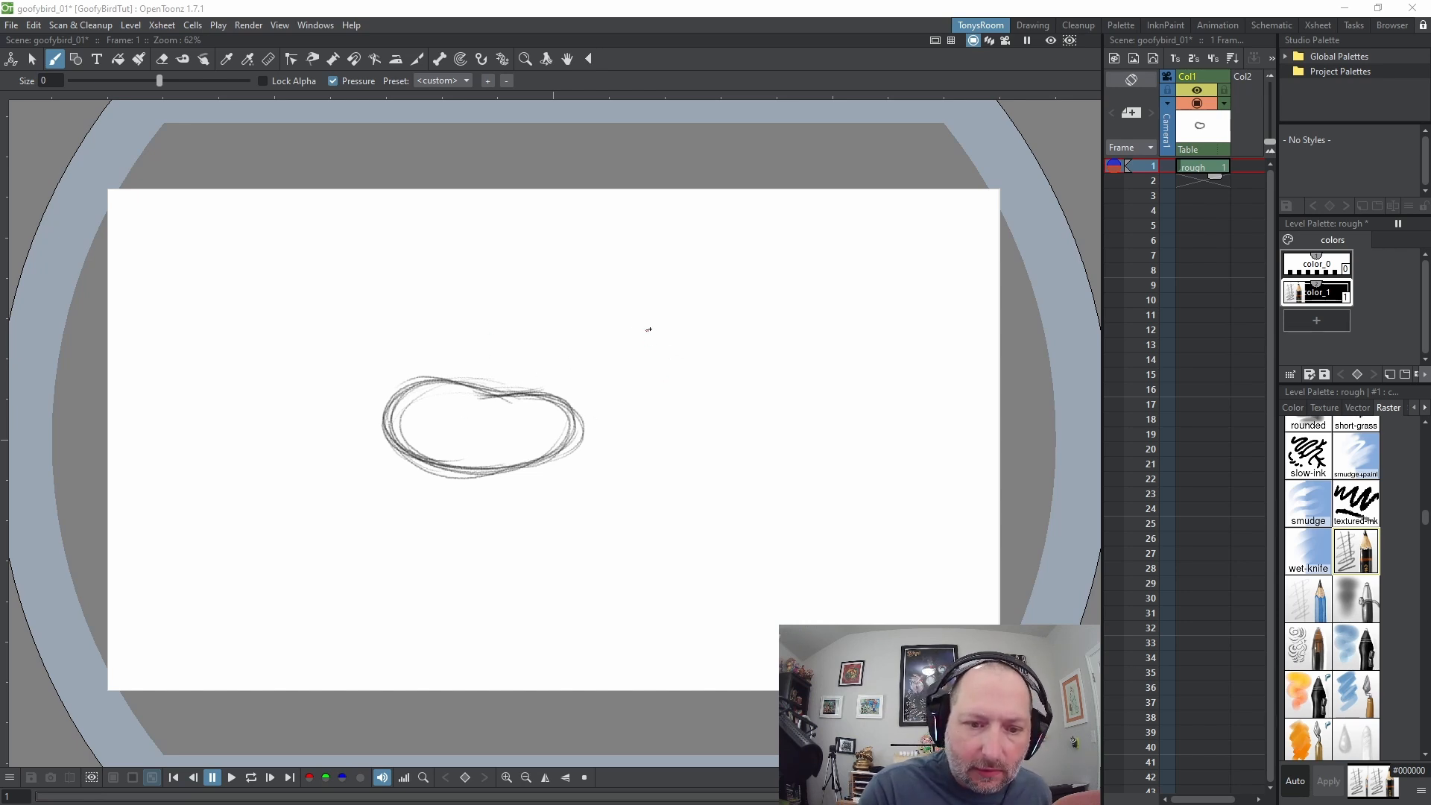
Sketch the bird's round head up and ahead of the body, with eyes and a curved neck joining it to the body
{"action": "mouse_move", "coordinate": [641, 357]}
{"action": "left_mouse_down"}
{"action": "mouse_move", "coordinate": [639, 295]}
{"action": "mouse_move", "coordinate": [683, 316]}
{"action": "mouse_move", "coordinate": [634, 366]}
{"action": "mouse_move", "coordinate": [617, 314]}
{"action": "mouse_move", "coordinate": [685, 303]}
{"action": "mouse_move", "coordinate": [675, 355]}
{"action": "mouse_move", "coordinate": [619, 346]}
{"action": "mouse_move", "coordinate": [622, 310]}
{"action": "mouse_move", "coordinate": [691, 331]}
{"action": "left_mouse_up"}
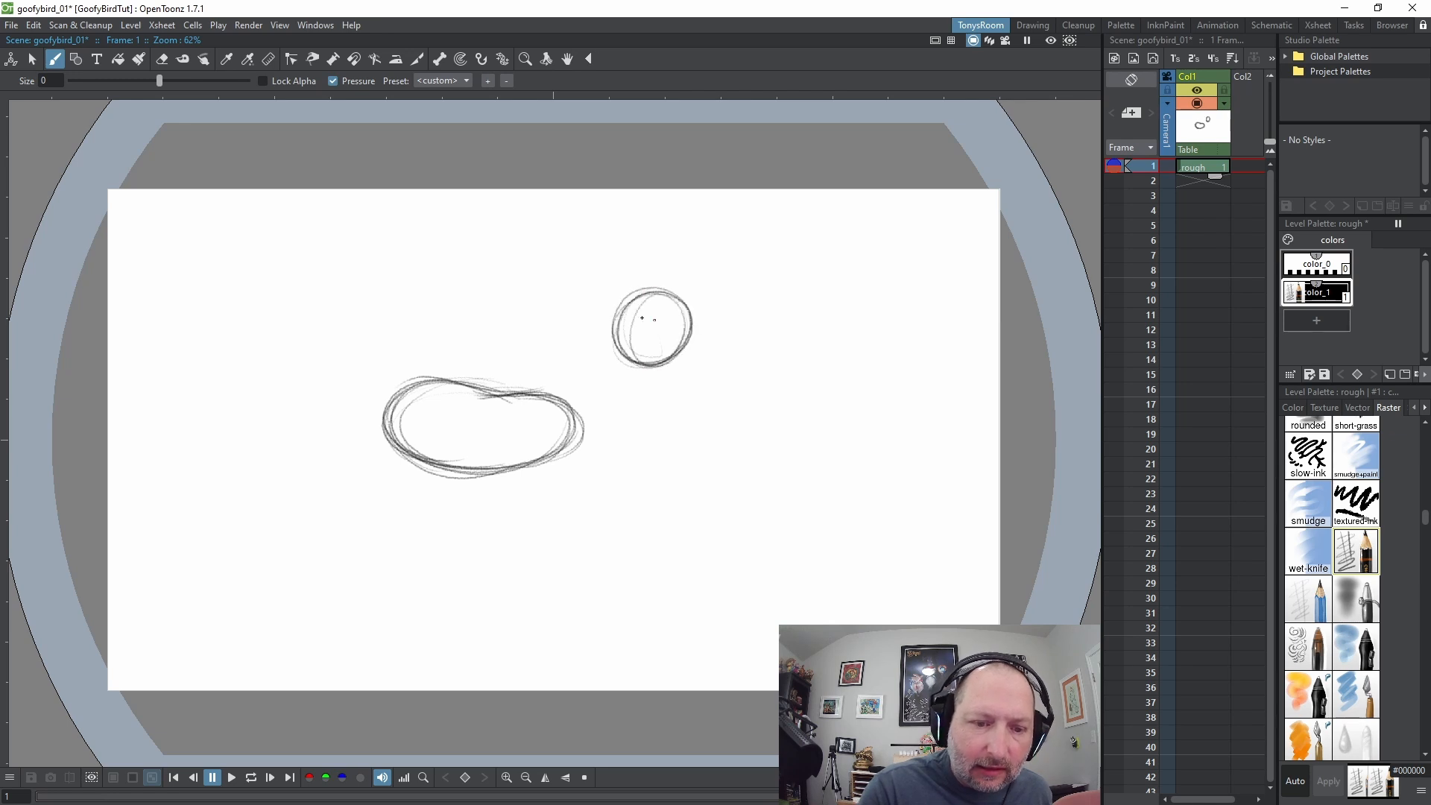
{"action": "mouse_move", "coordinate": [586, 437]}
{"action": "left_mouse_down"}
{"action": "mouse_move", "coordinate": [640, 348]}
{"action": "mouse_move", "coordinate": [577, 436]}
{"action": "mouse_move", "coordinate": [639, 365]}
{"action": "mouse_move", "coordinate": [569, 412]}
{"action": "mouse_move", "coordinate": [622, 387]}
{"action": "mouse_move", "coordinate": [630, 371]}
{"action": "mouse_move", "coordinate": [588, 413]}
{"action": "mouse_move", "coordinate": [634, 361]}
{"action": "left_mouse_up"}
{"action": "left_click_drag", "start_coordinate": [587, 414], "coordinate": [632, 362]}
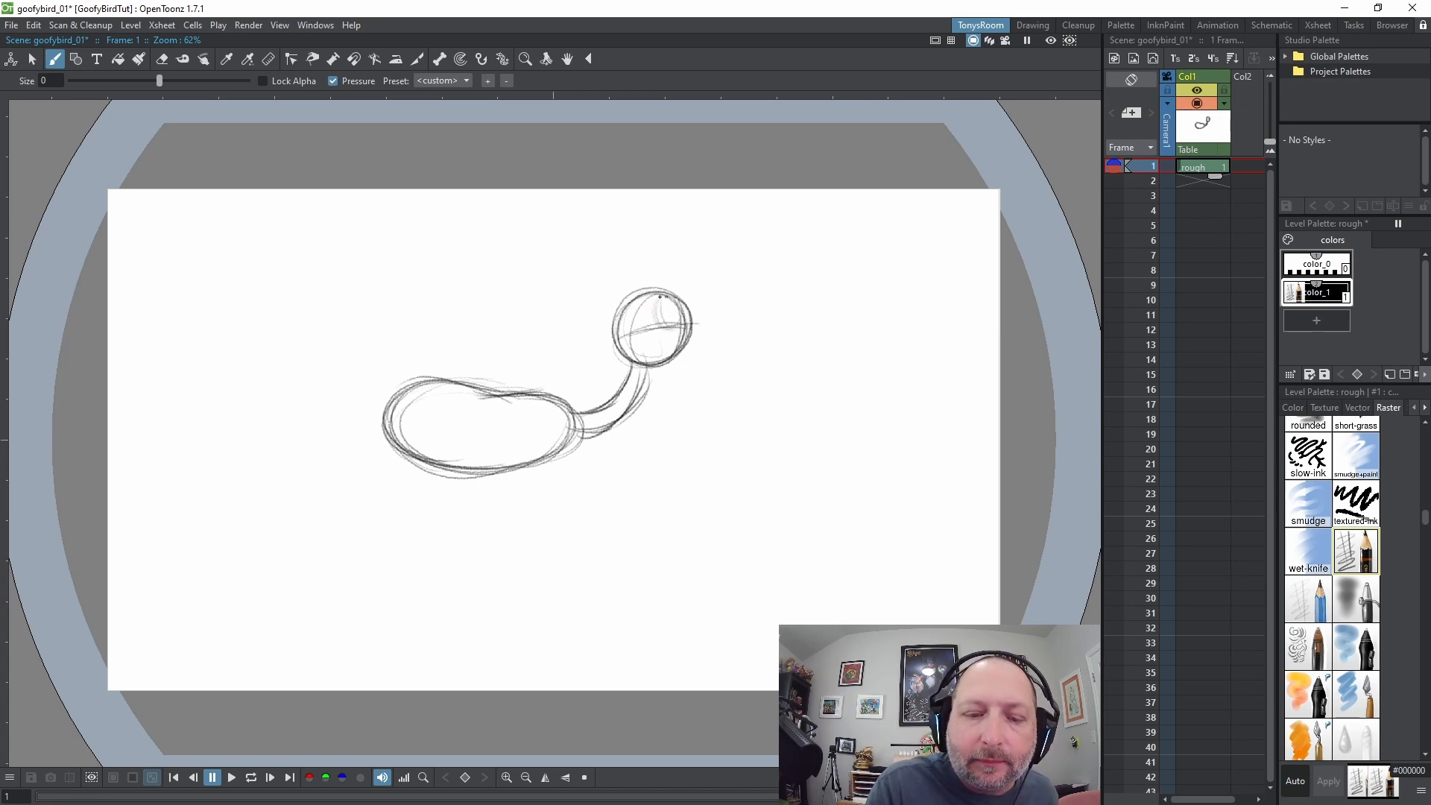
{"action": "mouse_move", "coordinate": [661, 321]}
{"action": "left_mouse_down"}
{"action": "mouse_move", "coordinate": [665, 289]}
{"action": "mouse_move", "coordinate": [680, 320]}
{"action": "mouse_move", "coordinate": [693, 303]}
{"action": "mouse_move", "coordinate": [689, 325]}
{"action": "mouse_move", "coordinate": [673, 312]}
{"action": "mouse_move", "coordinate": [693, 314]}
{"action": "left_mouse_up"}
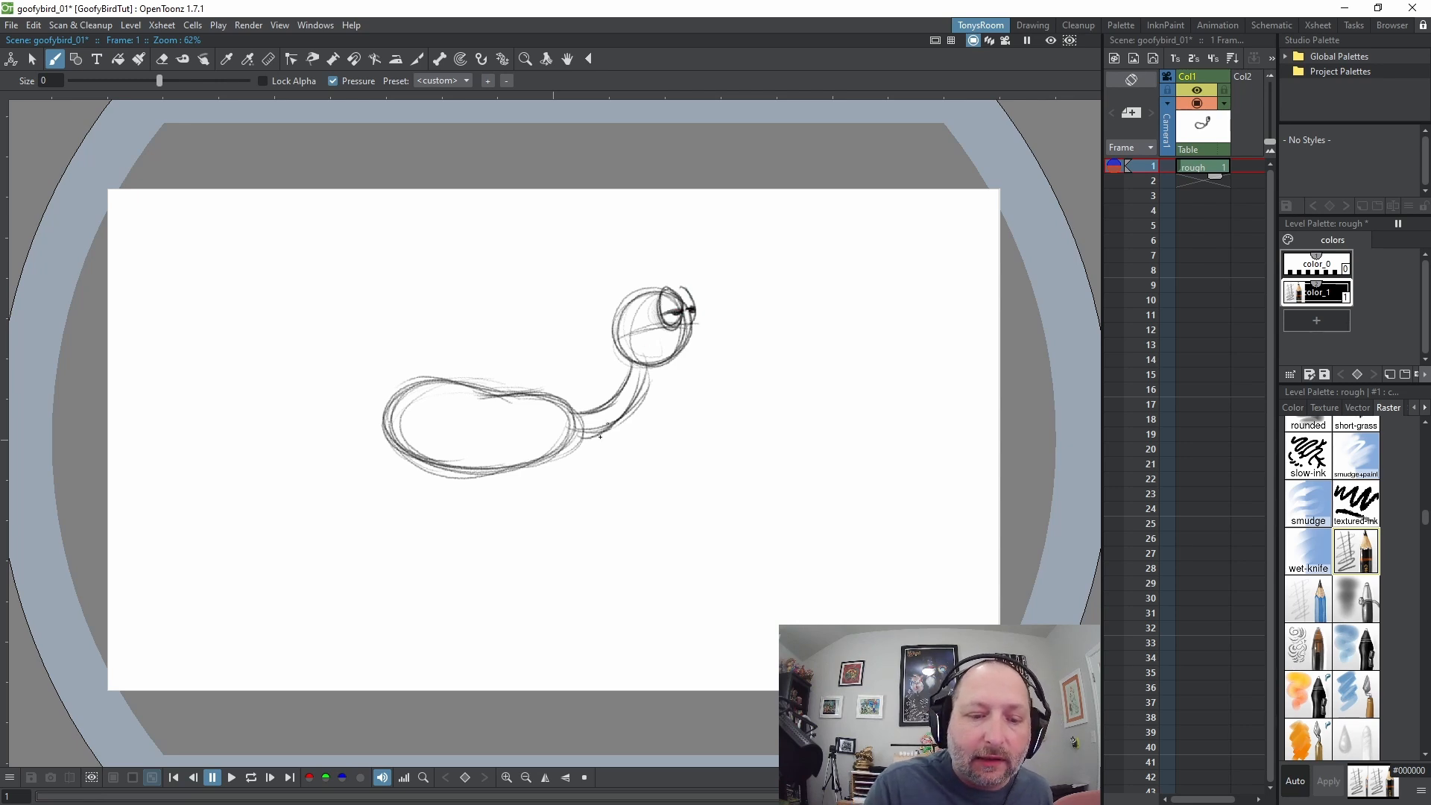
{"action": "mouse_move", "coordinate": [583, 435]}
{"action": "left_mouse_down"}
{"action": "mouse_move", "coordinate": [646, 393]}
{"action": "mouse_move", "coordinate": [650, 350]}
{"action": "left_mouse_up"}
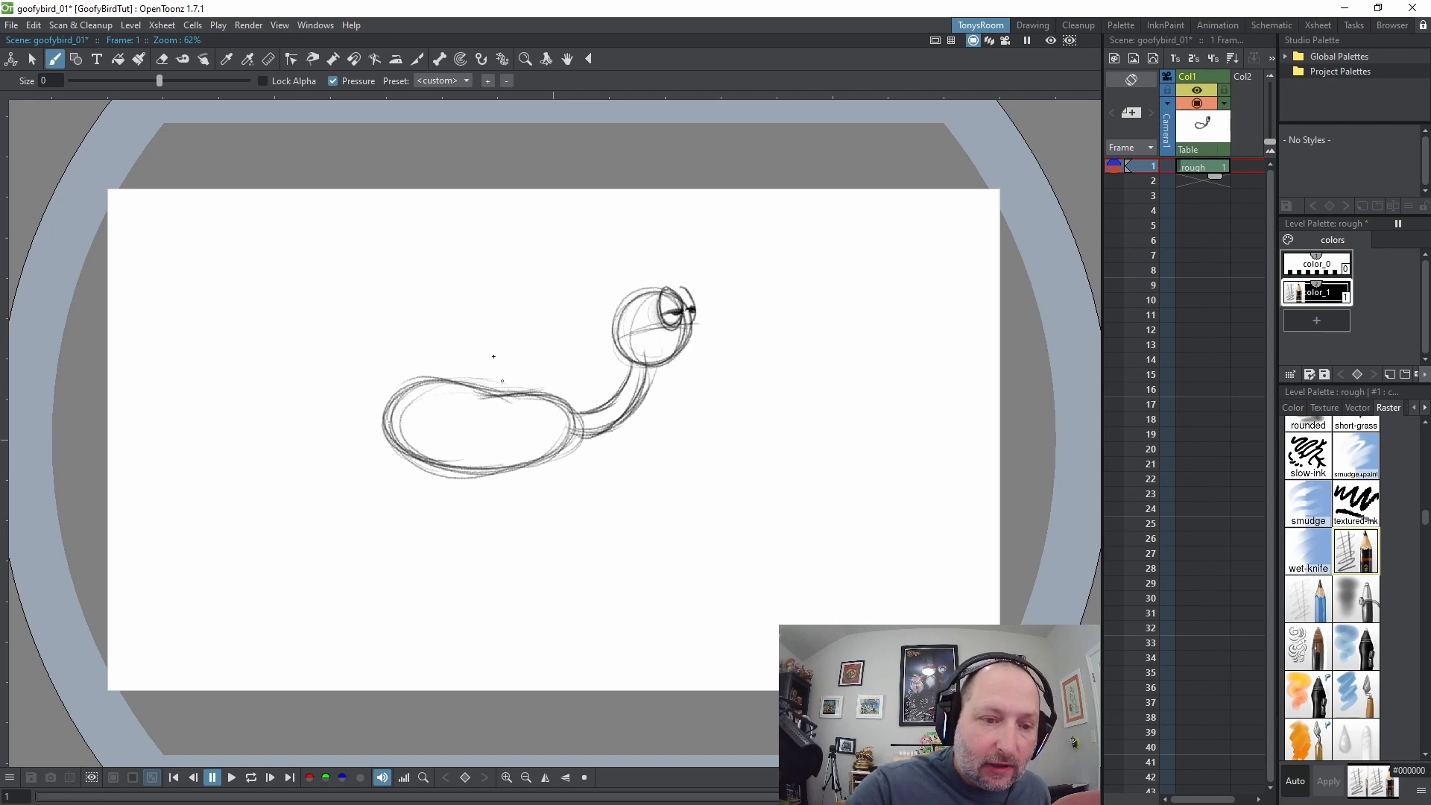
Sketch the wing's leading edge rising from the back, and scale the whole drawing down with a freehand selection
{"action": "mouse_move", "coordinate": [514, 397]}
{"action": "left_mouse_down"}
{"action": "mouse_move", "coordinate": [474, 298]}
{"action": "mouse_move", "coordinate": [471, 240]}
{"action": "left_mouse_up"}
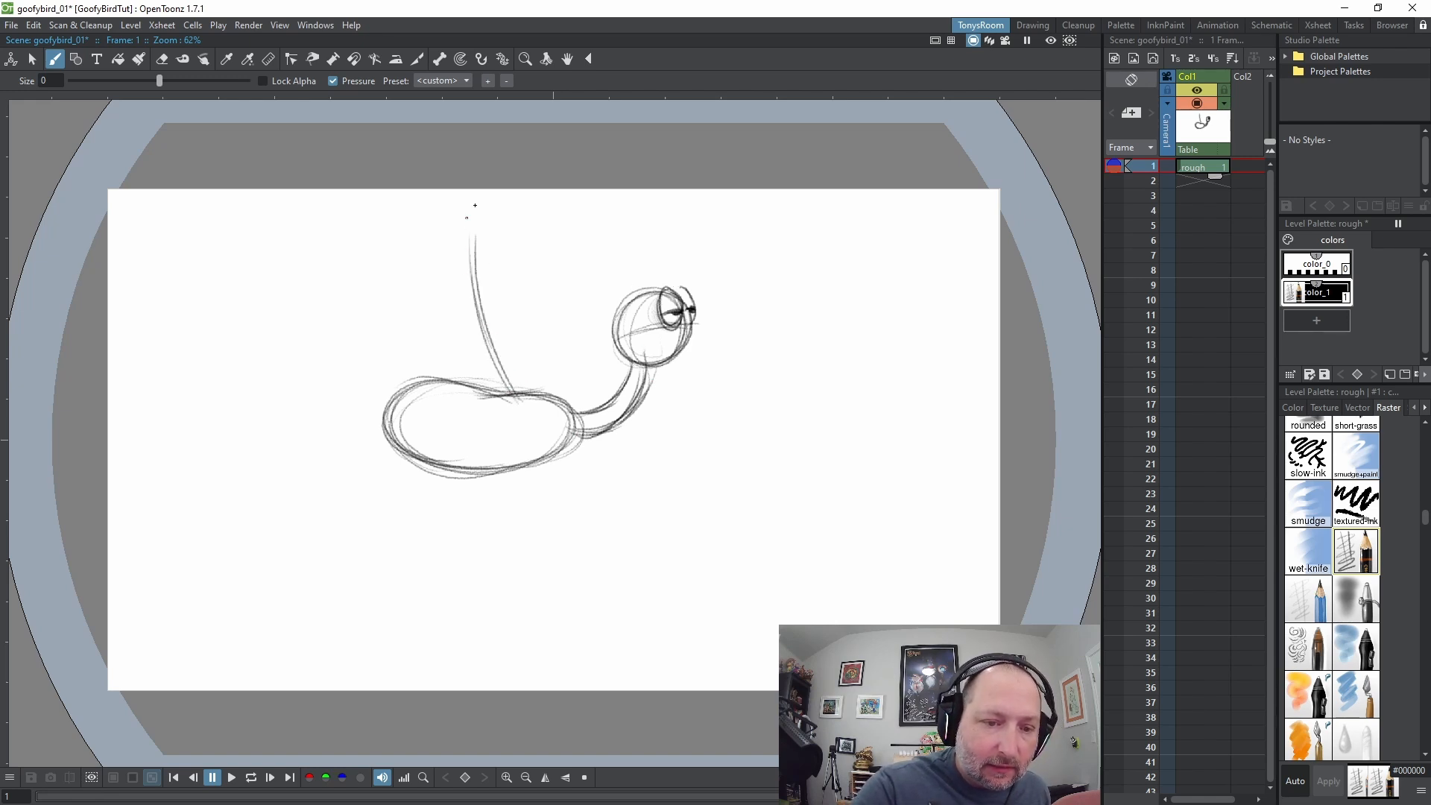
{"action": "key", "text": "s"}
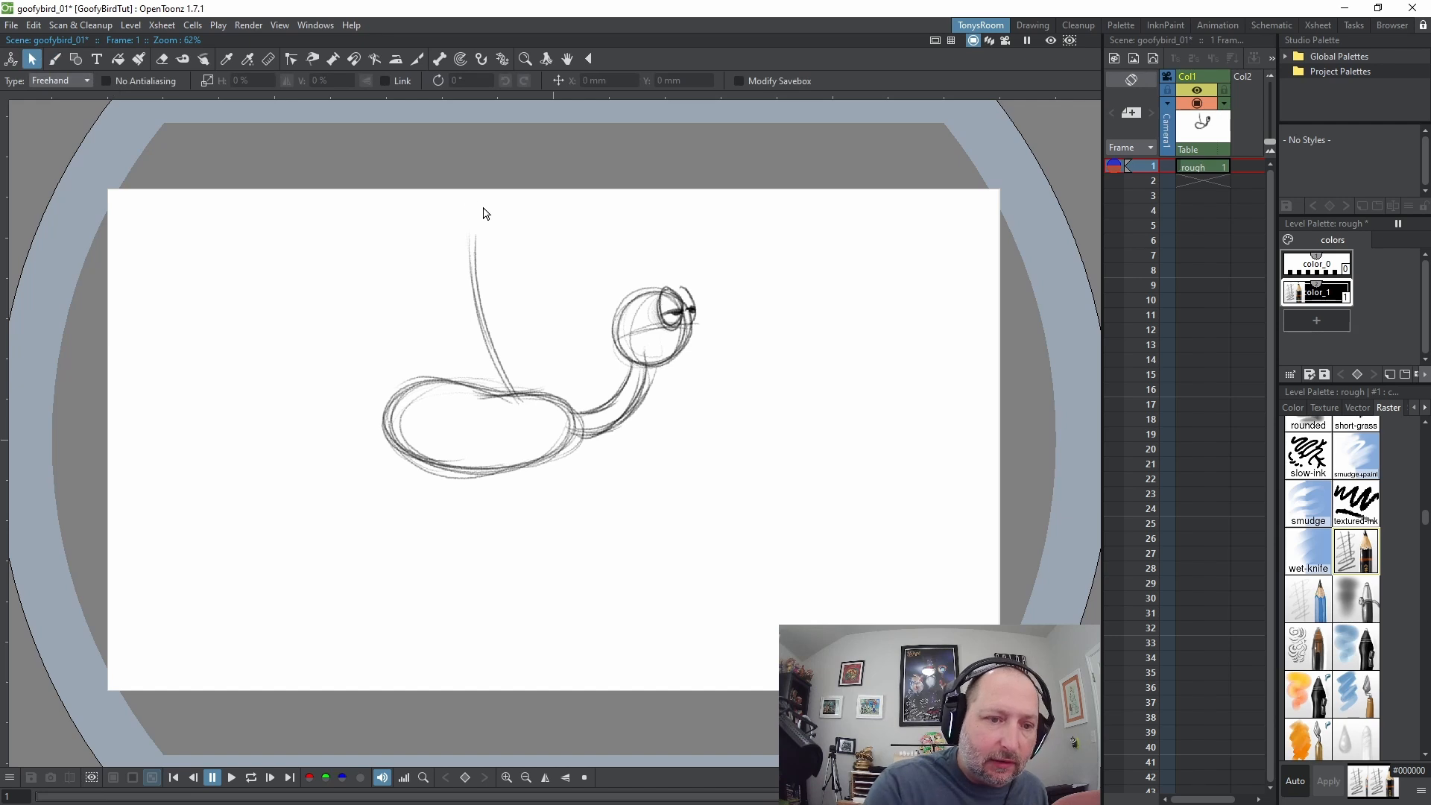
{"action": "mouse_move", "coordinate": [483, 214]}
{"action": "left_mouse_down"}
{"action": "mouse_move", "coordinate": [776, 400]}
{"action": "mouse_move", "coordinate": [514, 195]}
{"action": "left_mouse_up"}
{"action": "left_click_drag", "start_coordinate": [680, 310], "coordinate": [720, 390]}
{"action": "left_click_drag", "start_coordinate": [818, 595], "coordinate": [760, 550]}
{"action": "left_click", "coordinate": [817, 478]}
Sketch the raised near wing with its feather tips and a fan of tail feathers at the rear of the body
{"action": "left_click", "coordinate": [56, 60]}
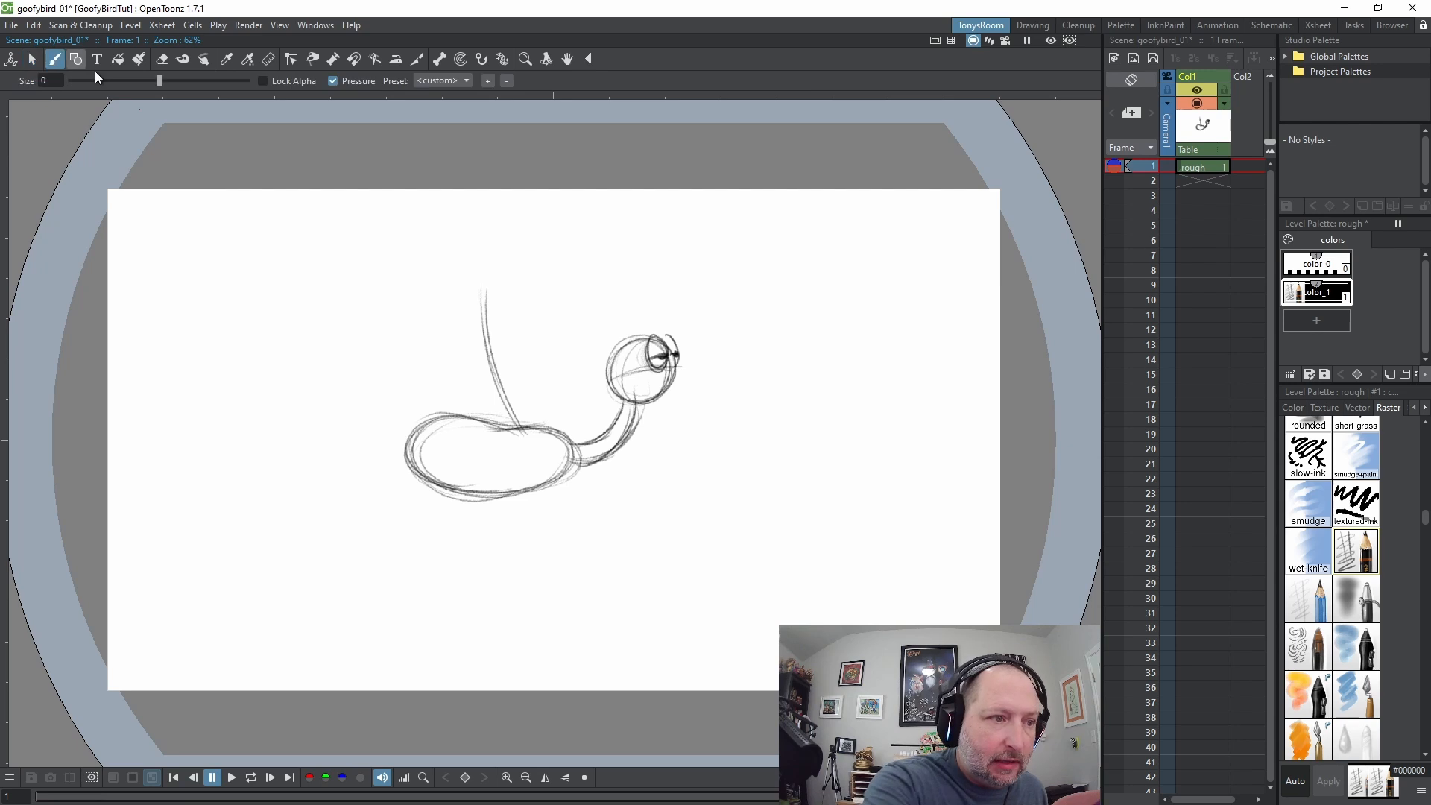
{"action": "mouse_move", "coordinate": [484, 259]}
{"action": "left_mouse_down"}
{"action": "mouse_move", "coordinate": [534, 432]}
{"action": "mouse_move", "coordinate": [487, 365]}
{"action": "mouse_move", "coordinate": [502, 389]}
{"action": "mouse_move", "coordinate": [471, 254]}
{"action": "mouse_move", "coordinate": [476, 268]}
{"action": "mouse_move", "coordinate": [401, 240]}
{"action": "mouse_move", "coordinate": [469, 275]}
{"action": "mouse_move", "coordinate": [423, 242]}
{"action": "mouse_move", "coordinate": [452, 288]}
{"action": "mouse_move", "coordinate": [449, 261]}
{"action": "mouse_move", "coordinate": [403, 254]}
{"action": "mouse_move", "coordinate": [433, 288]}
{"action": "mouse_move", "coordinate": [414, 292]}
{"action": "mouse_move", "coordinate": [457, 302]}
{"action": "mouse_move", "coordinate": [407, 265]}
{"action": "left_mouse_up"}
{"action": "mouse_move", "coordinate": [398, 436]}
{"action": "left_mouse_down"}
{"action": "mouse_move", "coordinate": [356, 374]}
{"action": "mouse_move", "coordinate": [421, 434]}
{"action": "mouse_move", "coordinate": [361, 372]}
{"action": "left_mouse_up"}
{"action": "mouse_move", "coordinate": [409, 434]}
{"action": "left_mouse_down"}
{"action": "mouse_move", "coordinate": [354, 388]}
{"action": "mouse_move", "coordinate": [356, 364]}
{"action": "mouse_move", "coordinate": [433, 415]}
{"action": "mouse_move", "coordinate": [374, 364]}
{"action": "mouse_move", "coordinate": [388, 403]}
{"action": "left_mouse_up"}
{"action": "left_click_drag", "start_coordinate": [375, 363], "coordinate": [422, 429]}
{"action": "mouse_move", "coordinate": [418, 427]}
{"action": "left_mouse_down"}
{"action": "mouse_move", "coordinate": [377, 383]}
{"action": "mouse_move", "coordinate": [419, 407]}
{"action": "mouse_move", "coordinate": [332, 340]}
{"action": "mouse_move", "coordinate": [403, 434]}
{"action": "mouse_move", "coordinate": [353, 385]}
{"action": "left_mouse_up"}
{"action": "mouse_move", "coordinate": [342, 390]}
{"action": "left_mouse_down"}
{"action": "mouse_move", "coordinate": [391, 435]}
{"action": "mouse_move", "coordinate": [348, 393]}
{"action": "left_mouse_up"}
{"action": "left_click_drag", "start_coordinate": [345, 379], "coordinate": [415, 437]}
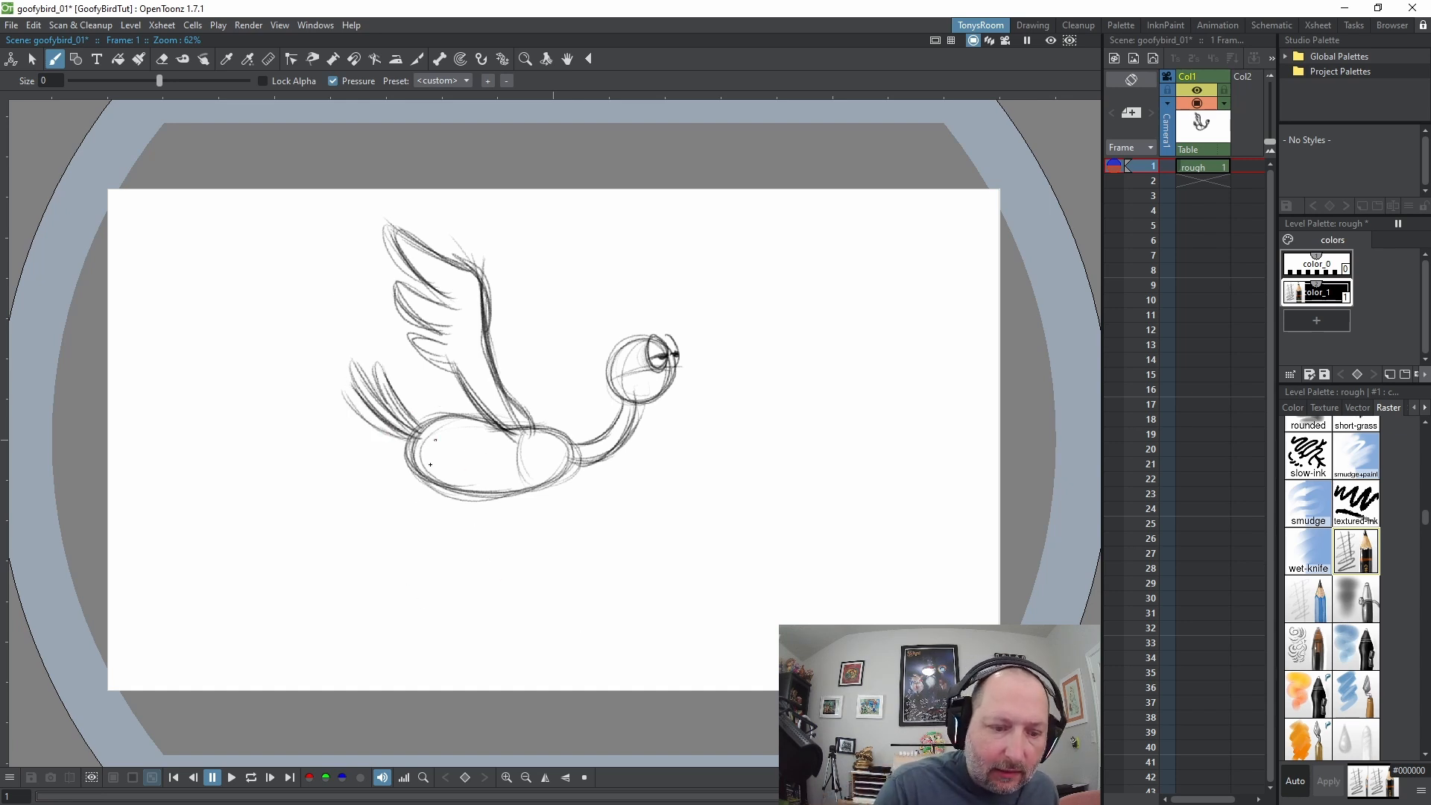
Reinforce the underside of the body and sketch the hatched far wing raised behind the near one
{"action": "mouse_move", "coordinate": [485, 498]}
{"action": "left_mouse_down"}
{"action": "mouse_move", "coordinate": [543, 482]}
{"action": "mouse_move", "coordinate": [569, 448]}
{"action": "left_mouse_up"}
{"action": "left_click_drag", "start_coordinate": [570, 447], "coordinate": [550, 482]}
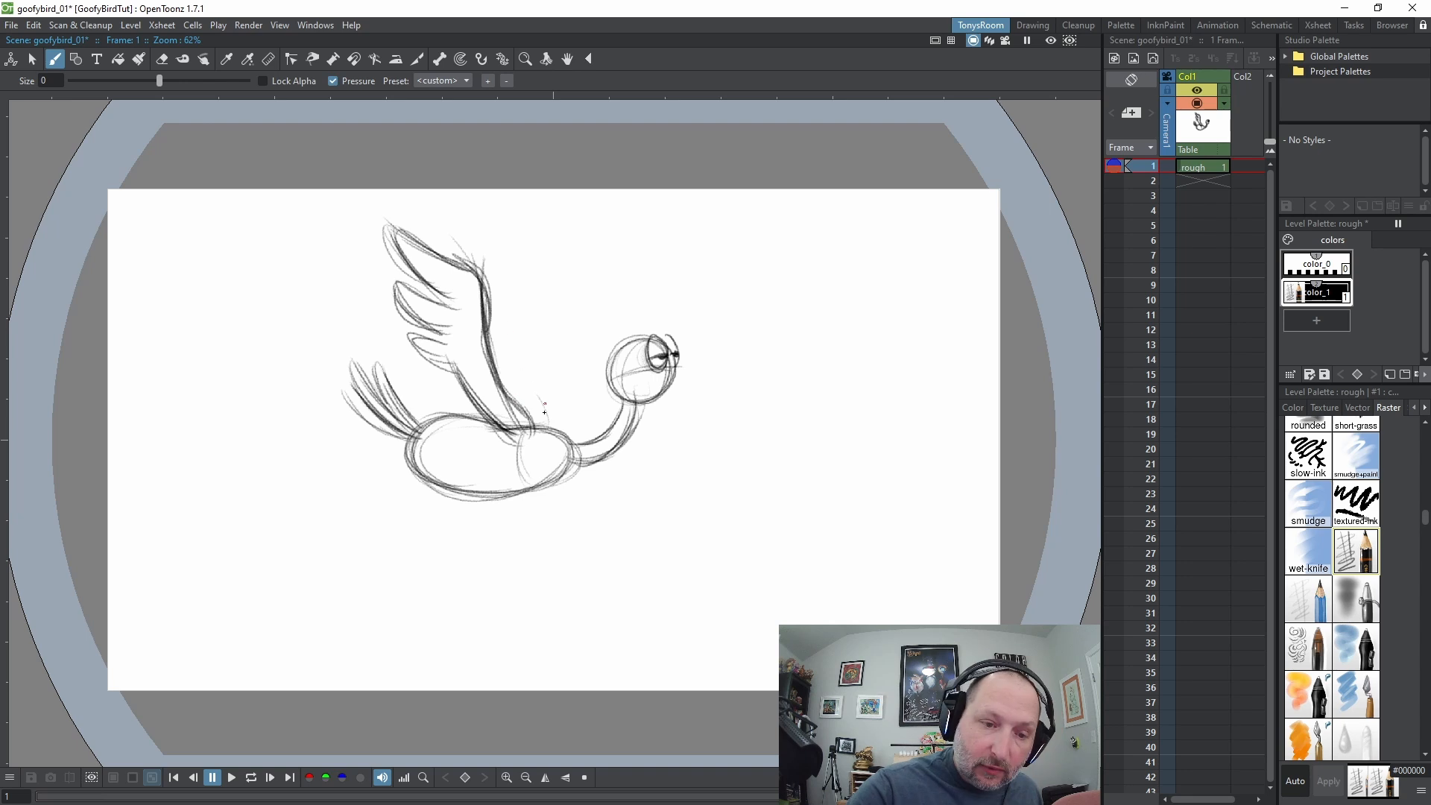
{"action": "mouse_move", "coordinate": [546, 426]}
{"action": "left_mouse_down"}
{"action": "mouse_move", "coordinate": [539, 363]}
{"action": "mouse_move", "coordinate": [544, 429]}
{"action": "mouse_move", "coordinate": [531, 392]}
{"action": "mouse_move", "coordinate": [548, 295]}
{"action": "mouse_move", "coordinate": [495, 222]}
{"action": "mouse_move", "coordinate": [464, 213]}
{"action": "mouse_move", "coordinate": [536, 261]}
{"action": "mouse_move", "coordinate": [476, 209]}
{"action": "left_mouse_up"}
{"action": "mouse_move", "coordinate": [480, 209]}
{"action": "left_mouse_down"}
{"action": "mouse_move", "coordinate": [542, 260]}
{"action": "mouse_move", "coordinate": [549, 291]}
{"action": "mouse_move", "coordinate": [462, 205]}
{"action": "mouse_move", "coordinate": [515, 286]}
{"action": "mouse_move", "coordinate": [482, 266]}
{"action": "mouse_move", "coordinate": [505, 292]}
{"action": "mouse_move", "coordinate": [509, 333]}
{"action": "mouse_move", "coordinate": [484, 289]}
{"action": "mouse_move", "coordinate": [521, 391]}
{"action": "mouse_move", "coordinate": [521, 266]}
{"action": "mouse_move", "coordinate": [533, 426]}
{"action": "mouse_move", "coordinate": [521, 382]}
{"action": "mouse_move", "coordinate": [534, 315]}
{"action": "mouse_move", "coordinate": [494, 313]}
{"action": "left_mouse_up"}
Sketch the long curved beak with the mouth line and lower jaw on the bird's head
{"action": "mouse_move", "coordinate": [647, 362]}
{"action": "left_mouse_down"}
{"action": "mouse_move", "coordinate": [664, 325]}
{"action": "mouse_move", "coordinate": [684, 327]}
{"action": "mouse_move", "coordinate": [643, 339]}
{"action": "mouse_move", "coordinate": [678, 326]}
{"action": "mouse_move", "coordinate": [614, 397]}
{"action": "mouse_move", "coordinate": [720, 354]}
{"action": "mouse_move", "coordinate": [760, 367]}
{"action": "mouse_move", "coordinate": [688, 368]}
{"action": "mouse_move", "coordinate": [762, 364]}
{"action": "left_mouse_up"}
{"action": "key", "text": "ctrl+z"}
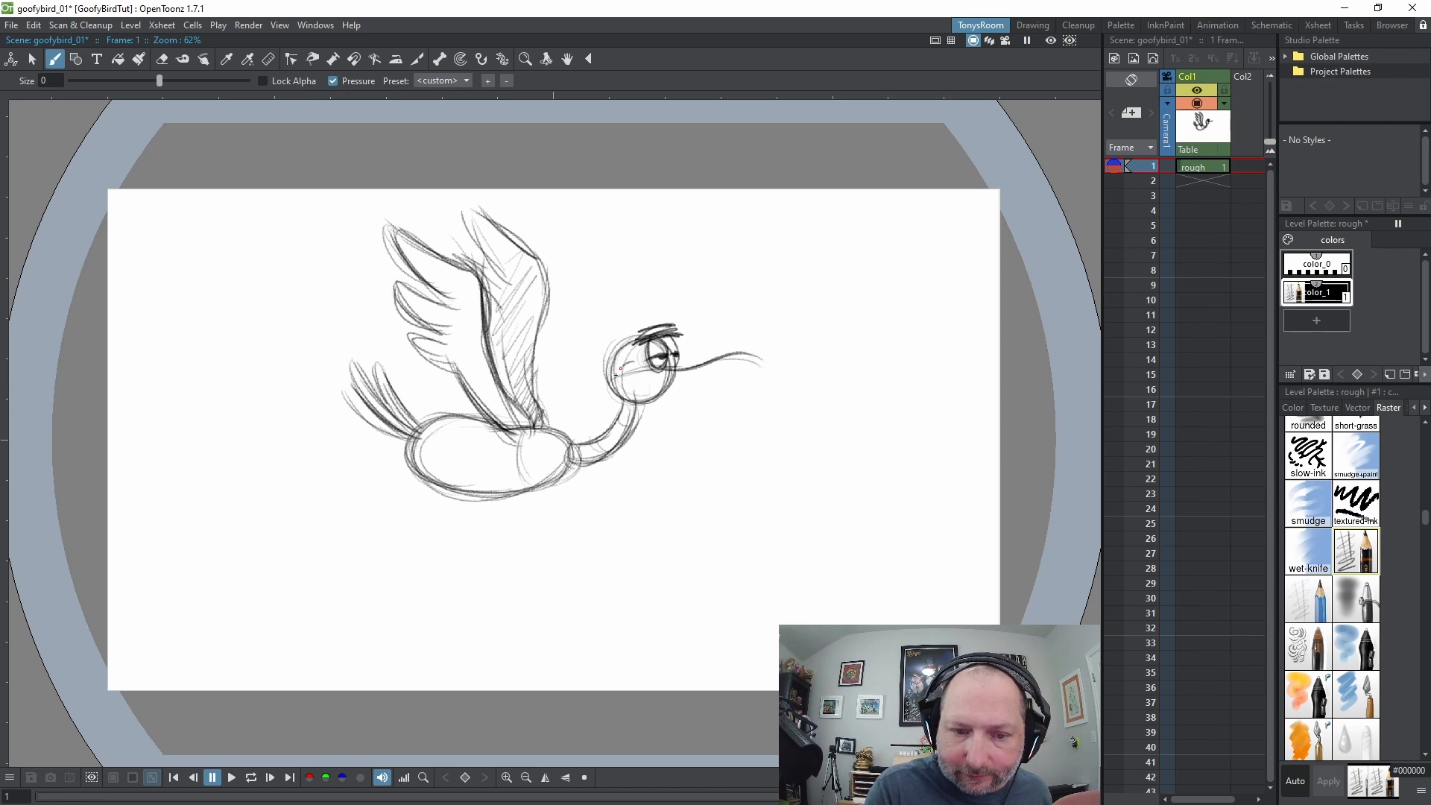
{"action": "left_click_drag", "start_coordinate": [620, 367], "coordinate": [642, 406]}
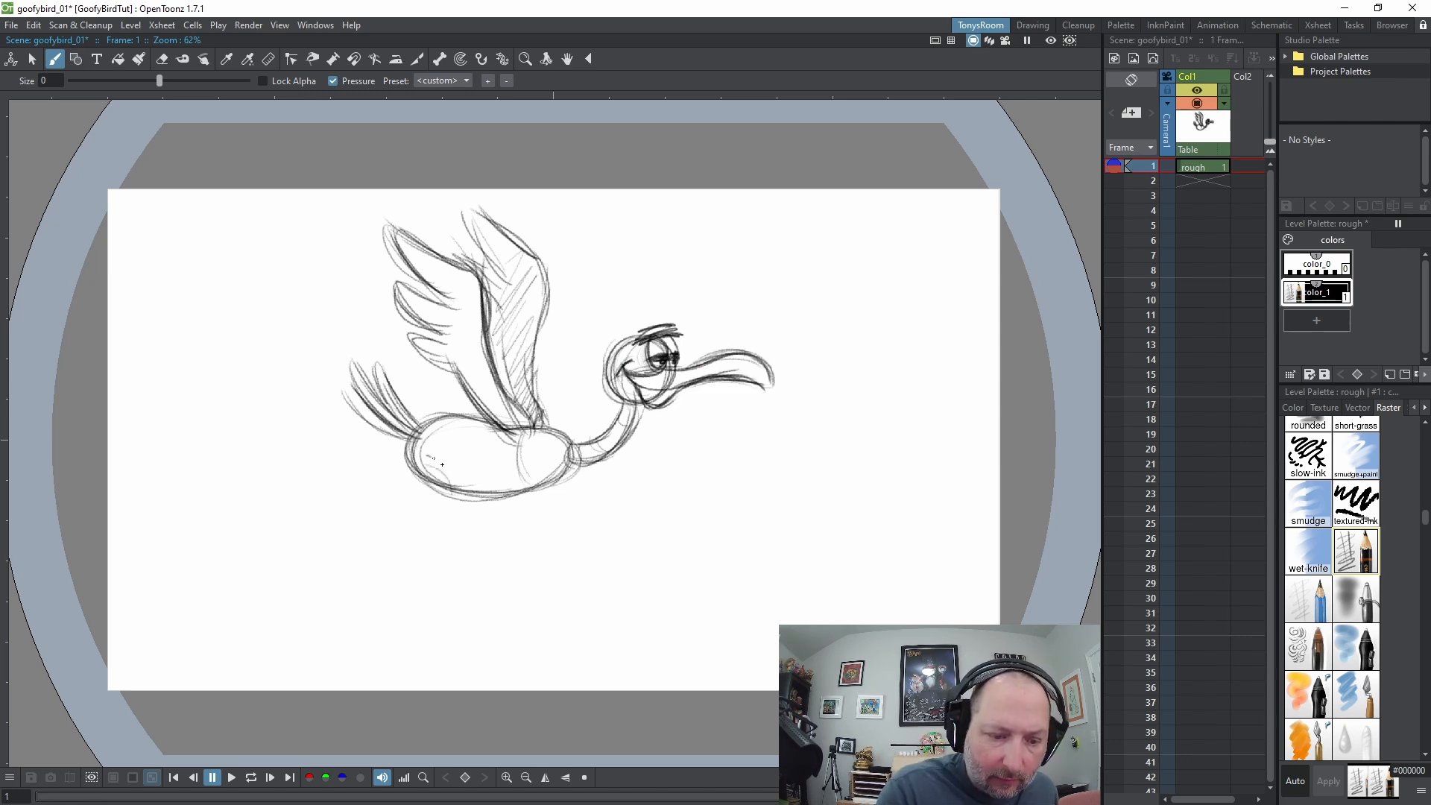
{"action": "mouse_move", "coordinate": [442, 464]}
{"action": "left_mouse_down"}
{"action": "mouse_move", "coordinate": [449, 485]}
{"action": "mouse_move", "coordinate": [405, 551]}
{"action": "mouse_move", "coordinate": [419, 522]}
{"action": "left_mouse_up"}
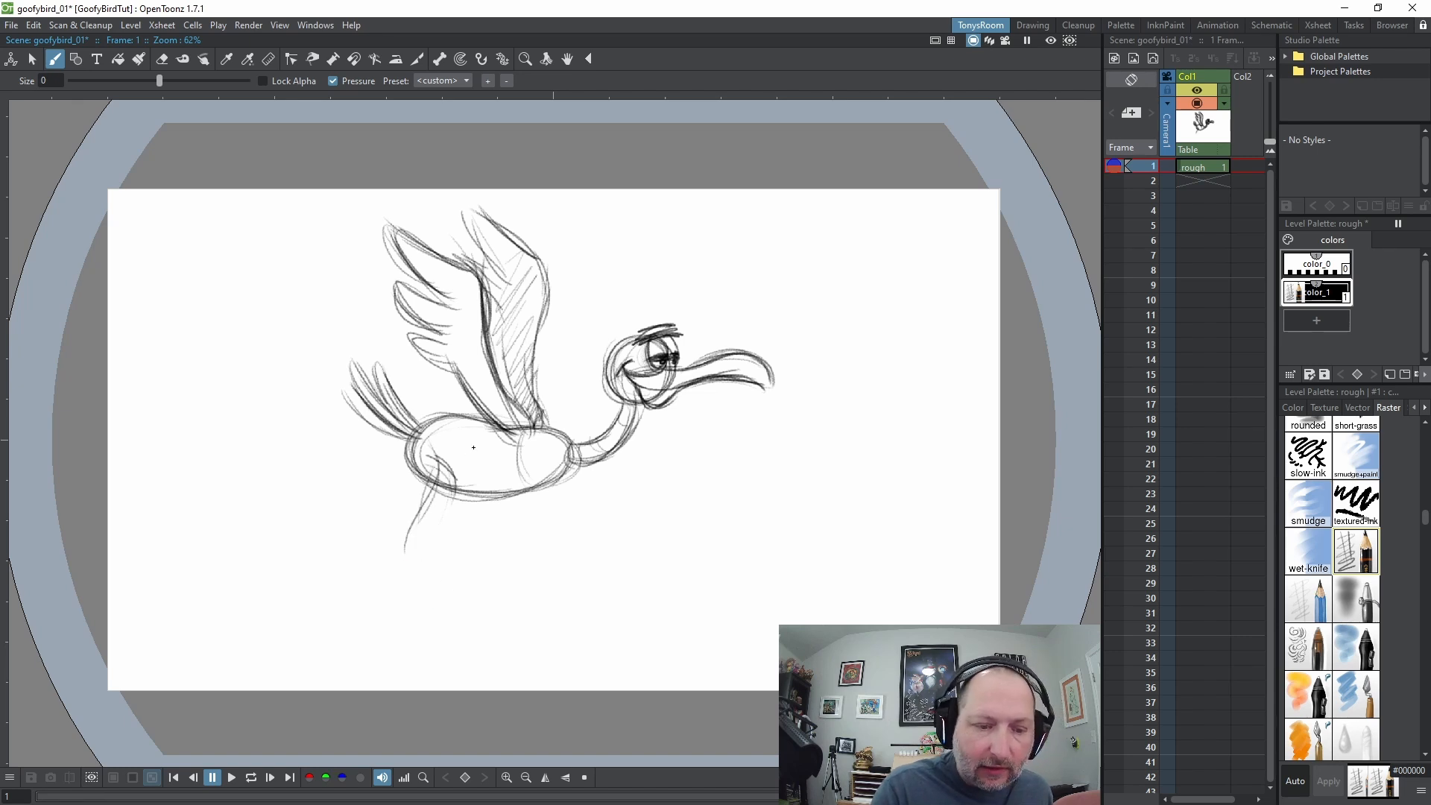
{"action": "key", "text": "ctrl+z"}
{"action": "key", "text": "ctrl+z"}
{"action": "key", "text": "ctrl+z"}
{"action": "key", "text": "ctrl+z"}
{"action": "key", "text": "ctrl+z"}
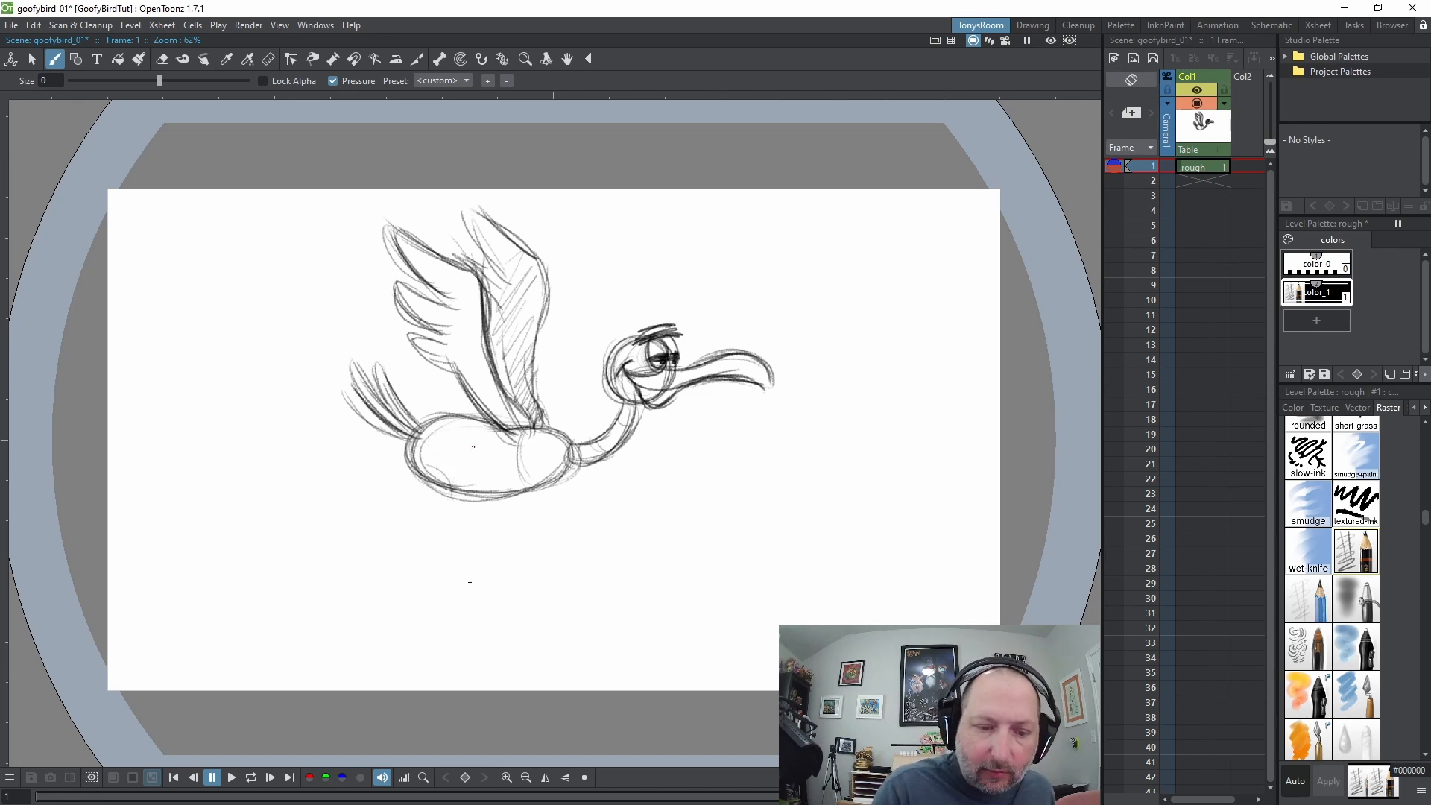
Sketch a short leg hanging from the rear of the body, ending in a foot with long drooping toes
{"action": "left_click_drag", "start_coordinate": [441, 485], "coordinate": [559, 477]}
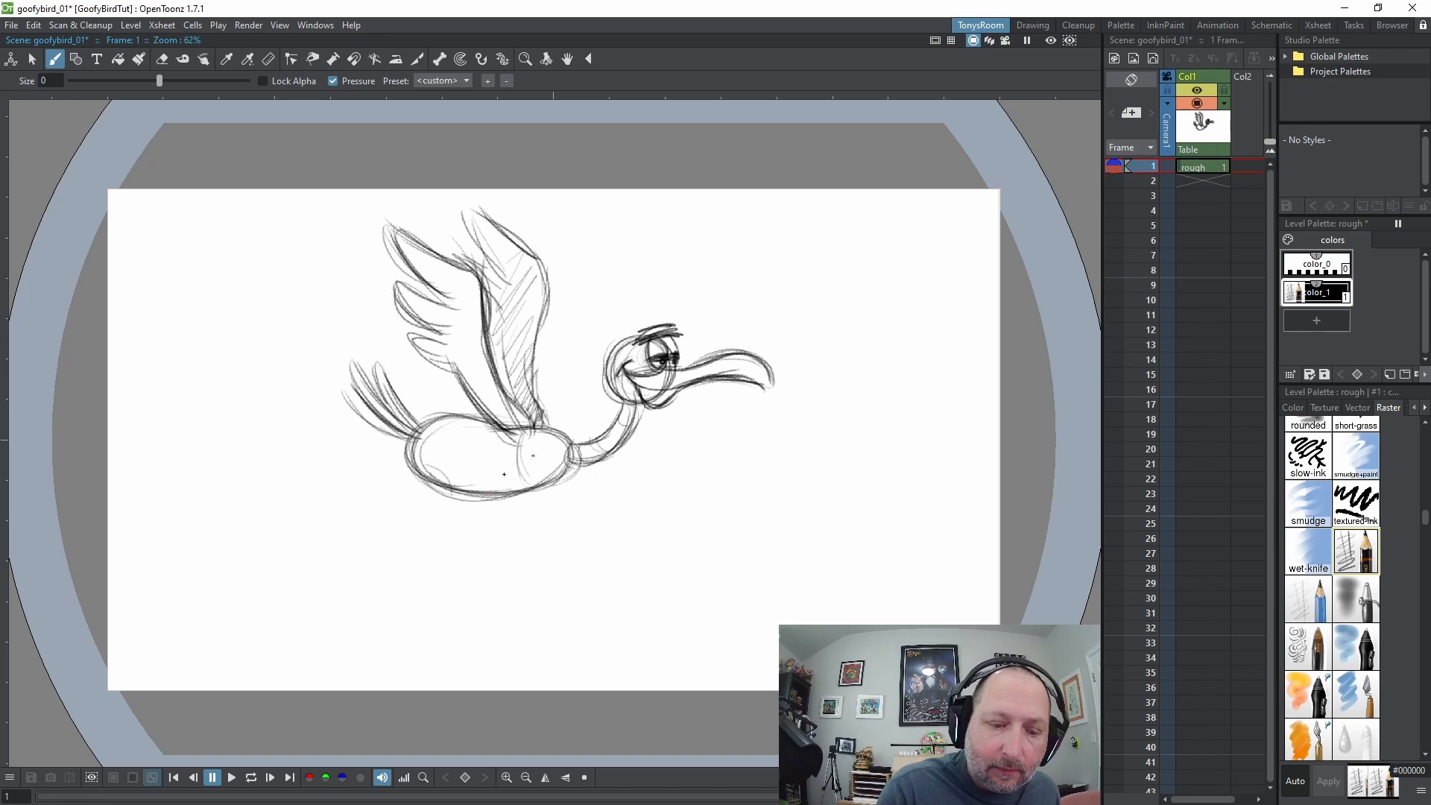
{"action": "mouse_move", "coordinate": [432, 485]}
{"action": "left_mouse_down"}
{"action": "mouse_move", "coordinate": [413, 534]}
{"action": "mouse_move", "coordinate": [443, 488]}
{"action": "mouse_move", "coordinate": [425, 592]}
{"action": "left_mouse_up"}
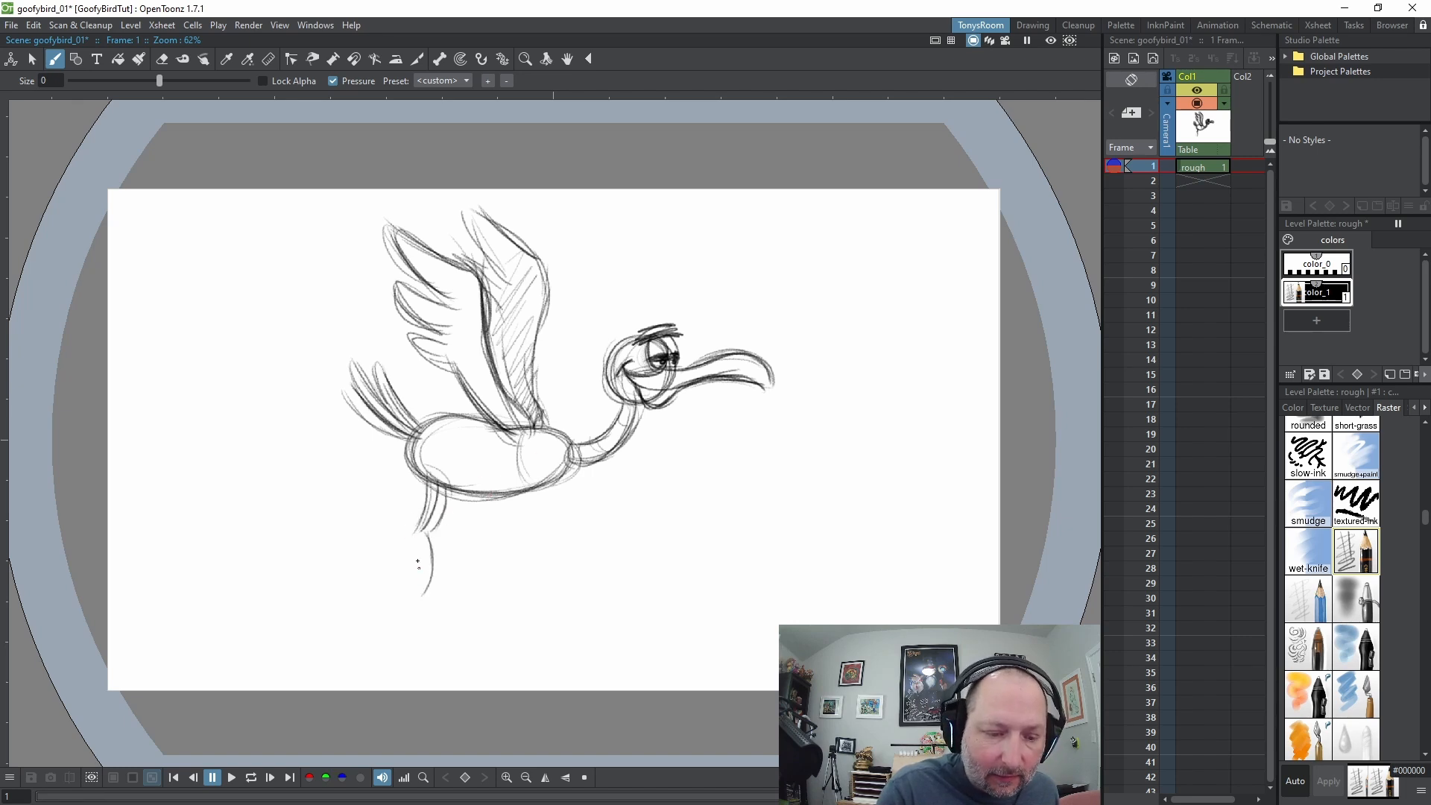
{"action": "mouse_move", "coordinate": [412, 538]}
{"action": "left_mouse_down"}
{"action": "mouse_move", "coordinate": [409, 572]}
{"action": "mouse_move", "coordinate": [413, 527]}
{"action": "mouse_move", "coordinate": [403, 597]}
{"action": "left_mouse_up"}
{"action": "mouse_move", "coordinate": [444, 592]}
{"action": "left_mouse_down"}
{"action": "mouse_move", "coordinate": [441, 486]}
{"action": "mouse_move", "coordinate": [432, 523]}
{"action": "mouse_move", "coordinate": [444, 503]}
{"action": "mouse_move", "coordinate": [428, 482]}
{"action": "mouse_move", "coordinate": [544, 480]}
{"action": "mouse_move", "coordinate": [515, 502]}
{"action": "mouse_move", "coordinate": [574, 467]}
{"action": "left_mouse_up"}
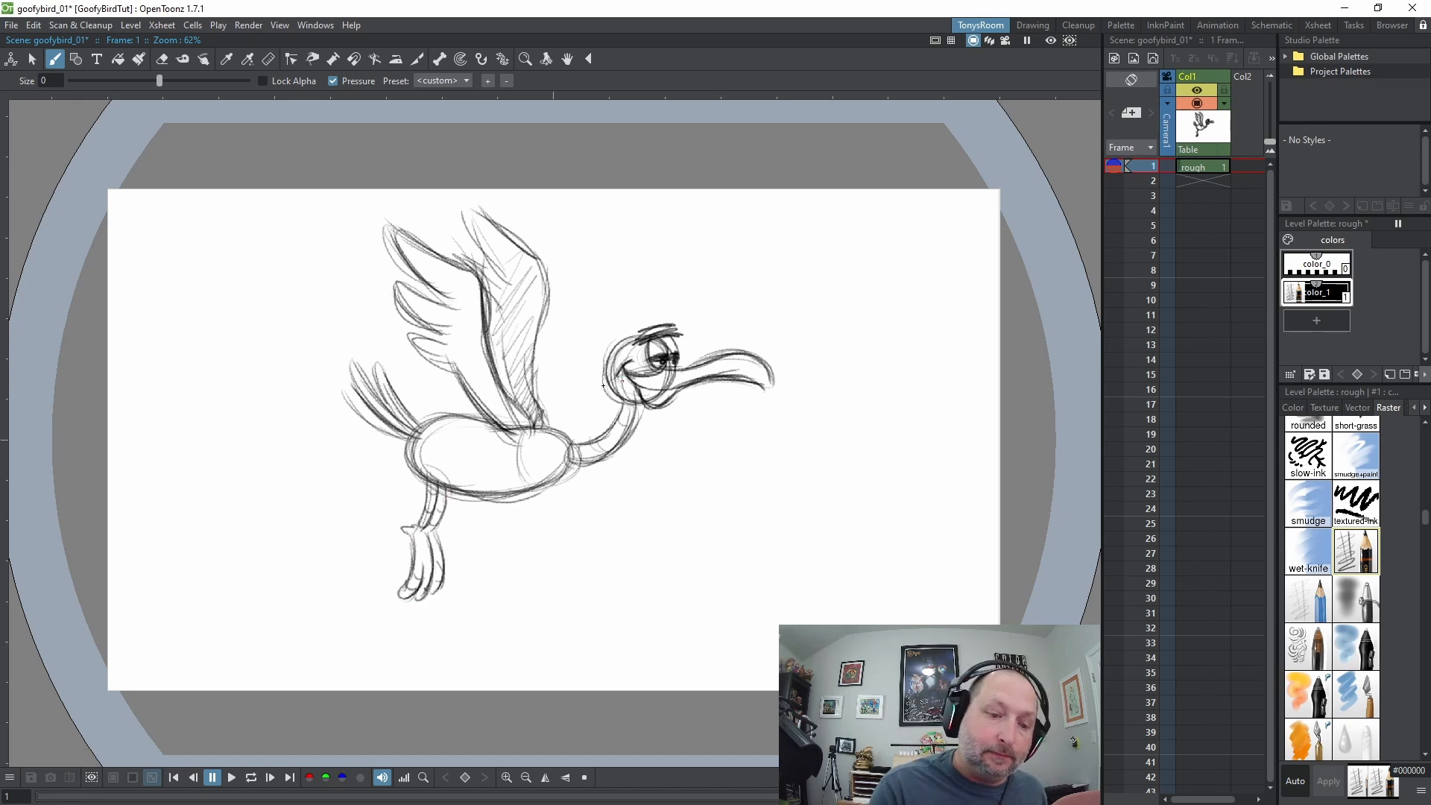
Select the whole bird with a freehand selection, scale it to about 80% and move it to the middle of the page
{"action": "key", "text": "s"}
{"action": "mouse_move", "coordinate": [521, 206]}
{"action": "left_mouse_down"}
{"action": "mouse_move", "coordinate": [268, 400]}
{"action": "mouse_move", "coordinate": [735, 217]}
{"action": "mouse_move", "coordinate": [526, 204]}
{"action": "left_mouse_up"}
{"action": "mouse_move", "coordinate": [834, 648]}
{"action": "left_mouse_down"}
{"action": "mouse_move", "coordinate": [801, 594]}
{"action": "mouse_move", "coordinate": [722, 548]}
{"action": "left_mouse_up"}
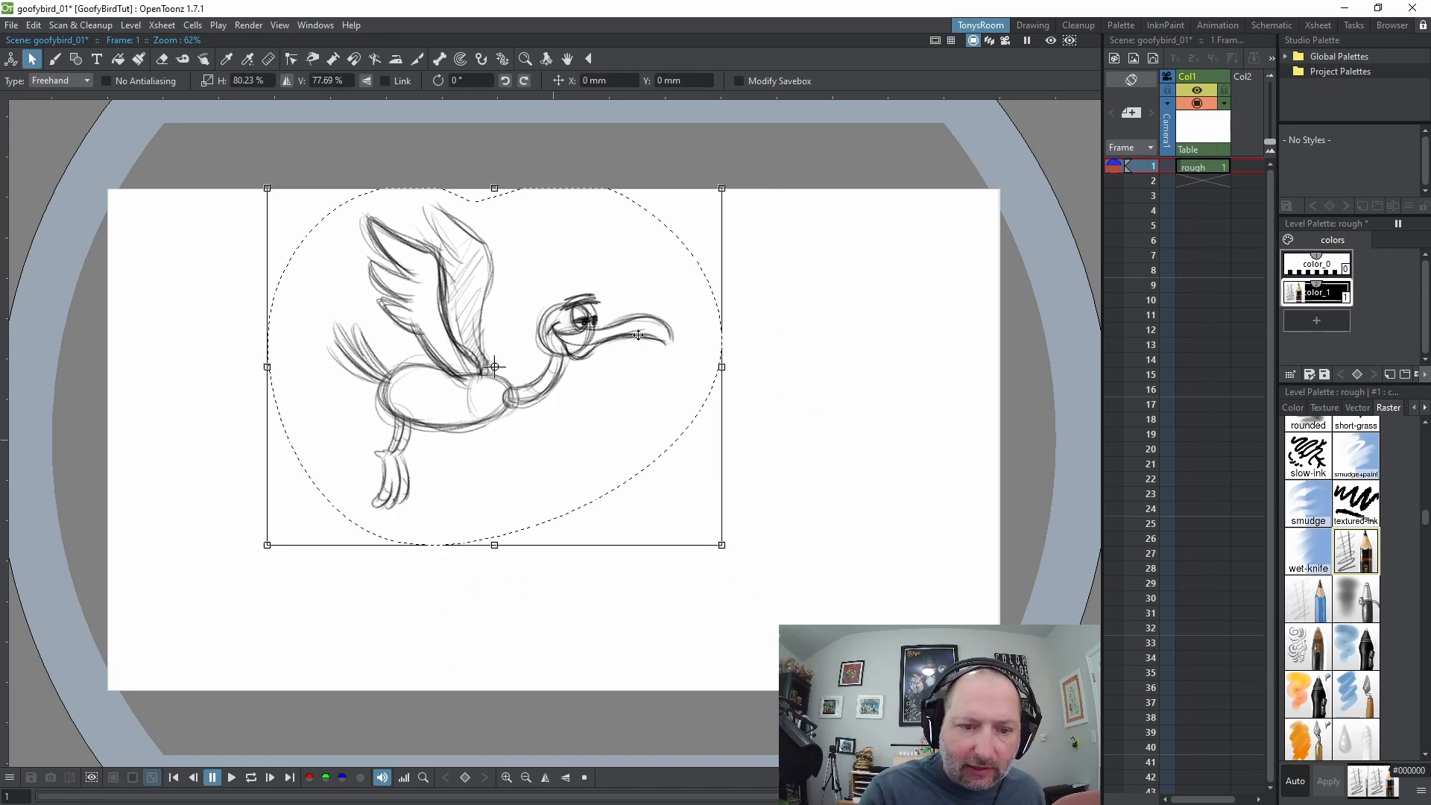
{"action": "mouse_move", "coordinate": [673, 301]}
{"action": "left_mouse_down"}
{"action": "mouse_move", "coordinate": [820, 393]}
{"action": "mouse_move", "coordinate": [805, 373]}
{"action": "mouse_move", "coordinate": [749, 367]}
{"action": "left_mouse_up"}
{"action": "left_click", "coordinate": [893, 350]}
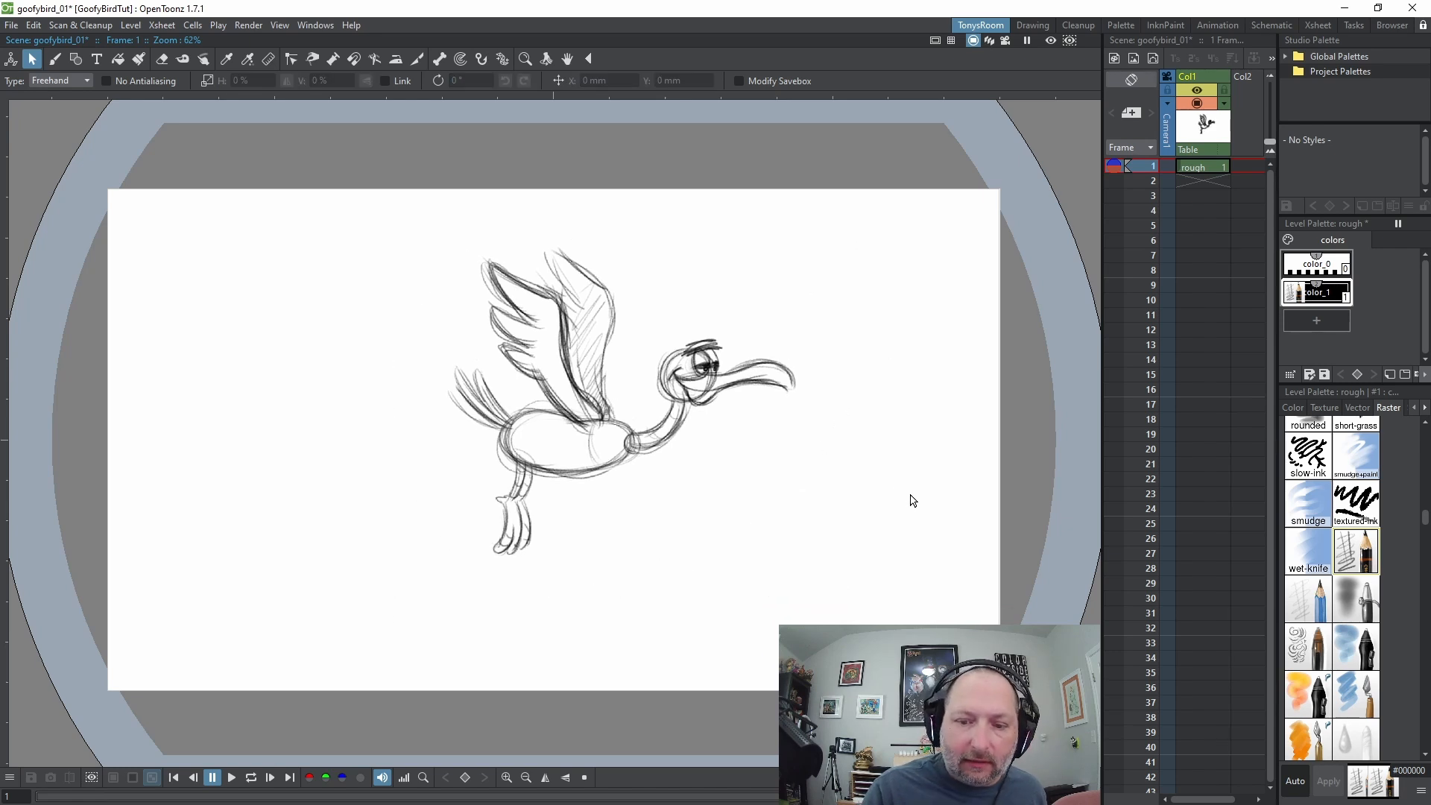
Touch up the bird's face and write a circled 1 in the upper corner of the page
{"action": "key", "text": "ctrl+space"}
{"action": "mouse_move", "coordinate": [910, 512]}
{"action": "left_mouse_down"}
{"action": "mouse_move", "coordinate": [907, 396]}
{"action": "mouse_move", "coordinate": [914, 476]}
{"action": "mouse_move", "coordinate": [867, 360]}
{"action": "left_mouse_up"}
{"action": "key", "text": "b"}
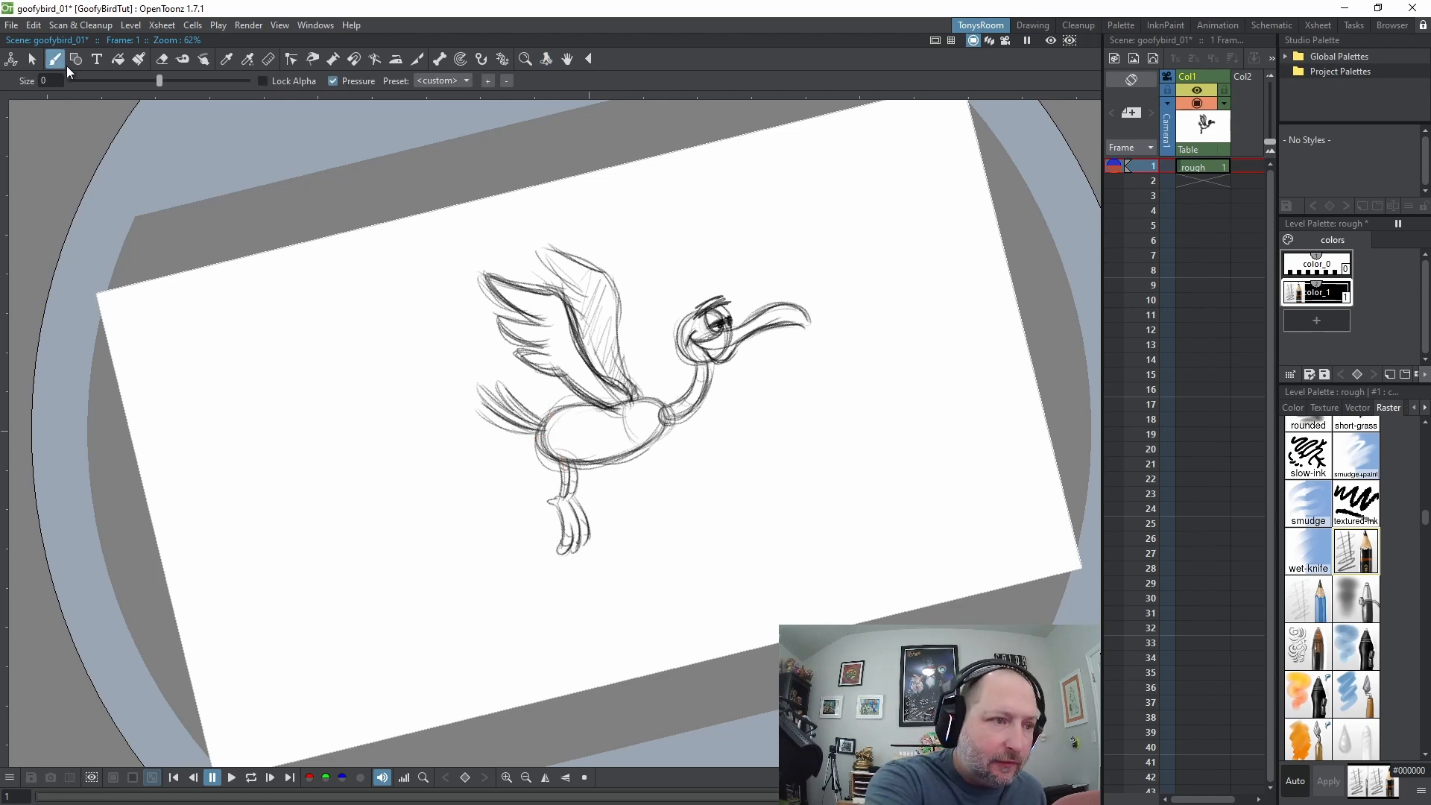
{"action": "key", "text": "a"}
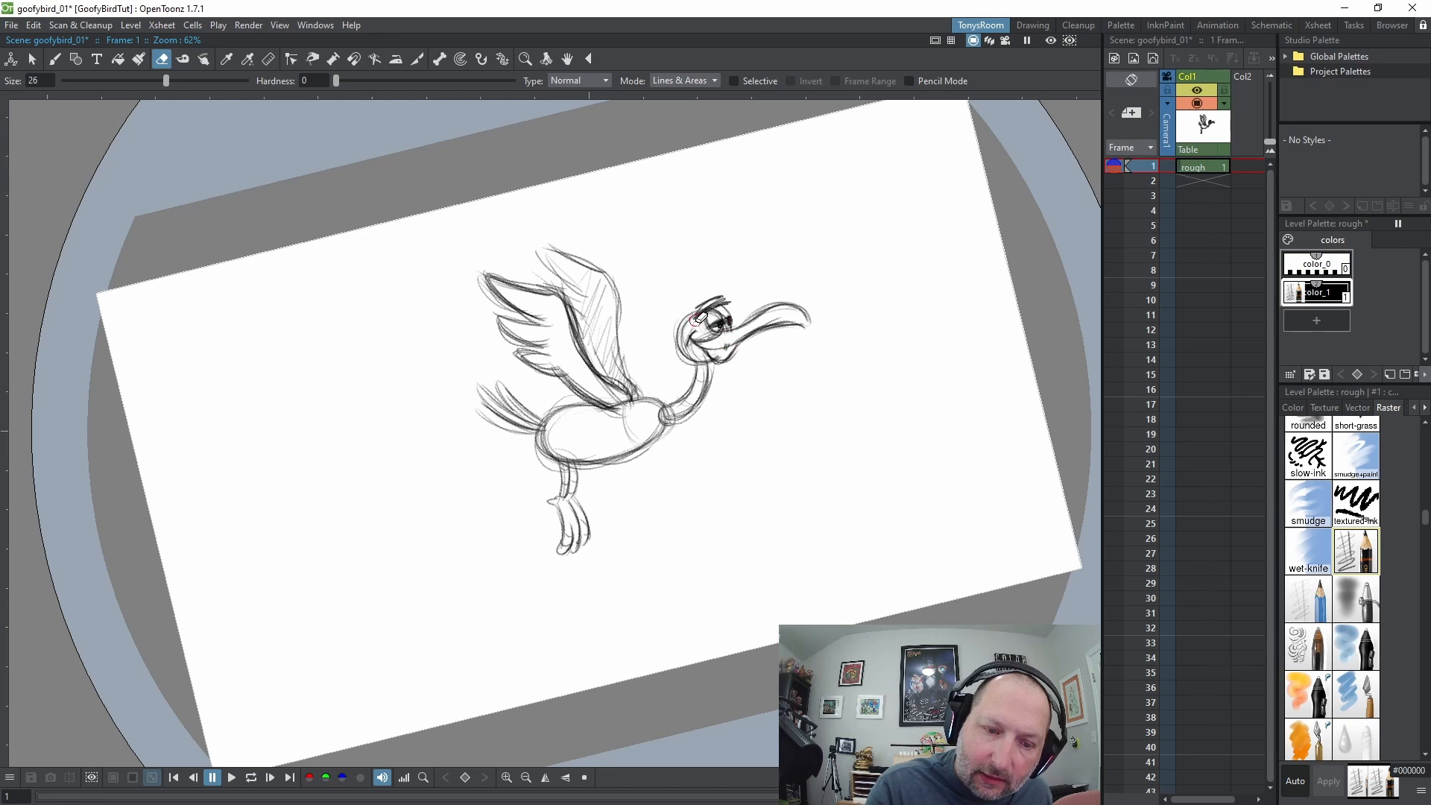
{"action": "key", "text": "b"}
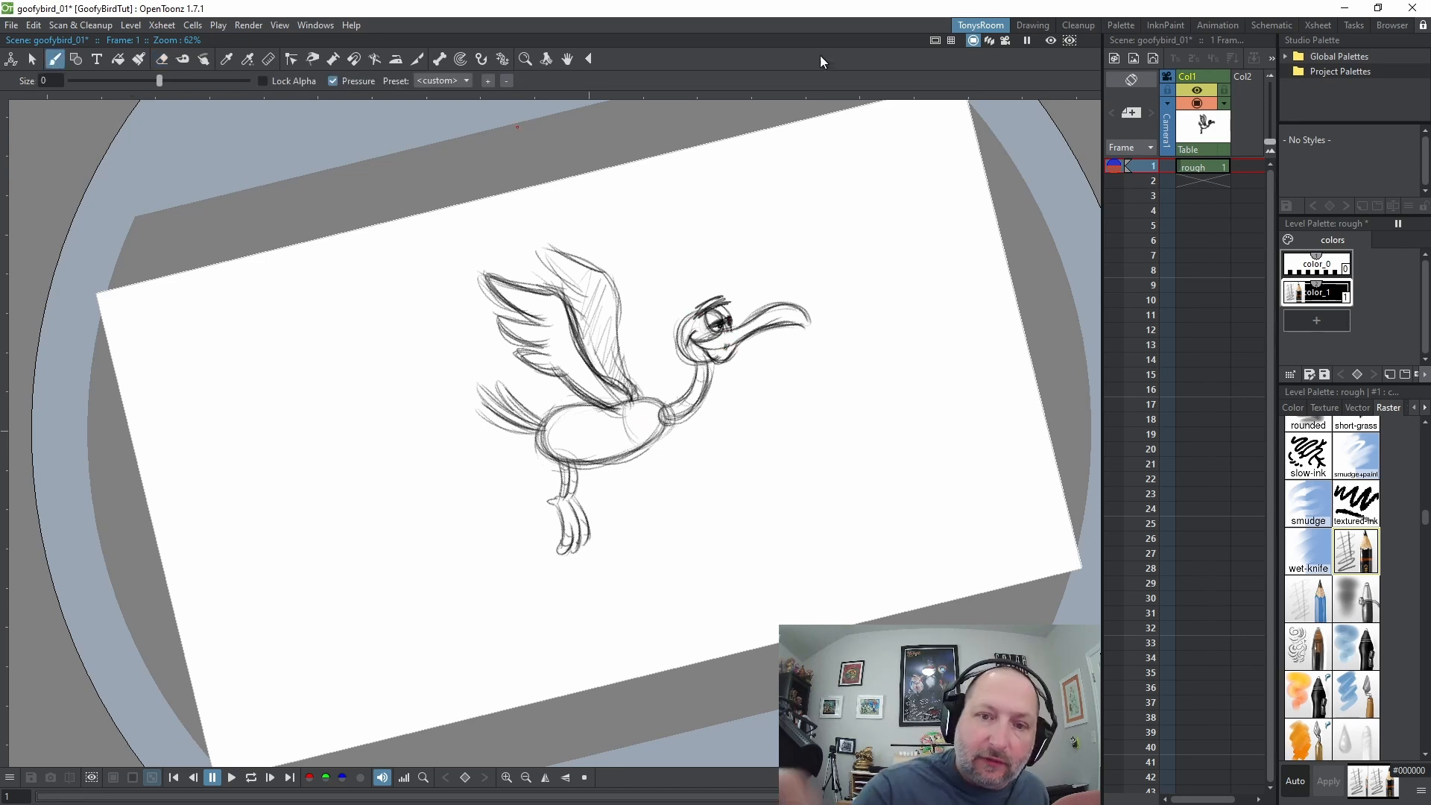
{"action": "mouse_move", "coordinate": [921, 108]}
{"action": "left_mouse_down"}
{"action": "mouse_move", "coordinate": [923, 127]}
{"action": "mouse_move", "coordinate": [927, 104]}
{"action": "left_mouse_up"}
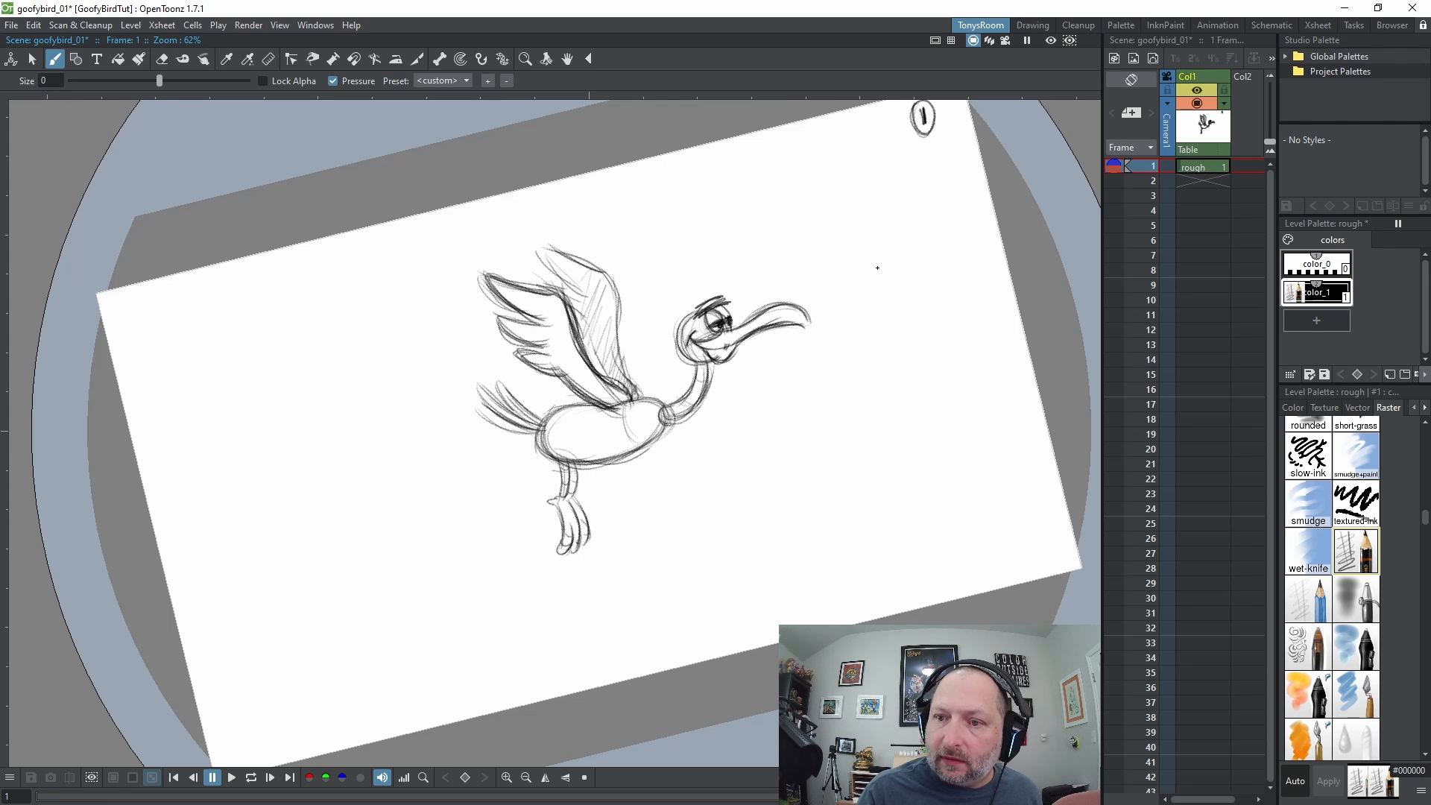
Extend the first drawing's exposure through frame 3 and go to frame 3
{"action": "key", "text": "apostrophe"}
{"action": "key", "text": "apostrophe"}
{"action": "key", "text": "Down"}
{"action": "key", "text": "Down"}
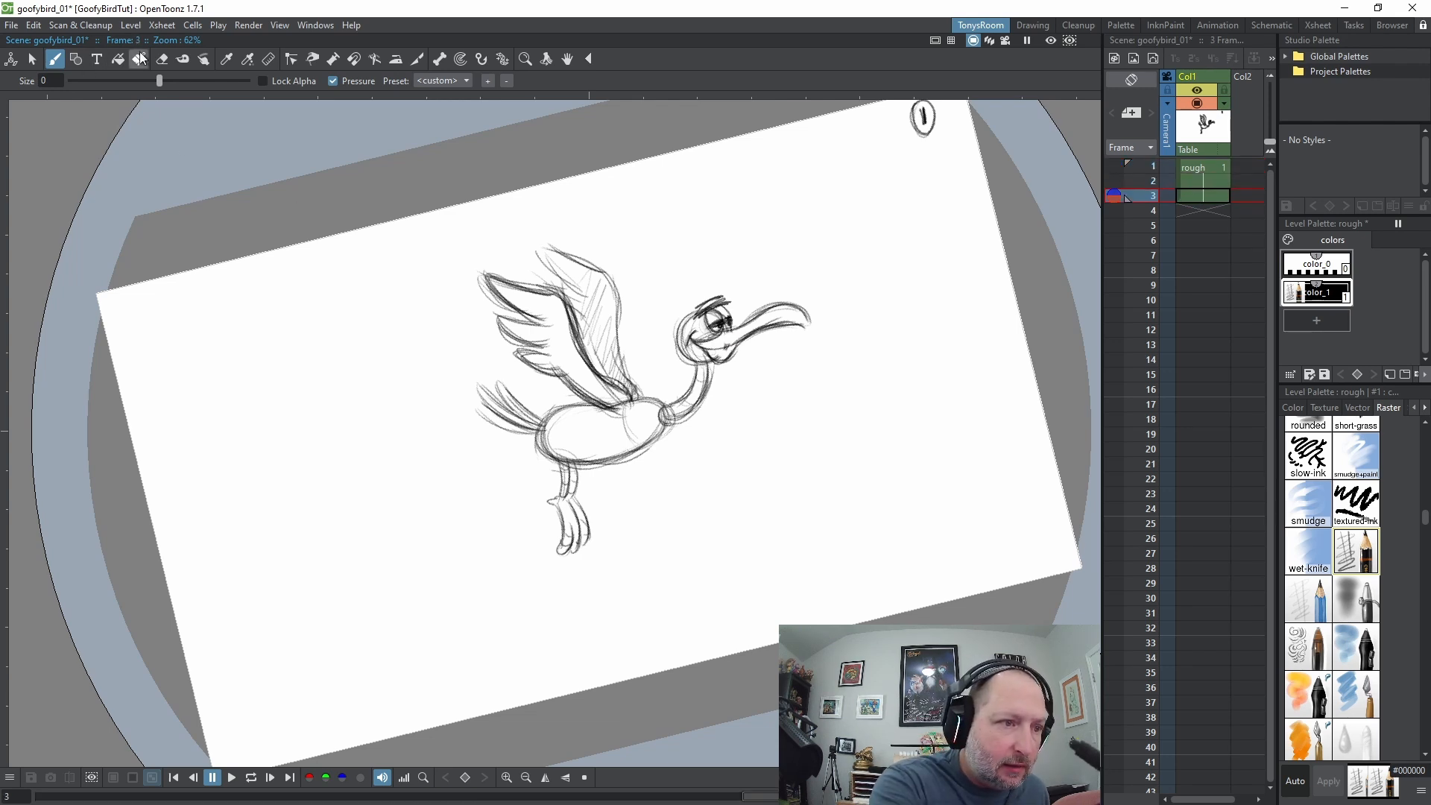
Create blank drawing 2 at frame 3 and pin frame 1 as a fixed onion skin reference
{"action": "left_click", "coordinate": [162, 58]}
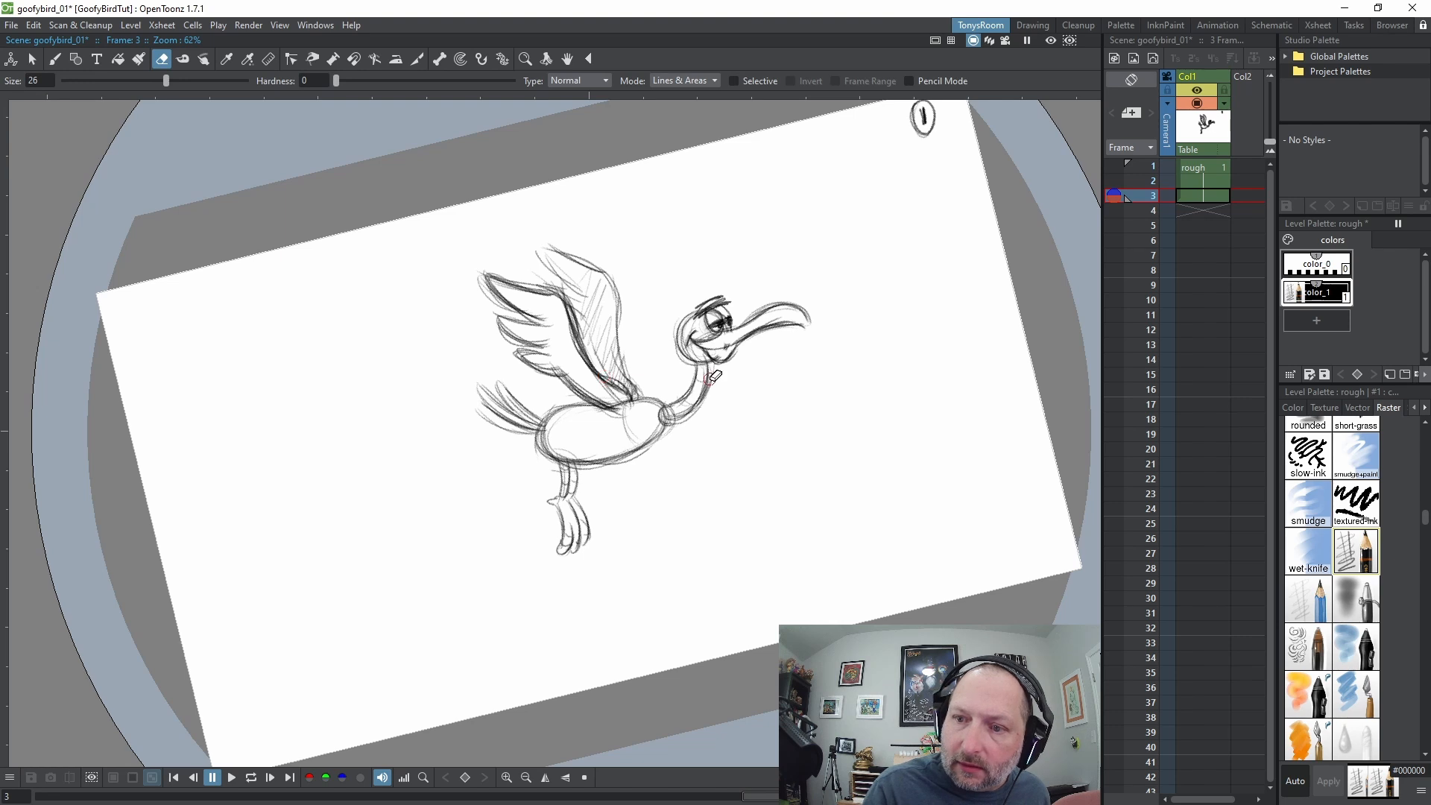
{"action": "key", "text": "b"}
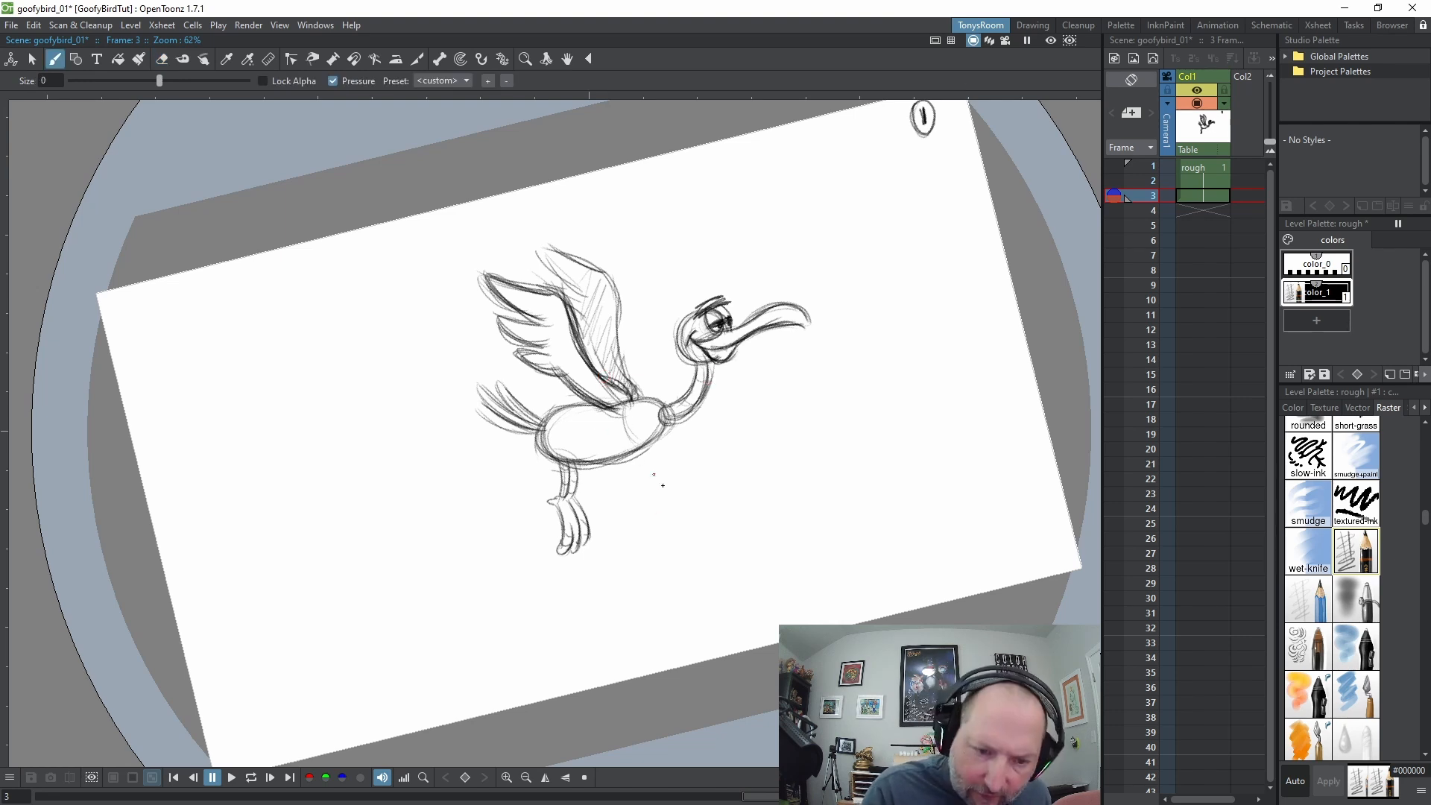
{"action": "key", "text": "alt+d"}
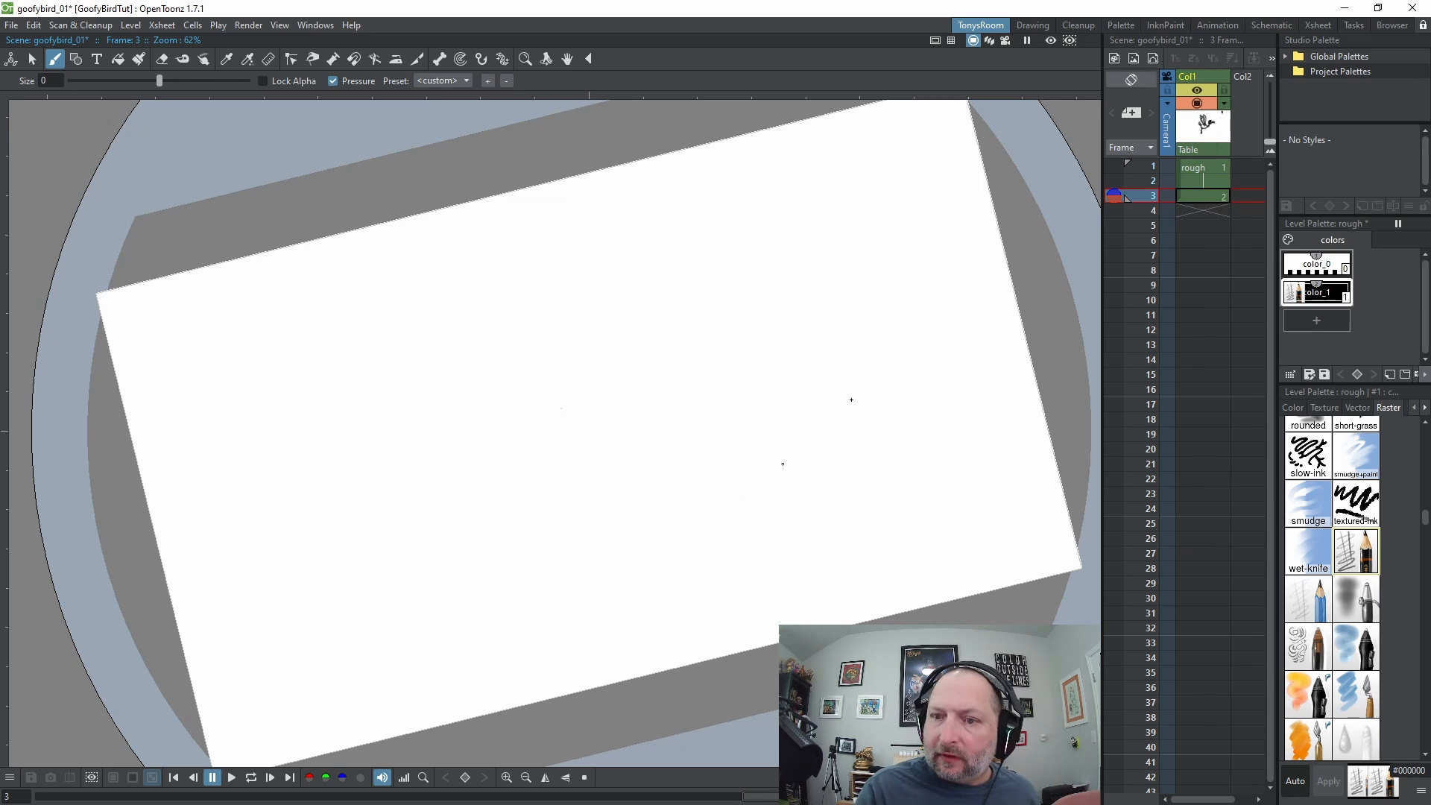
{"action": "left_click", "coordinate": [1114, 166]}
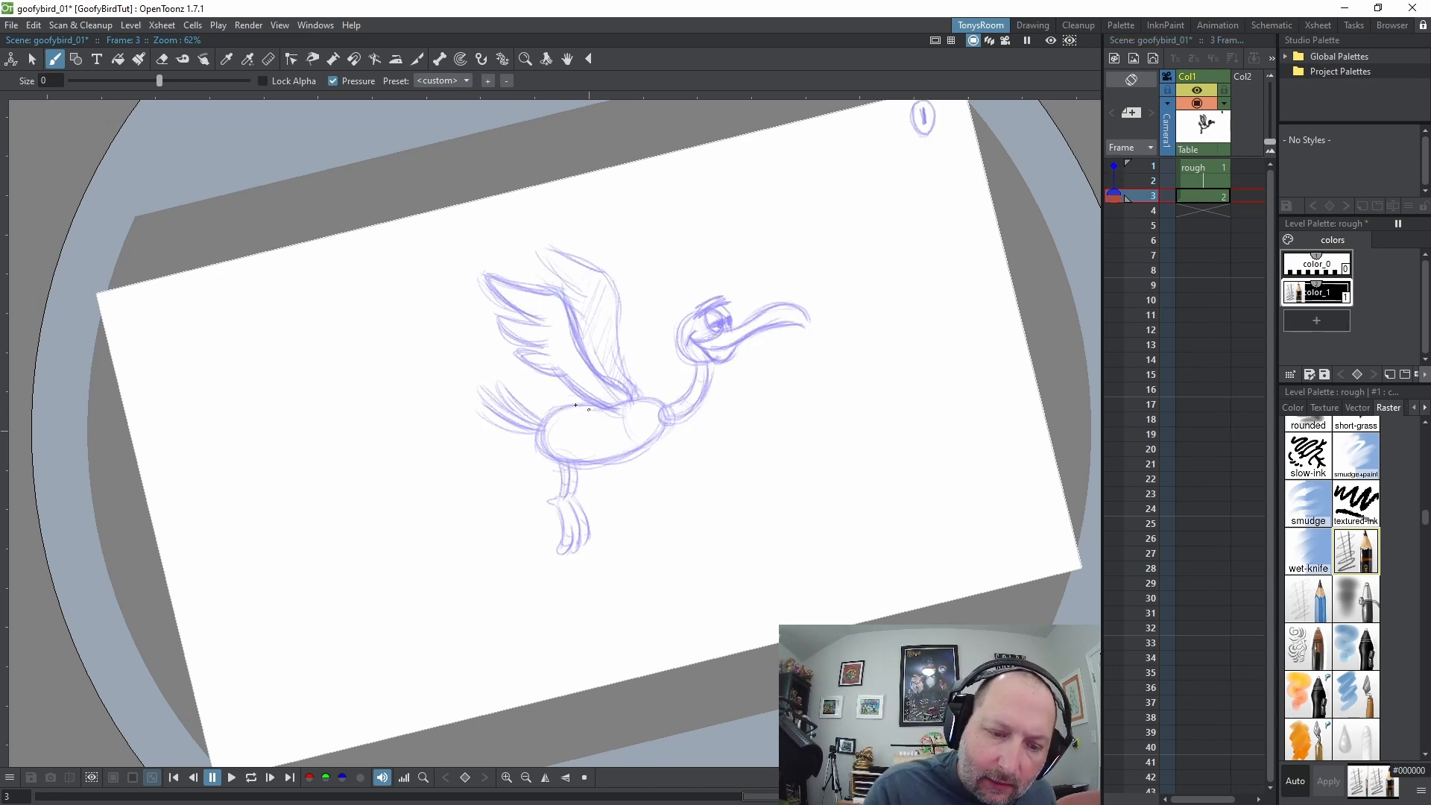
Sketch the bean-shaped body outline on the new drawing, following the onion skin of frame 1
{"action": "mouse_move", "coordinate": [575, 404]}
{"action": "left_mouse_down"}
{"action": "mouse_move", "coordinate": [543, 448]}
{"action": "mouse_move", "coordinate": [571, 464]}
{"action": "mouse_move", "coordinate": [626, 462]}
{"action": "mouse_move", "coordinate": [650, 438]}
{"action": "mouse_move", "coordinate": [640, 397]}
{"action": "mouse_move", "coordinate": [629, 457]}
{"action": "mouse_move", "coordinate": [638, 401]}
{"action": "mouse_move", "coordinate": [580, 467]}
{"action": "mouse_move", "coordinate": [605, 403]}
{"action": "mouse_move", "coordinate": [619, 400]}
{"action": "mouse_move", "coordinate": [543, 462]}
{"action": "mouse_move", "coordinate": [650, 400]}
{"action": "mouse_move", "coordinate": [639, 443]}
{"action": "mouse_move", "coordinate": [652, 447]}
{"action": "left_mouse_up"}
{"action": "mouse_move", "coordinate": [652, 395]}
{"action": "left_mouse_down"}
{"action": "mouse_move", "coordinate": [649, 445]}
{"action": "mouse_move", "coordinate": [654, 396]}
{"action": "left_mouse_up"}
{"action": "left_click_drag", "start_coordinate": [550, 454], "coordinate": [628, 462]}
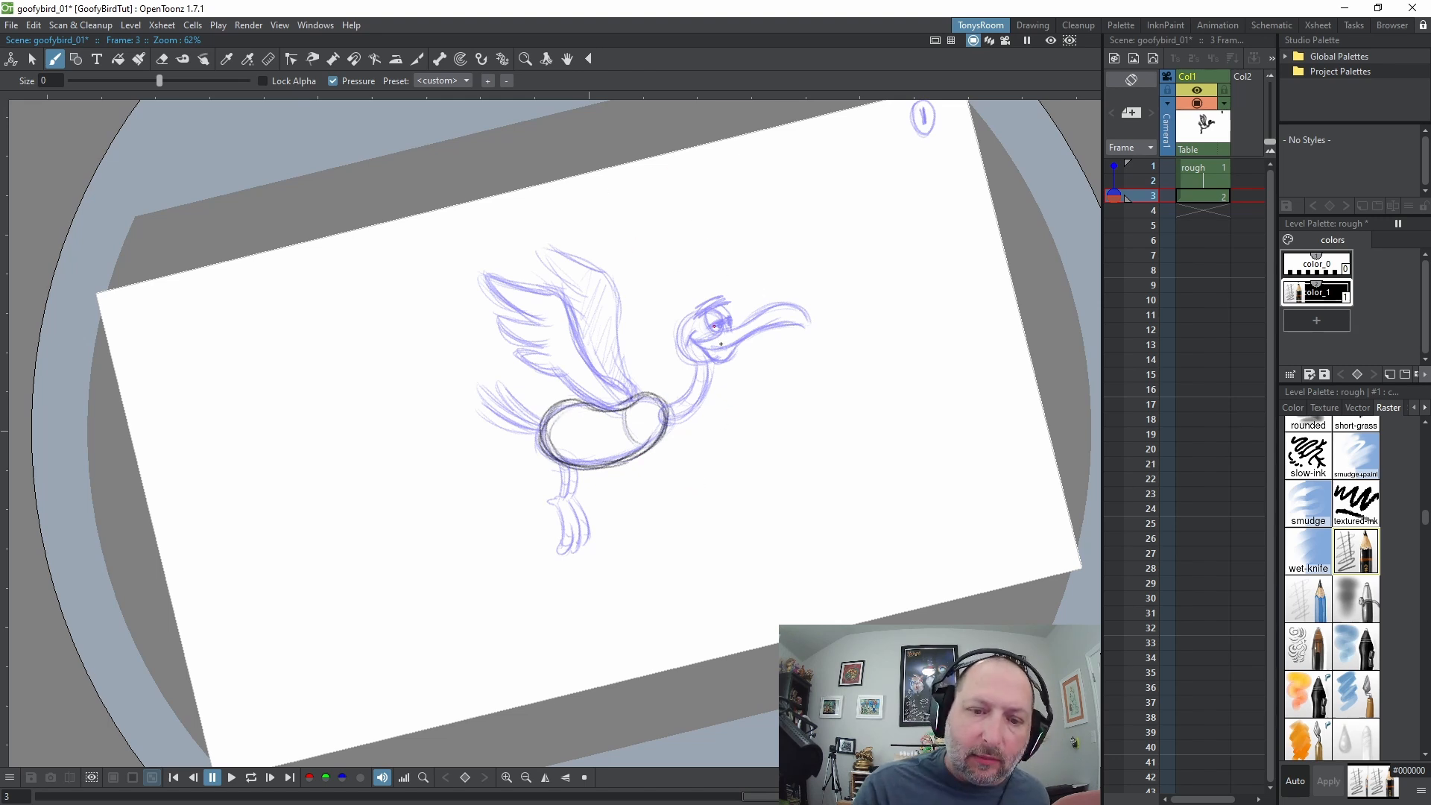
Sketch the head, eye and long curved beak over the onion skin on frame 3
{"action": "mouse_move", "coordinate": [704, 306]}
{"action": "left_mouse_down"}
{"action": "mouse_move", "coordinate": [727, 353]}
{"action": "mouse_move", "coordinate": [682, 353]}
{"action": "mouse_move", "coordinate": [733, 349]}
{"action": "mouse_move", "coordinate": [733, 322]}
{"action": "left_mouse_up"}
{"action": "mouse_move", "coordinate": [690, 344]}
{"action": "left_mouse_down"}
{"action": "mouse_move", "coordinate": [734, 330]}
{"action": "mouse_move", "coordinate": [730, 356]}
{"action": "mouse_move", "coordinate": [736, 327]}
{"action": "mouse_move", "coordinate": [785, 312]}
{"action": "left_mouse_up"}
{"action": "mouse_move", "coordinate": [701, 332]}
{"action": "left_mouse_down"}
{"action": "mouse_move", "coordinate": [697, 348]}
{"action": "mouse_move", "coordinate": [805, 325]}
{"action": "mouse_move", "coordinate": [790, 298]}
{"action": "left_mouse_up"}
Sketch the curved neck between head and body on frame 3, flipping to the previous drawing to compare
{"action": "mouse_move", "coordinate": [717, 363]}
{"action": "left_mouse_down"}
{"action": "mouse_move", "coordinate": [699, 341]}
{"action": "mouse_move", "coordinate": [740, 343]}
{"action": "mouse_move", "coordinate": [720, 293]}
{"action": "mouse_move", "coordinate": [684, 347]}
{"action": "mouse_move", "coordinate": [681, 336]}
{"action": "mouse_move", "coordinate": [662, 407]}
{"action": "left_mouse_up"}
{"action": "key", "text": "comma"}
{"action": "key", "text": "period"}
{"action": "key", "text": "comma"}
{"action": "key", "text": "period"}
{"action": "left_click_drag", "start_coordinate": [697, 361], "coordinate": [663, 423]}
{"action": "left_click_drag", "start_coordinate": [710, 370], "coordinate": [663, 419]}
{"action": "key", "text": "comma"}
{"action": "key", "text": "period"}
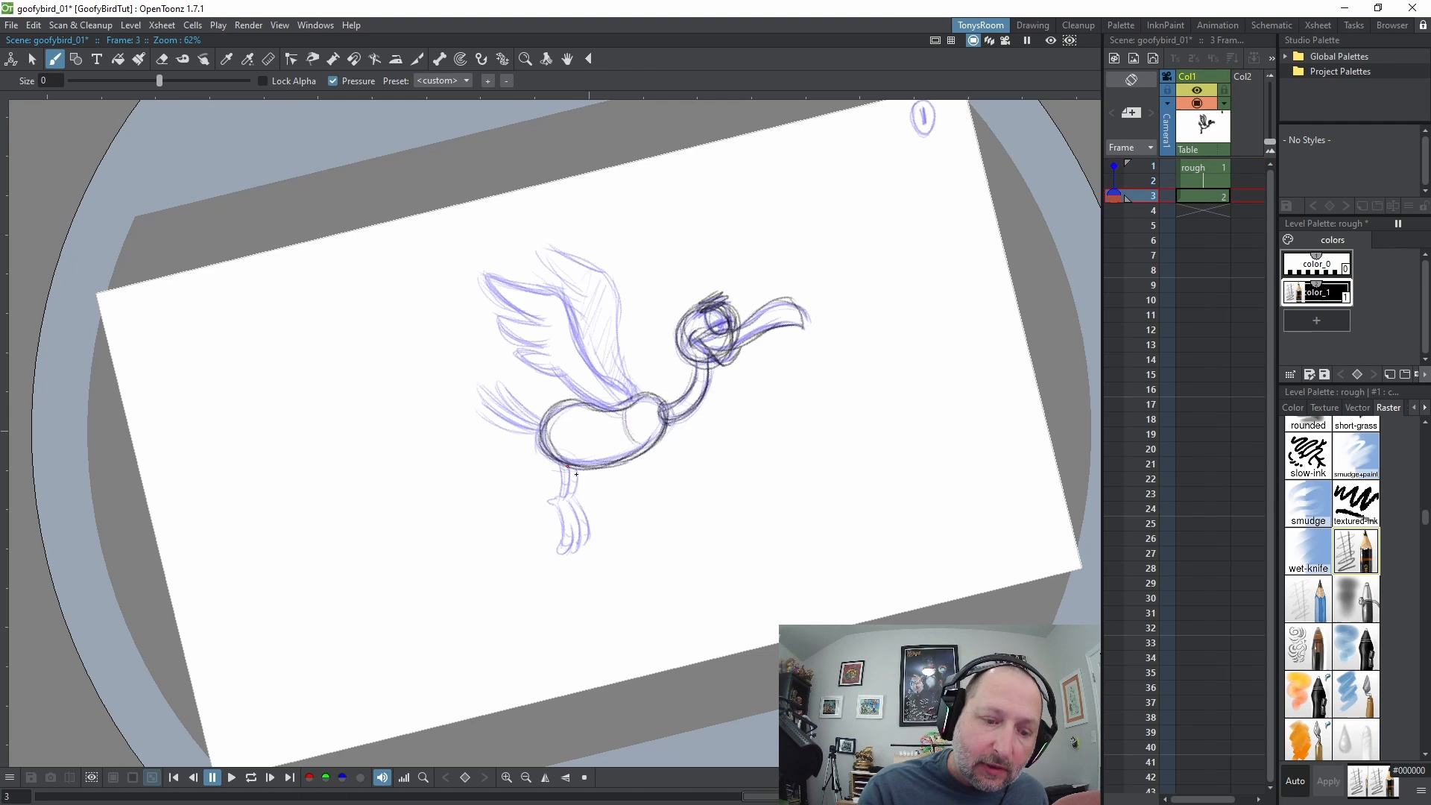
Sketch the leg with its toes and the tail feathers on frame 3, comparing them with the previous drawing
{"action": "left_click_drag", "start_coordinate": [559, 447], "coordinate": [567, 553]}
{"action": "mouse_move", "coordinate": [574, 492]}
{"action": "left_mouse_down"}
{"action": "mouse_move", "coordinate": [565, 553]}
{"action": "mouse_move", "coordinate": [578, 524]}
{"action": "left_mouse_up"}
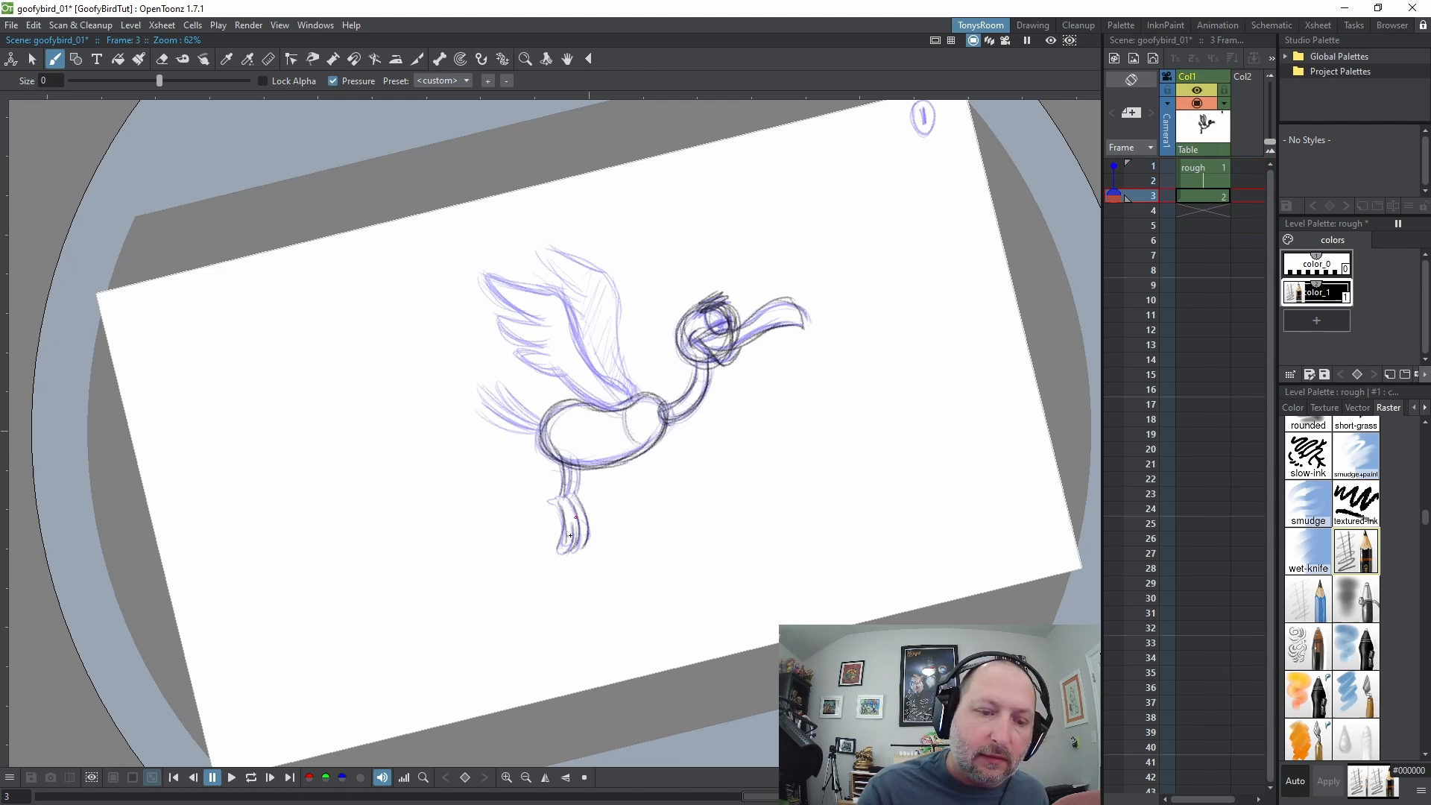
{"action": "left_click_drag", "start_coordinate": [515, 395], "coordinate": [537, 432]}
{"action": "left_click_drag", "start_coordinate": [478, 406], "coordinate": [540, 435]}
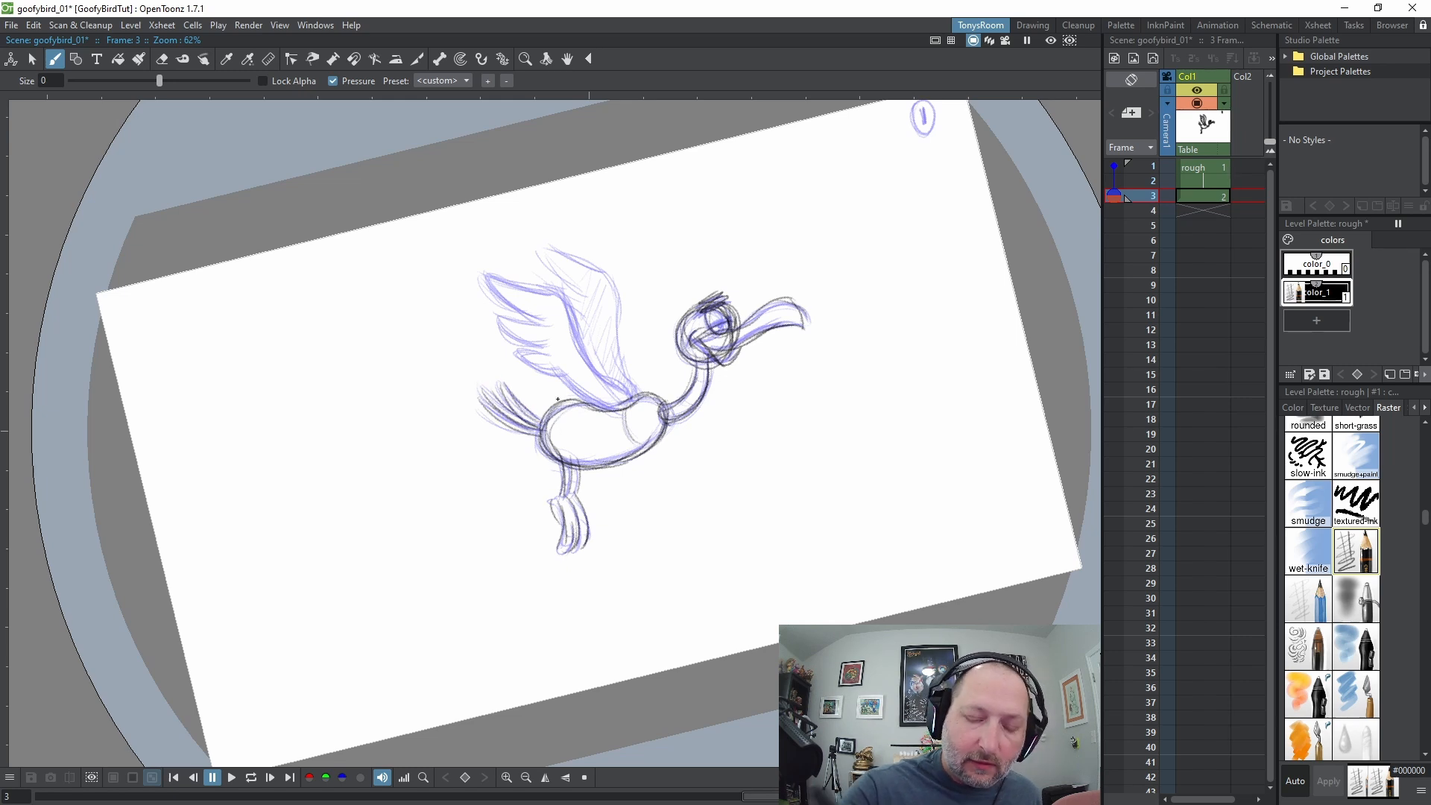
{"action": "key", "text": "comma"}
{"action": "key", "text": "period"}
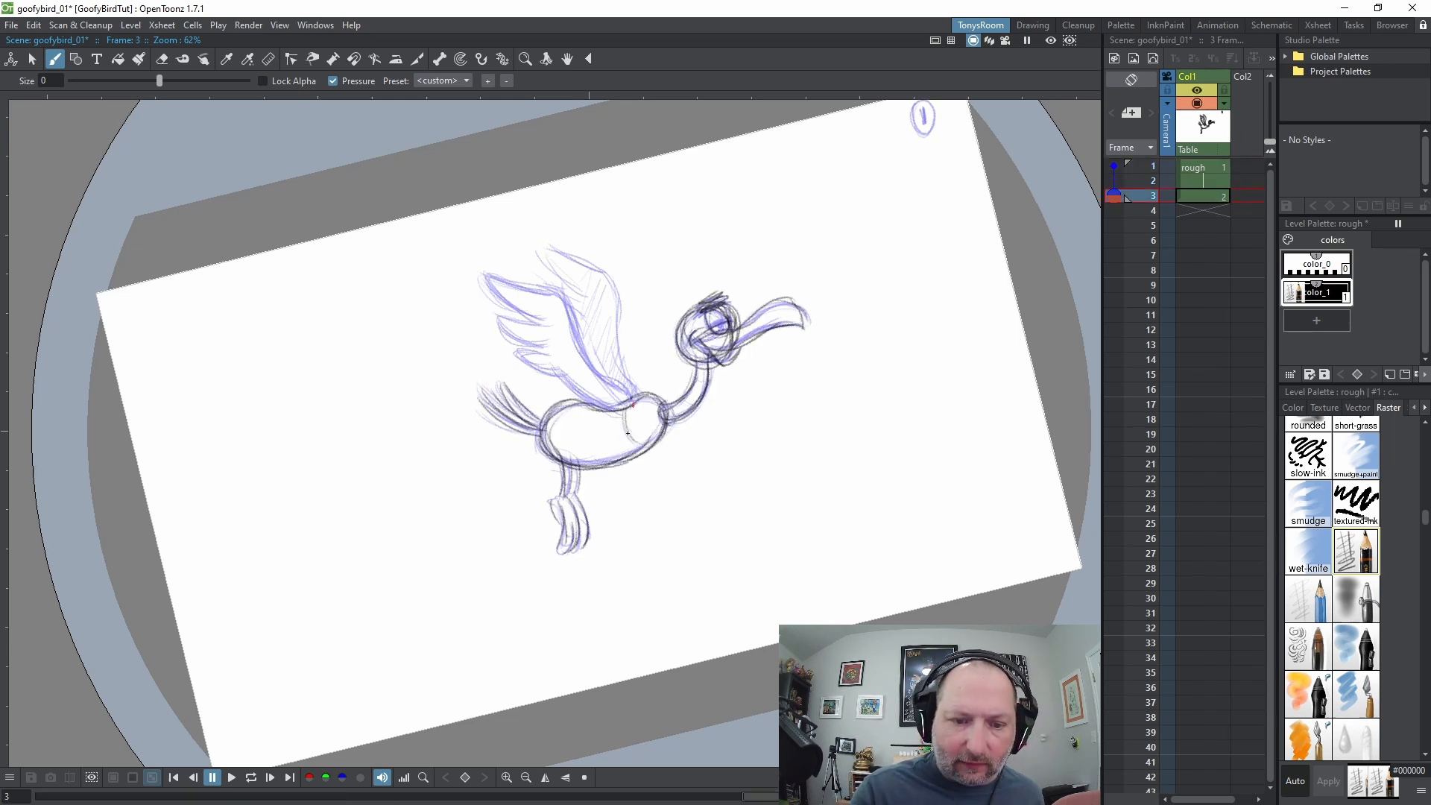
Sketch the near wing hanging down from the body on frame 3, with curved feather tips at its lower end
{"action": "mouse_move", "coordinate": [636, 404]}
{"action": "left_mouse_down"}
{"action": "mouse_move", "coordinate": [650, 494]}
{"action": "mouse_move", "coordinate": [673, 528]}
{"action": "left_mouse_up"}
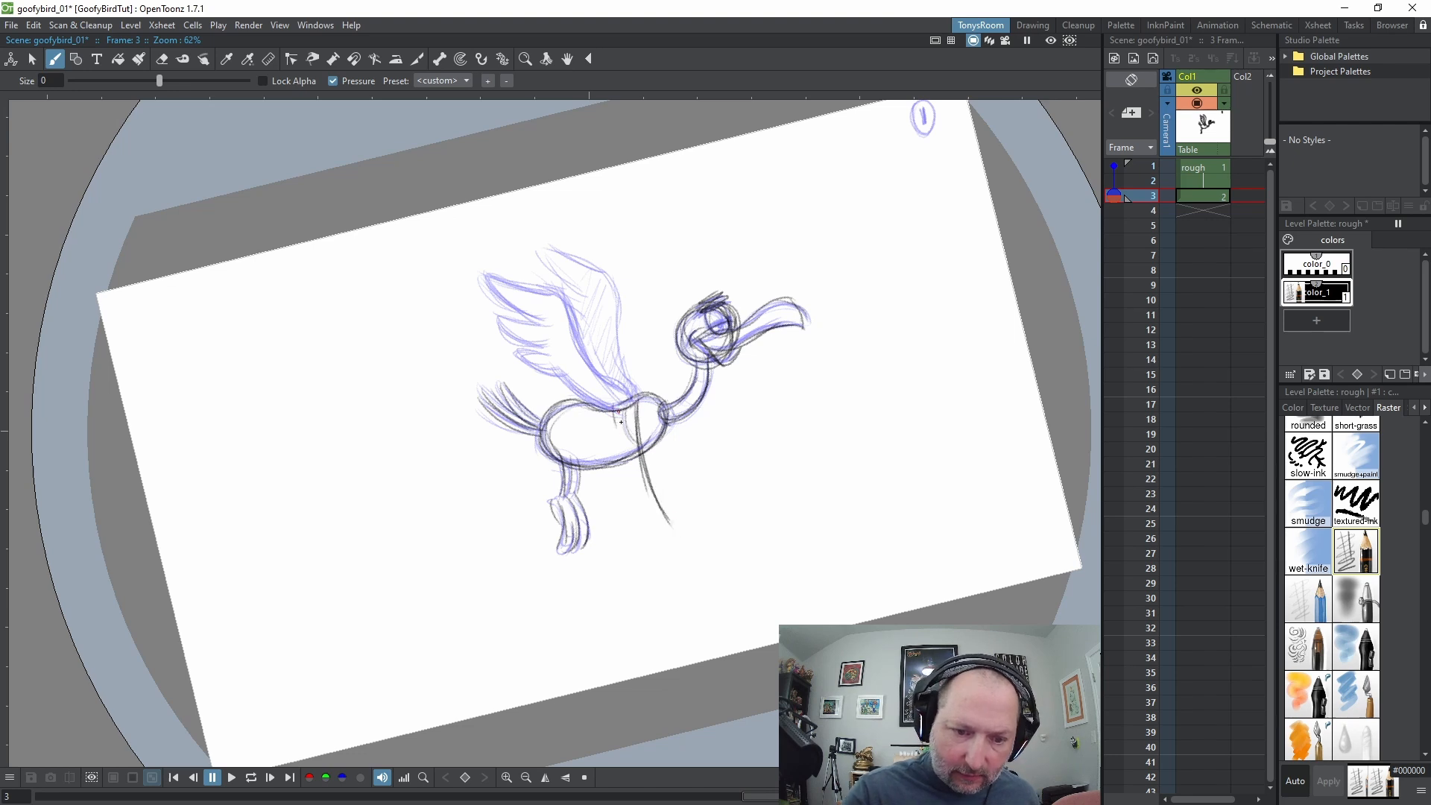
{"action": "left_click_drag", "start_coordinate": [615, 408], "coordinate": [602, 520]}
{"action": "left_click_drag", "start_coordinate": [617, 414], "coordinate": [606, 512]}
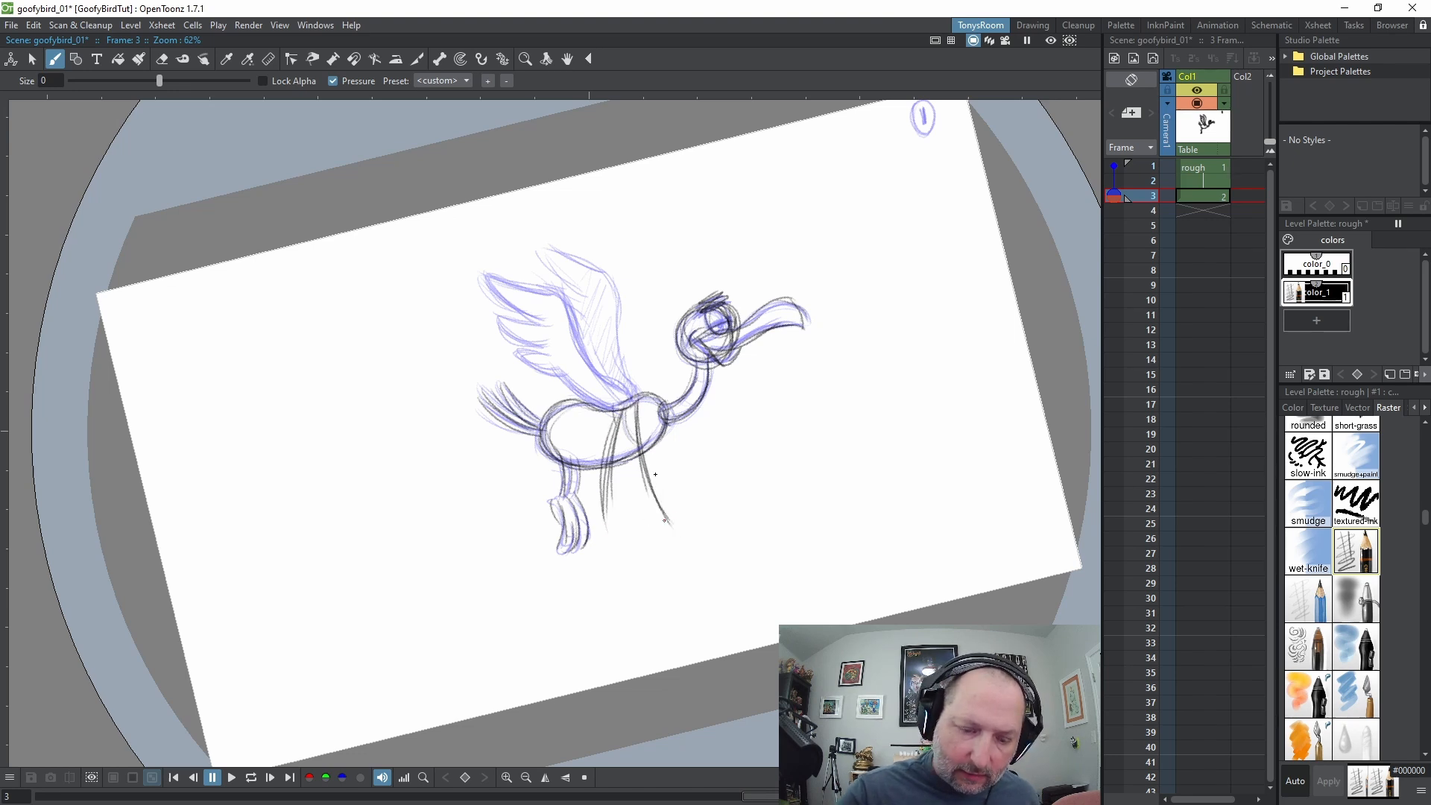
{"action": "mouse_move", "coordinate": [641, 456]}
{"action": "left_mouse_down"}
{"action": "mouse_move", "coordinate": [684, 544]}
{"action": "mouse_move", "coordinate": [644, 520]}
{"action": "mouse_move", "coordinate": [698, 564]}
{"action": "left_mouse_up"}
{"action": "left_click_drag", "start_coordinate": [621, 503], "coordinate": [655, 558]}
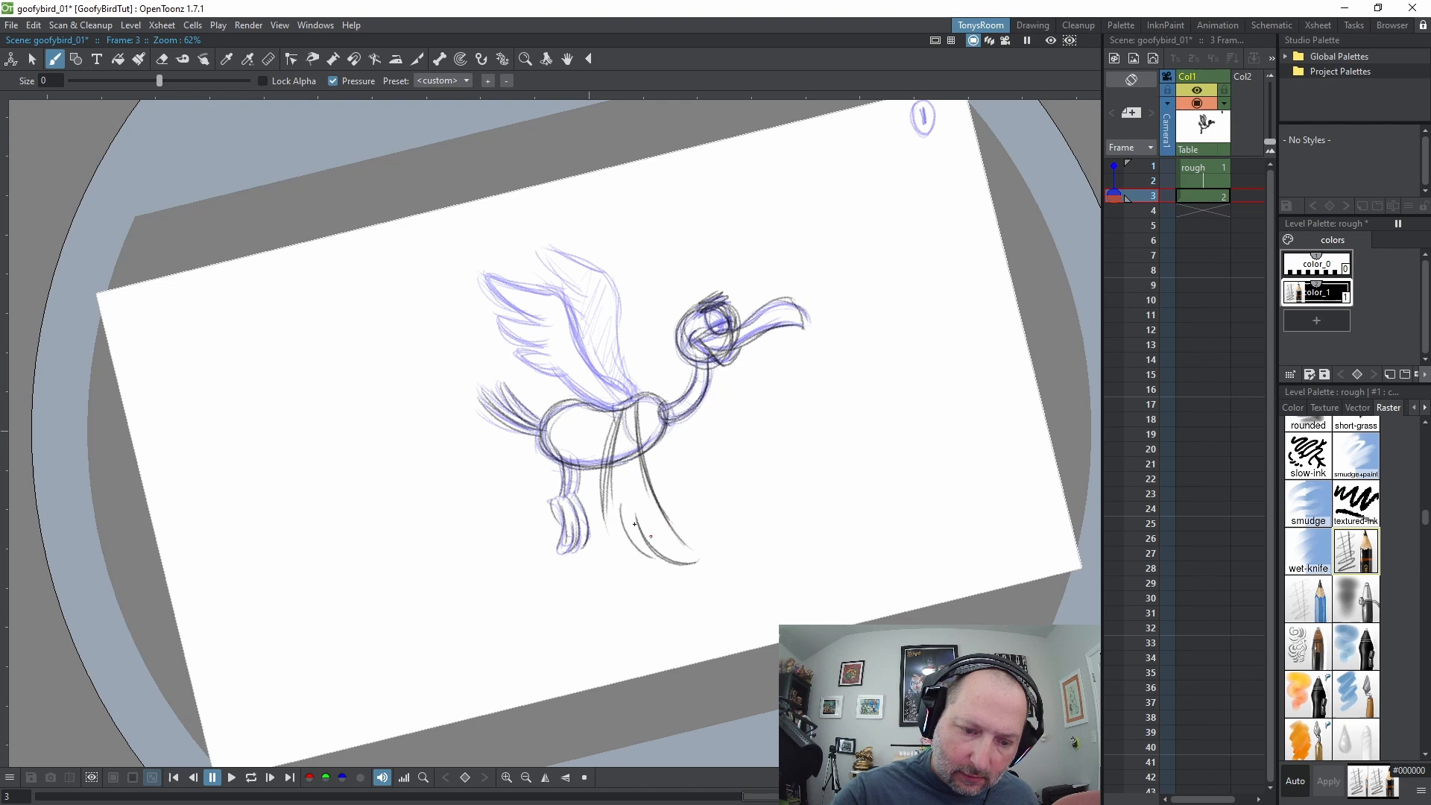
{"action": "left_click_drag", "start_coordinate": [603, 468], "coordinate": [629, 542]}
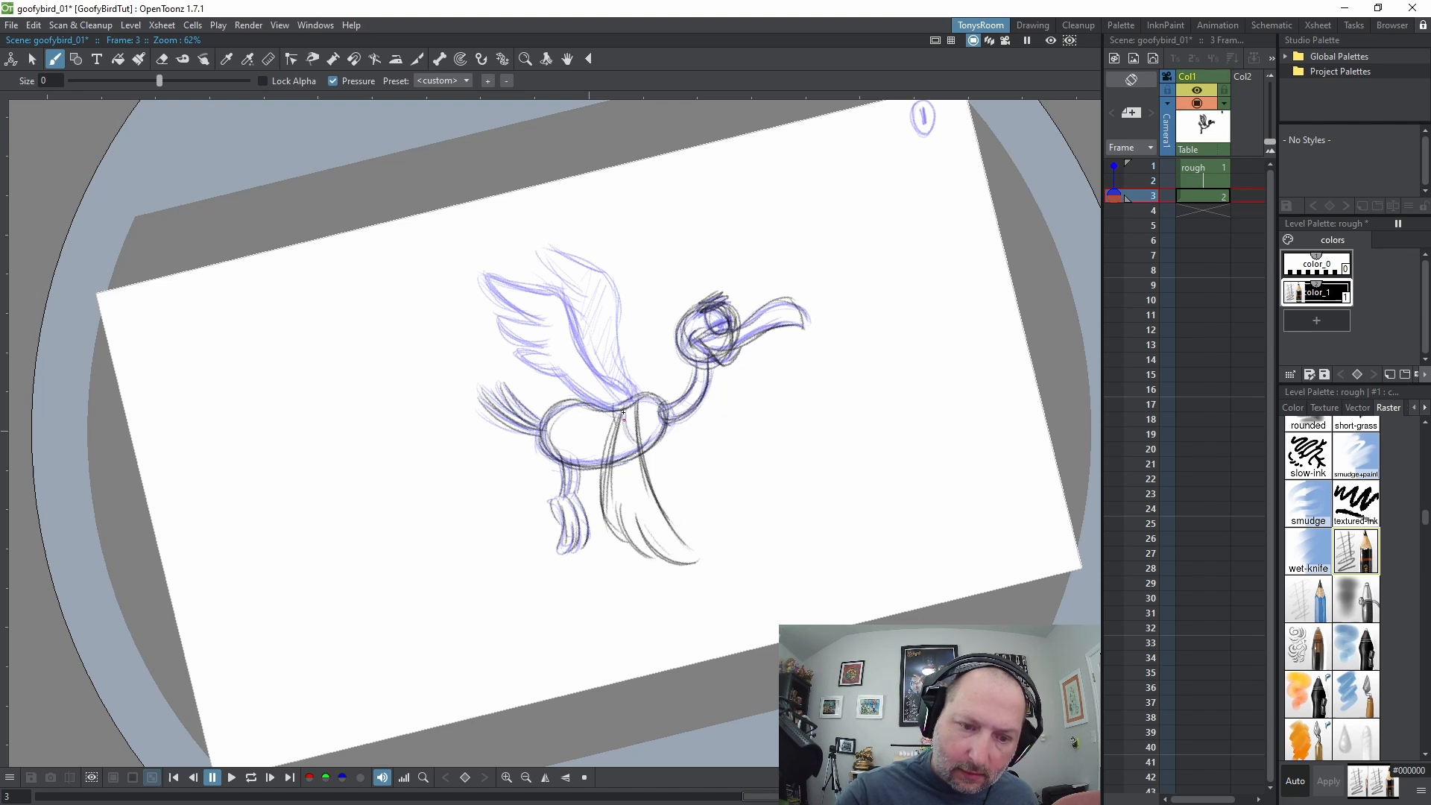
{"action": "left_click", "coordinate": [162, 59]}
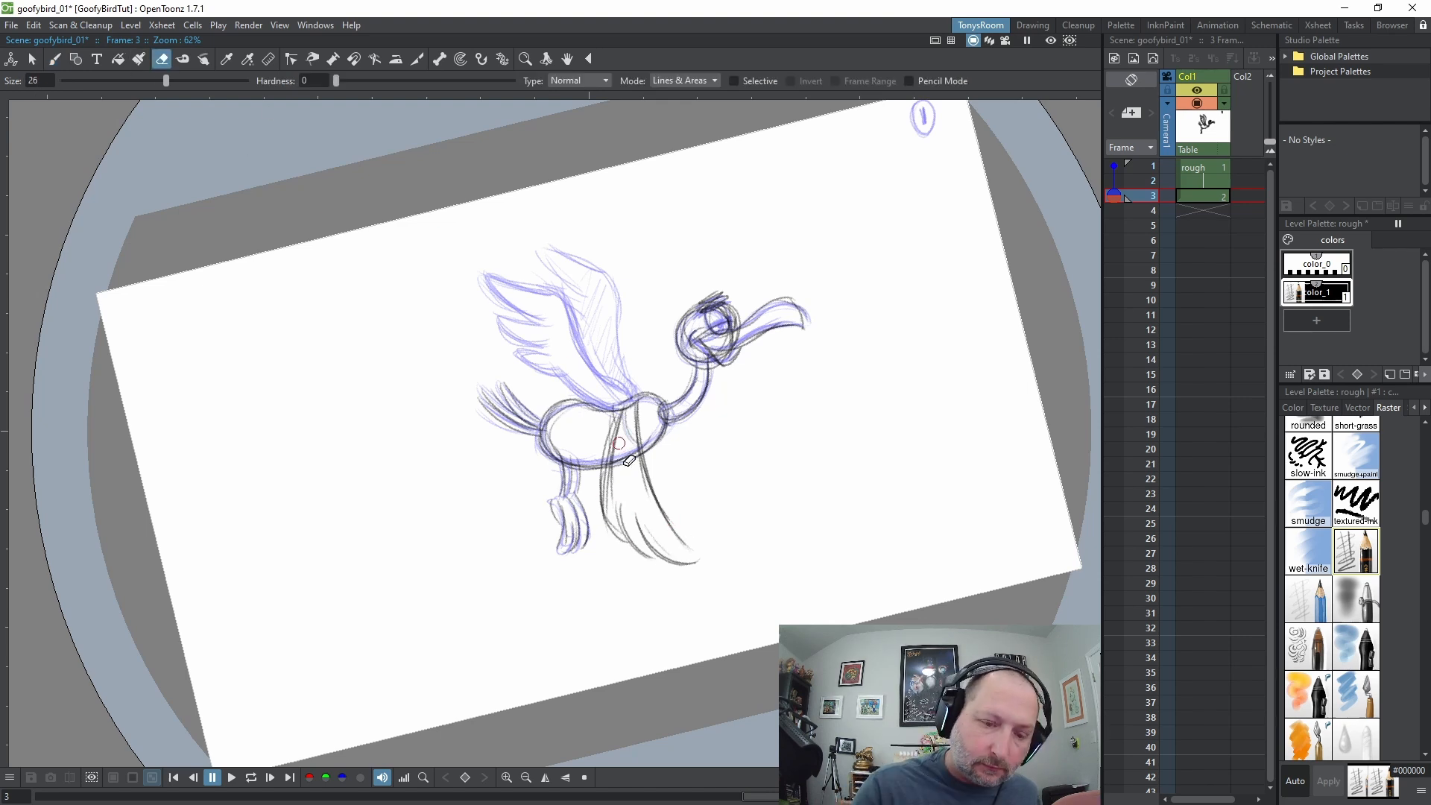
{"action": "left_click", "coordinate": [55, 59]}
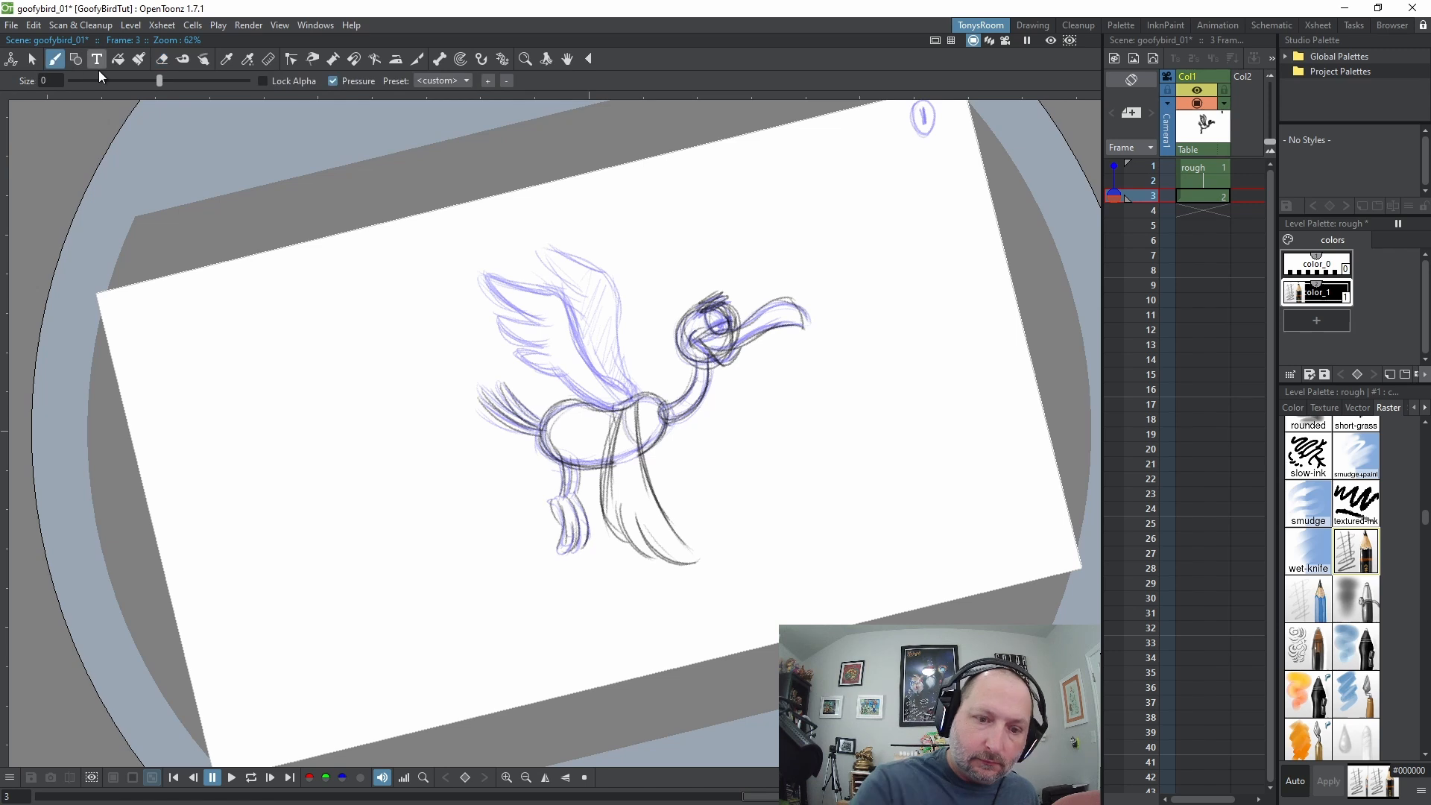
{"action": "left_click_drag", "start_coordinate": [623, 421], "coordinate": [612, 518]}
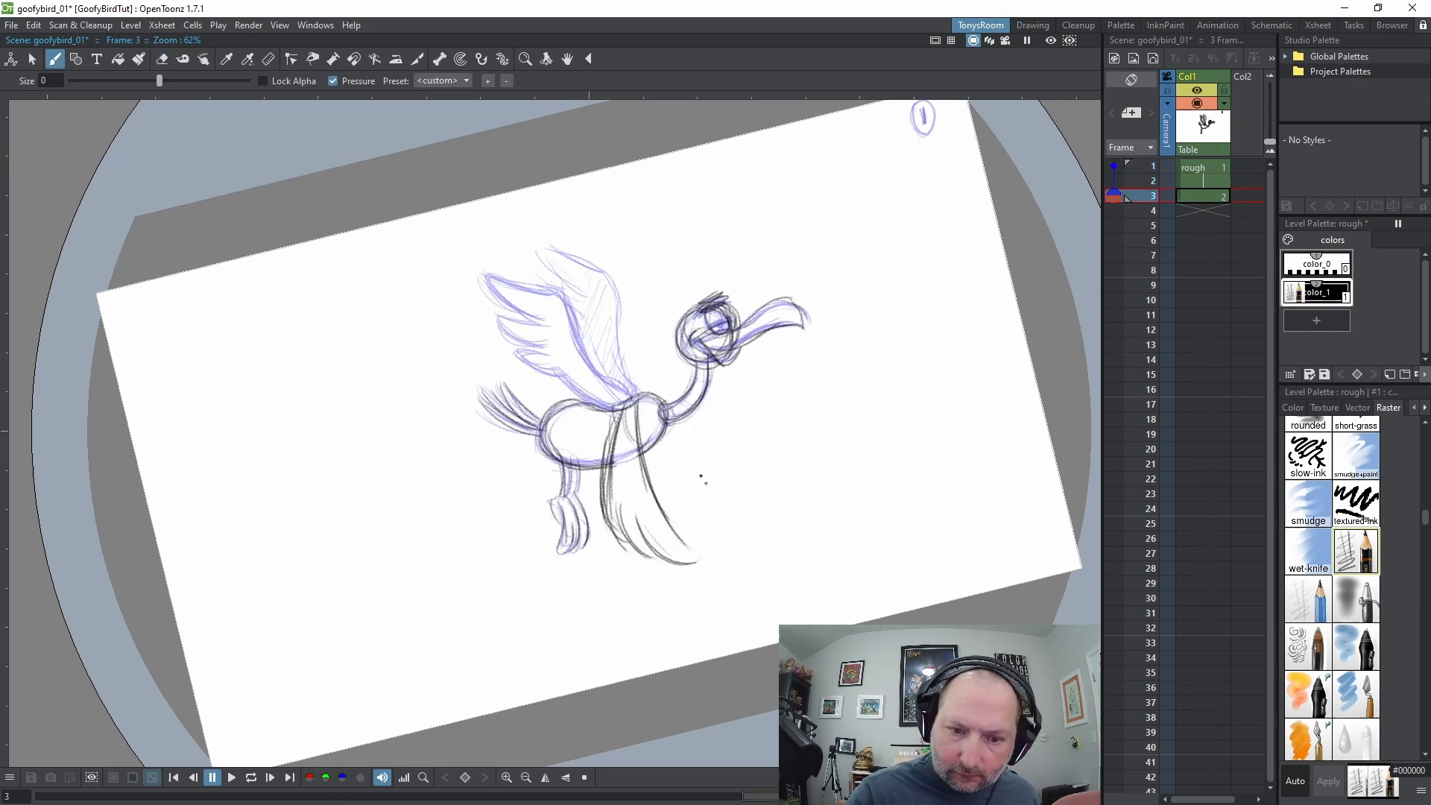
Sketch and shade the far wing behind the near one on frame 3, and erase the body line at the wing root
{"action": "left_click_drag", "start_coordinate": [681, 432], "coordinate": [699, 540]}
{"action": "mouse_move", "coordinate": [664, 445]}
{"action": "left_mouse_down"}
{"action": "mouse_move", "coordinate": [670, 513]}
{"action": "mouse_move", "coordinate": [692, 491]}
{"action": "left_mouse_up"}
{"action": "key", "text": "a"}
{"action": "left_click_drag", "start_coordinate": [620, 407], "coordinate": [652, 397]}
{"action": "key", "text": "b"}
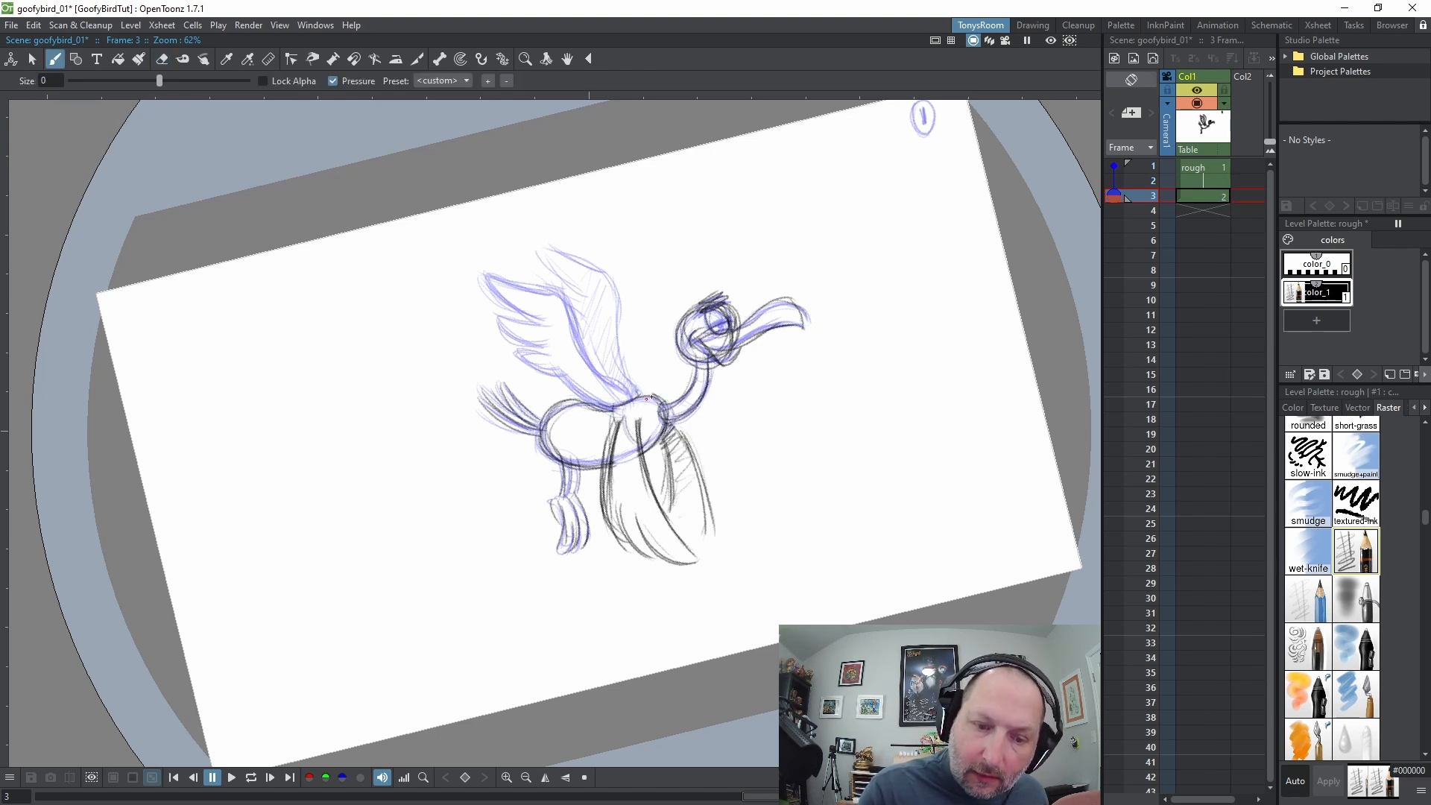
Reinforce the outlines of the lowered near wing on frame 3, flipping to frame 1 to compare
{"action": "key", "text": "comma"}
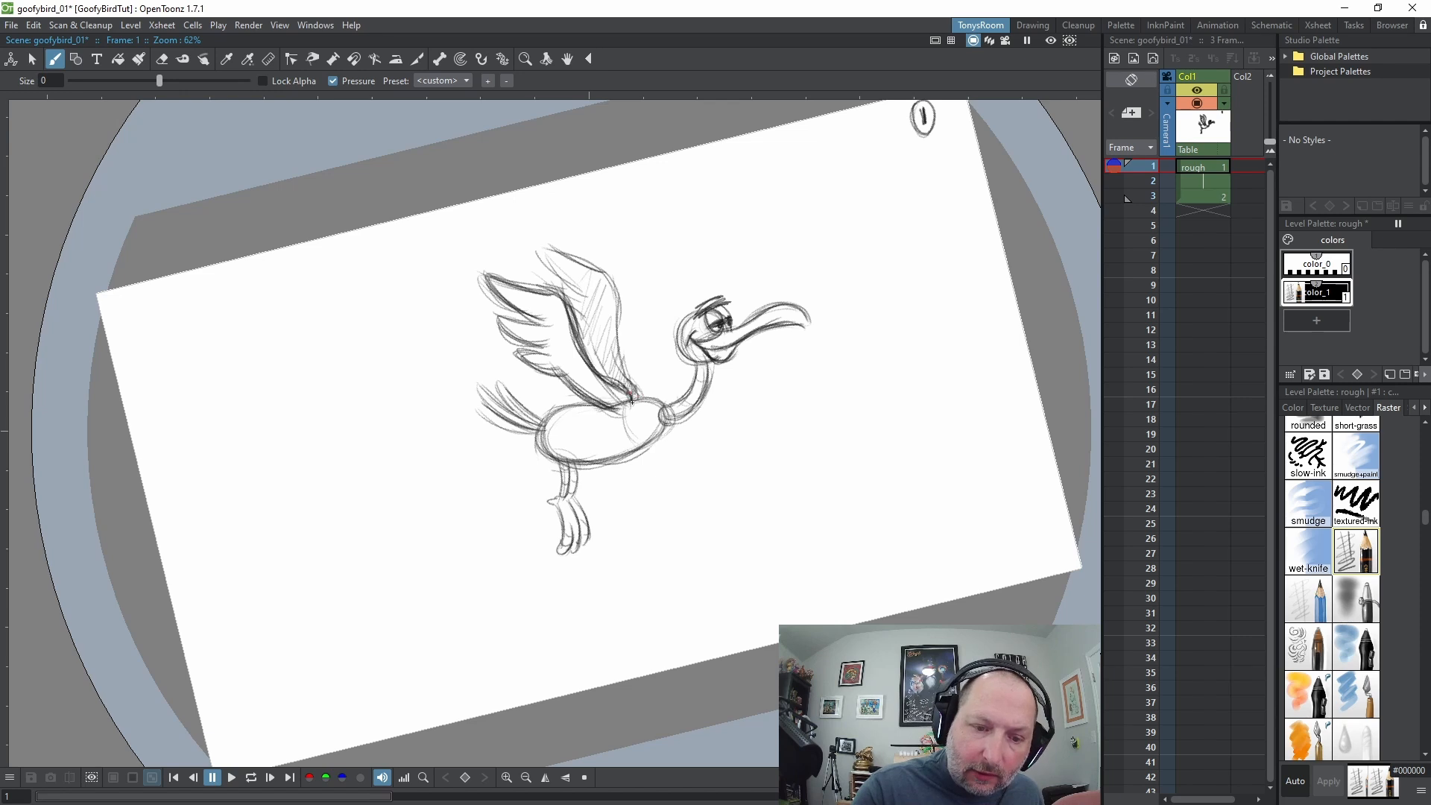
{"action": "left_click_drag", "start_coordinate": [637, 388], "coordinate": [645, 401]}
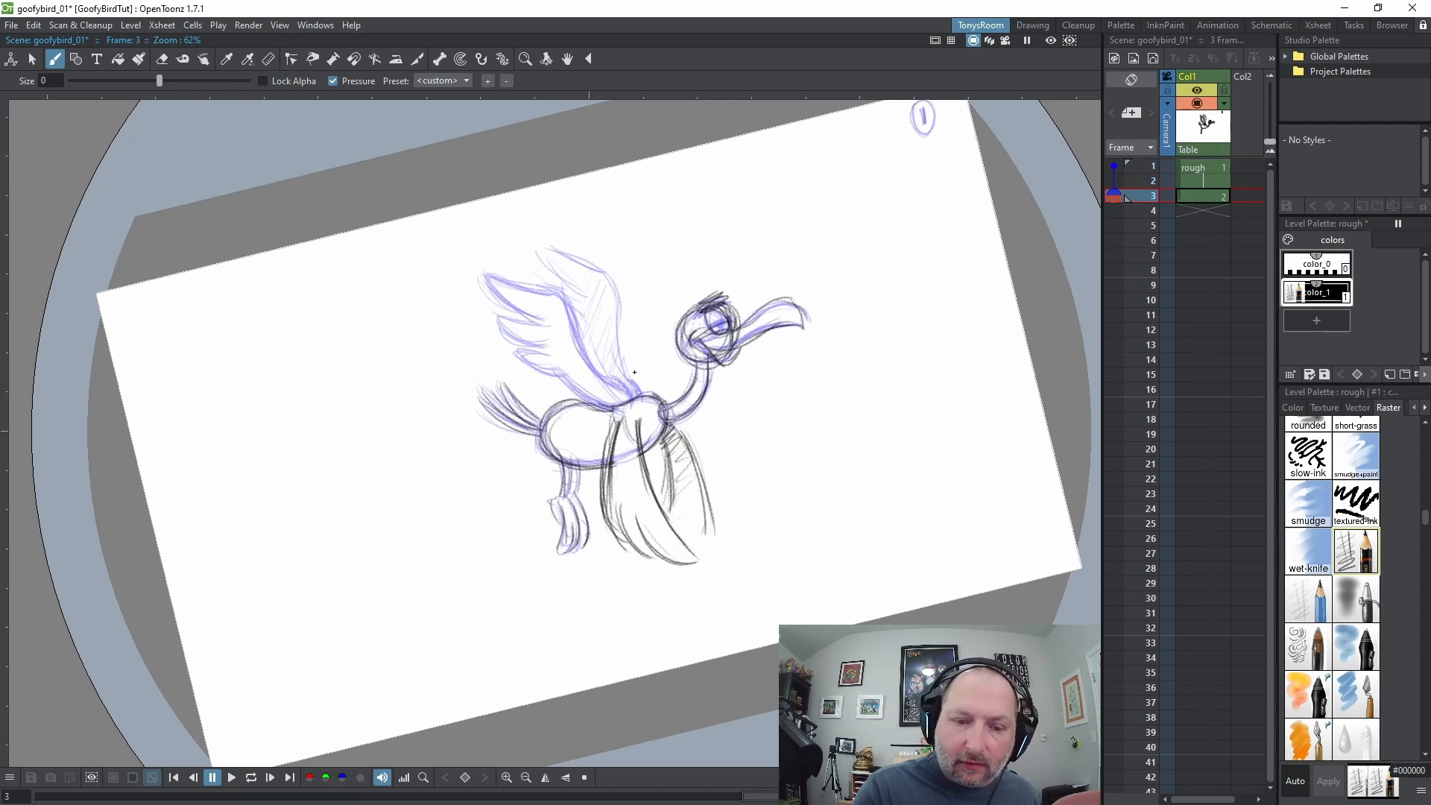
{"action": "key", "text": "a"}
{"action": "key", "text": "period"}
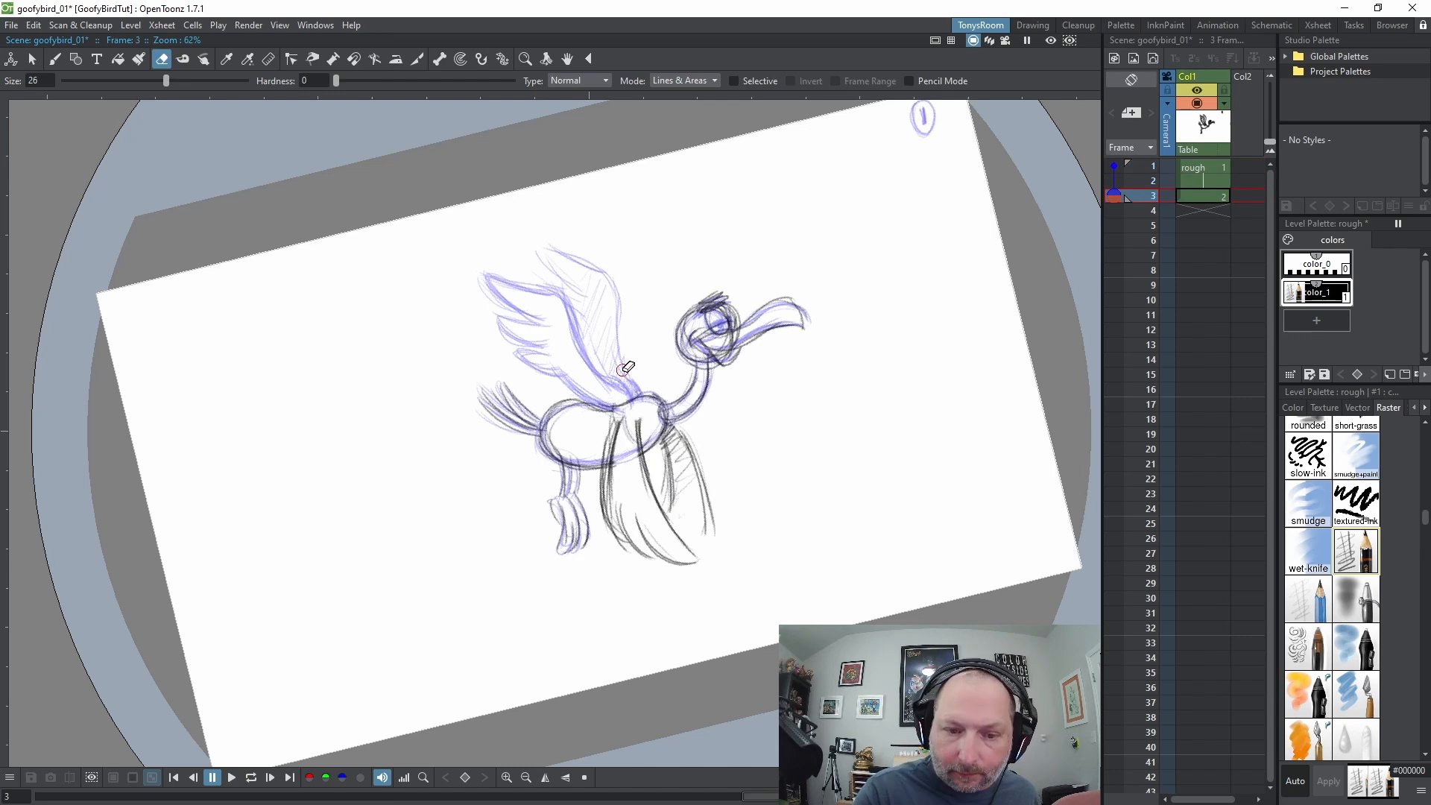
{"action": "key", "text": "b"}
{"action": "mouse_move", "coordinate": [615, 422]}
{"action": "left_mouse_down"}
{"action": "mouse_move", "coordinate": [618, 528]}
{"action": "mouse_move", "coordinate": [645, 553]}
{"action": "left_mouse_up"}
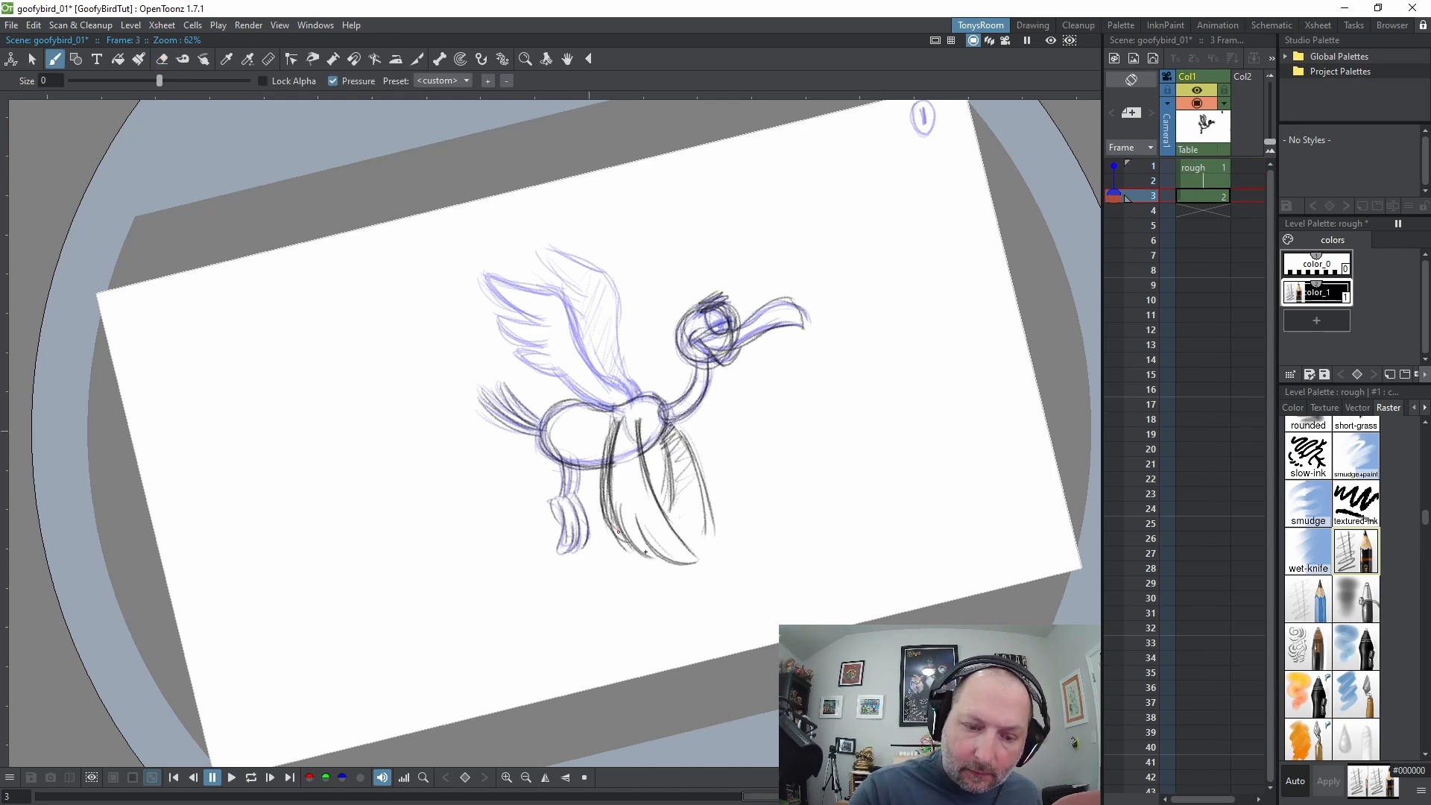
{"action": "left_click_drag", "start_coordinate": [639, 434], "coordinate": [680, 551]}
{"action": "key", "text": "comma"}
{"action": "key", "text": "period"}
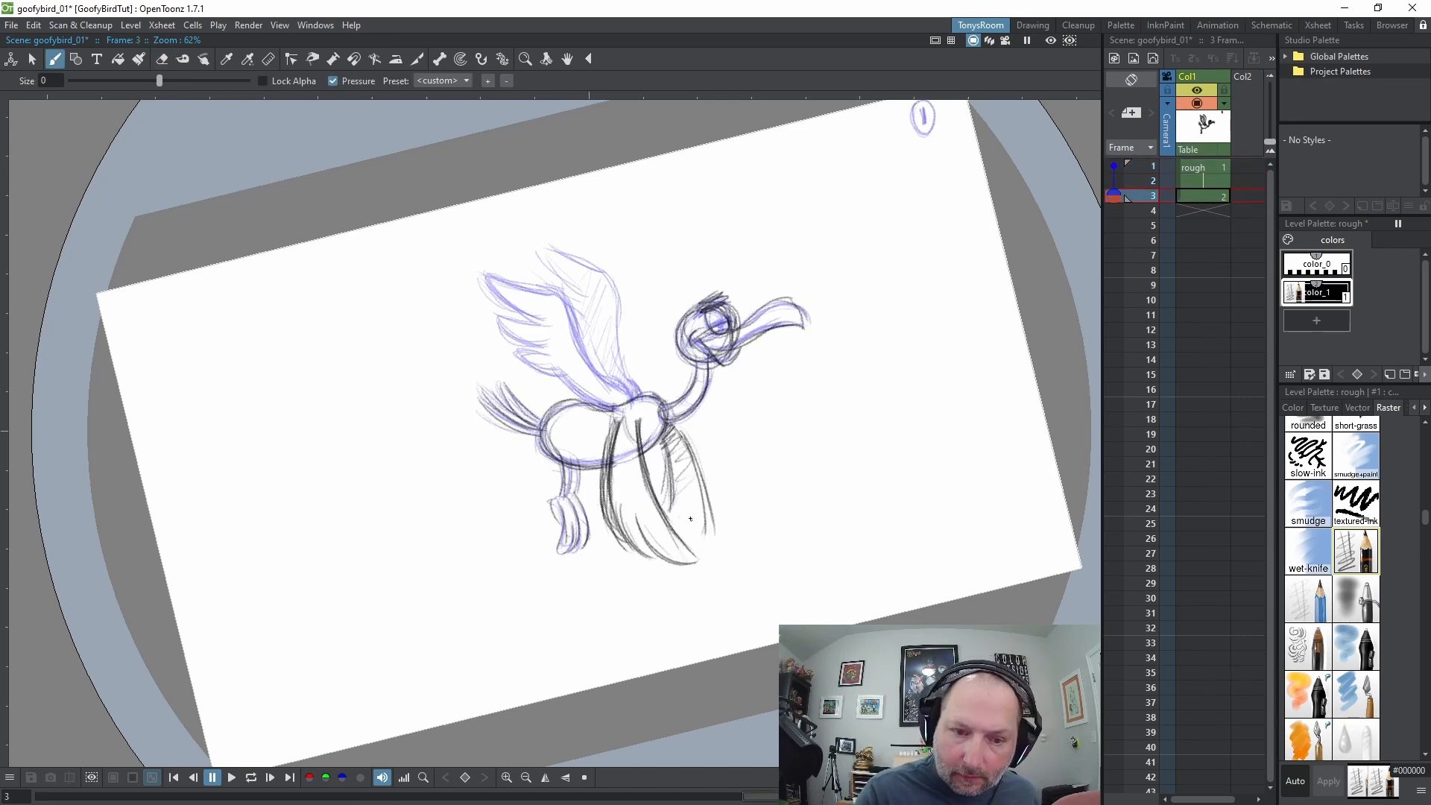
Select the lower part of both wings on frame 3 and move it down slightly to lengthen the wings
{"action": "key", "text": "comma"}
{"action": "key", "text": "period"}
{"action": "key", "text": "s"}
{"action": "mouse_move", "coordinate": [661, 468]}
{"action": "left_mouse_down"}
{"action": "mouse_move", "coordinate": [590, 498]}
{"action": "mouse_move", "coordinate": [641, 585]}
{"action": "mouse_move", "coordinate": [762, 496]}
{"action": "mouse_move", "coordinate": [662, 464]}
{"action": "left_mouse_up"}
{"action": "left_click_drag", "start_coordinate": [680, 522], "coordinate": [683, 544]}
Redraw the wing lines and shading across the gap on frame 3, comparing with the previous drawing
{"action": "key", "text": "b"}
{"action": "left_click_drag", "start_coordinate": [638, 437], "coordinate": [652, 508]}
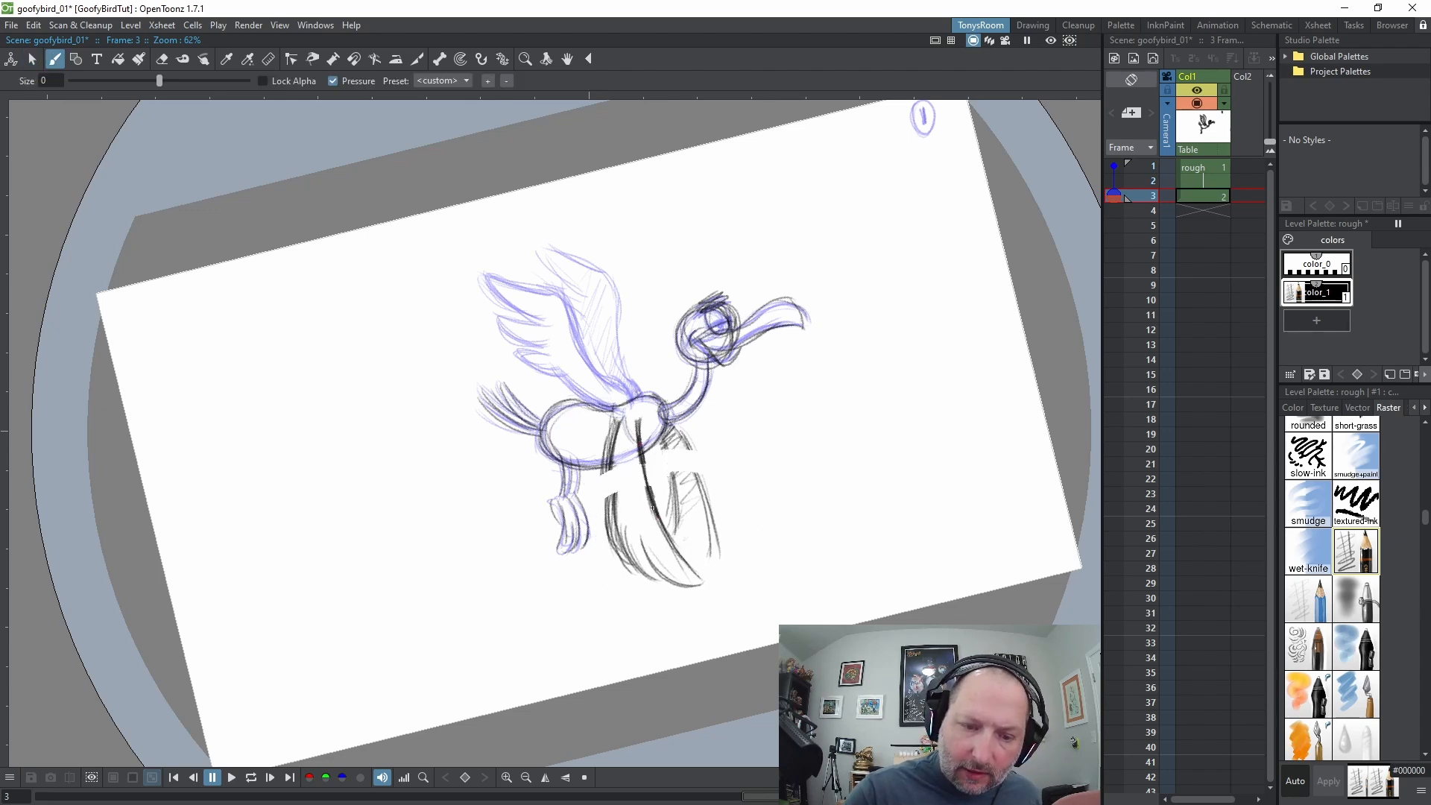
{"action": "mouse_move", "coordinate": [607, 448]}
{"action": "left_mouse_down"}
{"action": "mouse_move", "coordinate": [625, 553]}
{"action": "mouse_move", "coordinate": [685, 490]}
{"action": "mouse_move", "coordinate": [664, 445]}
{"action": "mouse_move", "coordinate": [675, 510]}
{"action": "left_mouse_up"}
{"action": "left_click_drag", "start_coordinate": [677, 433], "coordinate": [704, 501]}
{"action": "mouse_move", "coordinate": [683, 434]}
{"action": "left_mouse_down"}
{"action": "mouse_move", "coordinate": [702, 498]}
{"action": "mouse_move", "coordinate": [679, 453]}
{"action": "mouse_move", "coordinate": [690, 477]}
{"action": "left_mouse_up"}
{"action": "key", "text": "comma"}
{"action": "key", "text": "period"}
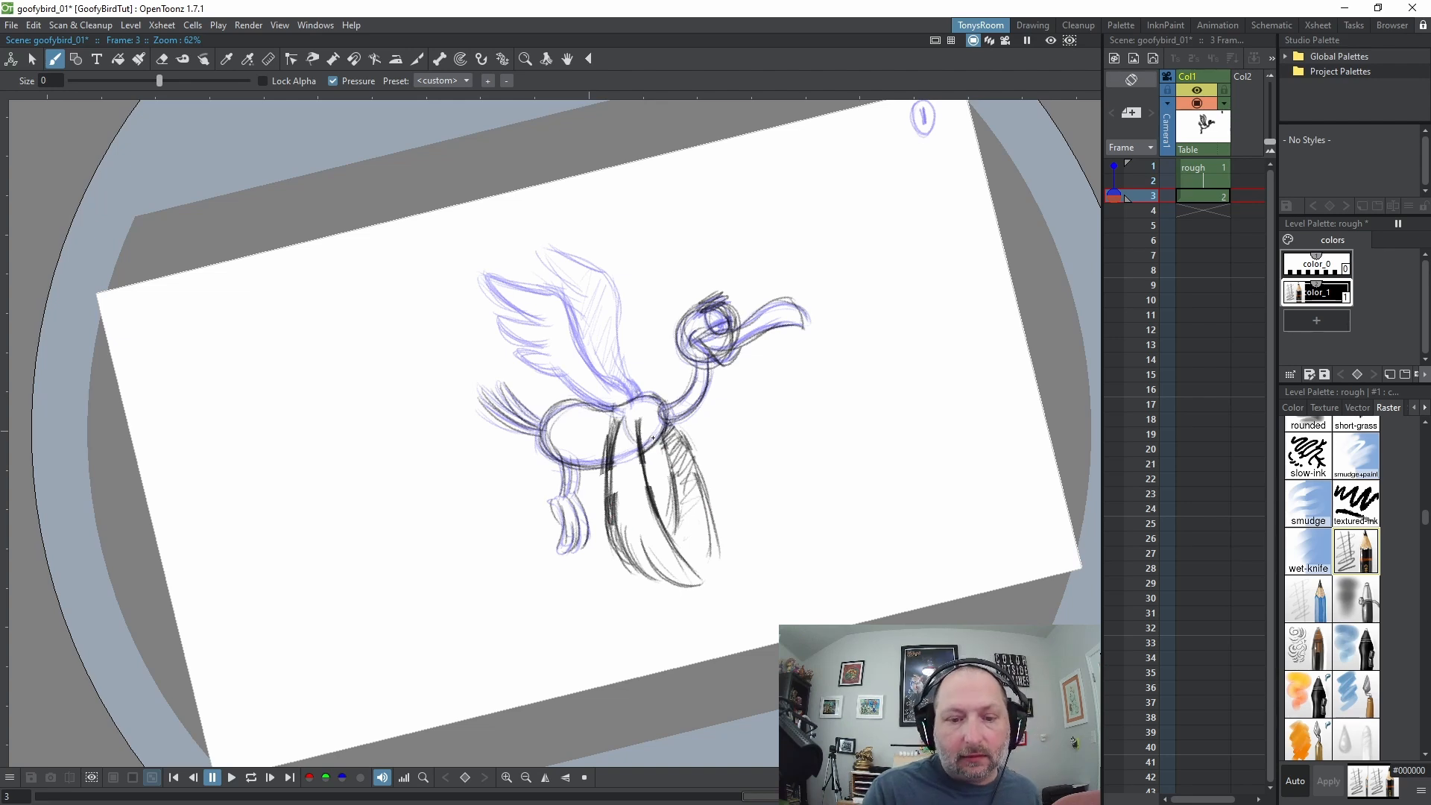
Select the whole bird on frame 3, move it up and rotate it slightly
{"action": "key", "text": "comma"}
{"action": "key", "text": "period"}
{"action": "key", "text": "s"}
{"action": "mouse_move", "coordinate": [481, 335]}
{"action": "left_mouse_down"}
{"action": "mouse_move", "coordinate": [687, 606]}
{"action": "mouse_move", "coordinate": [484, 328]}
{"action": "left_mouse_up"}
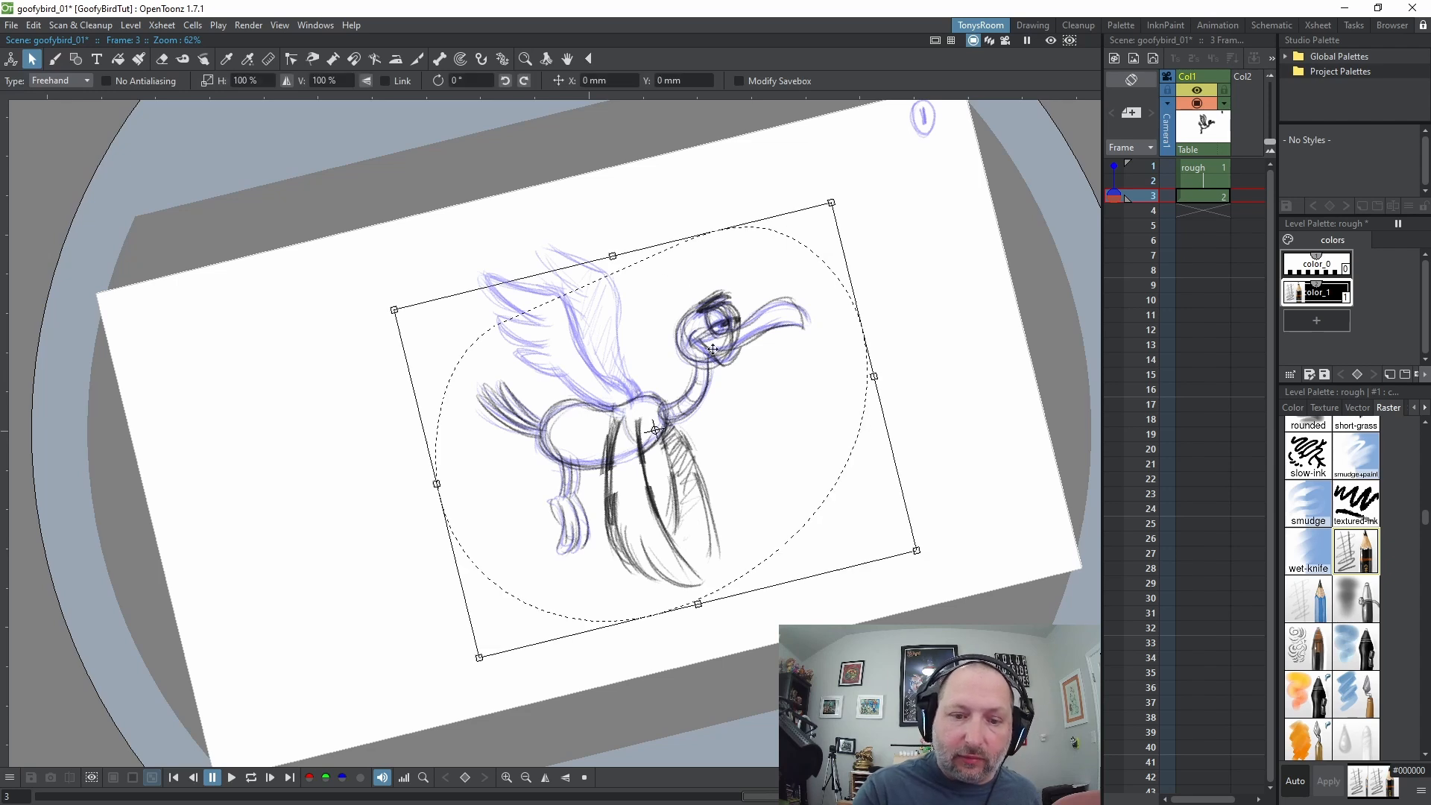
{"action": "left_click_drag", "start_coordinate": [707, 333], "coordinate": [703, 334]}
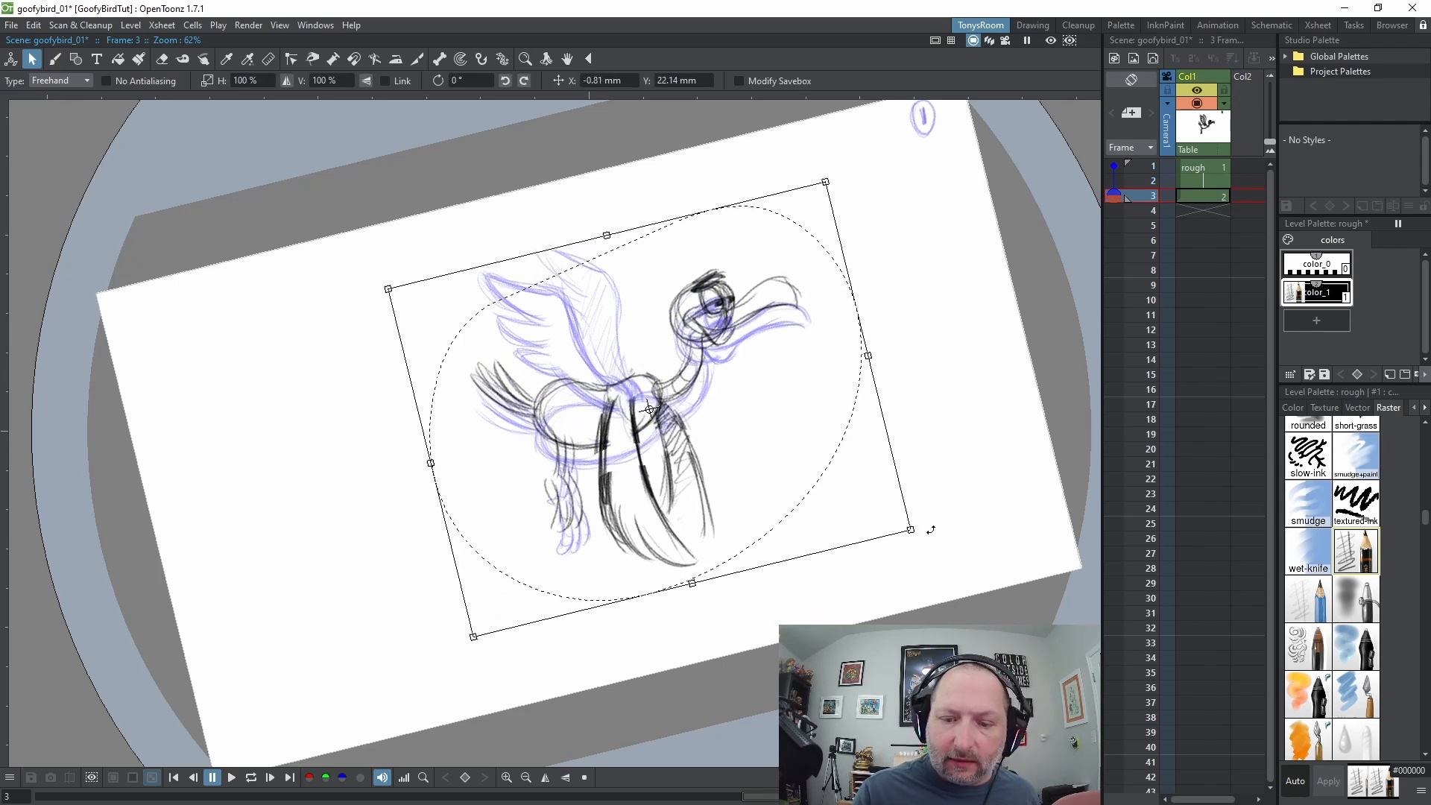
{"action": "left_click_drag", "start_coordinate": [921, 536], "coordinate": [925, 522]}
{"action": "left_click", "coordinate": [951, 494]}
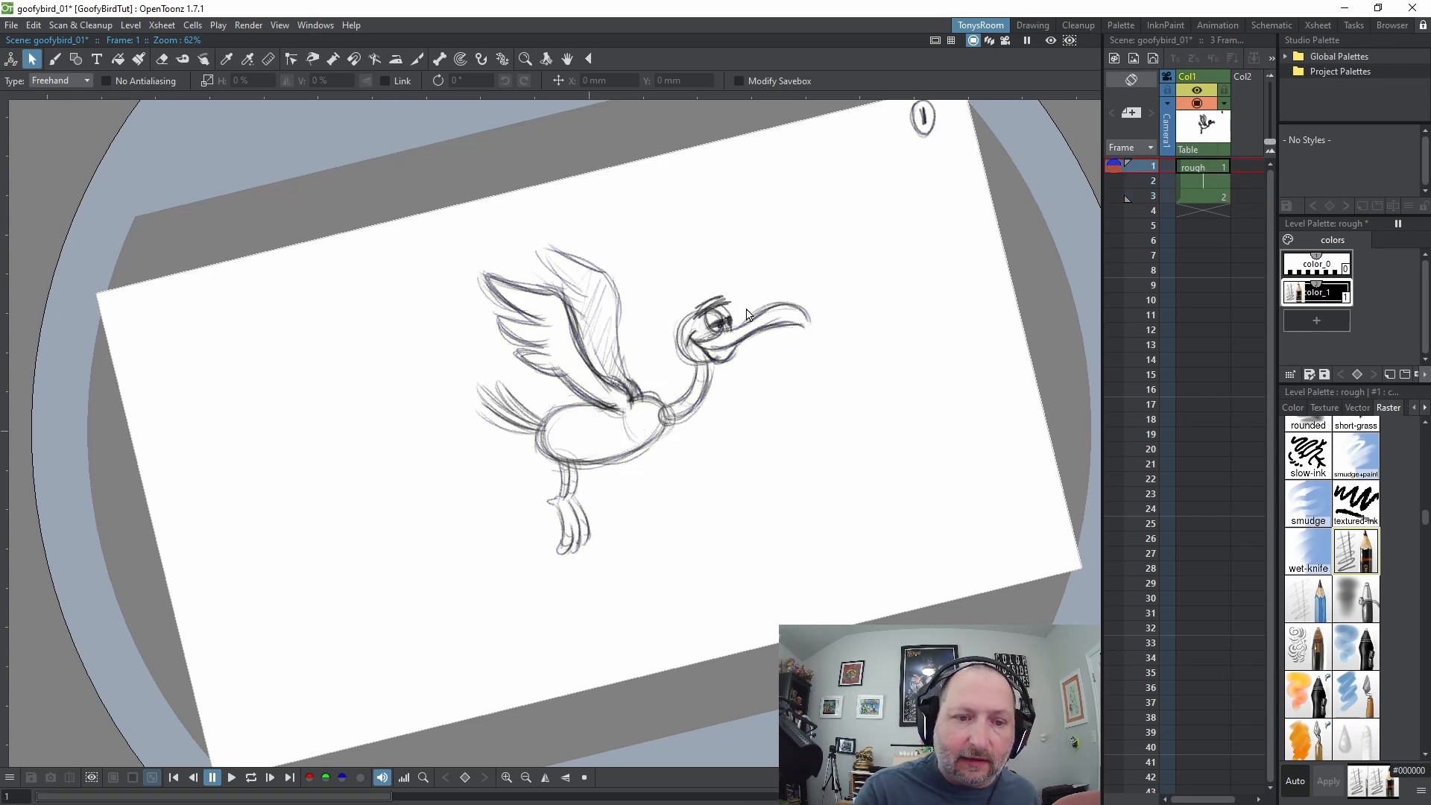
Create a blank drawing on frame 2 and set the onion skin to show the drawings on frames 1 and 3
{"action": "key", "text": "b"}
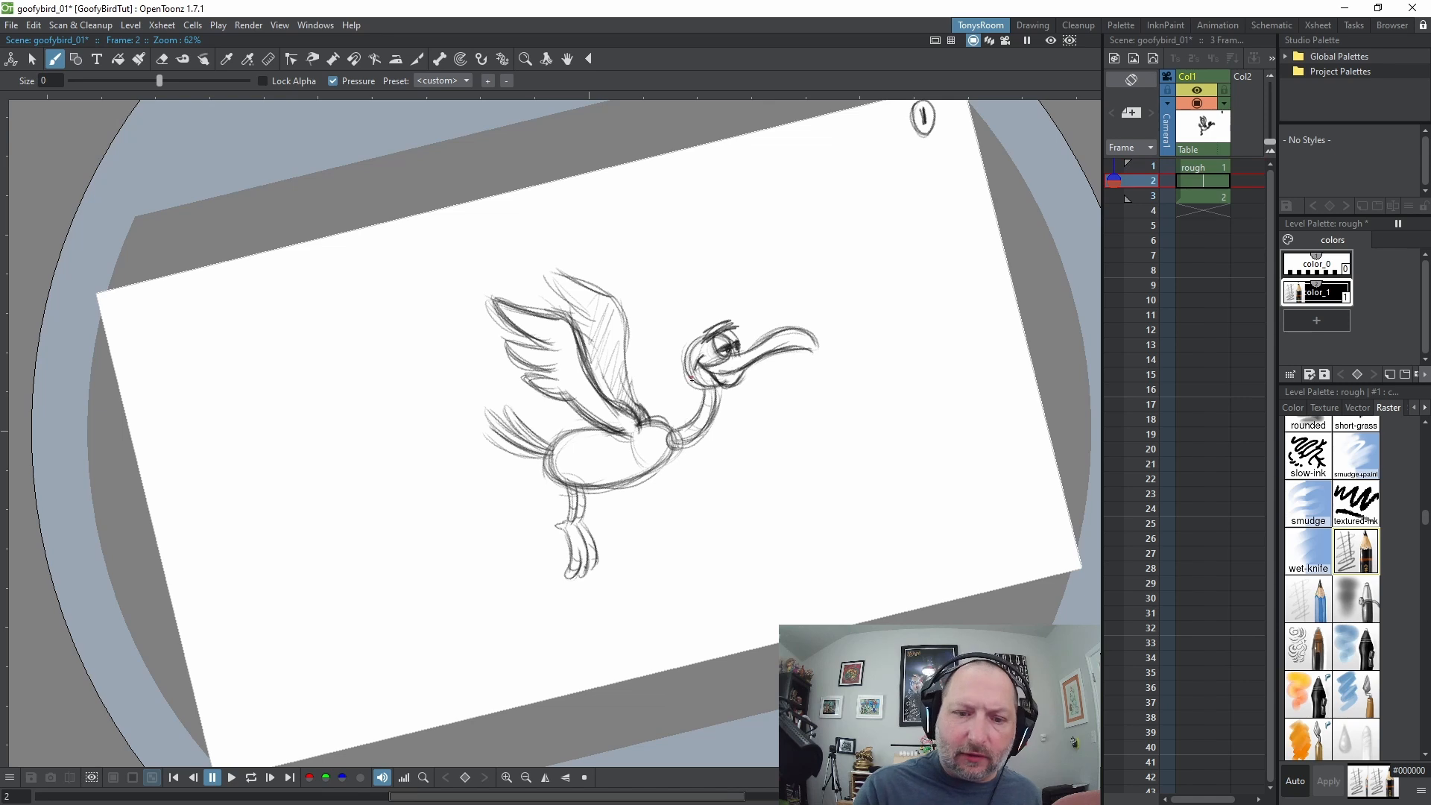
{"action": "left_click", "coordinate": [670, 448]}
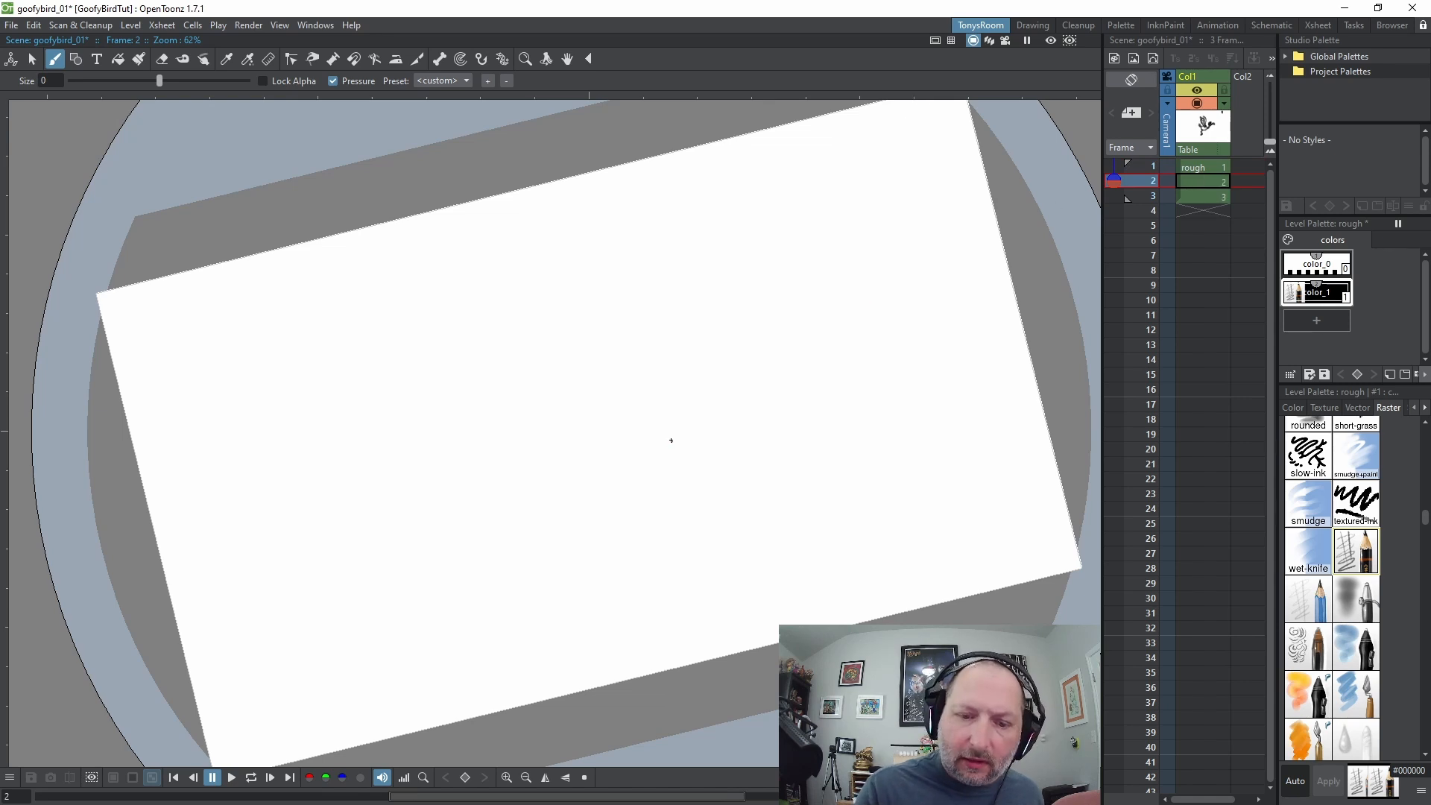
{"action": "key", "text": "period"}
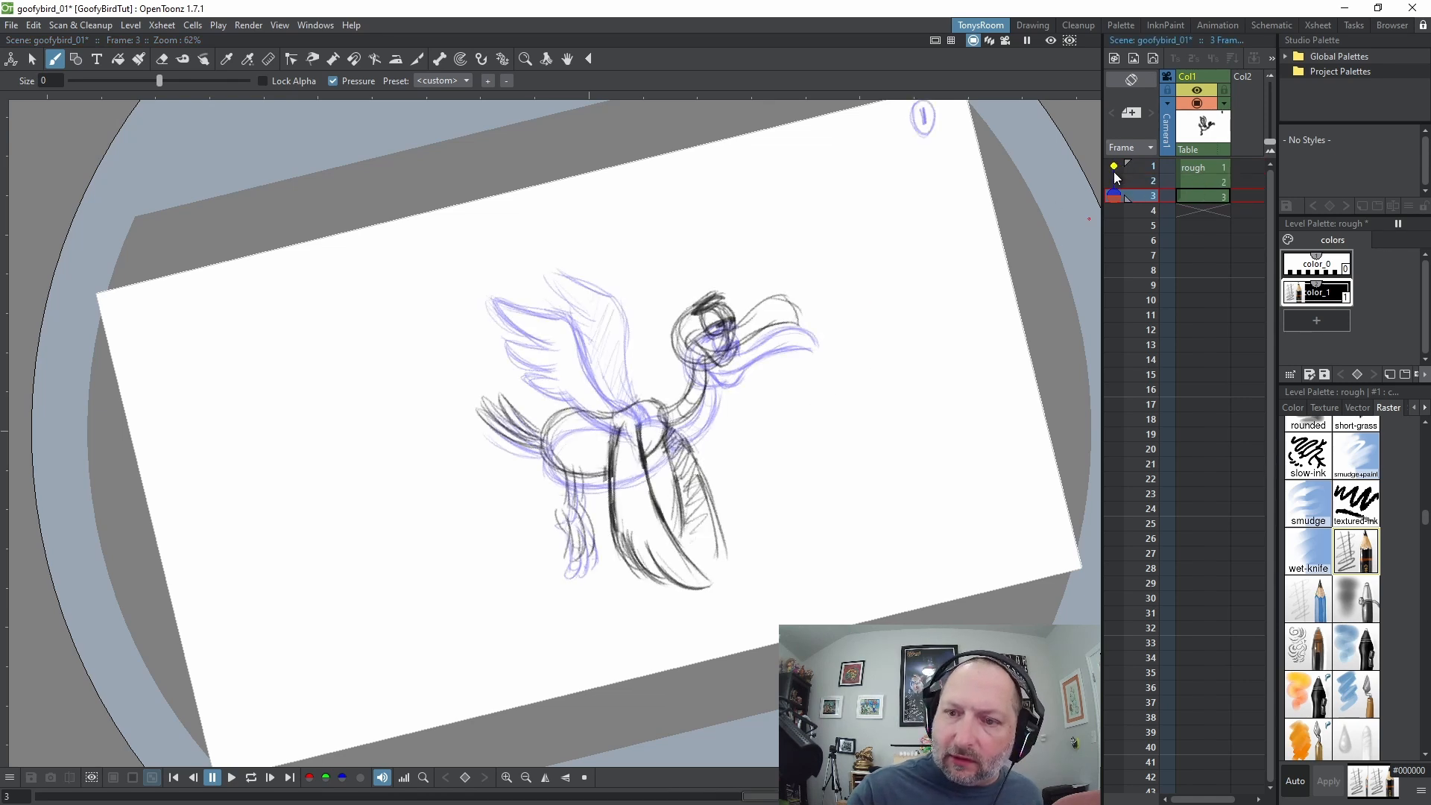
{"action": "left_click", "coordinate": [1114, 166]}
{"action": "left_click", "coordinate": [1114, 181]}
{"action": "left_click", "coordinate": [1115, 211]}
{"action": "key", "text": "comma"}
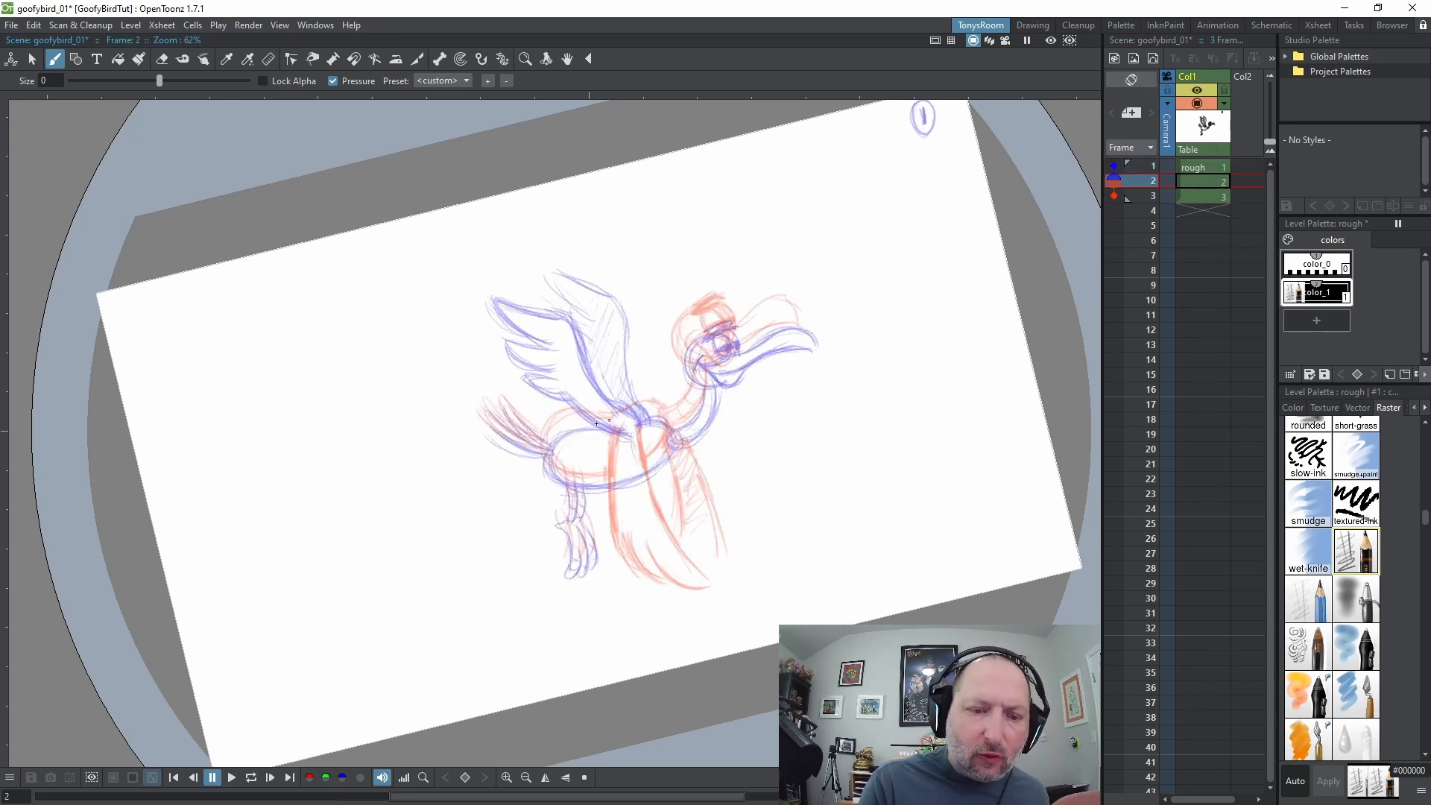
Sketch the in-between body, head, eye, beak and neck on frame 2, placed between the two onion-skinned poses
{"action": "mouse_move", "coordinate": [554, 419]}
{"action": "left_mouse_down"}
{"action": "mouse_move", "coordinate": [576, 439]}
{"action": "mouse_move", "coordinate": [577, 474]}
{"action": "mouse_move", "coordinate": [638, 445]}
{"action": "mouse_move", "coordinate": [663, 407]}
{"action": "mouse_move", "coordinate": [602, 414]}
{"action": "mouse_move", "coordinate": [638, 407]}
{"action": "mouse_move", "coordinate": [646, 449]}
{"action": "mouse_move", "coordinate": [662, 412]}
{"action": "mouse_move", "coordinate": [613, 473]}
{"action": "mouse_move", "coordinate": [653, 400]}
{"action": "mouse_move", "coordinate": [550, 428]}
{"action": "mouse_move", "coordinate": [590, 449]}
{"action": "mouse_move", "coordinate": [551, 469]}
{"action": "left_mouse_up"}
{"action": "mouse_move", "coordinate": [571, 414]}
{"action": "left_mouse_down"}
{"action": "mouse_move", "coordinate": [590, 448]}
{"action": "mouse_move", "coordinate": [555, 471]}
{"action": "mouse_move", "coordinate": [658, 409]}
{"action": "mouse_move", "coordinate": [644, 465]}
{"action": "mouse_move", "coordinate": [655, 409]}
{"action": "mouse_move", "coordinate": [598, 413]}
{"action": "left_mouse_up"}
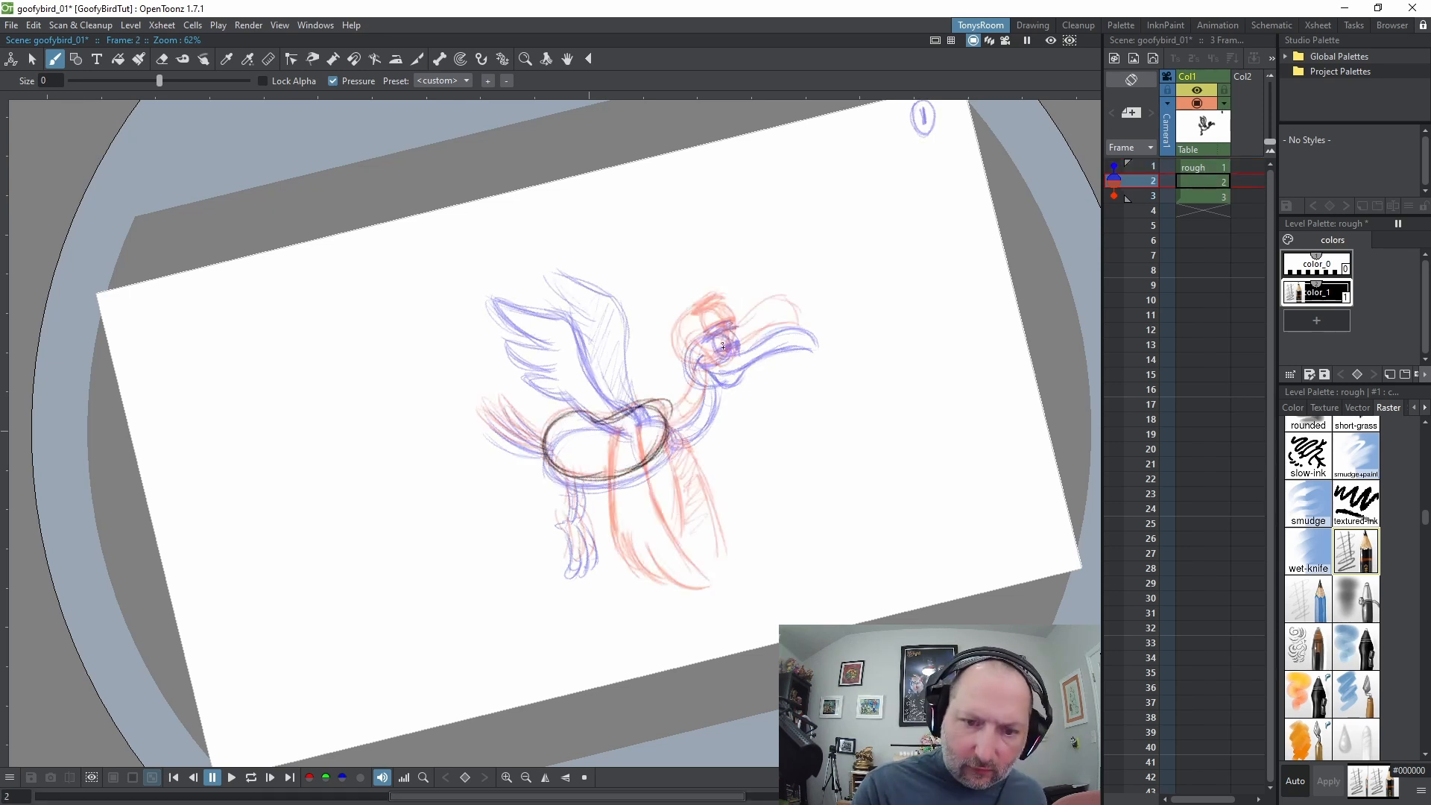
{"action": "mouse_move", "coordinate": [681, 335]}
{"action": "left_mouse_down"}
{"action": "mouse_move", "coordinate": [705, 365]}
{"action": "mouse_move", "coordinate": [734, 322]}
{"action": "mouse_move", "coordinate": [680, 345]}
{"action": "mouse_move", "coordinate": [737, 347]}
{"action": "mouse_move", "coordinate": [715, 365]}
{"action": "mouse_move", "coordinate": [732, 328]}
{"action": "mouse_move", "coordinate": [813, 343]}
{"action": "left_mouse_up"}
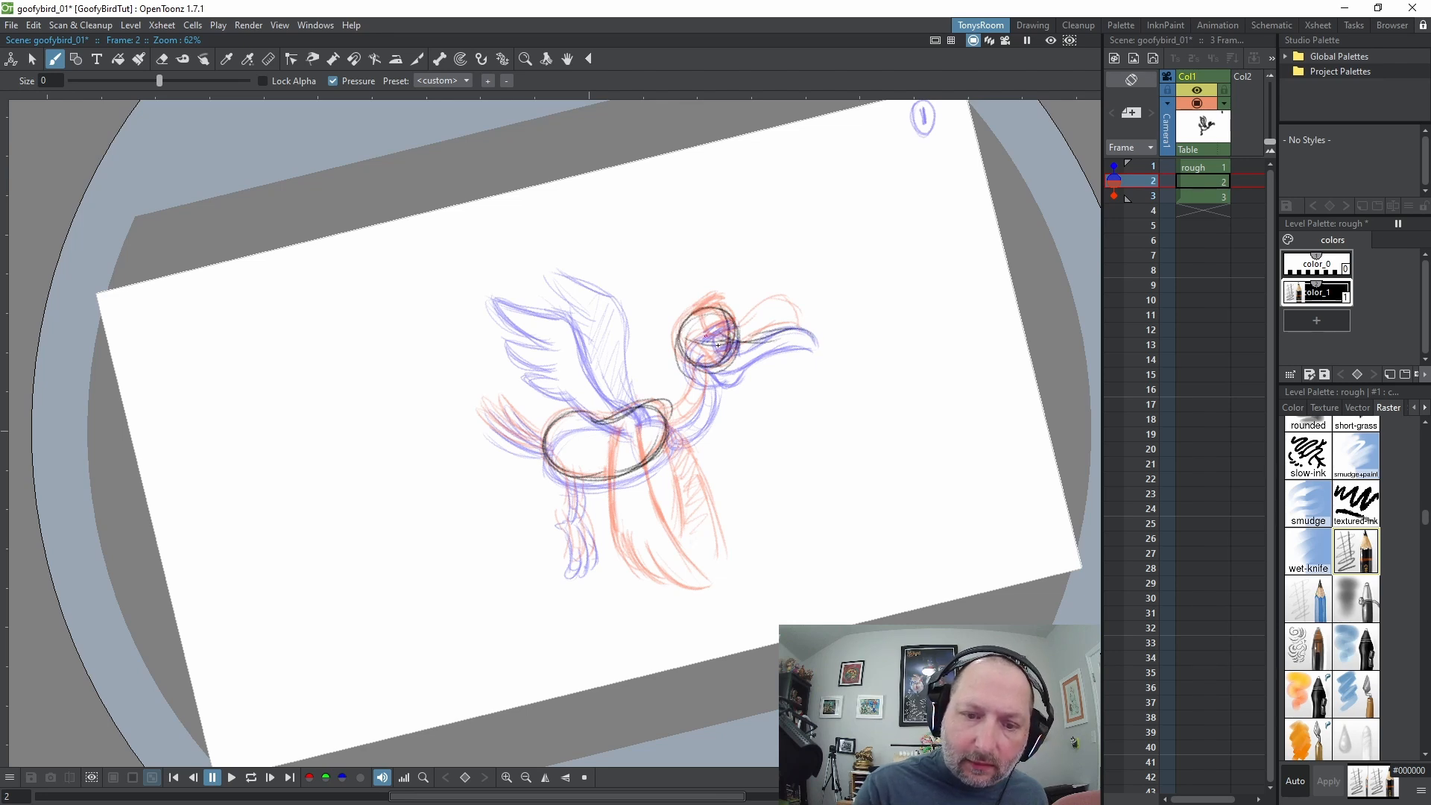
{"action": "mouse_move", "coordinate": [697, 330]}
{"action": "left_mouse_down"}
{"action": "mouse_move", "coordinate": [729, 321]}
{"action": "mouse_move", "coordinate": [711, 338]}
{"action": "mouse_move", "coordinate": [720, 310]}
{"action": "mouse_move", "coordinate": [736, 340]}
{"action": "left_mouse_up"}
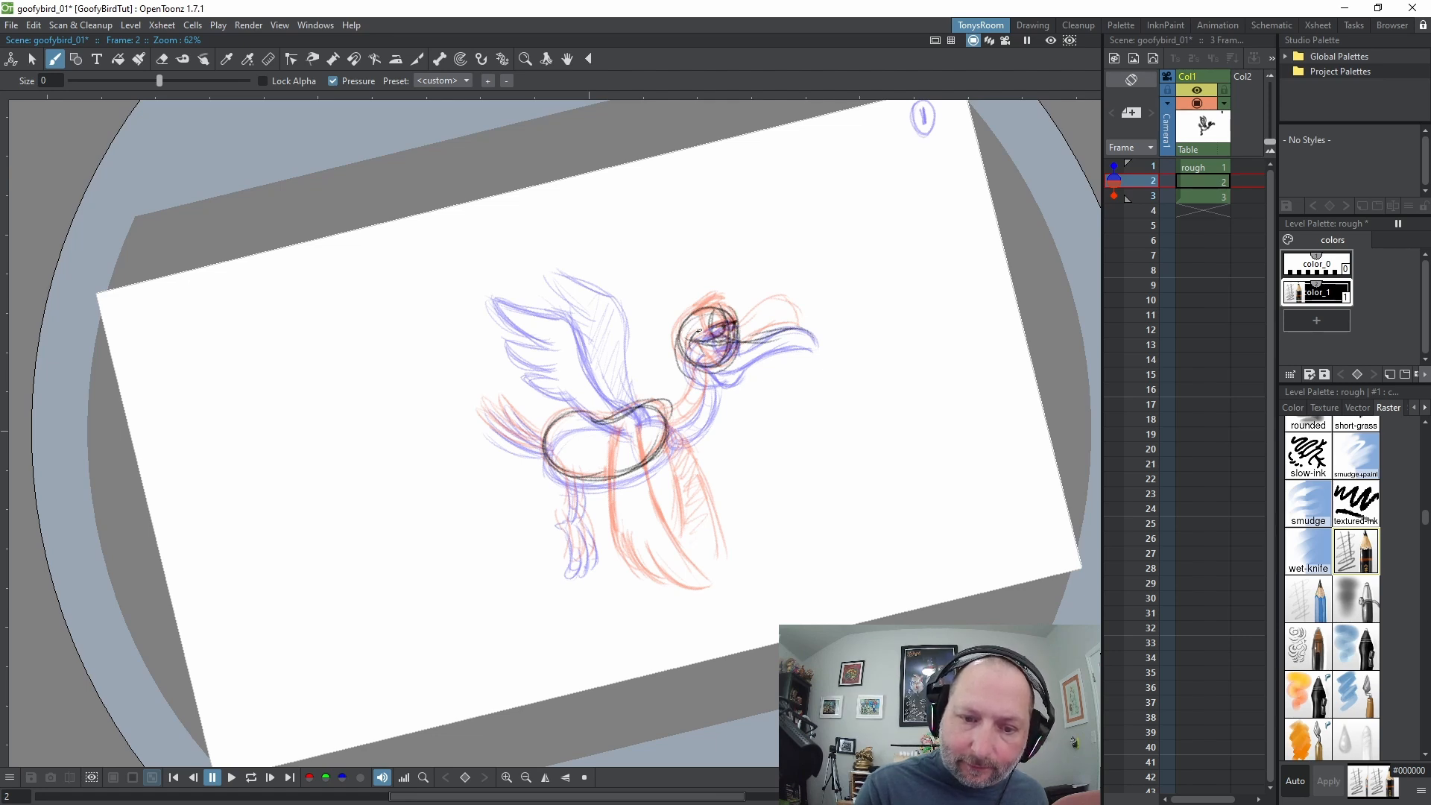
{"action": "key", "text": "comma"}
{"action": "key", "text": "period"}
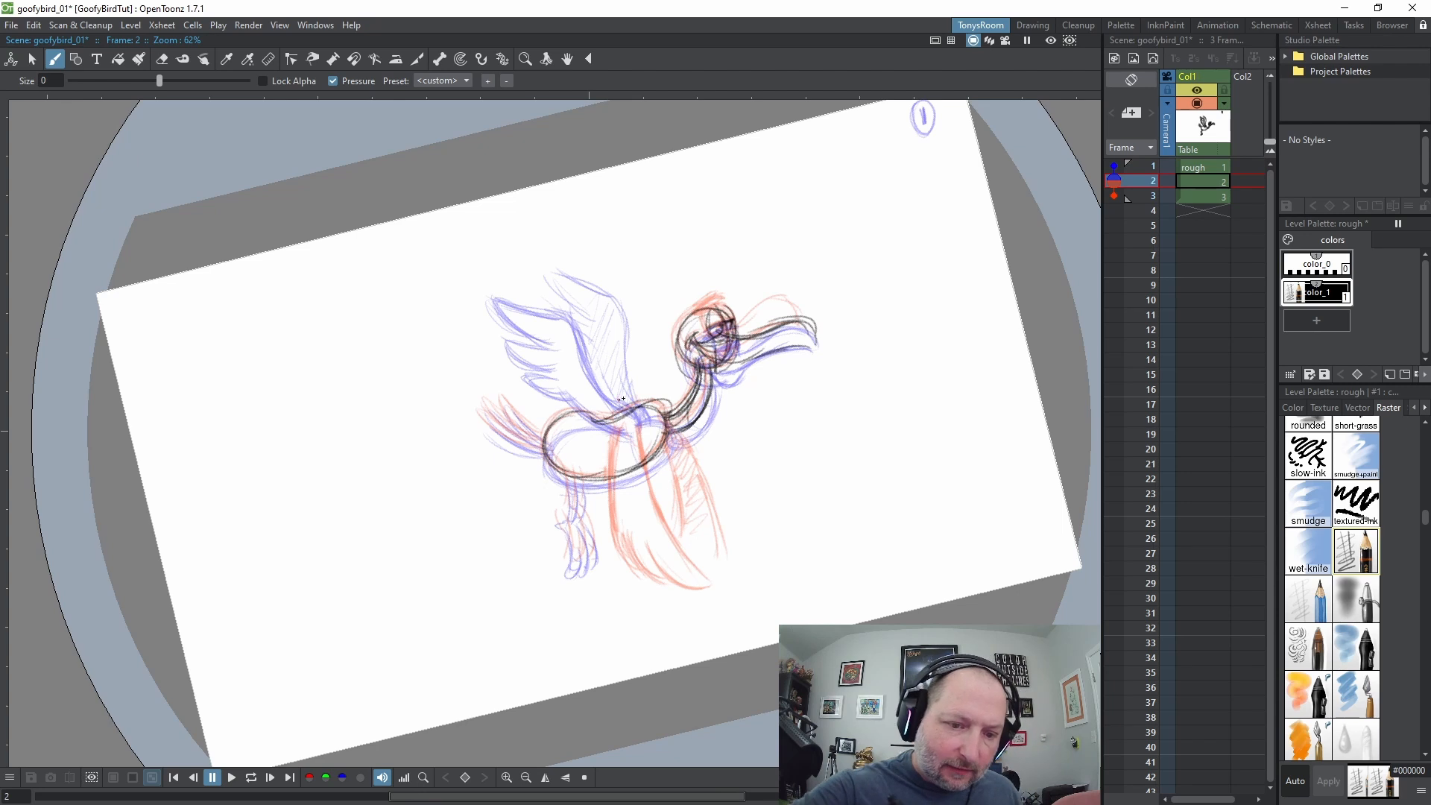
Sketch the near wing with its feathers on frame 2, bending it slightly below the raised pose of frame 1
{"action": "left_click_drag", "start_coordinate": [559, 364], "coordinate": [658, 442]}
{"action": "mouse_move", "coordinate": [562, 365]}
{"action": "left_mouse_down"}
{"action": "mouse_move", "coordinate": [658, 442]}
{"action": "mouse_move", "coordinate": [616, 431]}
{"action": "left_mouse_up"}
{"action": "left_click_drag", "start_coordinate": [554, 342], "coordinate": [614, 438]}
{"action": "mouse_move", "coordinate": [565, 366]}
{"action": "left_mouse_down"}
{"action": "mouse_move", "coordinate": [513, 334]}
{"action": "mouse_move", "coordinate": [496, 305]}
{"action": "mouse_move", "coordinate": [535, 398]}
{"action": "left_mouse_up"}
{"action": "mouse_move", "coordinate": [493, 320]}
{"action": "left_mouse_down"}
{"action": "mouse_move", "coordinate": [532, 392]}
{"action": "mouse_move", "coordinate": [574, 414]}
{"action": "left_mouse_up"}
{"action": "mouse_move", "coordinate": [502, 373]}
{"action": "left_mouse_down"}
{"action": "mouse_move", "coordinate": [574, 412]}
{"action": "mouse_move", "coordinate": [551, 431]}
{"action": "mouse_move", "coordinate": [626, 454]}
{"action": "left_mouse_up"}
{"action": "mouse_move", "coordinate": [556, 424]}
{"action": "left_mouse_down"}
{"action": "mouse_move", "coordinate": [641, 453]}
{"action": "mouse_move", "coordinate": [510, 322]}
{"action": "left_mouse_up"}
{"action": "mouse_move", "coordinate": [498, 320]}
{"action": "left_mouse_down"}
{"action": "mouse_move", "coordinate": [557, 428]}
{"action": "mouse_move", "coordinate": [595, 448]}
{"action": "left_mouse_up"}
{"action": "key", "text": "Up"}
{"action": "key", "text": "Down"}
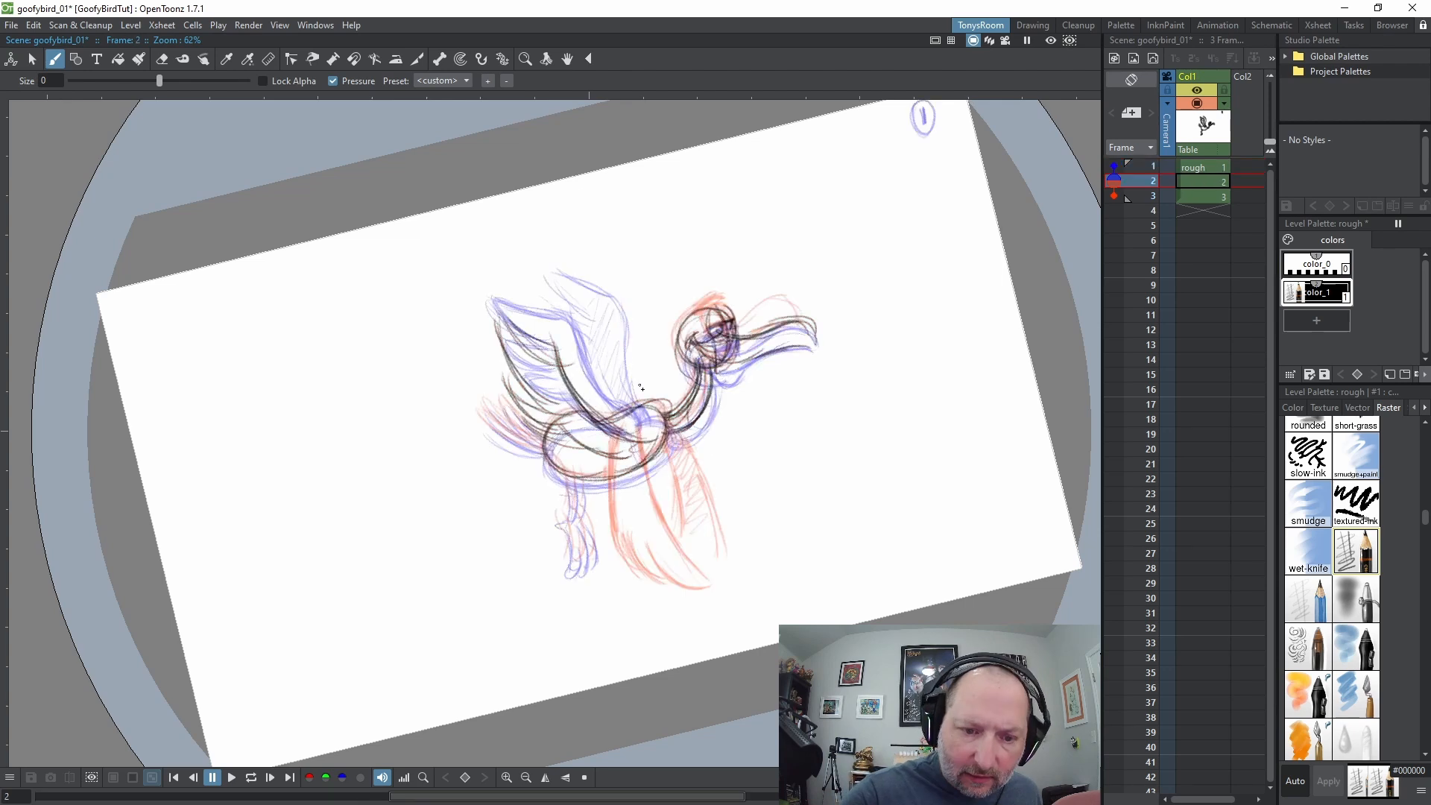
Sketch the far wing with its feather and shading lines on frame 2, flipping between drawings to compare
{"action": "mouse_move", "coordinate": [637, 398]}
{"action": "left_mouse_down"}
{"action": "mouse_move", "coordinate": [626, 300]}
{"action": "mouse_move", "coordinate": [633, 399]}
{"action": "mouse_move", "coordinate": [591, 278]}
{"action": "mouse_move", "coordinate": [632, 338]}
{"action": "mouse_move", "coordinate": [584, 282]}
{"action": "mouse_move", "coordinate": [613, 308]}
{"action": "mouse_move", "coordinate": [553, 272]}
{"action": "mouse_move", "coordinate": [613, 309]}
{"action": "mouse_move", "coordinate": [575, 277]}
{"action": "left_mouse_up"}
{"action": "mouse_move", "coordinate": [629, 310]}
{"action": "left_mouse_down"}
{"action": "mouse_move", "coordinate": [584, 288]}
{"action": "mouse_move", "coordinate": [641, 390]}
{"action": "left_mouse_up"}
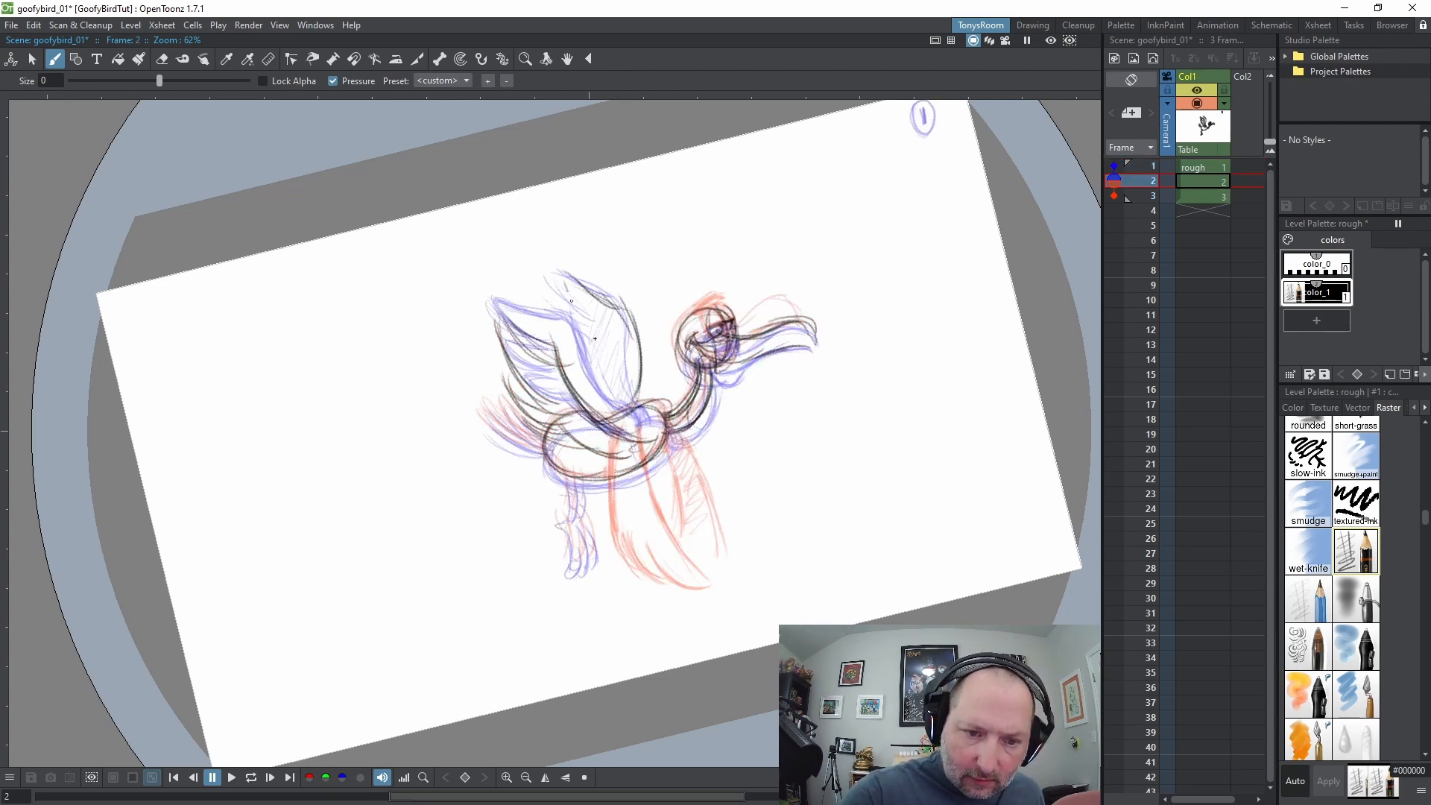
{"action": "left_click_drag", "start_coordinate": [567, 291], "coordinate": [607, 343]}
{"action": "mouse_move", "coordinate": [563, 278]}
{"action": "left_mouse_down"}
{"action": "mouse_move", "coordinate": [610, 331]}
{"action": "mouse_move", "coordinate": [573, 332]}
{"action": "mouse_move", "coordinate": [627, 341]}
{"action": "mouse_move", "coordinate": [618, 411]}
{"action": "left_mouse_up"}
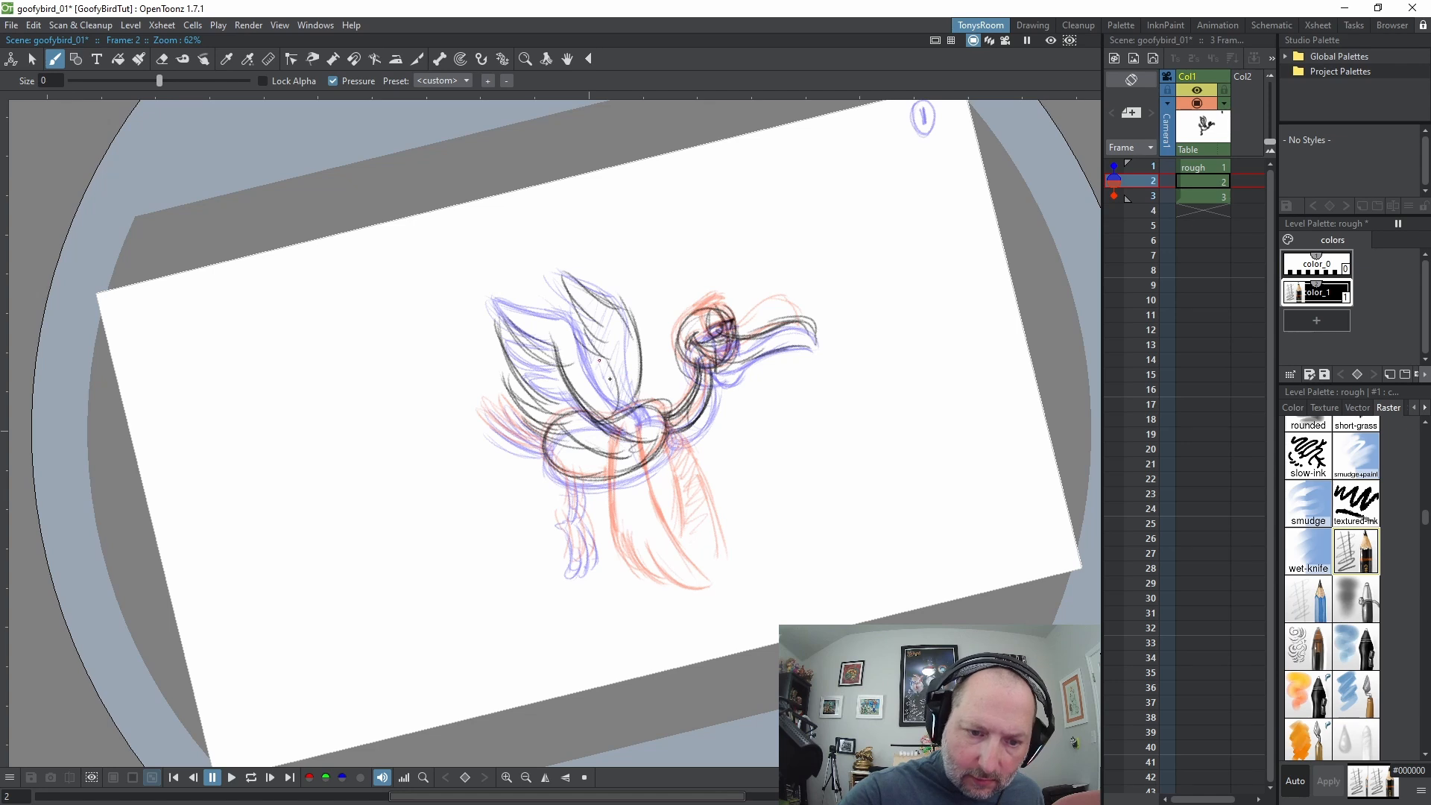
{"action": "left_click_drag", "start_coordinate": [605, 362], "coordinate": [613, 414]}
{"action": "mouse_move", "coordinate": [630, 310]}
{"action": "left_mouse_down"}
{"action": "mouse_move", "coordinate": [641, 392]}
{"action": "mouse_move", "coordinate": [618, 407]}
{"action": "left_mouse_up"}
{"action": "mouse_move", "coordinate": [636, 363]}
{"action": "left_mouse_down"}
{"action": "mouse_move", "coordinate": [618, 391]}
{"action": "mouse_move", "coordinate": [618, 376]}
{"action": "mouse_move", "coordinate": [609, 408]}
{"action": "mouse_move", "coordinate": [622, 407]}
{"action": "left_mouse_up"}
{"action": "key", "text": "Up"}
{"action": "key", "text": "Down"}
{"action": "mouse_move", "coordinate": [631, 310]}
{"action": "left_mouse_down"}
{"action": "mouse_move", "coordinate": [632, 384]}
{"action": "mouse_move", "coordinate": [646, 355]}
{"action": "mouse_move", "coordinate": [625, 330]}
{"action": "mouse_move", "coordinate": [650, 409]}
{"action": "left_mouse_up"}
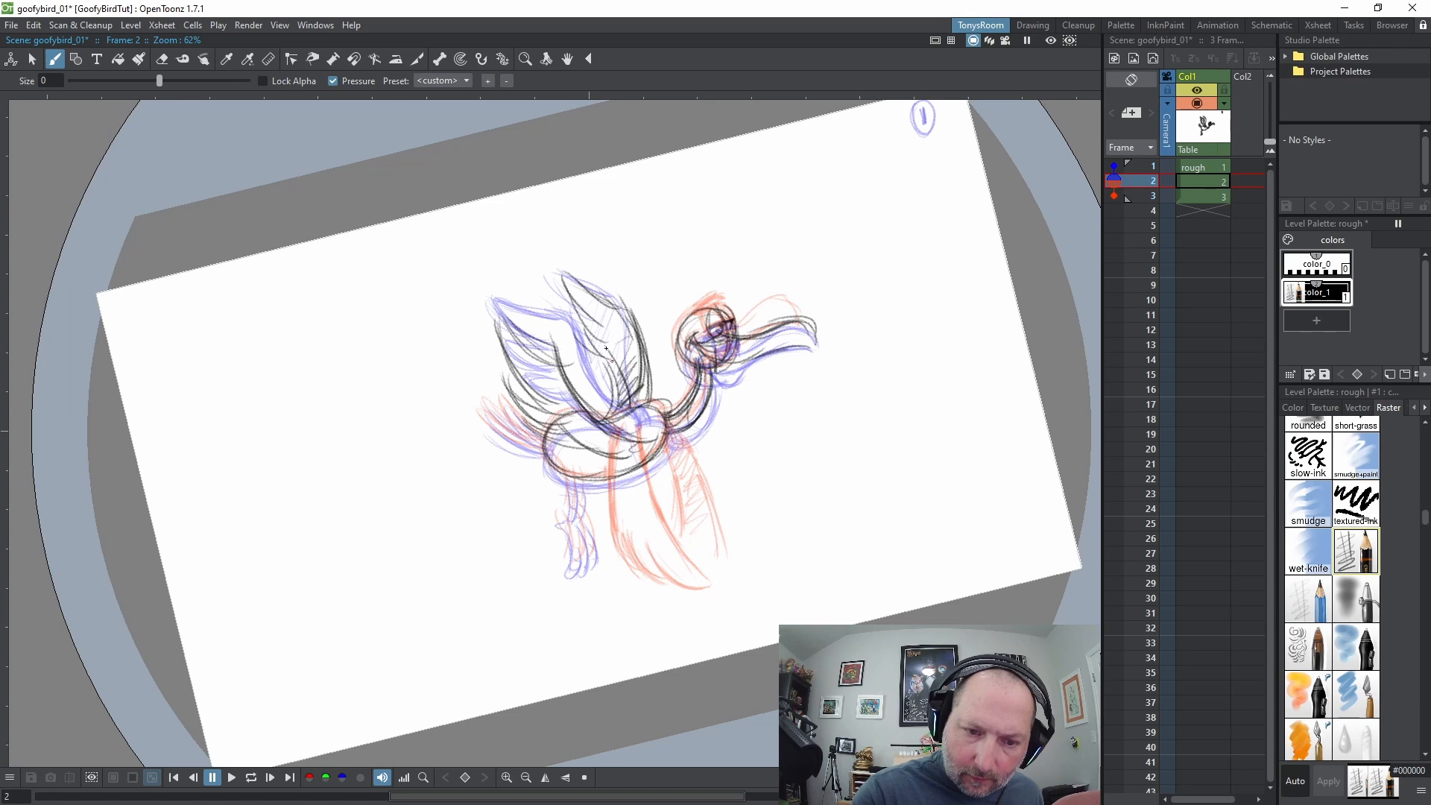
Erase the overlapping lines around the wings and body on frame 2, comparing with the adjacent drawing
{"action": "key", "text": "a"}
{"action": "mouse_move", "coordinate": [607, 350]}
{"action": "left_mouse_down"}
{"action": "mouse_move", "coordinate": [623, 409]}
{"action": "mouse_move", "coordinate": [609, 375]}
{"action": "mouse_move", "coordinate": [621, 386]}
{"action": "left_mouse_up"}
{"action": "key", "text": "Up"}
{"action": "key", "text": "Down"}
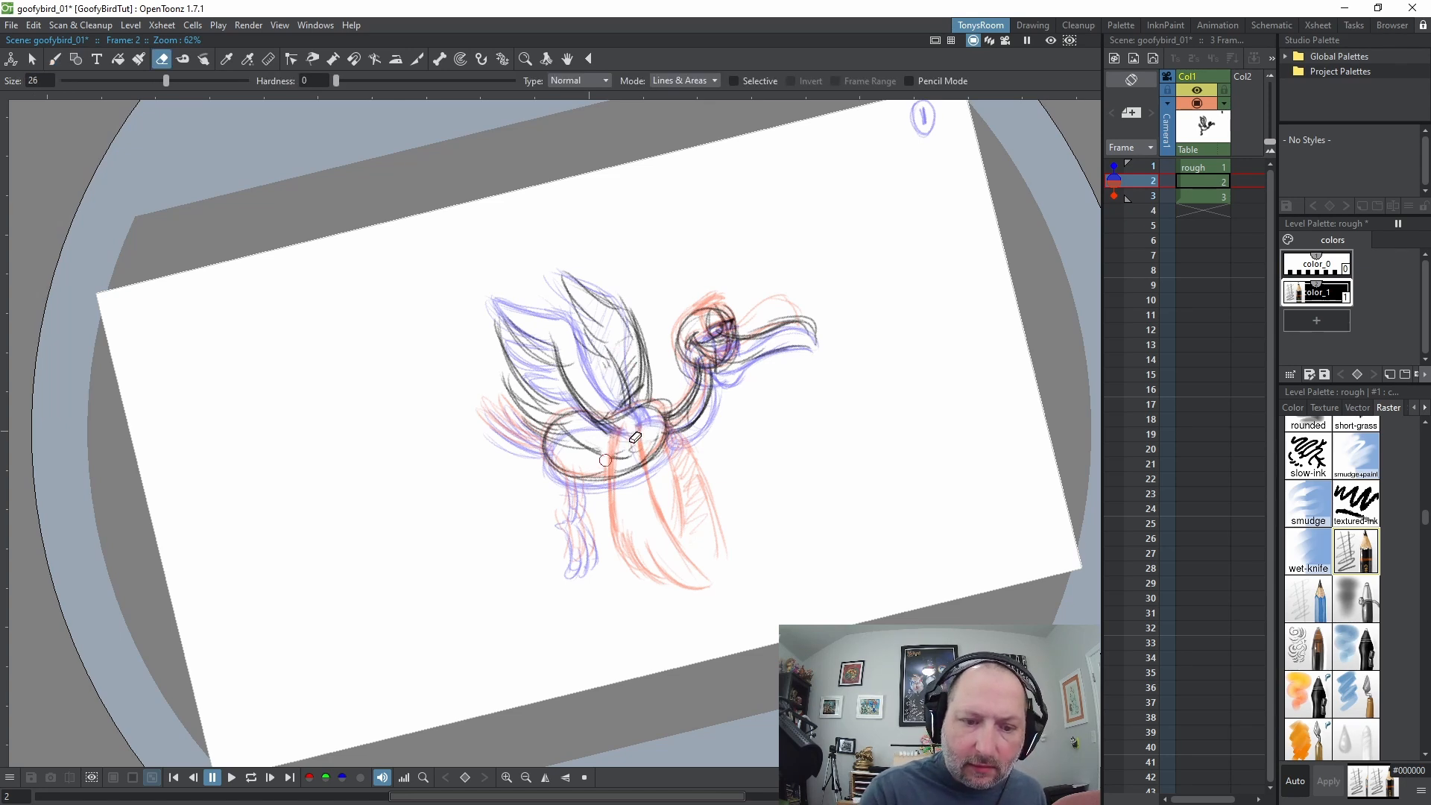
Strengthen the near wing's lower feather edge on frame 2 and clean up its overlap with the body, checking against frame 1
{"action": "key", "text": "b"}
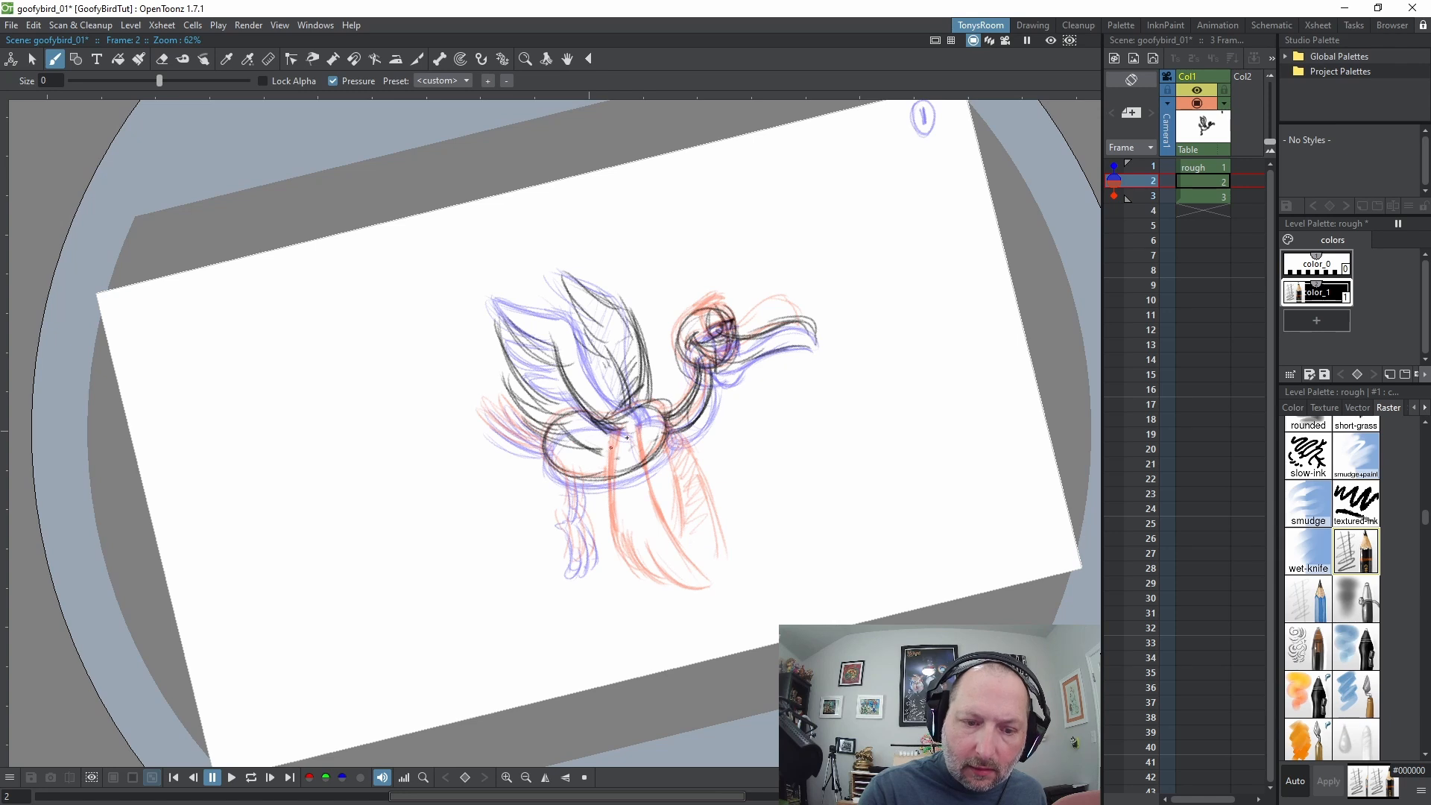
{"action": "mouse_move", "coordinate": [627, 438]}
{"action": "left_mouse_down"}
{"action": "mouse_move", "coordinate": [594, 449]}
{"action": "mouse_move", "coordinate": [528, 399]}
{"action": "mouse_move", "coordinate": [509, 335]}
{"action": "mouse_move", "coordinate": [578, 433]}
{"action": "left_mouse_up"}
{"action": "left_click_drag", "start_coordinate": [511, 381], "coordinate": [533, 424]}
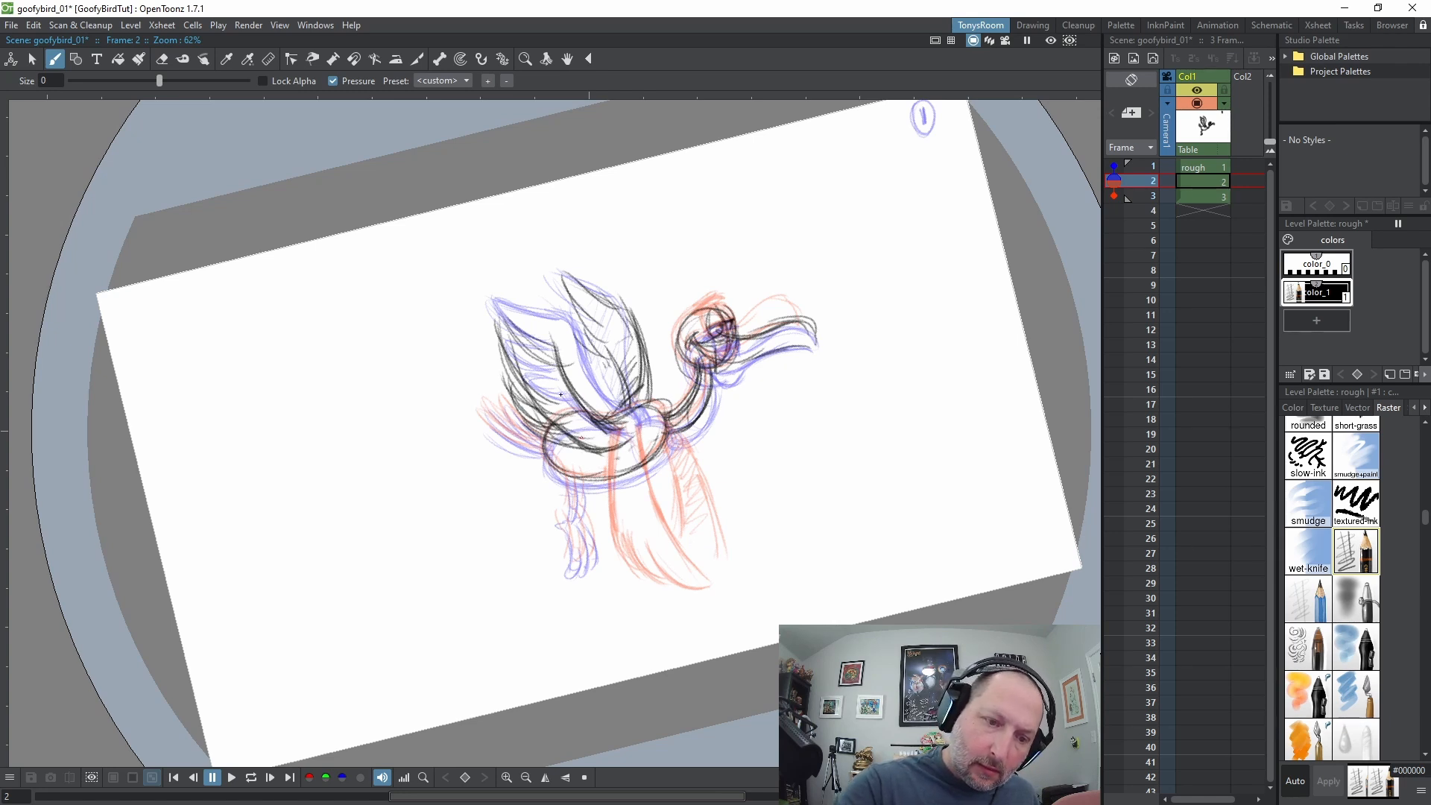
{"action": "key", "text": "a"}
{"action": "key", "text": "comma"}
{"action": "left_click_drag", "start_coordinate": [609, 447], "coordinate": [637, 438]}
{"action": "key", "text": "period"}
{"action": "key", "text": "b"}
{"action": "key", "text": "comma"}
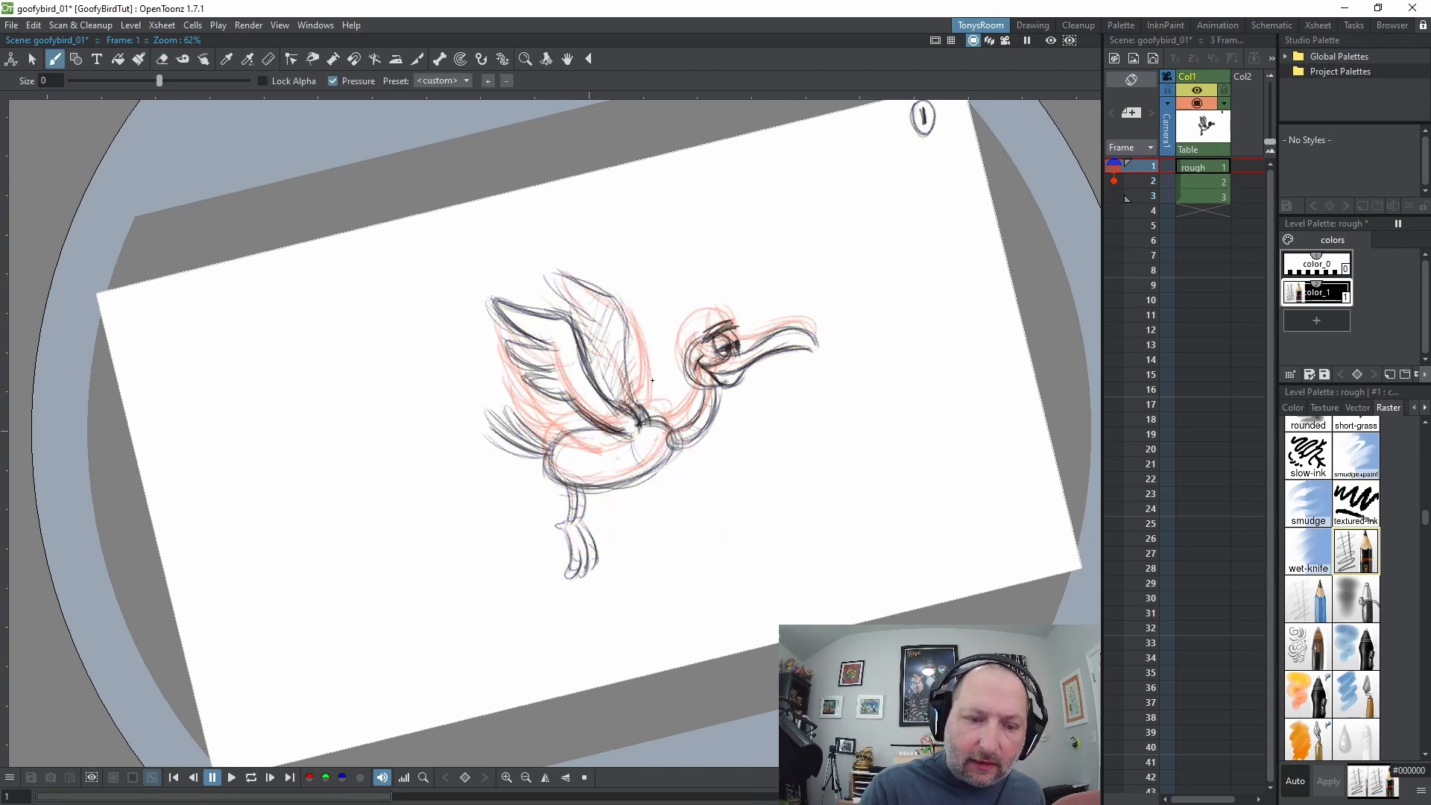
{"action": "key", "text": "period"}
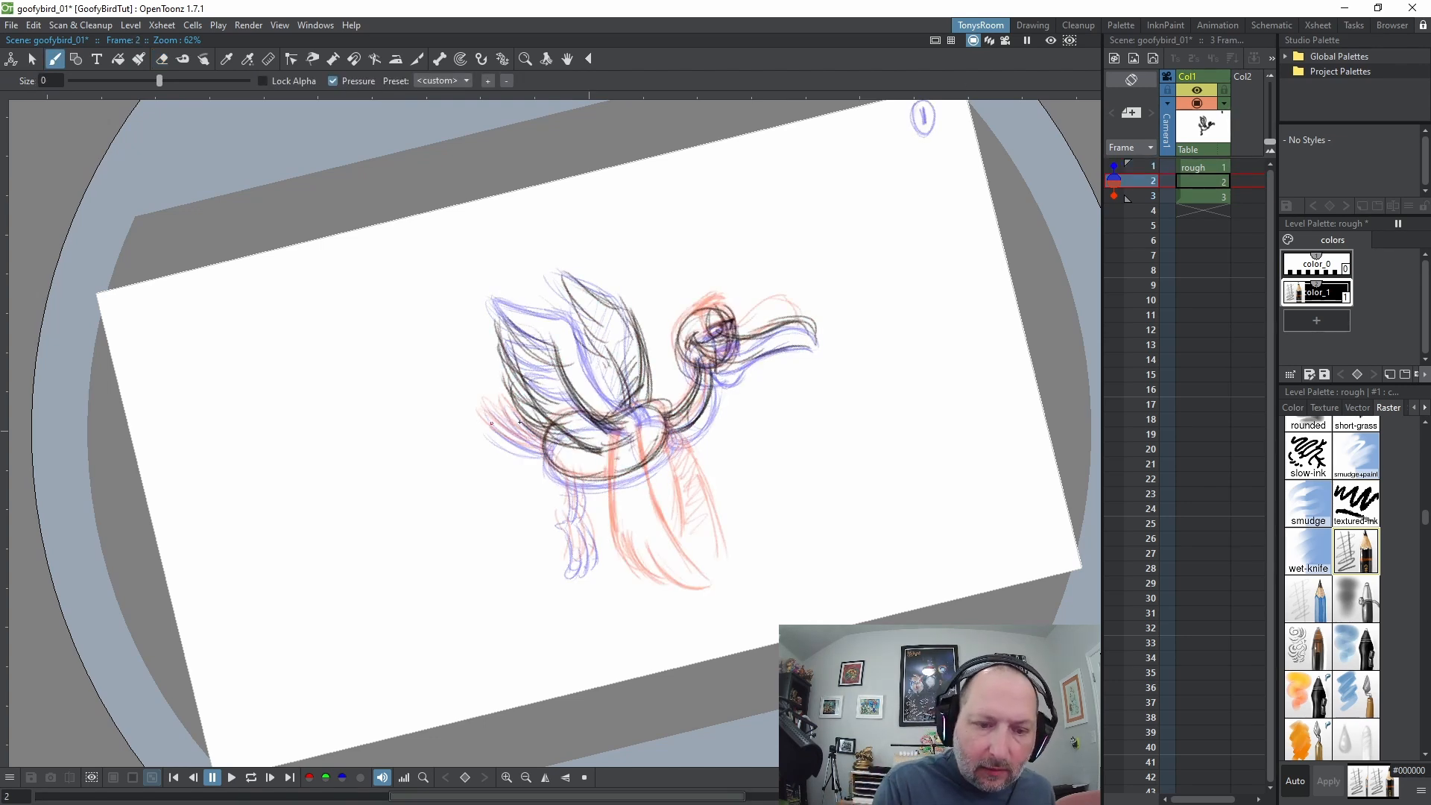
Sketch the tail feathers and the trailing legs and feet on frame 2, checking against the adjacent drawing
{"action": "mouse_move", "coordinate": [546, 428]}
{"action": "left_mouse_down"}
{"action": "mouse_move", "coordinate": [512, 420]}
{"action": "mouse_move", "coordinate": [474, 441]}
{"action": "mouse_move", "coordinate": [508, 450]}
{"action": "left_mouse_up"}
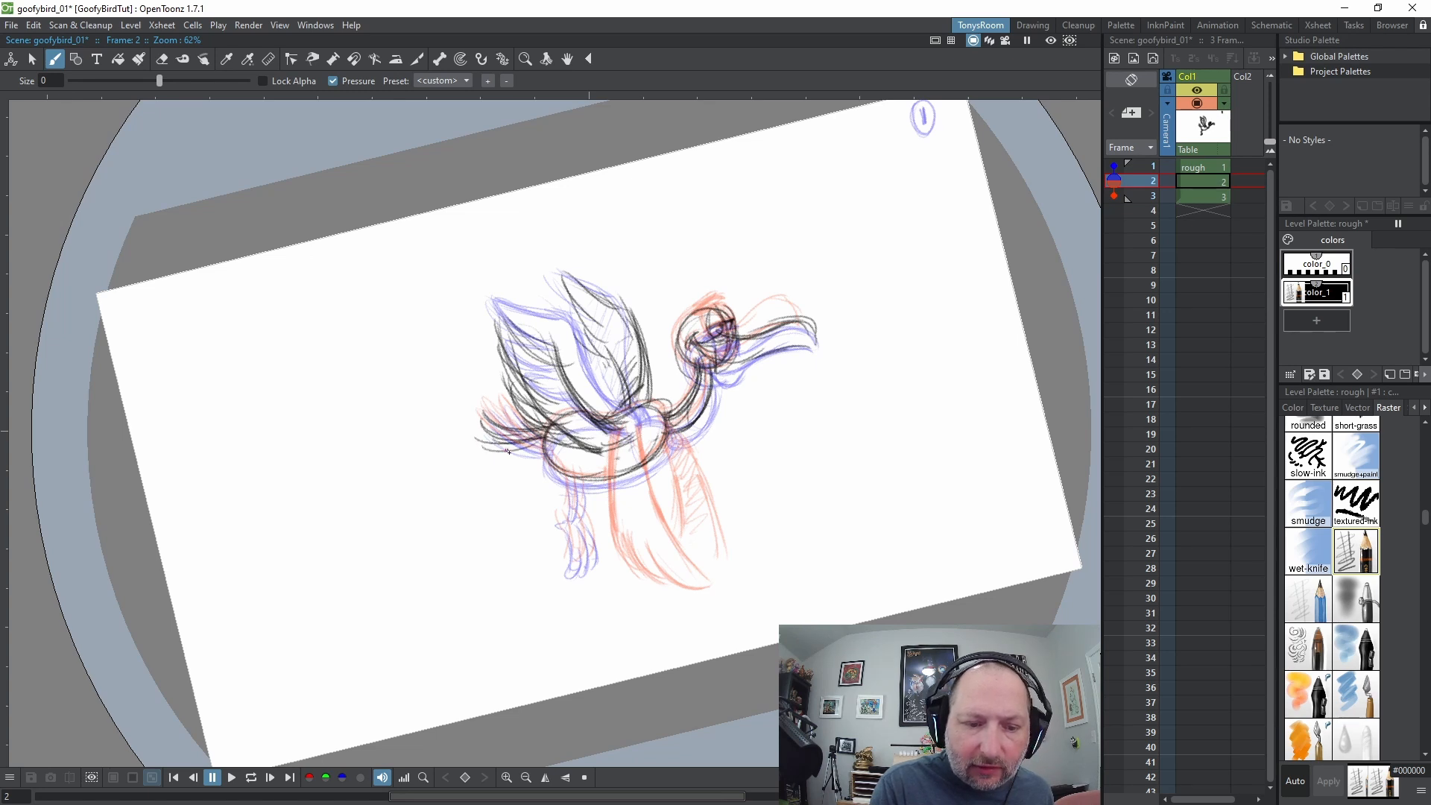
{"action": "key", "text": "comma"}
{"action": "key", "text": "period"}
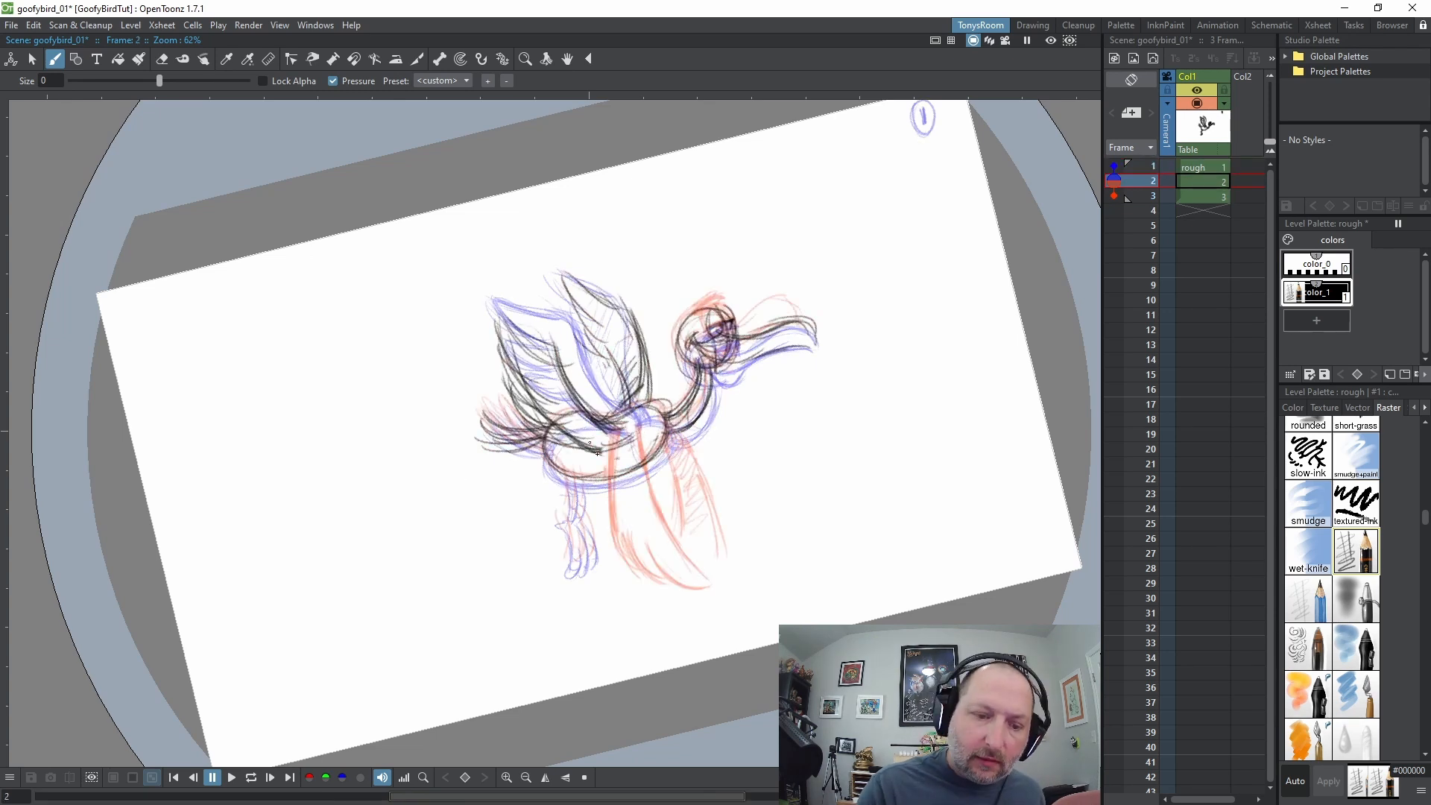
{"action": "mouse_move", "coordinate": [570, 508]}
{"action": "left_mouse_down"}
{"action": "mouse_move", "coordinate": [556, 458]}
{"action": "mouse_move", "coordinate": [570, 568]}
{"action": "mouse_move", "coordinate": [580, 518]}
{"action": "mouse_move", "coordinate": [585, 567]}
{"action": "mouse_move", "coordinate": [588, 541]}
{"action": "left_mouse_up"}
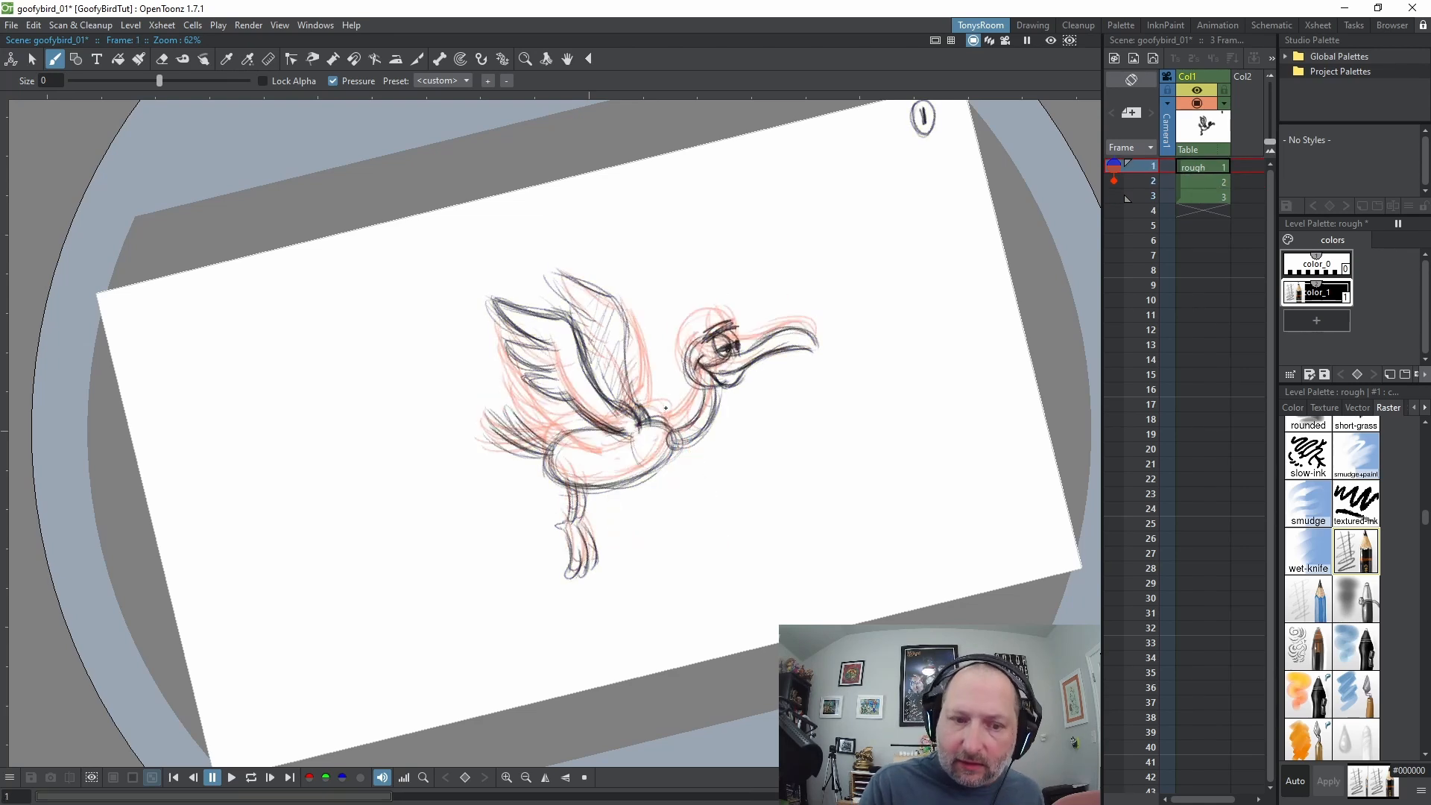
Insert a new frame 3 before the wings-down pose and sketch the bean-shaped body on it, comparing with frames 1 and 2
{"action": "key", "text": "Insert"}
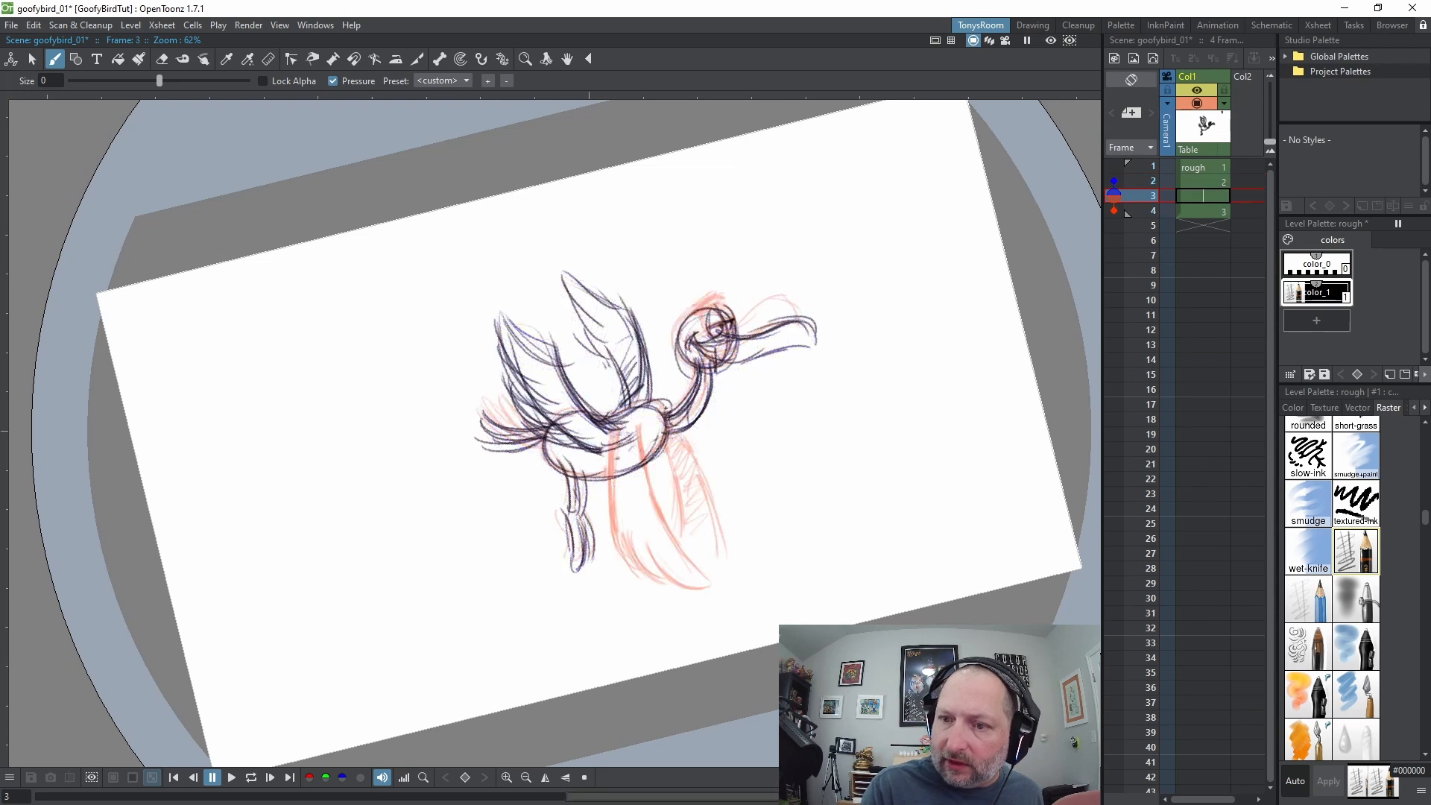
{"action": "mouse_move", "coordinate": [564, 418]}
{"action": "left_mouse_down"}
{"action": "mouse_move", "coordinate": [666, 445]}
{"action": "mouse_move", "coordinate": [583, 420]}
{"action": "mouse_move", "coordinate": [547, 458]}
{"action": "mouse_move", "coordinate": [665, 445]}
{"action": "mouse_move", "coordinate": [609, 415]}
{"action": "mouse_move", "coordinate": [582, 431]}
{"action": "left_mouse_up"}
{"action": "key", "text": "Up"}
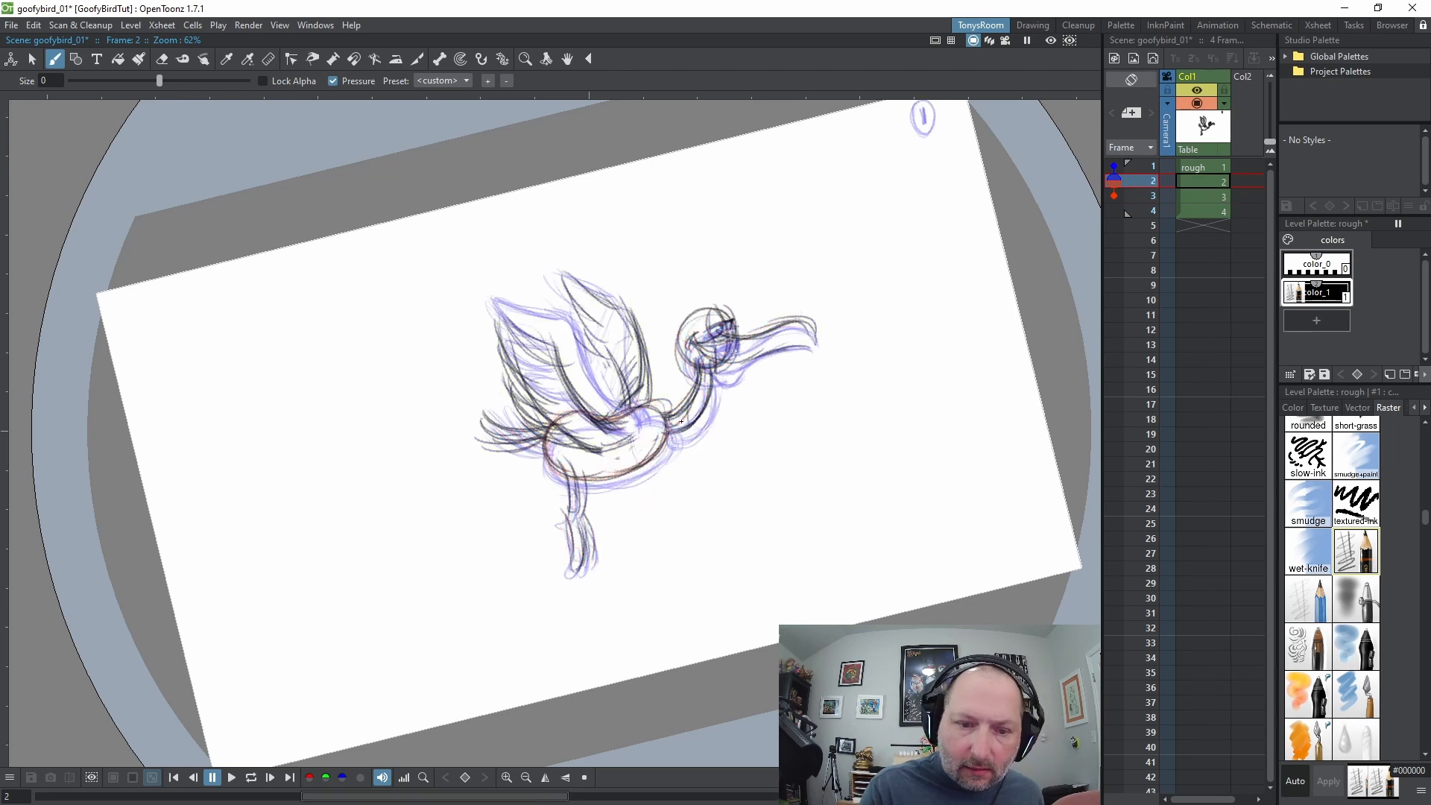
{"action": "key", "text": "Up"}
{"action": "key", "text": "Down"}
{"action": "key", "text": "Down"}
Lasso the whole bird on frame 2 and shift it by about 0.8 mm in X and -6.6 mm in Y, comparing with neighbouring frames
{"action": "key", "text": "Up"}
{"action": "key", "text": "Up"}
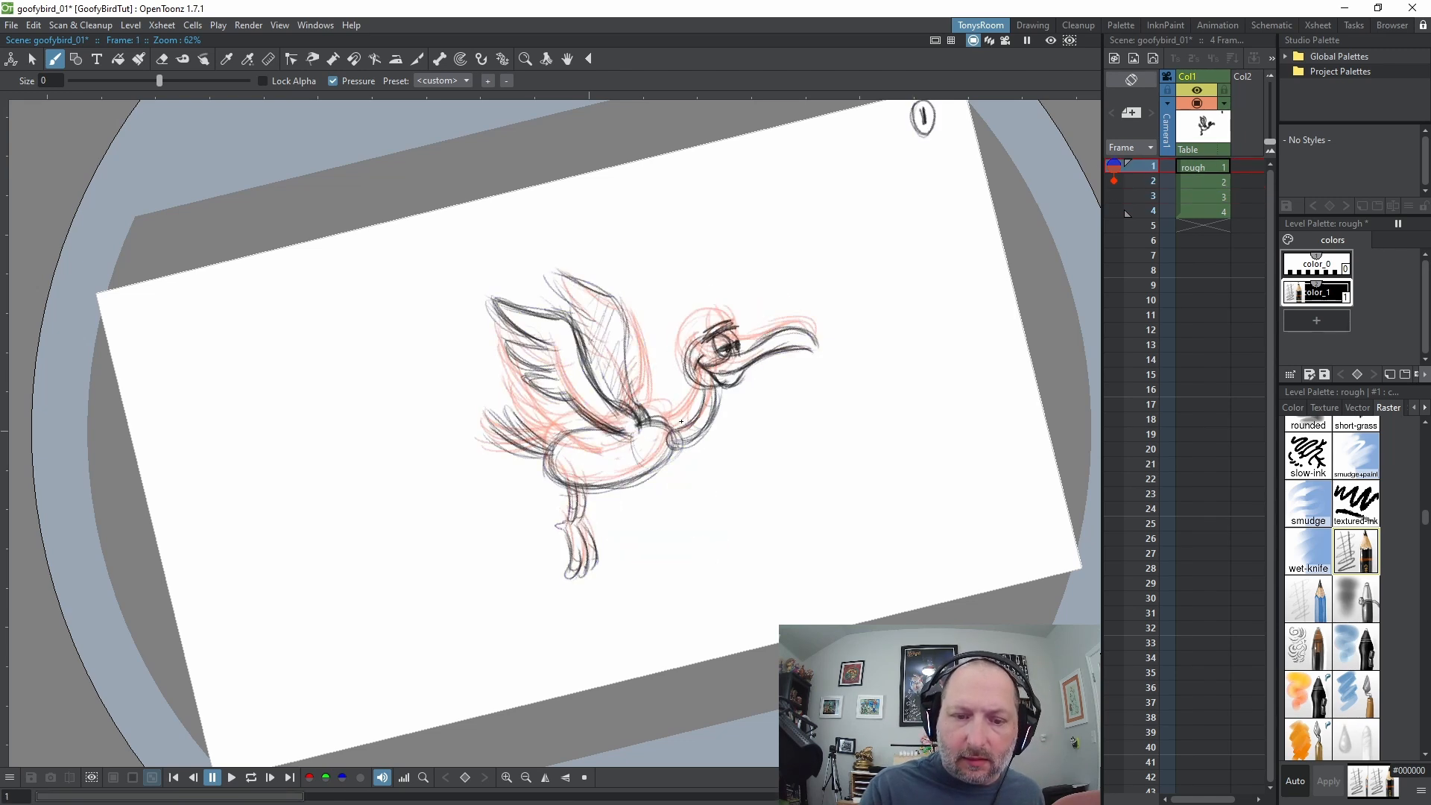
{"action": "key", "text": "Down"}
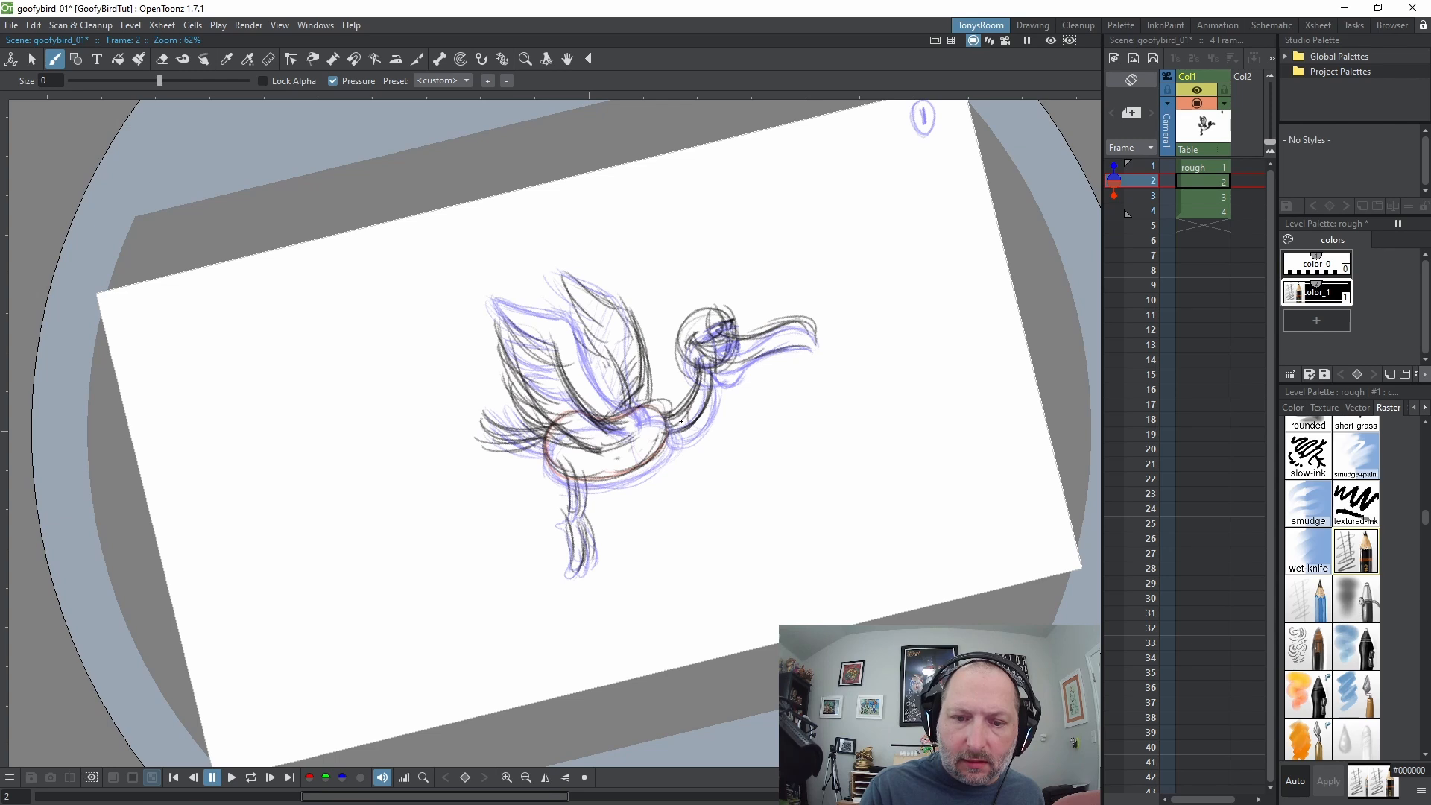
{"action": "key", "text": "Down"}
{"action": "key", "text": "Up"}
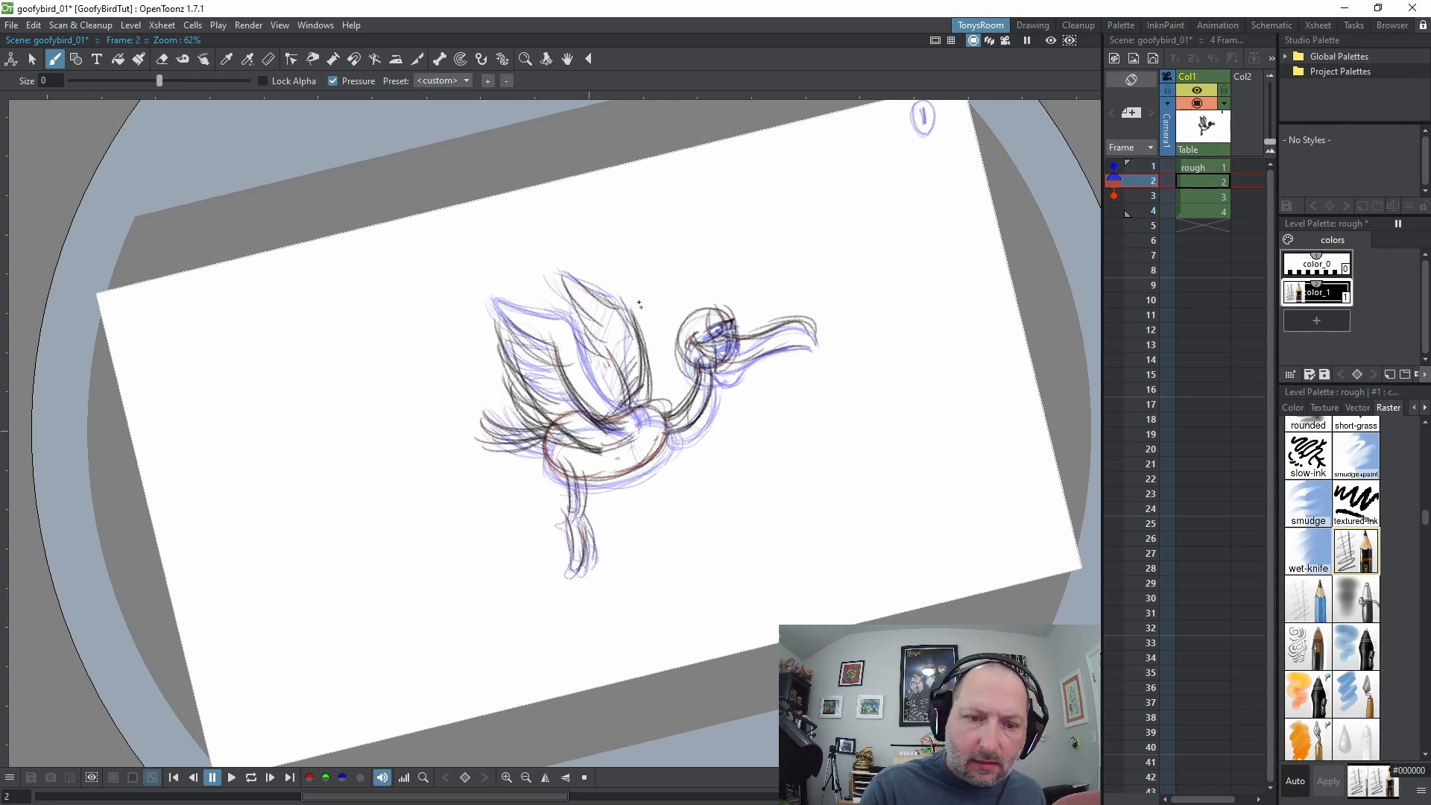
{"action": "key", "text": "s"}
{"action": "mouse_move", "coordinate": [463, 296]}
{"action": "left_mouse_down"}
{"action": "mouse_move", "coordinate": [782, 233]}
{"action": "mouse_move", "coordinate": [477, 287]}
{"action": "left_mouse_up"}
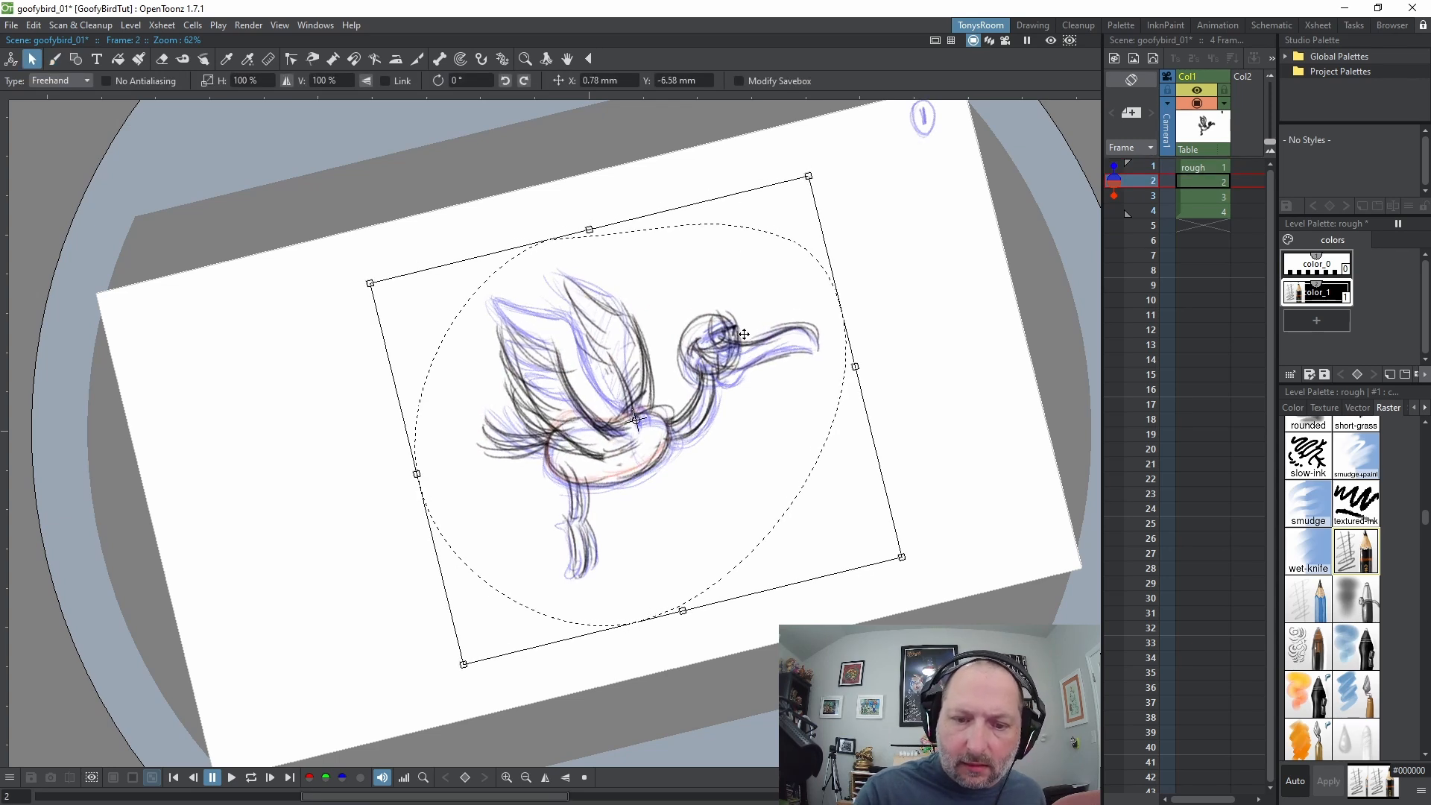
{"action": "key", "text": "Down"}
{"action": "key", "text": "Up"}
Sketch the round head and long beak on frame 3 between the neighbouring poses, flipping to the wings-down drawing for reference
{"action": "key", "text": "Down"}
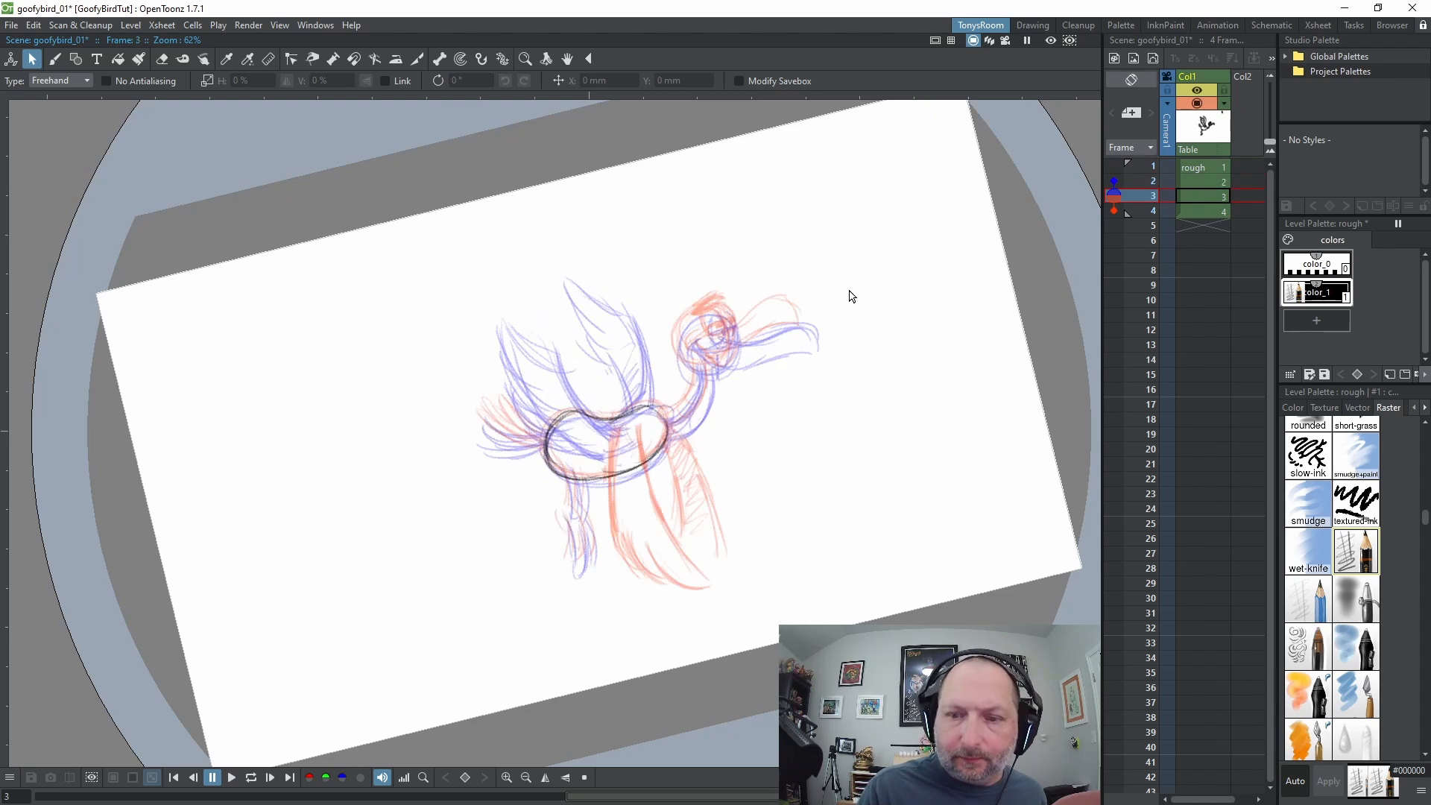
{"action": "key", "text": "Down"}
{"action": "key", "text": "Up"}
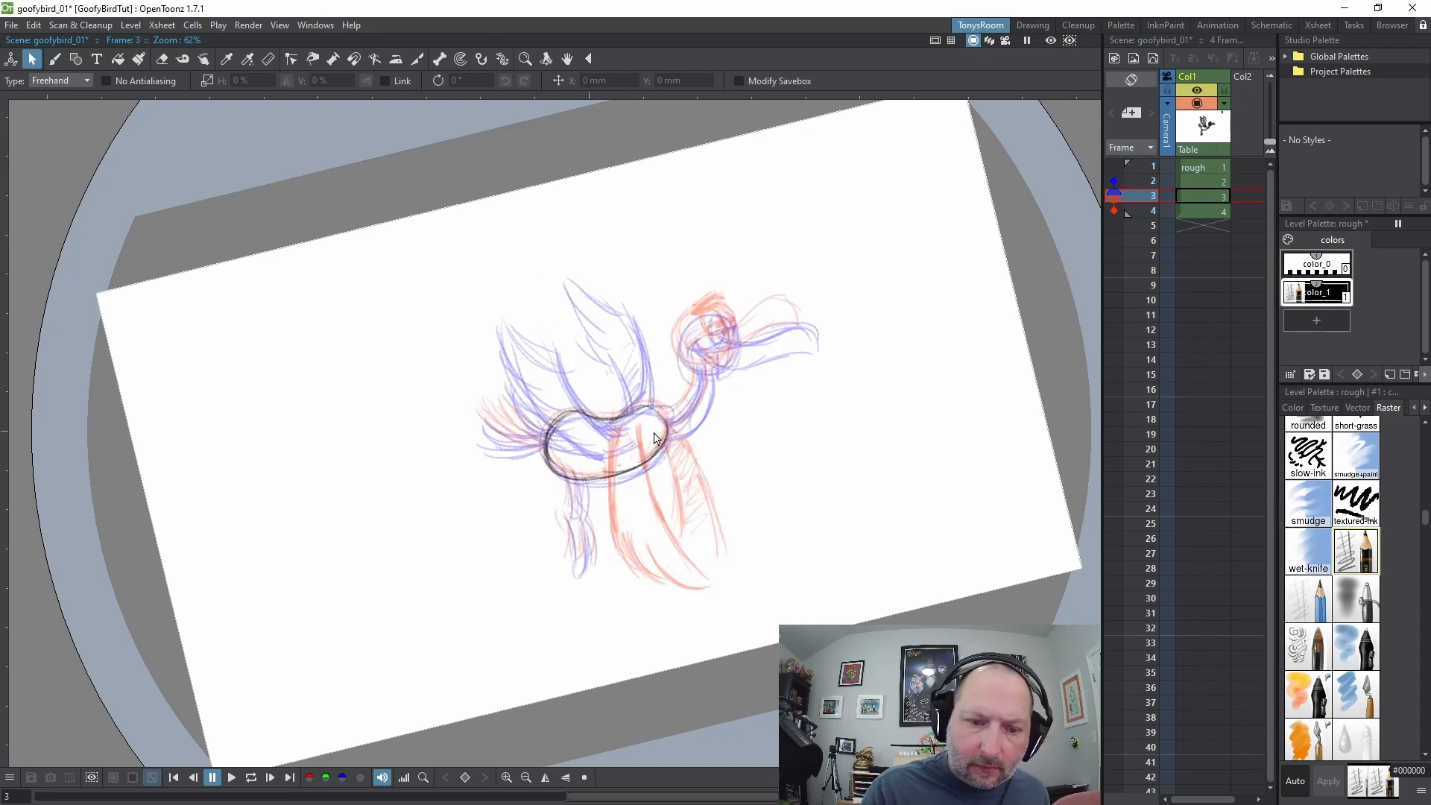
{"action": "key", "text": "Down"}
{"action": "key", "text": "Up"}
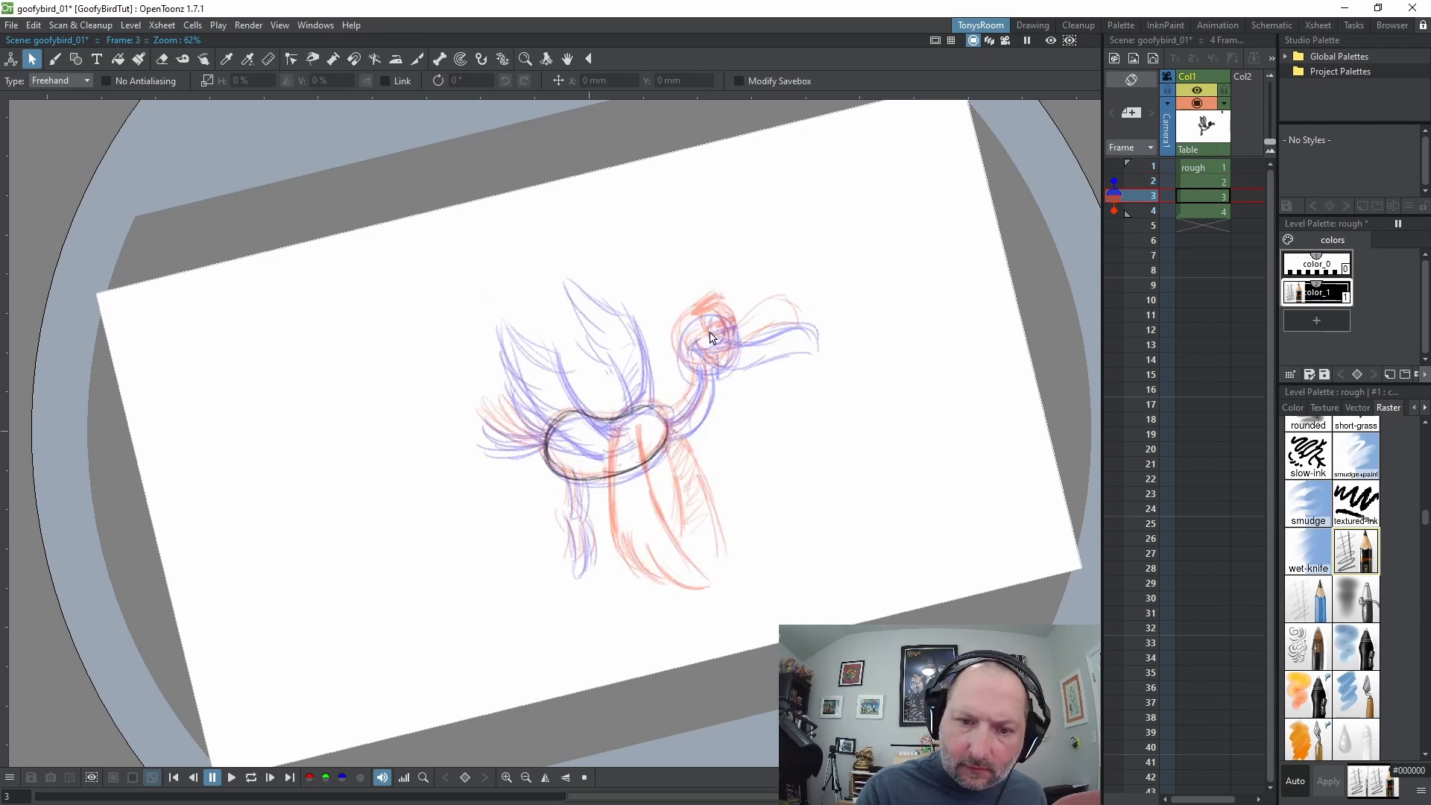
{"action": "key", "text": "b"}
{"action": "mouse_move", "coordinate": [703, 306]}
{"action": "left_mouse_down"}
{"action": "mouse_move", "coordinate": [693, 362]}
{"action": "mouse_move", "coordinate": [734, 320]}
{"action": "mouse_move", "coordinate": [730, 350]}
{"action": "mouse_move", "coordinate": [727, 313]}
{"action": "mouse_move", "coordinate": [729, 369]}
{"action": "mouse_move", "coordinate": [701, 341]}
{"action": "mouse_move", "coordinate": [780, 313]}
{"action": "mouse_move", "coordinate": [812, 329]}
{"action": "left_mouse_up"}
{"action": "mouse_move", "coordinate": [726, 338]}
{"action": "left_mouse_down"}
{"action": "mouse_move", "coordinate": [814, 328]}
{"action": "mouse_move", "coordinate": [790, 345]}
{"action": "mouse_move", "coordinate": [690, 347]}
{"action": "mouse_move", "coordinate": [751, 355]}
{"action": "mouse_move", "coordinate": [807, 337]}
{"action": "left_mouse_up"}
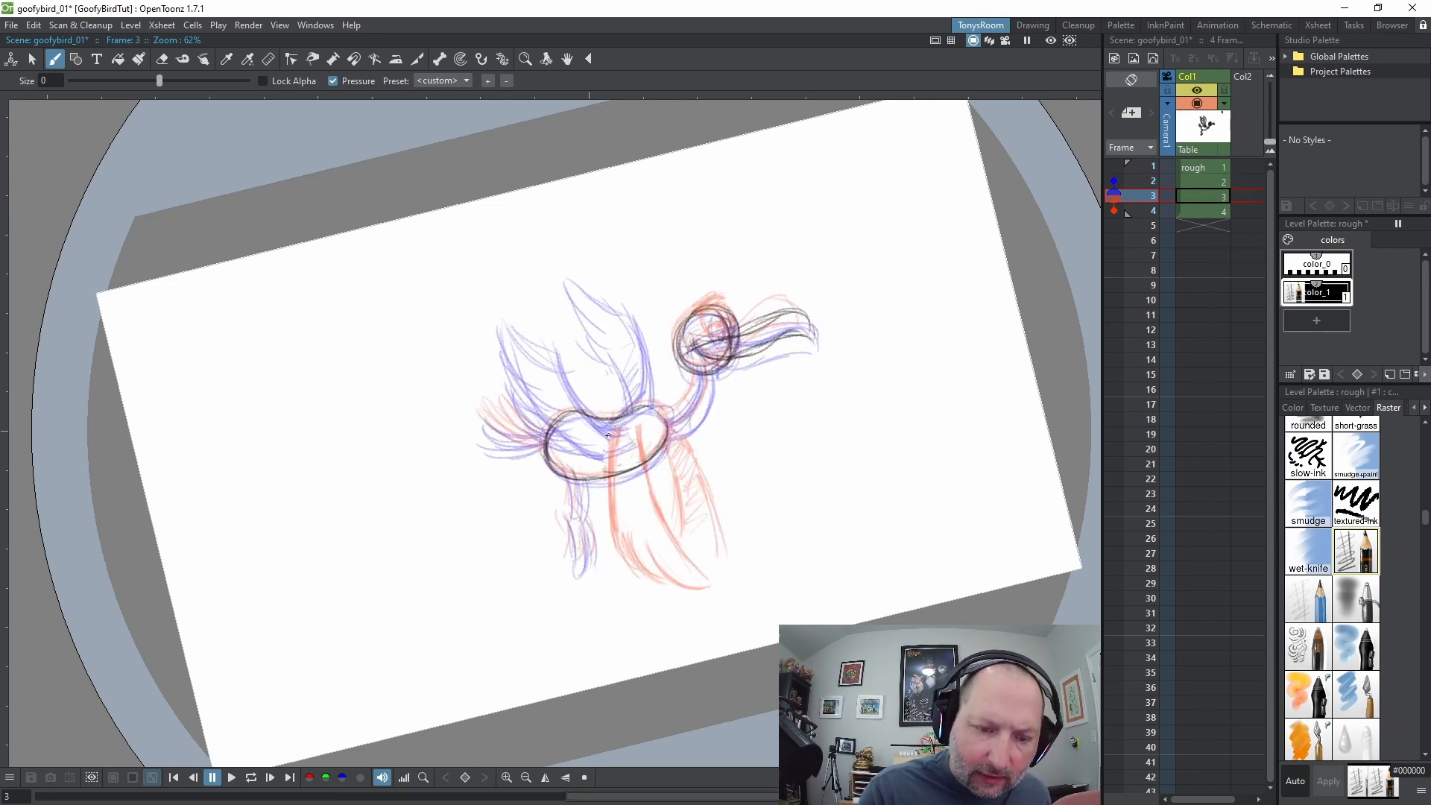
Rough in the near wing's upper line on frame 3 and a light curved guide for the wingtip's path down to the wings-down pose
{"action": "left_click_drag", "start_coordinate": [614, 423], "coordinate": [559, 496]}
{"action": "left_click_drag", "start_coordinate": [615, 422], "coordinate": [531, 515]}
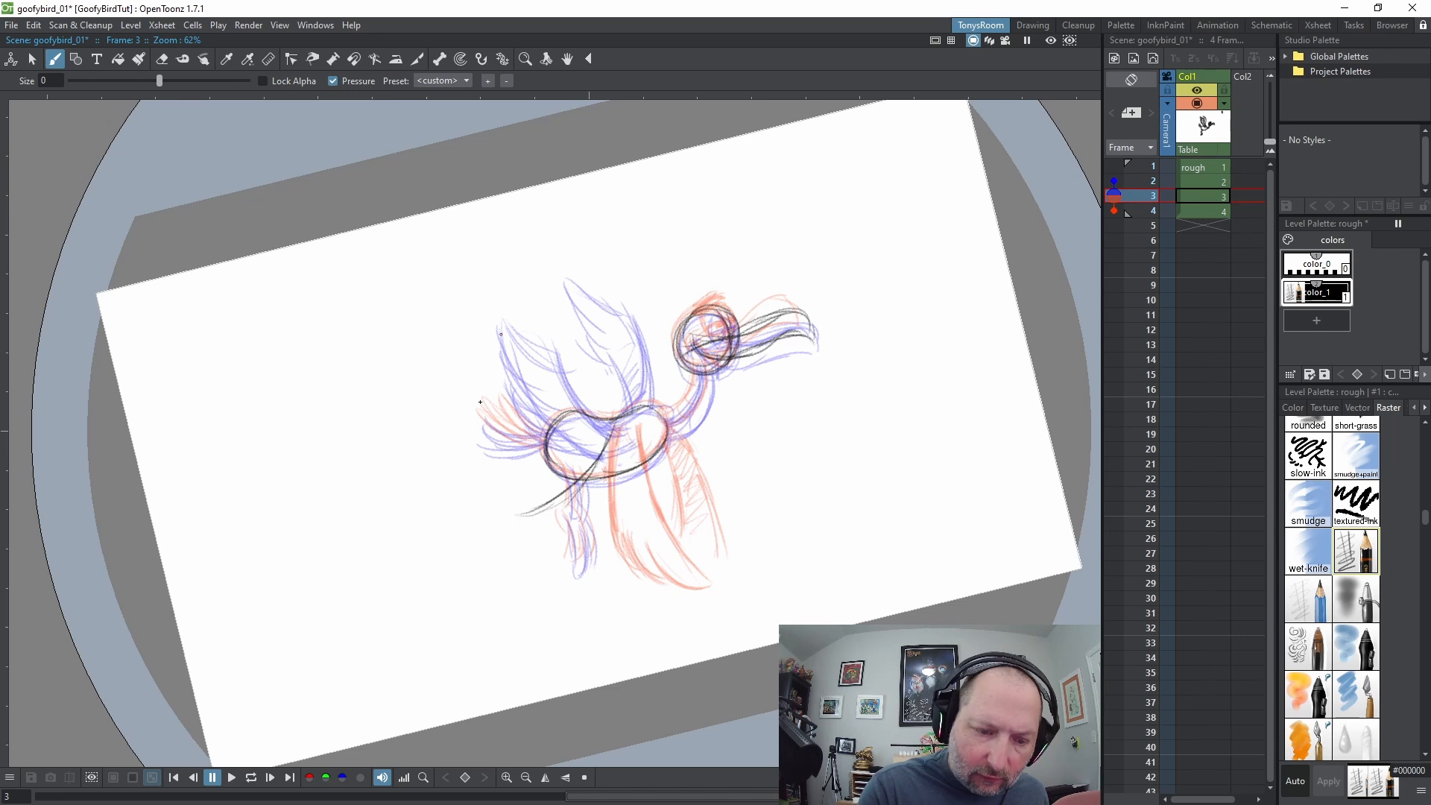
{"action": "left_click_drag", "start_coordinate": [479, 452], "coordinate": [550, 566]}
{"action": "mouse_move", "coordinate": [497, 337]}
{"action": "left_mouse_down"}
{"action": "mouse_move", "coordinate": [561, 561]}
{"action": "mouse_move", "coordinate": [656, 587]}
{"action": "left_mouse_up"}
Draw the near wing's upper and lower edges on frame 3, sweeping down and back from the body, and add its feather strokes
{"action": "mouse_move", "coordinate": [615, 425]}
{"action": "left_mouse_down"}
{"action": "mouse_move", "coordinate": [566, 484]}
{"action": "mouse_move", "coordinate": [501, 520]}
{"action": "left_mouse_up"}
{"action": "left_click_drag", "start_coordinate": [548, 505], "coordinate": [501, 512]}
{"action": "mouse_move", "coordinate": [610, 452]}
{"action": "left_mouse_down"}
{"action": "mouse_move", "coordinate": [533, 511]}
{"action": "mouse_move", "coordinate": [546, 508]}
{"action": "left_mouse_up"}
{"action": "left_click_drag", "start_coordinate": [632, 424], "coordinate": [598, 514]}
{"action": "left_click_drag", "start_coordinate": [630, 437], "coordinate": [594, 529]}
{"action": "left_click_drag", "start_coordinate": [626, 464], "coordinate": [590, 533]}
{"action": "mouse_move", "coordinate": [630, 429]}
{"action": "left_mouse_down"}
{"action": "mouse_move", "coordinate": [575, 545]}
{"action": "mouse_move", "coordinate": [507, 552]}
{"action": "left_mouse_up"}
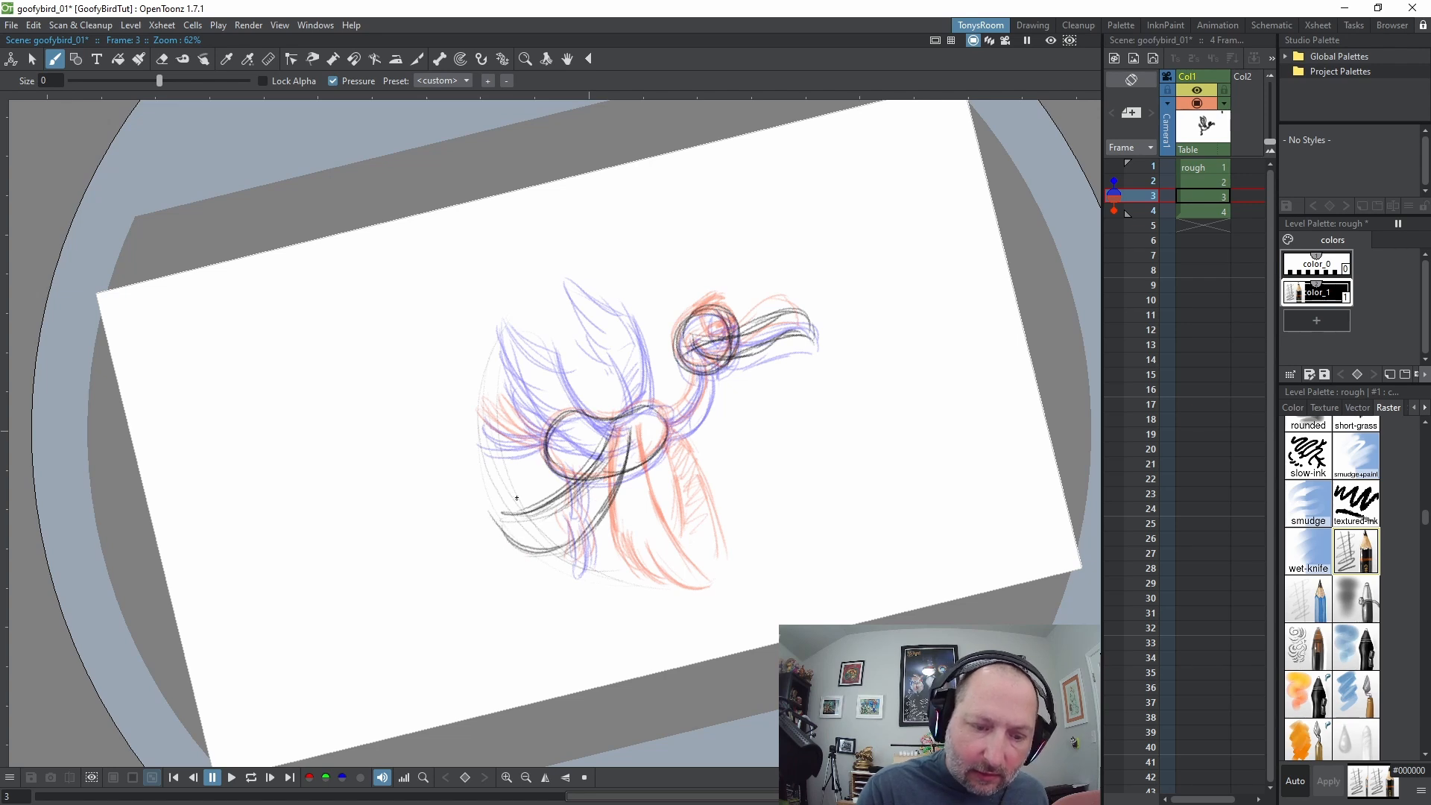
{"action": "left_click_drag", "start_coordinate": [572, 496], "coordinate": [514, 512]}
{"action": "mouse_move", "coordinate": [606, 466]}
{"action": "left_mouse_down"}
{"action": "mouse_move", "coordinate": [503, 534]}
{"action": "mouse_move", "coordinate": [641, 413]}
{"action": "mouse_move", "coordinate": [615, 507]}
{"action": "left_mouse_up"}
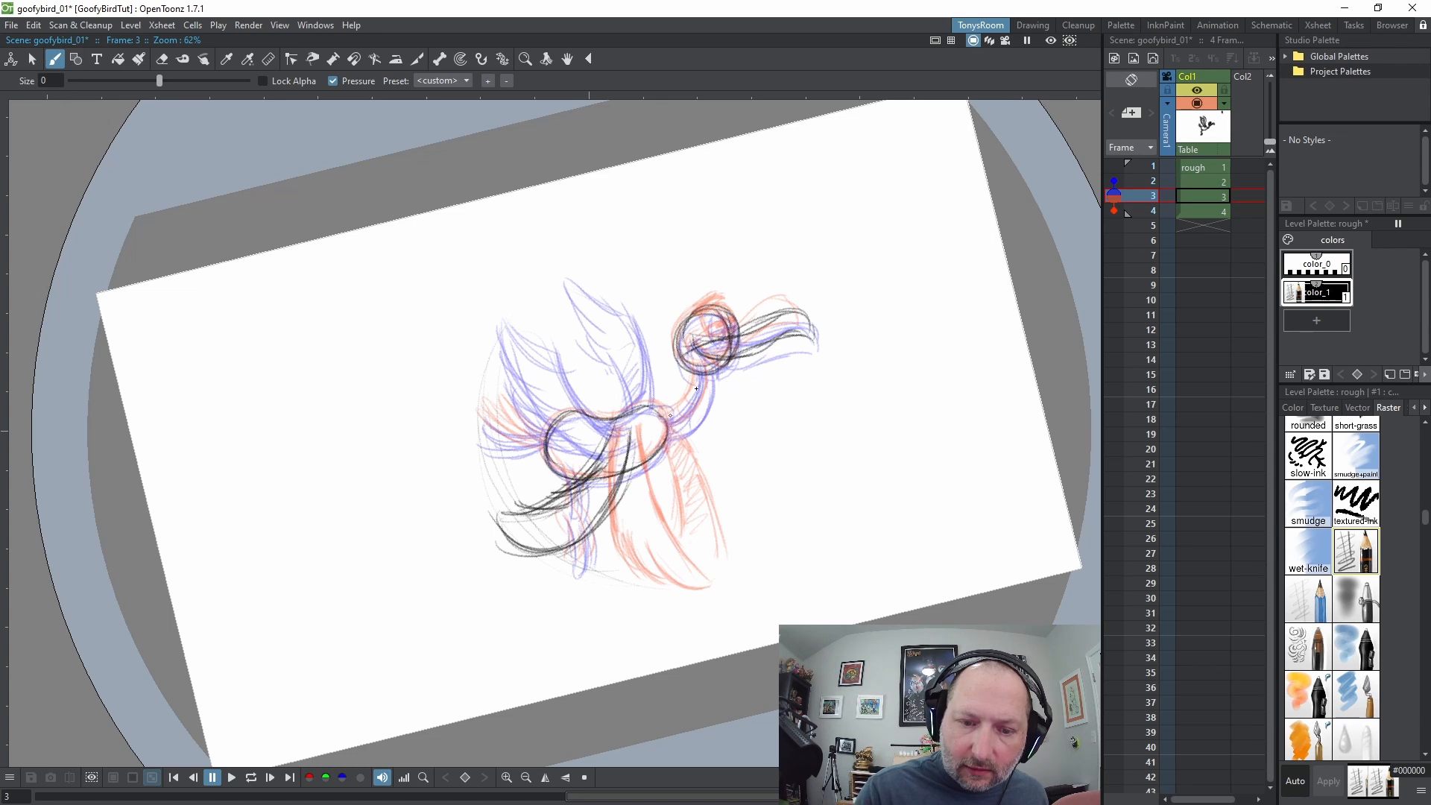
Sketch the curved neck joining head and body on frame 3, plus the far wing curving out below the chest
{"action": "left_click_drag", "start_coordinate": [696, 388], "coordinate": [669, 419]}
{"action": "left_click_drag", "start_coordinate": [710, 358], "coordinate": [677, 431]}
{"action": "mouse_move", "coordinate": [696, 365]}
{"action": "left_mouse_down"}
{"action": "mouse_move", "coordinate": [659, 441]}
{"action": "mouse_move", "coordinate": [701, 468]}
{"action": "mouse_move", "coordinate": [731, 437]}
{"action": "left_mouse_up"}
{"action": "mouse_move", "coordinate": [654, 477]}
{"action": "left_mouse_down"}
{"action": "mouse_move", "coordinate": [699, 444]}
{"action": "mouse_move", "coordinate": [700, 470]}
{"action": "mouse_move", "coordinate": [668, 446]}
{"action": "mouse_move", "coordinate": [716, 418]}
{"action": "mouse_move", "coordinate": [652, 459]}
{"action": "mouse_move", "coordinate": [710, 415]}
{"action": "mouse_move", "coordinate": [688, 463]}
{"action": "mouse_move", "coordinate": [719, 440]}
{"action": "left_mouse_up"}
{"action": "mouse_move", "coordinate": [722, 438]}
{"action": "left_mouse_down"}
{"action": "mouse_move", "coordinate": [684, 481]}
{"action": "mouse_move", "coordinate": [667, 477]}
{"action": "left_mouse_up"}
Add the legs, feet and tail feathers to frame 3, flipping to frame 2 to compare
{"action": "key", "text": "comma"}
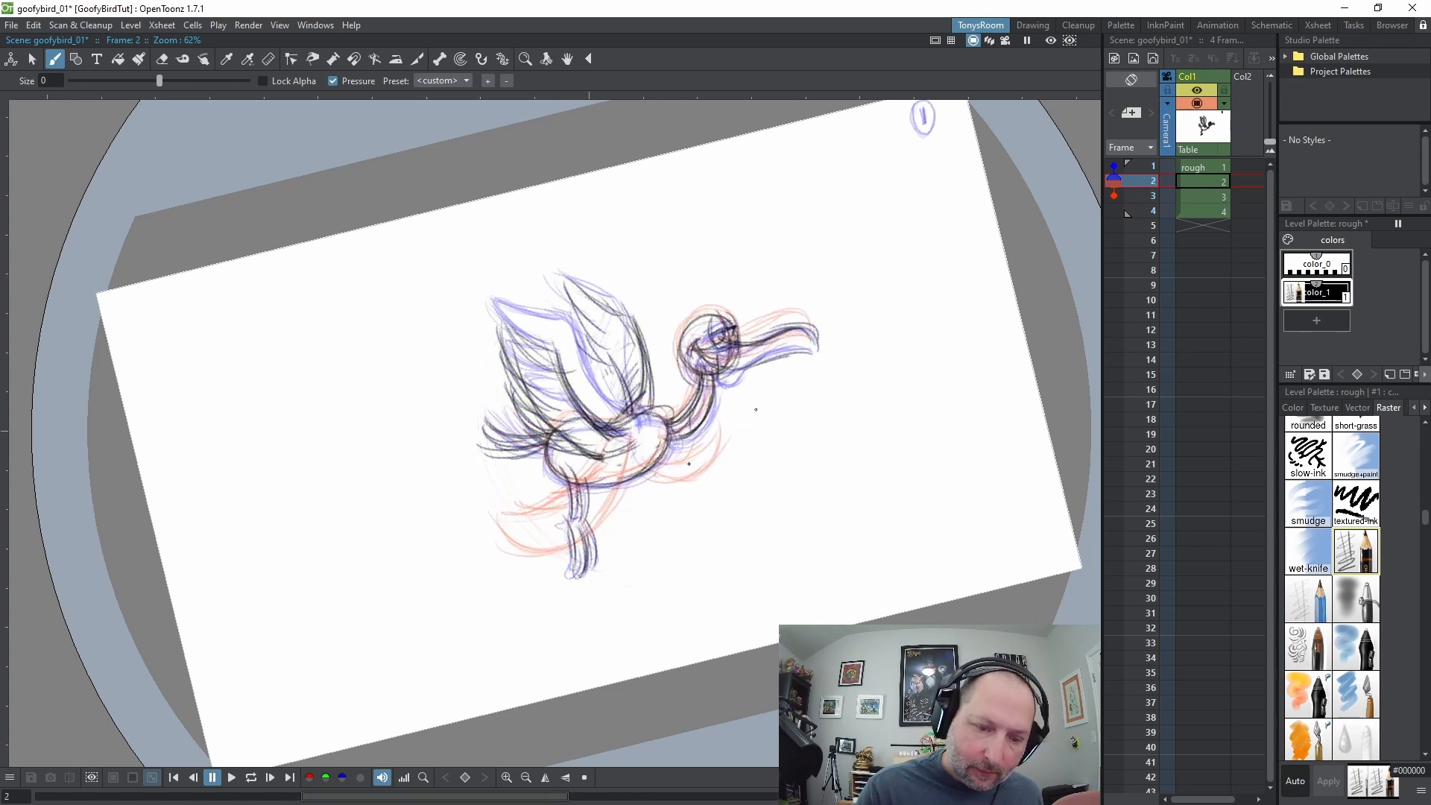
{"action": "key", "text": "period"}
{"action": "mouse_move", "coordinate": [572, 541]}
{"action": "left_mouse_down"}
{"action": "mouse_move", "coordinate": [569, 562]}
{"action": "mouse_move", "coordinate": [594, 532]}
{"action": "left_mouse_up"}
{"action": "key", "text": "comma"}
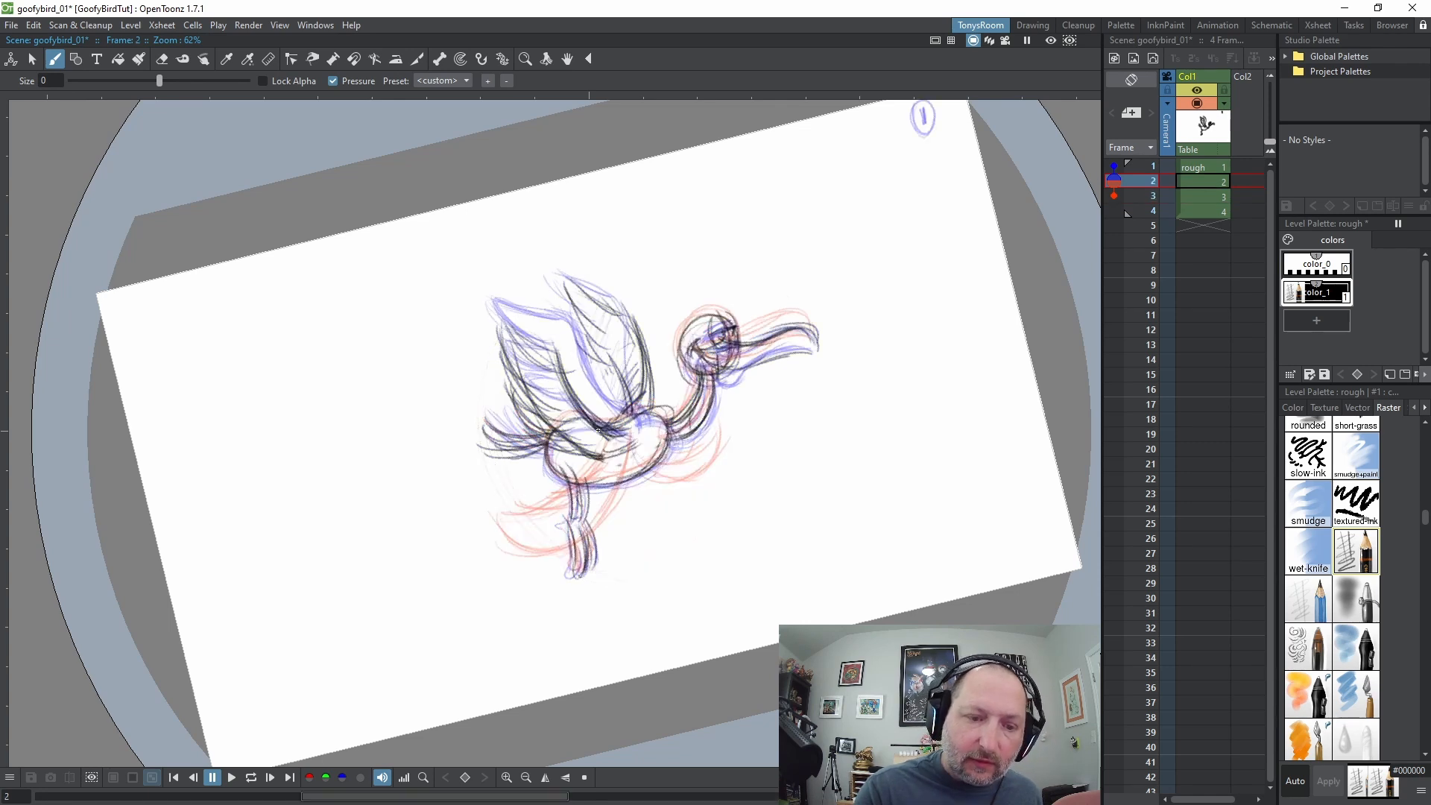
{"action": "key", "text": "period"}
{"action": "mouse_move", "coordinate": [540, 427]}
{"action": "left_mouse_down"}
{"action": "mouse_move", "coordinate": [491, 393]}
{"action": "mouse_move", "coordinate": [547, 440]}
{"action": "mouse_move", "coordinate": [482, 403]}
{"action": "mouse_move", "coordinate": [549, 433]}
{"action": "mouse_move", "coordinate": [537, 442]}
{"action": "mouse_move", "coordinate": [494, 436]}
{"action": "left_mouse_up"}
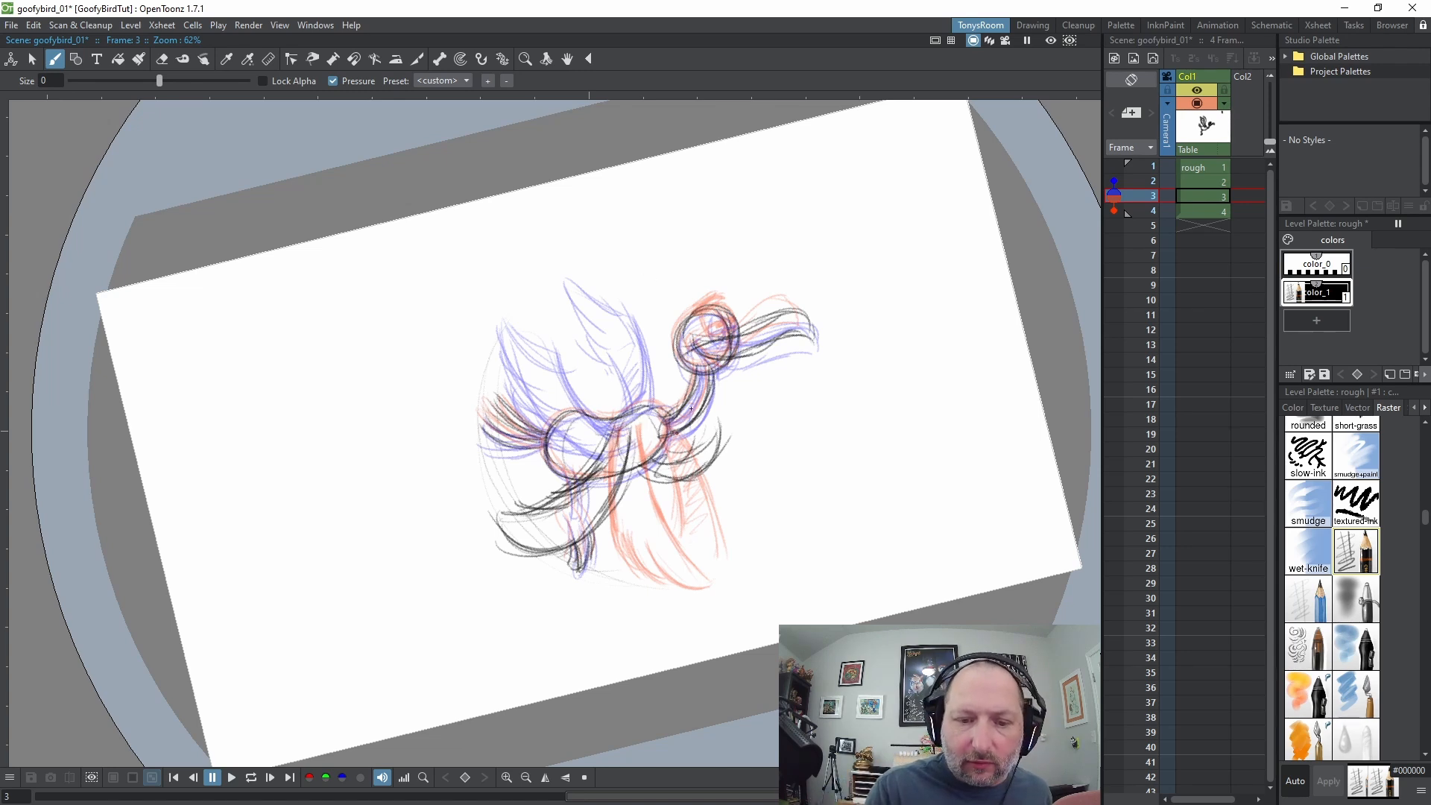
Turn off the onion skin markers for the previous and next frames and go to the wings-down pose on frame 4
{"action": "key", "text": "comma"}
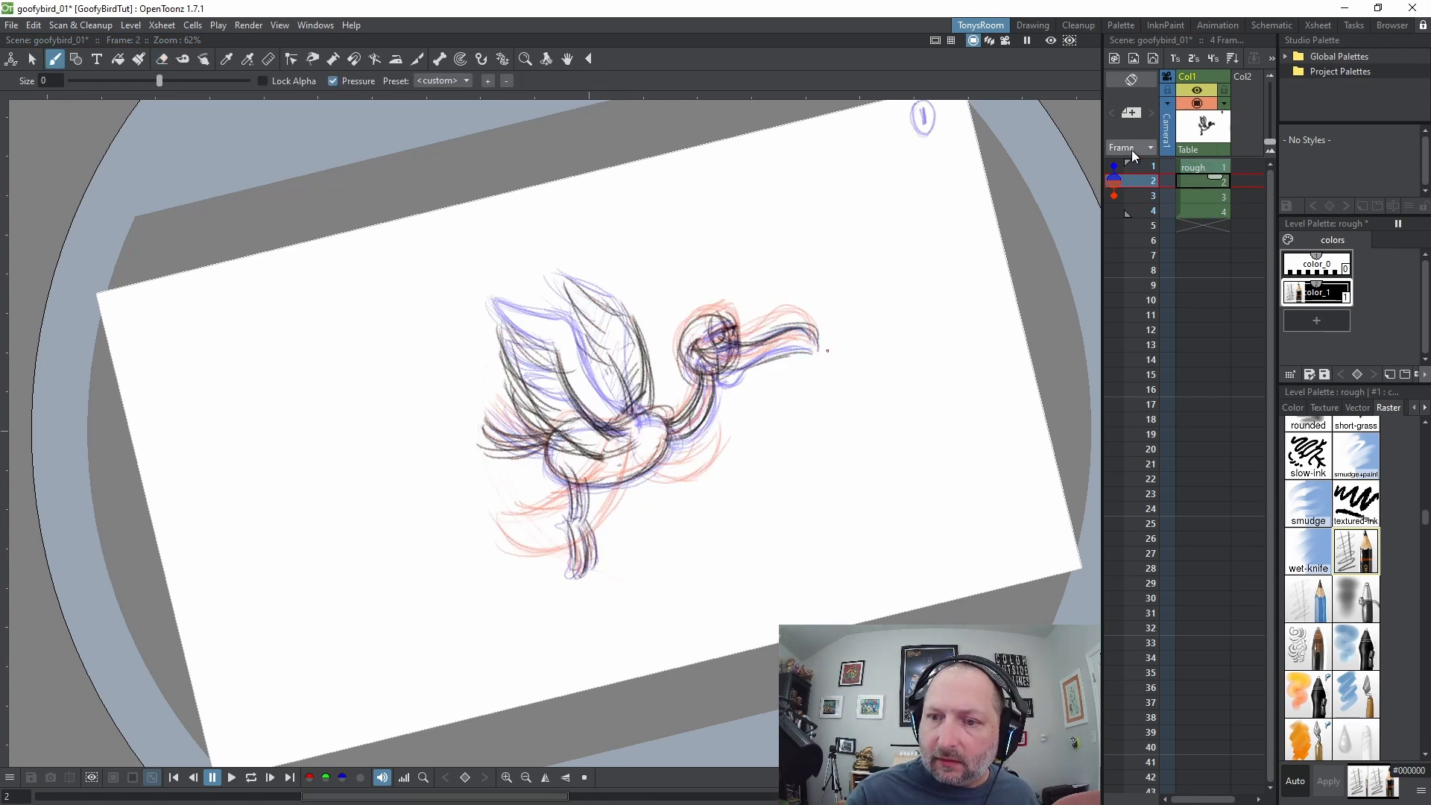
{"action": "left_click", "coordinate": [1112, 196]}
{"action": "left_click", "coordinate": [1113, 166]}
{"action": "key", "text": "period"}
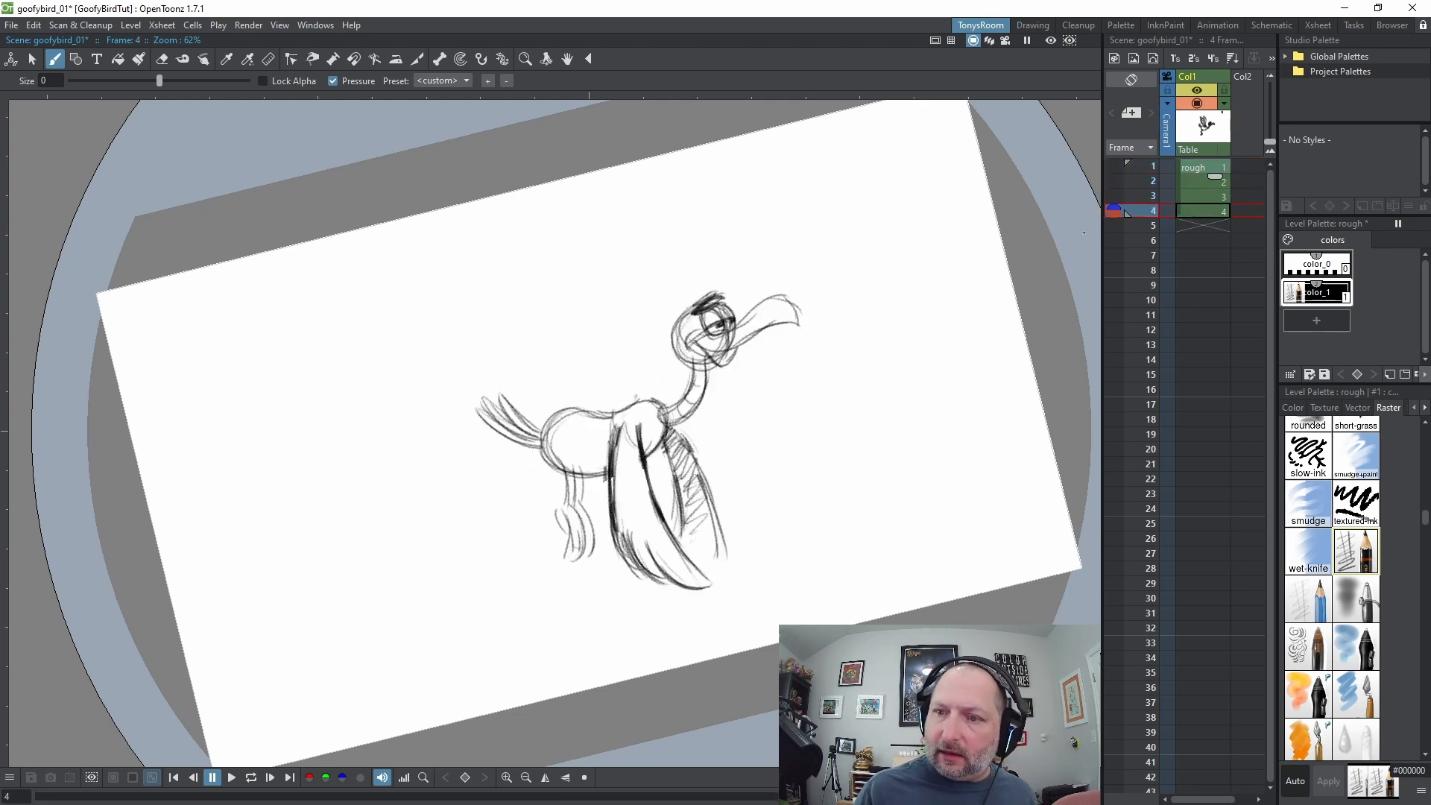
Reuse drawing 1 at frame 5 so the wings-up pose closes the cycle
{"action": "left_click", "coordinate": [1215, 225]}
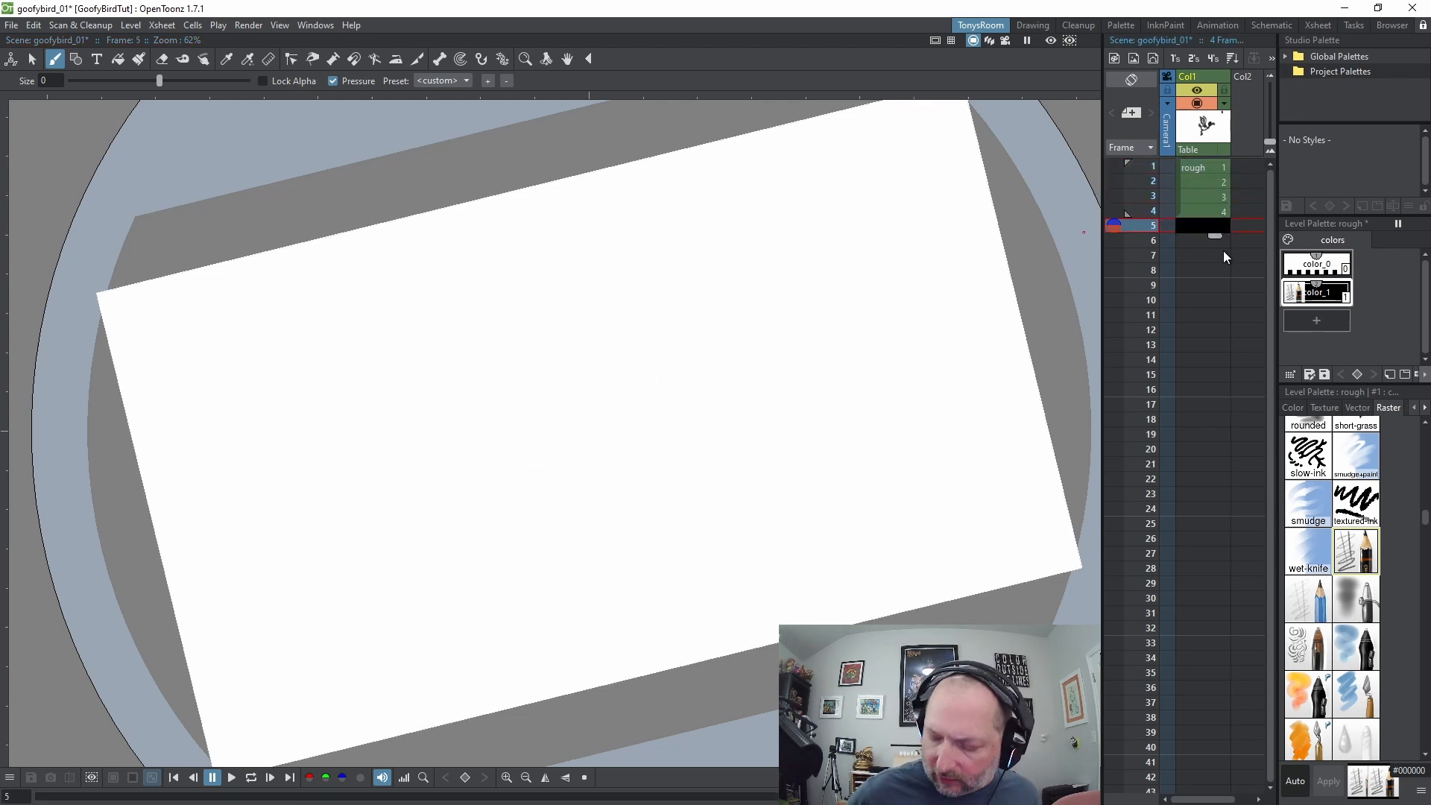
{"action": "type", "text": "1"}
{"action": "key", "text": "Return"}
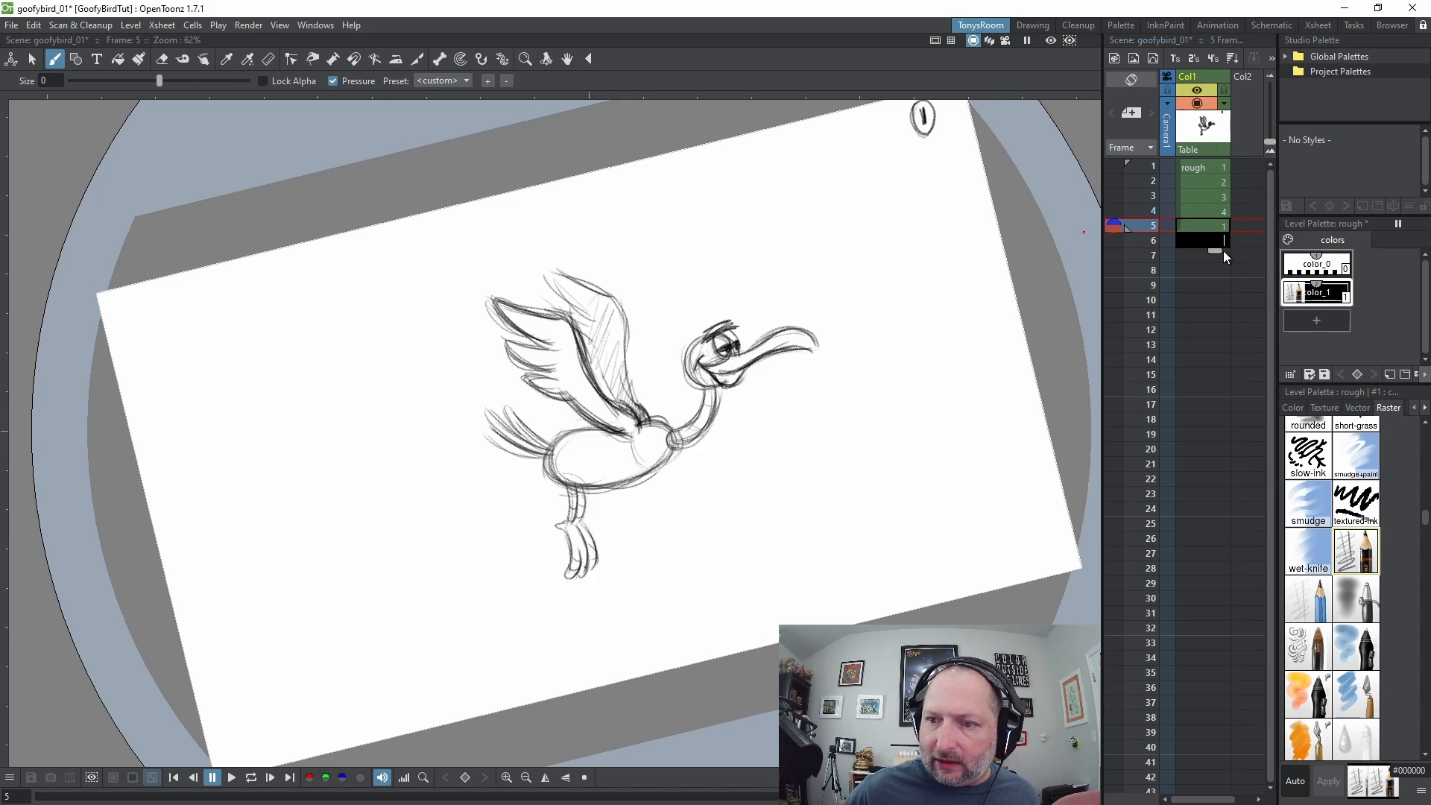
Insert an empty cell at frame 5, between drawing 4 and the repeated drawing 1
{"action": "left_click", "coordinate": [1215, 212]}
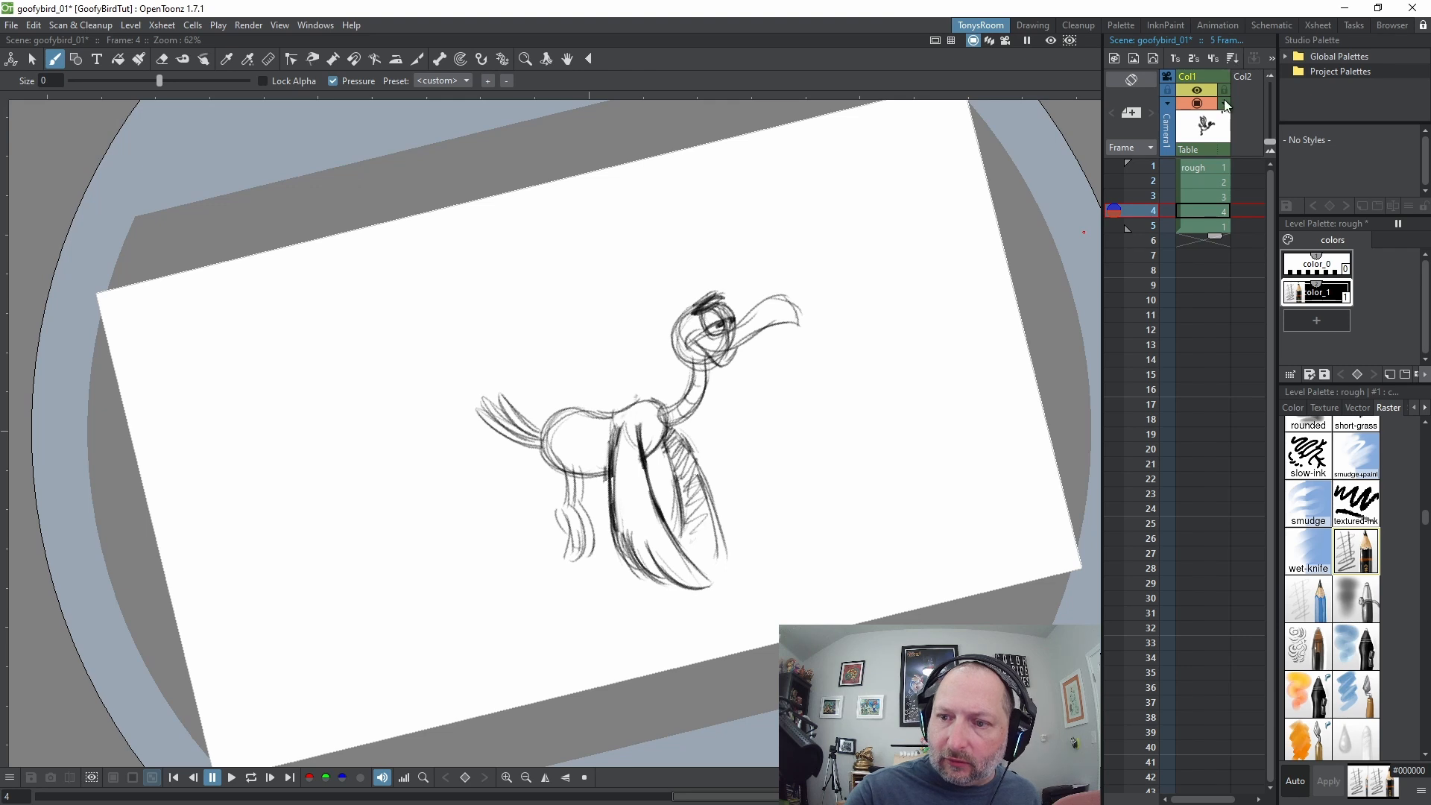
{"action": "key", "text": "apostrophe"}
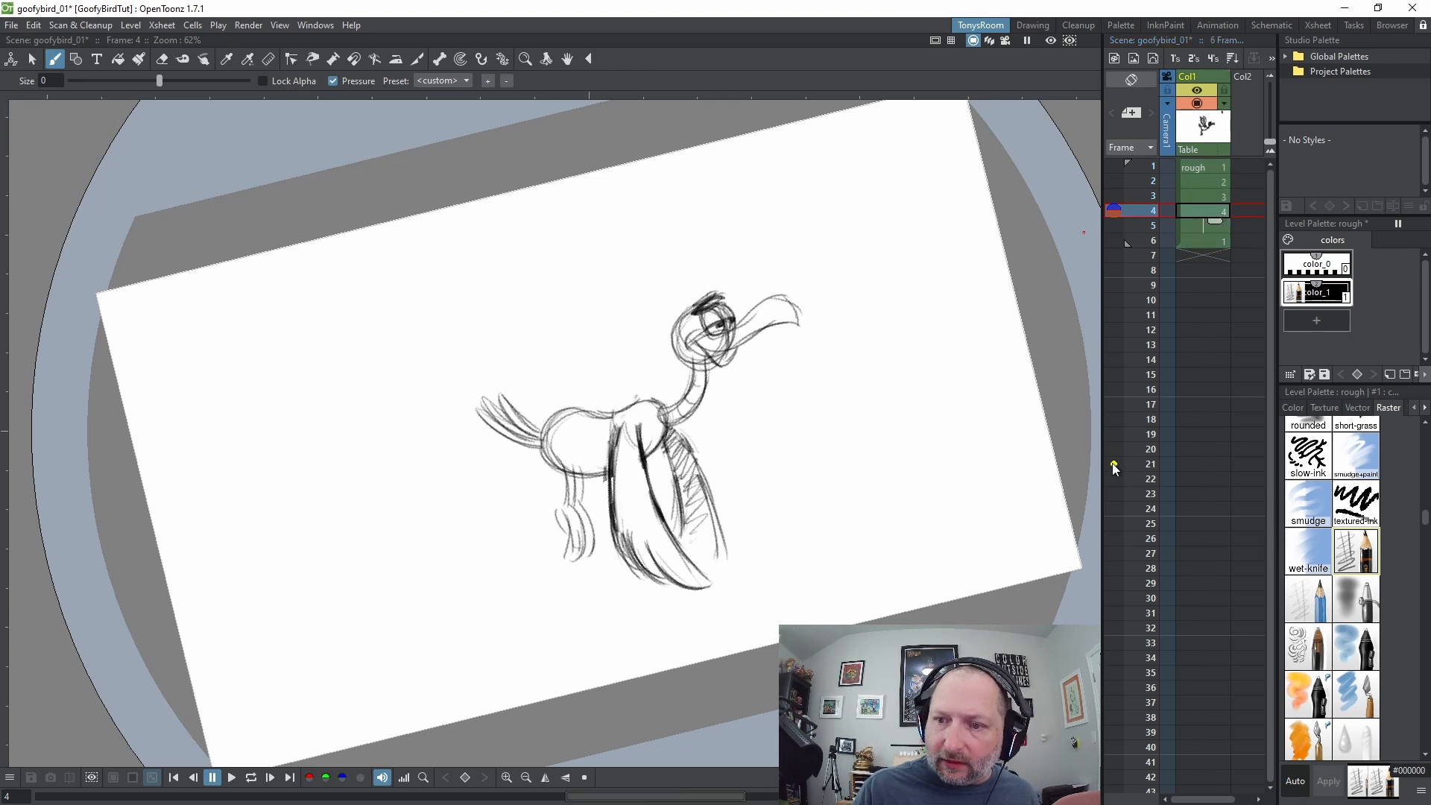
{"action": "left_click", "coordinate": [1214, 226]}
{"action": "left_click", "coordinate": [1214, 213]}
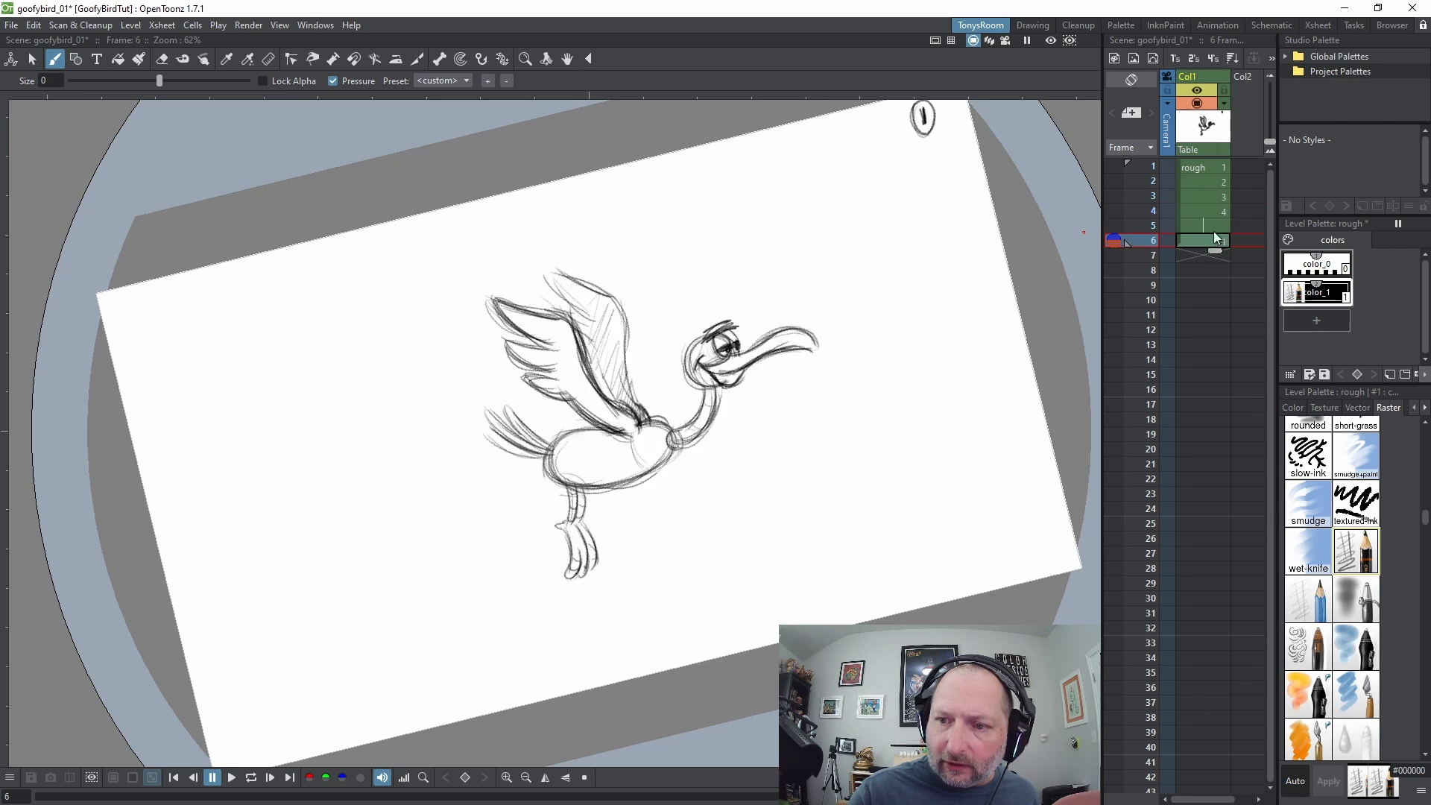
On frame 5, turn the onion skin back on for the previous and next frames, 4 and 6
{"action": "left_click", "coordinate": [1214, 225]}
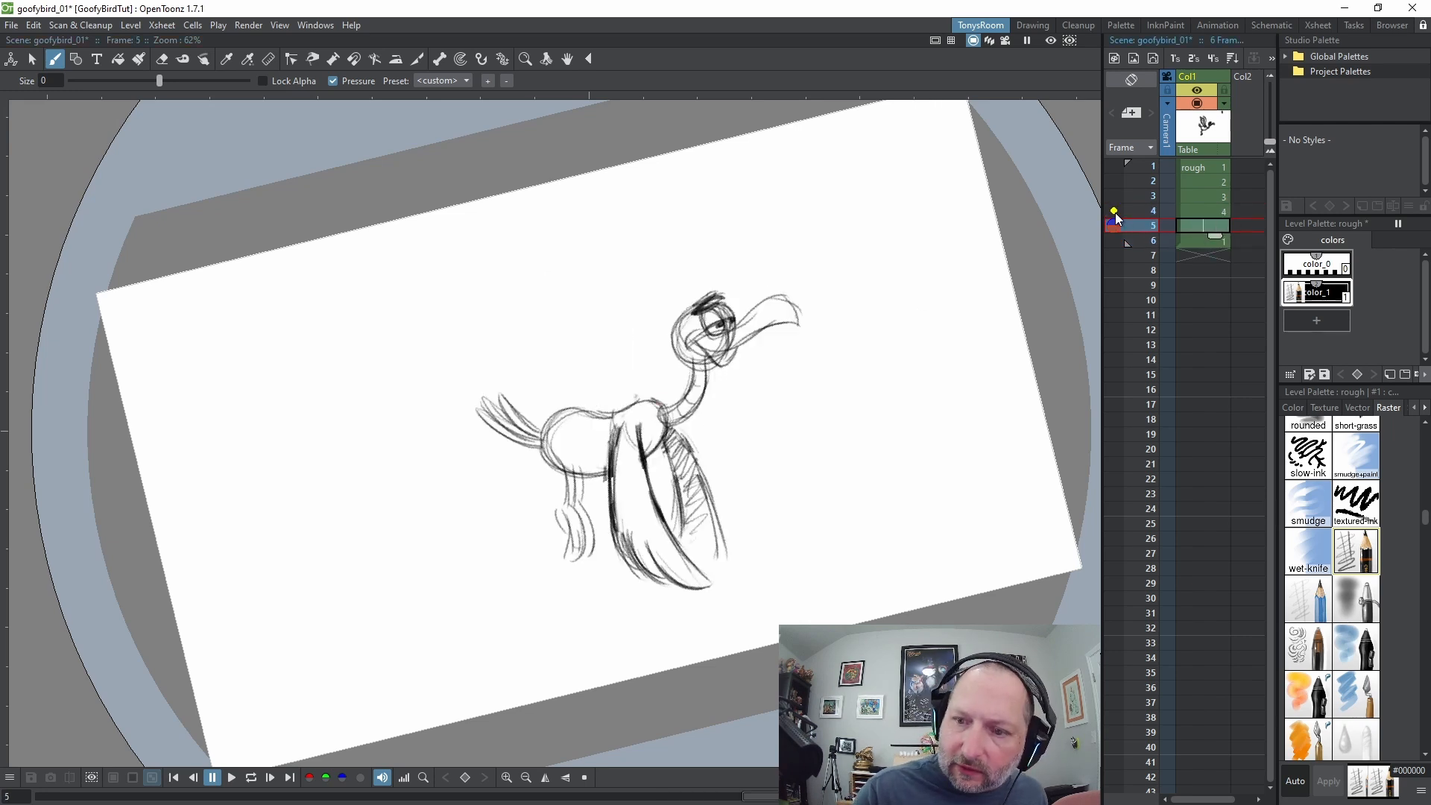
{"action": "left_click", "coordinate": [1114, 212]}
{"action": "left_click", "coordinate": [1114, 240]}
{"action": "key", "text": "Up"}
{"action": "key", "text": "Down"}
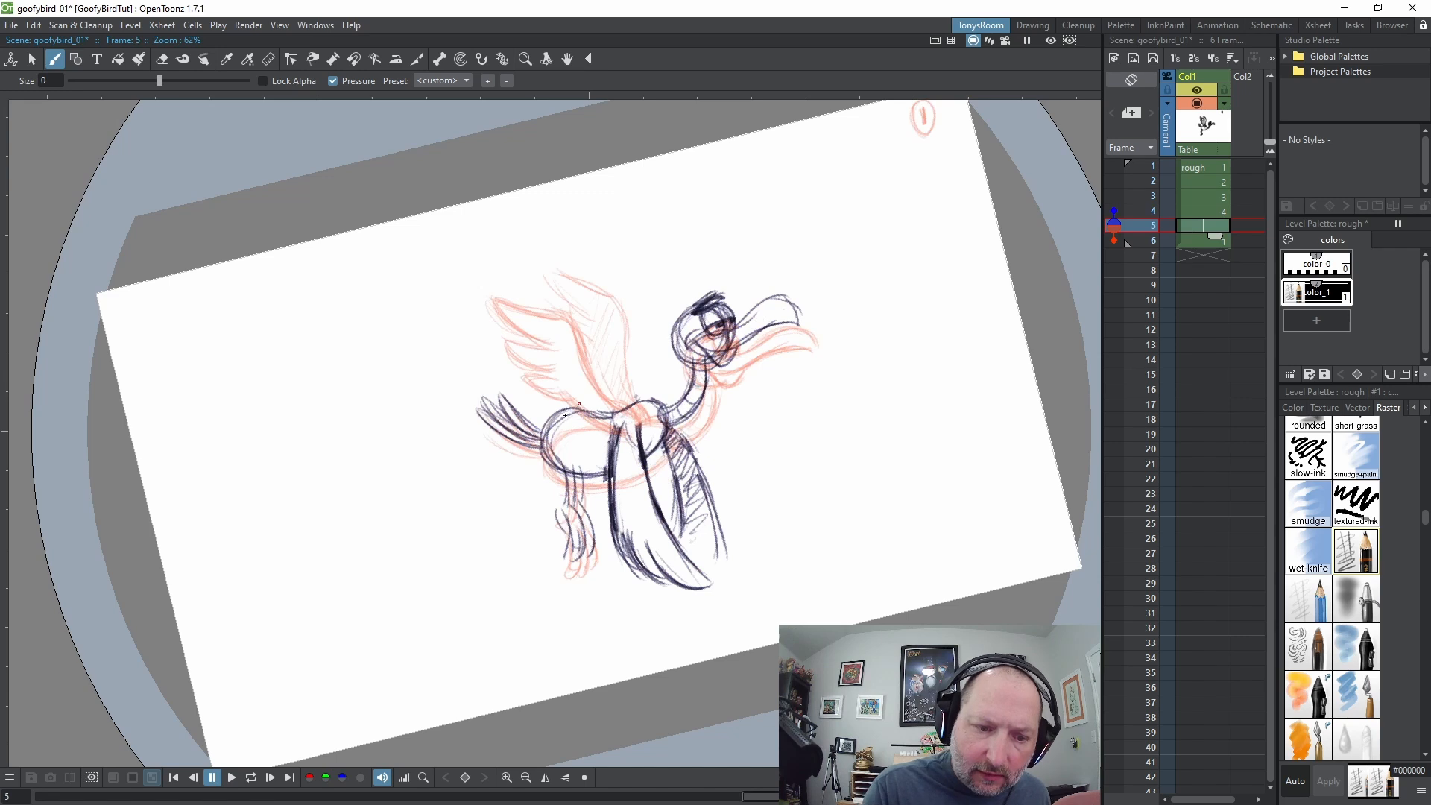
Sketch the body, round head and long beak on frame 5, halfway between the wings-down and wings-up poses
{"action": "mouse_move", "coordinate": [579, 425]}
{"action": "left_mouse_down"}
{"action": "mouse_move", "coordinate": [589, 464]}
{"action": "mouse_move", "coordinate": [554, 474]}
{"action": "mouse_move", "coordinate": [650, 444]}
{"action": "mouse_move", "coordinate": [657, 458]}
{"action": "mouse_move", "coordinate": [567, 417]}
{"action": "mouse_move", "coordinate": [583, 448]}
{"action": "mouse_move", "coordinate": [575, 482]}
{"action": "mouse_move", "coordinate": [589, 484]}
{"action": "mouse_move", "coordinate": [660, 436]}
{"action": "mouse_move", "coordinate": [667, 409]}
{"action": "mouse_move", "coordinate": [574, 420]}
{"action": "mouse_move", "coordinate": [658, 410]}
{"action": "mouse_move", "coordinate": [674, 421]}
{"action": "mouse_move", "coordinate": [594, 484]}
{"action": "mouse_move", "coordinate": [679, 422]}
{"action": "left_mouse_up"}
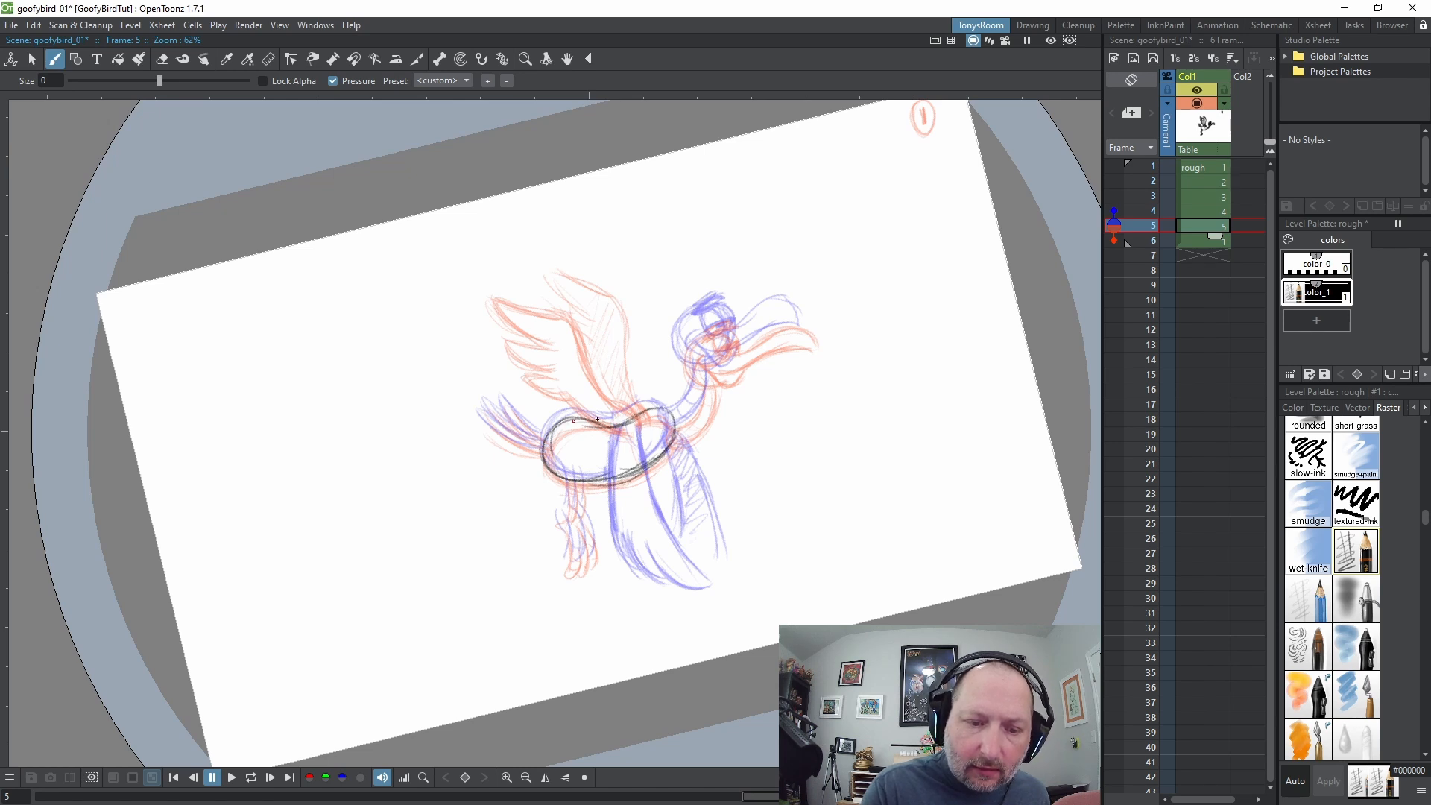
{"action": "left_click_drag", "start_coordinate": [553, 428], "coordinate": [601, 480]}
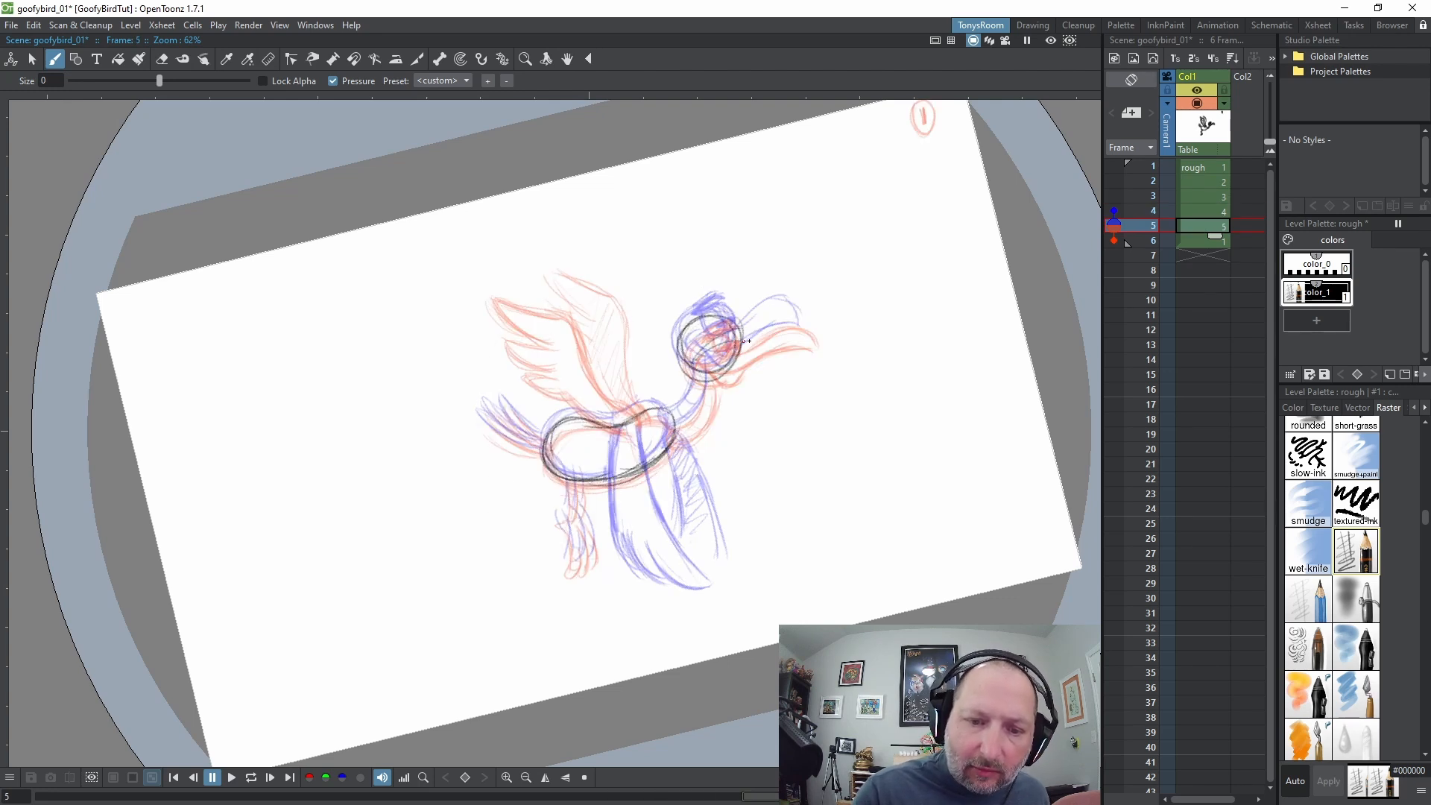
{"action": "mouse_move", "coordinate": [751, 334]}
{"action": "left_mouse_down"}
{"action": "mouse_move", "coordinate": [782, 306]}
{"action": "mouse_move", "coordinate": [811, 335]}
{"action": "mouse_move", "coordinate": [801, 327]}
{"action": "left_mouse_up"}
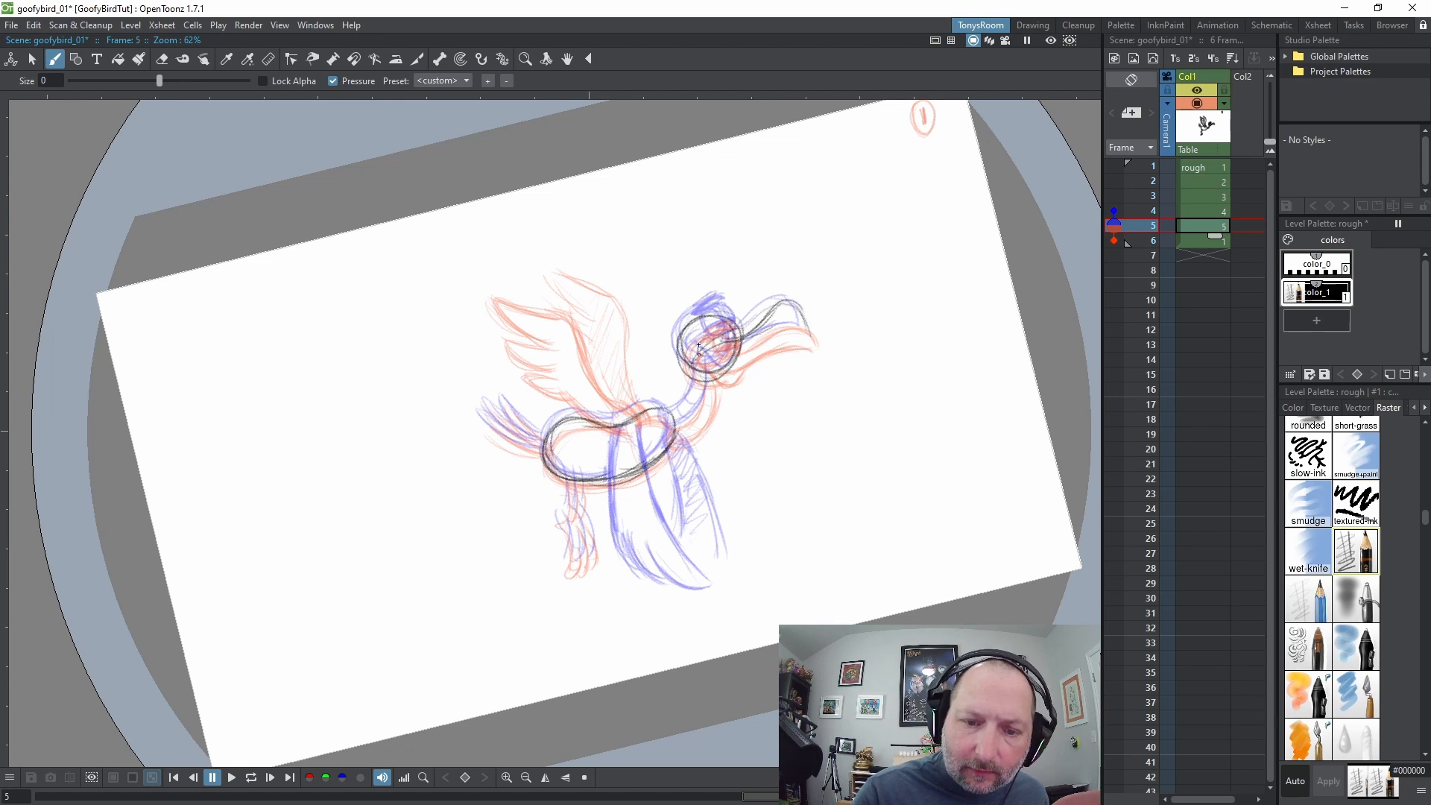
{"action": "left_click_drag", "start_coordinate": [699, 346], "coordinate": [804, 338]}
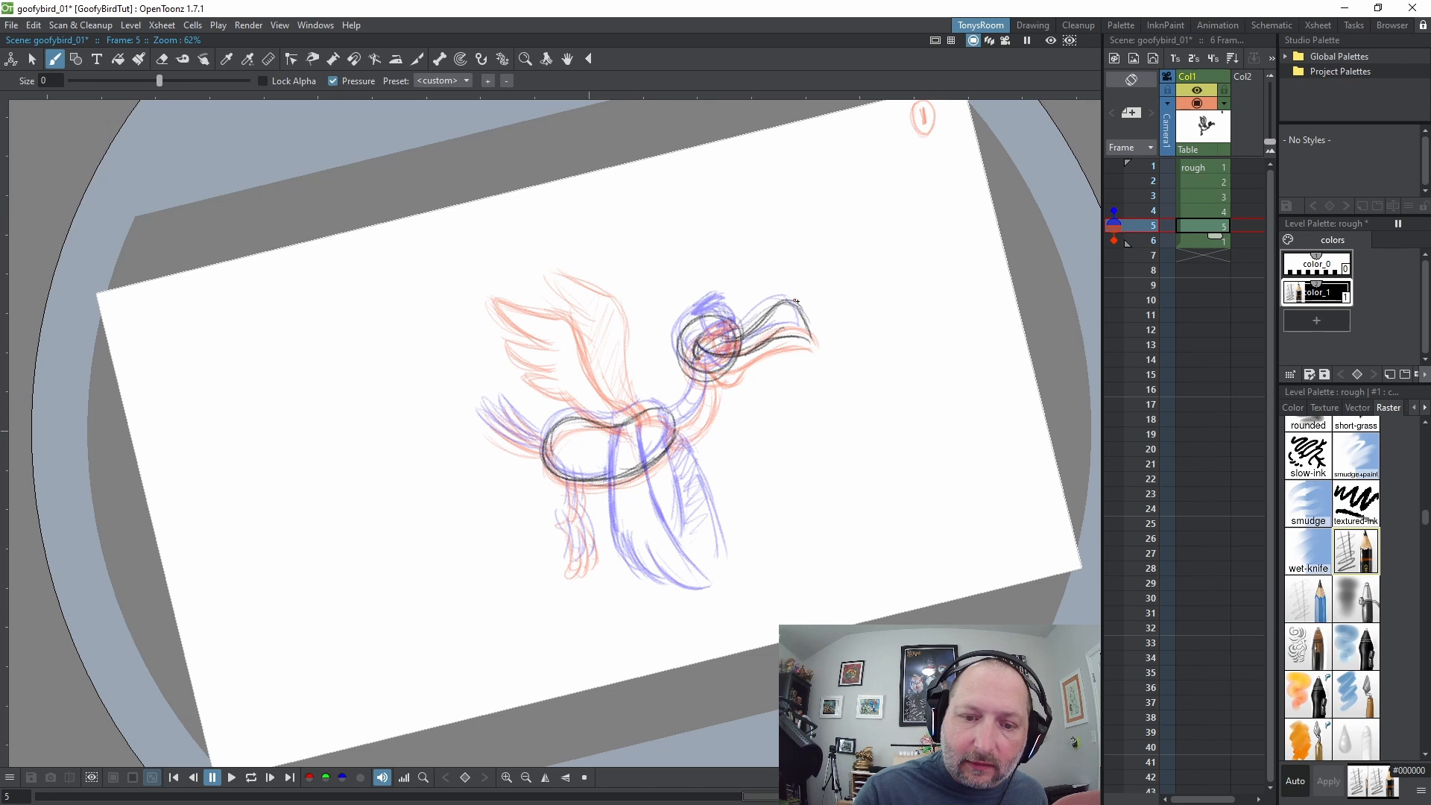
Lasso the head and beak on frame 2 and rotate them by -5°, tilting the beak downward
{"action": "key", "text": "comma"}
{"action": "key", "text": "comma"}
{"action": "key", "text": "comma"}
{"action": "key", "text": "comma"}
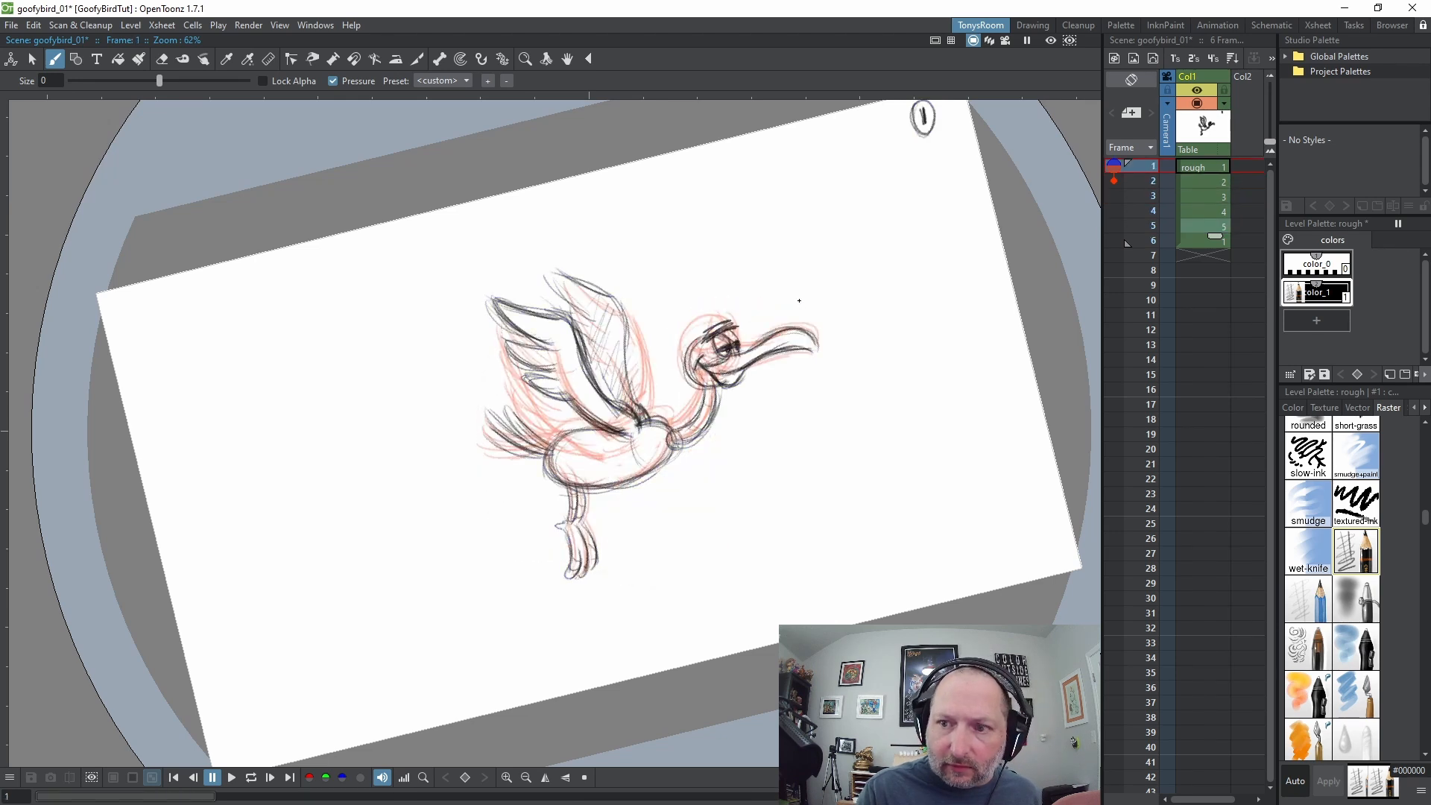
{"action": "key", "text": "period"}
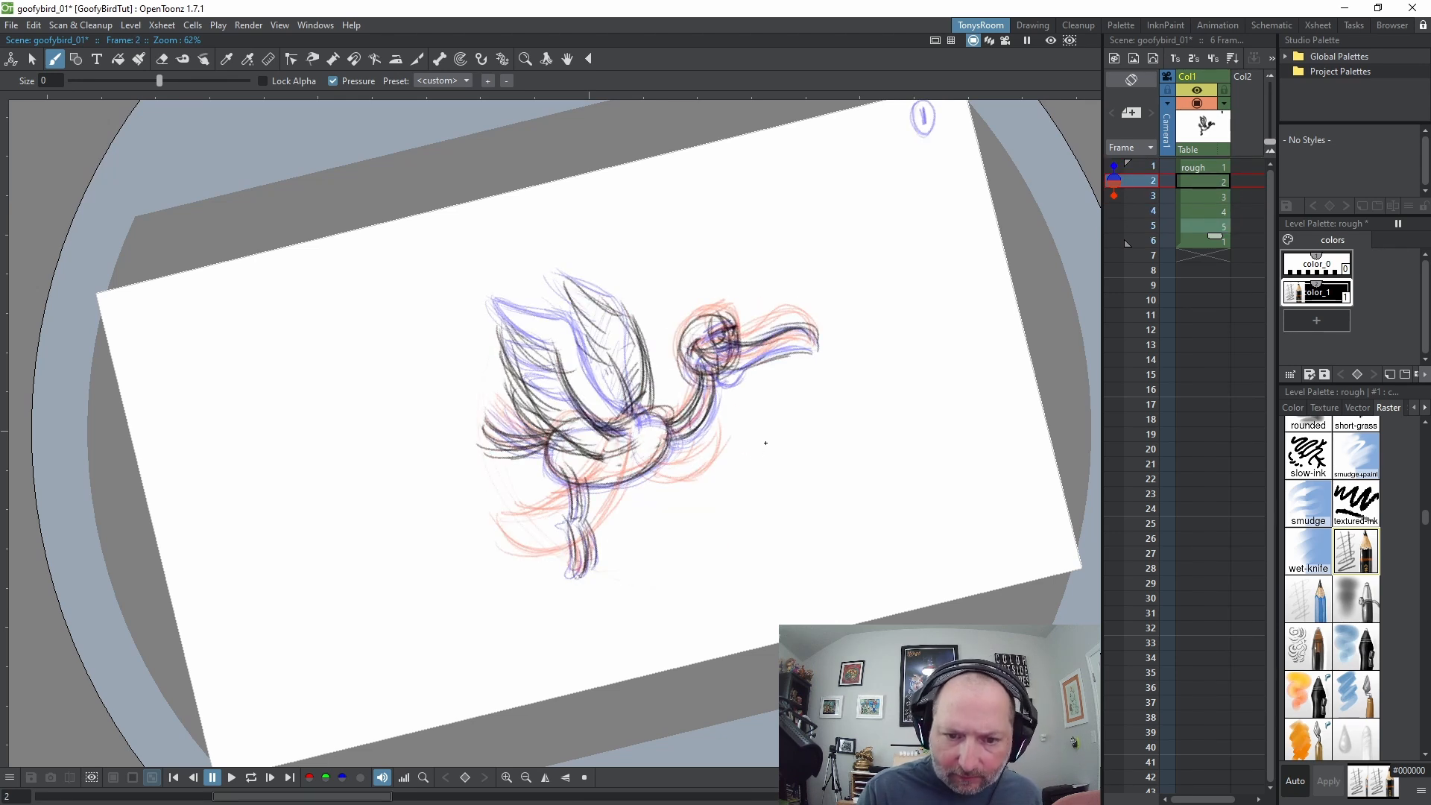
{"action": "key", "text": "s"}
{"action": "mouse_move", "coordinate": [716, 373]}
{"action": "left_mouse_down"}
{"action": "mouse_move", "coordinate": [744, 298]}
{"action": "mouse_move", "coordinate": [840, 378]}
{"action": "left_mouse_up"}
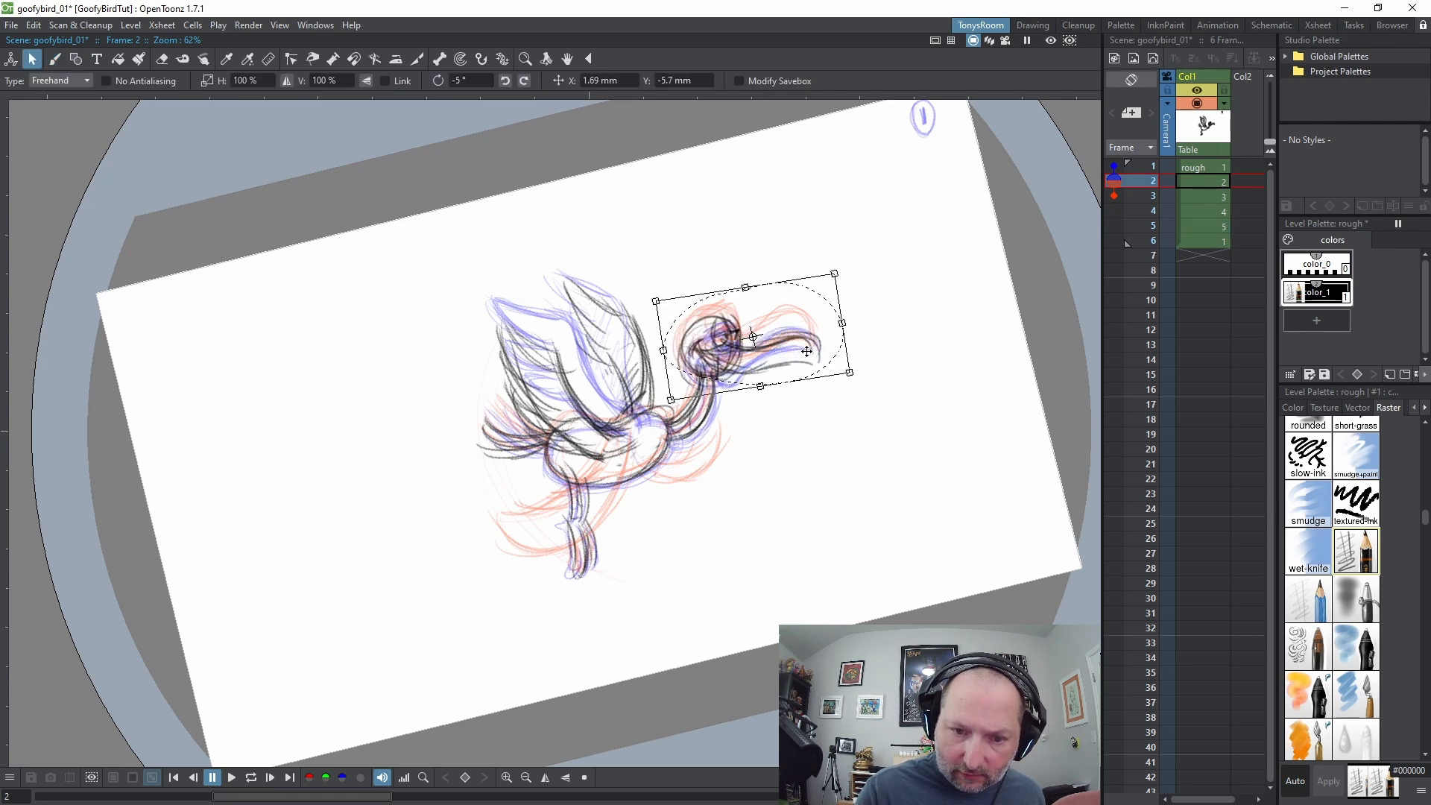
Lasso the head and beak on frame 3, then tilt the beak slightly downward and nudge the head into place
{"action": "left_click", "coordinate": [879, 346]}
{"action": "key", "text": "comma"}
{"action": "key", "text": "period"}
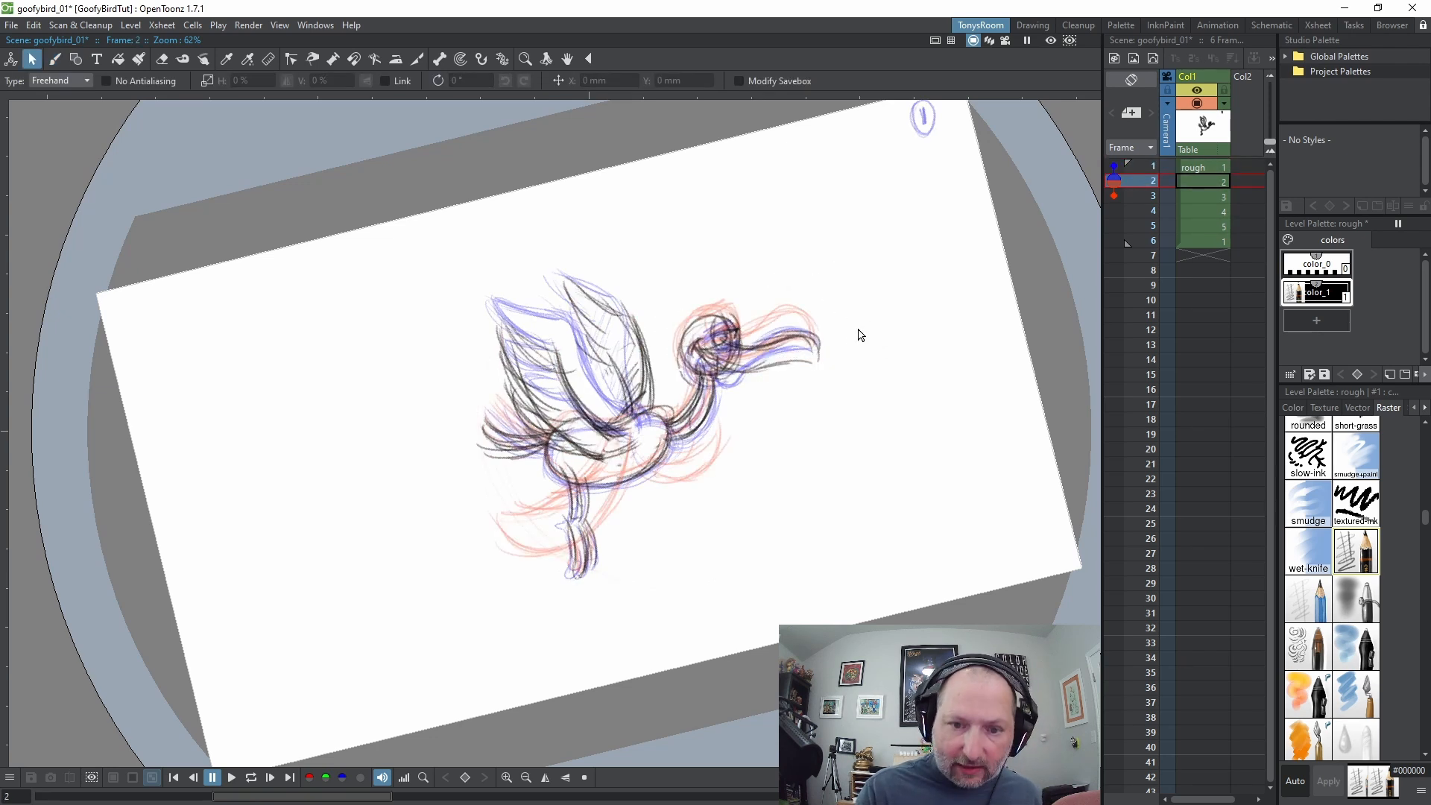
{"action": "key", "text": "period"}
{"action": "left_click_drag", "start_coordinate": [757, 310], "coordinate": [839, 288]}
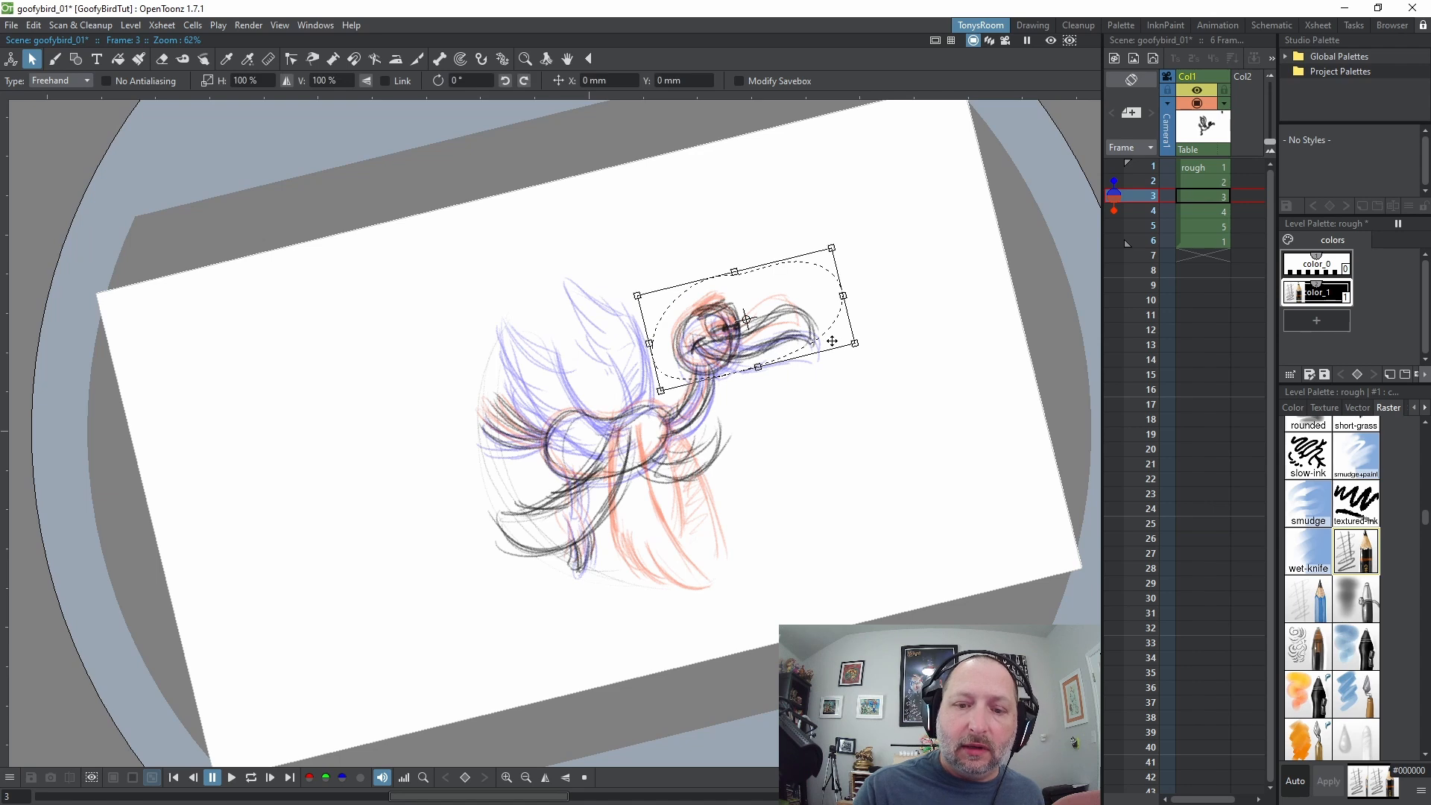
{"action": "mouse_move", "coordinate": [746, 319]}
{"action": "left_mouse_down"}
{"action": "mouse_move", "coordinate": [717, 328]}
{"action": "mouse_move", "coordinate": [746, 328]}
{"action": "left_mouse_up"}
{"action": "left_click_drag", "start_coordinate": [861, 354], "coordinate": [853, 353]}
{"action": "left_click_drag", "start_coordinate": [730, 330], "coordinate": [734, 332]}
Lasso the head and beak on frame 4, move the pivot onto the head, and rotate the selection slightly upward
{"action": "key", "text": "comma"}
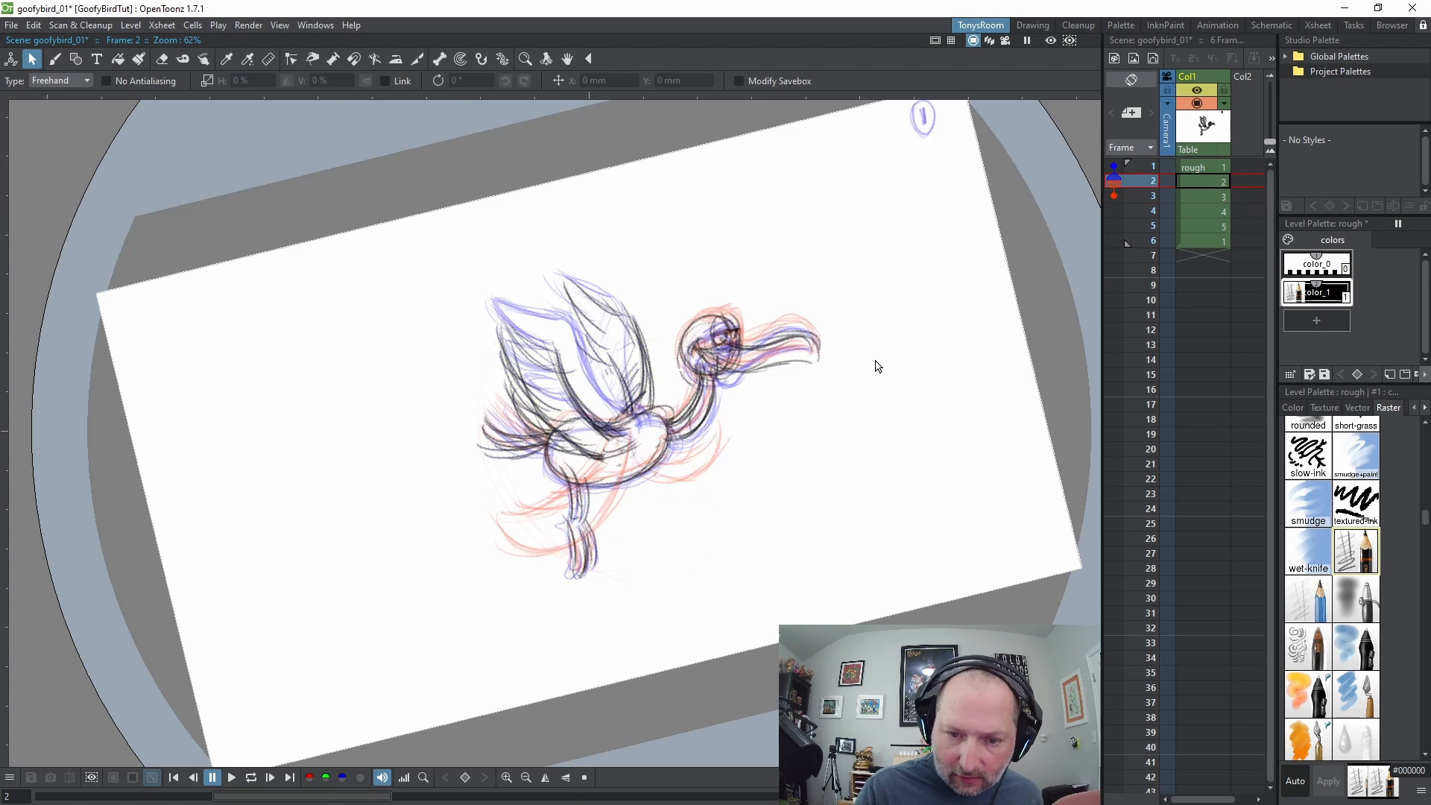
{"action": "key", "text": "period"}
{"action": "key", "text": "period"}
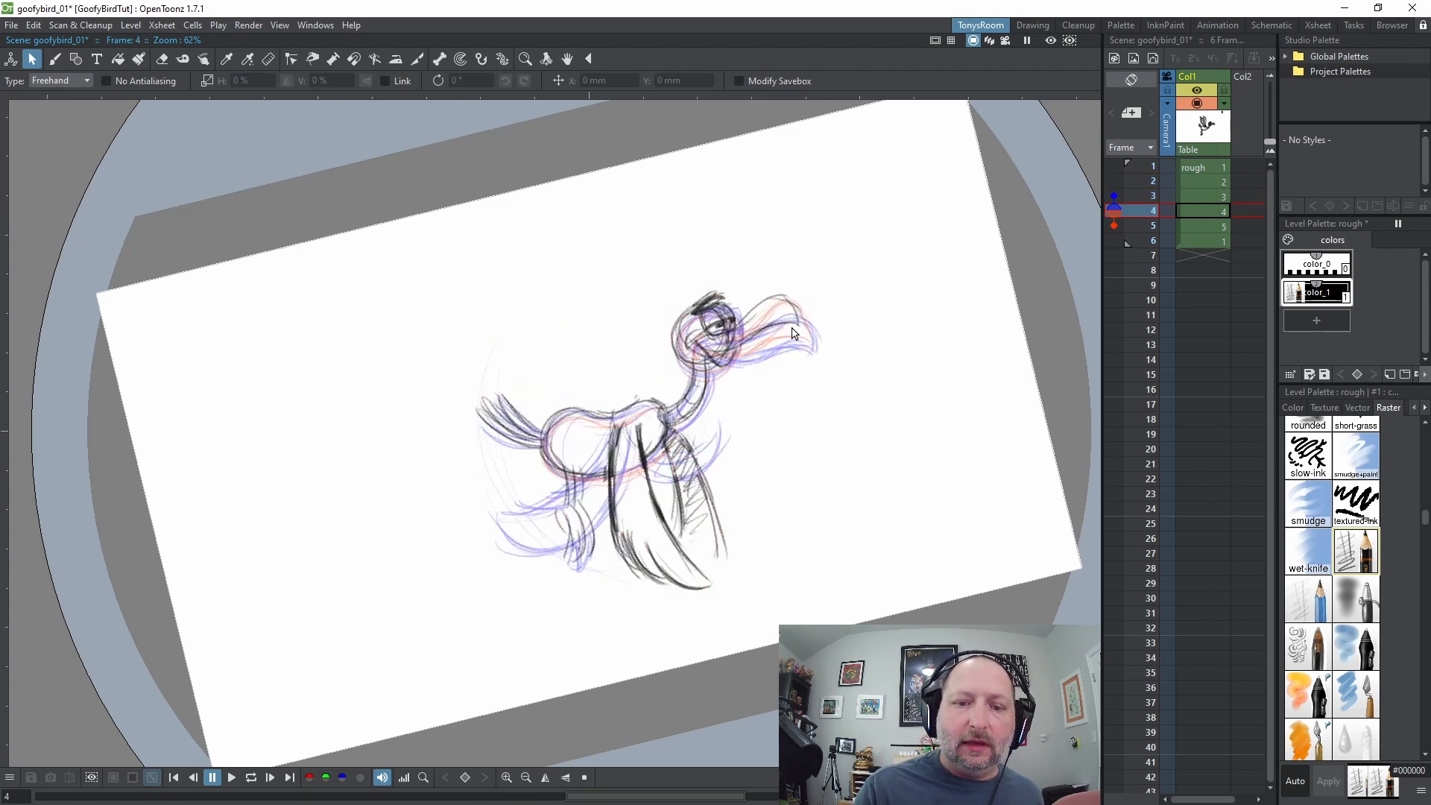
{"action": "mouse_move", "coordinate": [716, 263]}
{"action": "left_mouse_down"}
{"action": "mouse_move", "coordinate": [658, 344]}
{"action": "mouse_move", "coordinate": [738, 252]}
{"action": "left_mouse_up"}
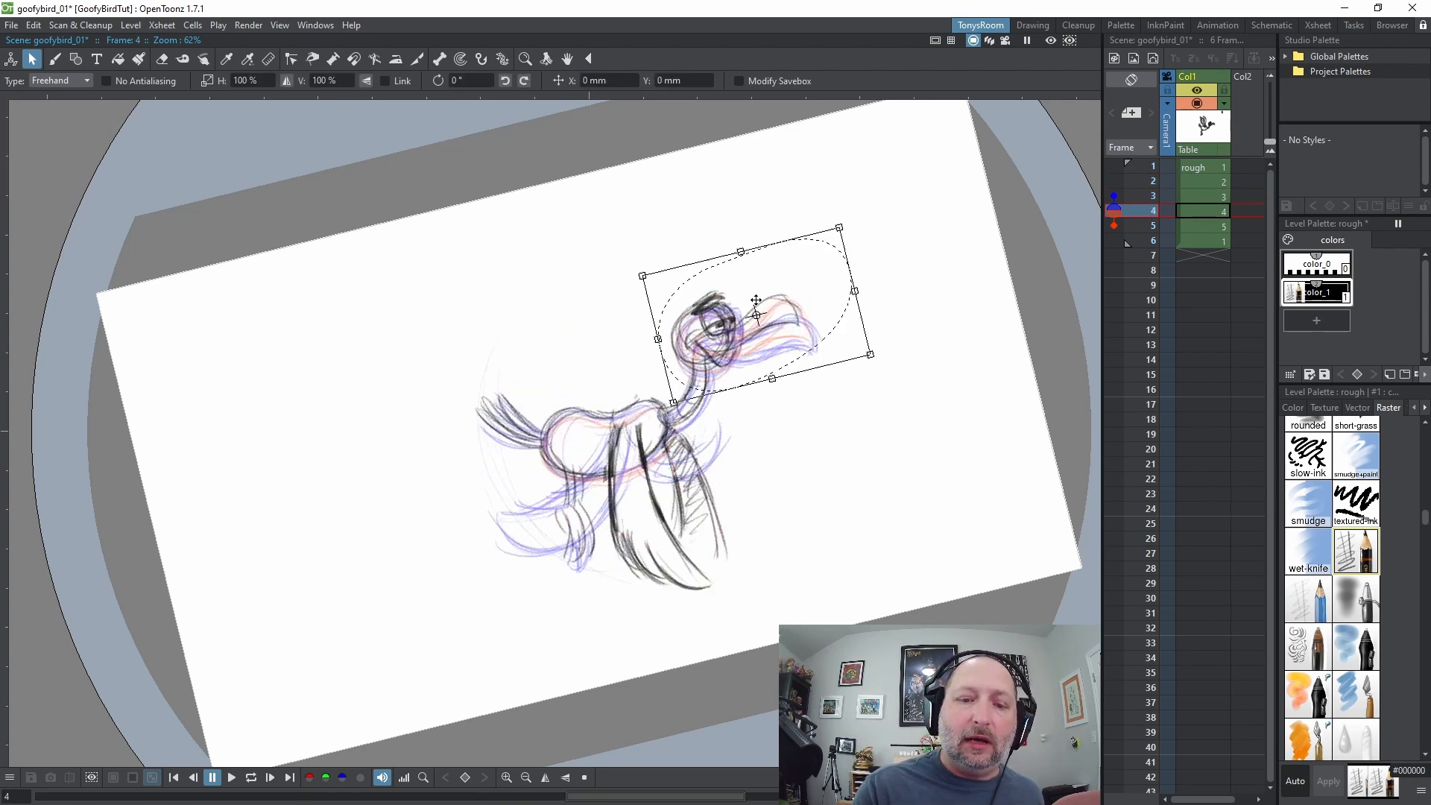
{"action": "left_click_drag", "start_coordinate": [755, 319], "coordinate": [705, 340]}
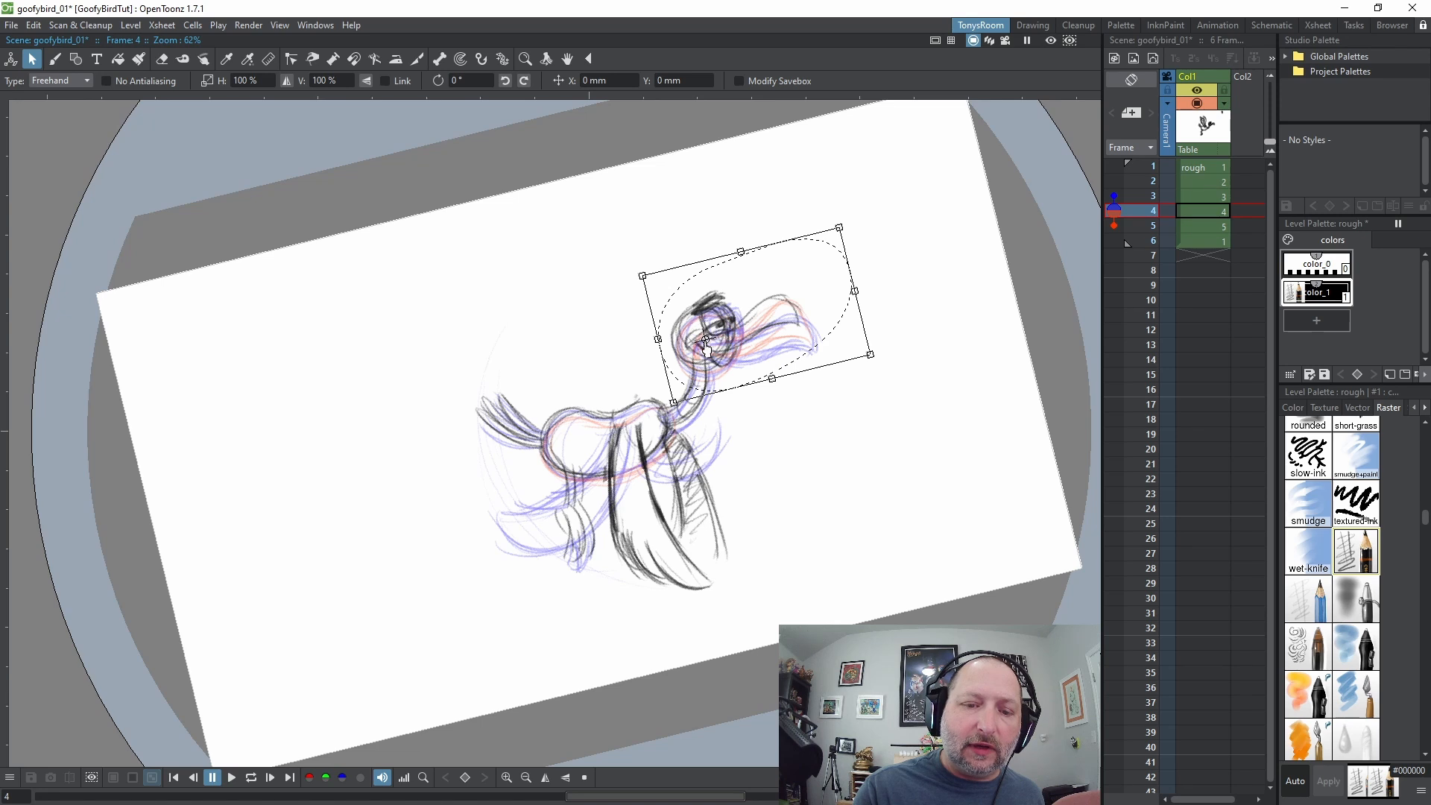
{"action": "left_click_drag", "start_coordinate": [874, 357], "coordinate": [881, 332]}
Lasso the head and beak on frame 5, shift them slightly, and rotate them by about 5.66° to raise the beak
{"action": "key", "text": "period"}
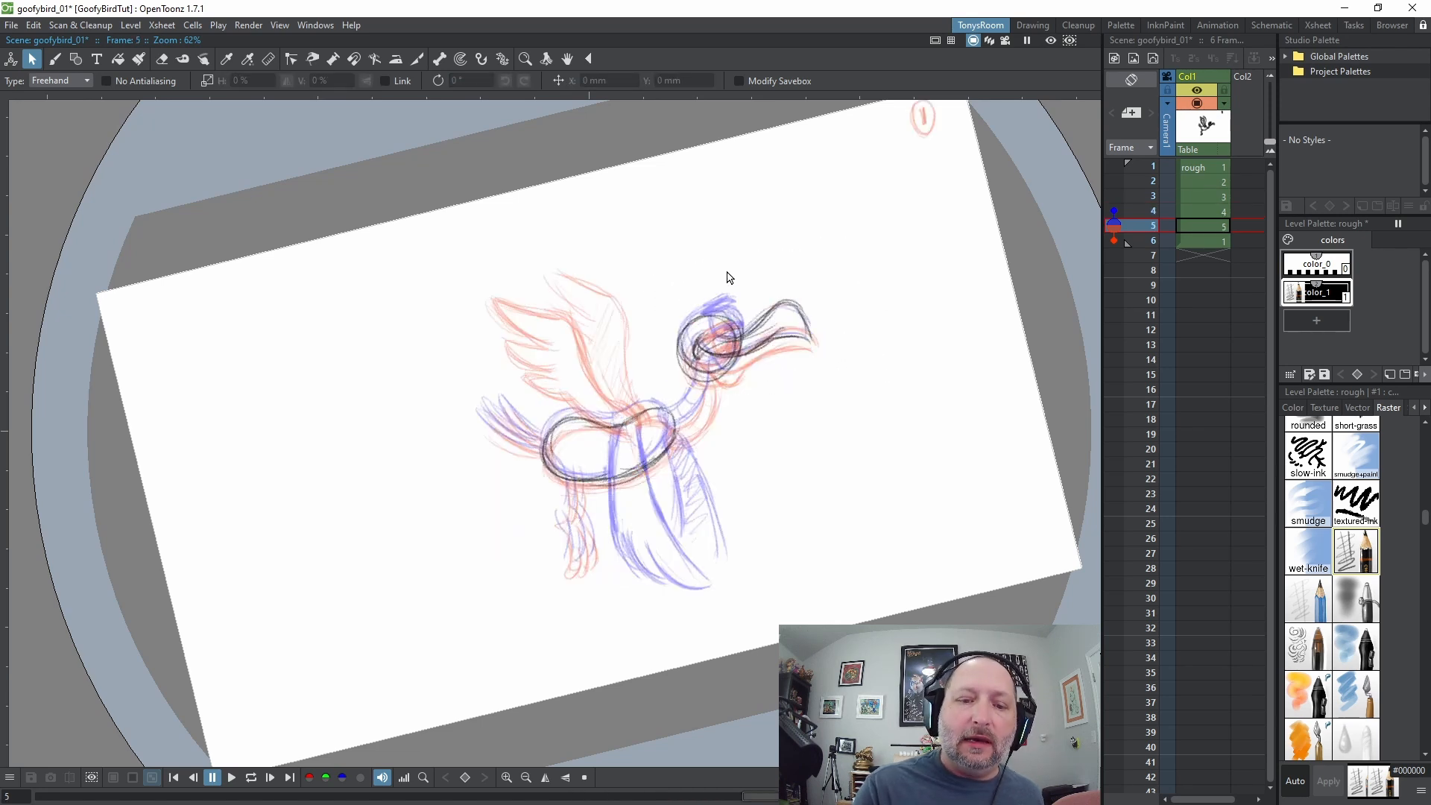
{"action": "mouse_move", "coordinate": [732, 278]}
{"action": "left_mouse_down"}
{"action": "mouse_move", "coordinate": [852, 322]}
{"action": "mouse_move", "coordinate": [745, 268]}
{"action": "left_mouse_up"}
{"action": "left_click_drag", "start_coordinate": [791, 318], "coordinate": [792, 310]}
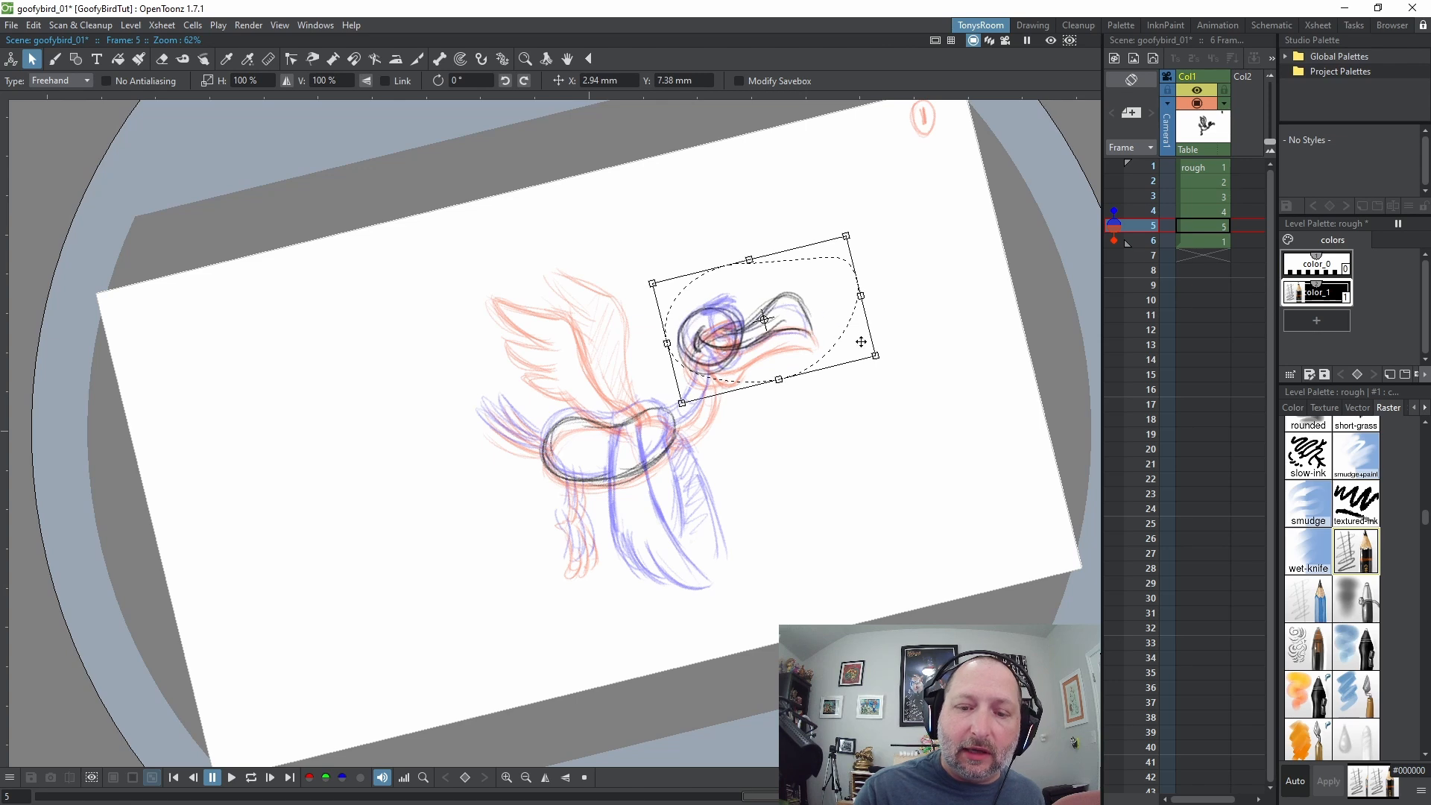
{"action": "left_click_drag", "start_coordinate": [879, 361], "coordinate": [824, 319]}
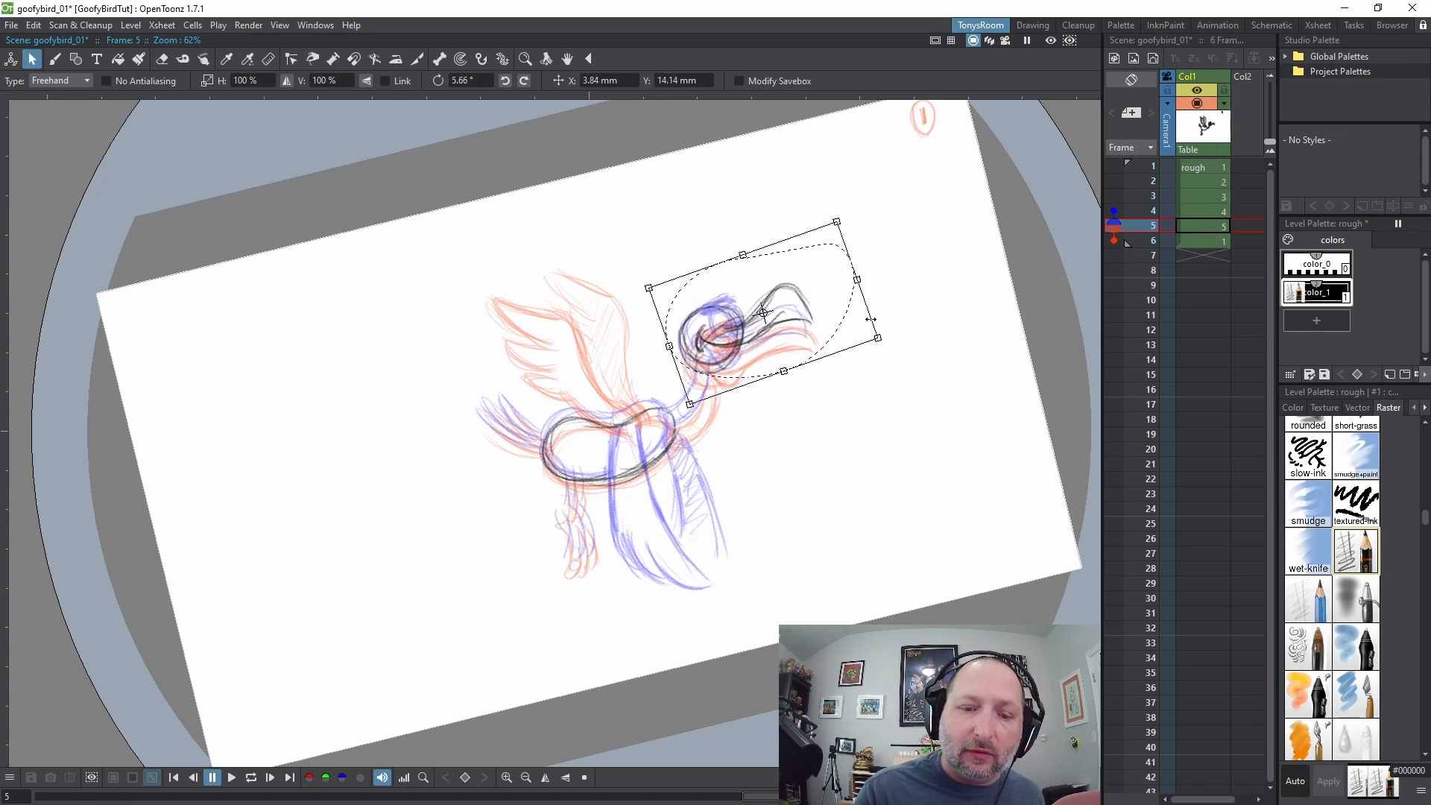
Flip back and forth through the frames to check the motion of the head and beak
{"action": "key", "text": "period"}
{"action": "key", "text": "comma"}
{"action": "key", "text": "comma"}
{"action": "key", "text": "comma"}
{"action": "key", "text": "comma"}
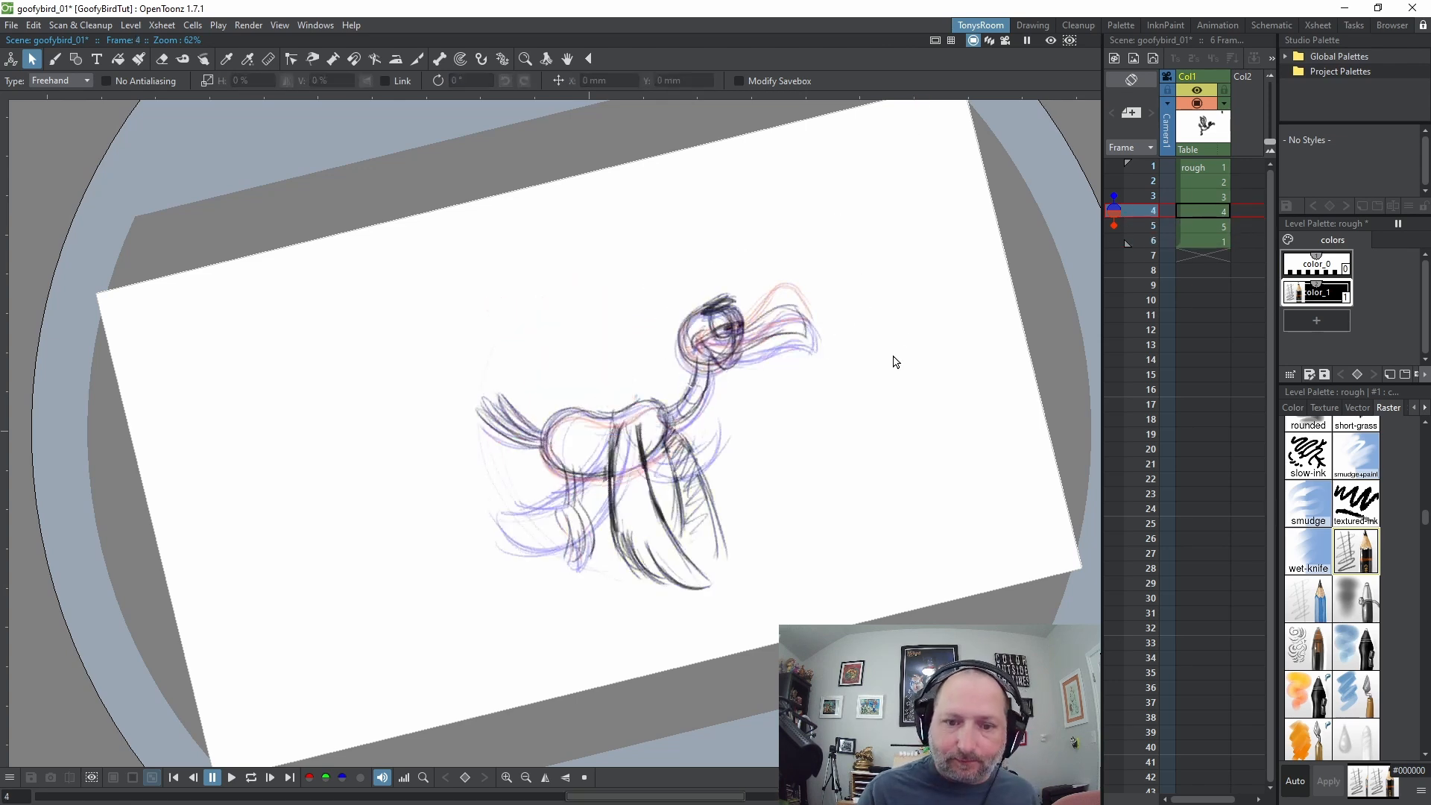
{"action": "key", "text": "period"}
{"action": "key", "text": "period"}
{"action": "key", "text": "period"}
{"action": "key", "text": "period"}
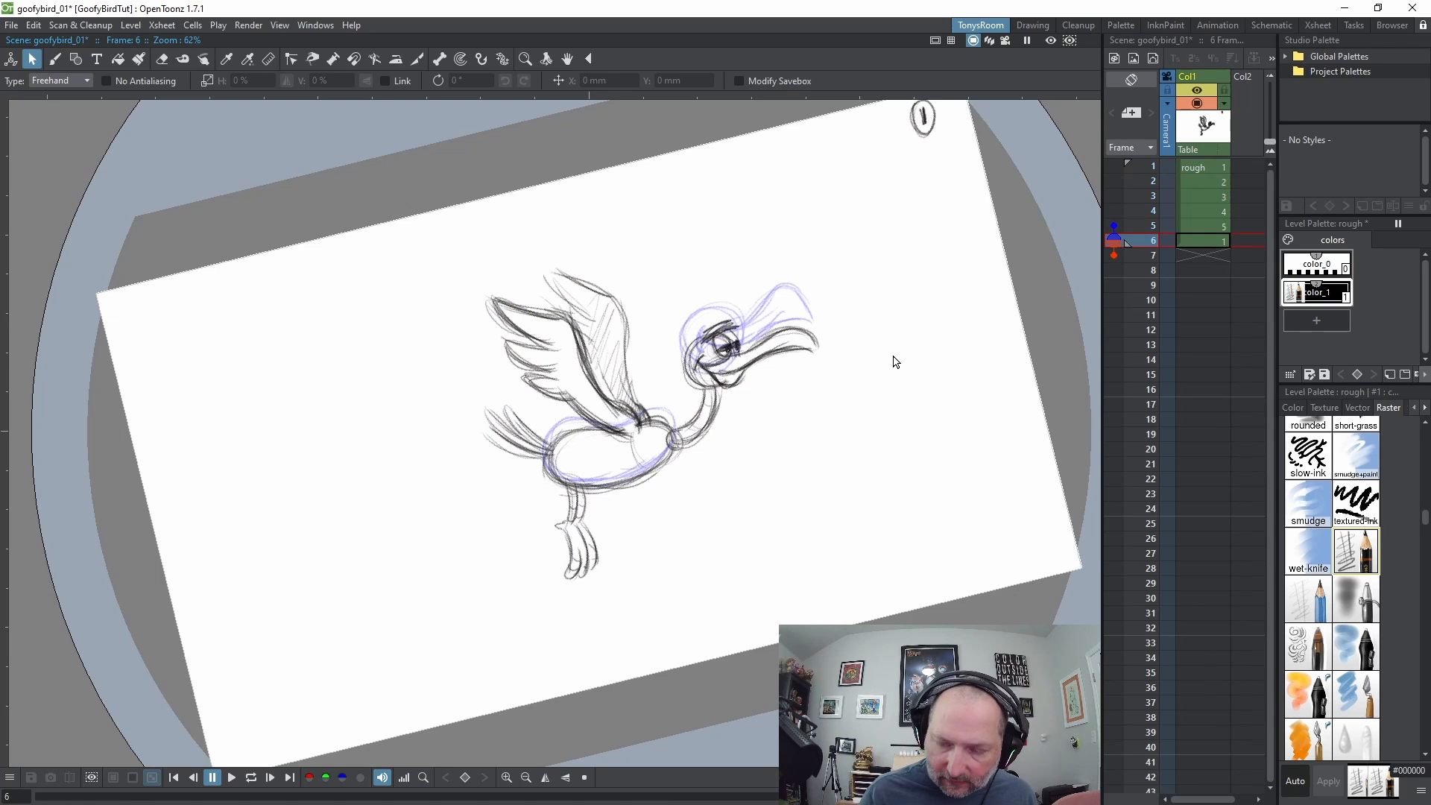
{"action": "key", "text": "comma"}
{"action": "key", "text": "comma"}
{"action": "key", "text": "period"}
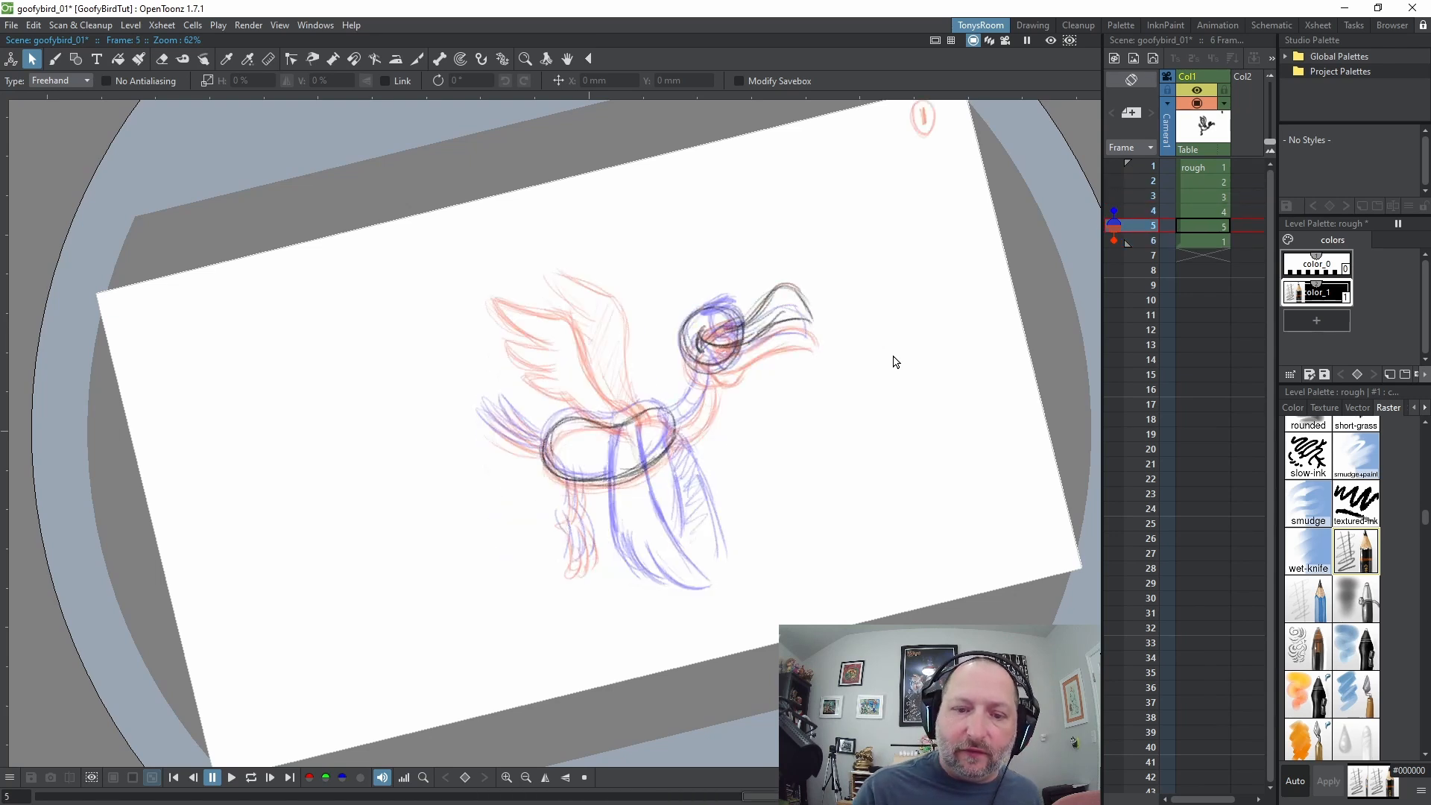
{"action": "key", "text": "comma"}
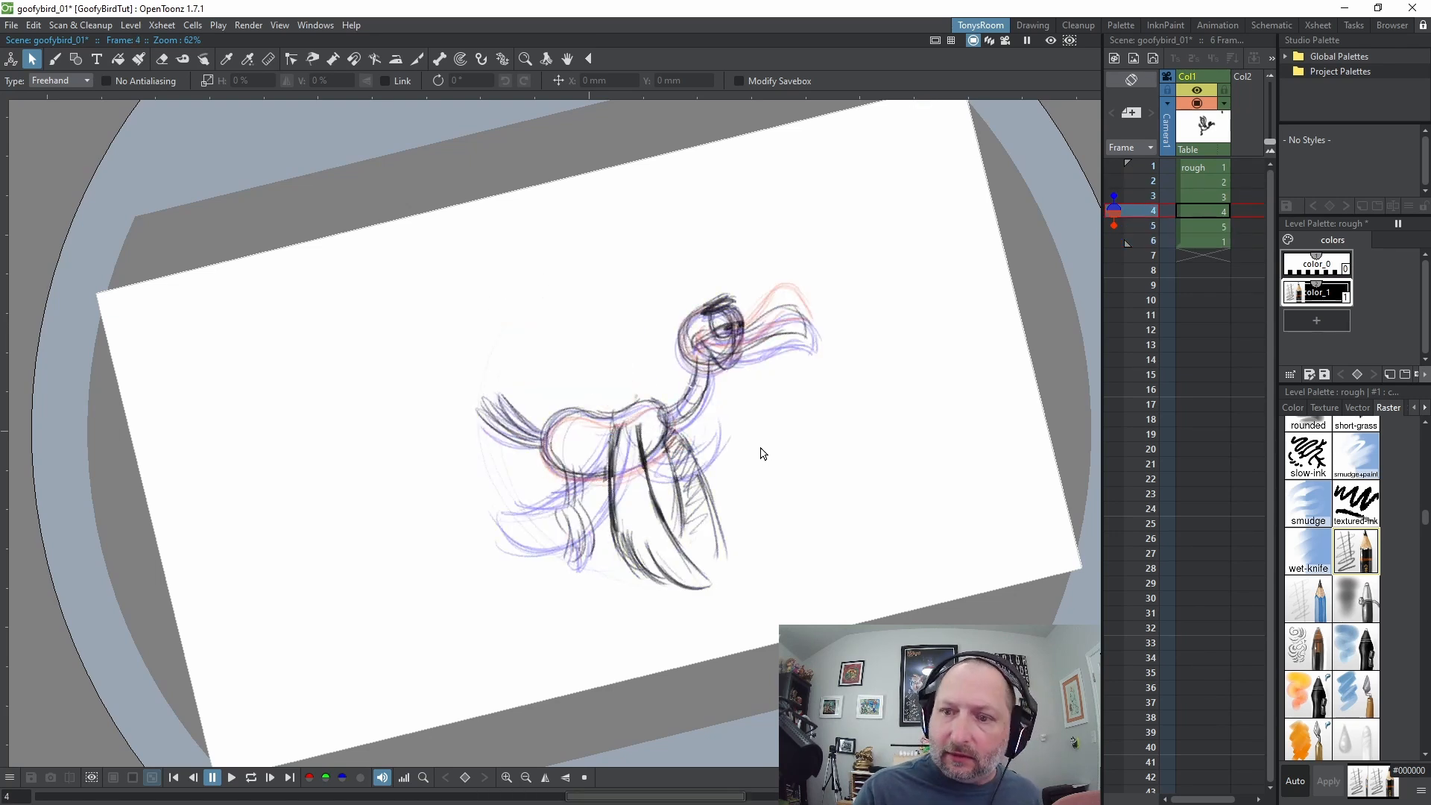
{"action": "key", "text": "period"}
Brush in the near wing on frame 5, sweeping from the shoulder across the body and down behind it
{"action": "key", "text": "b"}
{"action": "key", "text": "comma"}
{"action": "key", "text": "period"}
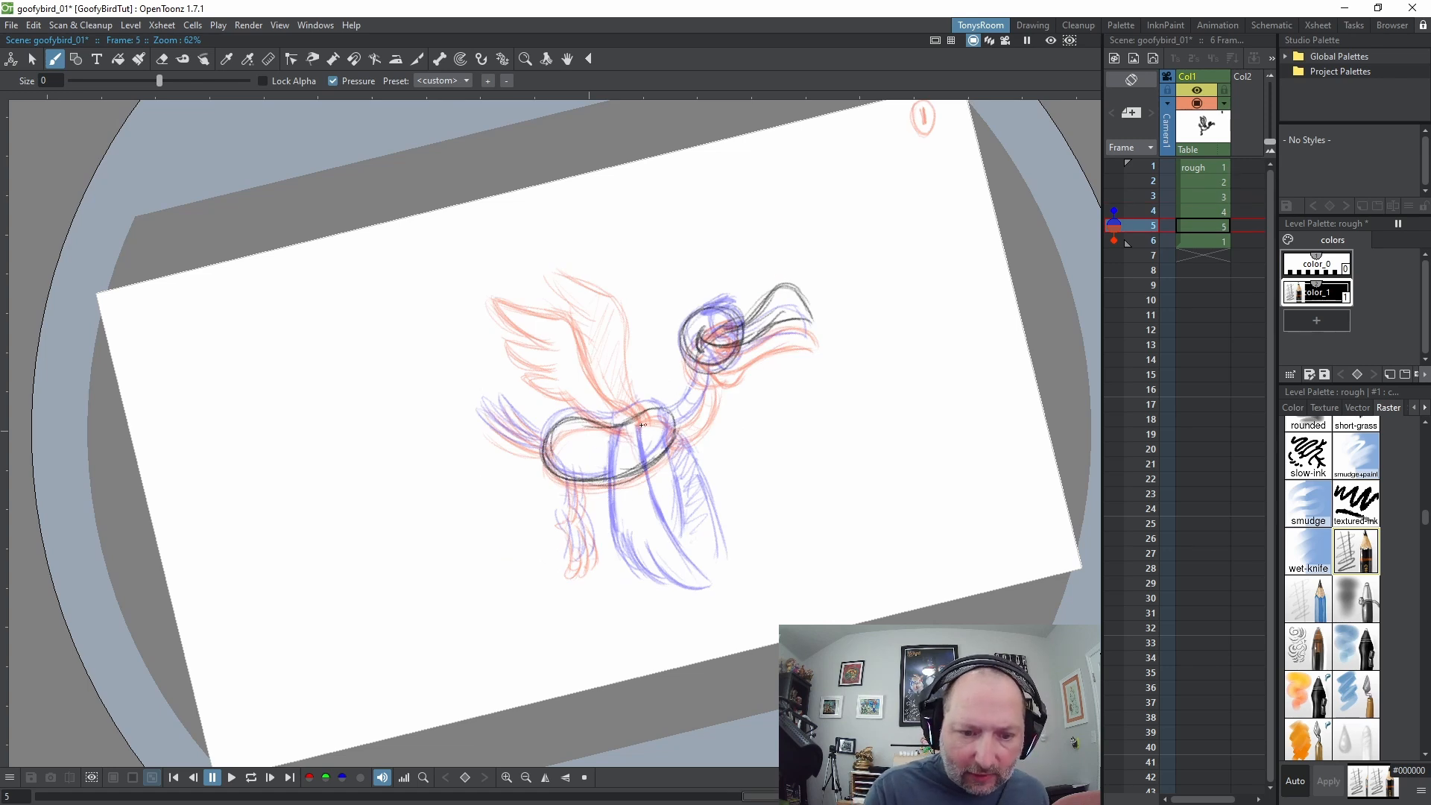
{"action": "mouse_move", "coordinate": [644, 425]}
{"action": "left_mouse_down"}
{"action": "mouse_move", "coordinate": [592, 502]}
{"action": "mouse_move", "coordinate": [566, 532]}
{"action": "left_mouse_up"}
{"action": "left_click_drag", "start_coordinate": [585, 461], "coordinate": [564, 534]}
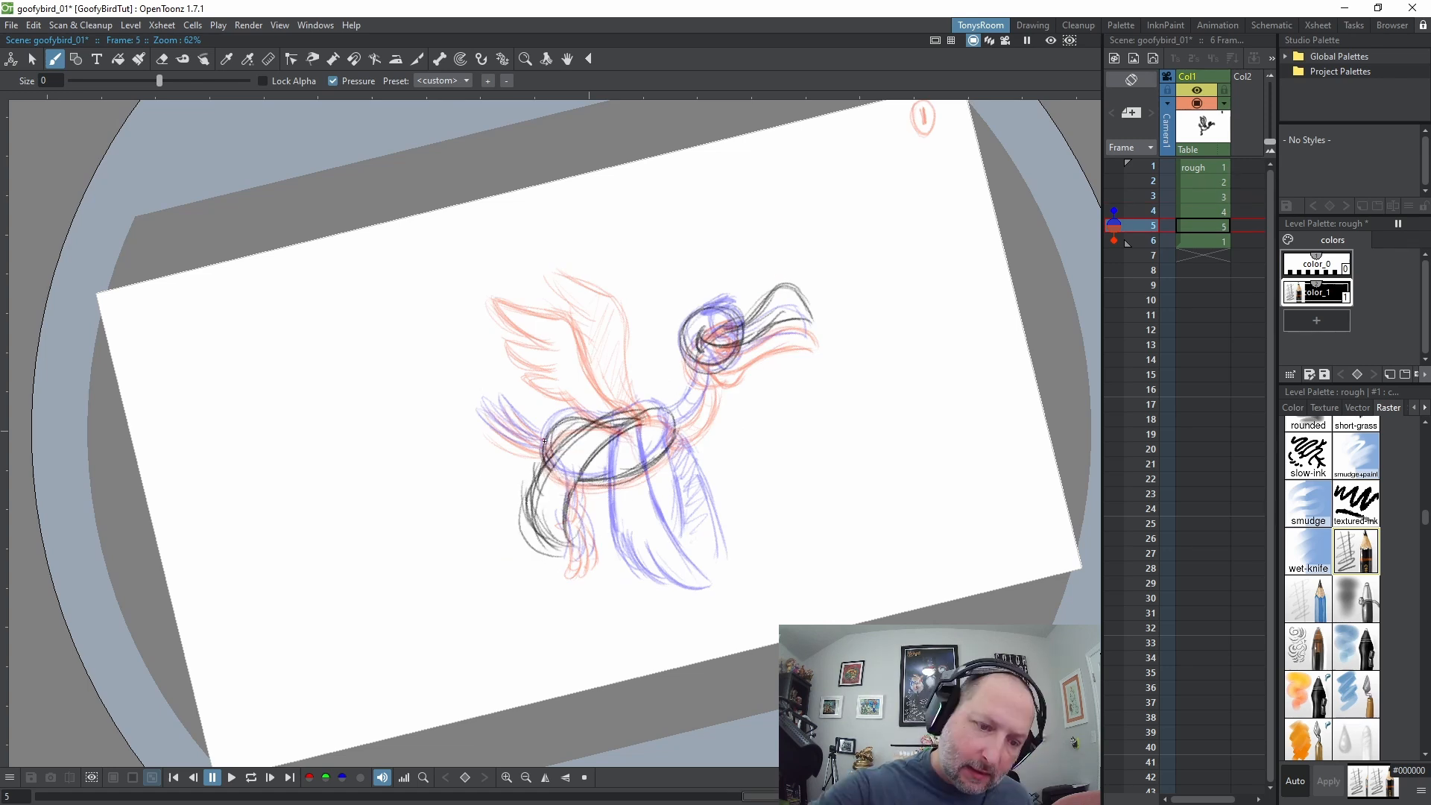
Sketch the tail feathers and the dangling leg and foot on frame 5 between the onion-skinned poses
{"action": "mouse_move", "coordinate": [546, 444]}
{"action": "left_mouse_down"}
{"action": "mouse_move", "coordinate": [507, 386]}
{"action": "mouse_move", "coordinate": [496, 412]}
{"action": "left_mouse_up"}
{"action": "left_click_drag", "start_coordinate": [552, 448], "coordinate": [511, 430]}
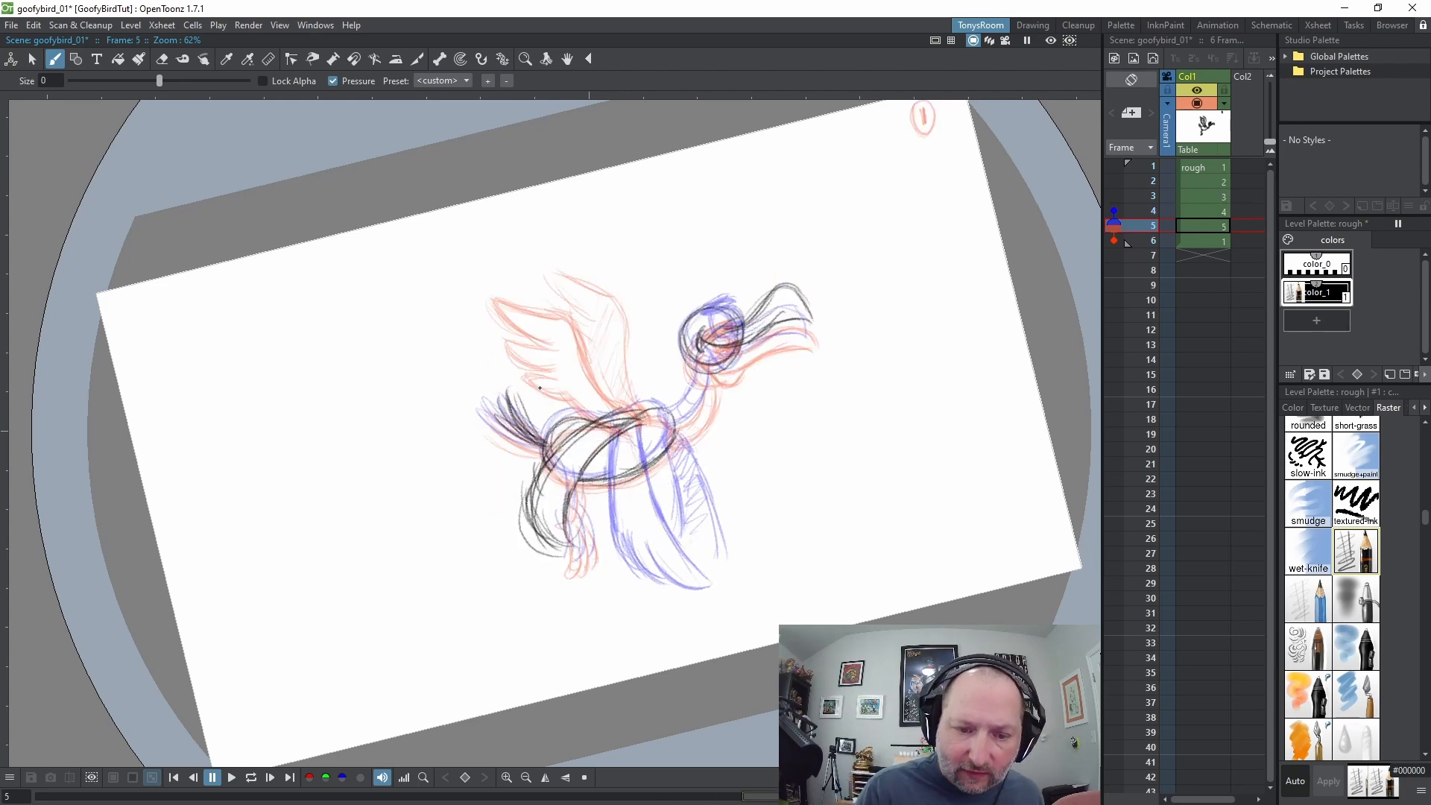
{"action": "mouse_move", "coordinate": [575, 564]}
{"action": "left_mouse_down"}
{"action": "mouse_move", "coordinate": [562, 510]}
{"action": "mouse_move", "coordinate": [569, 566]}
{"action": "mouse_move", "coordinate": [582, 532]}
{"action": "mouse_move", "coordinate": [583, 559]}
{"action": "mouse_move", "coordinate": [591, 546]}
{"action": "mouse_move", "coordinate": [578, 477]}
{"action": "left_mouse_up"}
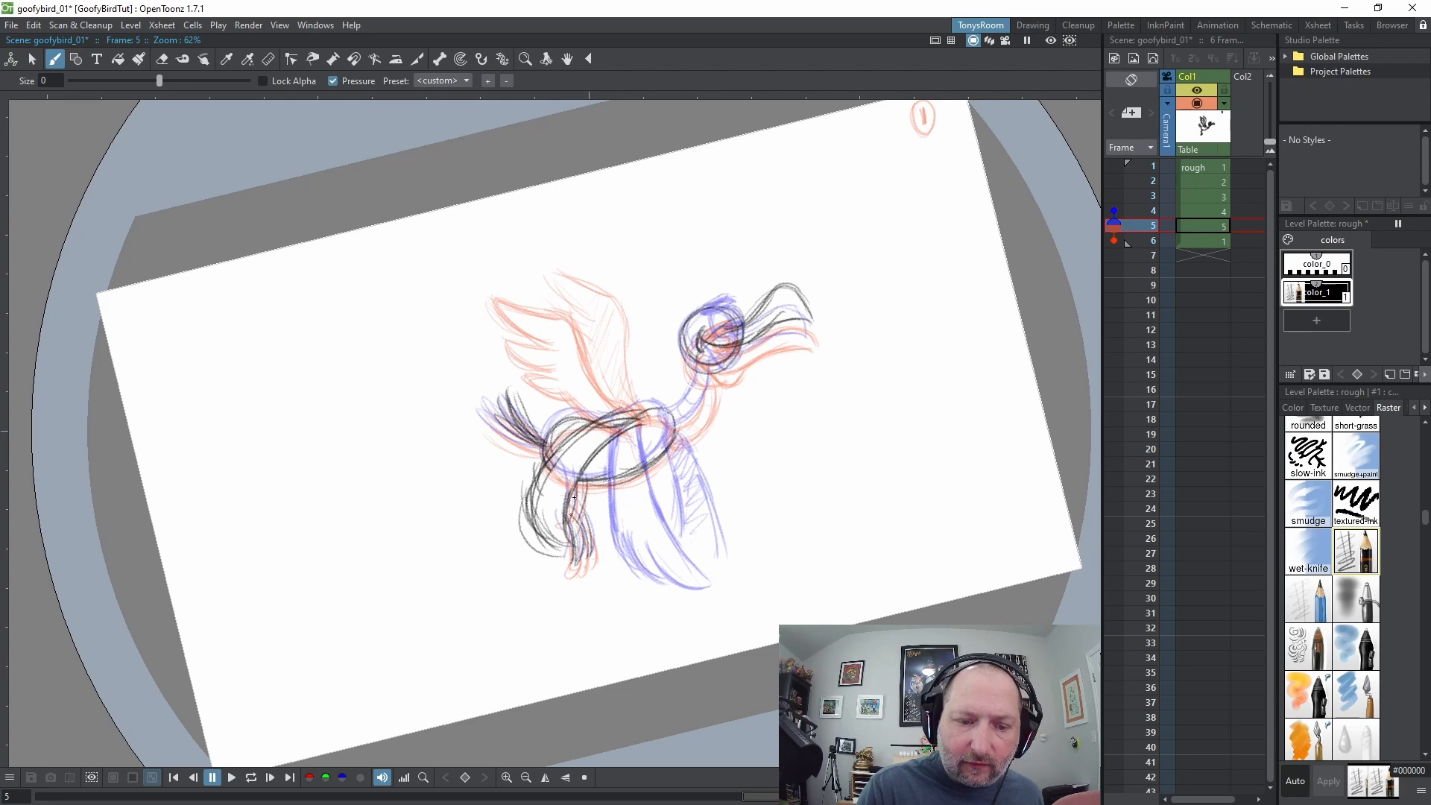
{"action": "key", "text": "Up"}
{"action": "key", "text": "Down"}
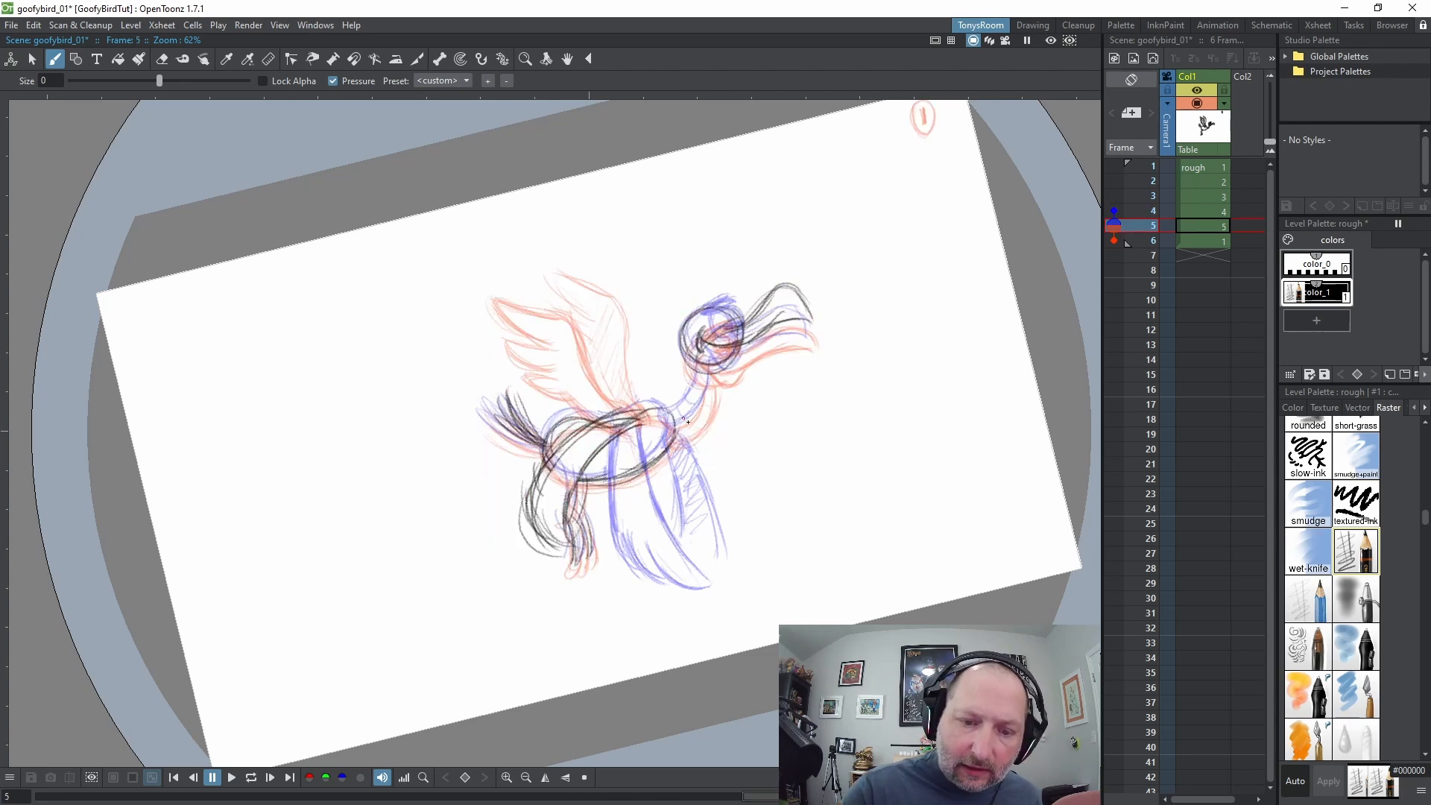
Draw the curved neck on frame 5, joining the front of the body to the head
{"action": "mouse_move", "coordinate": [659, 419]}
{"action": "left_mouse_down"}
{"action": "mouse_move", "coordinate": [700, 352]}
{"action": "mouse_move", "coordinate": [675, 416]}
{"action": "mouse_move", "coordinate": [658, 413]}
{"action": "mouse_move", "coordinate": [698, 363]}
{"action": "left_mouse_up"}
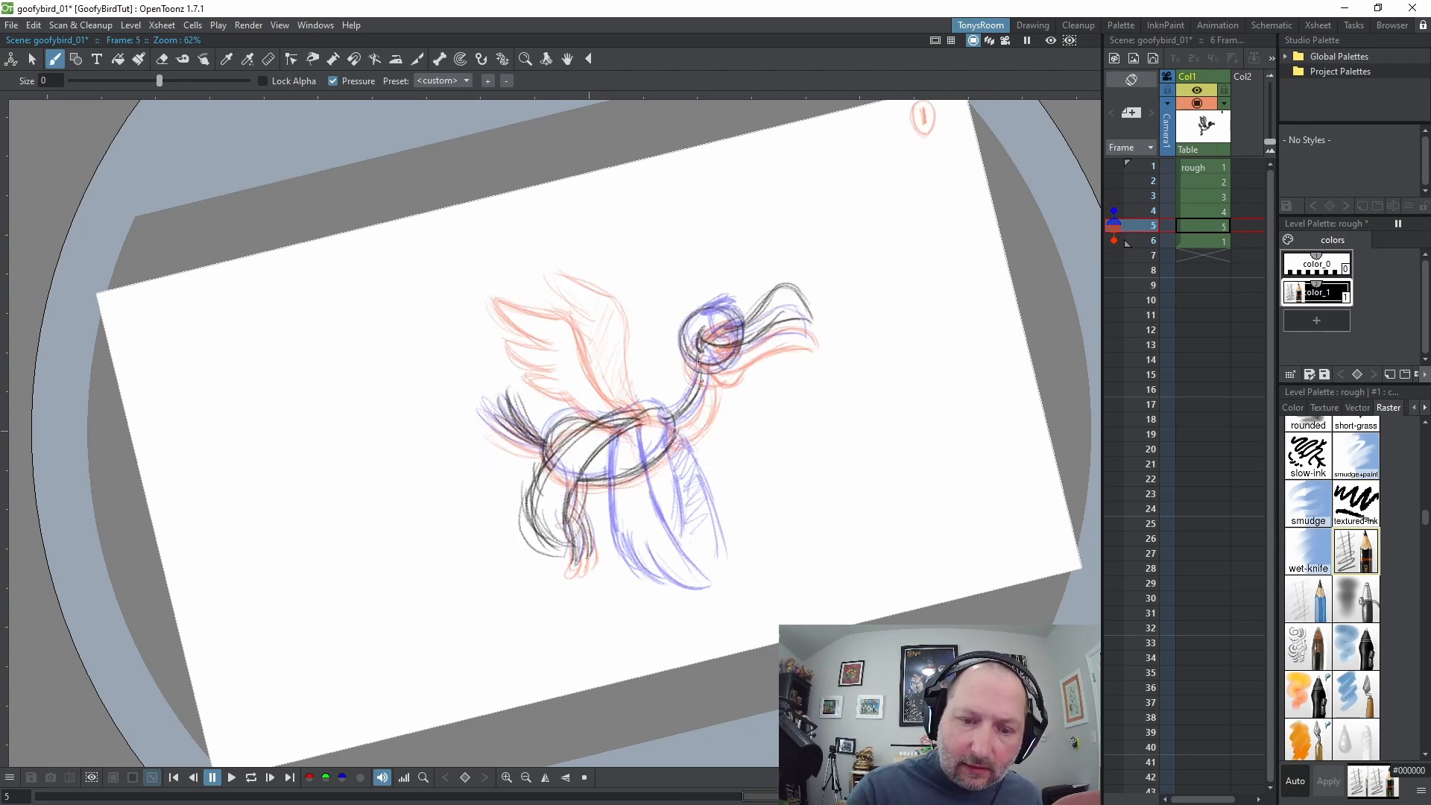
{"action": "mouse_move", "coordinate": [679, 426]}
{"action": "left_mouse_down"}
{"action": "mouse_move", "coordinate": [700, 414]}
{"action": "mouse_move", "coordinate": [713, 355]}
{"action": "mouse_move", "coordinate": [712, 388]}
{"action": "left_mouse_up"}
{"action": "left_click_drag", "start_coordinate": [714, 350], "coordinate": [688, 427]}
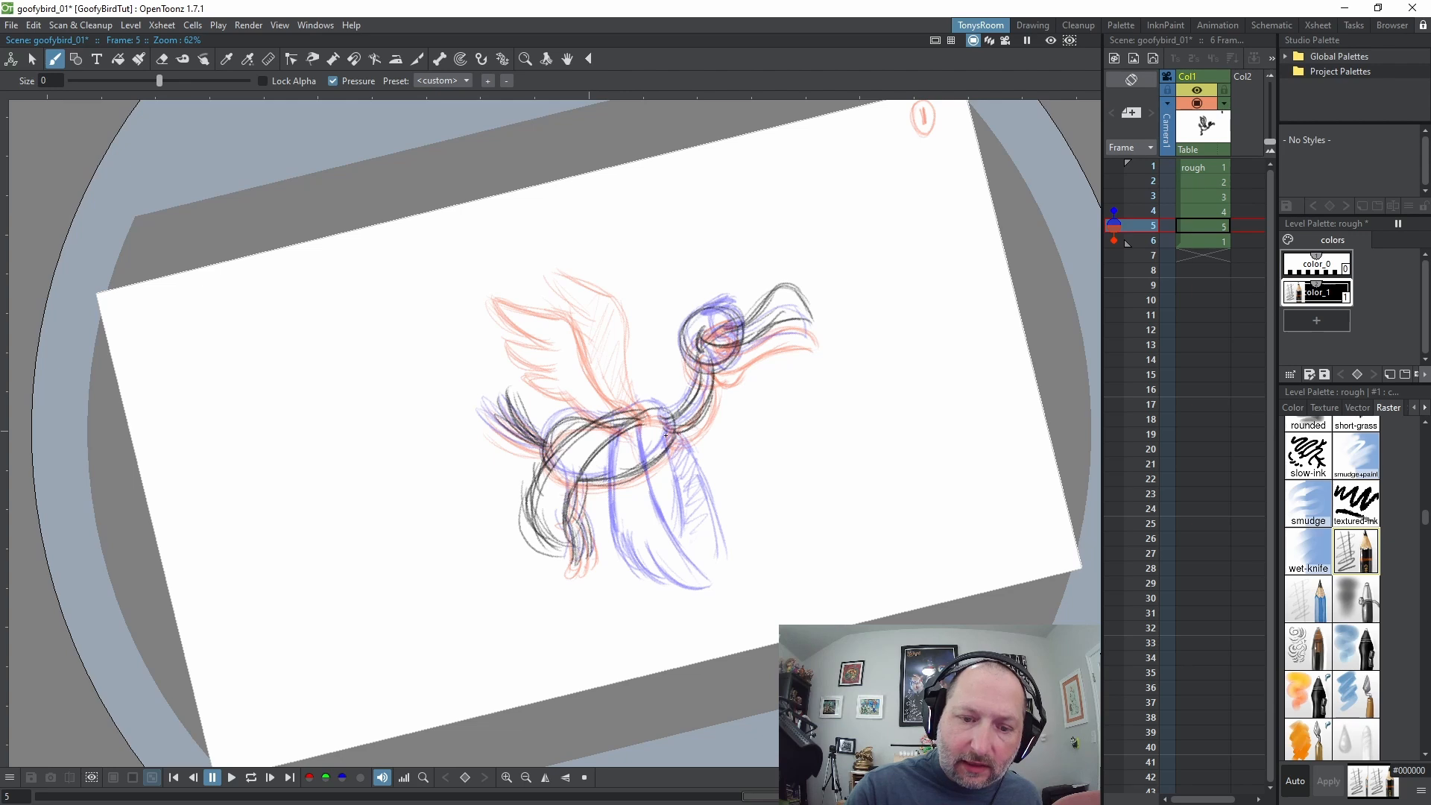
{"action": "key", "text": "Up"}
{"action": "key", "text": "Down"}
{"action": "key", "text": "Down"}
{"action": "key", "text": "Up"}
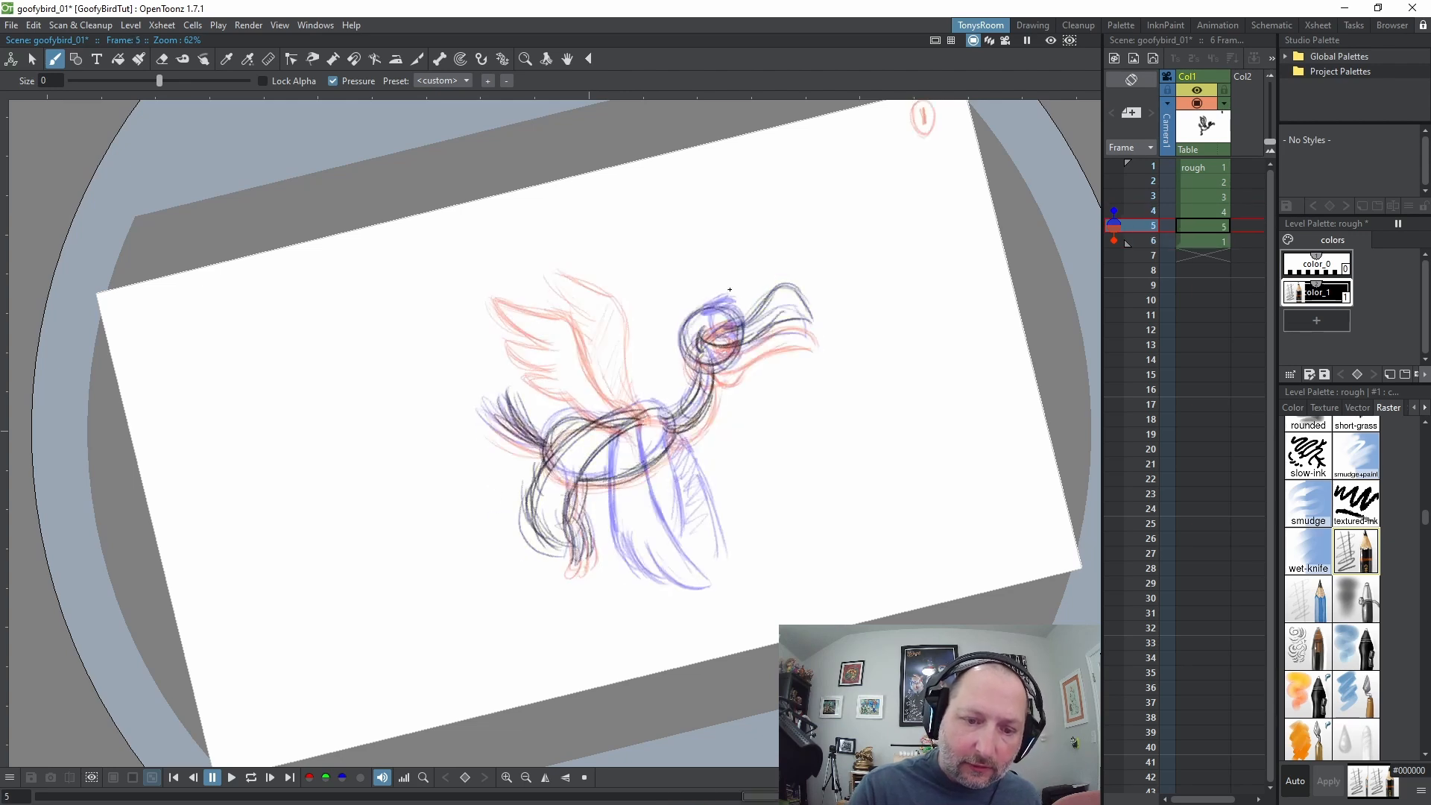
Sketch the far wing on frame 5, curving down in front of the chest, with feather tips and light hatching
{"action": "key", "text": "Up"}
{"action": "key", "text": "Down"}
{"action": "mouse_move", "coordinate": [676, 419]}
{"action": "left_mouse_down"}
{"action": "mouse_move", "coordinate": [711, 484]}
{"action": "mouse_move", "coordinate": [700, 439]}
{"action": "mouse_move", "coordinate": [699, 507]}
{"action": "mouse_move", "coordinate": [704, 479]}
{"action": "mouse_move", "coordinate": [692, 520]}
{"action": "left_mouse_up"}
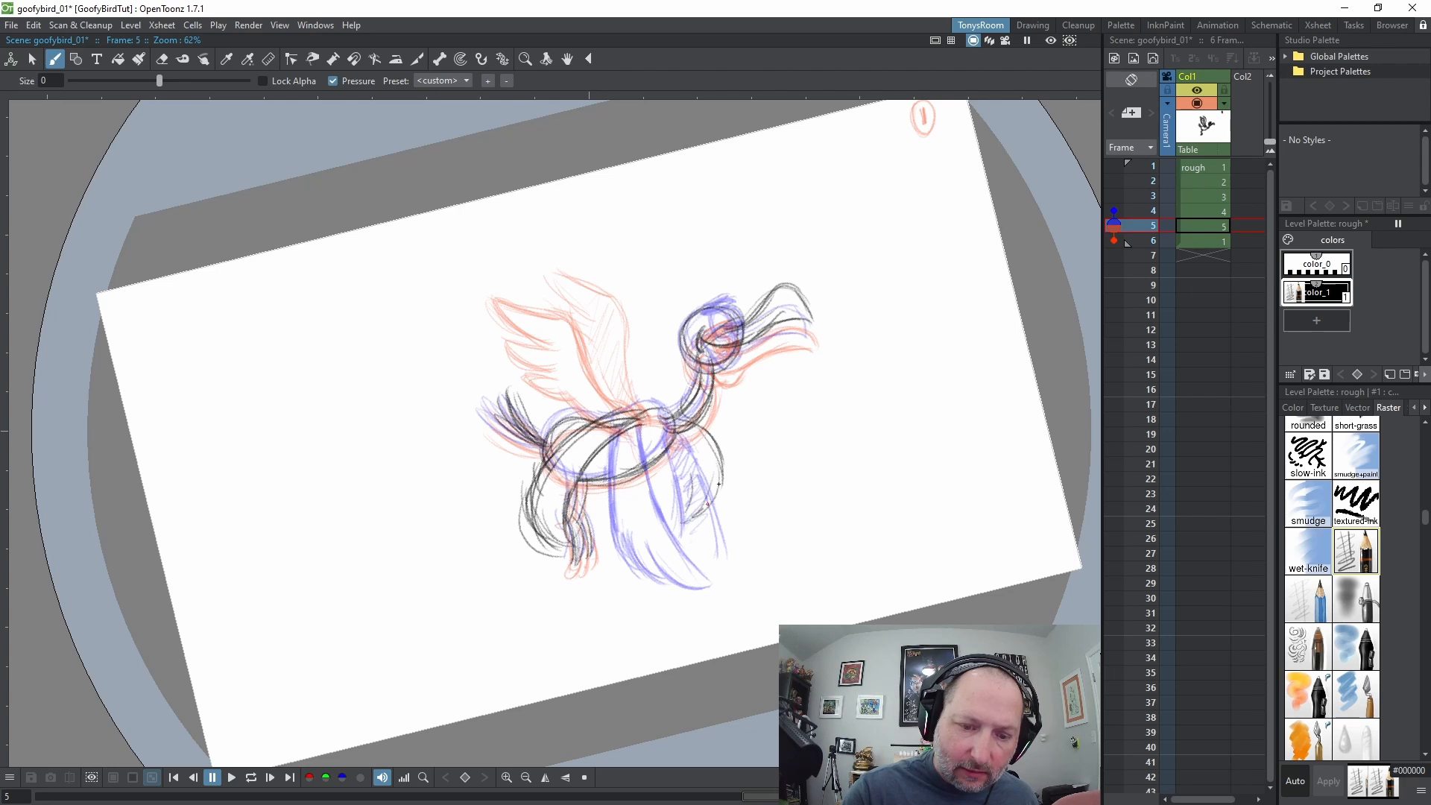
{"action": "mouse_move", "coordinate": [723, 469]}
{"action": "left_mouse_down"}
{"action": "mouse_move", "coordinate": [703, 510]}
{"action": "mouse_move", "coordinate": [668, 511]}
{"action": "left_mouse_up"}
{"action": "mouse_move", "coordinate": [677, 457]}
{"action": "left_mouse_down"}
{"action": "mouse_move", "coordinate": [667, 492]}
{"action": "mouse_move", "coordinate": [692, 475]}
{"action": "left_mouse_up"}
{"action": "left_click_drag", "start_coordinate": [694, 517], "coordinate": [717, 469]}
{"action": "mouse_move", "coordinate": [675, 449]}
{"action": "left_mouse_down"}
{"action": "mouse_move", "coordinate": [685, 495]}
{"action": "mouse_move", "coordinate": [677, 448]}
{"action": "mouse_move", "coordinate": [700, 434]}
{"action": "left_mouse_up"}
{"action": "left_click_drag", "start_coordinate": [679, 440], "coordinate": [711, 468]}
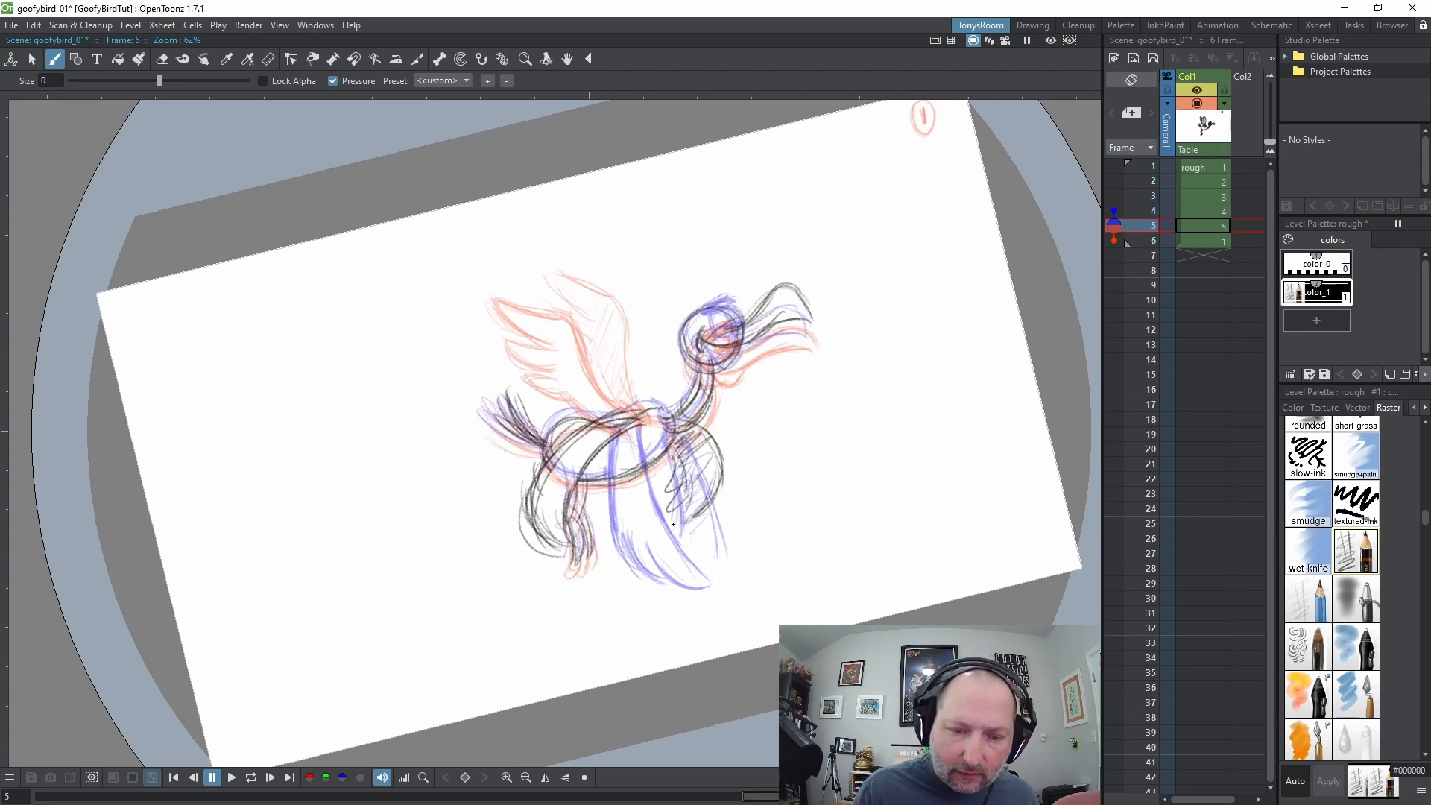
Reinforce the near wing's inner edge and the body outline on frame 5
{"action": "left_click_drag", "start_coordinate": [592, 453], "coordinate": [572, 512]}
{"action": "mouse_move", "coordinate": [582, 480]}
{"action": "left_mouse_down"}
{"action": "mouse_move", "coordinate": [631, 475]}
{"action": "mouse_move", "coordinate": [670, 437]}
{"action": "mouse_move", "coordinate": [656, 459]}
{"action": "left_mouse_up"}
{"action": "mouse_move", "coordinate": [641, 419]}
{"action": "left_mouse_down"}
{"action": "mouse_move", "coordinate": [652, 457]}
{"action": "mouse_move", "coordinate": [674, 430]}
{"action": "left_mouse_up"}
{"action": "key", "text": "comma"}
{"action": "key", "text": "period"}
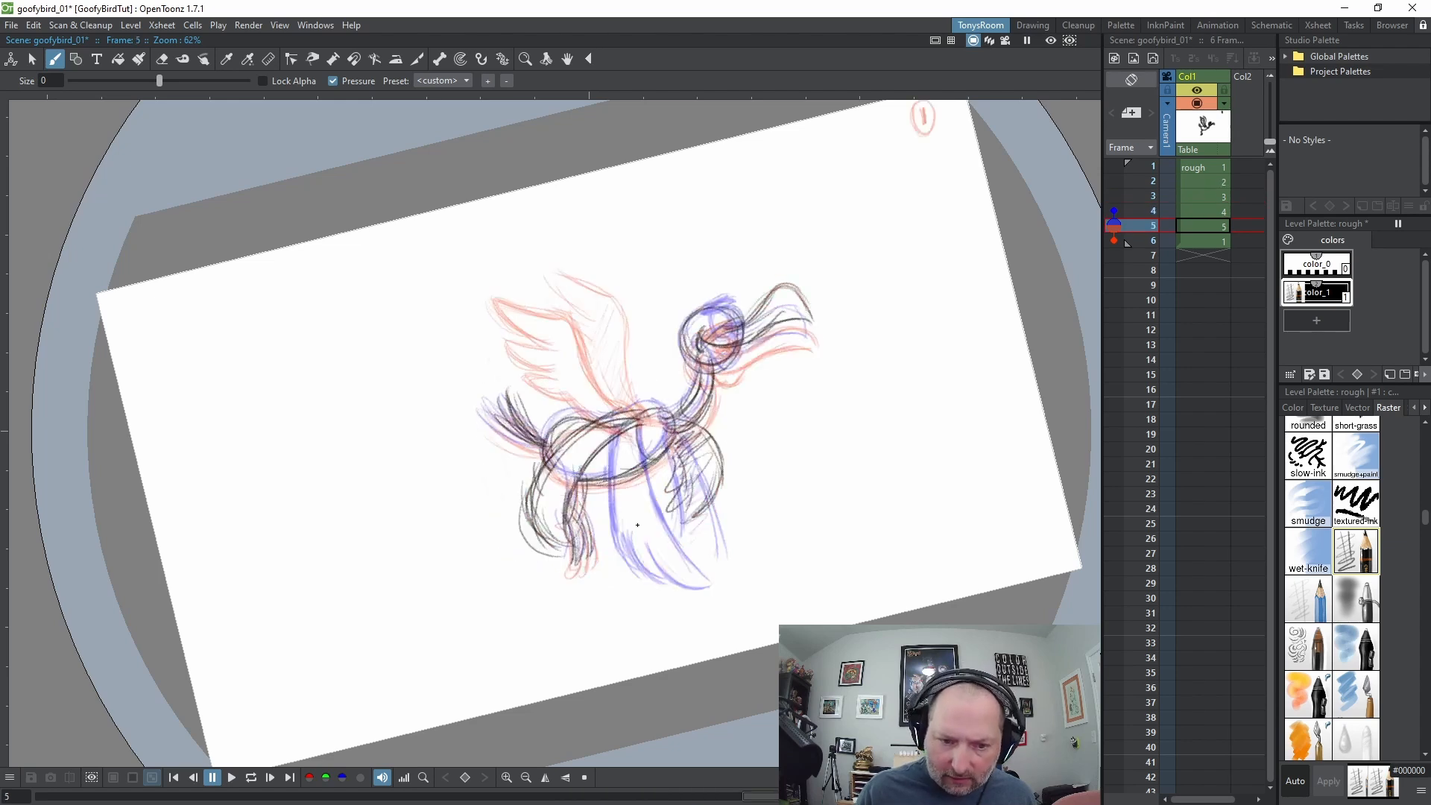
Insert a cell at frame 6, before the repeated drawing 1, and create a new blank drawing in it
{"action": "key", "text": "apostrophe"}
{"action": "key", "text": "period"}
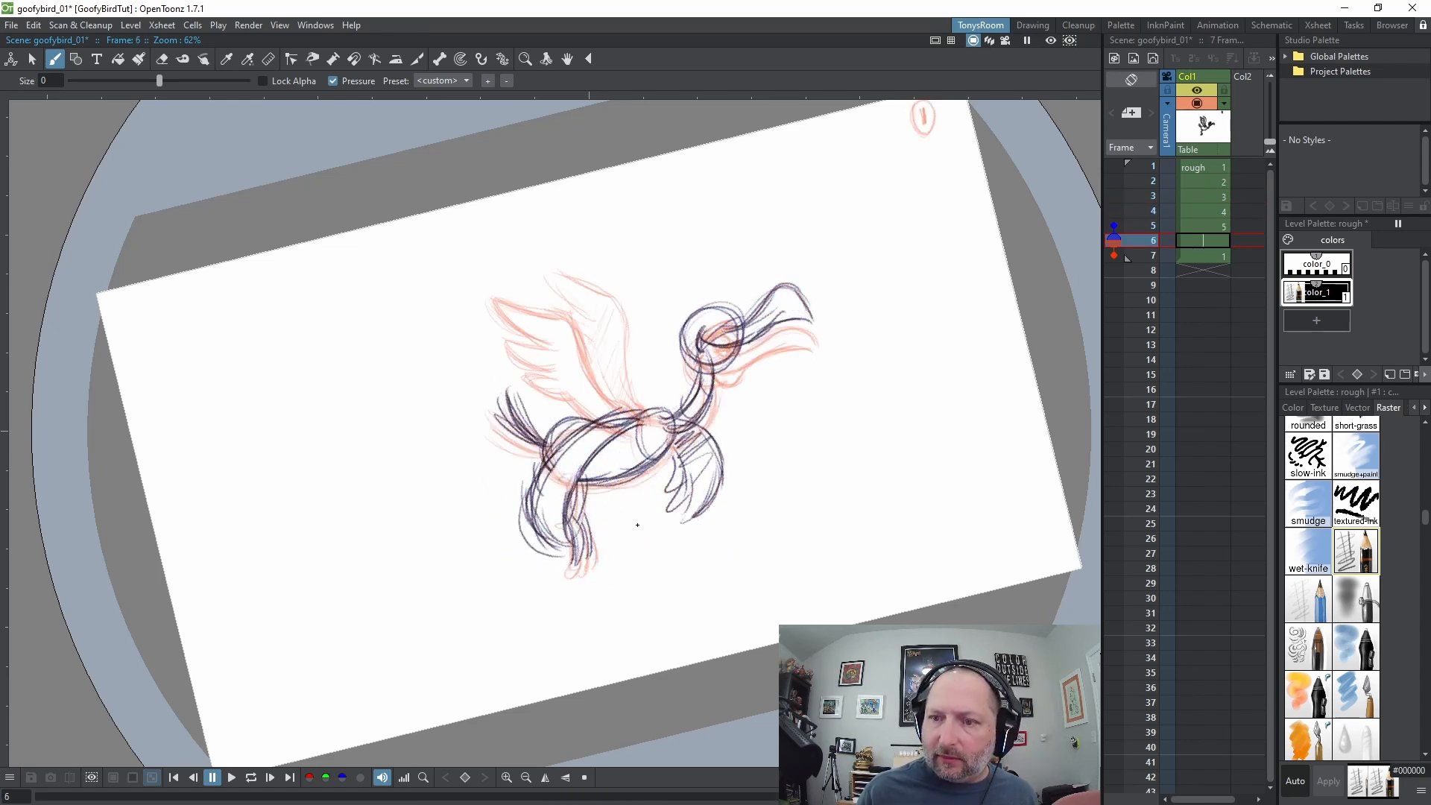
{"action": "key", "text": "alt+d"}
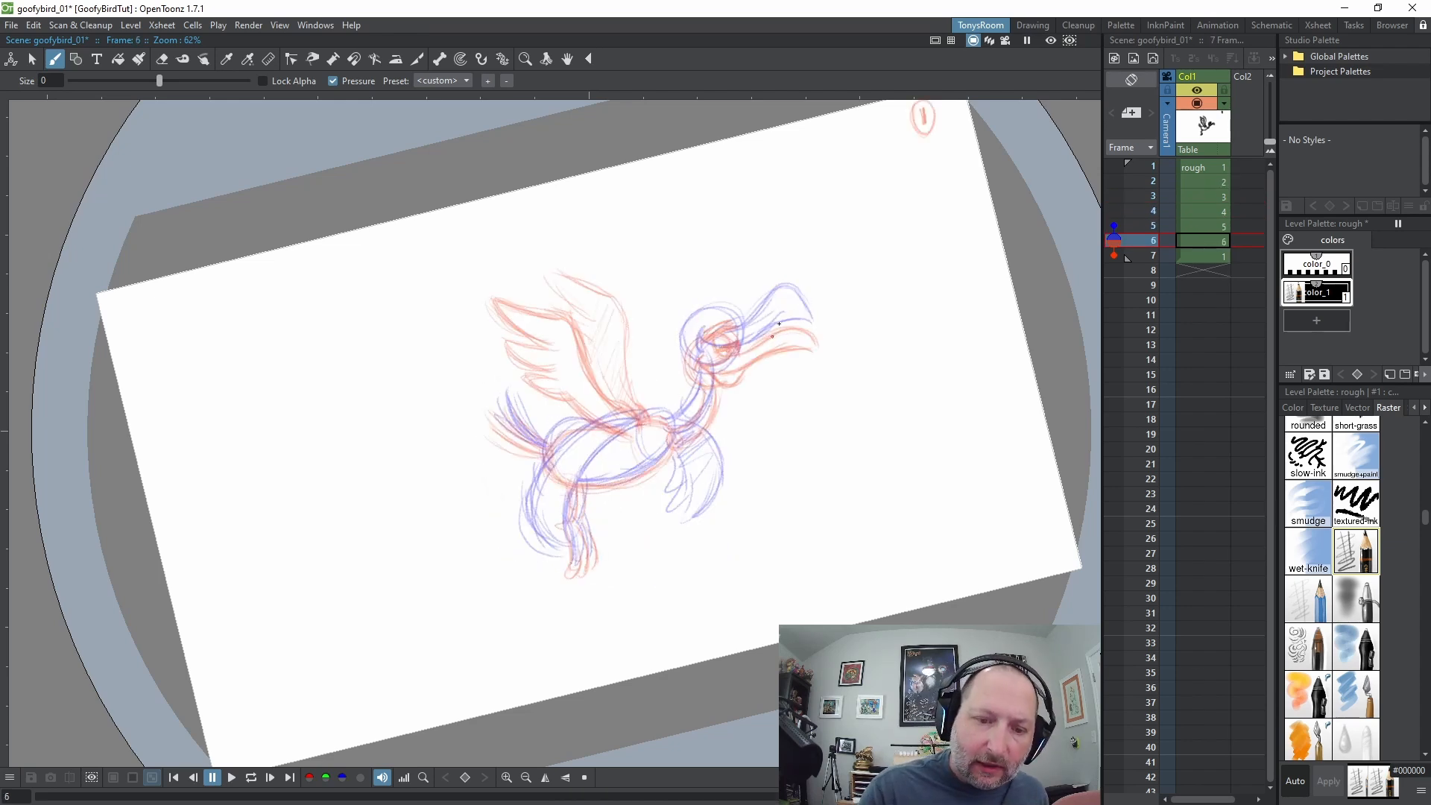
Sketch the head, beak and neck on frame 6, halfway between drawing 5 and the repeated drawing 1
{"action": "key", "text": "comma"}
{"action": "key", "text": "period"}
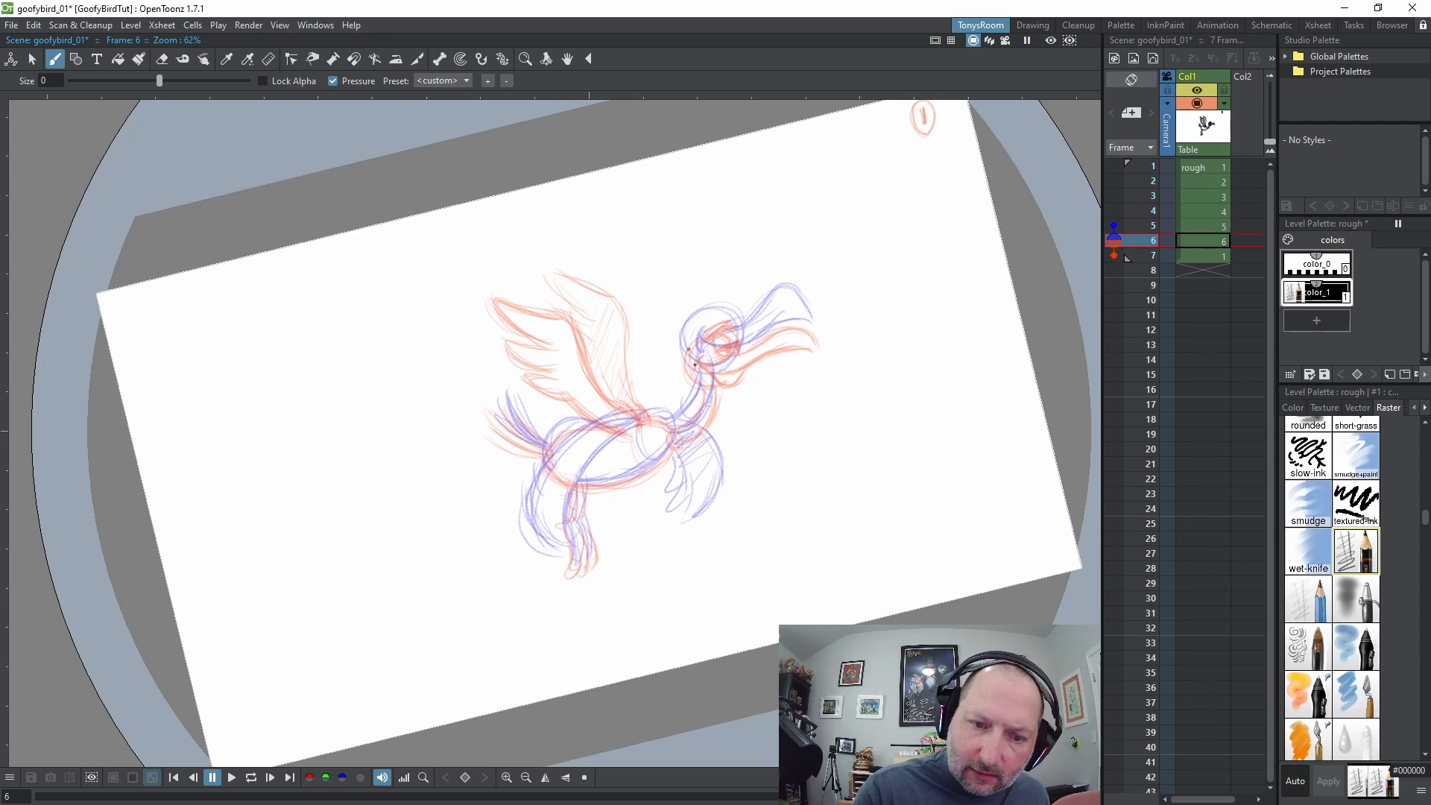
{"action": "mouse_move", "coordinate": [694, 364]}
{"action": "left_mouse_down"}
{"action": "mouse_move", "coordinate": [700, 321]}
{"action": "mouse_move", "coordinate": [742, 339]}
{"action": "mouse_move", "coordinate": [708, 376]}
{"action": "mouse_move", "coordinate": [810, 311]}
{"action": "mouse_move", "coordinate": [708, 365]}
{"action": "mouse_move", "coordinate": [663, 419]}
{"action": "mouse_move", "coordinate": [709, 417]}
{"action": "mouse_move", "coordinate": [673, 436]}
{"action": "left_mouse_up"}
{"action": "key", "text": "Up"}
{"action": "key", "text": "Down"}
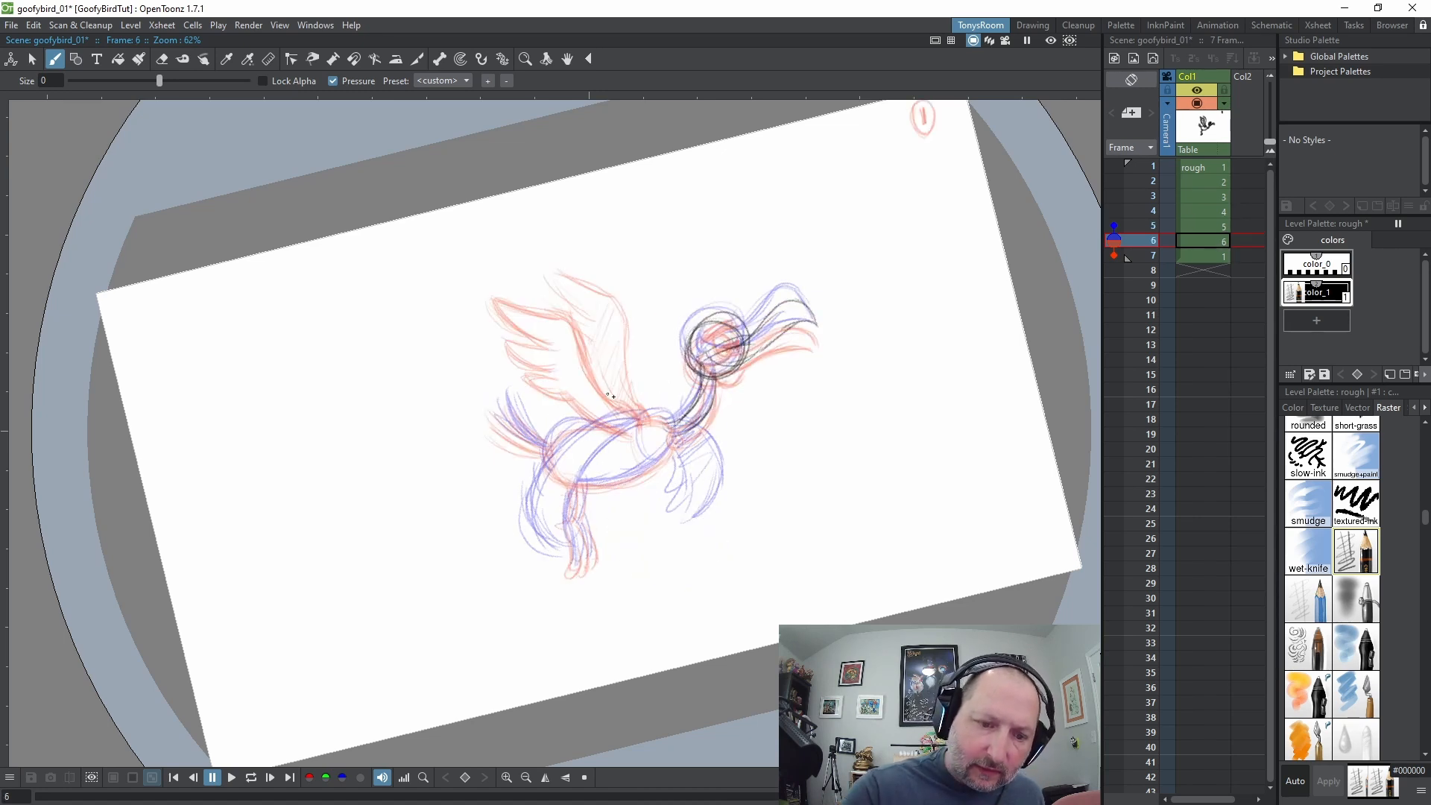
Draw the body outline and the hanging leg and foot on frame 6, between the onion-skinned poses
{"action": "mouse_move", "coordinate": [589, 420]}
{"action": "left_mouse_down"}
{"action": "mouse_move", "coordinate": [550, 454]}
{"action": "mouse_move", "coordinate": [578, 487]}
{"action": "mouse_move", "coordinate": [651, 469]}
{"action": "mouse_move", "coordinate": [677, 436]}
{"action": "left_mouse_up"}
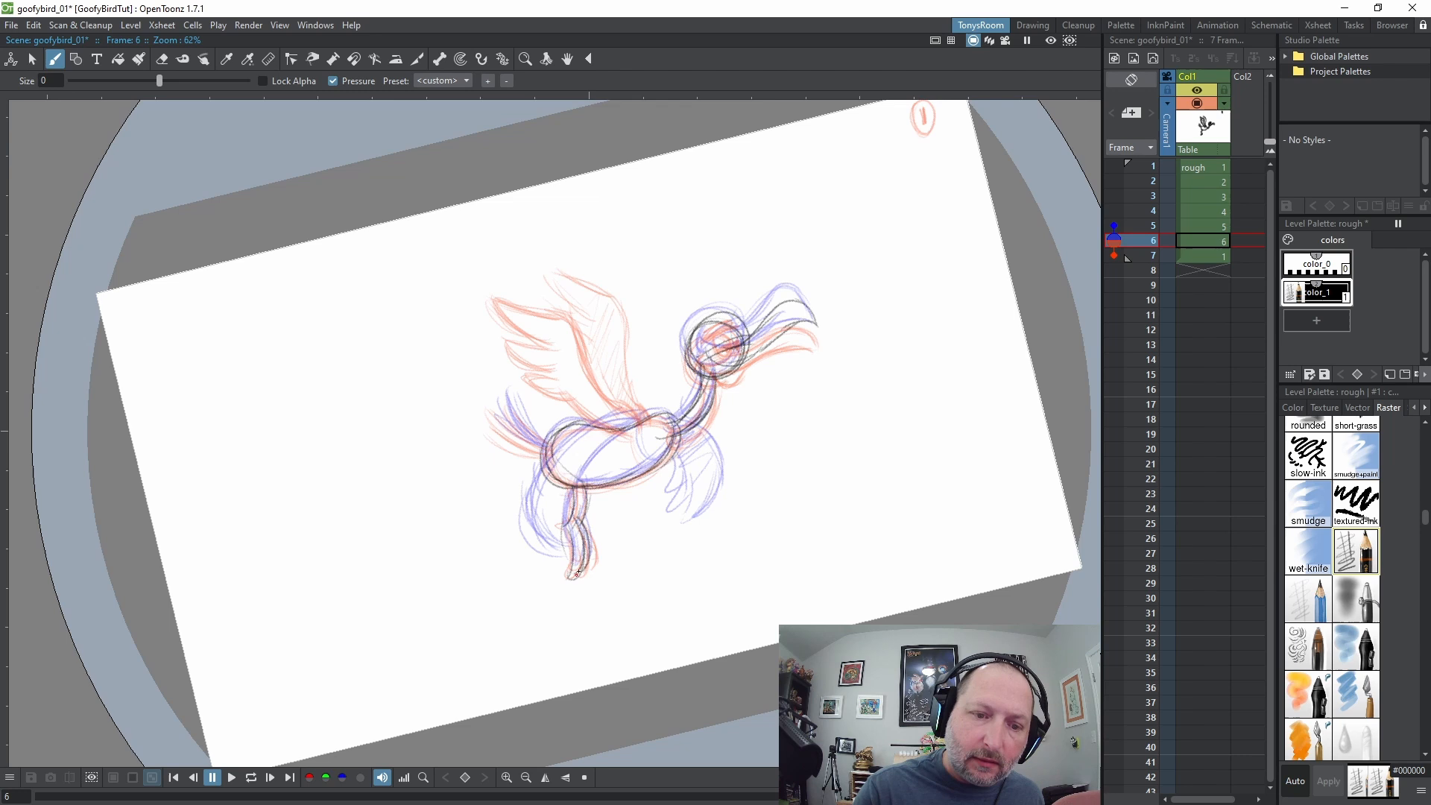
{"action": "key", "text": "Up"}
{"action": "key", "text": "Down"}
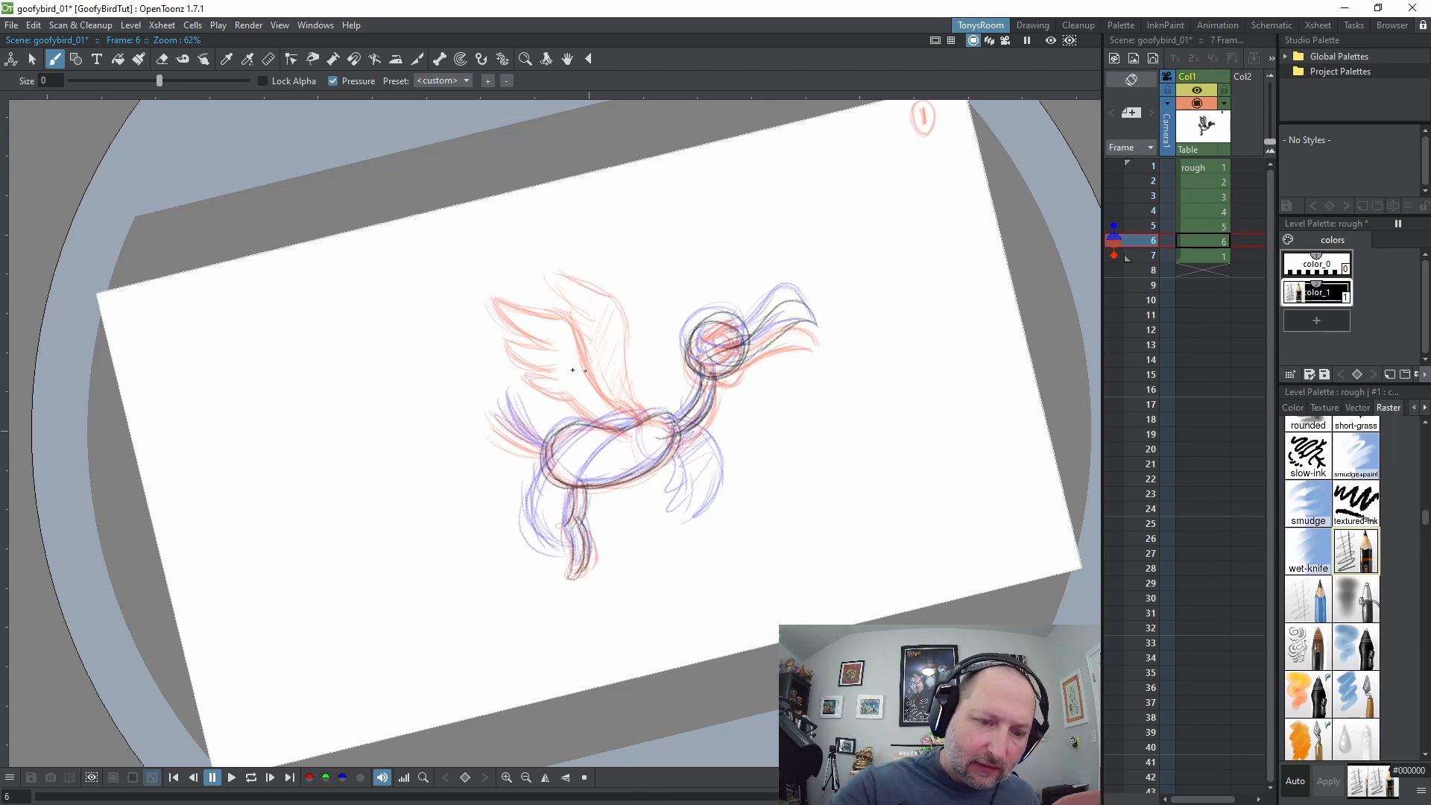
Try sketching the near wing on frame 6 as a short, half-raised wing with feathers folded back over the tail
{"action": "left_click_drag", "start_coordinate": [635, 418], "coordinate": [560, 361]}
{"action": "mouse_move", "coordinate": [552, 361]}
{"action": "left_mouse_down"}
{"action": "mouse_move", "coordinate": [490, 387]}
{"action": "mouse_move", "coordinate": [524, 365]}
{"action": "mouse_move", "coordinate": [480, 404]}
{"action": "mouse_move", "coordinate": [544, 380]}
{"action": "mouse_move", "coordinate": [492, 412]}
{"action": "mouse_move", "coordinate": [553, 379]}
{"action": "left_mouse_up"}
{"action": "mouse_move", "coordinate": [523, 367]}
{"action": "left_mouse_down"}
{"action": "mouse_move", "coordinate": [483, 386]}
{"action": "mouse_move", "coordinate": [547, 387]}
{"action": "mouse_move", "coordinate": [495, 433]}
{"action": "left_mouse_up"}
{"action": "left_click_drag", "start_coordinate": [563, 395], "coordinate": [493, 436]}
{"action": "left_click_drag", "start_coordinate": [496, 435], "coordinate": [537, 406]}
{"action": "mouse_move", "coordinate": [548, 405]}
{"action": "left_mouse_down"}
{"action": "mouse_move", "coordinate": [533, 447]}
{"action": "mouse_move", "coordinate": [568, 425]}
{"action": "mouse_move", "coordinate": [630, 447]}
{"action": "left_mouse_up"}
{"action": "key", "text": "ctrl+z"}
{"action": "key", "text": "ctrl+z"}
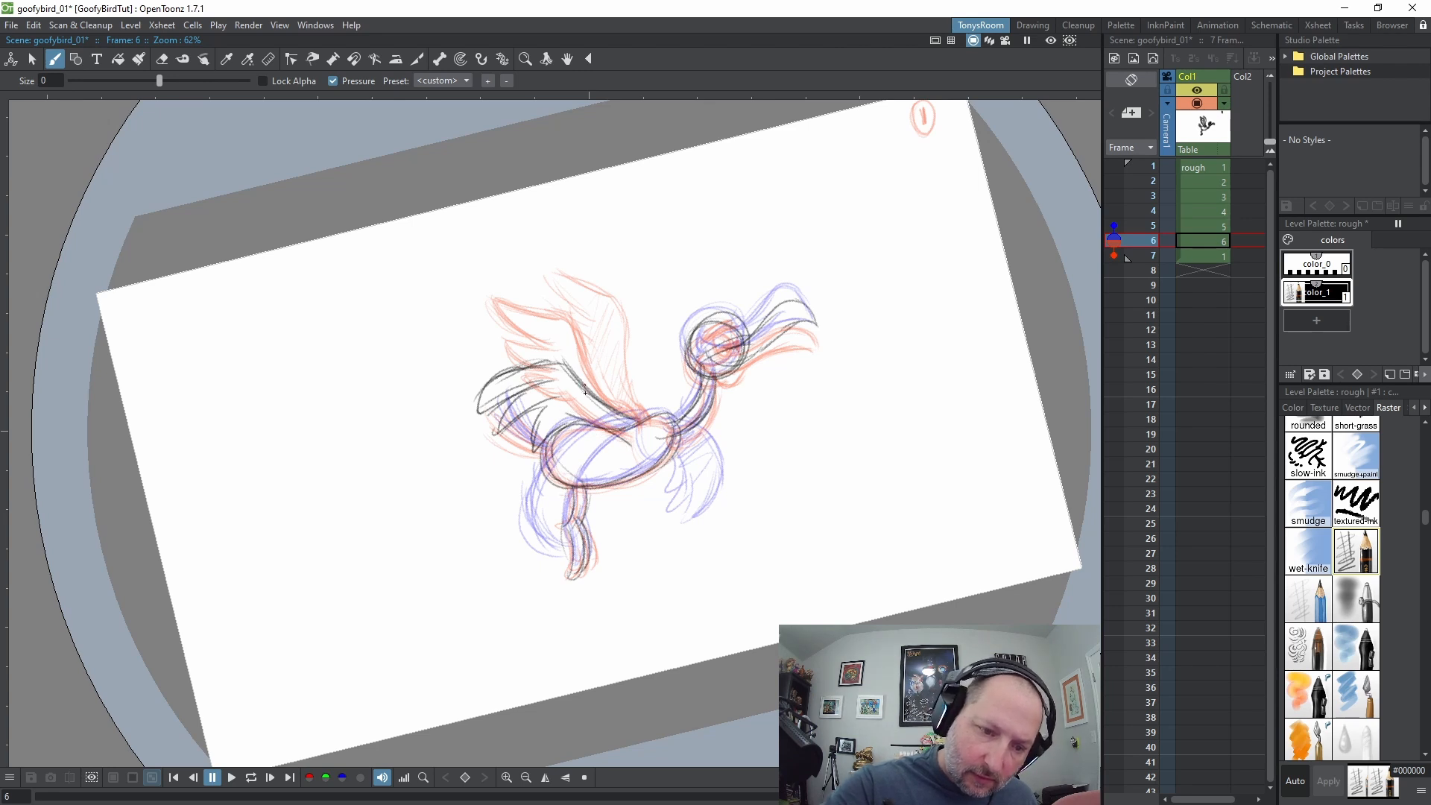
{"action": "left_click_drag", "start_coordinate": [567, 412], "coordinate": [631, 434]}
{"action": "key", "text": "Up"}
{"action": "key", "text": "Down"}
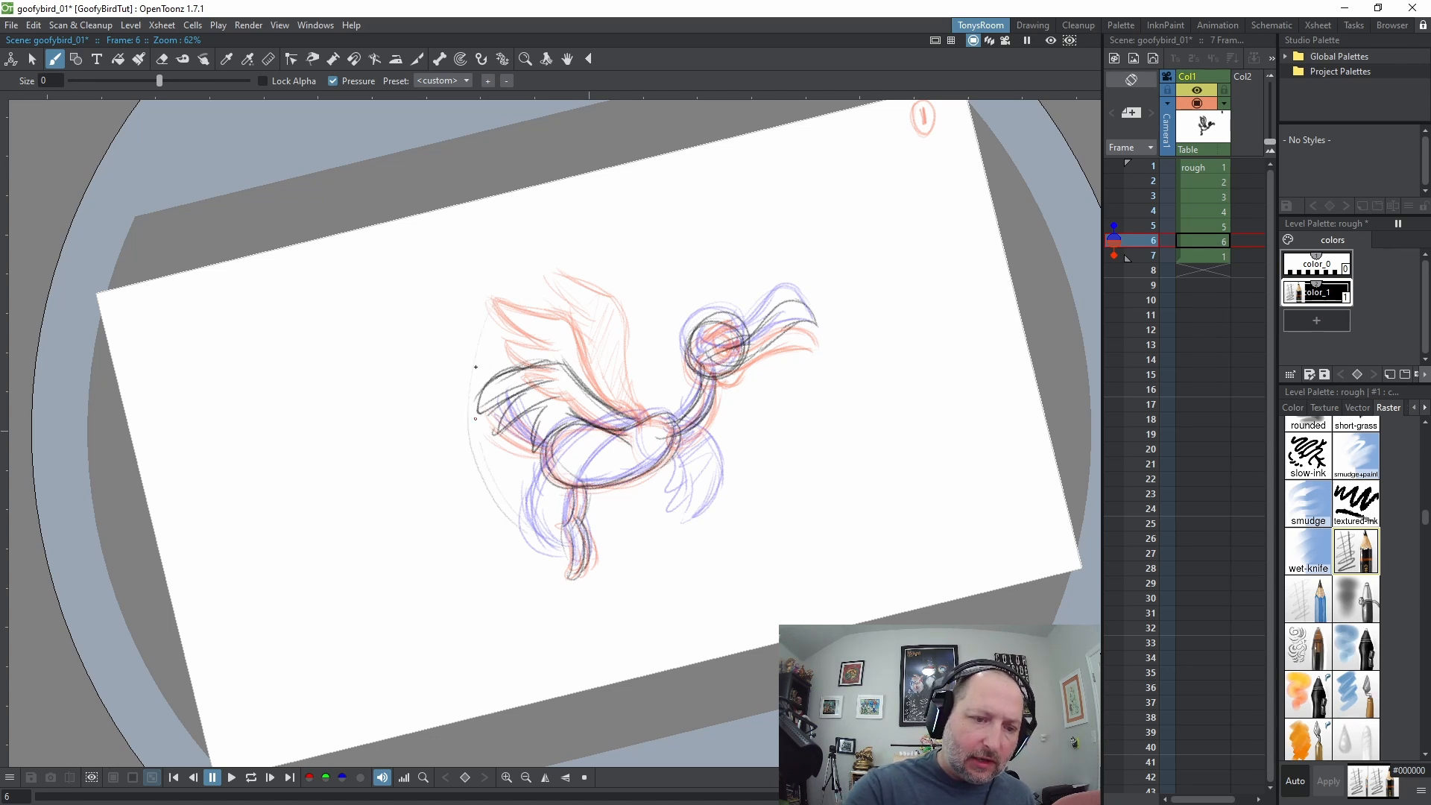
Erase the first near-wing attempt from frame 6, leaving the body, head and leg
{"action": "key", "text": "e"}
{"action": "mouse_move", "coordinate": [469, 417]}
{"action": "left_mouse_down"}
{"action": "mouse_move", "coordinate": [522, 357]}
{"action": "mouse_move", "coordinate": [605, 370]}
{"action": "mouse_move", "coordinate": [522, 436]}
{"action": "mouse_move", "coordinate": [544, 474]}
{"action": "left_mouse_up"}
{"action": "key", "text": "b"}
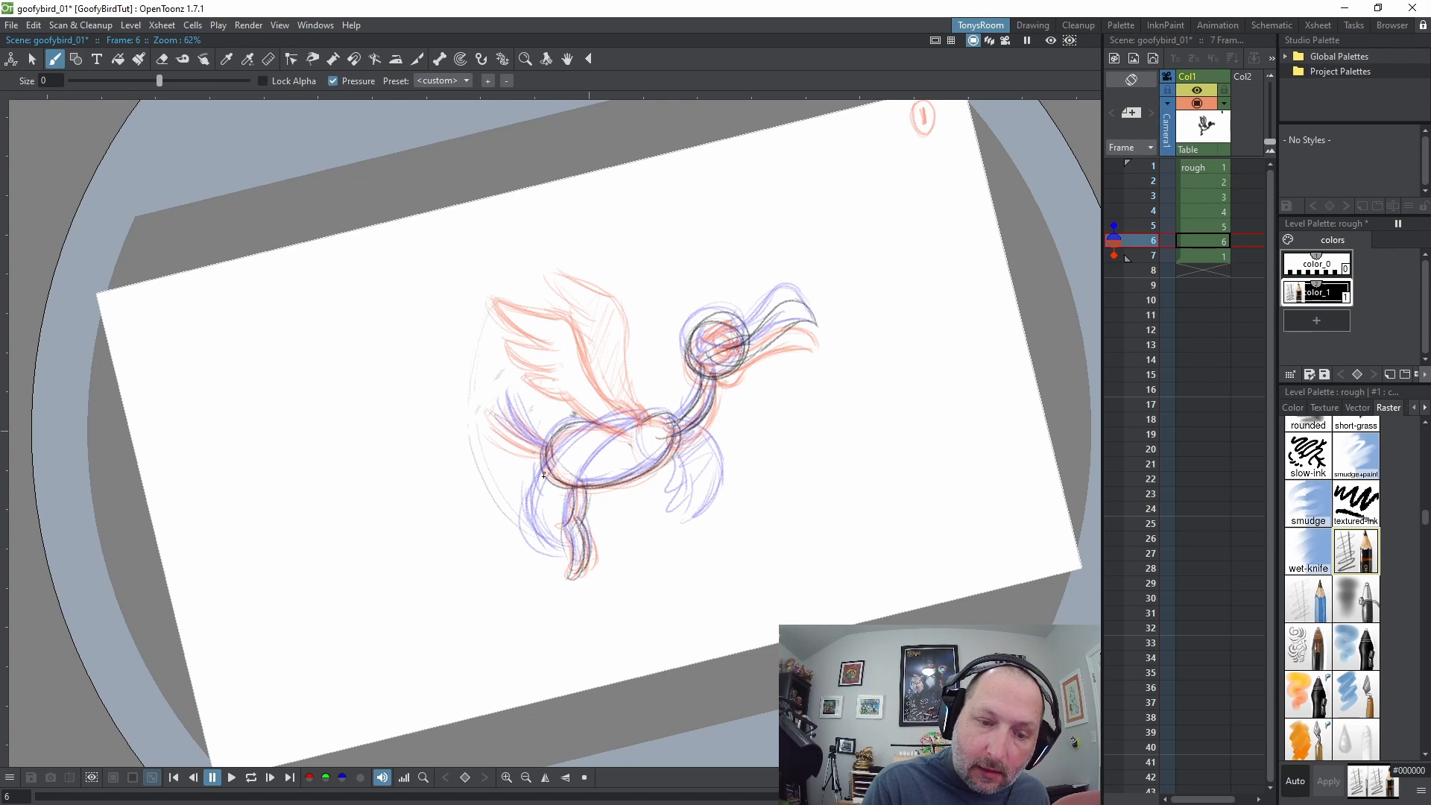
Redraw the near wing on frame 6 longer and lower, arching from the shoulder back beyond the tail with loose feathers
{"action": "mouse_move", "coordinate": [486, 373]}
{"action": "left_mouse_down"}
{"action": "mouse_move", "coordinate": [527, 364]}
{"action": "mouse_move", "coordinate": [634, 421]}
{"action": "mouse_move", "coordinate": [505, 369]}
{"action": "mouse_move", "coordinate": [639, 432]}
{"action": "mouse_move", "coordinate": [489, 378]}
{"action": "mouse_move", "coordinate": [627, 422]}
{"action": "mouse_move", "coordinate": [573, 378]}
{"action": "mouse_move", "coordinate": [471, 388]}
{"action": "mouse_move", "coordinate": [569, 384]}
{"action": "mouse_move", "coordinate": [490, 372]}
{"action": "mouse_move", "coordinate": [503, 369]}
{"action": "mouse_move", "coordinate": [468, 417]}
{"action": "mouse_move", "coordinate": [523, 404]}
{"action": "mouse_move", "coordinate": [504, 393]}
{"action": "mouse_move", "coordinate": [445, 426]}
{"action": "mouse_move", "coordinate": [460, 402]}
{"action": "mouse_move", "coordinate": [523, 383]}
{"action": "mouse_move", "coordinate": [537, 391]}
{"action": "mouse_move", "coordinate": [500, 399]}
{"action": "mouse_move", "coordinate": [549, 413]}
{"action": "mouse_move", "coordinate": [523, 439]}
{"action": "left_mouse_up"}
{"action": "left_click_drag", "start_coordinate": [605, 422], "coordinate": [633, 440]}
{"action": "left_click_drag", "start_coordinate": [556, 377], "coordinate": [606, 403]}
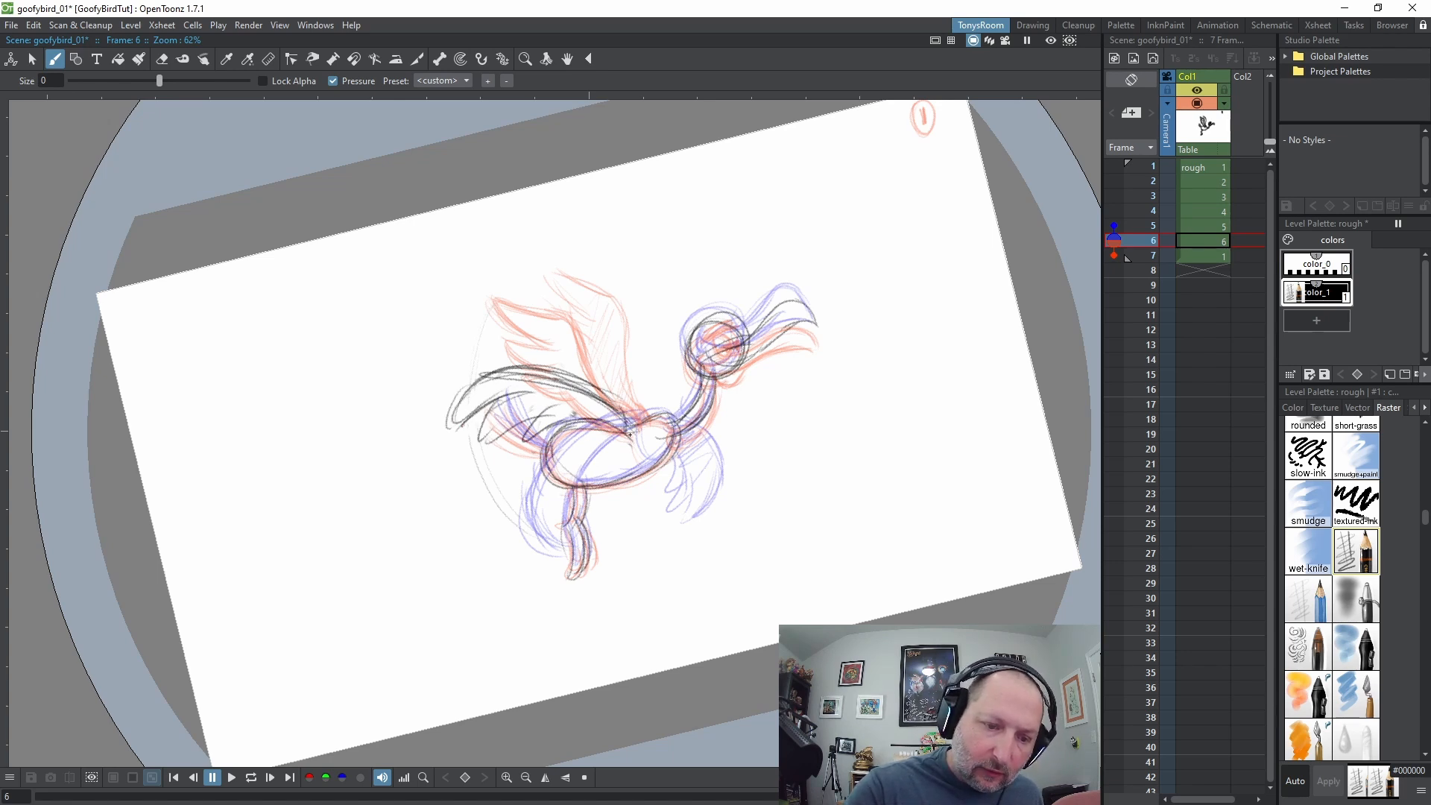
{"action": "key", "text": "period"}
{"action": "key", "text": "comma"}
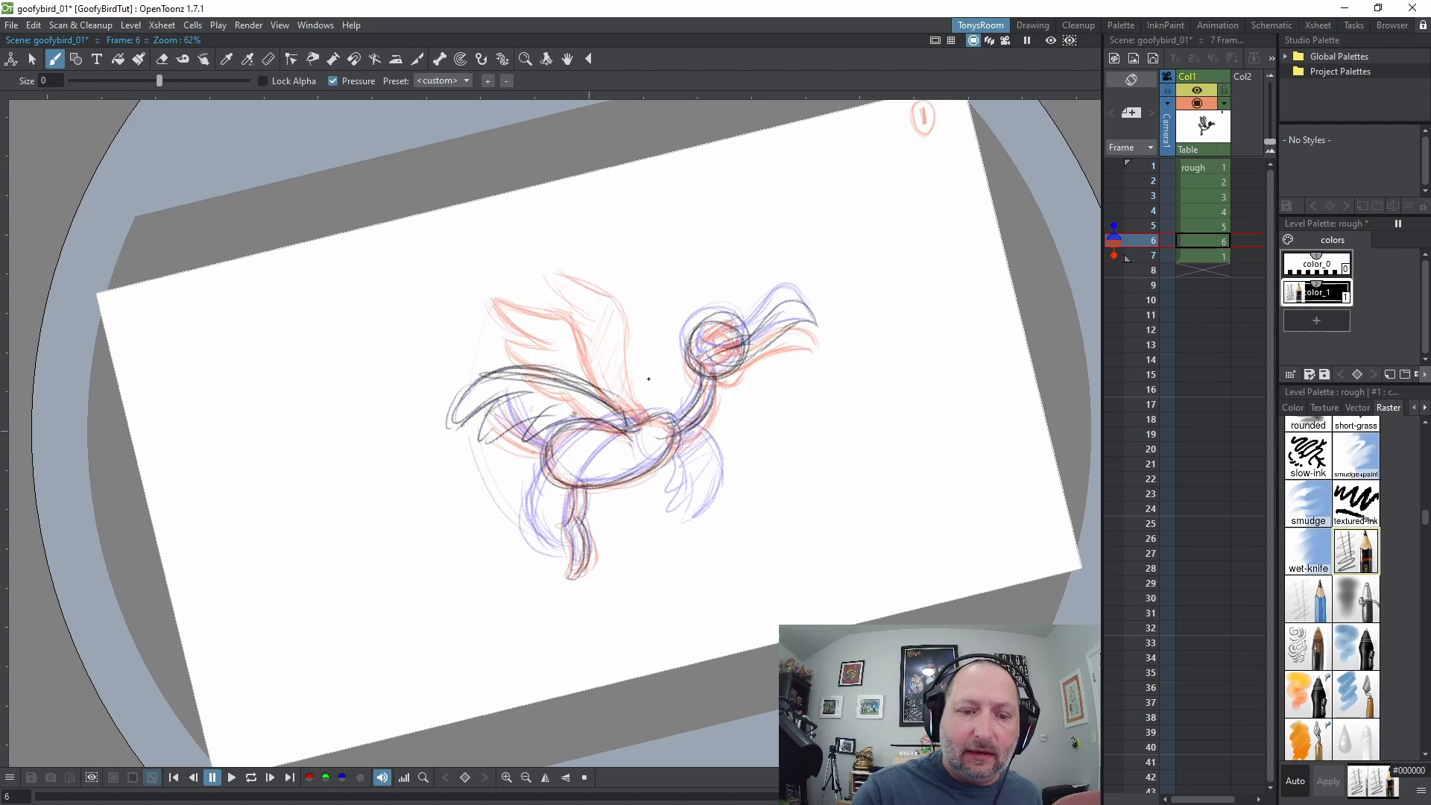
Sketch the far wing on frame 6 as loose curved feathers rising from the shoulder between the near wing and the head
{"action": "key", "text": "period"}
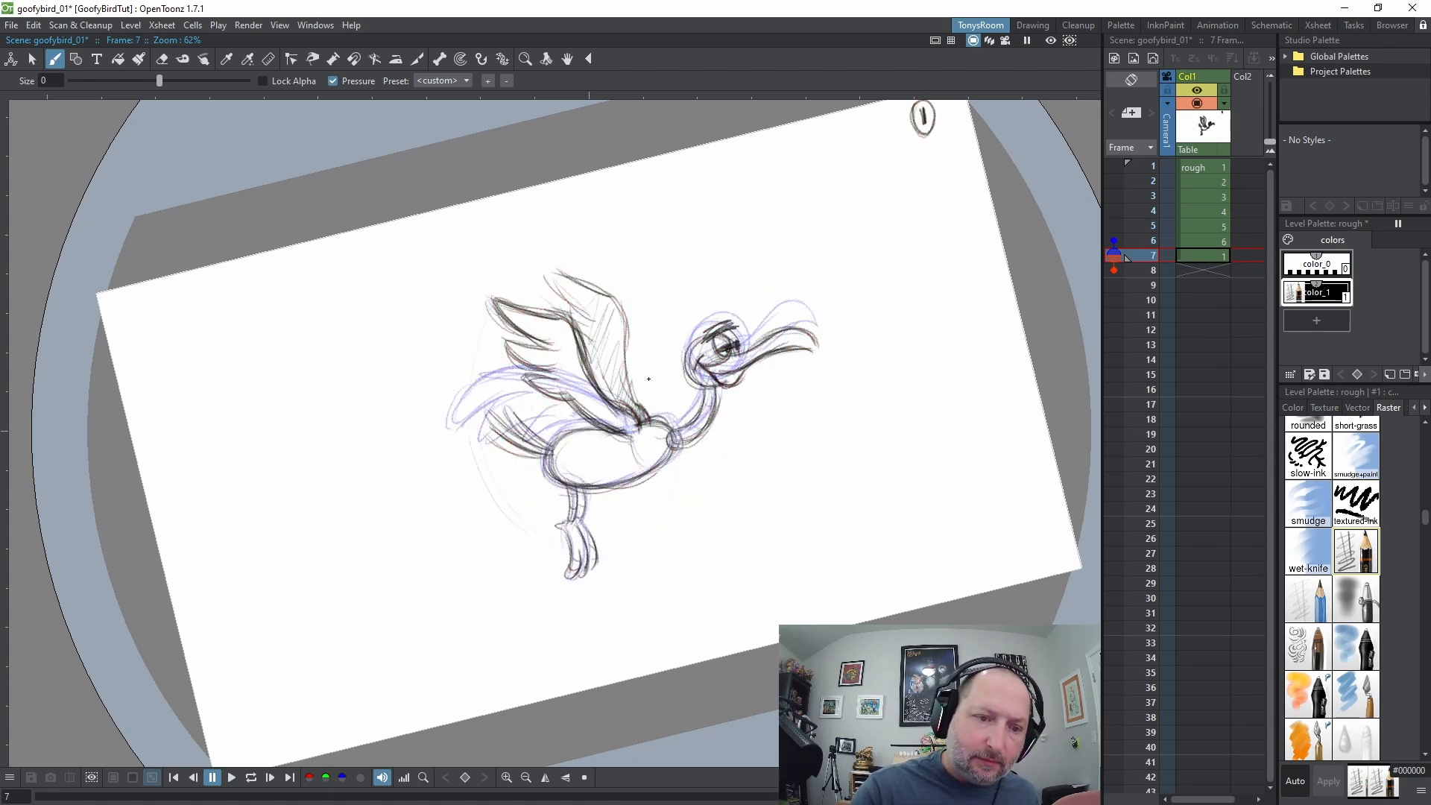
{"action": "key", "text": "comma"}
{"action": "key", "text": "comma"}
{"action": "key", "text": "period"}
{"action": "key", "text": "period"}
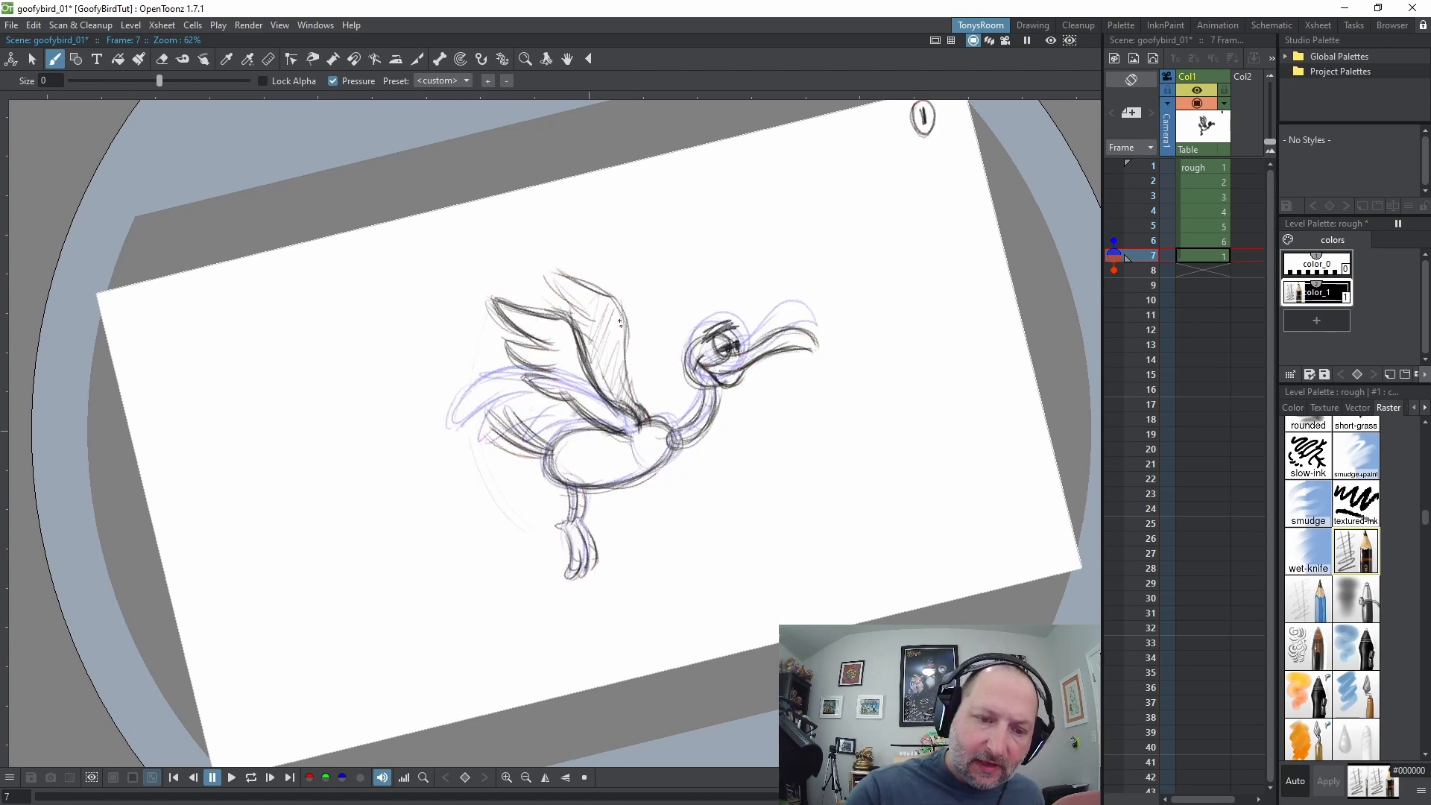
{"action": "key", "text": "comma"}
{"action": "left_click_drag", "start_coordinate": [632, 406], "coordinate": [668, 326]}
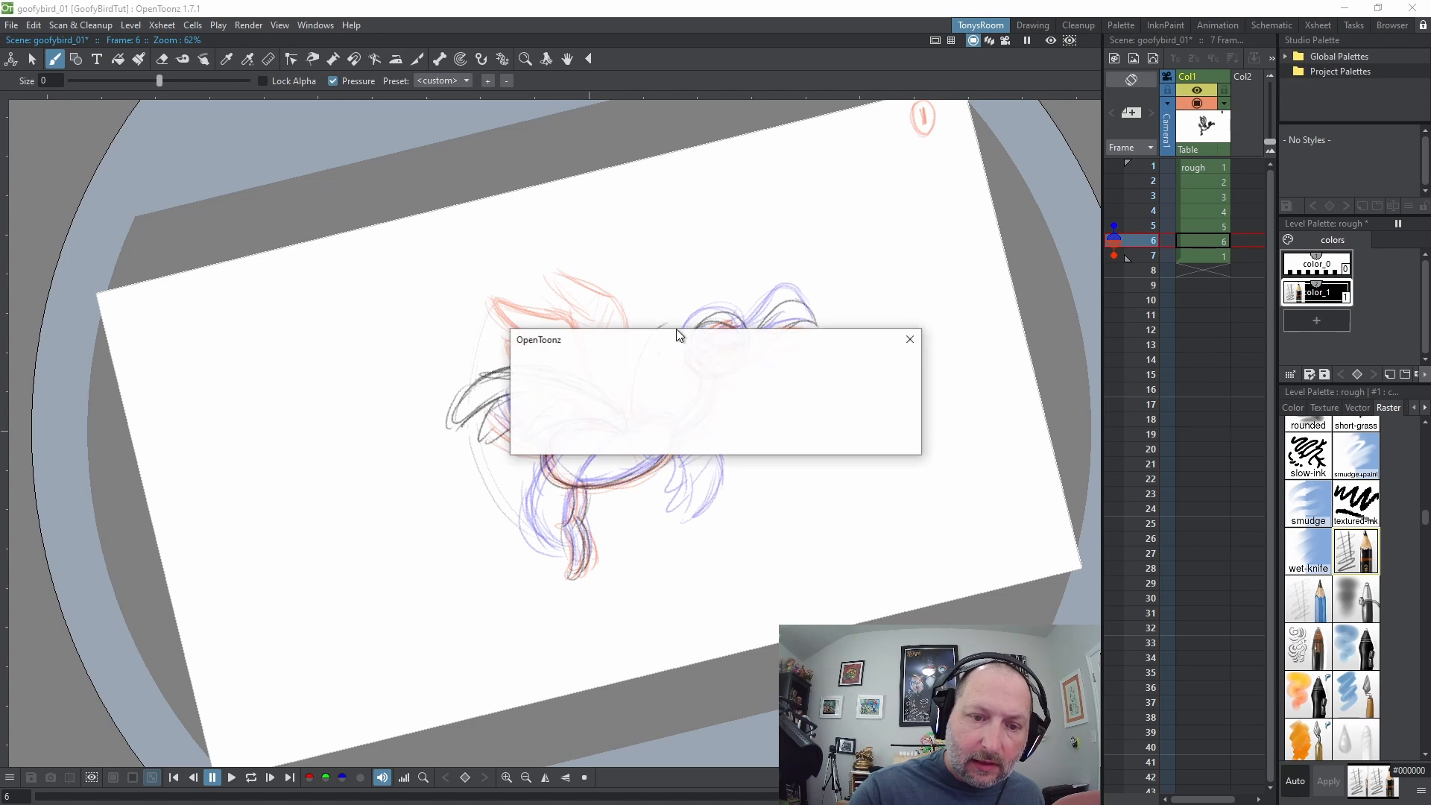
{"action": "mouse_move", "coordinate": [638, 419]}
{"action": "left_mouse_down"}
{"action": "mouse_move", "coordinate": [674, 342]}
{"action": "mouse_move", "coordinate": [645, 369]}
{"action": "mouse_move", "coordinate": [671, 365]}
{"action": "mouse_move", "coordinate": [667, 336]}
{"action": "left_mouse_up"}
{"action": "left_click_drag", "start_coordinate": [654, 374], "coordinate": [676, 342]}
{"action": "left_click_drag", "start_coordinate": [615, 402], "coordinate": [647, 324]}
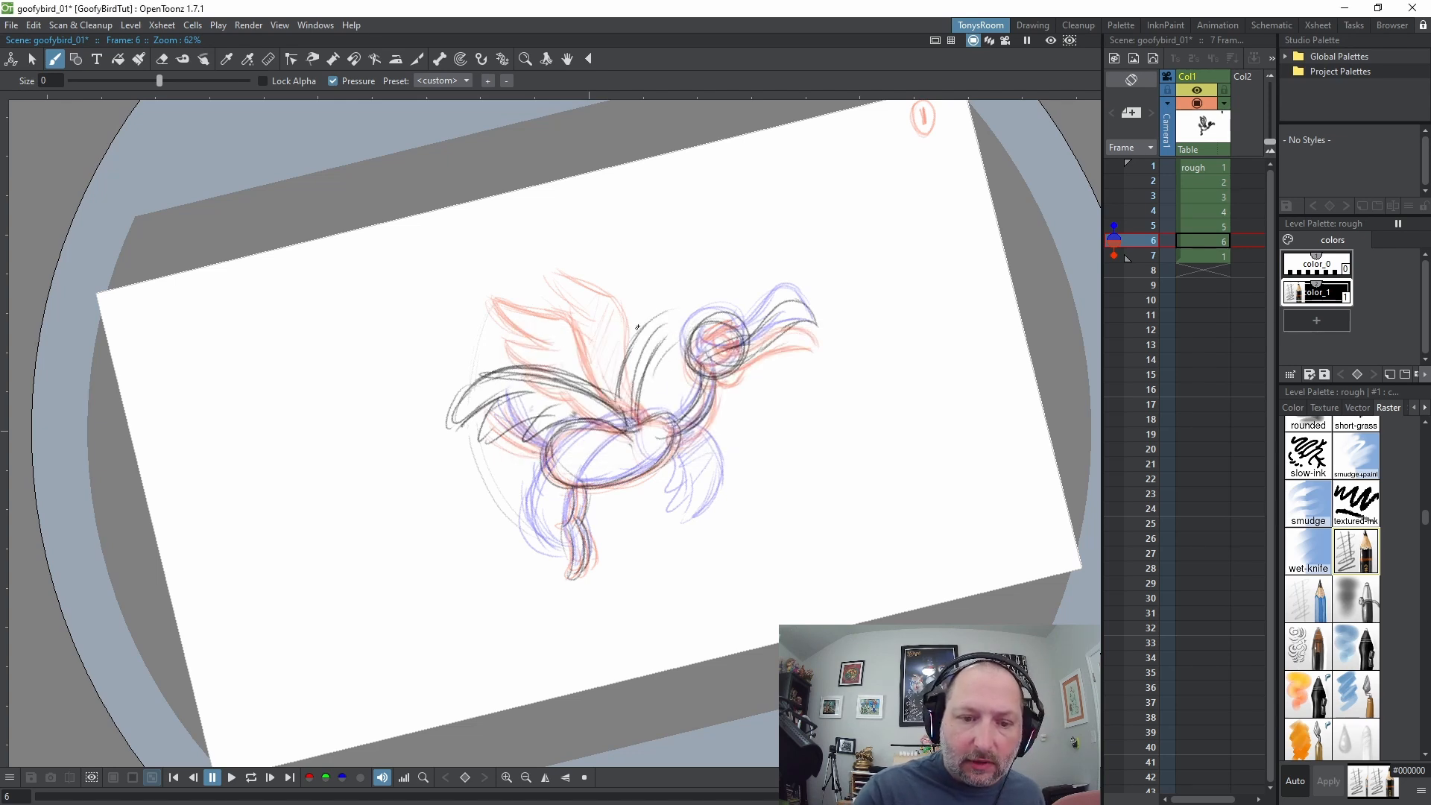
{"action": "mouse_move", "coordinate": [619, 404]}
{"action": "left_mouse_down"}
{"action": "mouse_move", "coordinate": [638, 326]}
{"action": "mouse_move", "coordinate": [672, 307]}
{"action": "left_mouse_up"}
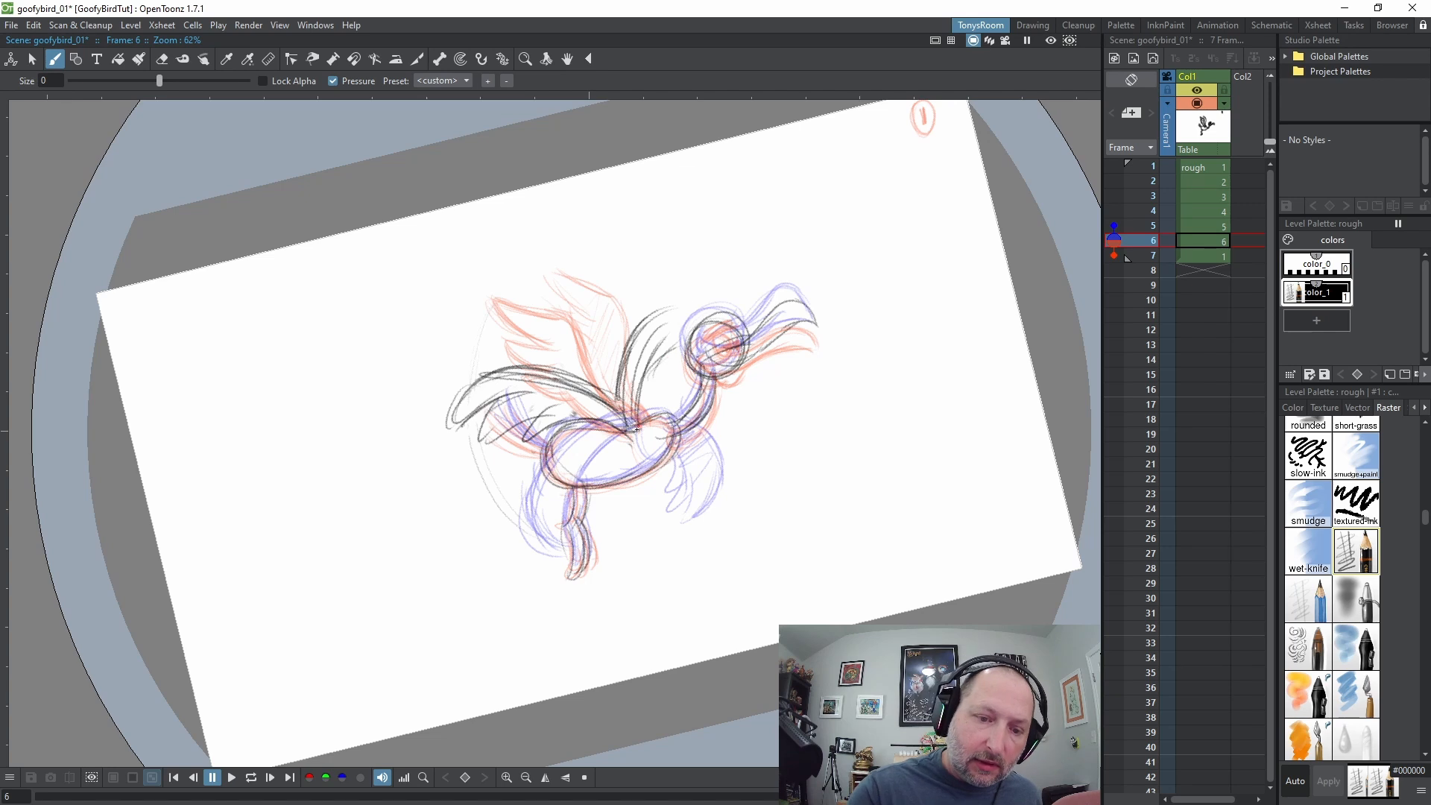
{"action": "mouse_move", "coordinate": [640, 436]}
{"action": "left_mouse_down"}
{"action": "mouse_move", "coordinate": [610, 400]}
{"action": "mouse_move", "coordinate": [676, 341]}
{"action": "left_mouse_up"}
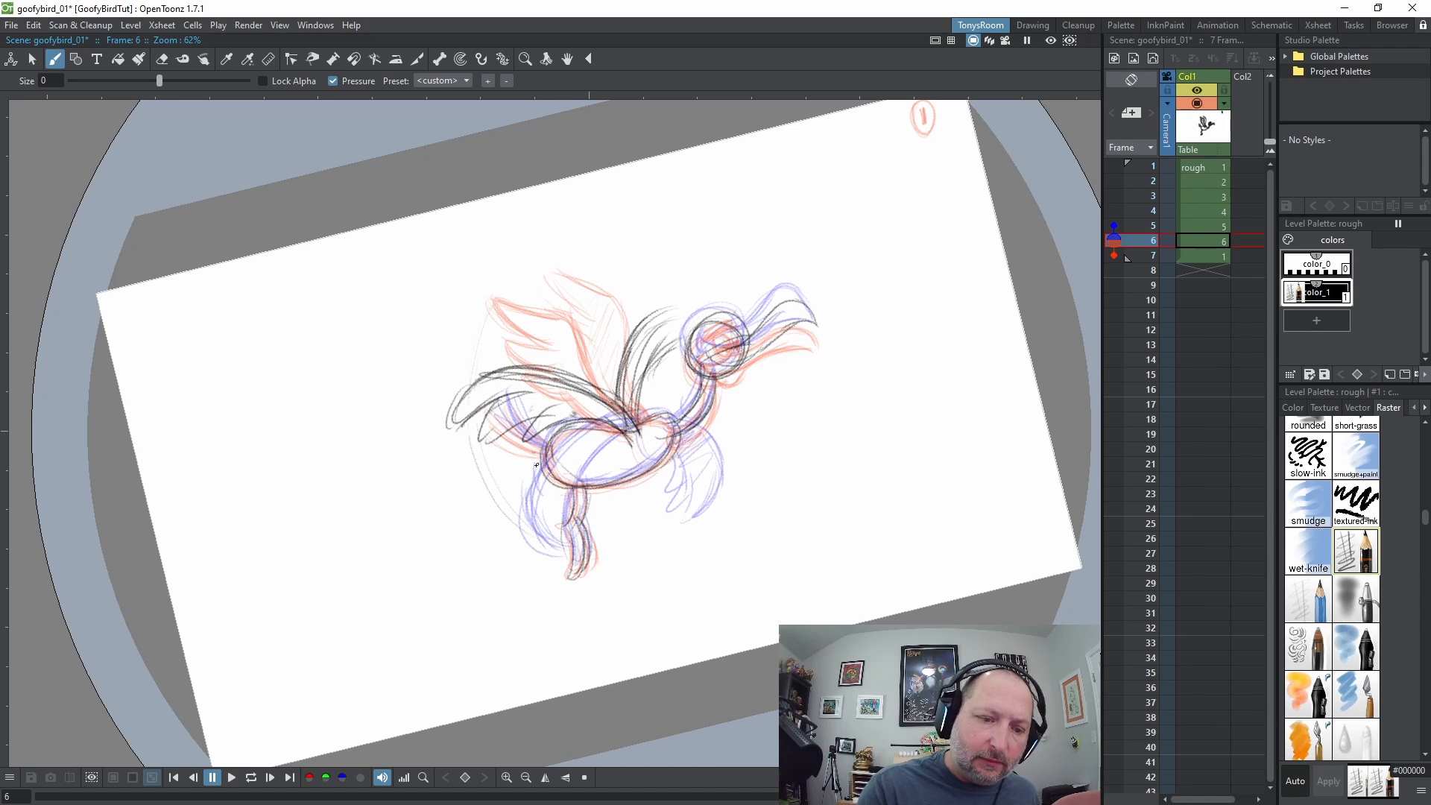
Add the tail feathers behind the body on frame 6, matching the neighbouring poses
{"action": "key", "text": "comma"}
{"action": "key", "text": "period"}
{"action": "mouse_move", "coordinate": [548, 444]}
{"action": "left_mouse_down"}
{"action": "mouse_move", "coordinate": [505, 400]}
{"action": "mouse_move", "coordinate": [537, 441]}
{"action": "mouse_move", "coordinate": [496, 417]}
{"action": "left_mouse_up"}
{"action": "key", "text": "comma"}
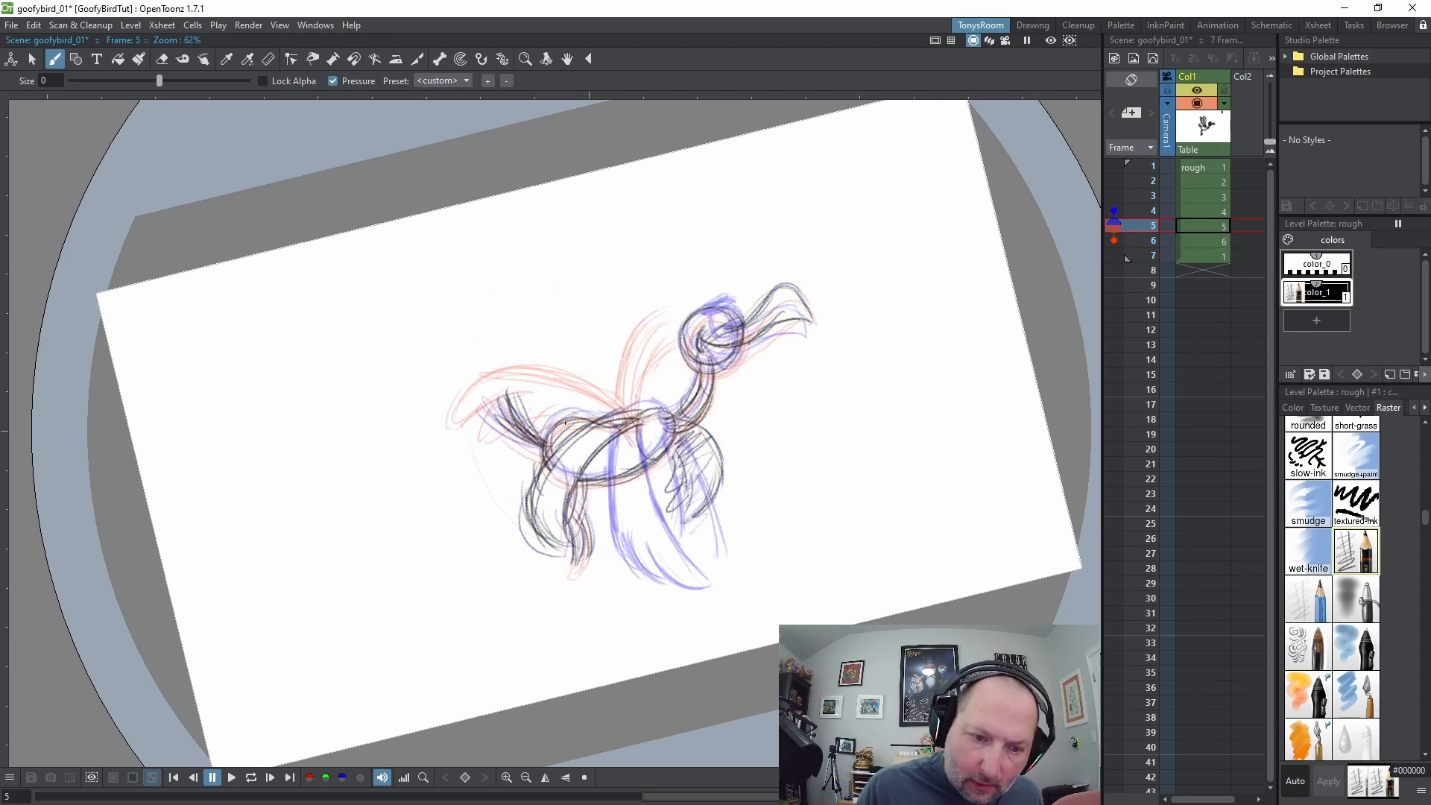
Erase both raised wings from drawing 1 on frame 7, keeping the body, head and leg
{"action": "key", "text": "period"}
{"action": "key", "text": "period"}
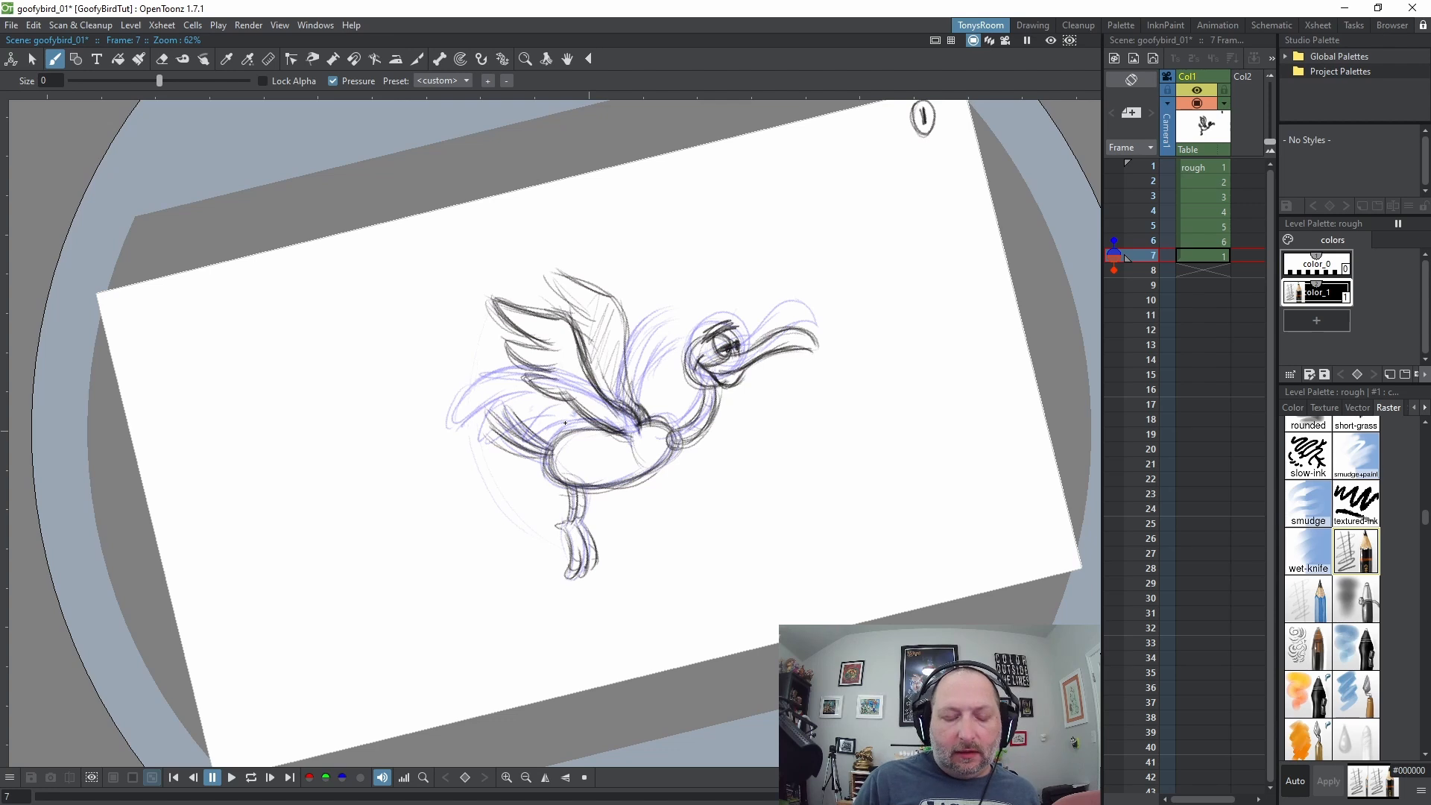
{"action": "key", "text": "comma"}
{"action": "key", "text": "period"}
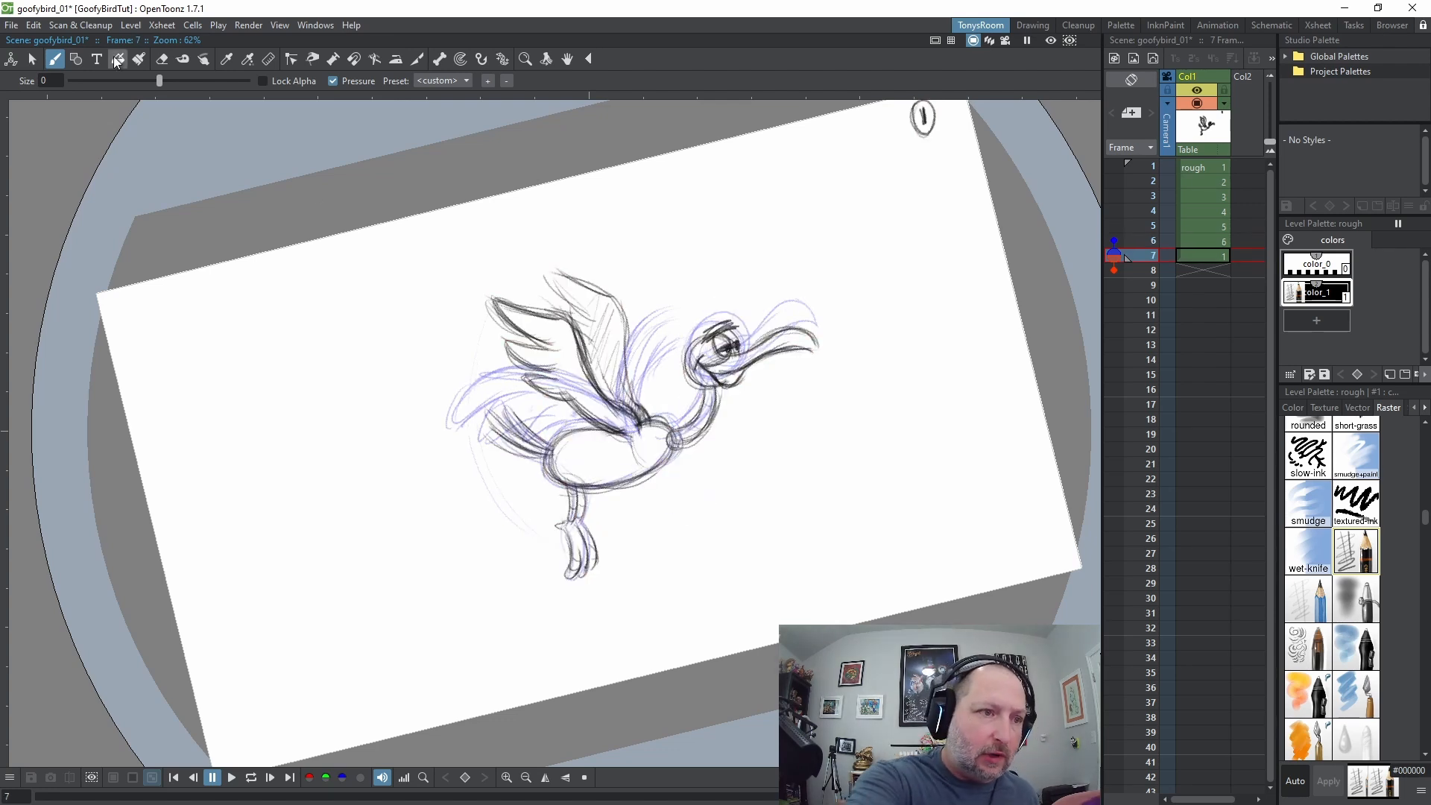
{"action": "key", "text": "a"}
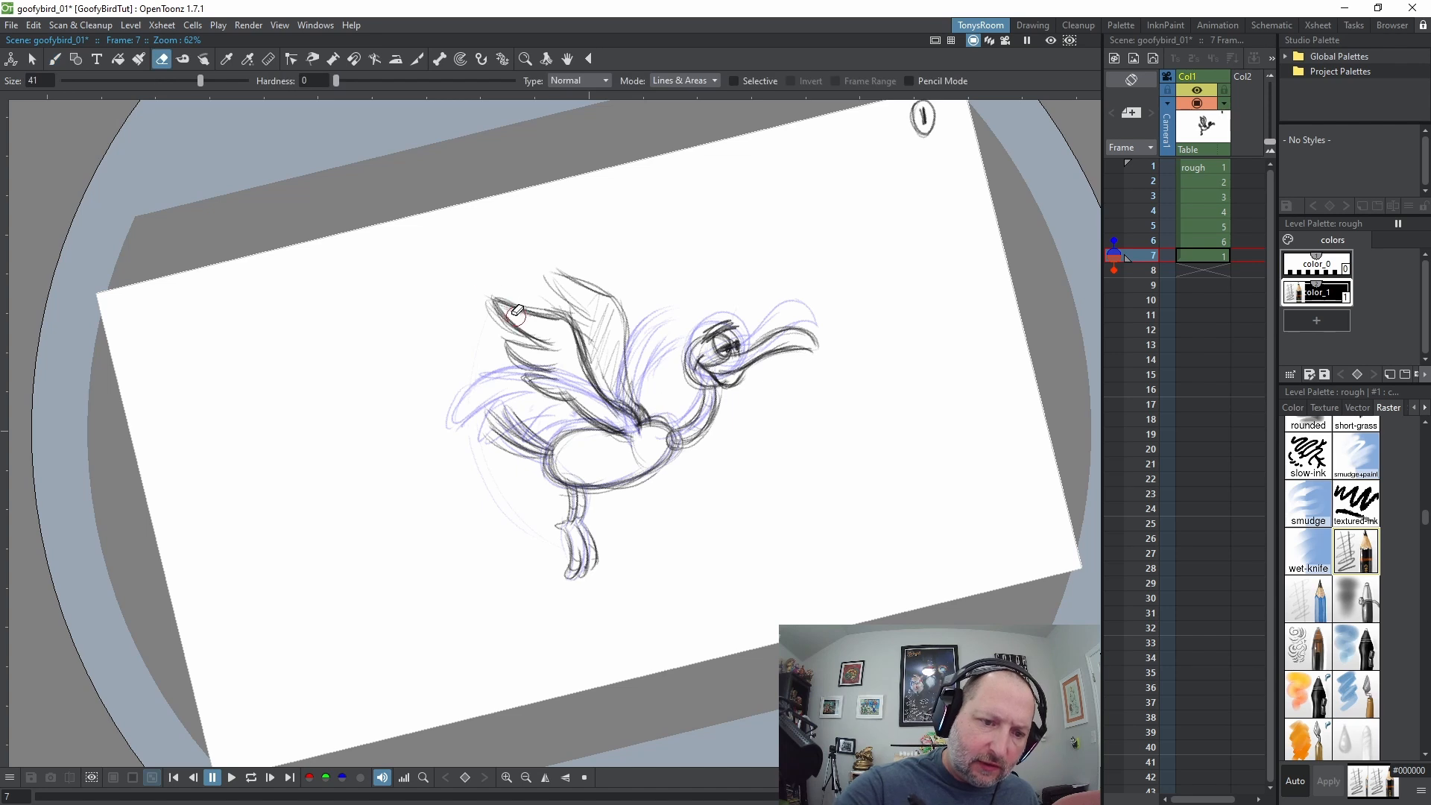
{"action": "mouse_move", "coordinate": [517, 314]}
{"action": "left_mouse_down"}
{"action": "mouse_move", "coordinate": [531, 398]}
{"action": "mouse_move", "coordinate": [520, 305]}
{"action": "left_mouse_up"}
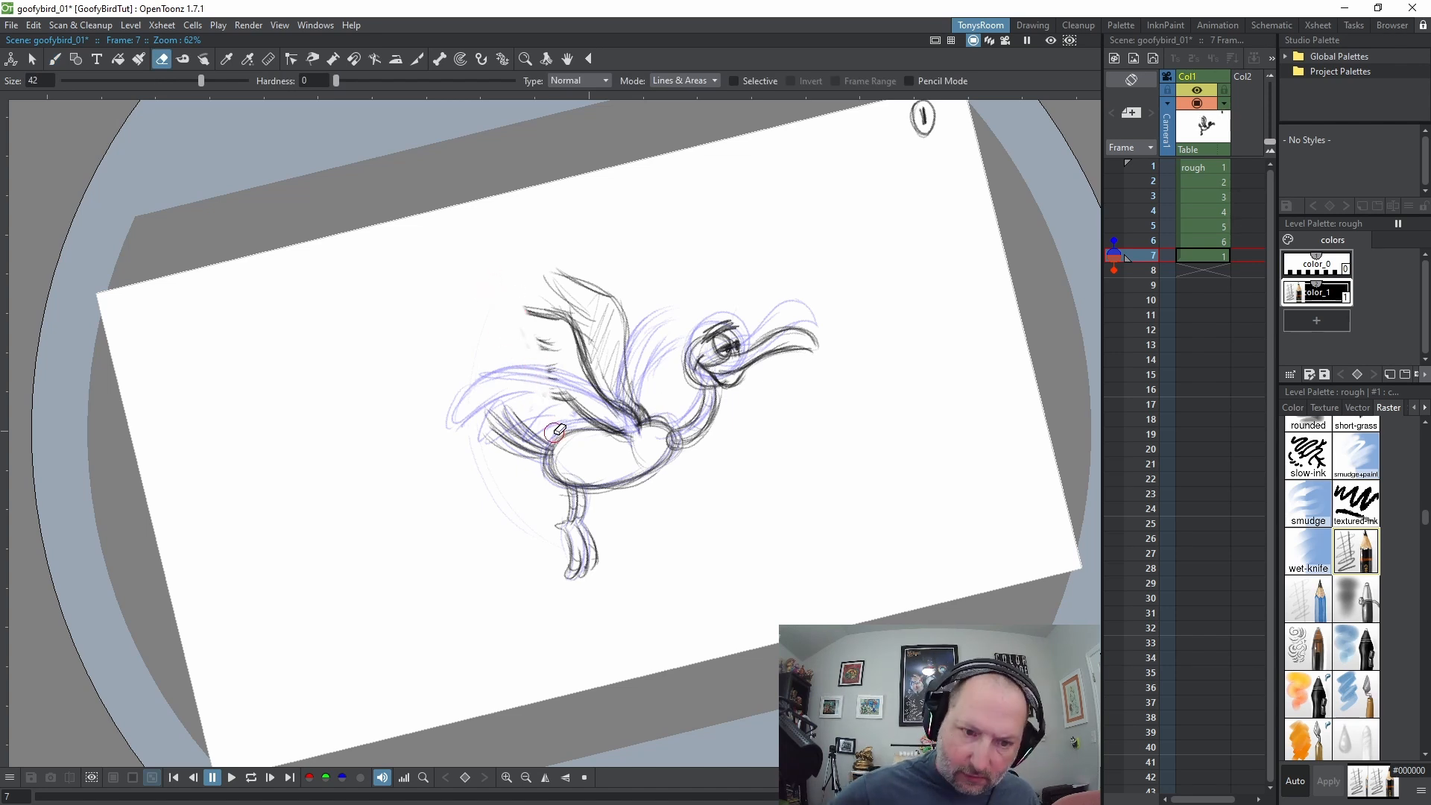
{"action": "mouse_move", "coordinate": [555, 431]}
{"action": "left_mouse_down"}
{"action": "mouse_move", "coordinate": [548, 263]}
{"action": "mouse_move", "coordinate": [550, 404]}
{"action": "mouse_move", "coordinate": [577, 253]}
{"action": "mouse_move", "coordinate": [572, 402]}
{"action": "mouse_move", "coordinate": [617, 317]}
{"action": "mouse_move", "coordinate": [584, 414]}
{"action": "mouse_move", "coordinate": [614, 415]}
{"action": "mouse_move", "coordinate": [640, 392]}
{"action": "mouse_move", "coordinate": [639, 408]}
{"action": "mouse_move", "coordinate": [623, 369]}
{"action": "mouse_move", "coordinate": [617, 415]}
{"action": "mouse_move", "coordinate": [590, 361]}
{"action": "mouse_move", "coordinate": [589, 289]}
{"action": "mouse_move", "coordinate": [554, 280]}
{"action": "mouse_move", "coordinate": [526, 318]}
{"action": "mouse_move", "coordinate": [613, 360]}
{"action": "left_mouse_up"}
Redraw the near wing of drawing 1 arching up and back from the shoulder, with feathers drooping at the tip
{"action": "left_click", "coordinate": [54, 58]}
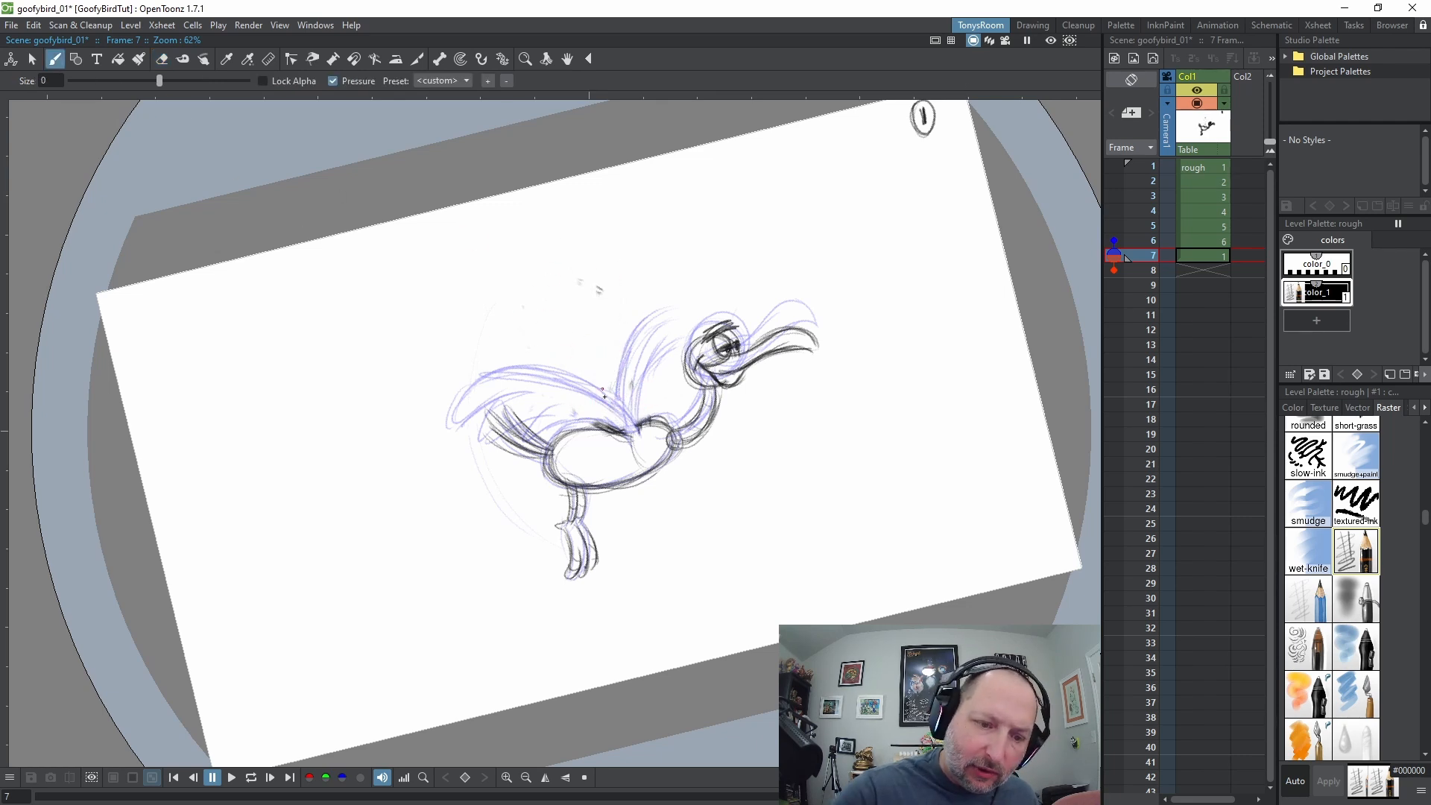
{"action": "key", "text": "comma"}
{"action": "key", "text": "period"}
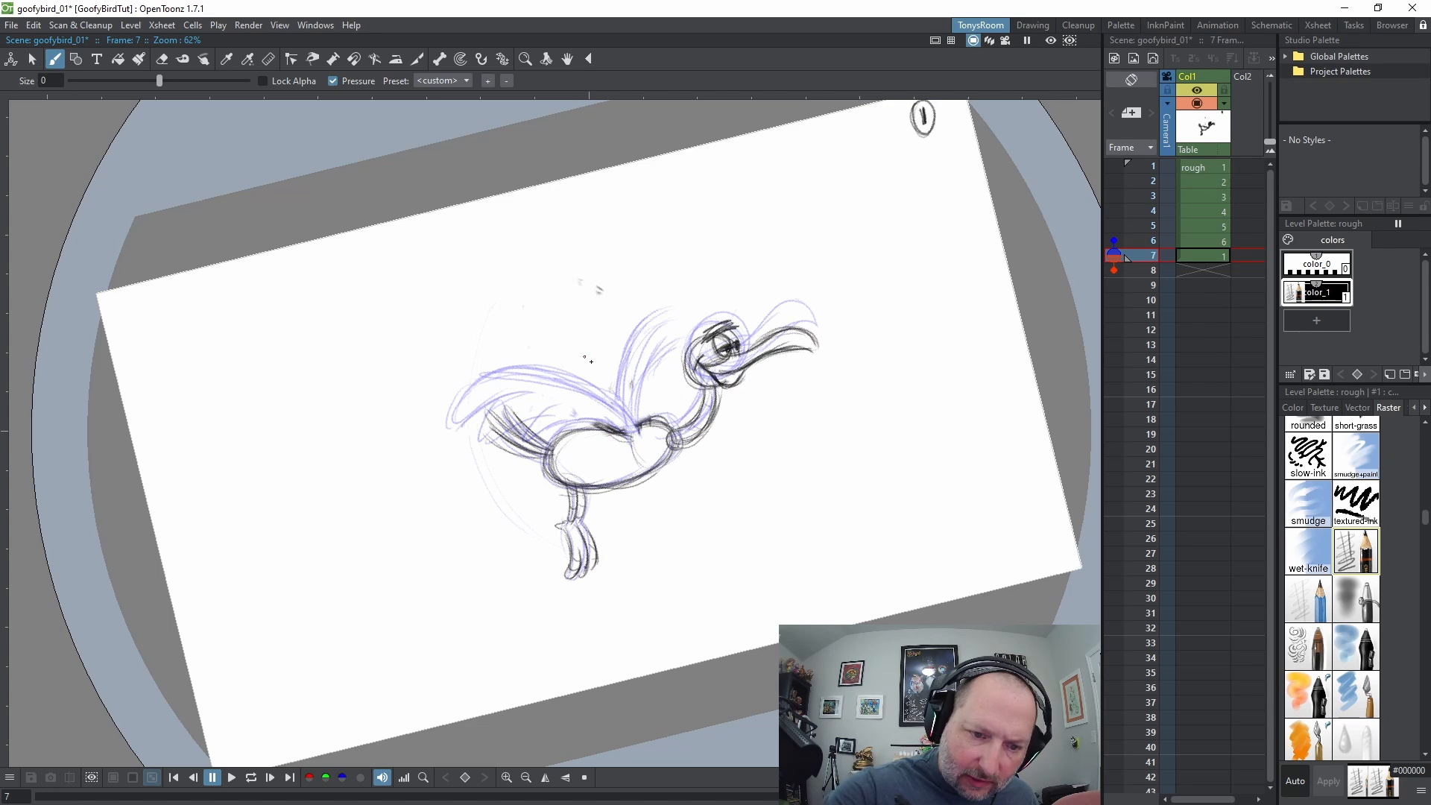
{"action": "left_click_drag", "start_coordinate": [582, 355], "coordinate": [640, 428]}
{"action": "mouse_move", "coordinate": [556, 320]}
{"action": "left_mouse_down"}
{"action": "mouse_move", "coordinate": [631, 416]}
{"action": "mouse_move", "coordinate": [538, 311]}
{"action": "left_mouse_up"}
{"action": "mouse_move", "coordinate": [450, 353]}
{"action": "left_mouse_down"}
{"action": "mouse_move", "coordinate": [524, 329]}
{"action": "mouse_move", "coordinate": [509, 307]}
{"action": "mouse_move", "coordinate": [472, 364]}
{"action": "mouse_move", "coordinate": [543, 352]}
{"action": "left_mouse_up"}
{"action": "mouse_move", "coordinate": [520, 331]}
{"action": "left_mouse_down"}
{"action": "mouse_move", "coordinate": [481, 365]}
{"action": "mouse_move", "coordinate": [535, 362]}
{"action": "mouse_move", "coordinate": [500, 380]}
{"action": "left_mouse_up"}
{"action": "mouse_move", "coordinate": [501, 379]}
{"action": "left_mouse_down"}
{"action": "mouse_move", "coordinate": [565, 383]}
{"action": "mouse_move", "coordinate": [608, 427]}
{"action": "left_mouse_up"}
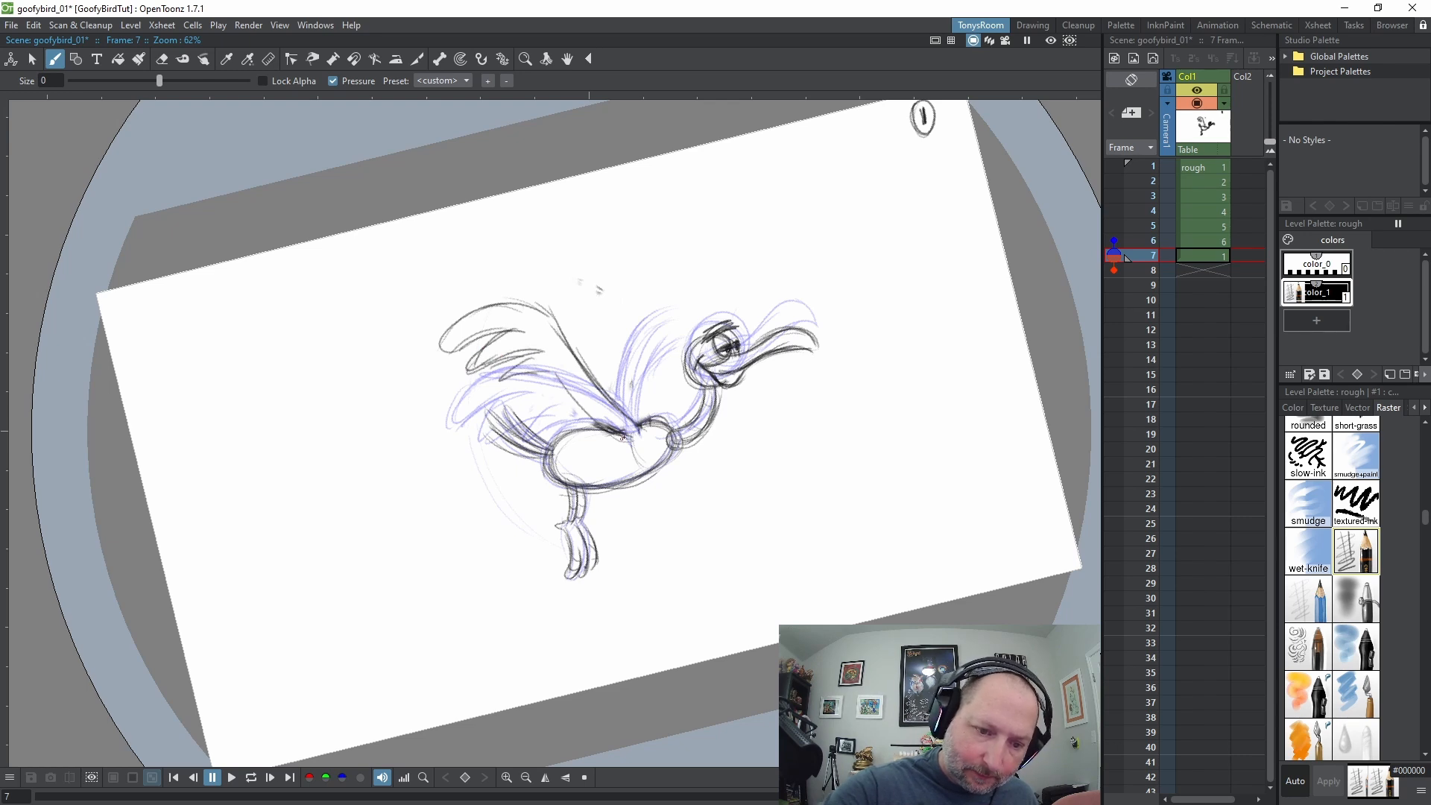
Draw the near wing's lower edge and inner feathers on drawing 1 and strengthen its curved tip
{"action": "mouse_move", "coordinate": [555, 372]}
{"action": "left_mouse_down"}
{"action": "mouse_move", "coordinate": [630, 431]}
{"action": "mouse_move", "coordinate": [552, 366]}
{"action": "mouse_move", "coordinate": [607, 416]}
{"action": "left_mouse_up"}
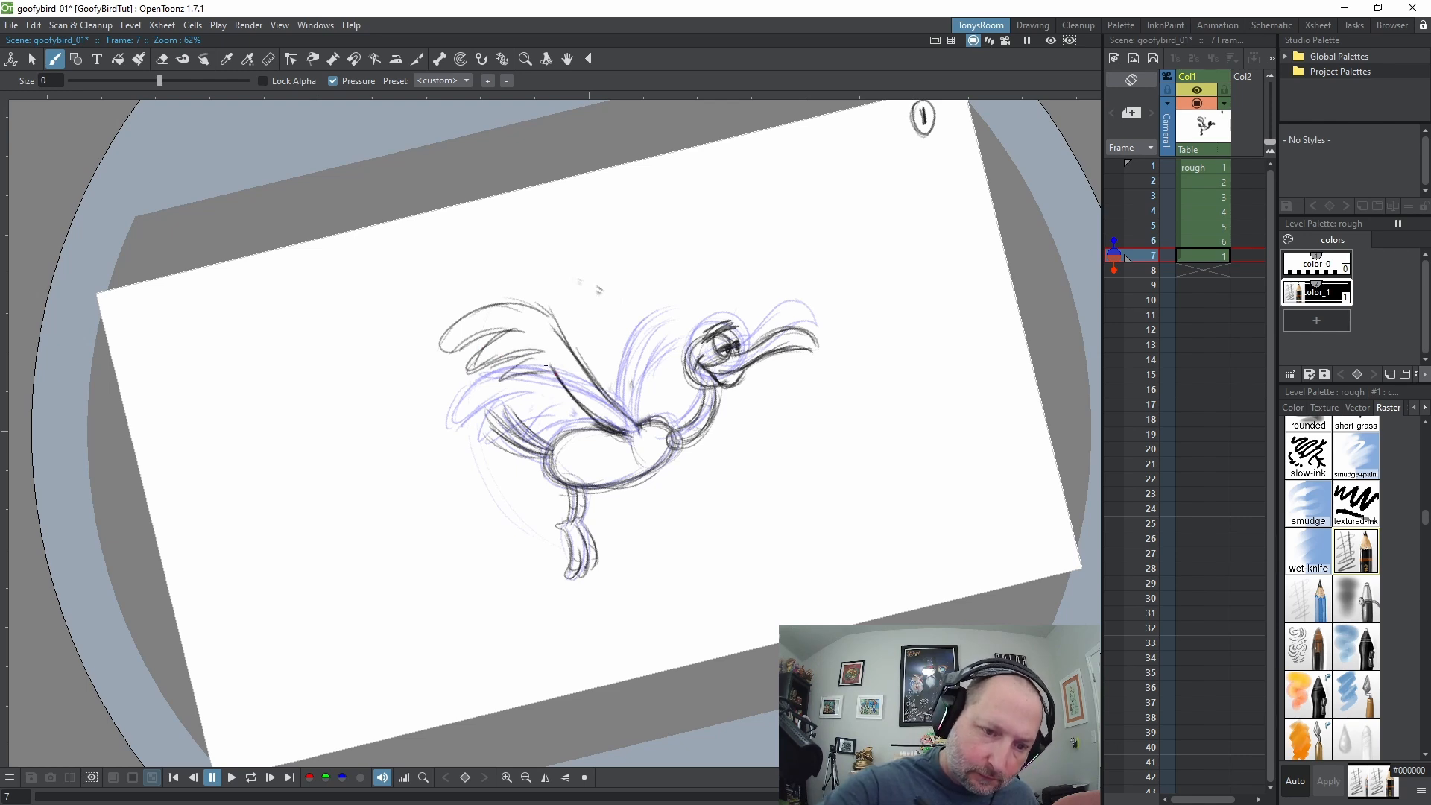
{"action": "mouse_move", "coordinate": [538, 357]}
{"action": "left_mouse_down"}
{"action": "mouse_move", "coordinate": [538, 383]}
{"action": "mouse_move", "coordinate": [555, 377]}
{"action": "left_mouse_up"}
{"action": "left_click_drag", "start_coordinate": [553, 376], "coordinate": [606, 428]}
{"action": "left_click_drag", "start_coordinate": [555, 380], "coordinate": [637, 440]}
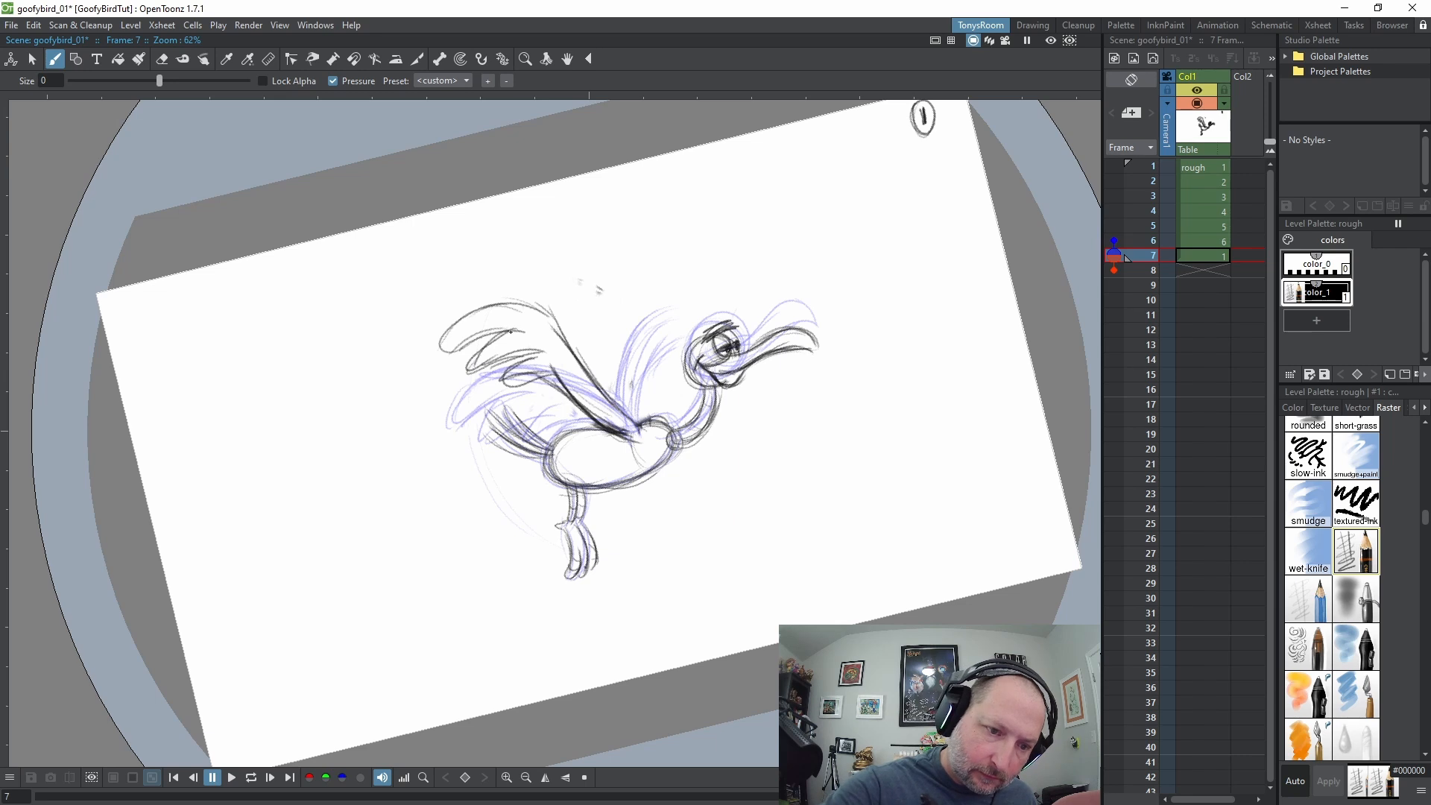
{"action": "left_click_drag", "start_coordinate": [450, 355], "coordinate": [484, 310]}
{"action": "left_click_drag", "start_coordinate": [449, 354], "coordinate": [504, 306]}
{"action": "mouse_move", "coordinate": [444, 354]}
{"action": "left_mouse_down"}
{"action": "mouse_move", "coordinate": [454, 324]}
{"action": "mouse_move", "coordinate": [562, 327]}
{"action": "mouse_move", "coordinate": [637, 433]}
{"action": "mouse_move", "coordinate": [633, 304]}
{"action": "left_mouse_up"}
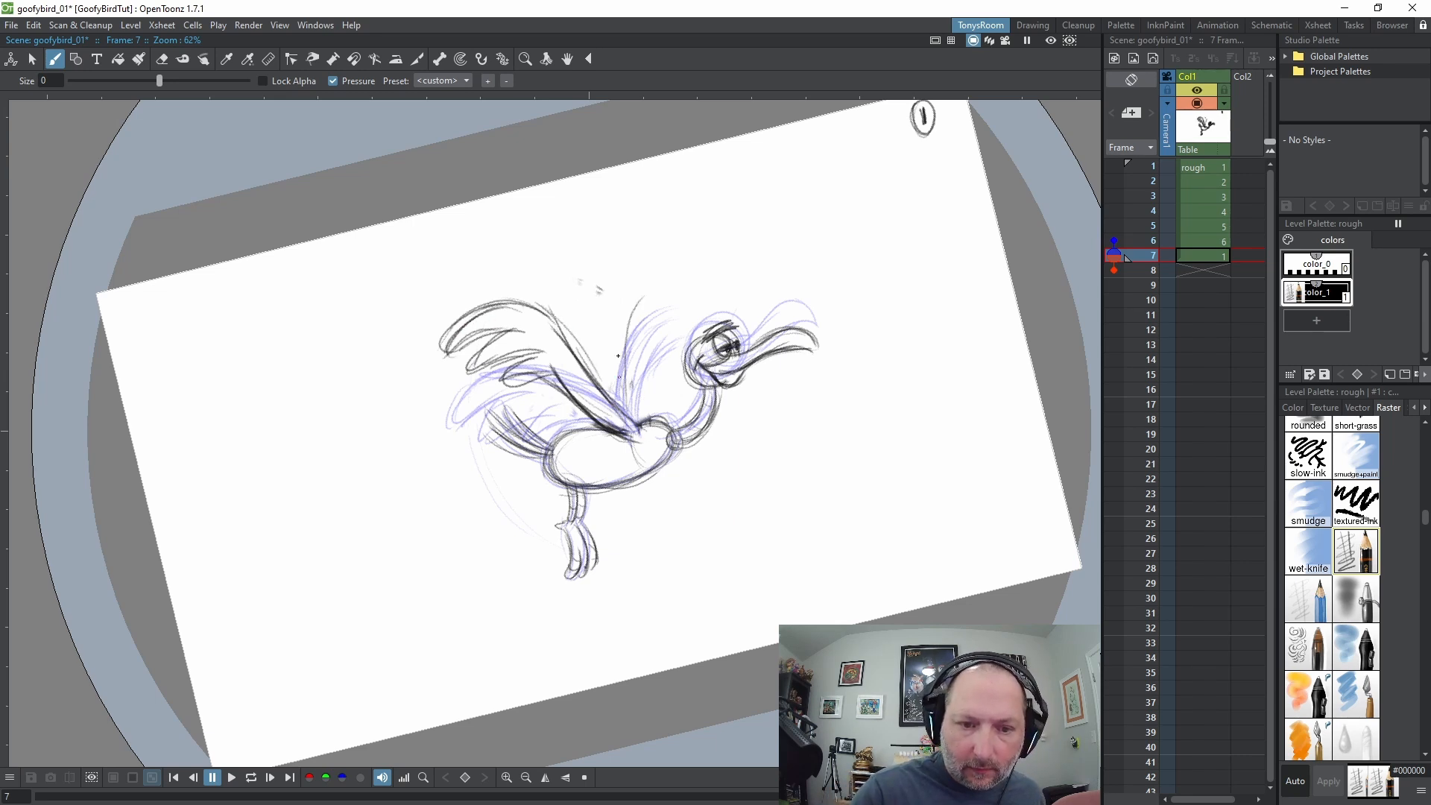
Try the far wing of drawing 1 as upright strokes above the shoulder, compare it with frame 6, and clear the attempt
{"action": "left_click_drag", "start_coordinate": [628, 413], "coordinate": [625, 270]}
{"action": "left_click_drag", "start_coordinate": [626, 406], "coordinate": [654, 301]}
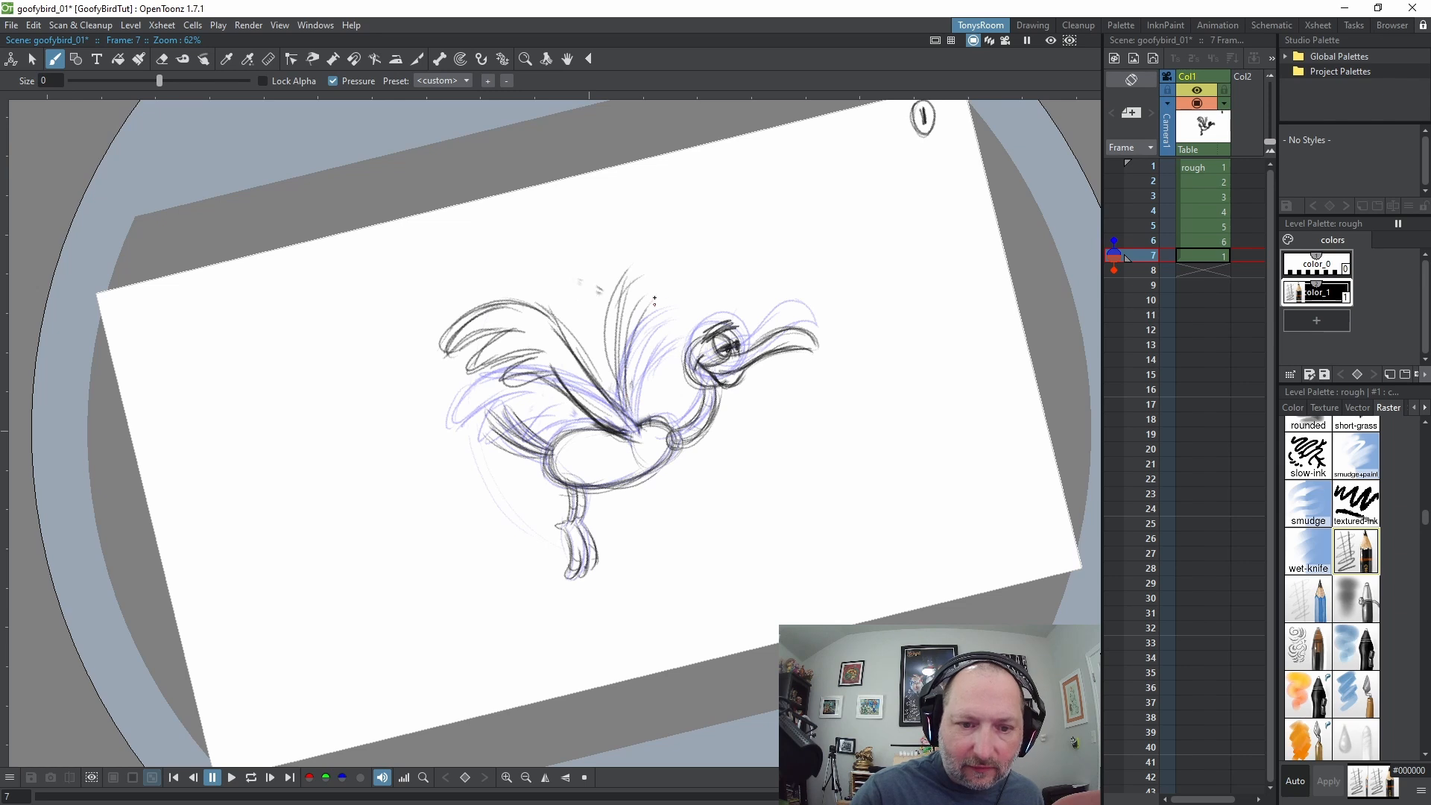
{"action": "key", "text": "Up"}
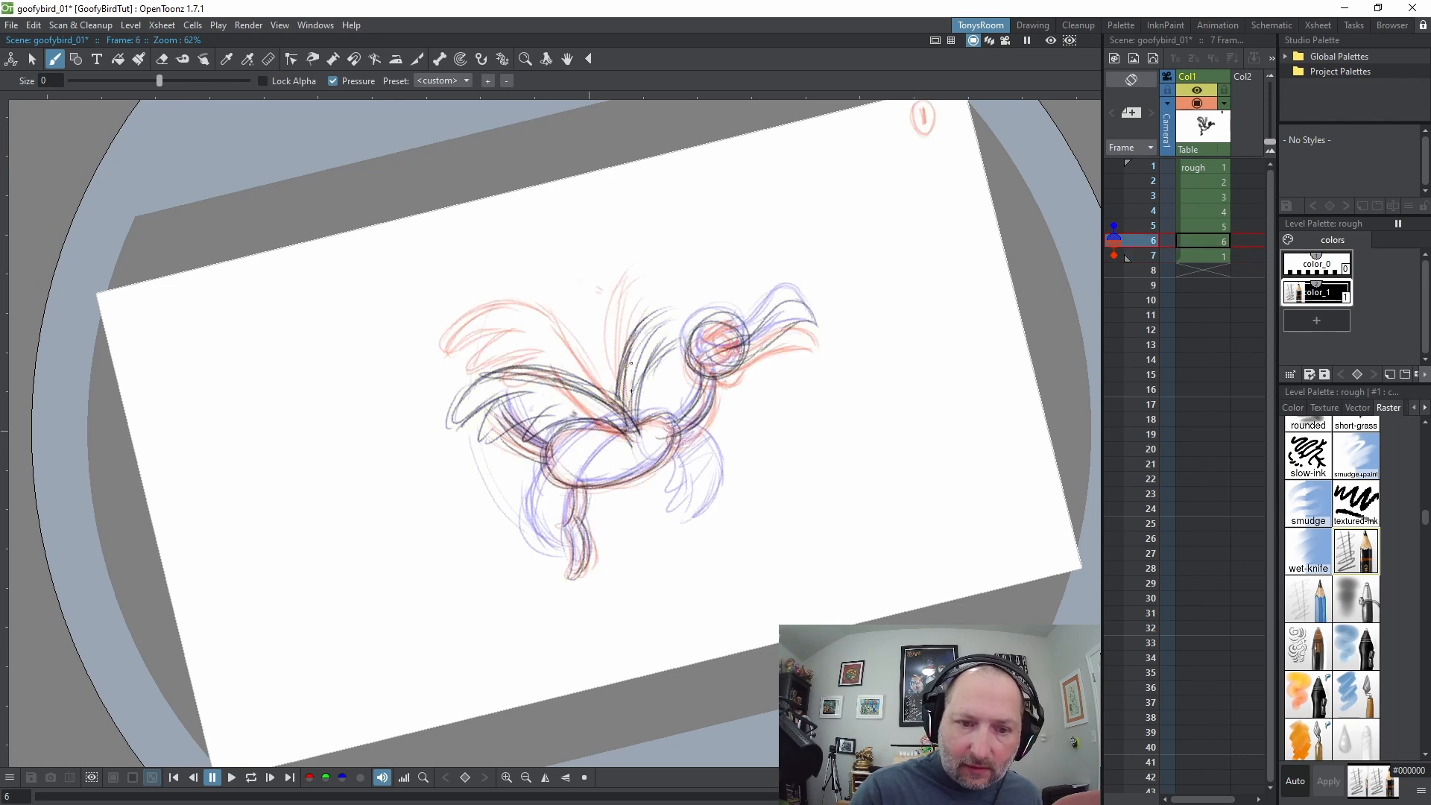
{"action": "left_click_drag", "start_coordinate": [627, 403], "coordinate": [655, 294]}
{"action": "key", "text": "ctrl+z"}
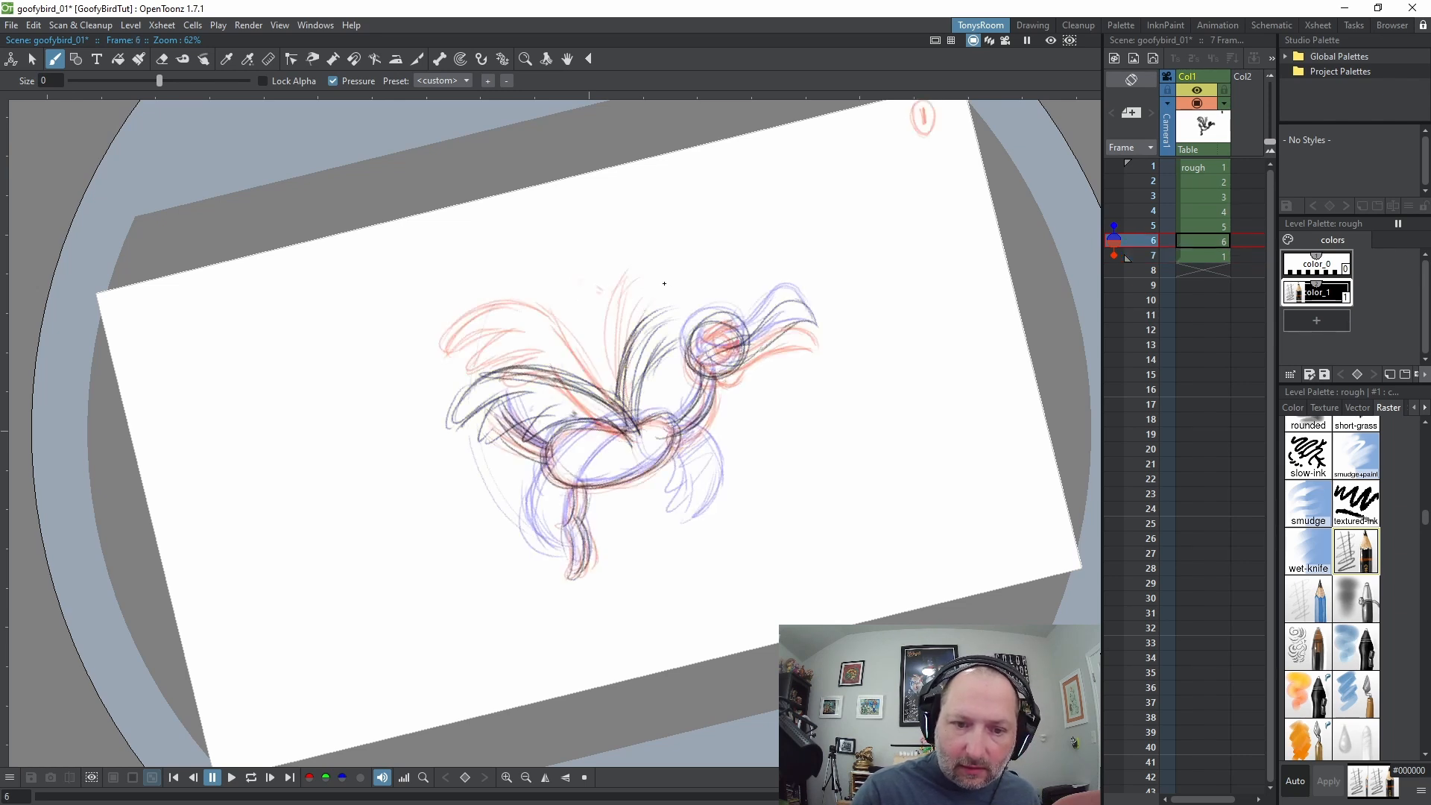
{"action": "key", "text": "Down"}
{"action": "key", "text": "Up"}
{"action": "key", "text": "Down"}
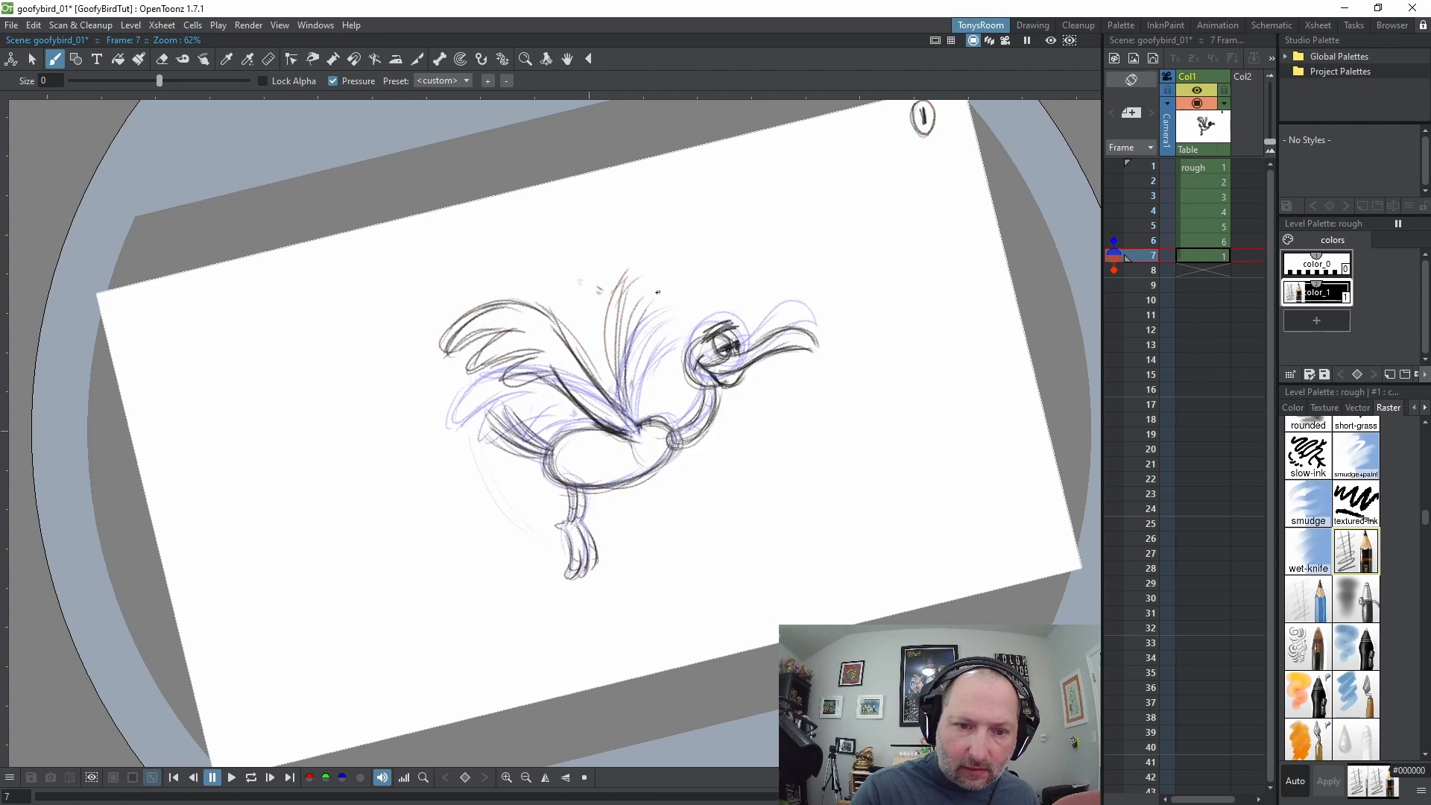
{"action": "key", "text": "a"}
{"action": "mouse_move", "coordinate": [621, 289]}
{"action": "left_mouse_down"}
{"action": "mouse_move", "coordinate": [628, 264]}
{"action": "mouse_move", "coordinate": [653, 348]}
{"action": "mouse_move", "coordinate": [636, 322]}
{"action": "left_mouse_up"}
Draw the far wing of drawing 1 with a bowed leading edge and feathers trailing back toward the near wing
{"action": "key", "text": "b"}
{"action": "mouse_move", "coordinate": [583, 269]}
{"action": "left_mouse_down"}
{"action": "mouse_move", "coordinate": [639, 328]}
{"action": "mouse_move", "coordinate": [638, 407]}
{"action": "left_mouse_up"}
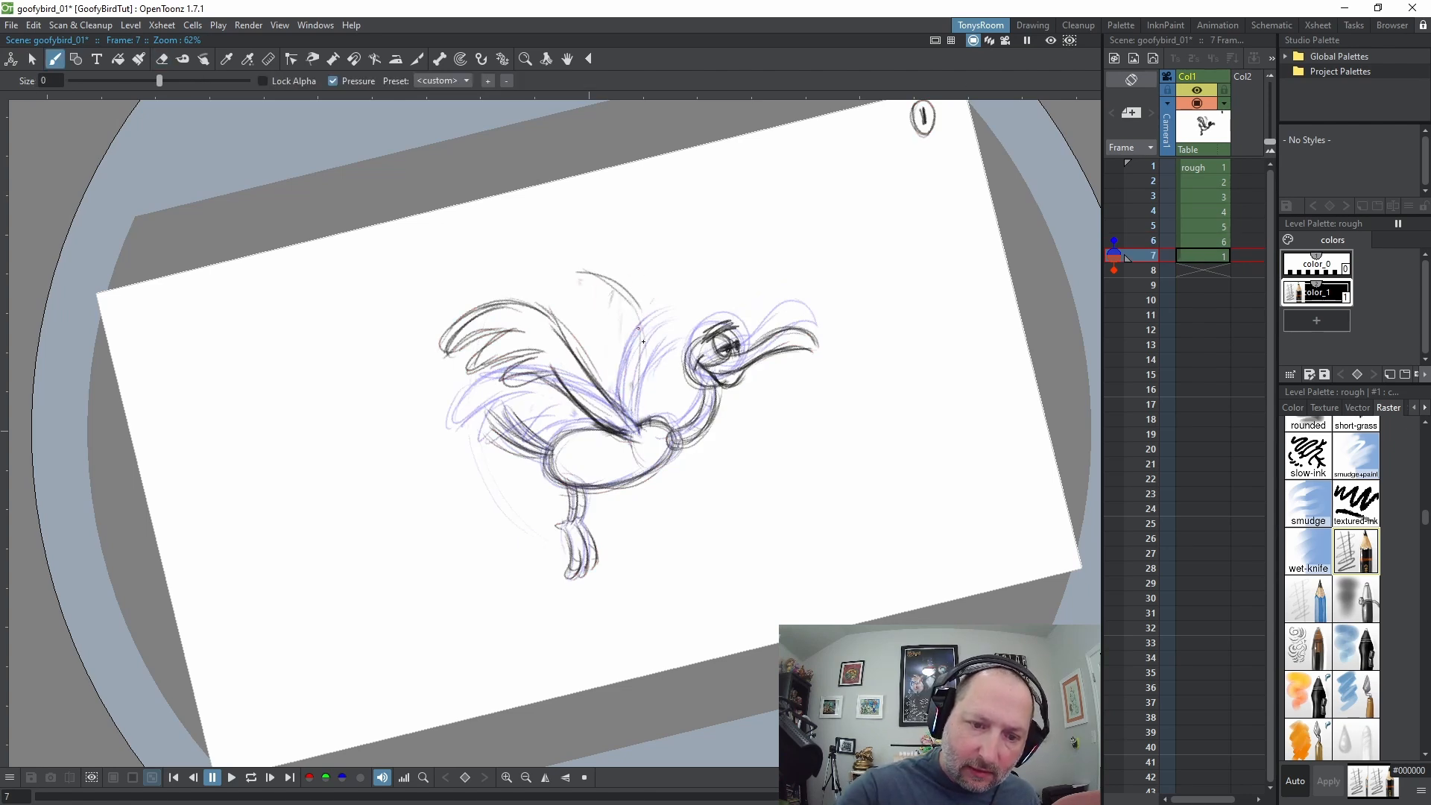
{"action": "left_click_drag", "start_coordinate": [645, 335], "coordinate": [647, 421]}
{"action": "left_click_drag", "start_coordinate": [619, 288], "coordinate": [648, 382]}
{"action": "mouse_move", "coordinate": [559, 289]}
{"action": "left_mouse_down"}
{"action": "mouse_move", "coordinate": [595, 310]}
{"action": "mouse_move", "coordinate": [579, 297]}
{"action": "mouse_move", "coordinate": [614, 422]}
{"action": "left_mouse_up"}
{"action": "left_click_drag", "start_coordinate": [654, 310], "coordinate": [634, 392]}
{"action": "mouse_move", "coordinate": [563, 275]}
{"action": "left_mouse_down"}
{"action": "mouse_move", "coordinate": [633, 309]}
{"action": "mouse_move", "coordinate": [604, 320]}
{"action": "left_mouse_up"}
{"action": "mouse_move", "coordinate": [582, 276]}
{"action": "left_mouse_down"}
{"action": "mouse_move", "coordinate": [615, 293]}
{"action": "mouse_move", "coordinate": [653, 381]}
{"action": "mouse_move", "coordinate": [636, 407]}
{"action": "mouse_move", "coordinate": [639, 382]}
{"action": "mouse_move", "coordinate": [636, 423]}
{"action": "left_mouse_up"}
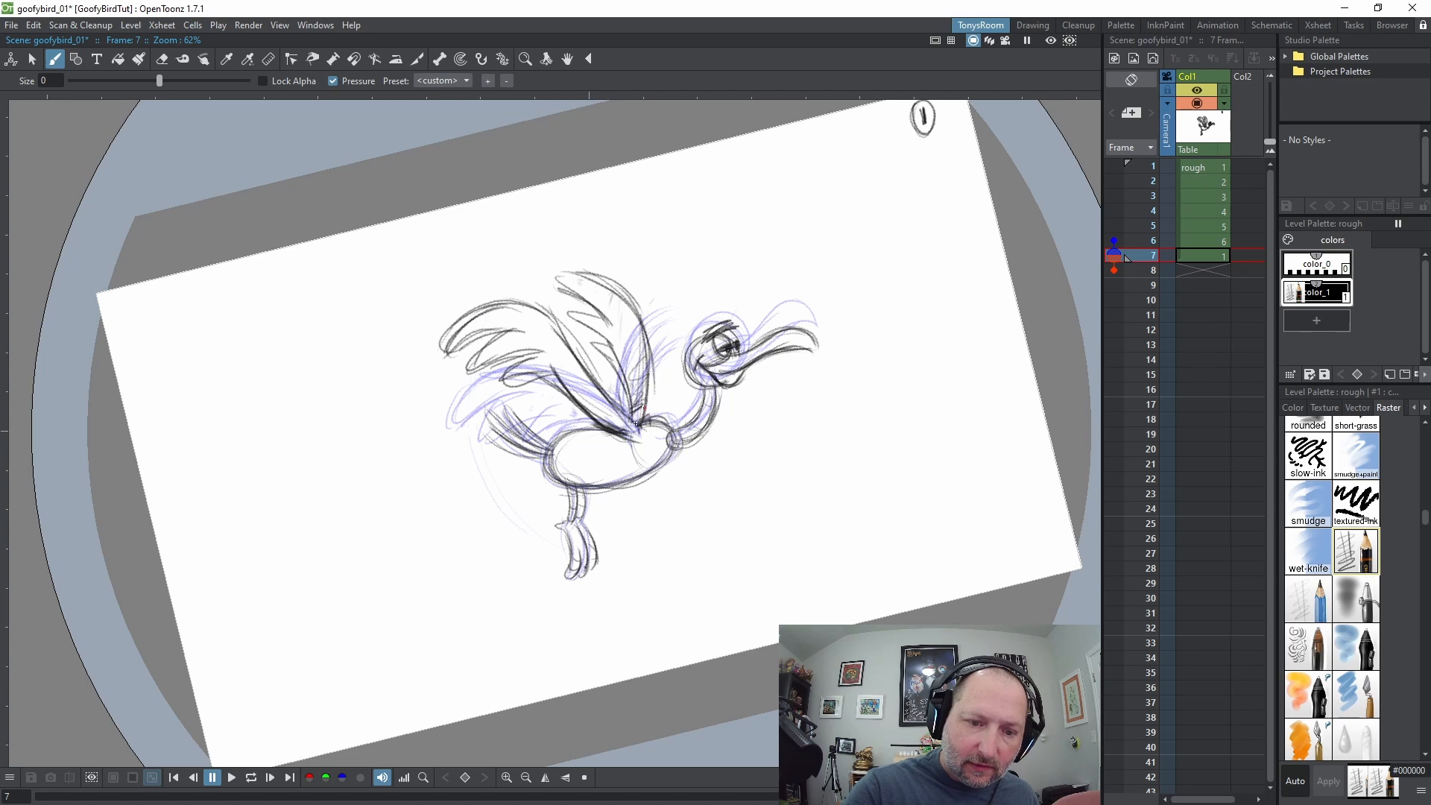
Expose all the drawings of the rough column on twos
{"action": "left_click", "coordinate": [1207, 169]}
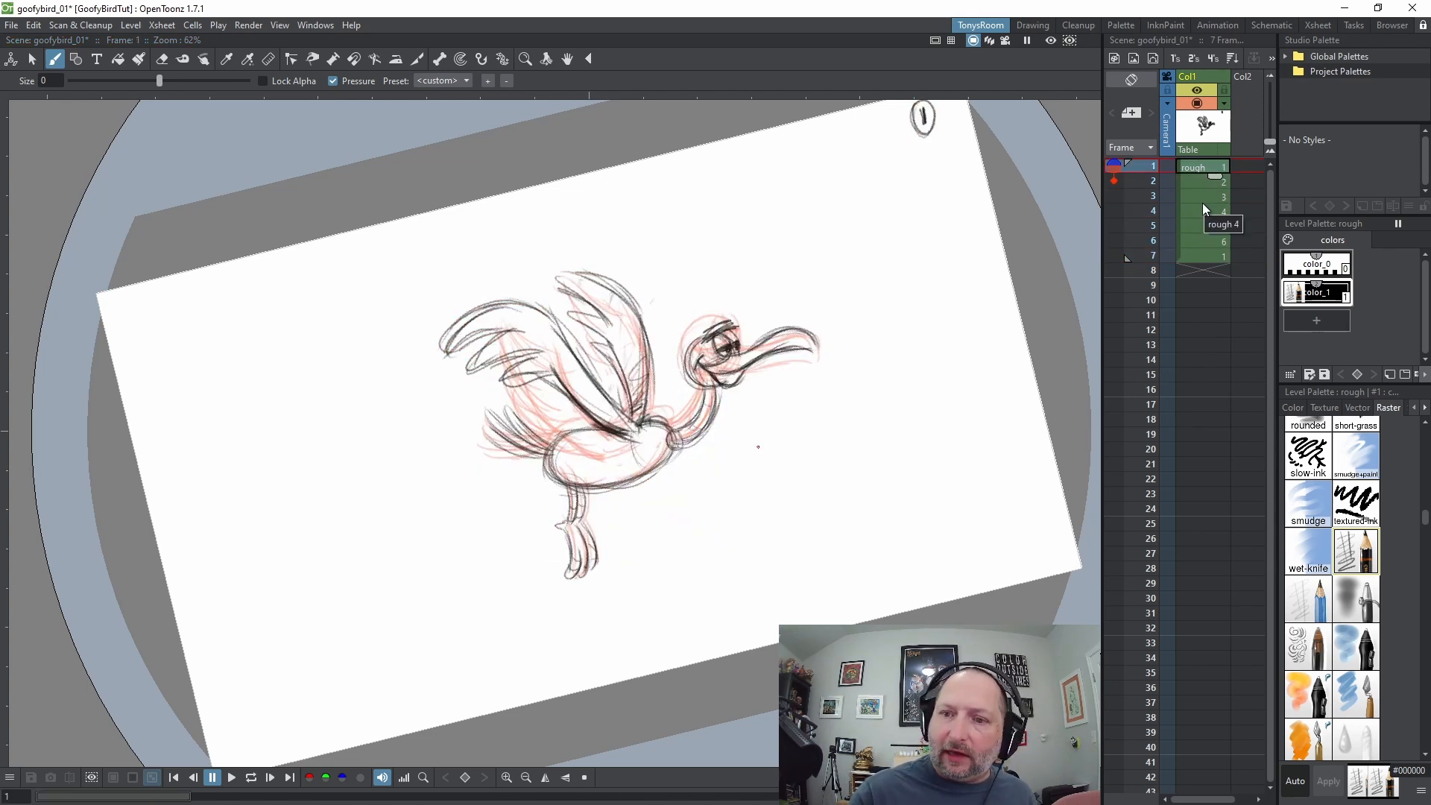
{"action": "left_click", "coordinate": [1179, 181]}
{"action": "left_click", "coordinate": [1195, 59]}
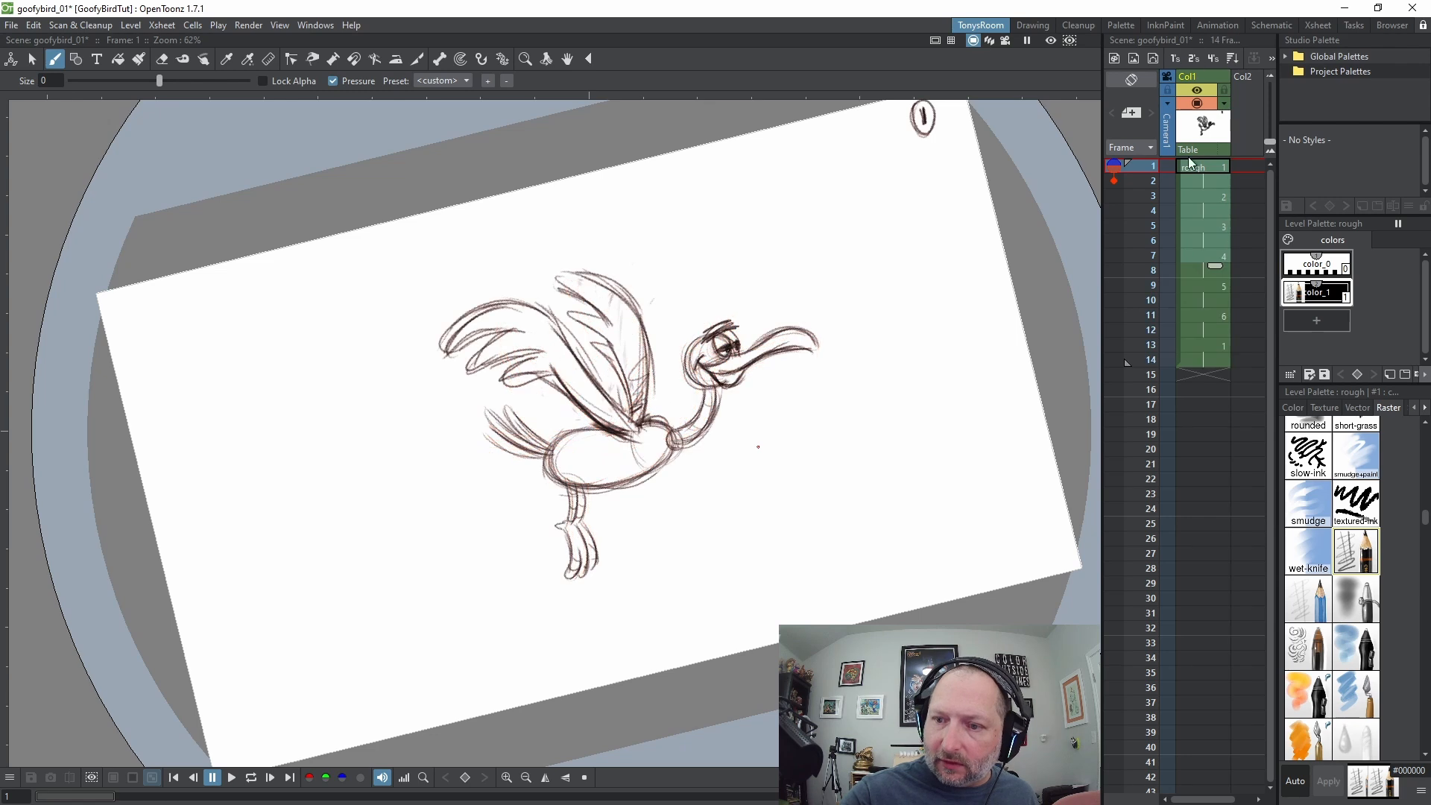
Limit the preview range to frames 1 to 12 and play the flight cycle as a loop
{"action": "left_click", "coordinate": [1217, 168]}
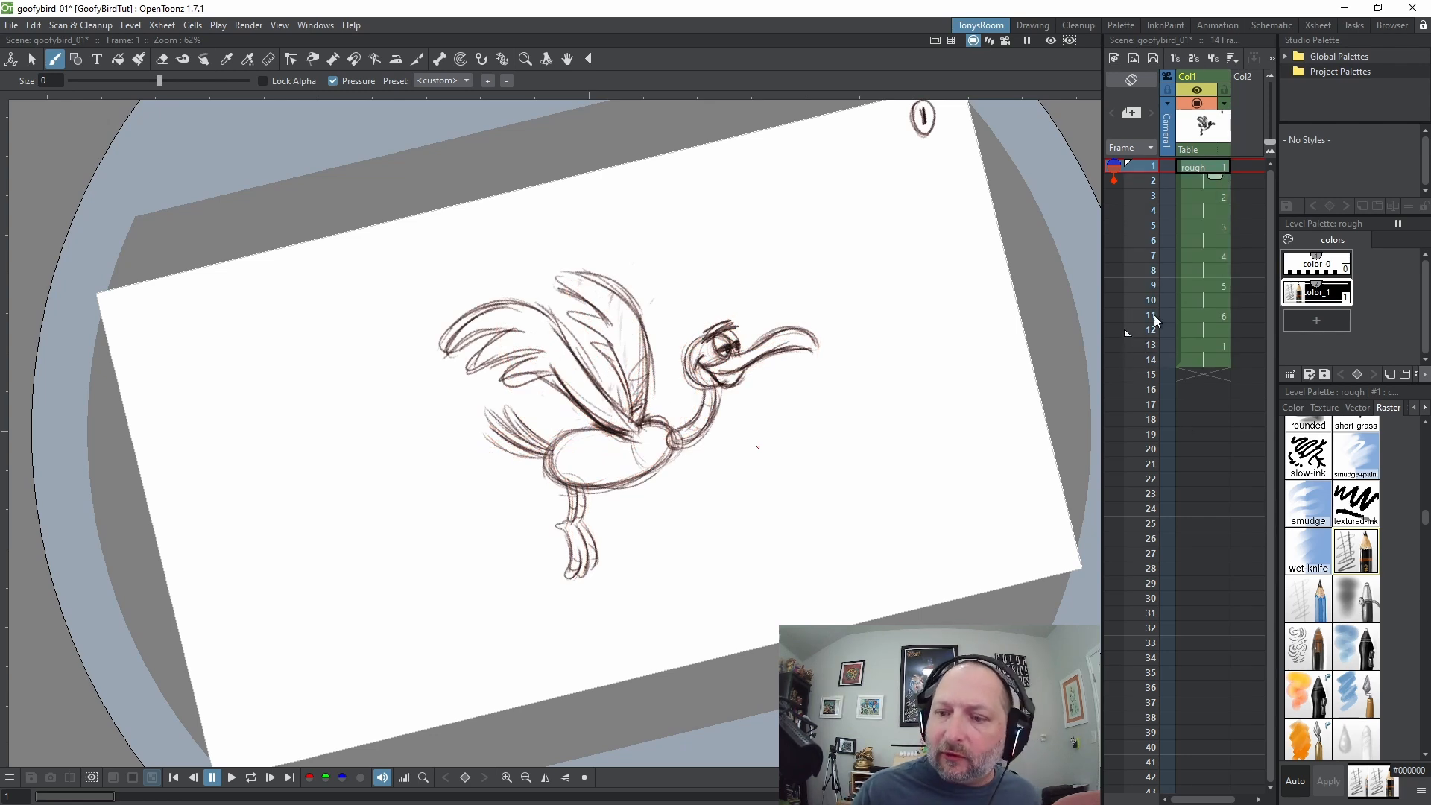
{"action": "key", "text": "l"}
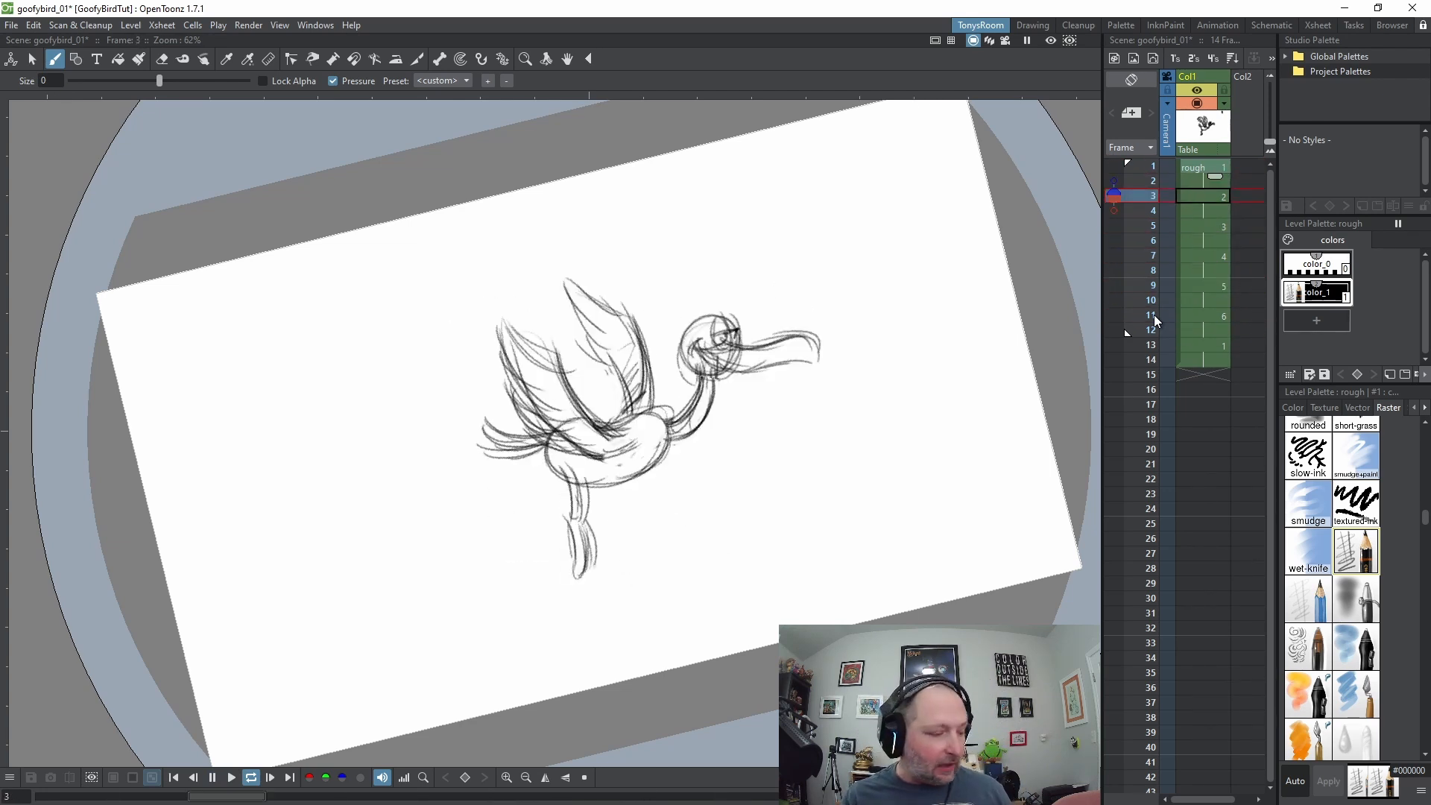
Renumber the rough drawings to match their frame positions: 1, 3, 5, 7, 9 and 11
{"action": "left_click", "coordinate": [1214, 165]}
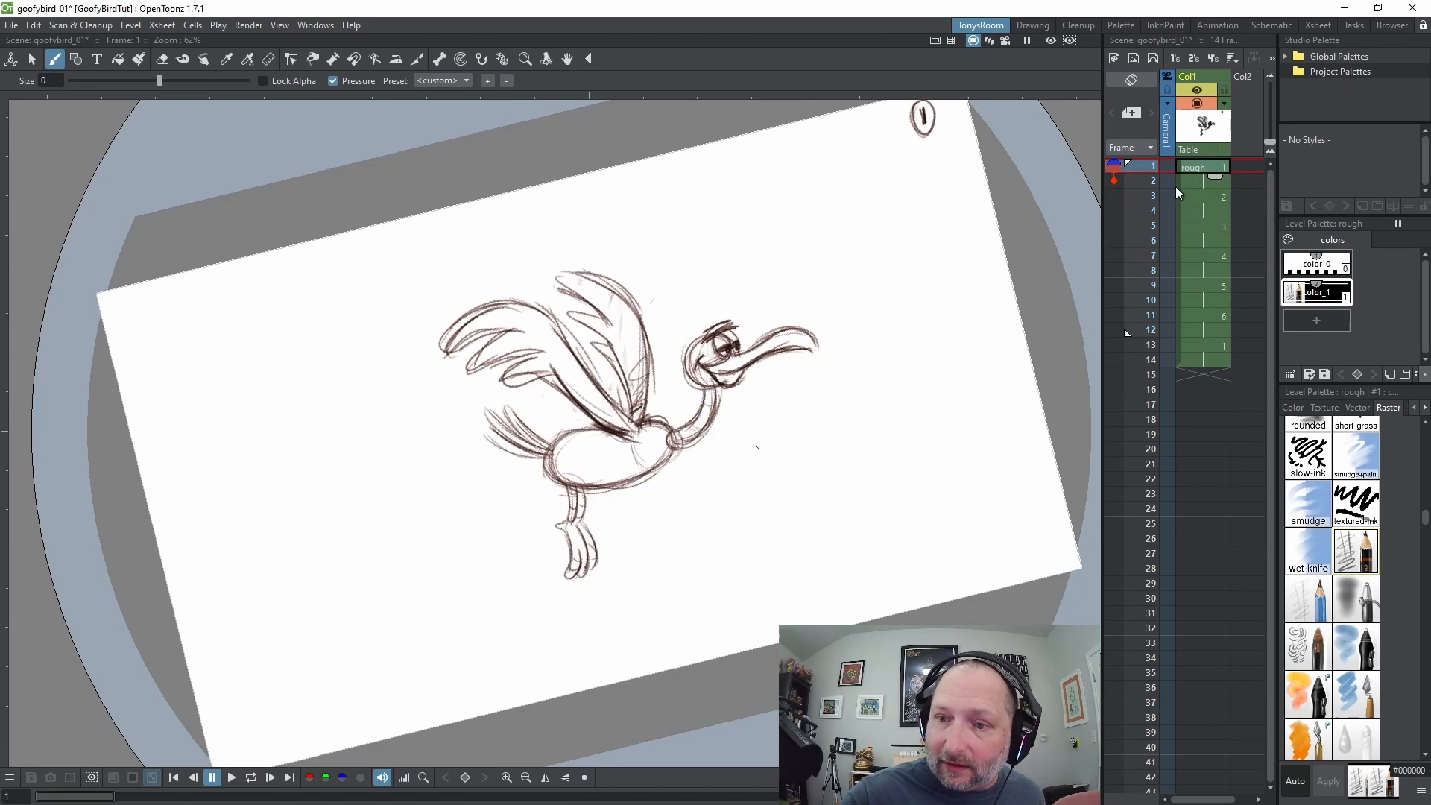
{"action": "left_click", "coordinate": [1231, 58]}
{"action": "left_click", "coordinate": [1206, 164]}
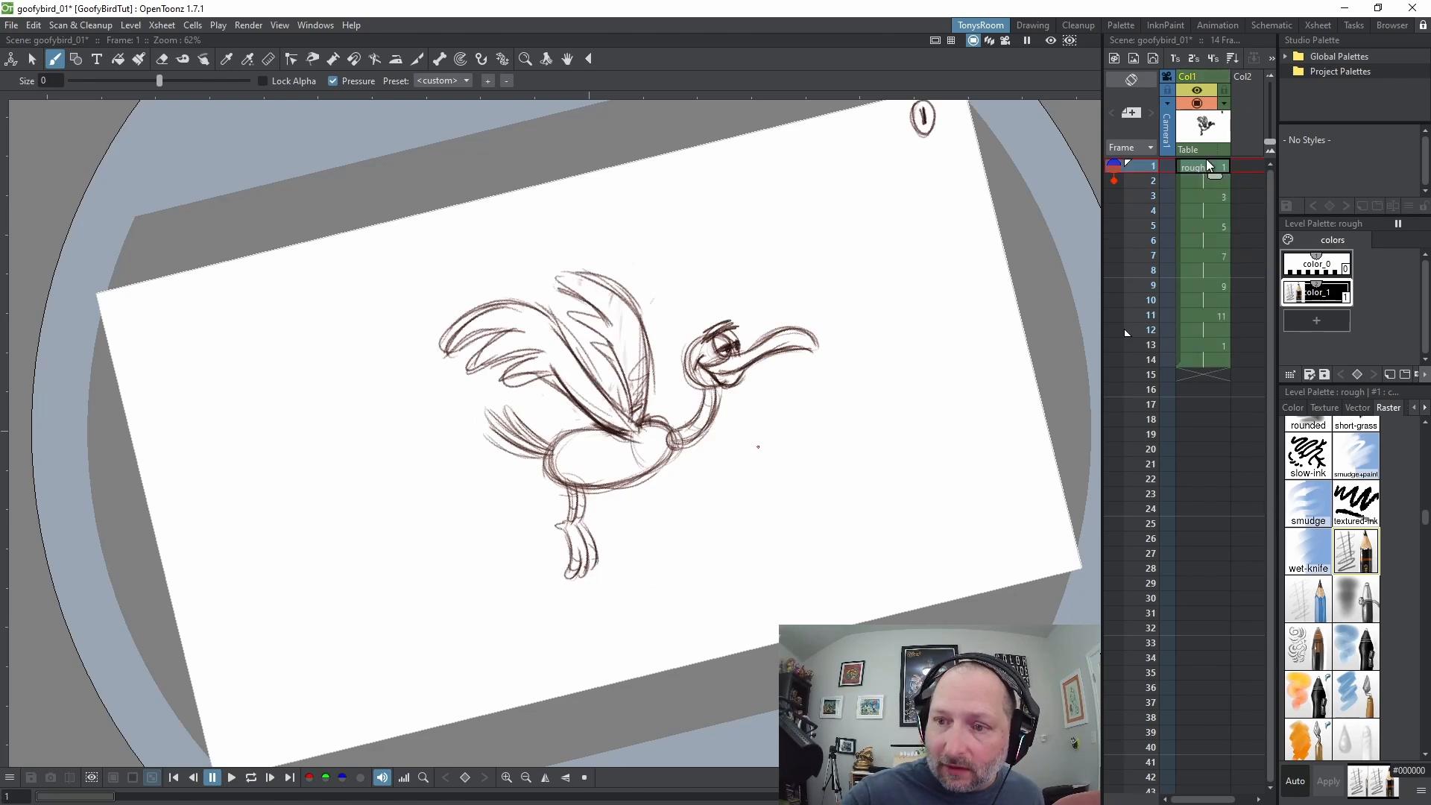
Erase both wings from the drawing on frame 3, leaving the body, tail, leg and head
{"action": "key", "text": "period"}
{"action": "key", "text": "comma"}
{"action": "key", "text": "period"}
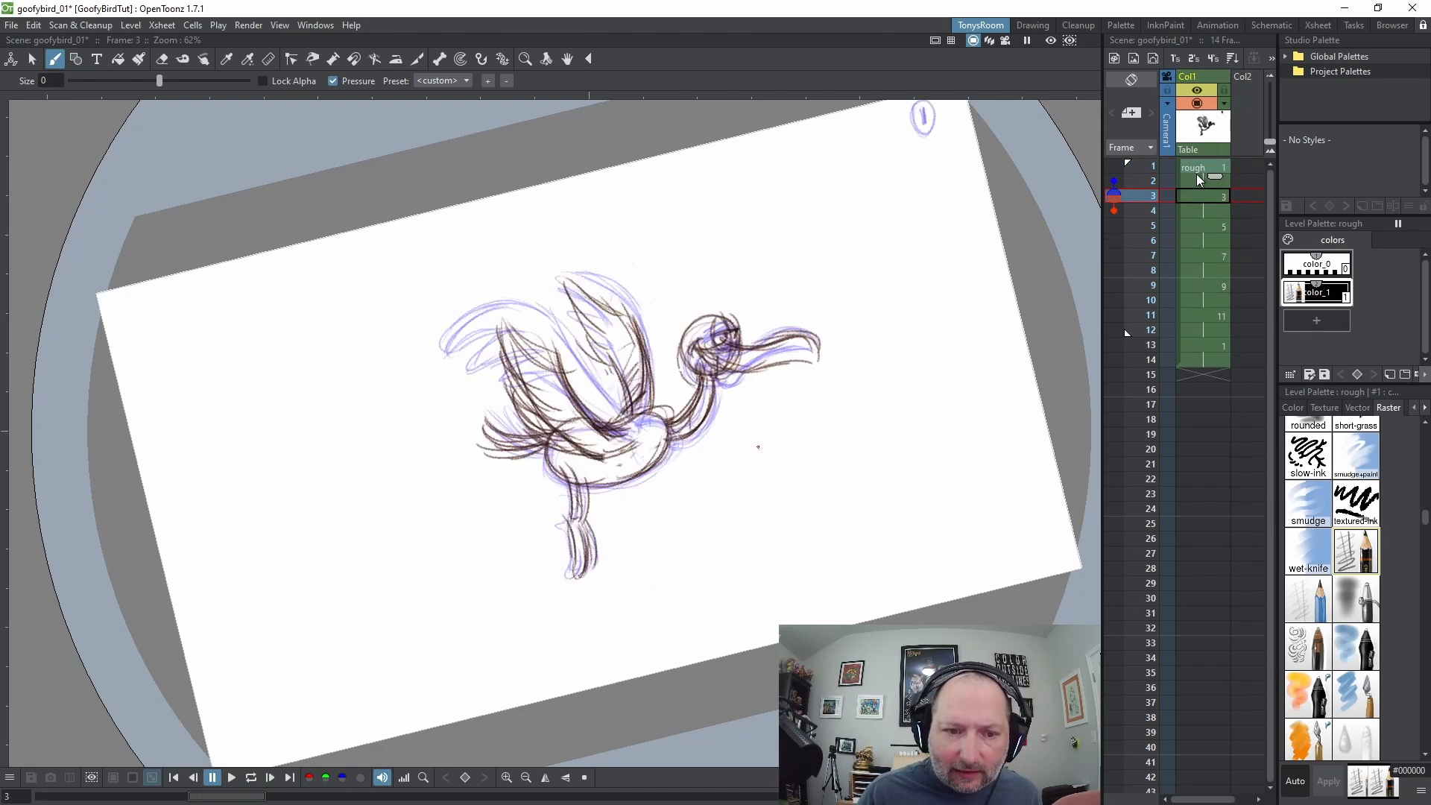
{"action": "key", "text": "a"}
{"action": "mouse_move", "coordinate": [508, 331]}
{"action": "left_mouse_down"}
{"action": "mouse_move", "coordinate": [528, 402]}
{"action": "mouse_move", "coordinate": [523, 325]}
{"action": "mouse_move", "coordinate": [566, 341]}
{"action": "mouse_move", "coordinate": [545, 412]}
{"action": "mouse_move", "coordinate": [558, 408]}
{"action": "mouse_move", "coordinate": [591, 448]}
{"action": "left_mouse_up"}
{"action": "mouse_move", "coordinate": [586, 399]}
{"action": "left_mouse_down"}
{"action": "mouse_move", "coordinate": [575, 392]}
{"action": "mouse_move", "coordinate": [620, 446]}
{"action": "mouse_move", "coordinate": [583, 278]}
{"action": "mouse_move", "coordinate": [629, 388]}
{"action": "mouse_move", "coordinate": [641, 336]}
{"action": "mouse_move", "coordinate": [649, 357]}
{"action": "mouse_move", "coordinate": [591, 297]}
{"action": "left_mouse_up"}
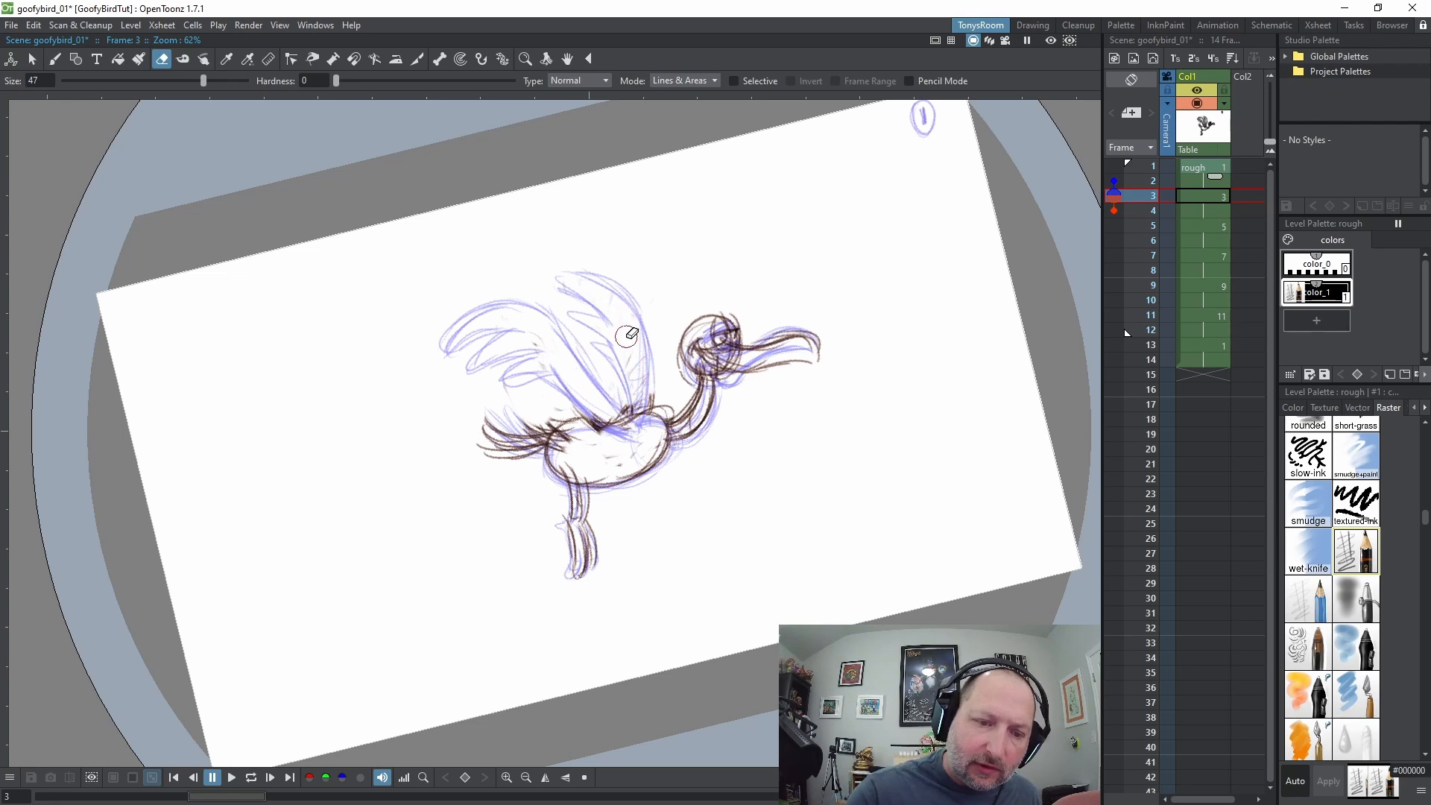
Redraw the near wing on frame 3 sweeping up and back from the shoulder, with feathers hanging along its rear edge
{"action": "key", "text": "b"}
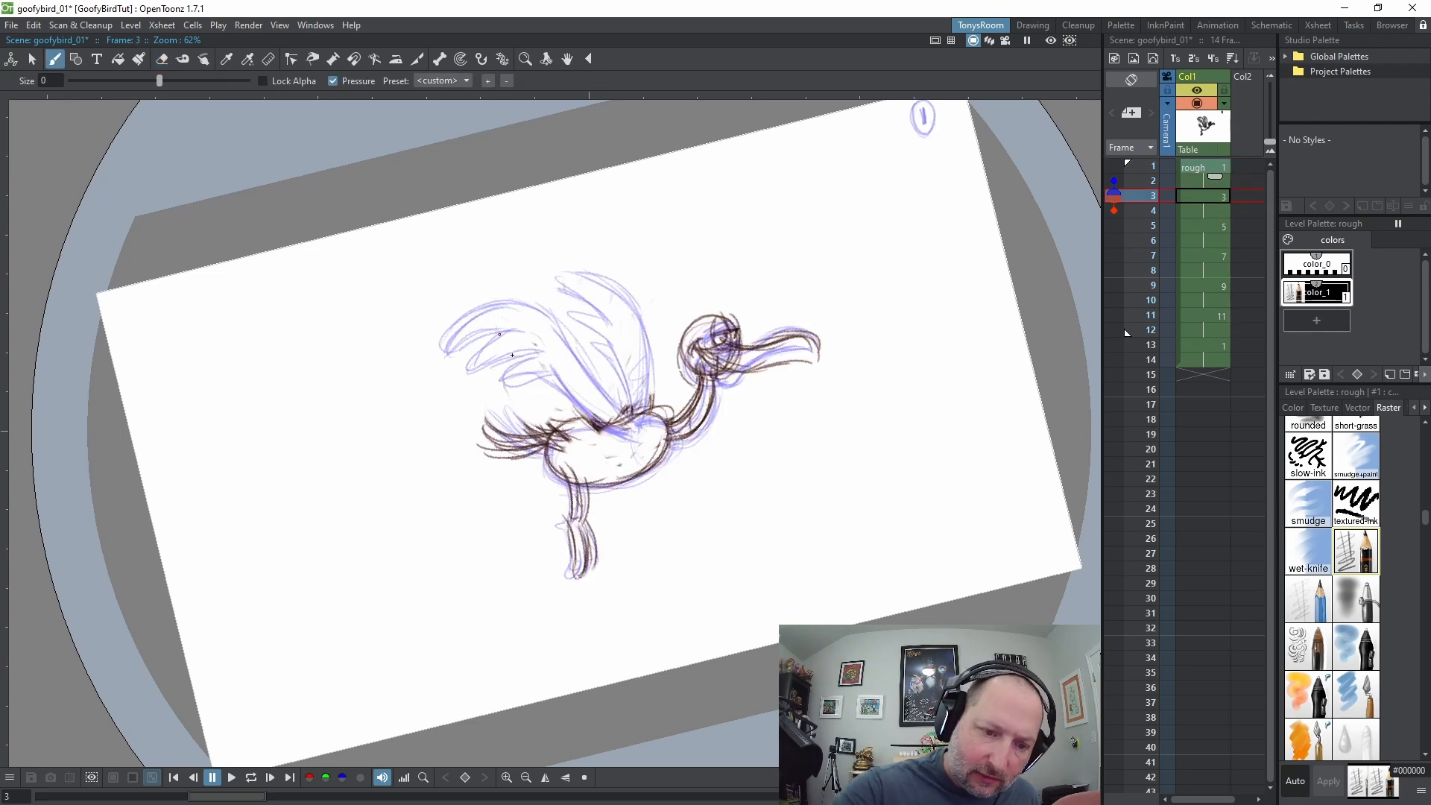
{"action": "mouse_move", "coordinate": [507, 334]}
{"action": "left_mouse_down"}
{"action": "mouse_move", "coordinate": [580, 400]}
{"action": "mouse_move", "coordinate": [509, 328]}
{"action": "mouse_move", "coordinate": [631, 409]}
{"action": "mouse_move", "coordinate": [625, 422]}
{"action": "mouse_move", "coordinate": [498, 322]}
{"action": "mouse_move", "coordinate": [595, 414]}
{"action": "left_mouse_up"}
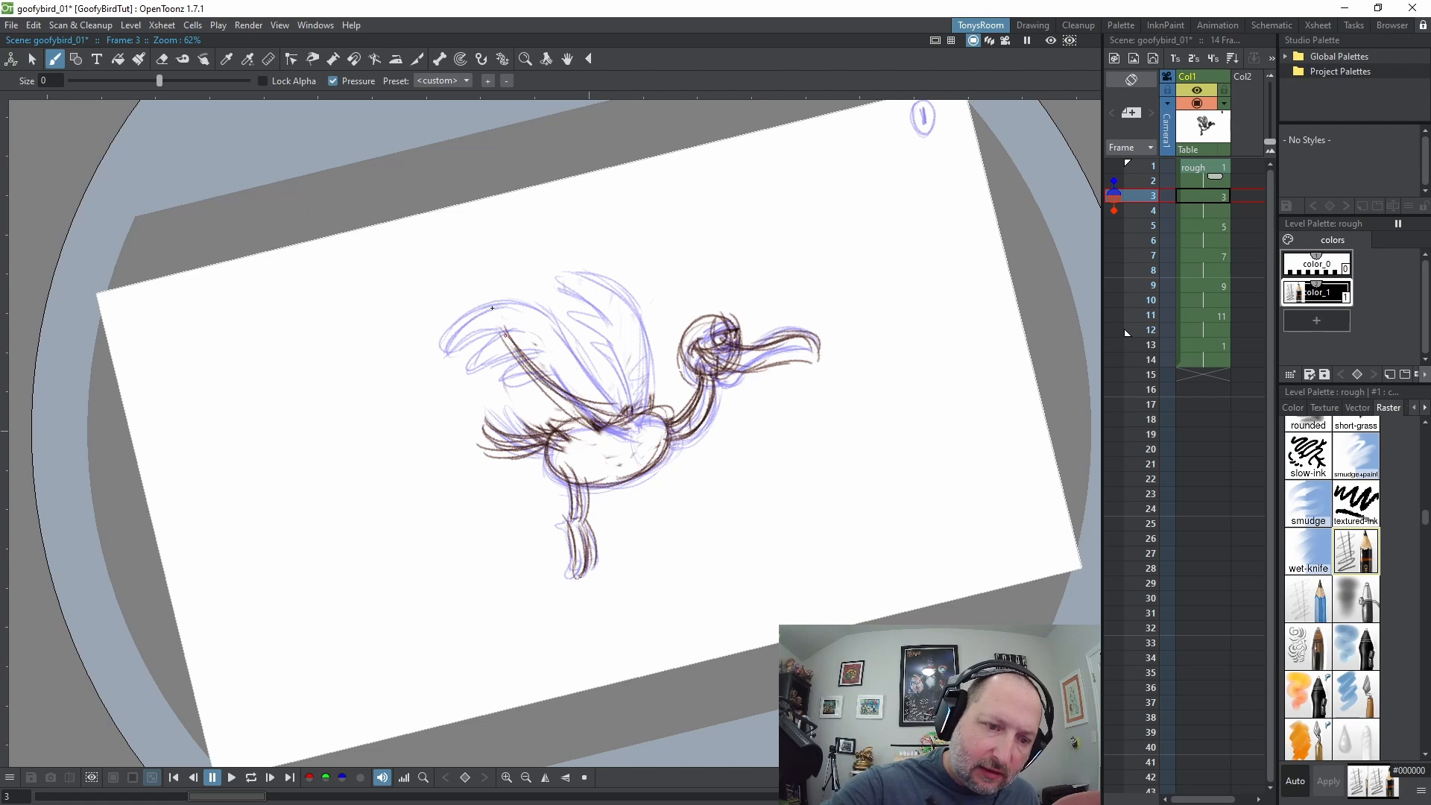
{"action": "mouse_move", "coordinate": [490, 289]}
{"action": "left_mouse_down"}
{"action": "mouse_move", "coordinate": [522, 354]}
{"action": "mouse_move", "coordinate": [495, 364]}
{"action": "mouse_move", "coordinate": [537, 369]}
{"action": "mouse_move", "coordinate": [499, 359]}
{"action": "mouse_move", "coordinate": [492, 391]}
{"action": "mouse_move", "coordinate": [533, 418]}
{"action": "mouse_move", "coordinate": [601, 429]}
{"action": "mouse_move", "coordinate": [635, 354]}
{"action": "left_mouse_up"}
{"action": "key", "text": "a"}
Draw the far wing on frame 3 curving up close behind the head, with feathers along its rear edge
{"action": "key", "text": "b"}
{"action": "left_click_drag", "start_coordinate": [637, 410], "coordinate": [675, 290]}
{"action": "mouse_move", "coordinate": [649, 395]}
{"action": "left_mouse_down"}
{"action": "mouse_move", "coordinate": [678, 280]}
{"action": "mouse_move", "coordinate": [664, 391]}
{"action": "left_mouse_up"}
{"action": "mouse_move", "coordinate": [649, 331]}
{"action": "left_mouse_down"}
{"action": "mouse_move", "coordinate": [626, 265]}
{"action": "mouse_move", "coordinate": [659, 349]}
{"action": "left_mouse_up"}
{"action": "mouse_move", "coordinate": [646, 296]}
{"action": "left_mouse_down"}
{"action": "mouse_move", "coordinate": [625, 330]}
{"action": "mouse_move", "coordinate": [626, 393]}
{"action": "left_mouse_up"}
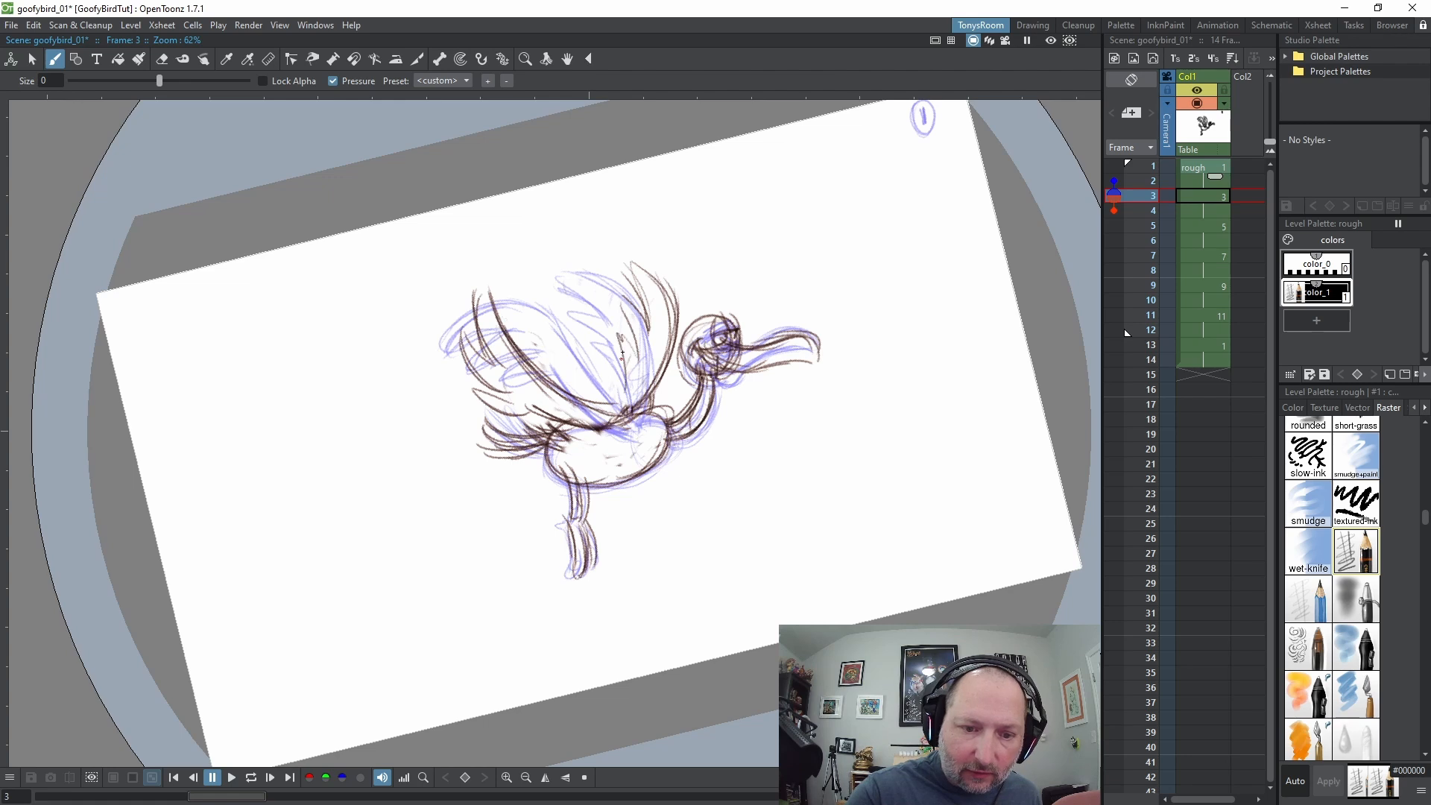
{"action": "mouse_move", "coordinate": [633, 321]}
{"action": "left_mouse_down"}
{"action": "mouse_move", "coordinate": [631, 408]}
{"action": "mouse_move", "coordinate": [639, 354]}
{"action": "mouse_move", "coordinate": [633, 371]}
{"action": "left_mouse_up"}
{"action": "mouse_move", "coordinate": [634, 263]}
{"action": "left_mouse_down"}
{"action": "mouse_move", "coordinate": [673, 350]}
{"action": "mouse_move", "coordinate": [628, 399]}
{"action": "left_mouse_up"}
{"action": "mouse_move", "coordinate": [664, 339]}
{"action": "left_mouse_down"}
{"action": "mouse_move", "coordinate": [656, 403]}
{"action": "mouse_move", "coordinate": [624, 411]}
{"action": "mouse_move", "coordinate": [660, 394]}
{"action": "mouse_move", "coordinate": [630, 430]}
{"action": "mouse_move", "coordinate": [672, 406]}
{"action": "left_mouse_up"}
Clean up the lines where the wings join the bird's back on frame 3, checking against the previous drawing
{"action": "key", "text": "e"}
{"action": "key", "text": "b"}
{"action": "key", "text": "e"}
{"action": "key", "text": "b"}
{"action": "key", "text": "e"}
{"action": "key", "text": "comma"}
{"action": "key", "text": "period"}
{"action": "key", "text": "b"}
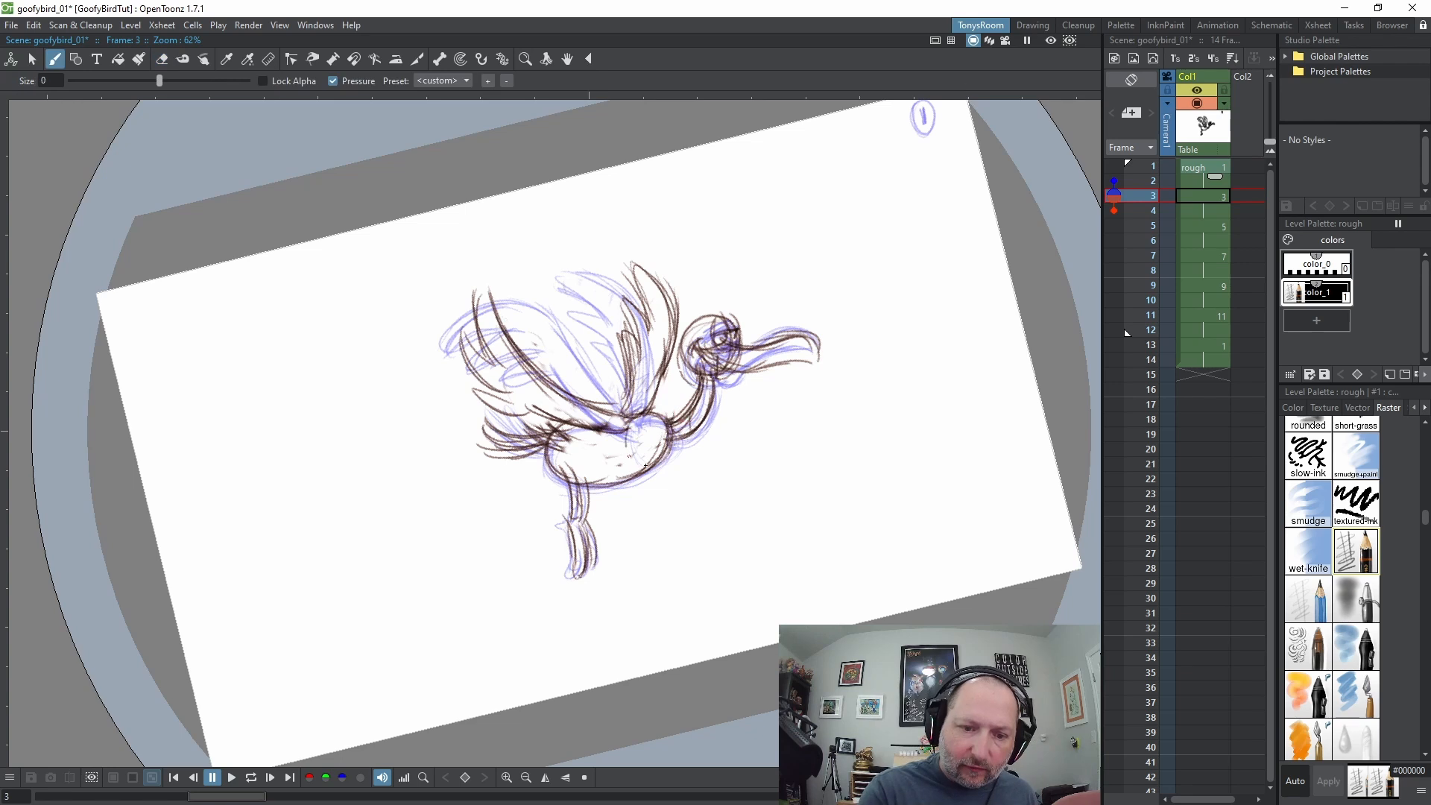
Flip between the drawings on frames 1 to 7 to compare the wing and body poses
{"action": "key", "text": "comma"}
{"action": "key", "text": "period"}
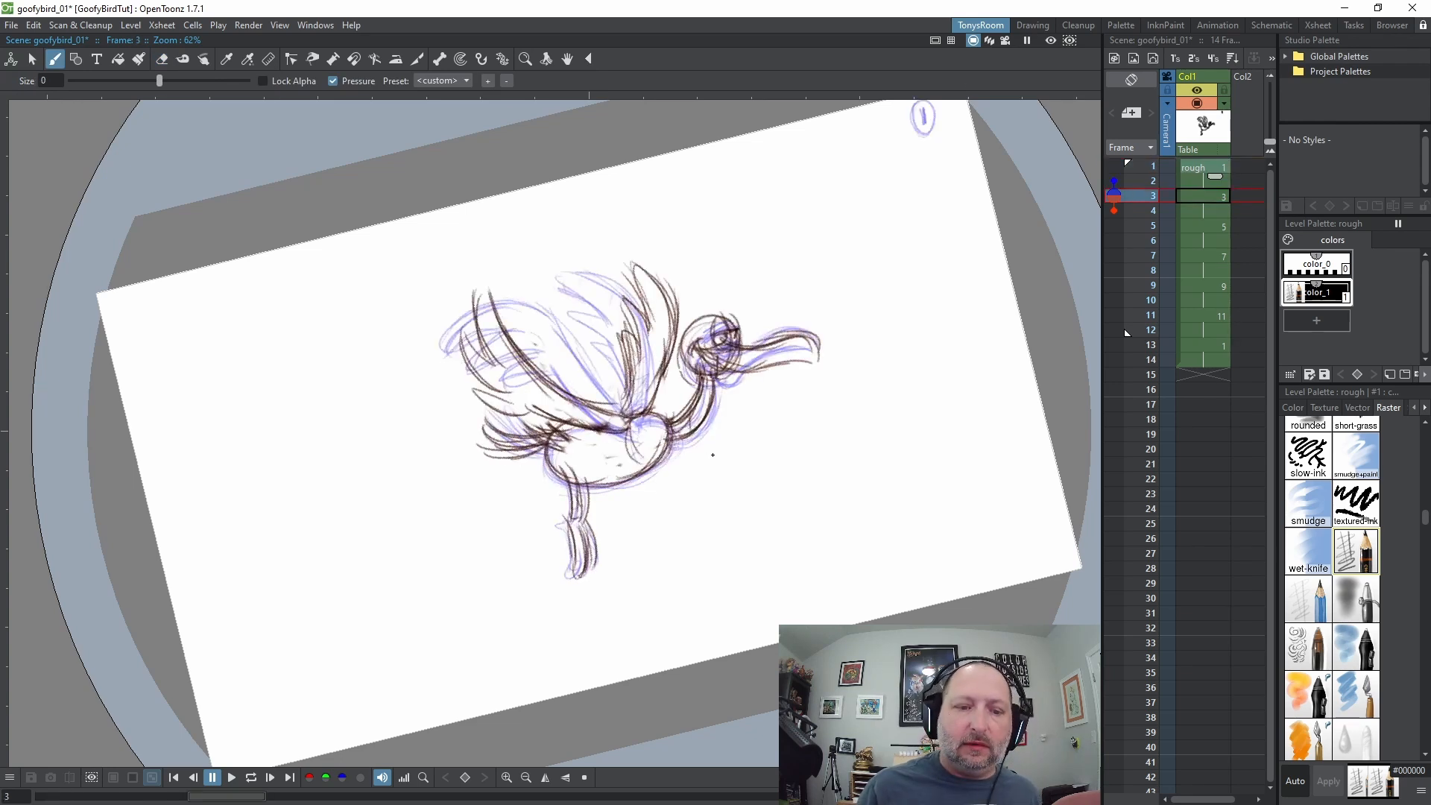
{"action": "key", "text": "comma"}
{"action": "key", "text": "period"}
{"action": "key", "text": "e"}
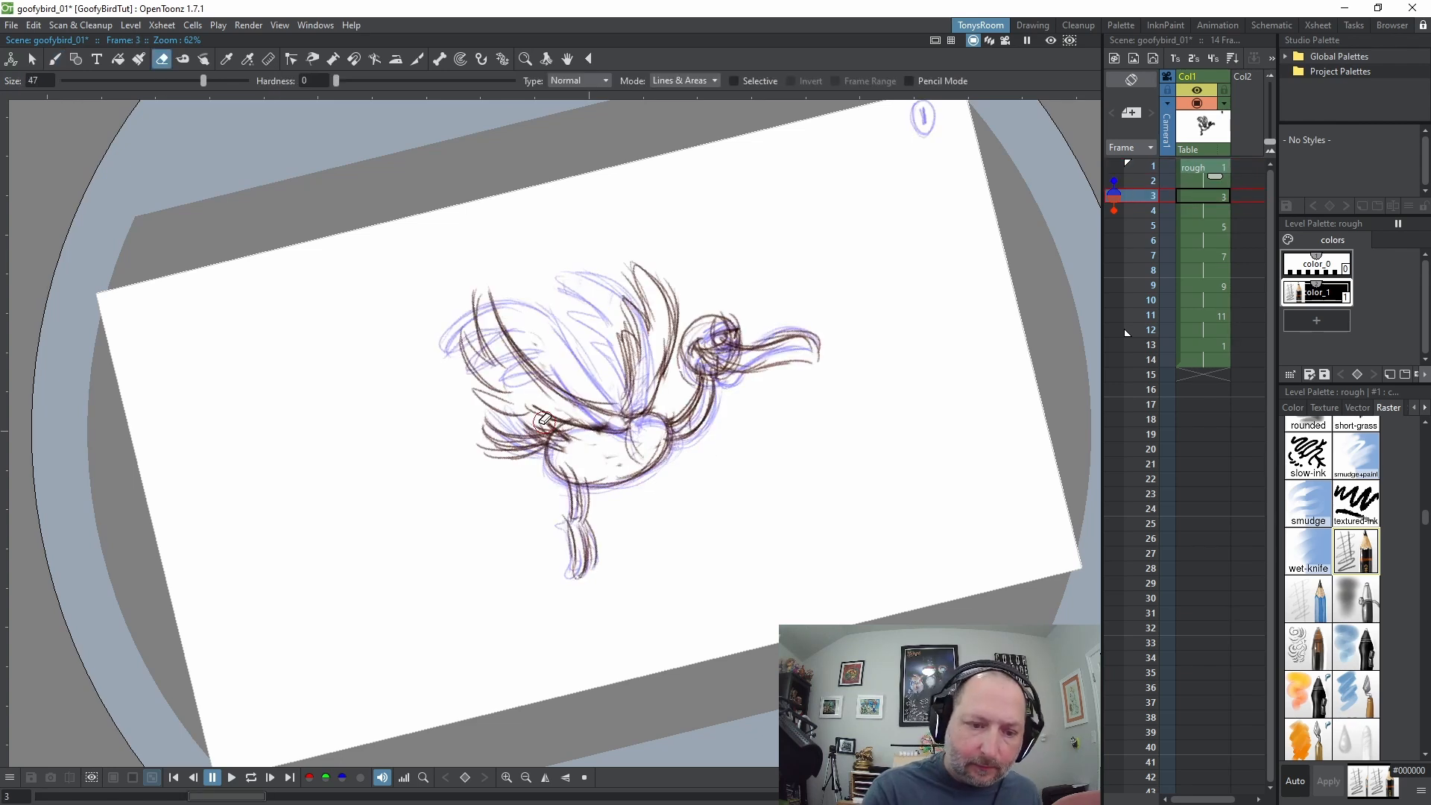
{"action": "key", "text": "comma"}
{"action": "key", "text": "period"}
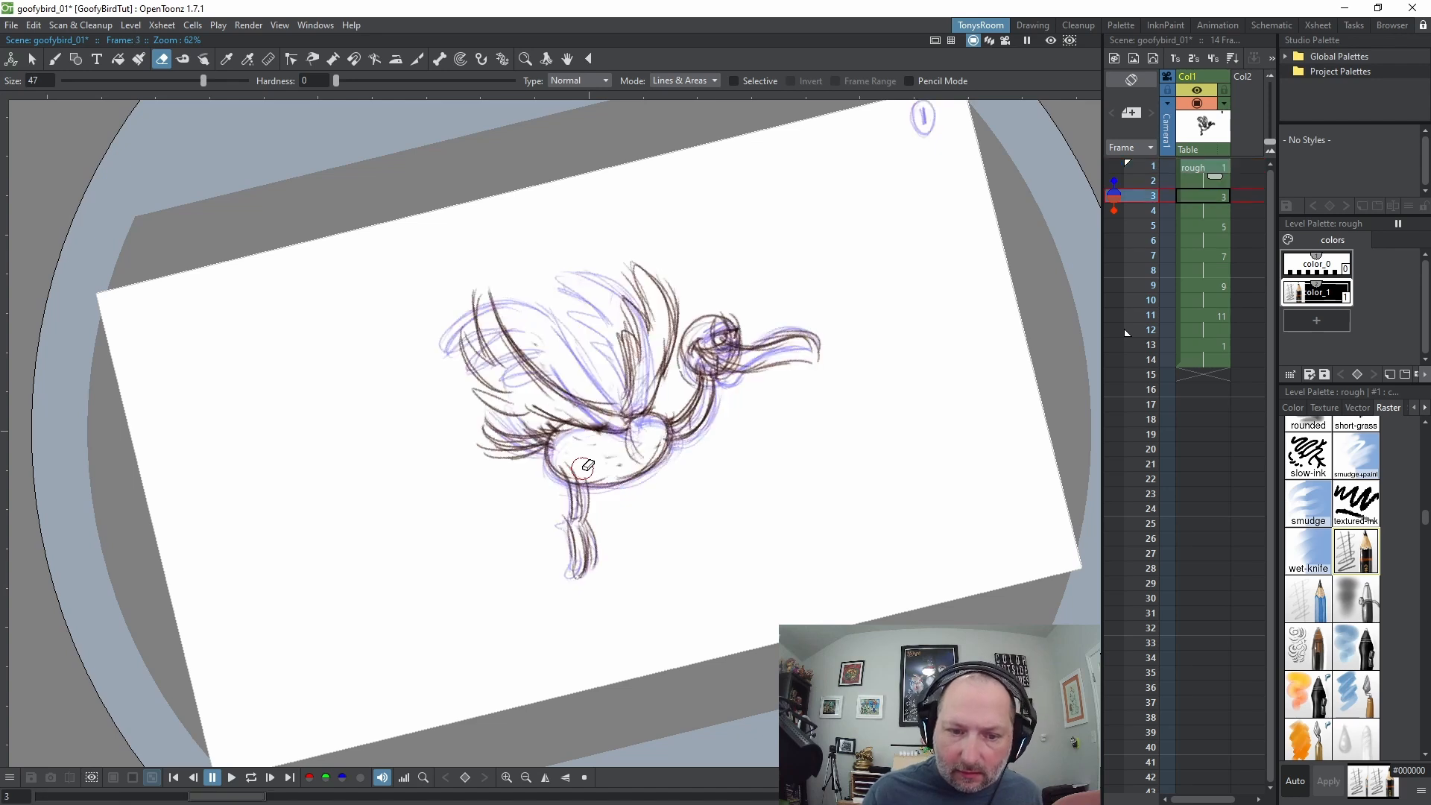
{"action": "key", "text": "b"}
{"action": "key", "text": "comma"}
{"action": "key", "text": "period"}
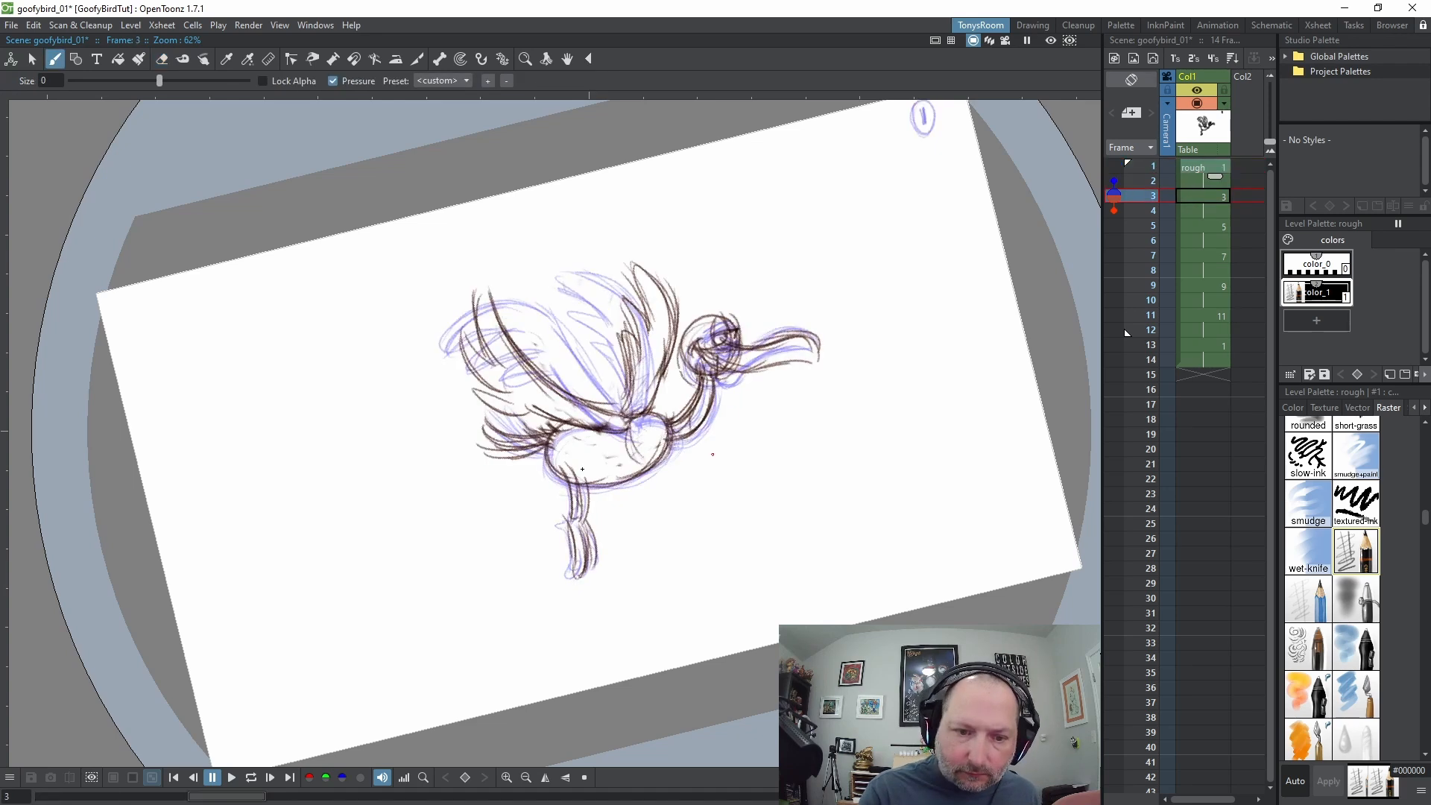
{"action": "key", "text": "period"}
{"action": "key", "text": "period"}
{"action": "key", "text": "comma"}
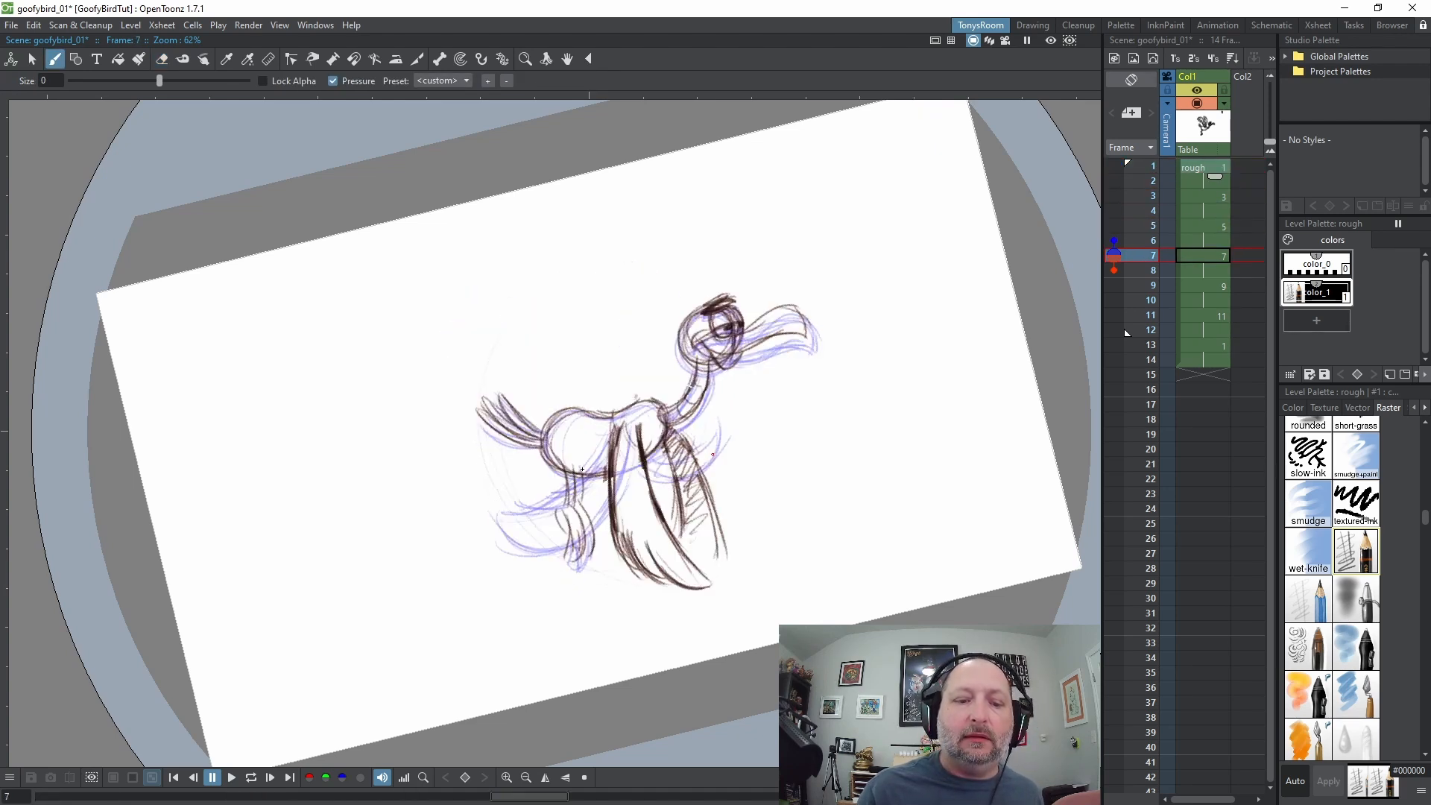
{"action": "key", "text": "period"}
{"action": "key", "text": "e"}
{"action": "key", "text": "period"}
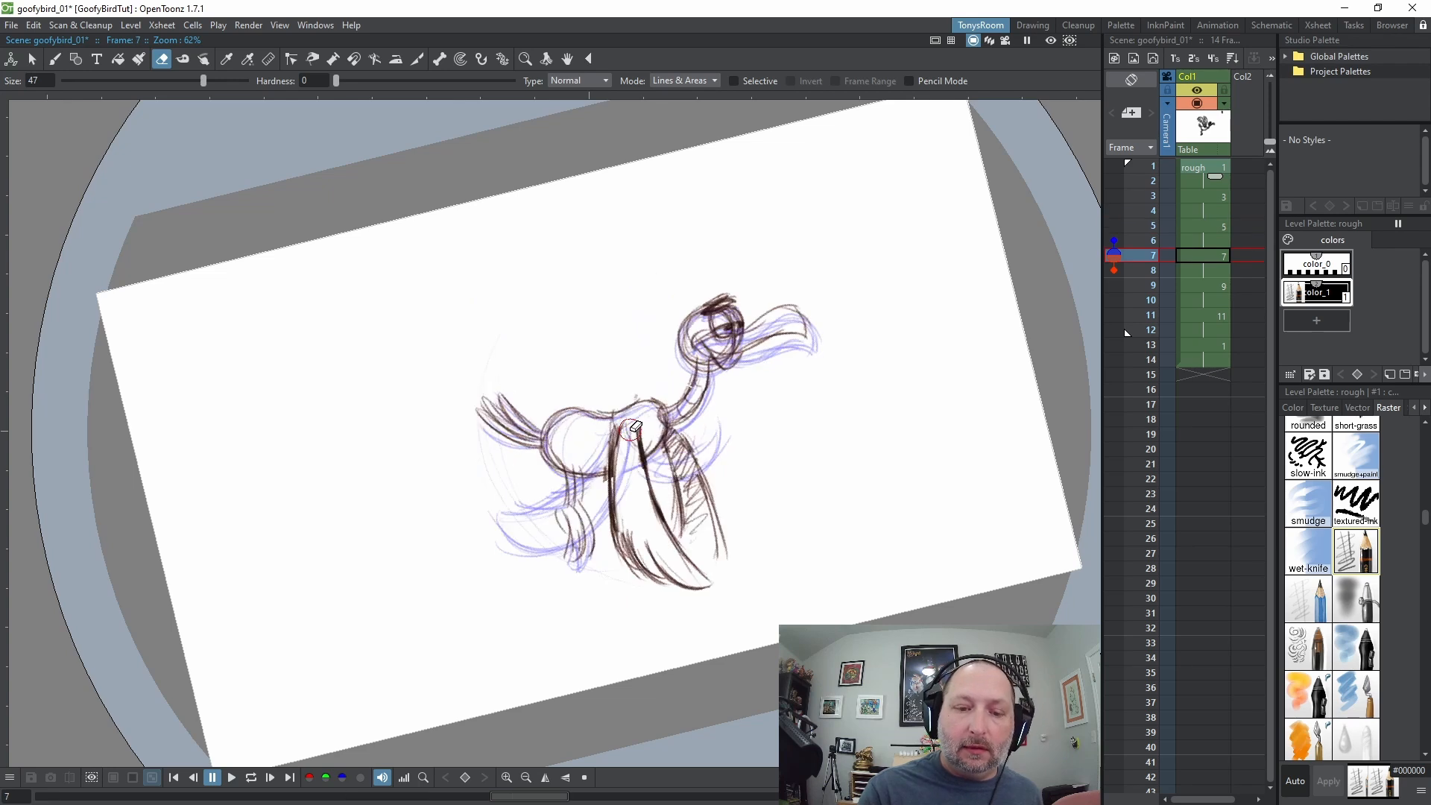
{"action": "key", "text": "b"}
{"action": "key", "text": "comma"}
{"action": "key", "text": "comma"}
{"action": "key", "text": "comma"}
{"action": "key", "text": "period"}
{"action": "key", "text": "period"}
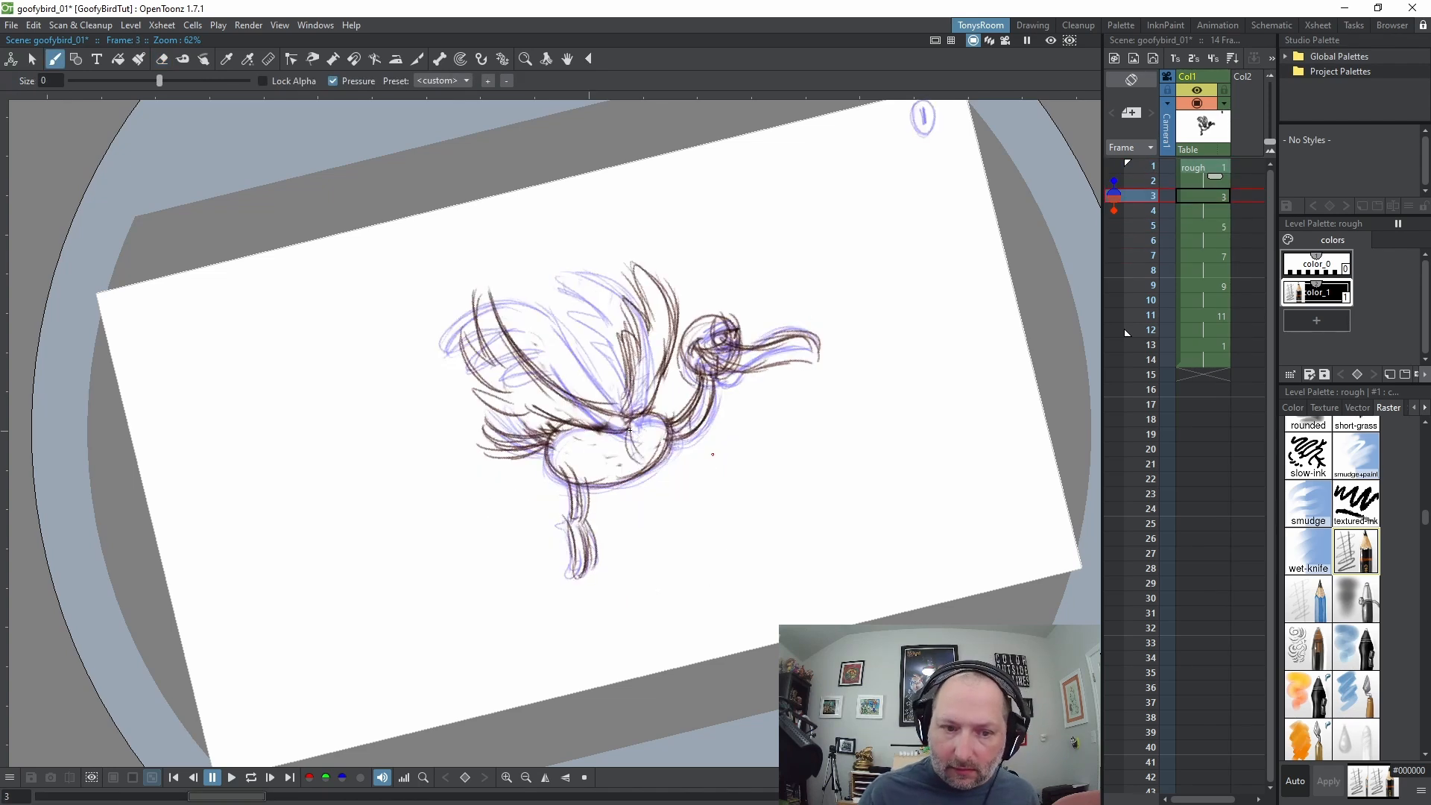
Erase the stray guide arc behind the bird on the frame 11 drawing
{"action": "key", "text": "e"}
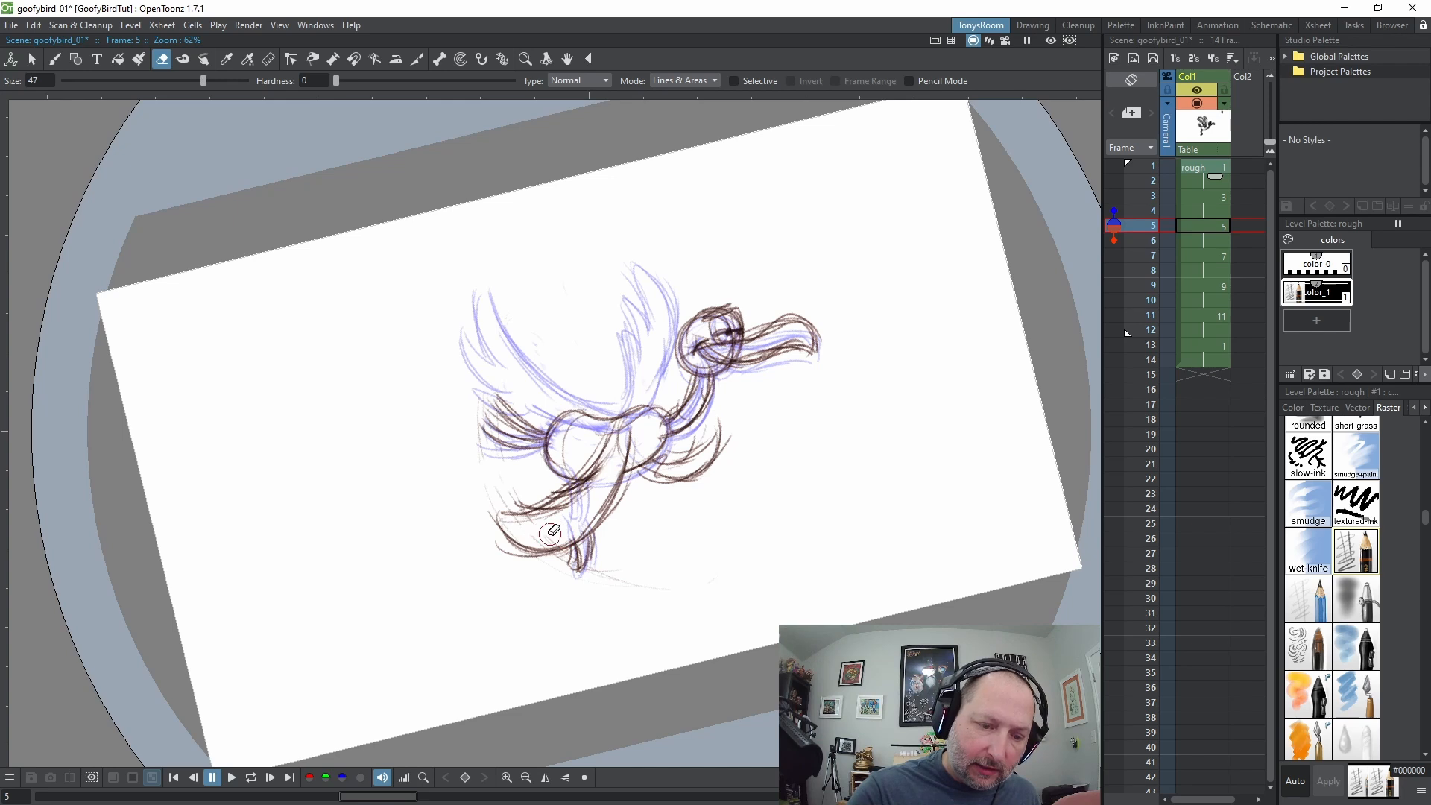
{"action": "key", "text": "period"}
{"action": "key", "text": "period"}
{"action": "key", "text": "period"}
{"action": "key", "text": "period"}
{"action": "key", "text": "period"}
{"action": "key", "text": "period"}
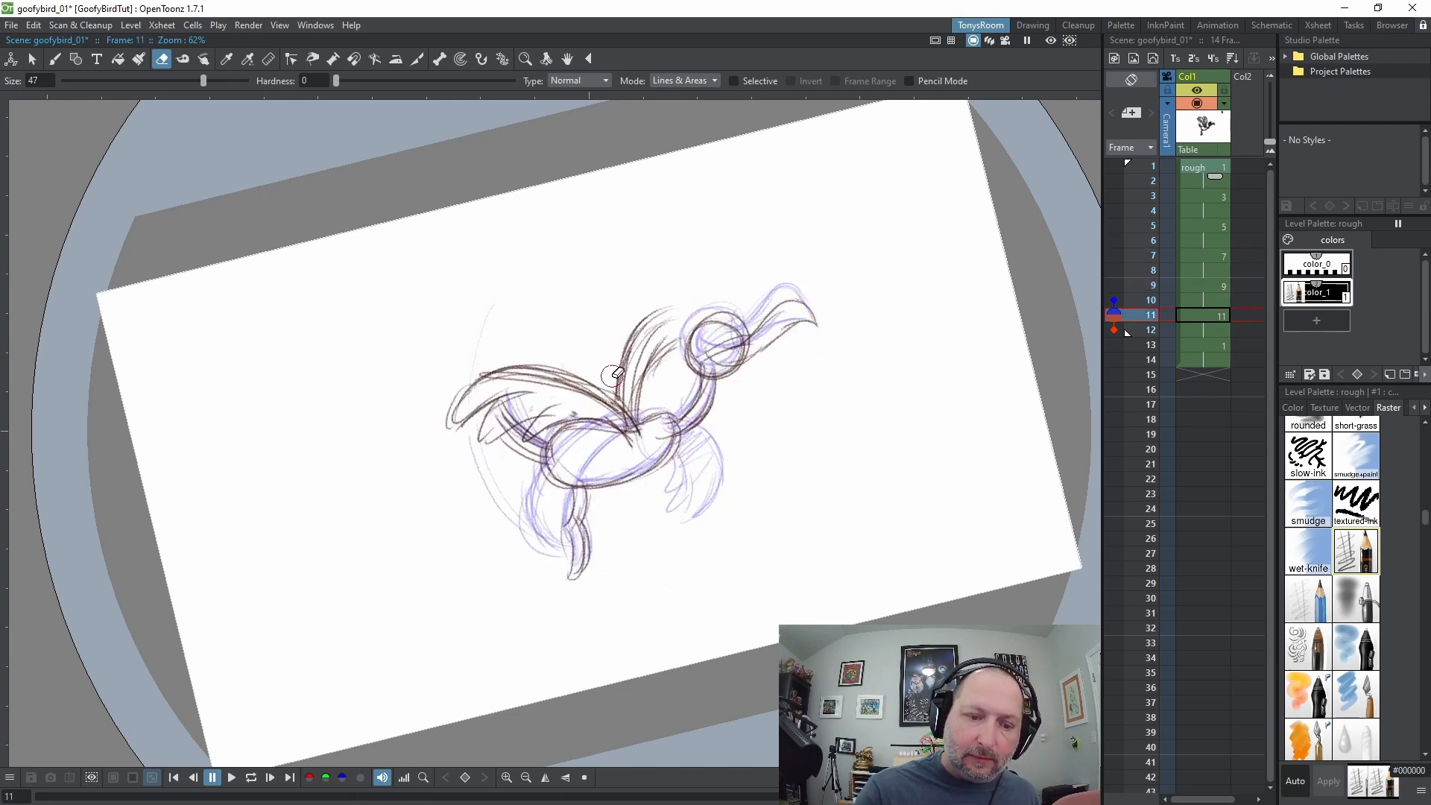
{"action": "mouse_move", "coordinate": [510, 512]}
{"action": "left_mouse_down"}
{"action": "mouse_move", "coordinate": [532, 530]}
{"action": "mouse_move", "coordinate": [469, 460]}
{"action": "left_mouse_up"}
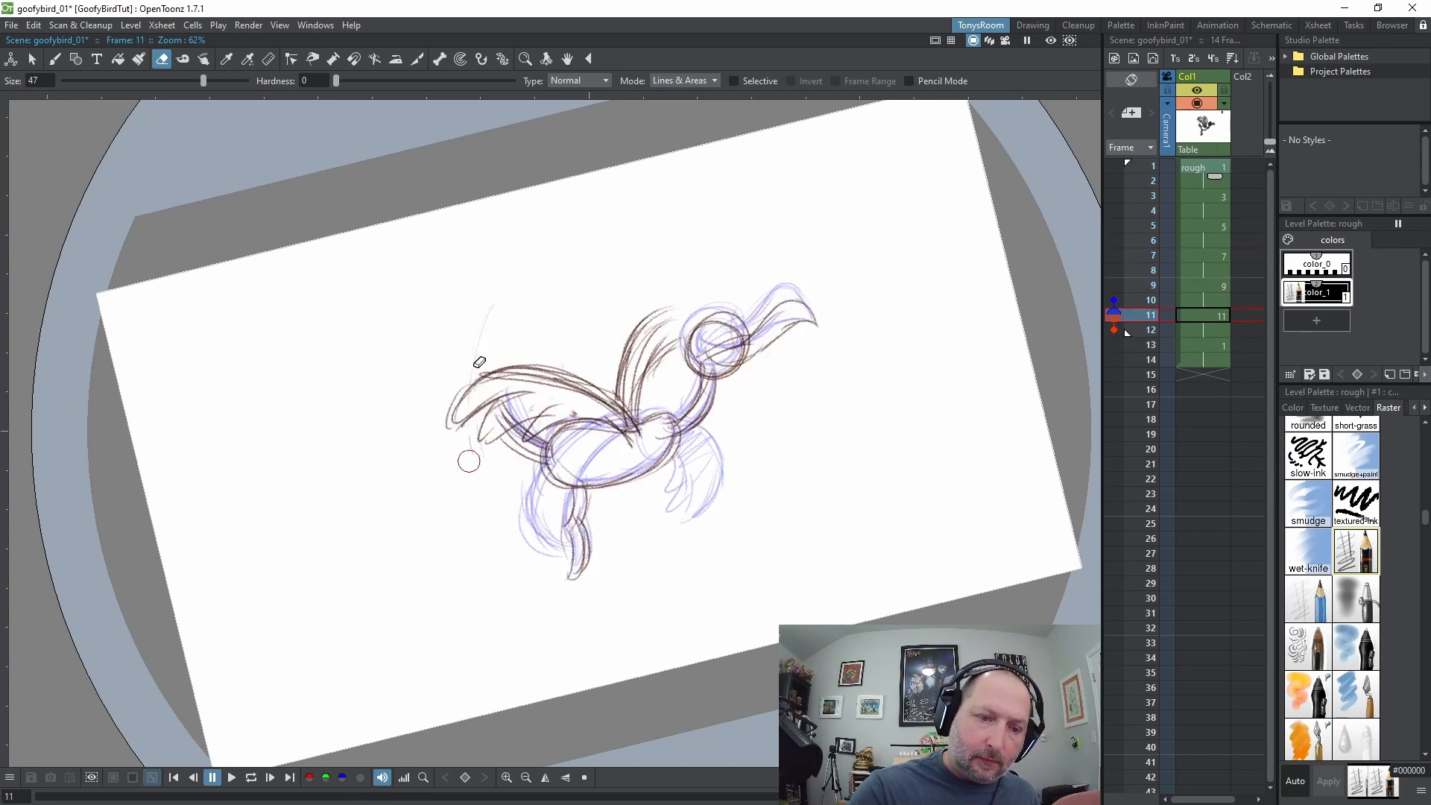
{"action": "left_click_drag", "start_coordinate": [472, 353], "coordinate": [491, 309]}
Flip back and forth through the loop's drawings to examine the spacing of the wing flap
{"action": "key", "text": "comma"}
{"action": "key", "text": "period"}
{"action": "key", "text": "period"}
{"action": "key", "text": "comma"}
{"action": "key", "text": "comma"}
{"action": "key", "text": "comma"}
{"action": "key", "text": "comma"}
{"action": "key", "text": "comma"}
{"action": "key", "text": "comma"}
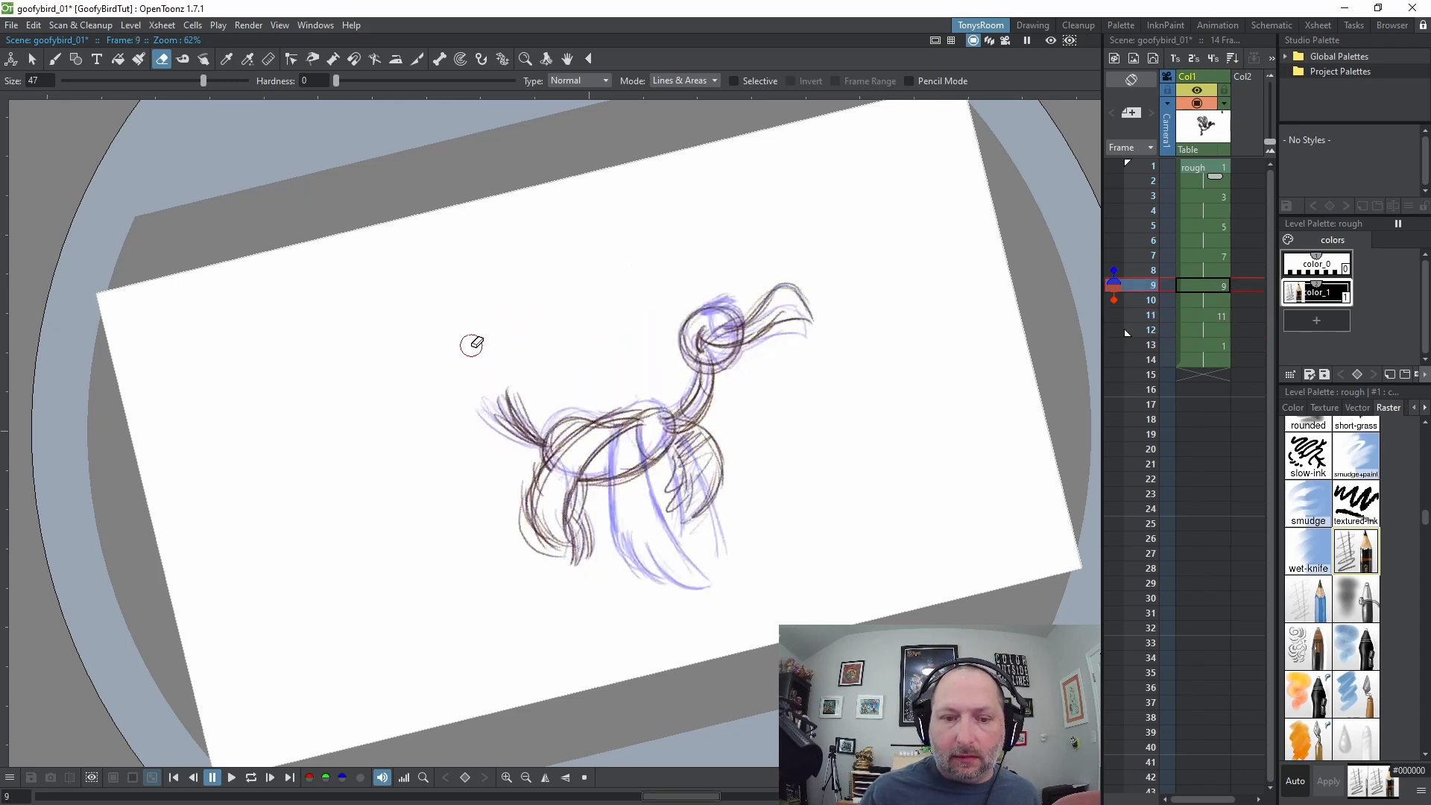
{"action": "key", "text": "period"}
{"action": "key", "text": "period"}
{"action": "key", "text": "period"}
{"action": "key", "text": "period"}
{"action": "key", "text": "period"}
{"action": "key", "text": "period"}
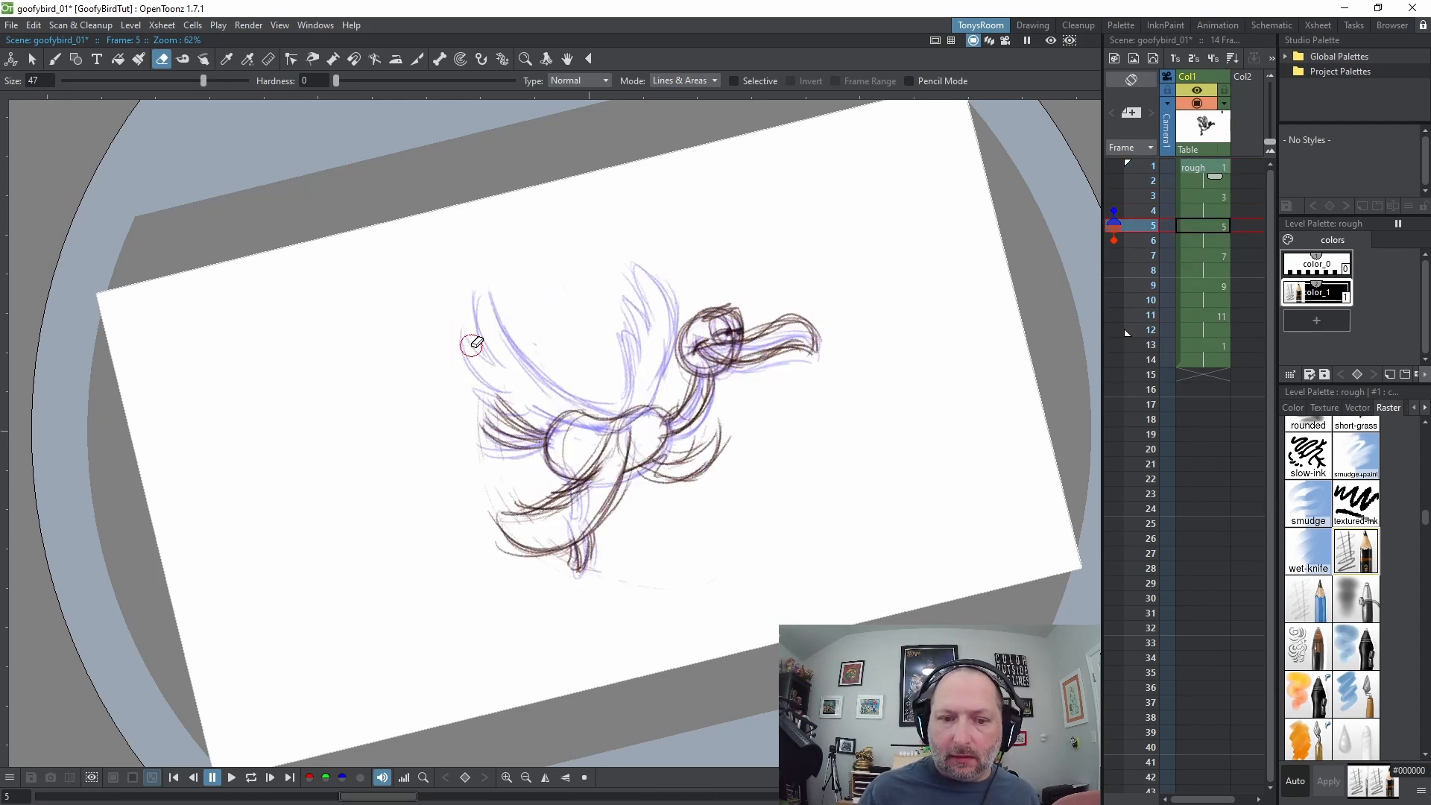
{"action": "key", "text": "comma"}
{"action": "key", "text": "comma"}
{"action": "key", "text": "comma"}
{"action": "key", "text": "period"}
{"action": "key", "text": "period"}
{"action": "key", "text": "period"}
{"action": "key", "text": "period"}
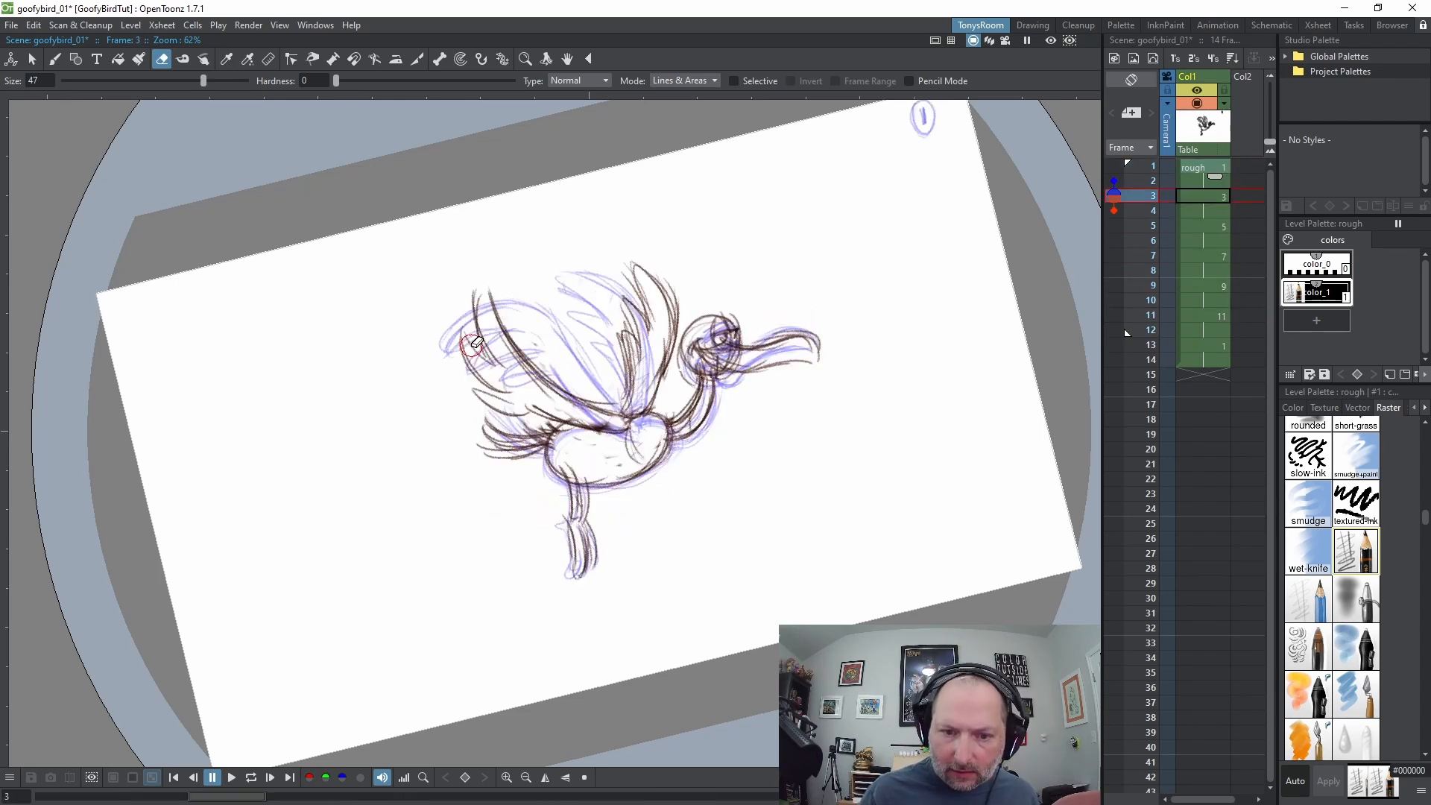
{"action": "key", "text": "comma"}
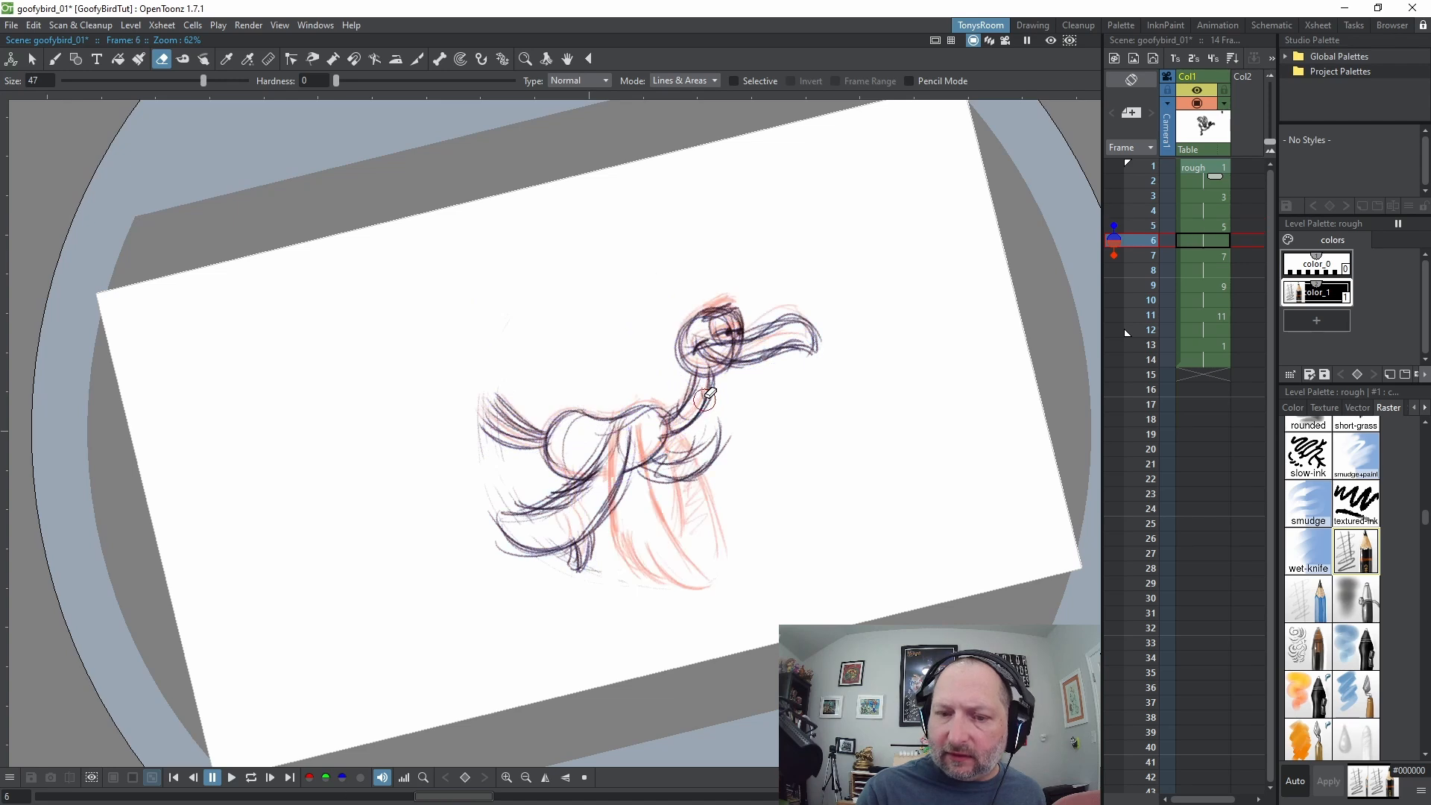
Start an in-between drawing on frame 6 by sketching the body outline between the frame 5 and 7 bodies
{"action": "key", "text": "b"}
{"action": "mouse_move", "coordinate": [553, 417]}
{"action": "left_mouse_down"}
{"action": "mouse_move", "coordinate": [632, 466]}
{"action": "mouse_move", "coordinate": [611, 477]}
{"action": "mouse_move", "coordinate": [658, 441]}
{"action": "left_mouse_up"}
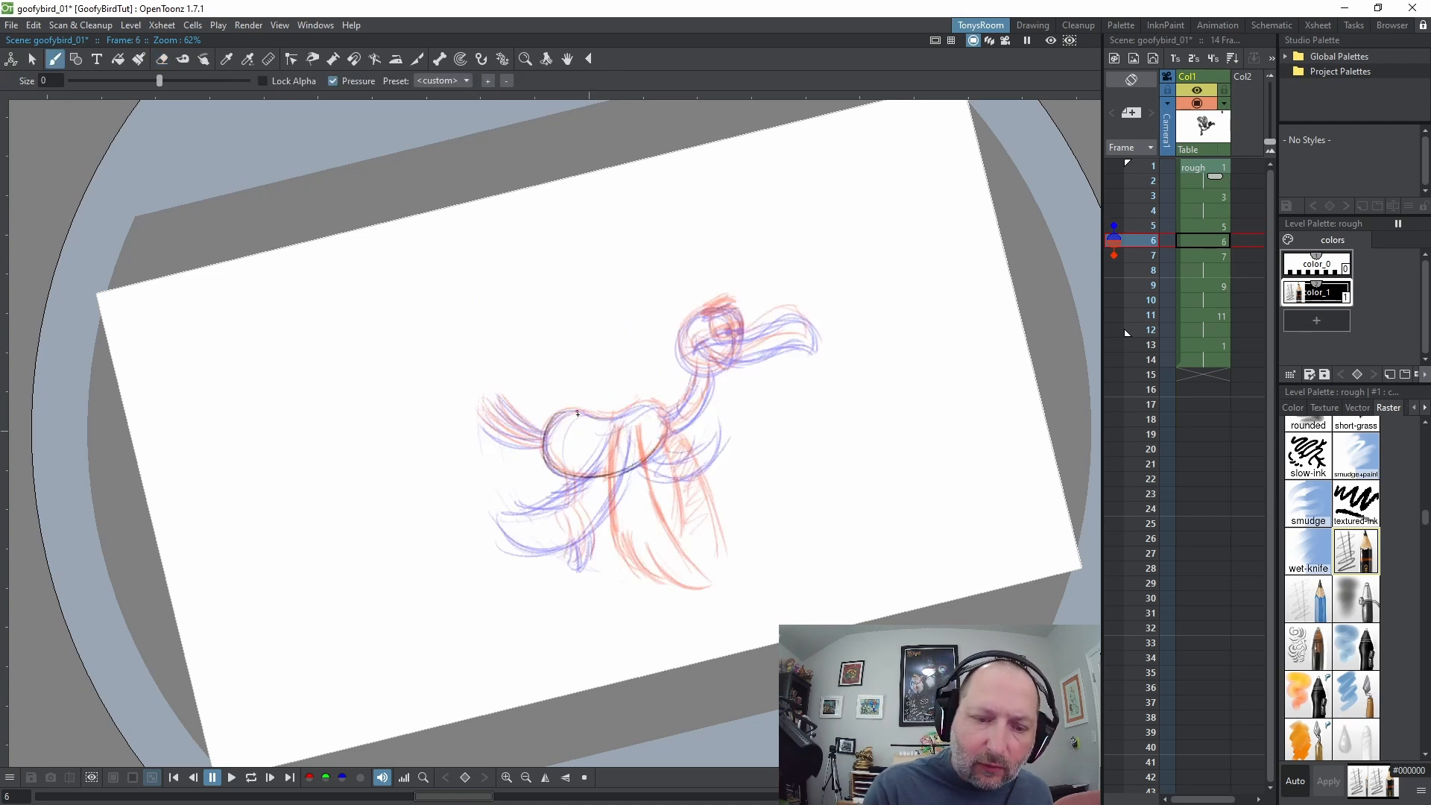
{"action": "mouse_move", "coordinate": [577, 413]}
{"action": "left_mouse_down"}
{"action": "mouse_move", "coordinate": [646, 403]}
{"action": "mouse_move", "coordinate": [655, 439]}
{"action": "left_mouse_up"}
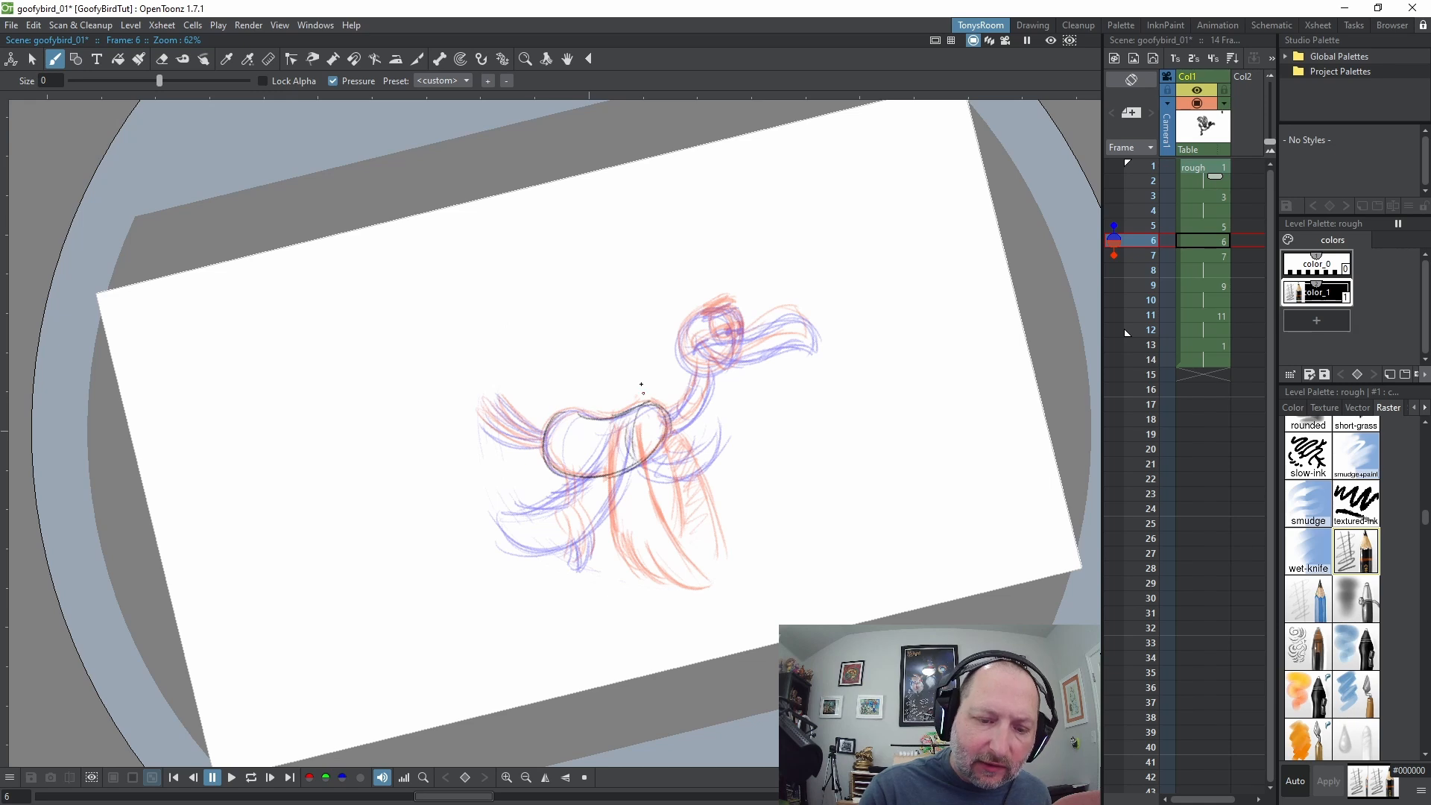
{"action": "key", "text": "comma"}
{"action": "key", "text": "period"}
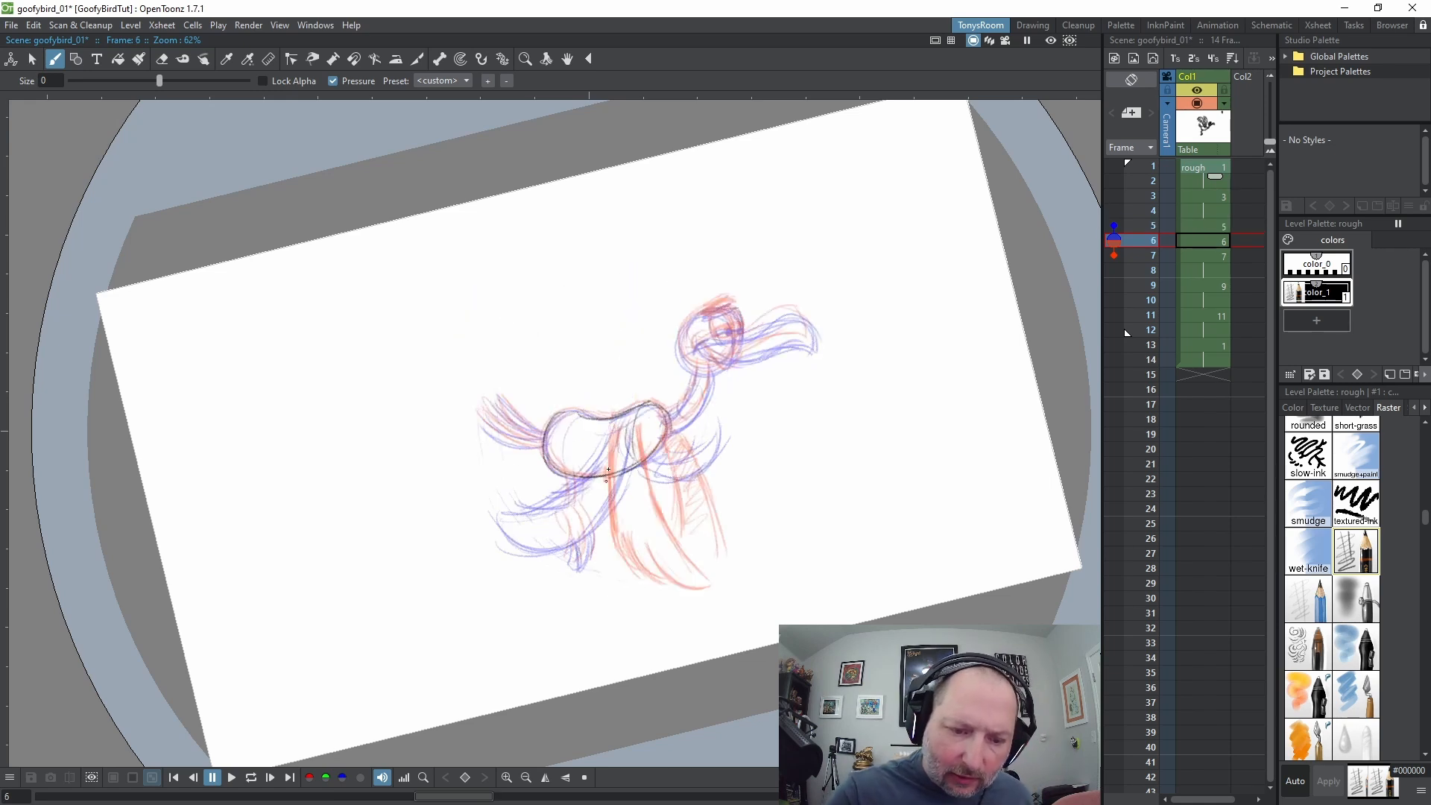
Draw the near wing on frame 6 hanging down from the shoulder and curving forward to a pointed tip
{"action": "left_click_drag", "start_coordinate": [615, 431], "coordinate": [606, 555]}
{"action": "left_click_drag", "start_coordinate": [633, 425], "coordinate": [655, 524]}
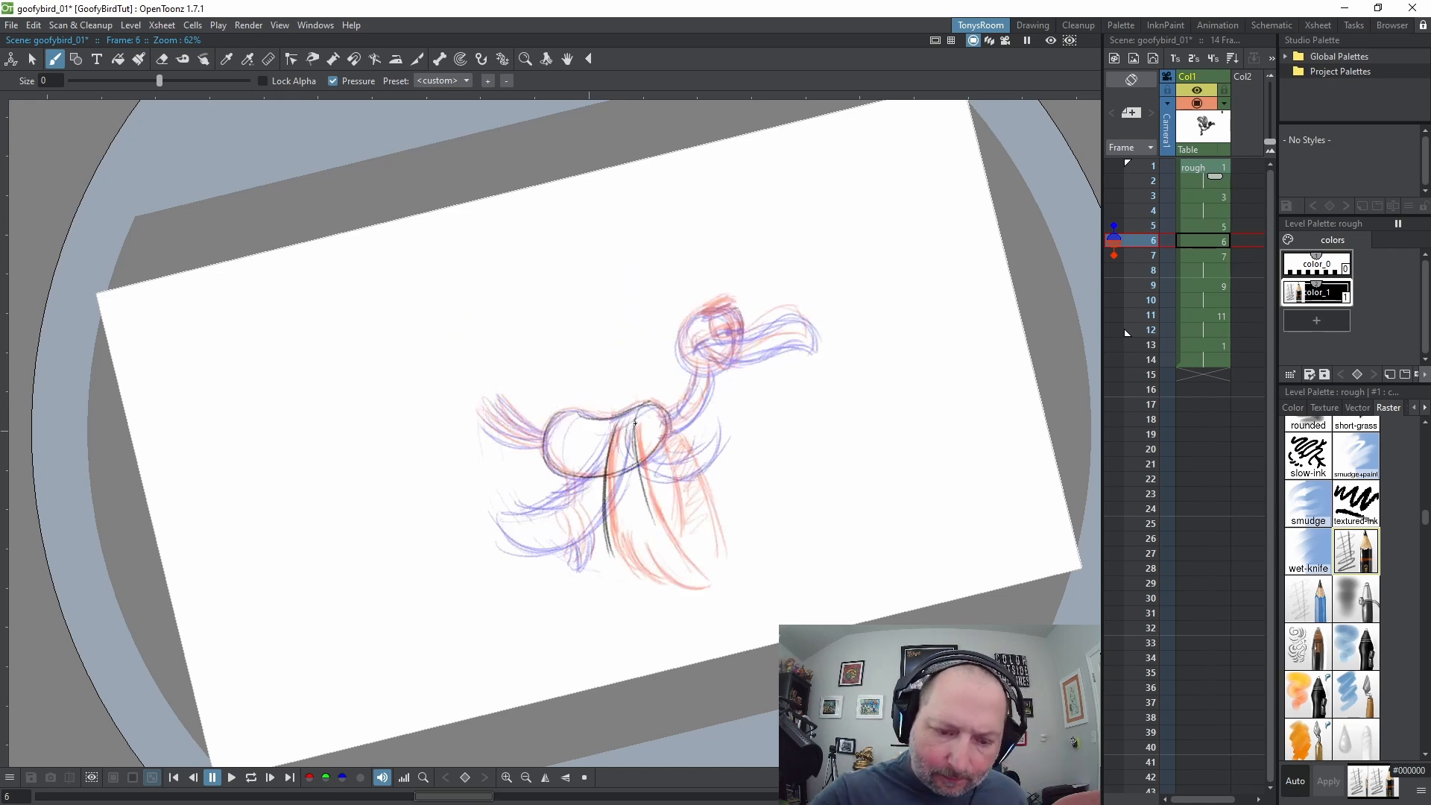
{"action": "left_click_drag", "start_coordinate": [632, 446], "coordinate": [680, 571]}
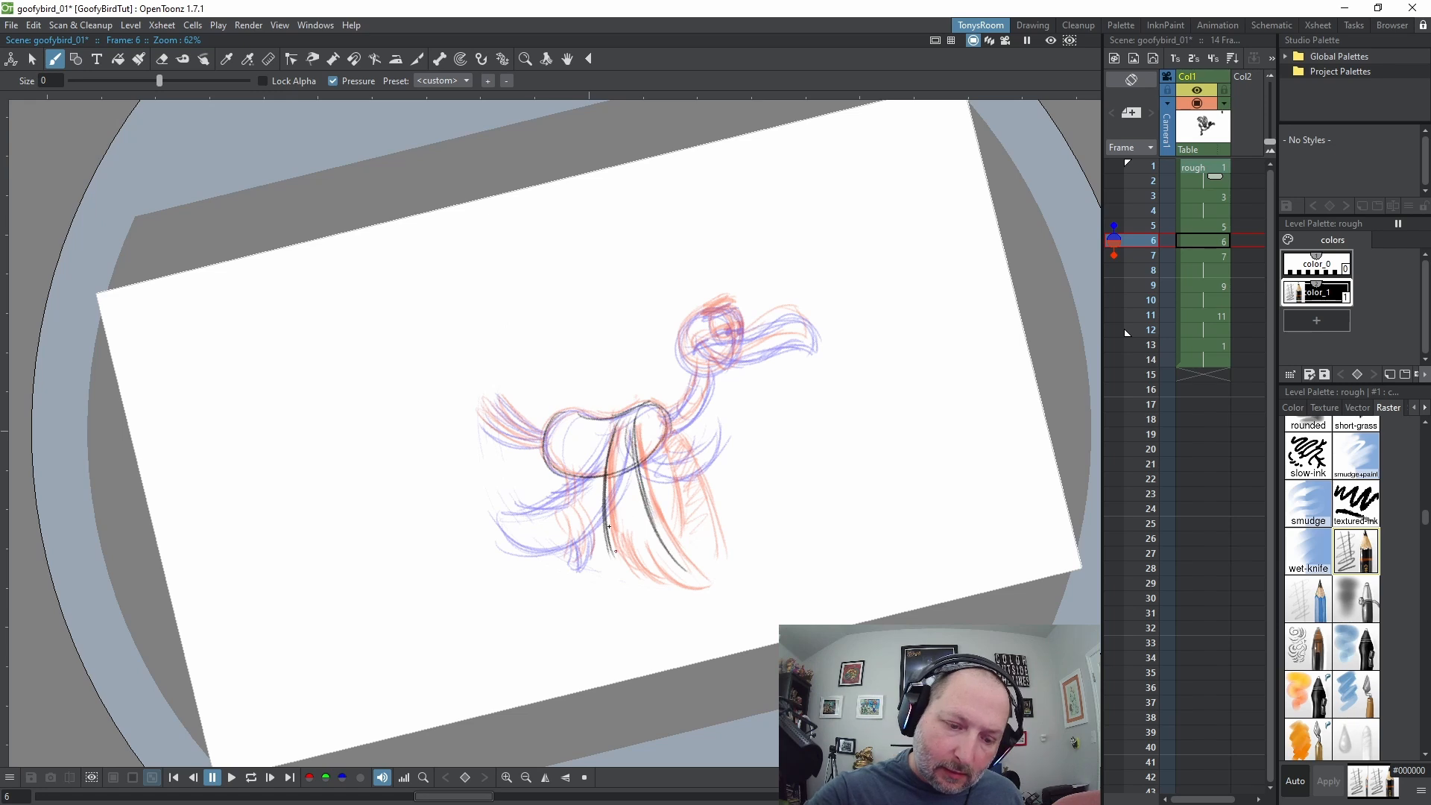
{"action": "mouse_move", "coordinate": [604, 496]}
{"action": "left_mouse_down"}
{"action": "mouse_move", "coordinate": [632, 578]}
{"action": "mouse_move", "coordinate": [621, 551]}
{"action": "mouse_move", "coordinate": [652, 576]}
{"action": "left_mouse_up"}
{"action": "left_click_drag", "start_coordinate": [639, 540], "coordinate": [700, 583]}
{"action": "left_click_drag", "start_coordinate": [637, 548], "coordinate": [695, 582]}
{"action": "left_click_drag", "start_coordinate": [661, 538], "coordinate": [702, 581]}
{"action": "left_click_drag", "start_coordinate": [636, 423], "coordinate": [690, 597]}
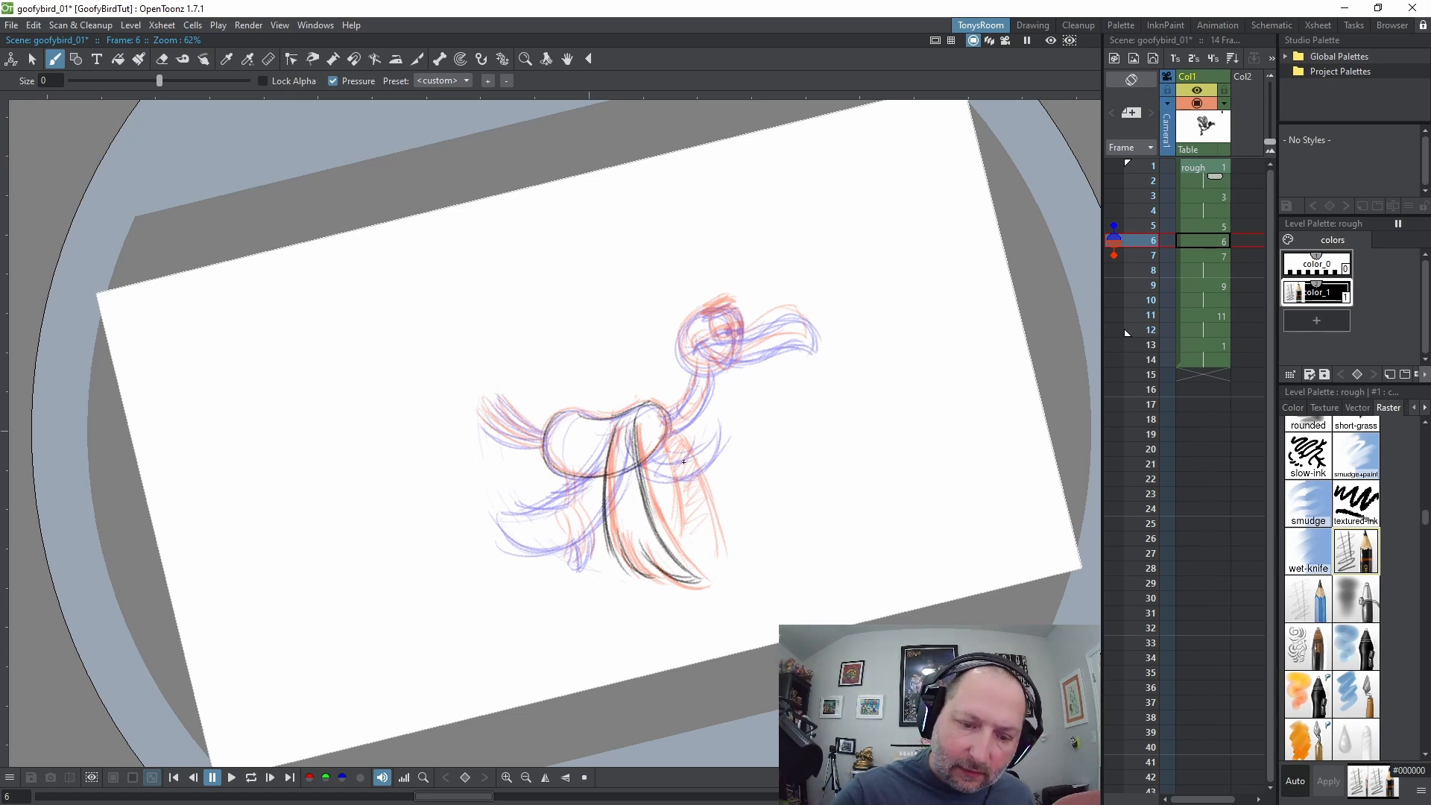
Draw the far wing on frame 6 hanging below the chest, flipping through the neighbouring drawings to compare
{"action": "mouse_move", "coordinate": [664, 438]}
{"action": "left_mouse_down"}
{"action": "mouse_move", "coordinate": [681, 517]}
{"action": "mouse_move", "coordinate": [716, 515]}
{"action": "left_mouse_up"}
{"action": "mouse_move", "coordinate": [677, 434]}
{"action": "left_mouse_down"}
{"action": "mouse_move", "coordinate": [699, 516]}
{"action": "mouse_move", "coordinate": [685, 489]}
{"action": "left_mouse_up"}
{"action": "left_click_drag", "start_coordinate": [685, 486], "coordinate": [691, 534]}
{"action": "left_click_drag", "start_coordinate": [666, 433], "coordinate": [706, 563]}
{"action": "key", "text": "period"}
{"action": "key", "text": "comma"}
{"action": "key", "text": "comma"}
{"action": "key", "text": "period"}
{"action": "key", "text": "period"}
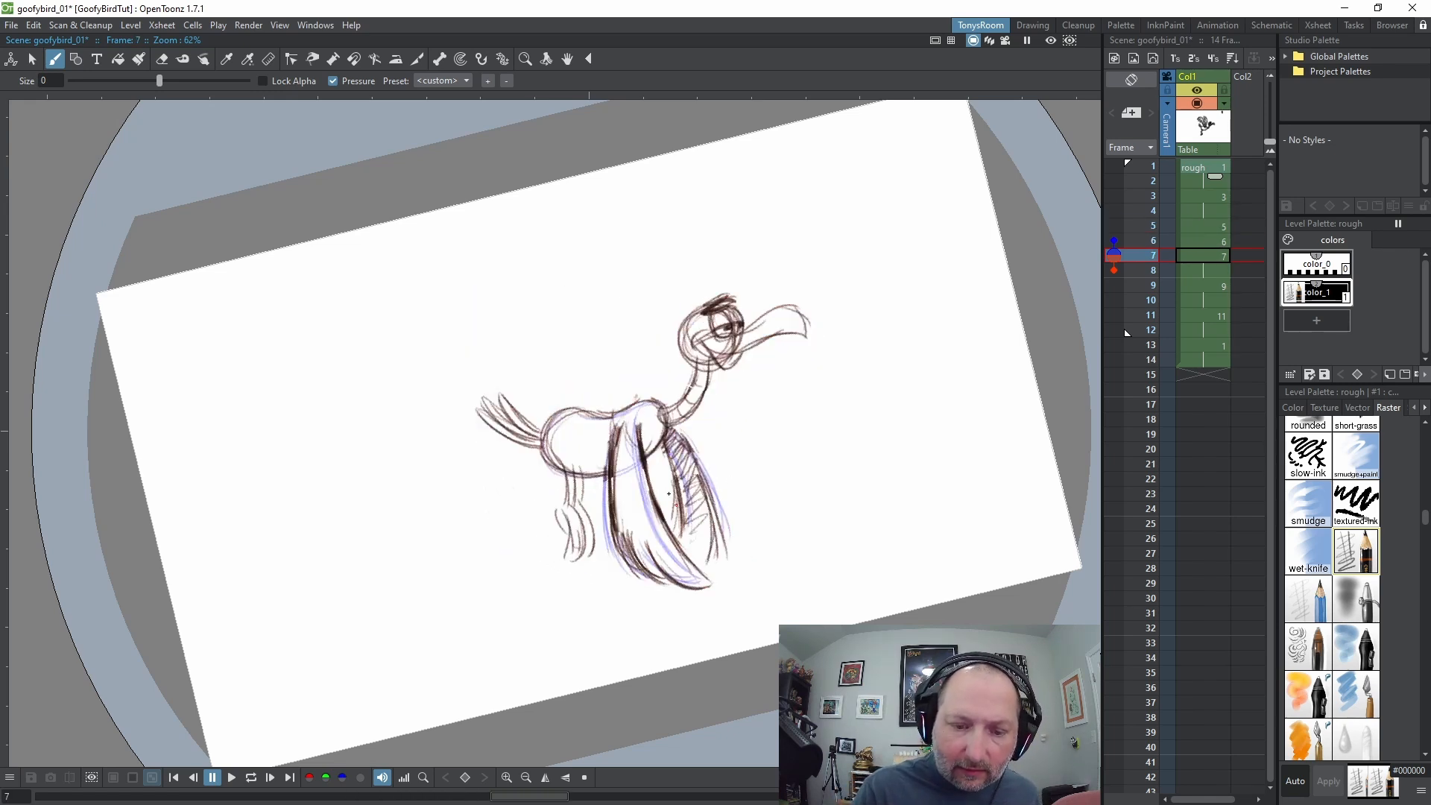
Add a curved rear edge to the far wing on frame 7, comparing it with frame 6
{"action": "left_click_drag", "start_coordinate": [668, 493], "coordinate": [680, 530]}
{"action": "mouse_move", "coordinate": [663, 488]}
{"action": "left_mouse_down"}
{"action": "mouse_move", "coordinate": [674, 529]}
{"action": "mouse_move", "coordinate": [708, 551]}
{"action": "left_mouse_up"}
{"action": "key", "text": "comma"}
{"action": "key", "text": "period"}
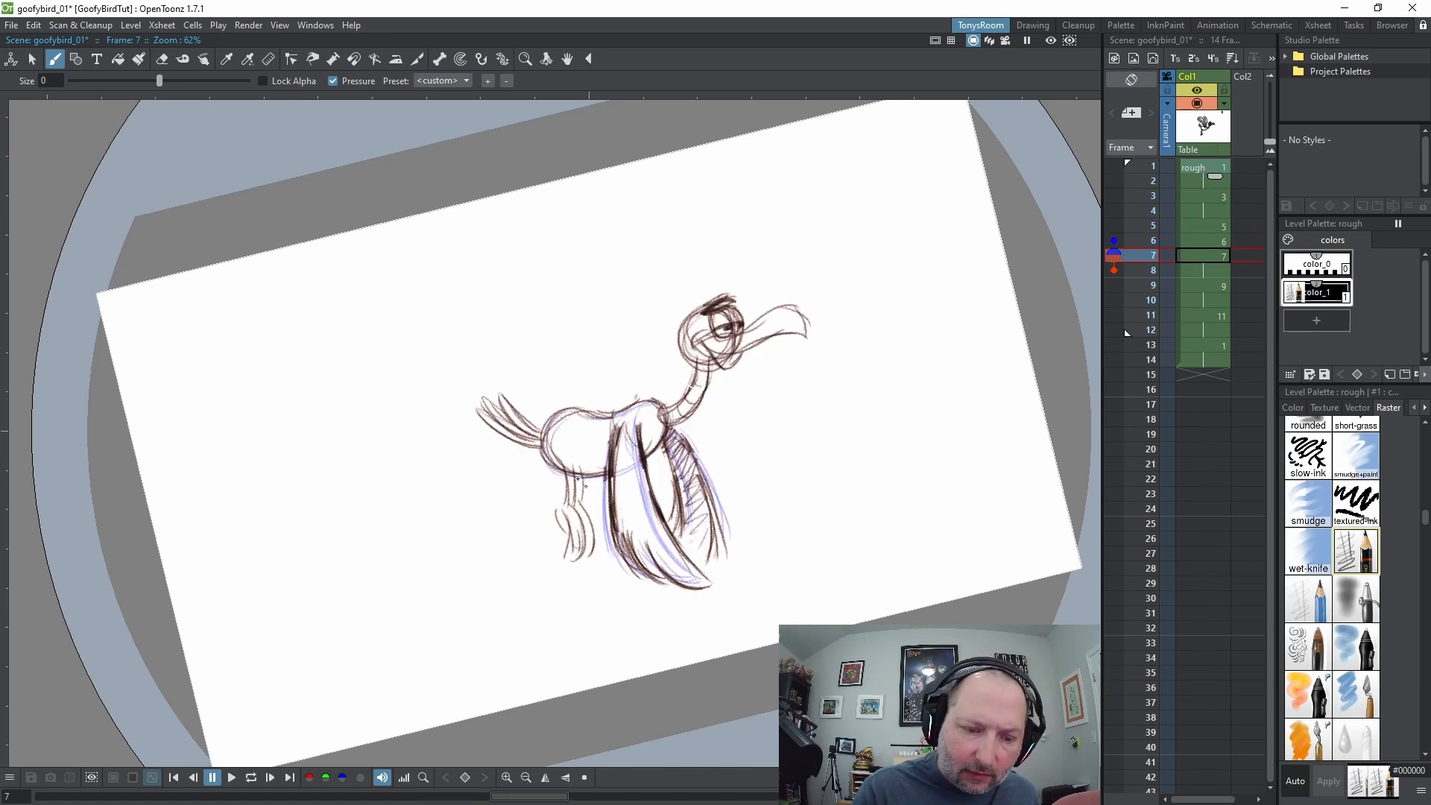
Draw the leg and foot hanging below the body on frame 6, matching the neighbouring drawings
{"action": "key", "text": "comma"}
{"action": "key", "text": "comma"}
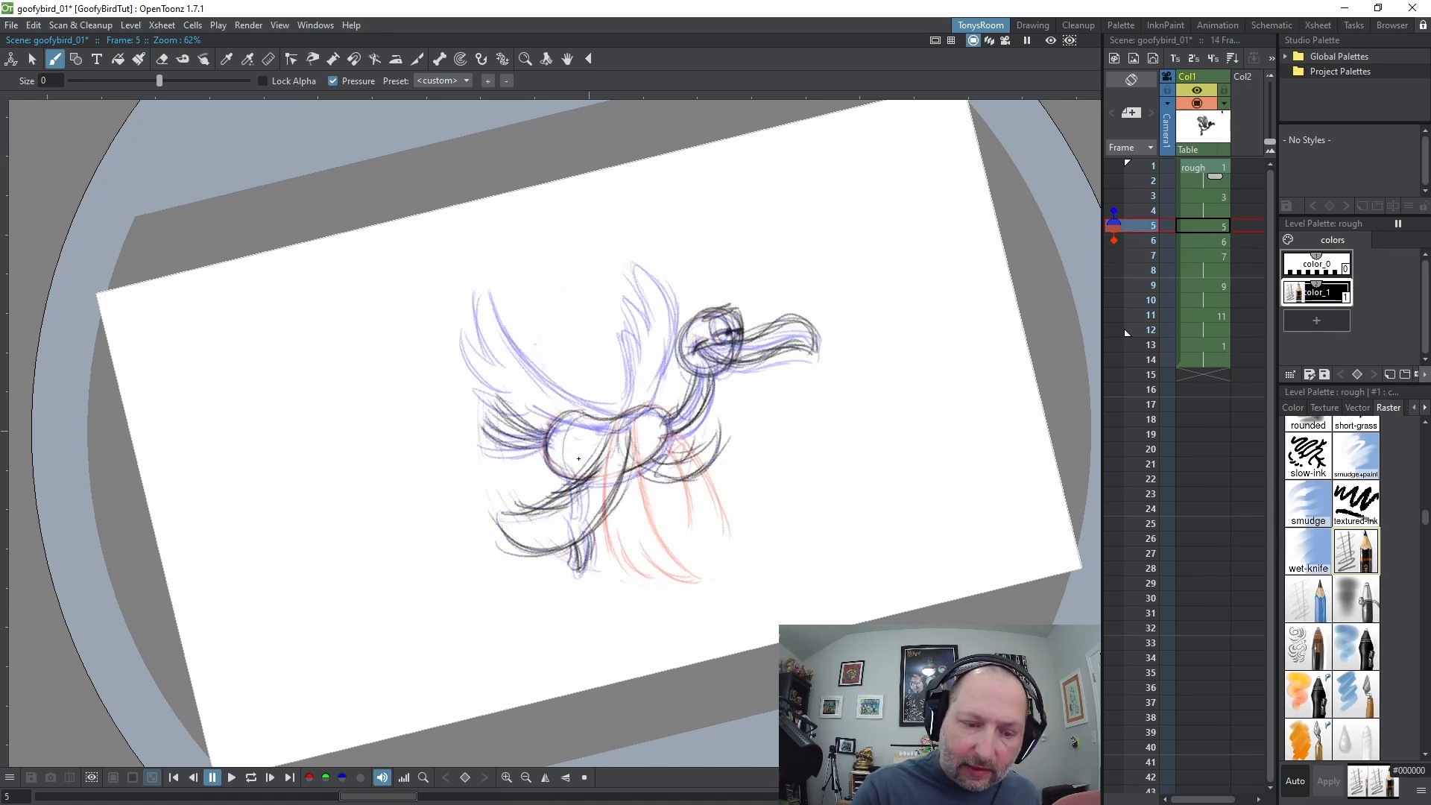
{"action": "key", "text": "period"}
{"action": "key", "text": "comma"}
{"action": "key", "text": "period"}
{"action": "key", "text": "comma"}
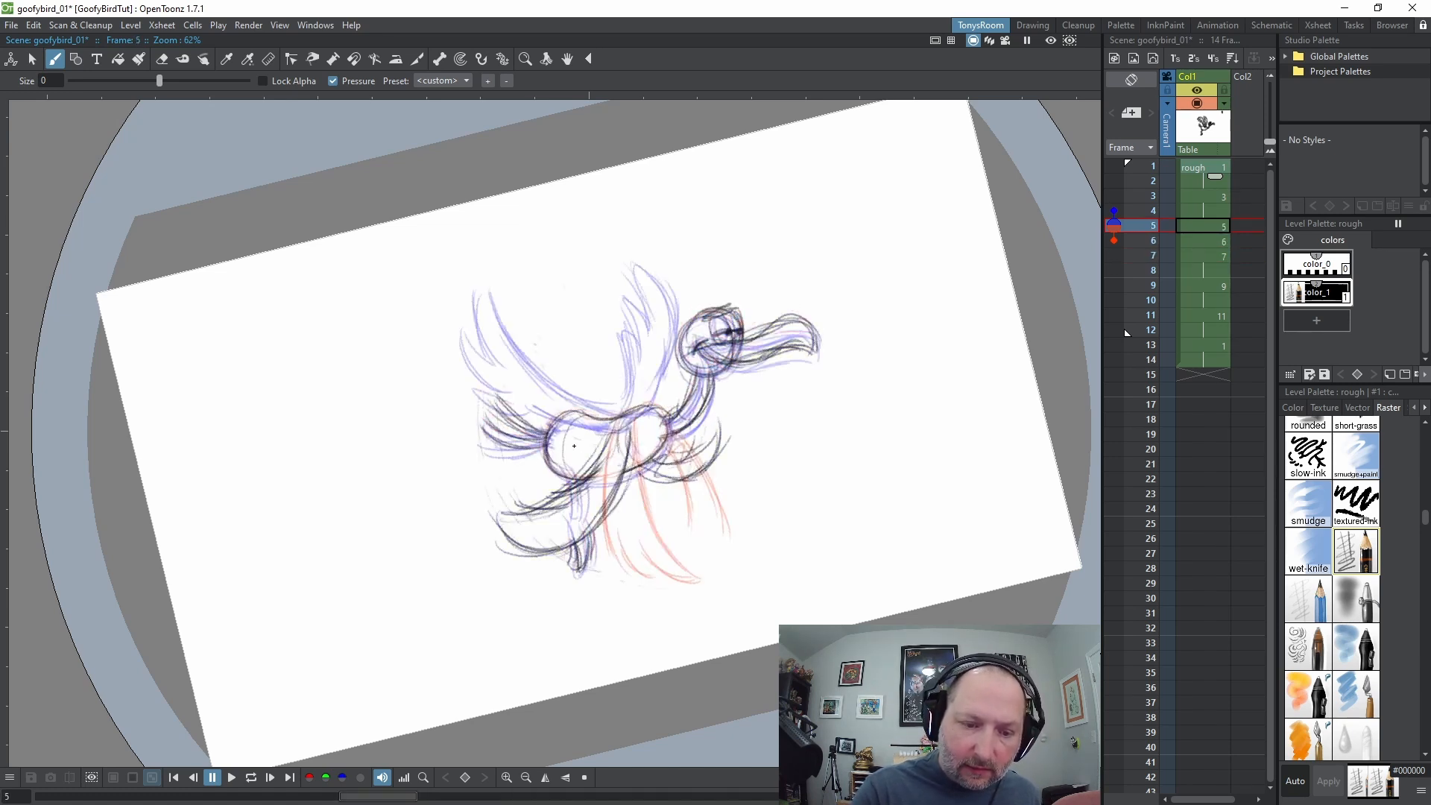
{"action": "key", "text": "period"}
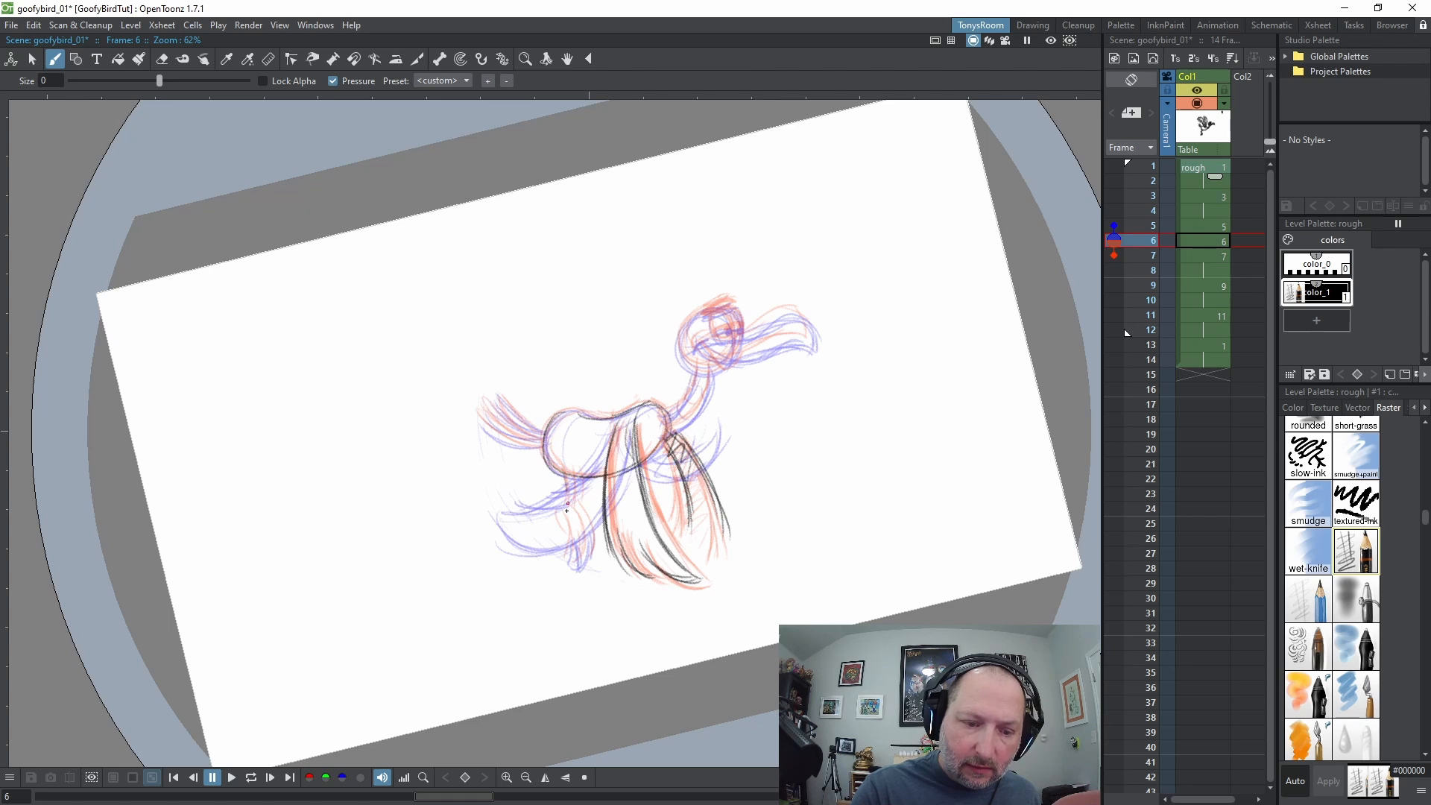
{"action": "mouse_move", "coordinate": [567, 474]}
{"action": "left_mouse_down"}
{"action": "mouse_move", "coordinate": [571, 566]}
{"action": "mouse_move", "coordinate": [573, 528]}
{"action": "mouse_move", "coordinate": [574, 564]}
{"action": "left_mouse_up"}
{"action": "left_click_drag", "start_coordinate": [581, 501], "coordinate": [589, 556]}
{"action": "left_click_drag", "start_coordinate": [581, 479], "coordinate": [571, 509]}
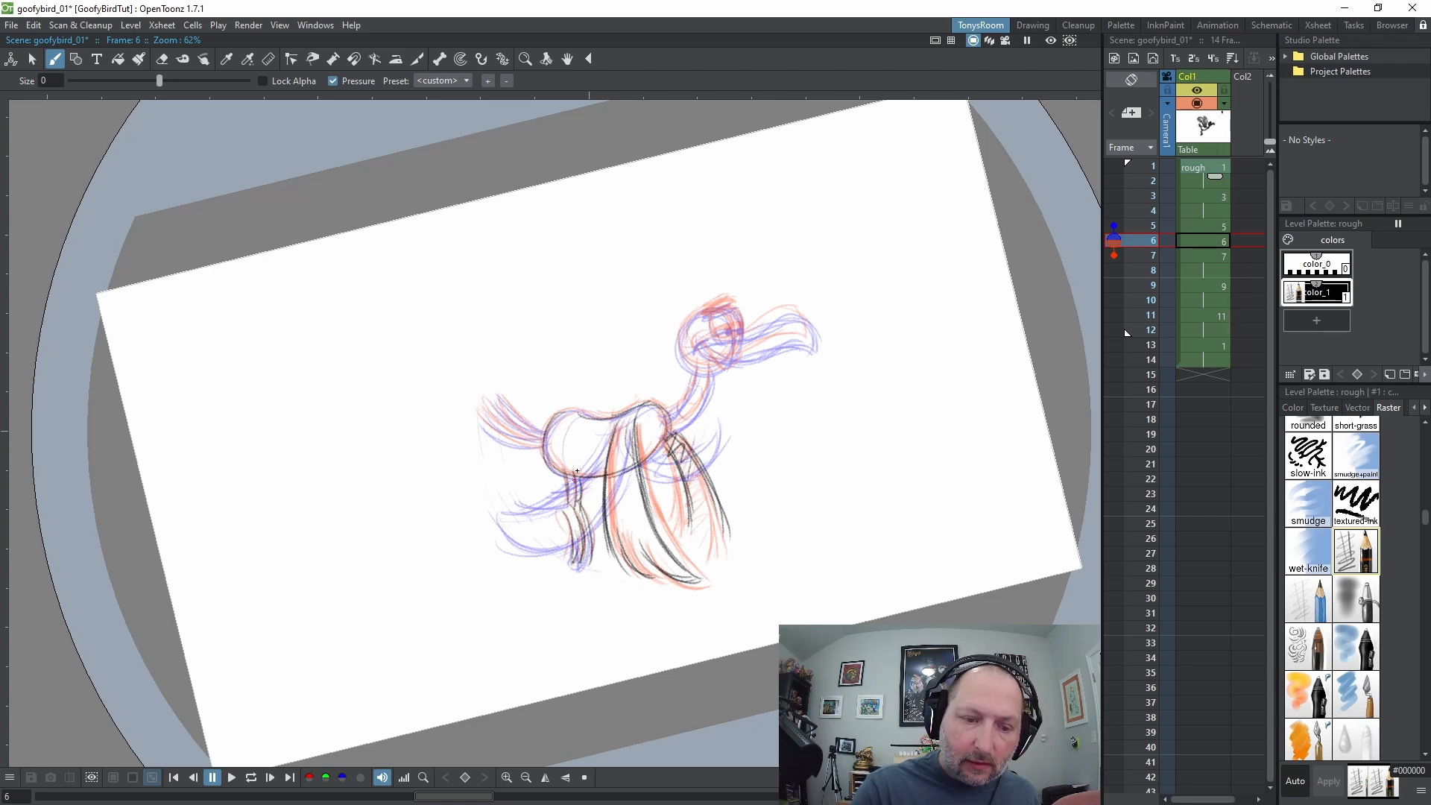
Erase the tail feathers on frame 5 and redraw them lower, trailing back from the body, using frame 3 for comparison
{"action": "key", "text": "comma"}
{"action": "key", "text": "period"}
{"action": "key", "text": "comma"}
{"action": "key", "text": "comma"}
{"action": "key", "text": "period"}
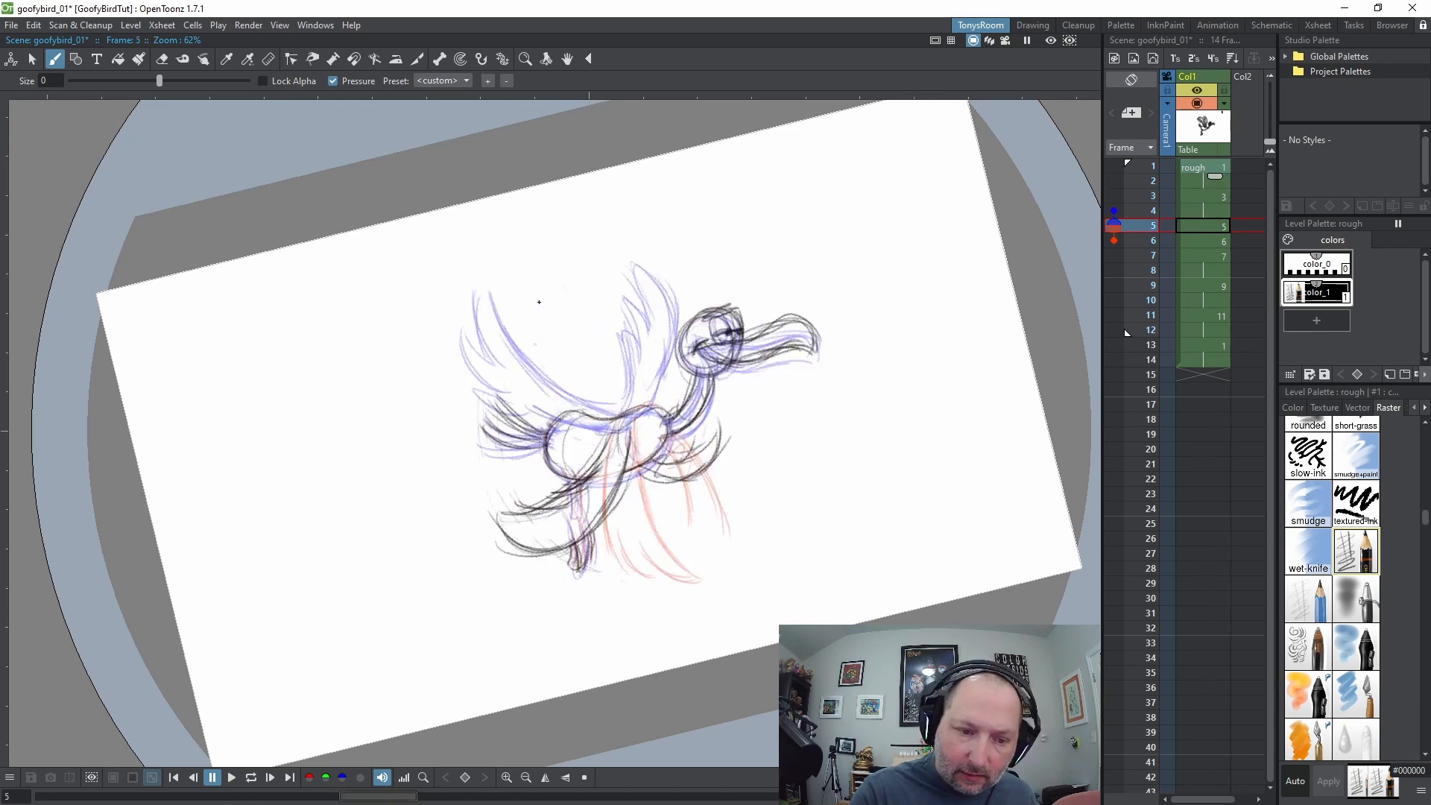
{"action": "key", "text": "comma"}
{"action": "key", "text": "comma"}
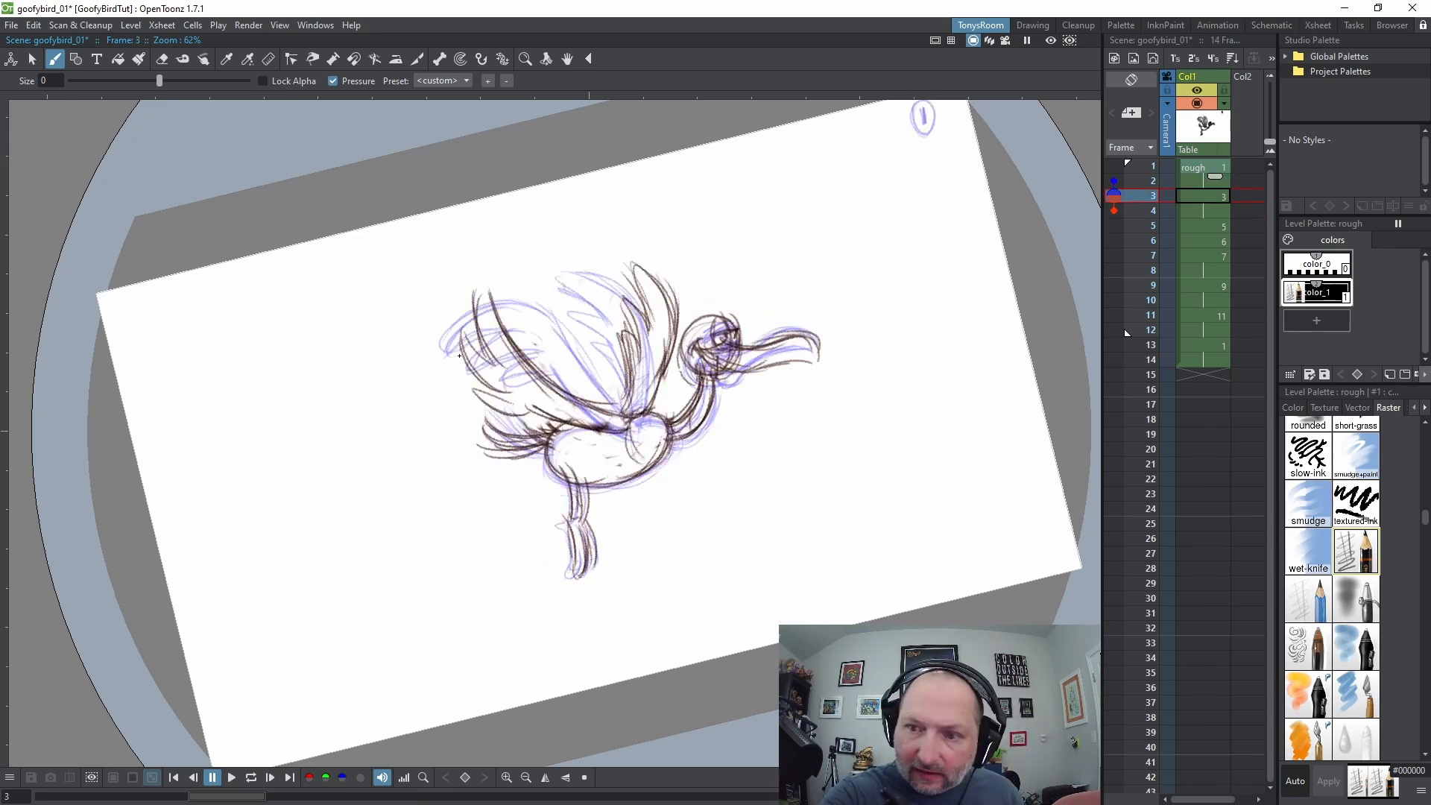
{"action": "key", "text": "period"}
{"action": "key", "text": "period"}
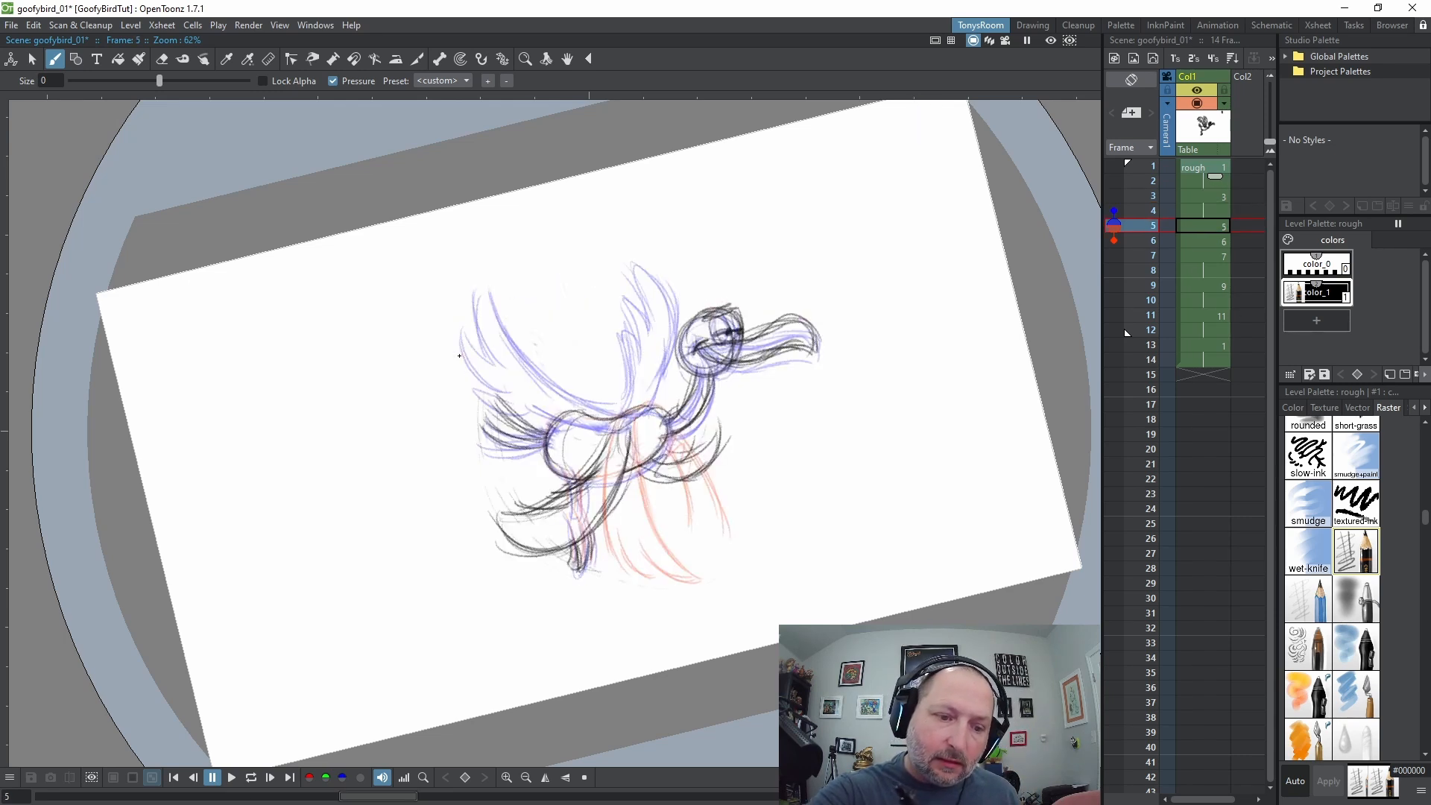
{"action": "key", "text": "comma"}
{"action": "key", "text": "comma"}
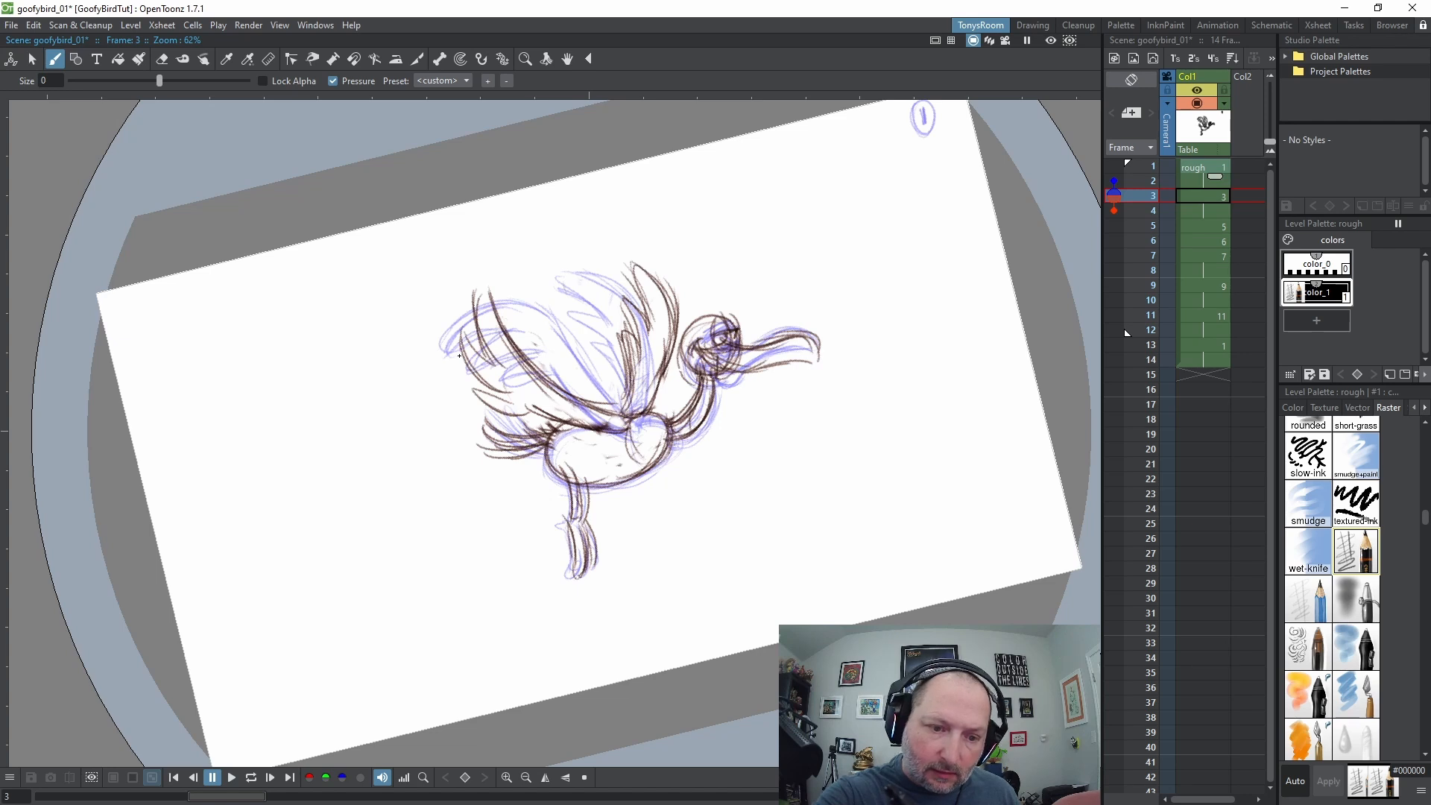
{"action": "key", "text": "period"}
{"action": "key", "text": "period"}
{"action": "key", "text": "e"}
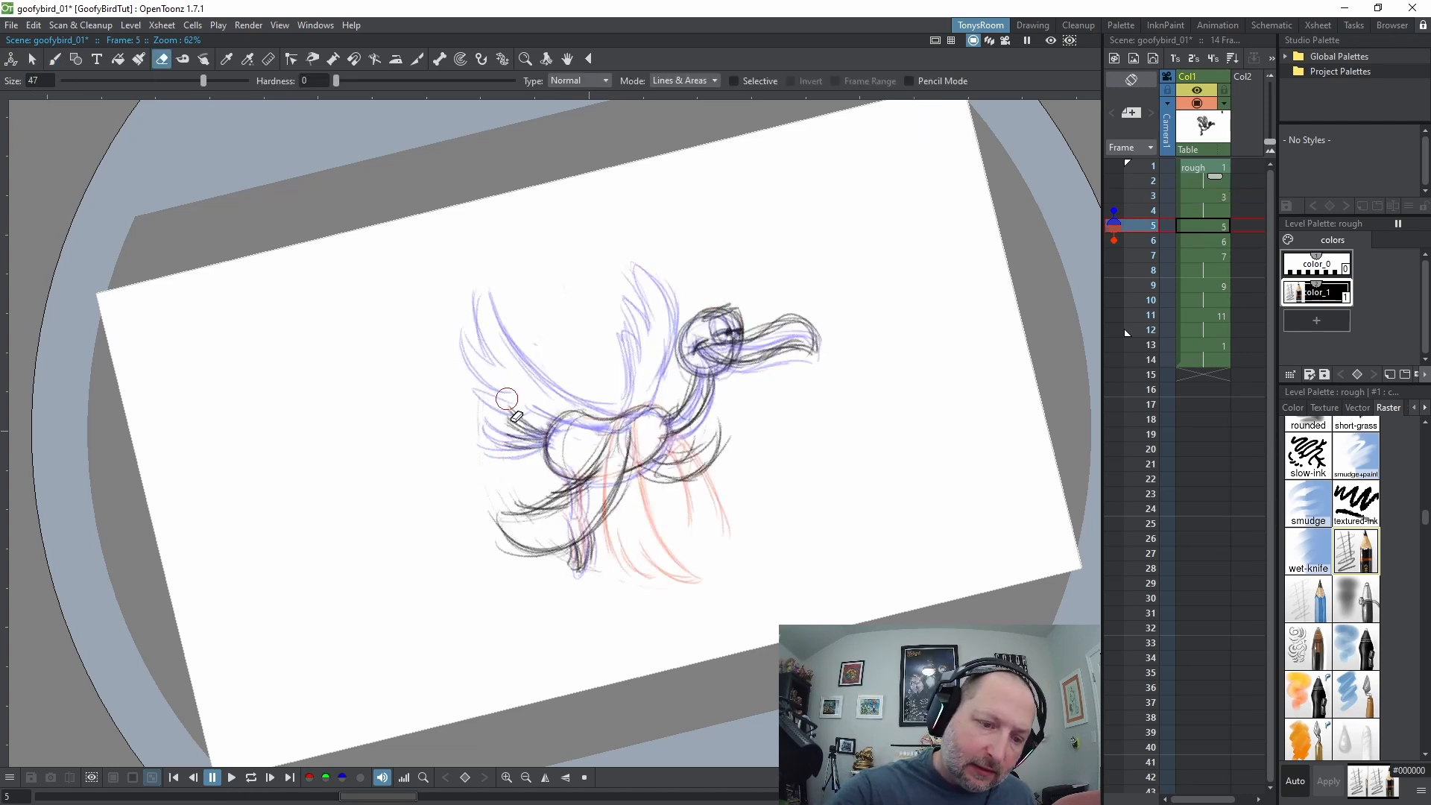
{"action": "key", "text": "b"}
{"action": "mouse_move", "coordinate": [541, 424]}
{"action": "left_mouse_down"}
{"action": "mouse_move", "coordinate": [478, 443]}
{"action": "mouse_move", "coordinate": [506, 428]}
{"action": "mouse_move", "coordinate": [476, 447]}
{"action": "mouse_move", "coordinate": [507, 461]}
{"action": "left_mouse_up"}
Draw the tail feathers on frame 6 between the frame 5 and frame 7 tail positions
{"action": "key", "text": "period"}
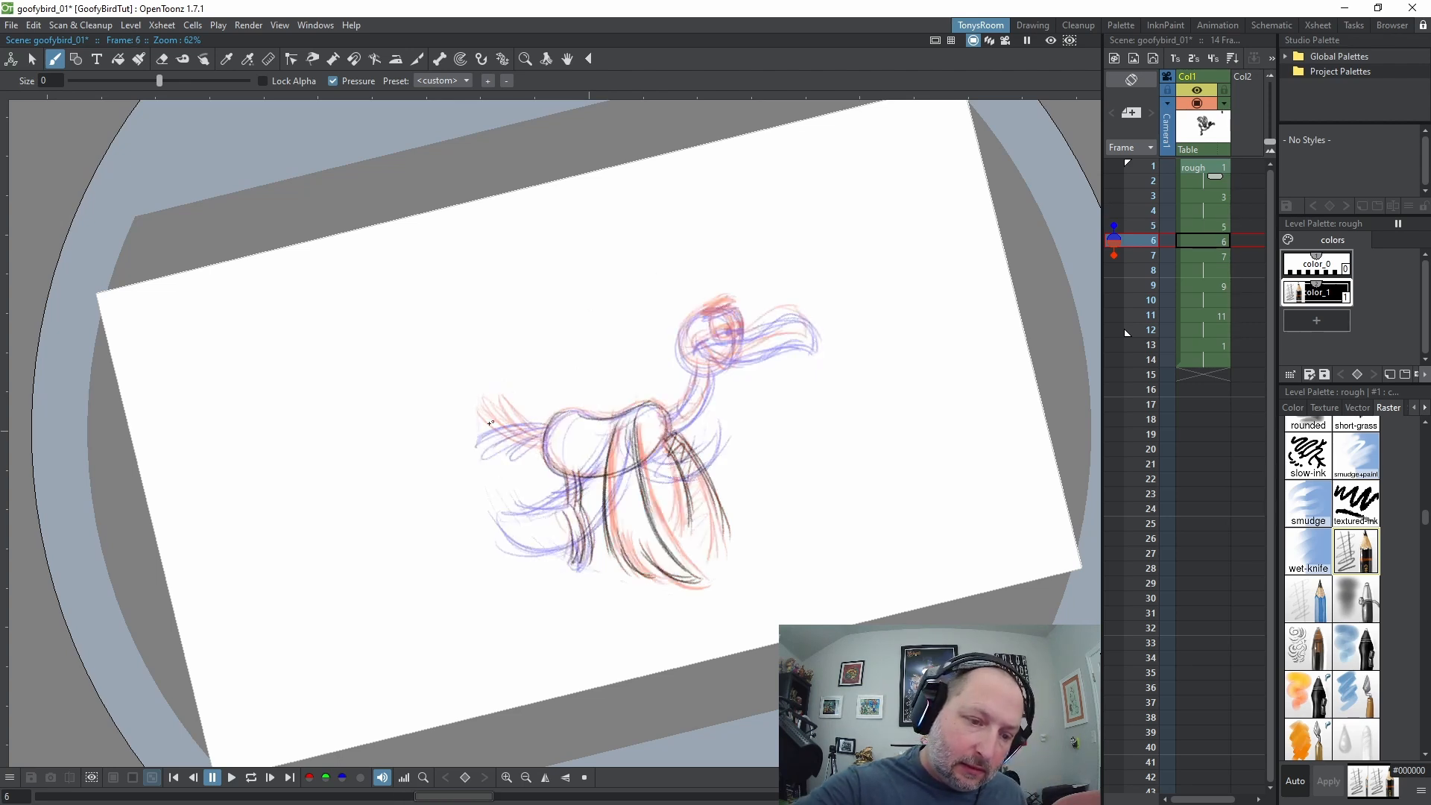
{"action": "left_click_drag", "start_coordinate": [476, 423], "coordinate": [535, 432]}
Erase the tail feathers on frame 9 and redraw them curving more steeply upward from the rump
{"action": "key", "text": "period"}
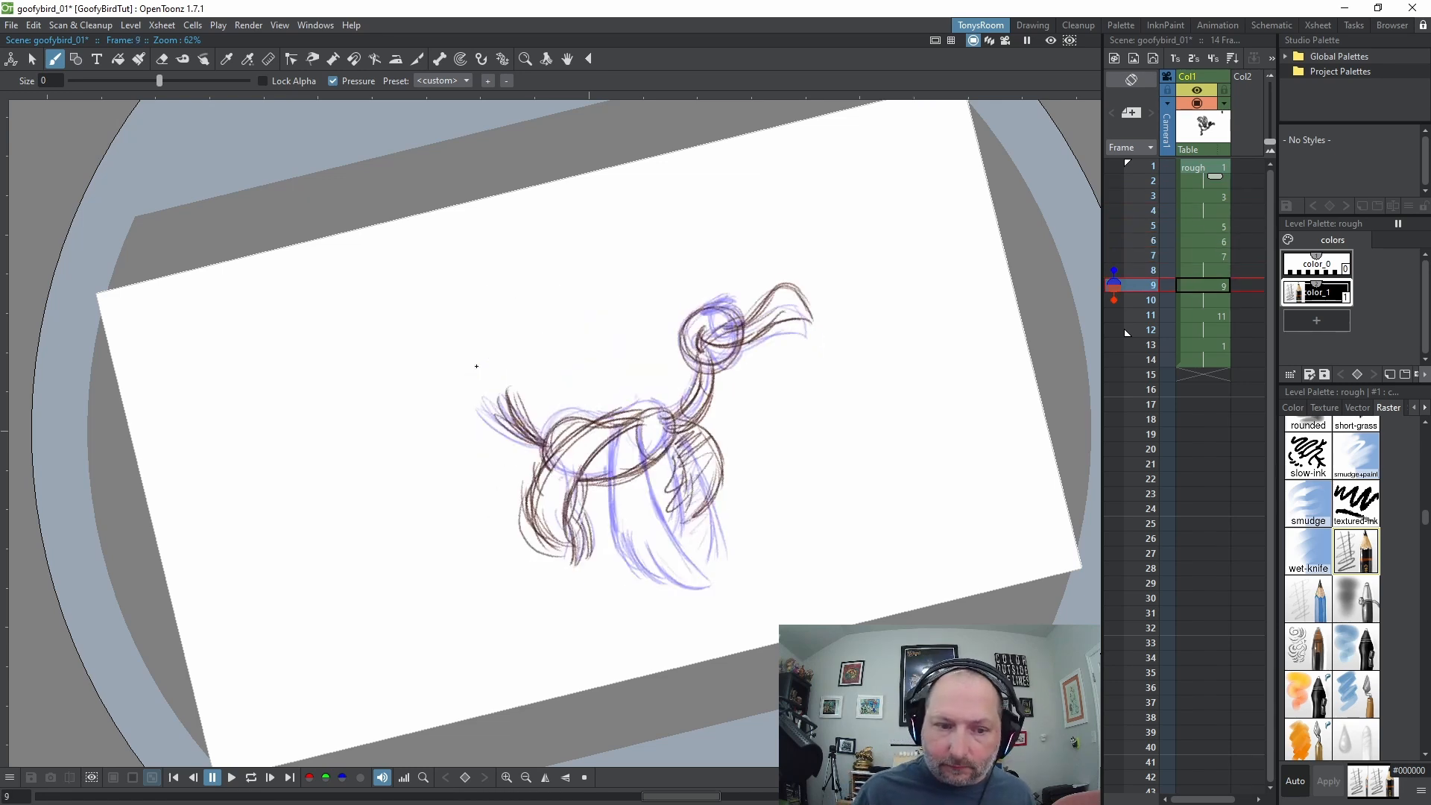
{"action": "key", "text": "a"}
{"action": "mouse_move", "coordinate": [517, 396]}
{"action": "left_mouse_down"}
{"action": "mouse_move", "coordinate": [506, 427]}
{"action": "mouse_move", "coordinate": [505, 389]}
{"action": "mouse_move", "coordinate": [531, 407]}
{"action": "left_mouse_up"}
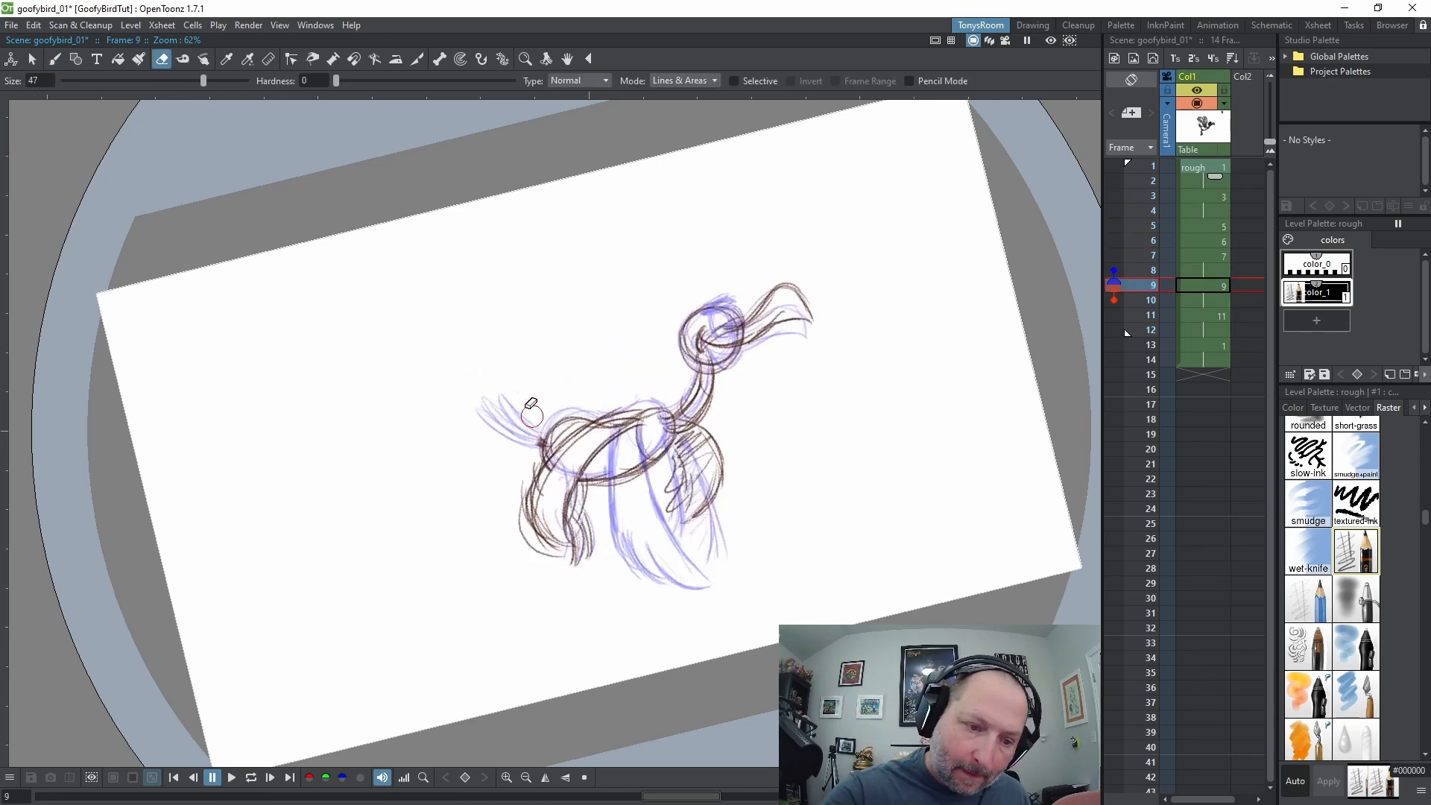
{"action": "key", "text": "b"}
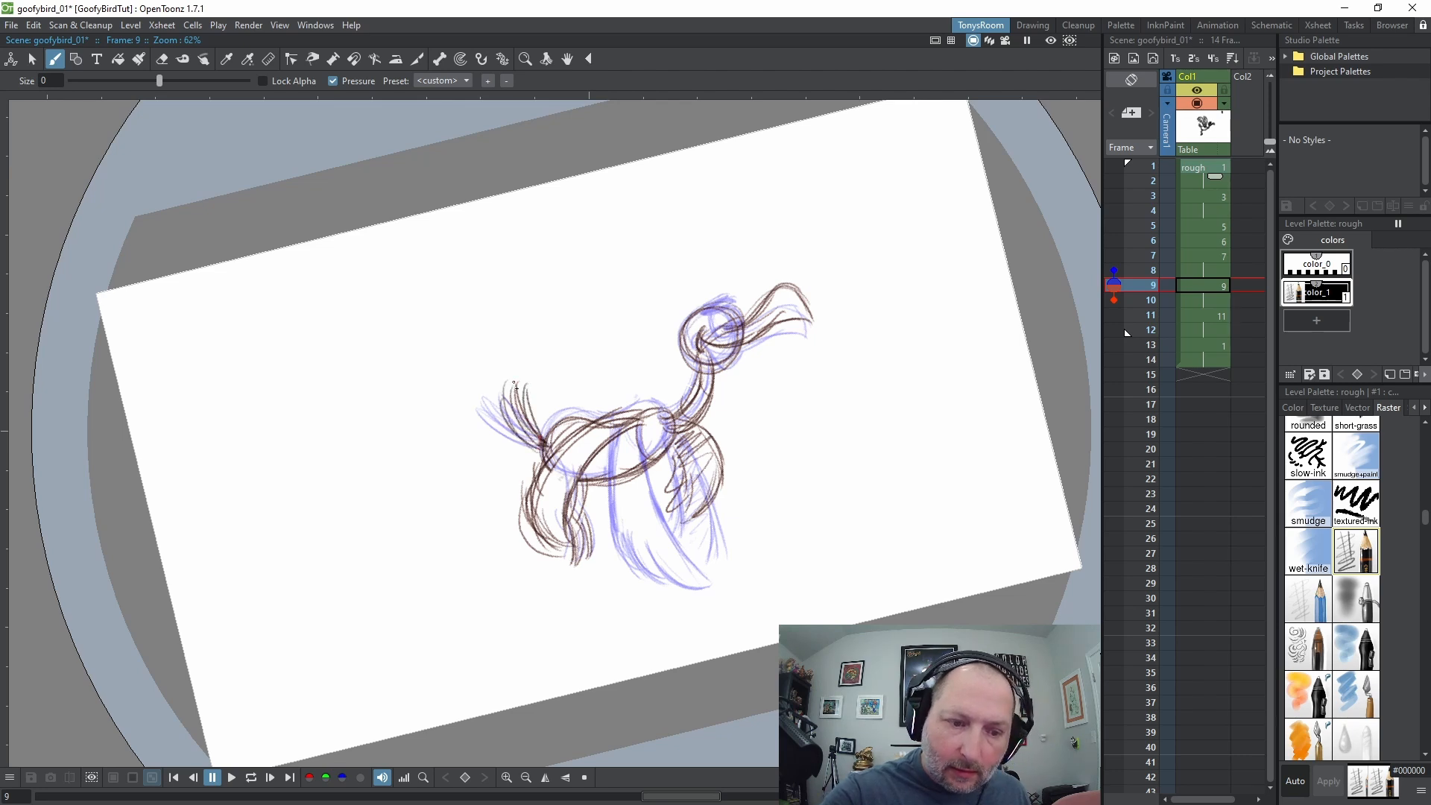
Erase the tail feathers on frame 11 and redraw them curving upward from the rump, using frame 9 for comparison
{"action": "key", "text": "comma"}
{"action": "key", "text": "period"}
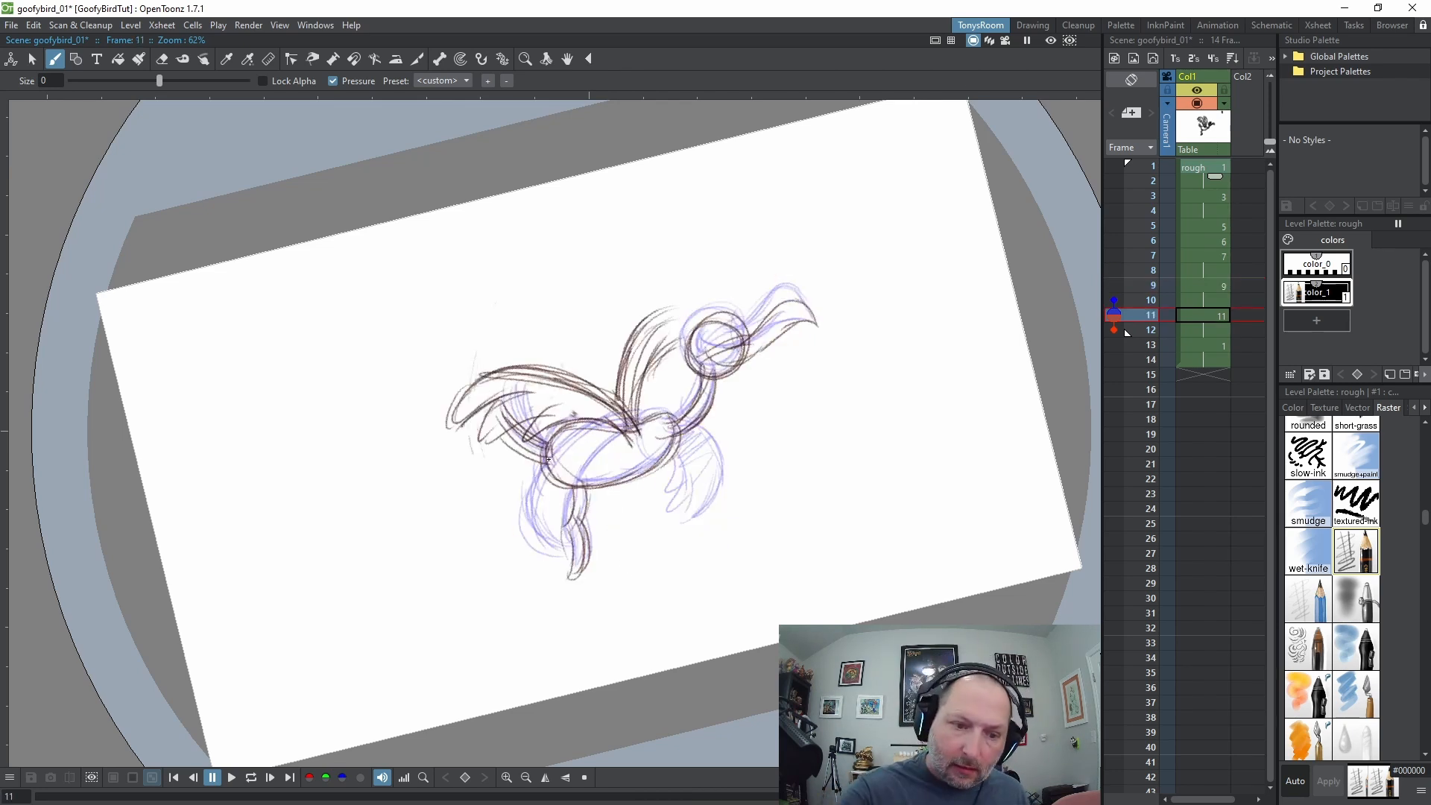
{"action": "key", "text": "a"}
{"action": "left_click_drag", "start_coordinate": [504, 442], "coordinate": [543, 458]}
{"action": "key", "text": "b"}
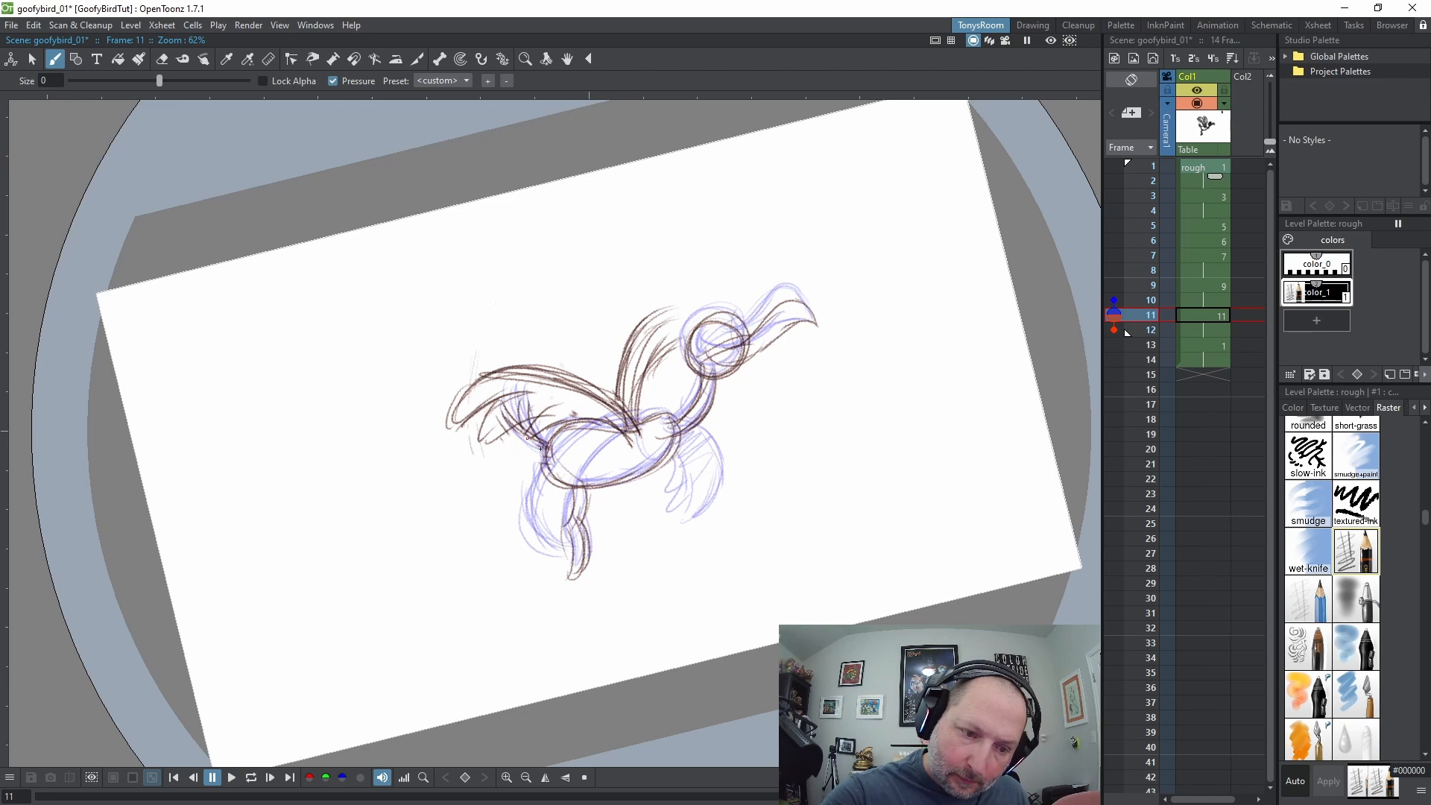
Erase the tail feathers on frame 13's drawing and redraw them as a gentle upward curve, comparing with frame 11
{"action": "key", "text": "period"}
{"action": "key", "text": "period"}
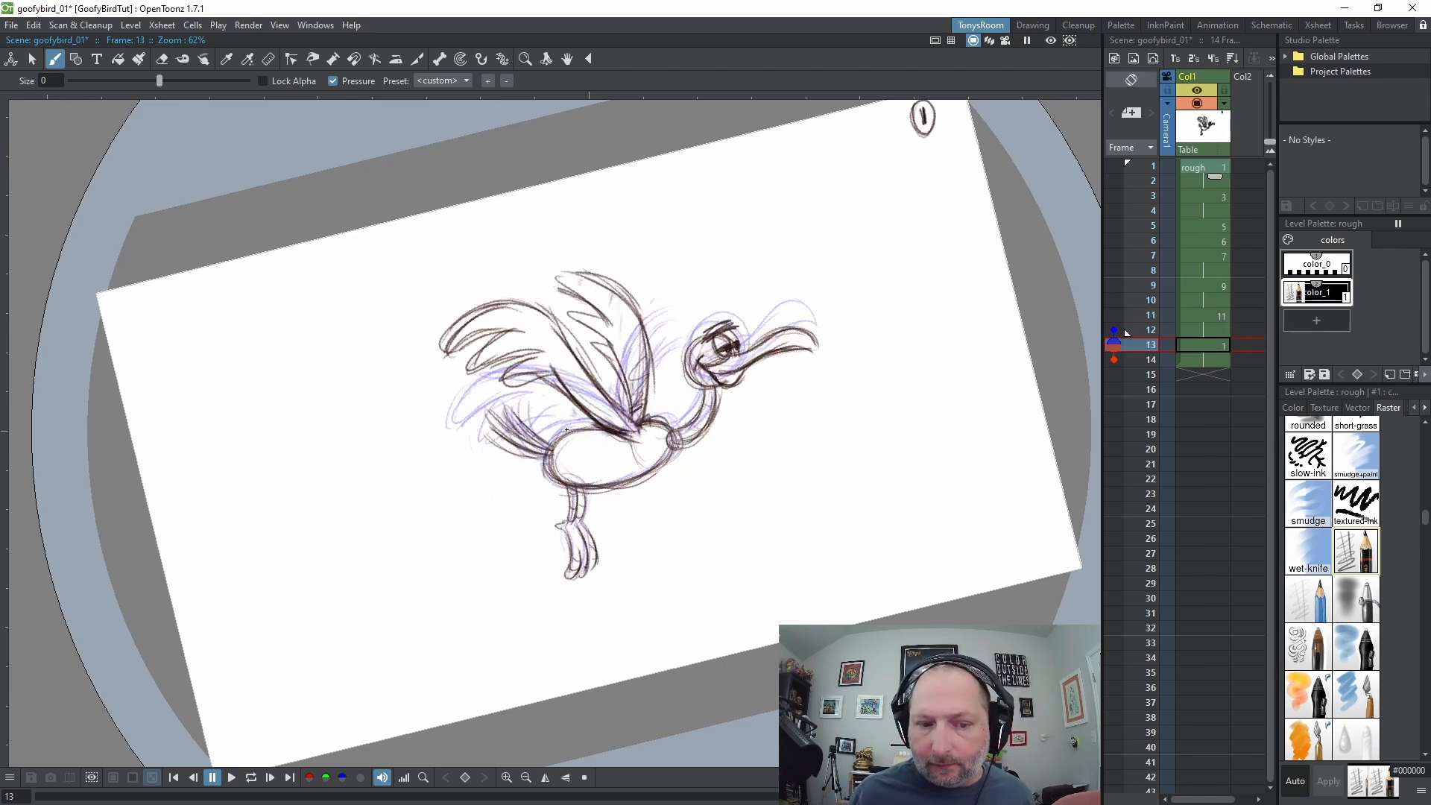
{"action": "key", "text": "comma"}
{"action": "key", "text": "period"}
{"action": "key", "text": "a"}
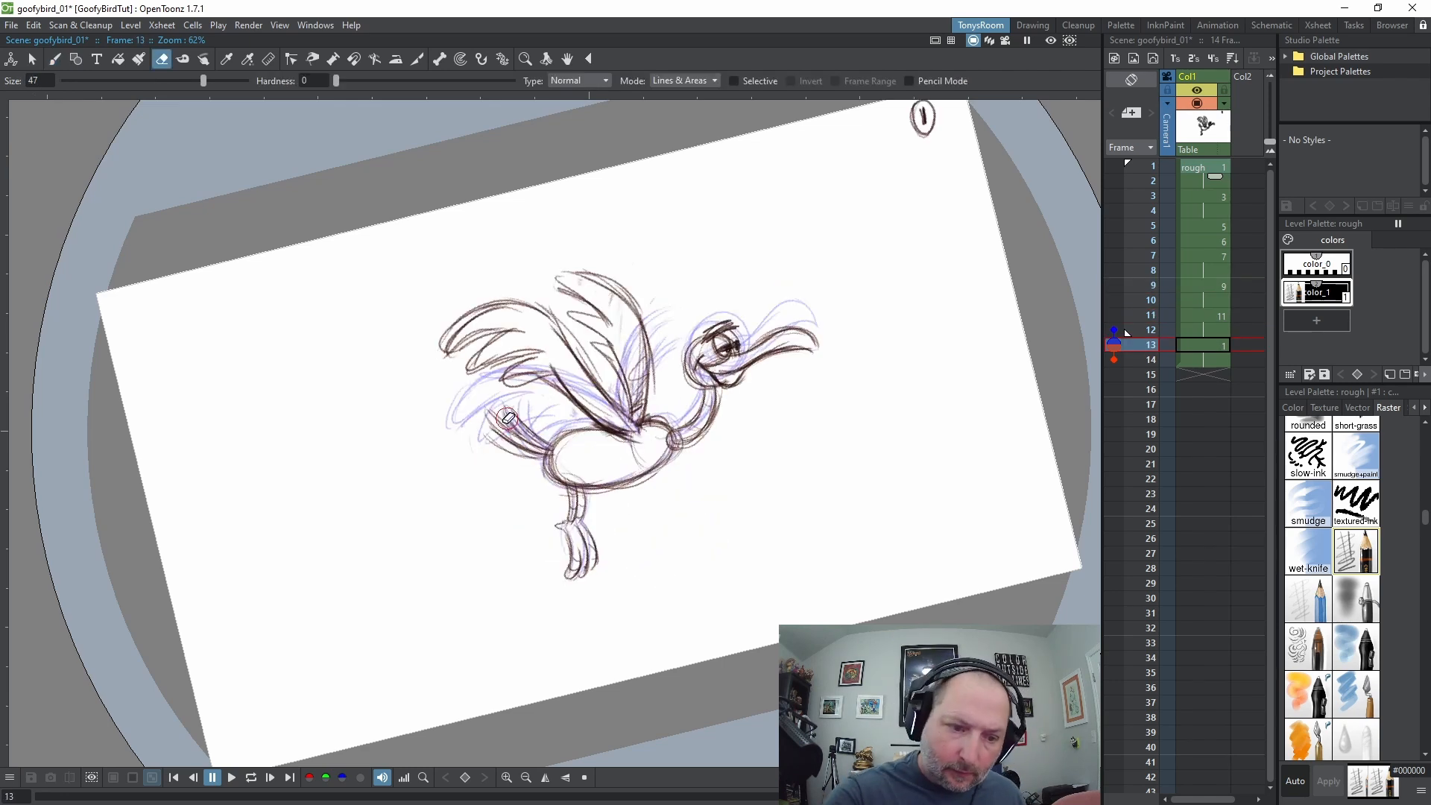
{"action": "mouse_move", "coordinate": [507, 419]}
{"action": "left_mouse_down"}
{"action": "mouse_move", "coordinate": [496, 453]}
{"action": "mouse_move", "coordinate": [497, 411]}
{"action": "mouse_move", "coordinate": [532, 452]}
{"action": "mouse_move", "coordinate": [527, 422]}
{"action": "mouse_move", "coordinate": [545, 440]}
{"action": "mouse_move", "coordinate": [497, 409]}
{"action": "mouse_move", "coordinate": [550, 454]}
{"action": "mouse_move", "coordinate": [495, 413]}
{"action": "mouse_move", "coordinate": [550, 458]}
{"action": "left_mouse_up"}
{"action": "key", "text": "b"}
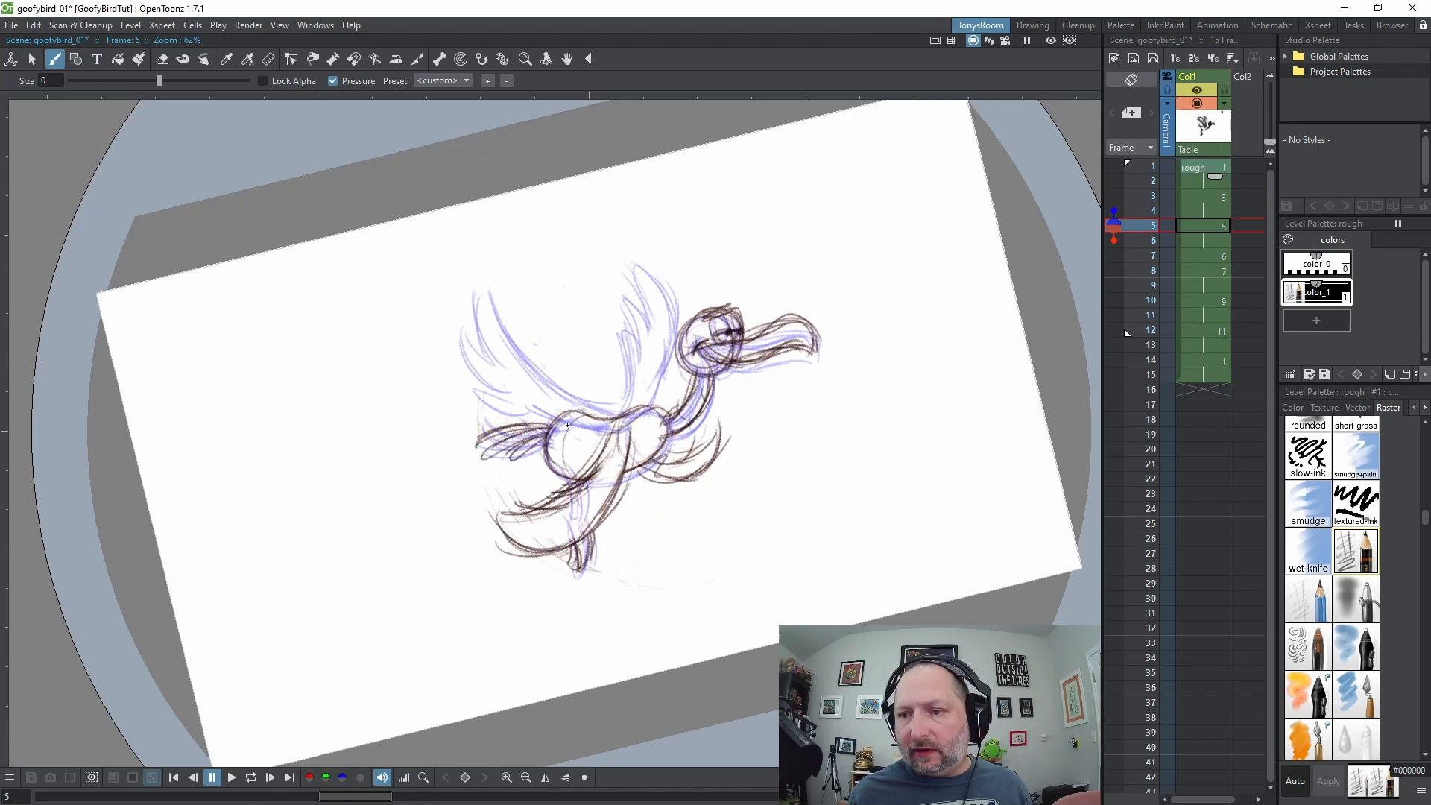
Hold every drawing in the column for two frames, renumber the drawings by their starting frames through 13, and play the loop
{"action": "left_click", "coordinate": [1178, 191]}
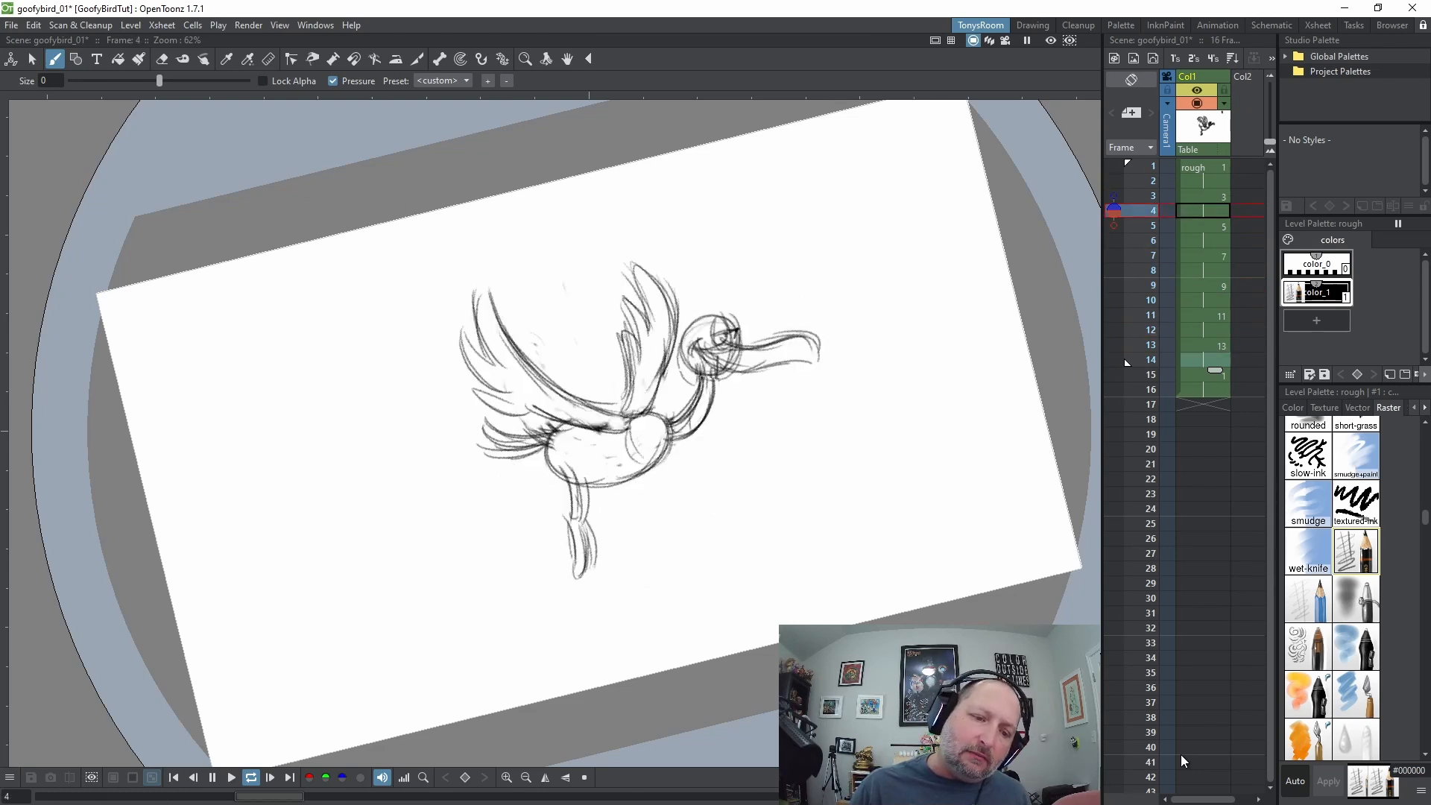
{"action": "key", "text": "l"}
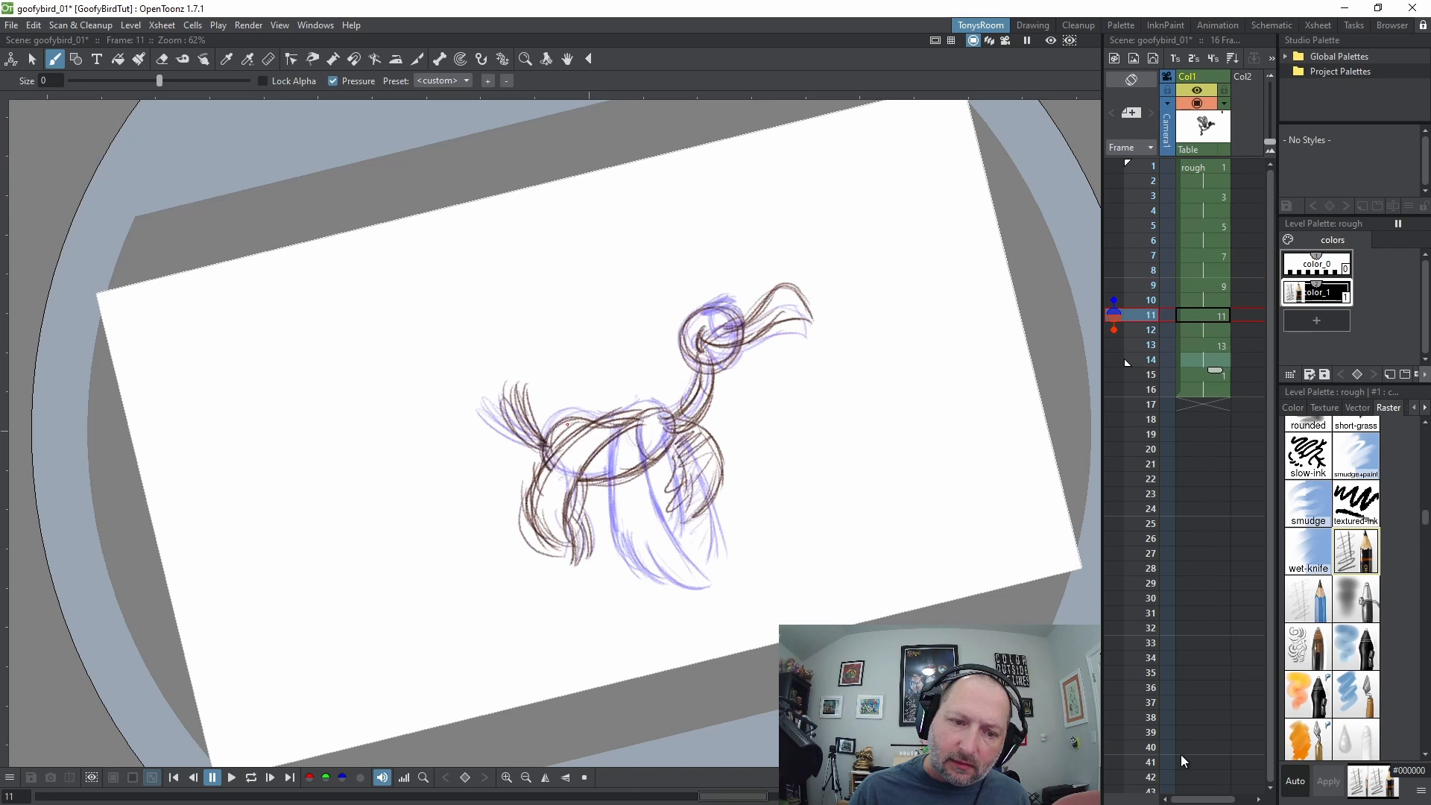
Erase the tail feathers on frame 11 and redraw them trailing back at a lower angle
{"action": "key", "text": "a"}
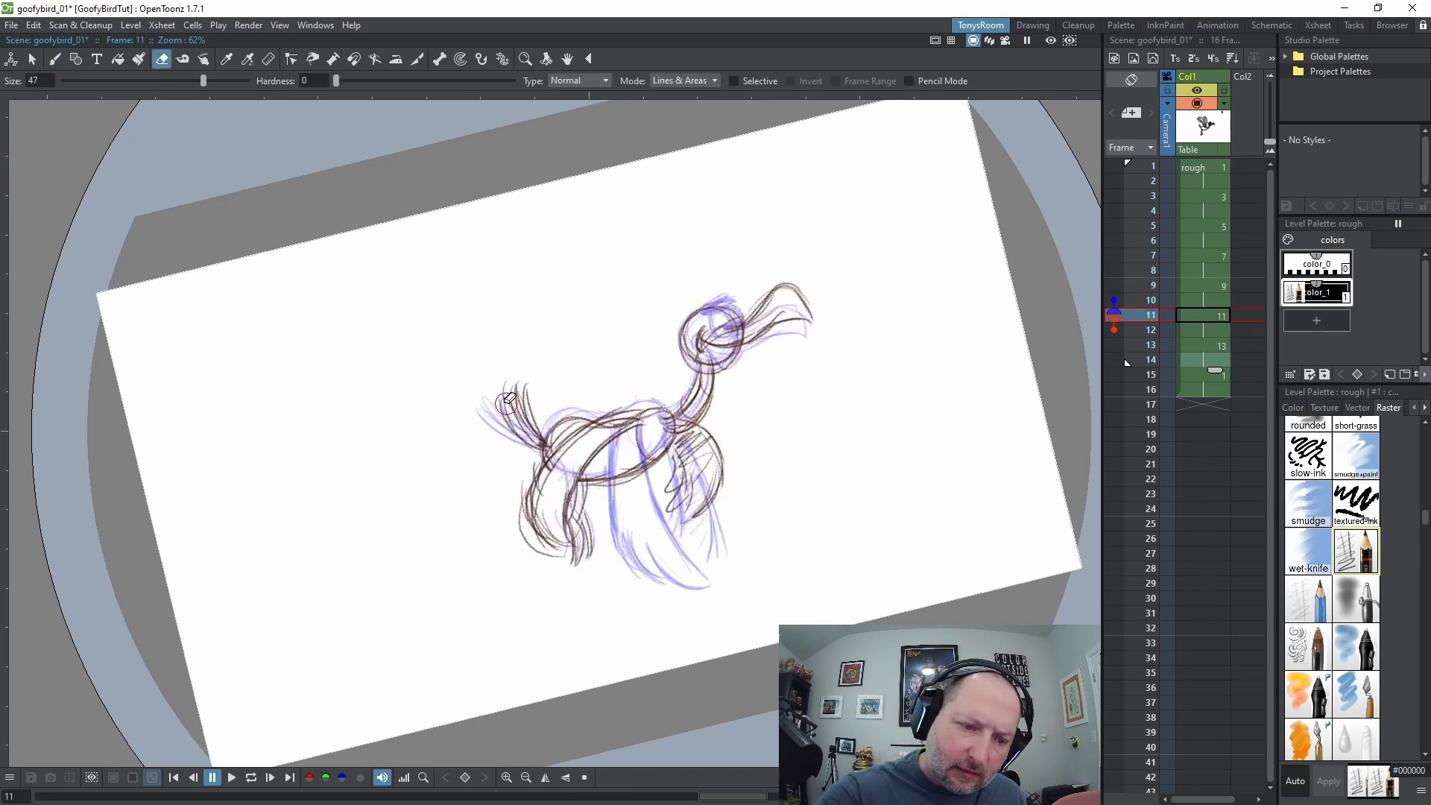
{"action": "key", "text": "b"}
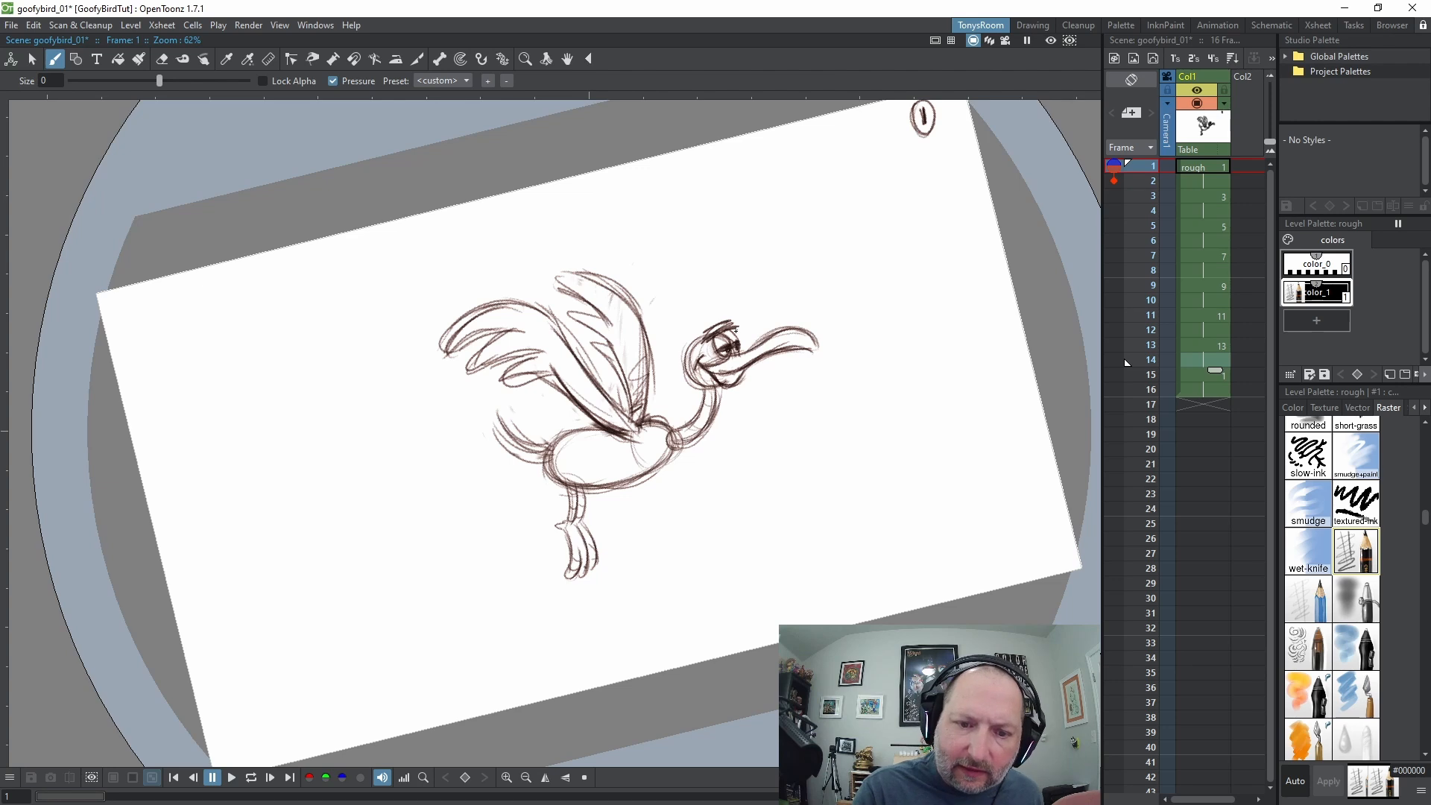
Erase the neck on frame 1, move the head slightly back, and redraw the neck as a rounder curve to meet it
{"action": "key", "text": "a"}
{"action": "mouse_move", "coordinate": [718, 389]}
{"action": "left_mouse_down"}
{"action": "mouse_move", "coordinate": [703, 439]}
{"action": "mouse_move", "coordinate": [697, 409]}
{"action": "left_mouse_up"}
{"action": "key", "text": "s"}
{"action": "left_click_drag", "start_coordinate": [769, 343], "coordinate": [755, 347]}
{"action": "key", "text": "b"}
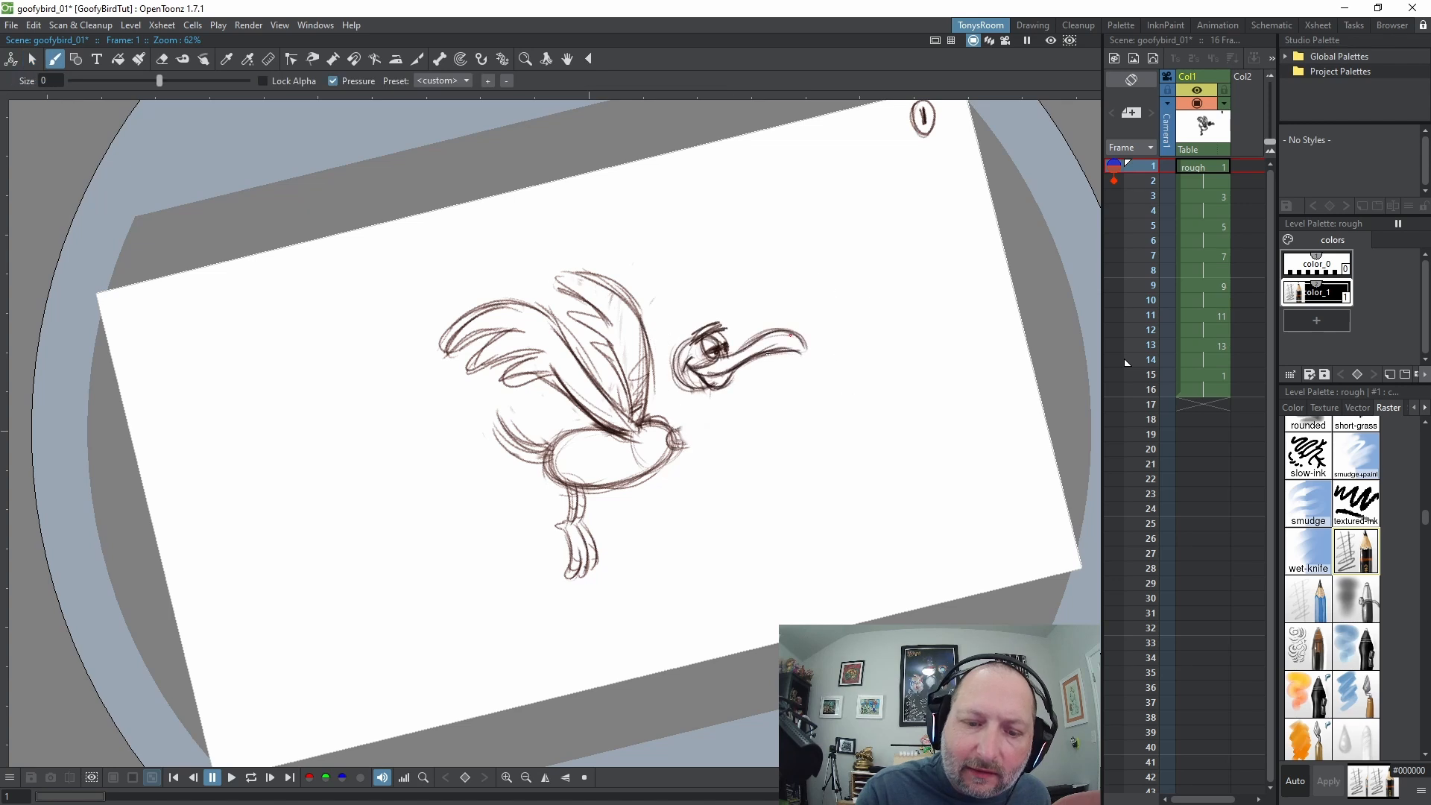
{"action": "mouse_move", "coordinate": [724, 400]}
{"action": "left_mouse_down"}
{"action": "mouse_move", "coordinate": [670, 450]}
{"action": "mouse_move", "coordinate": [692, 448]}
{"action": "left_mouse_up"}
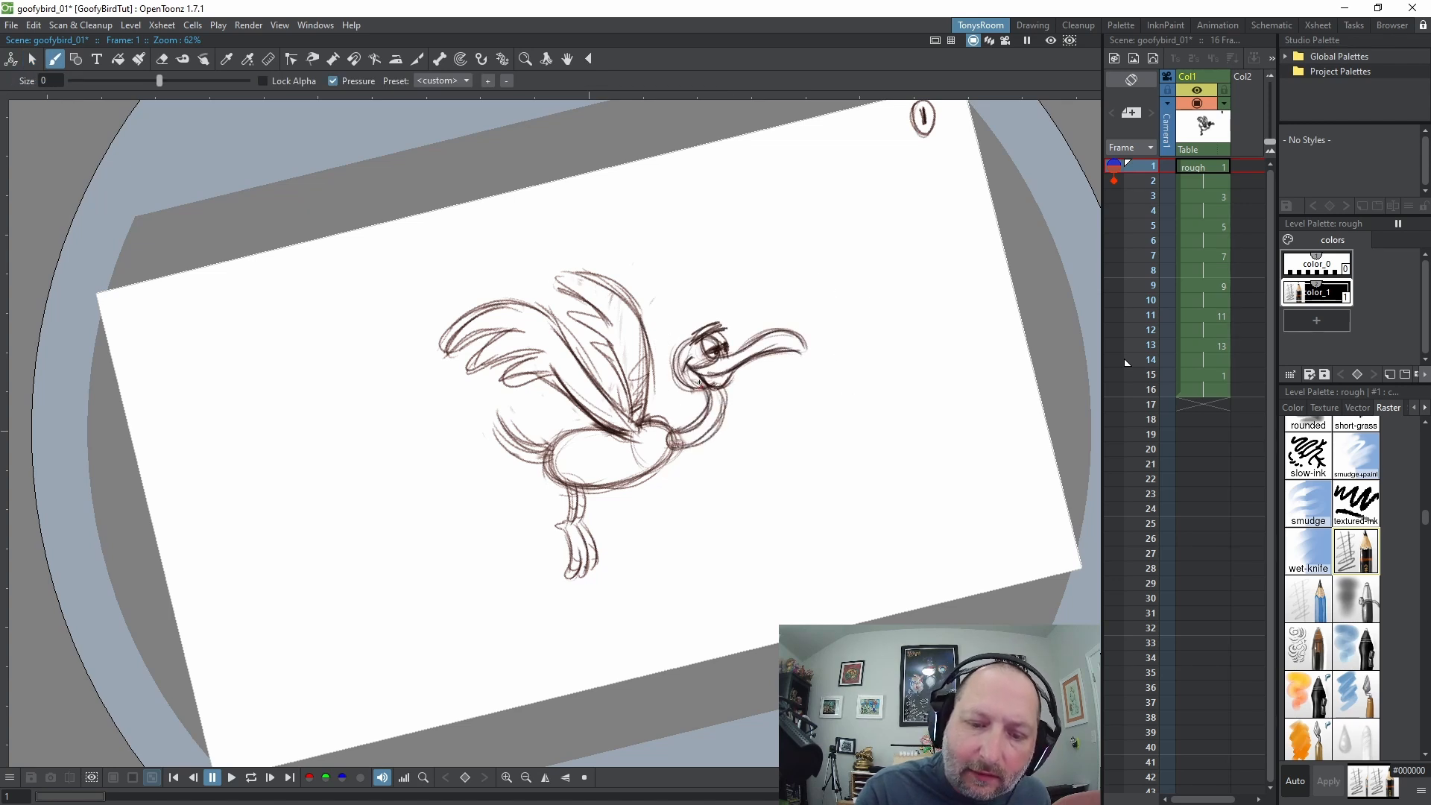
{"action": "left_click_drag", "start_coordinate": [721, 390], "coordinate": [689, 434]}
Erase the neck on frame 3 and move the head lower, using frame 1 for comparison
{"action": "key", "text": "period"}
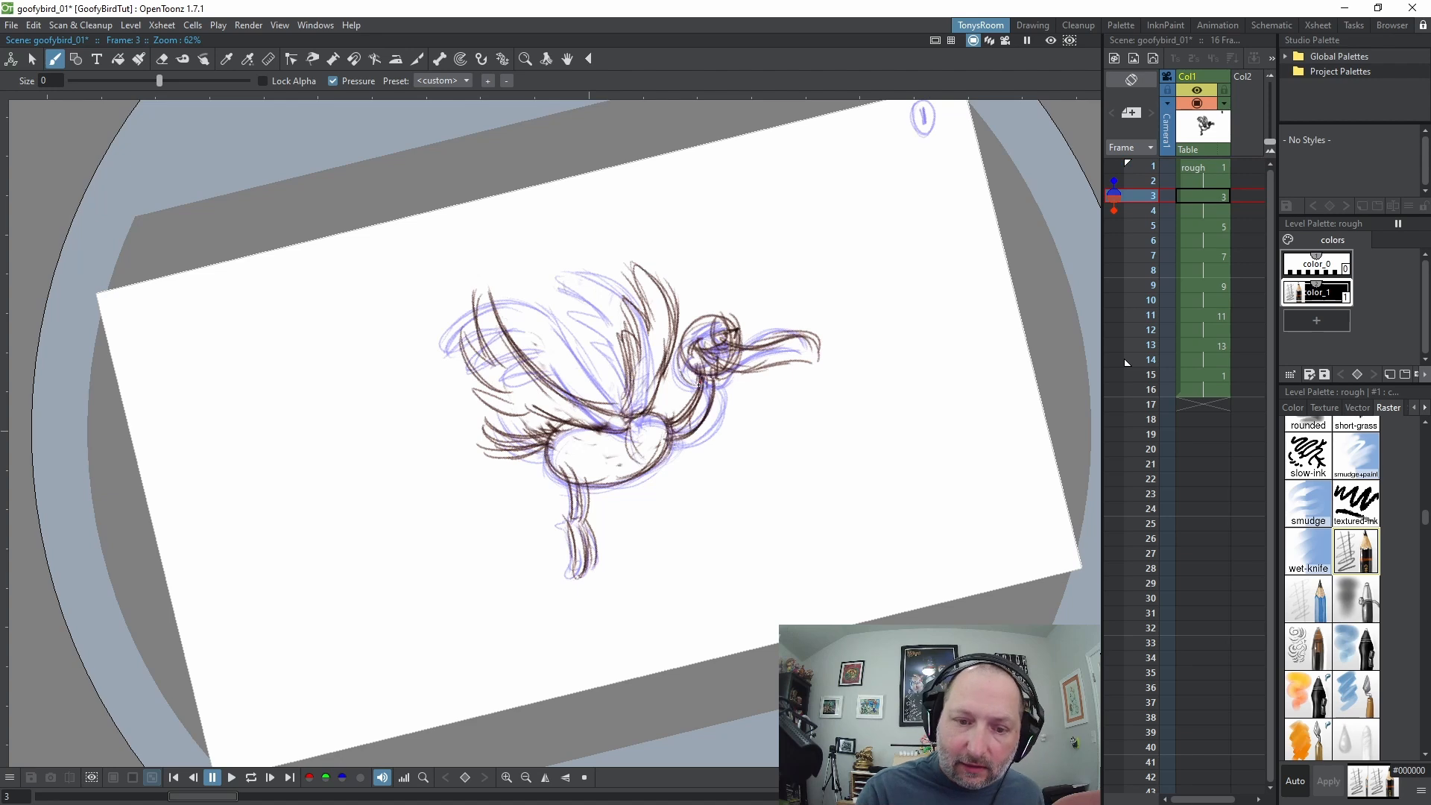
{"action": "key", "text": "a"}
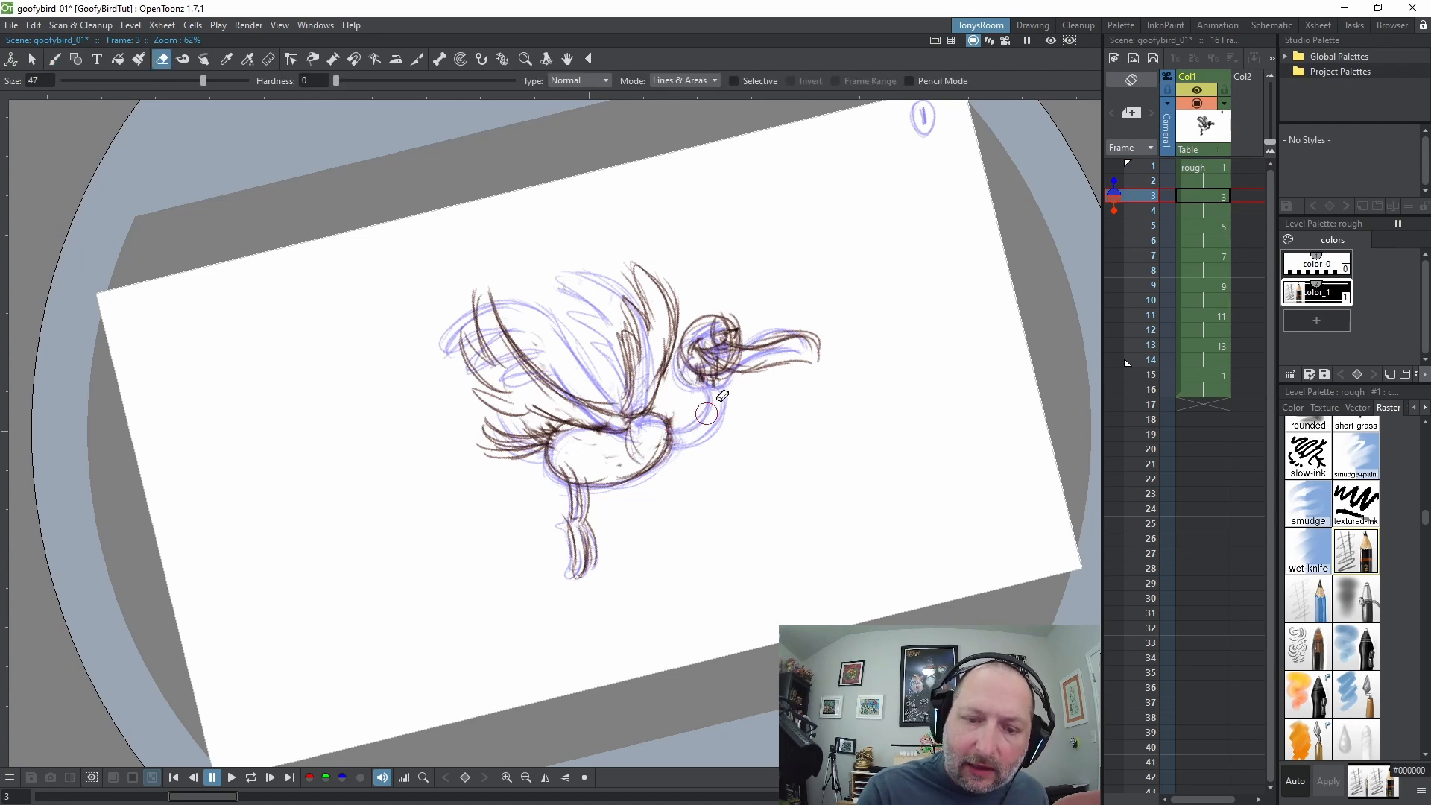
{"action": "key", "text": "comma"}
{"action": "key", "text": "period"}
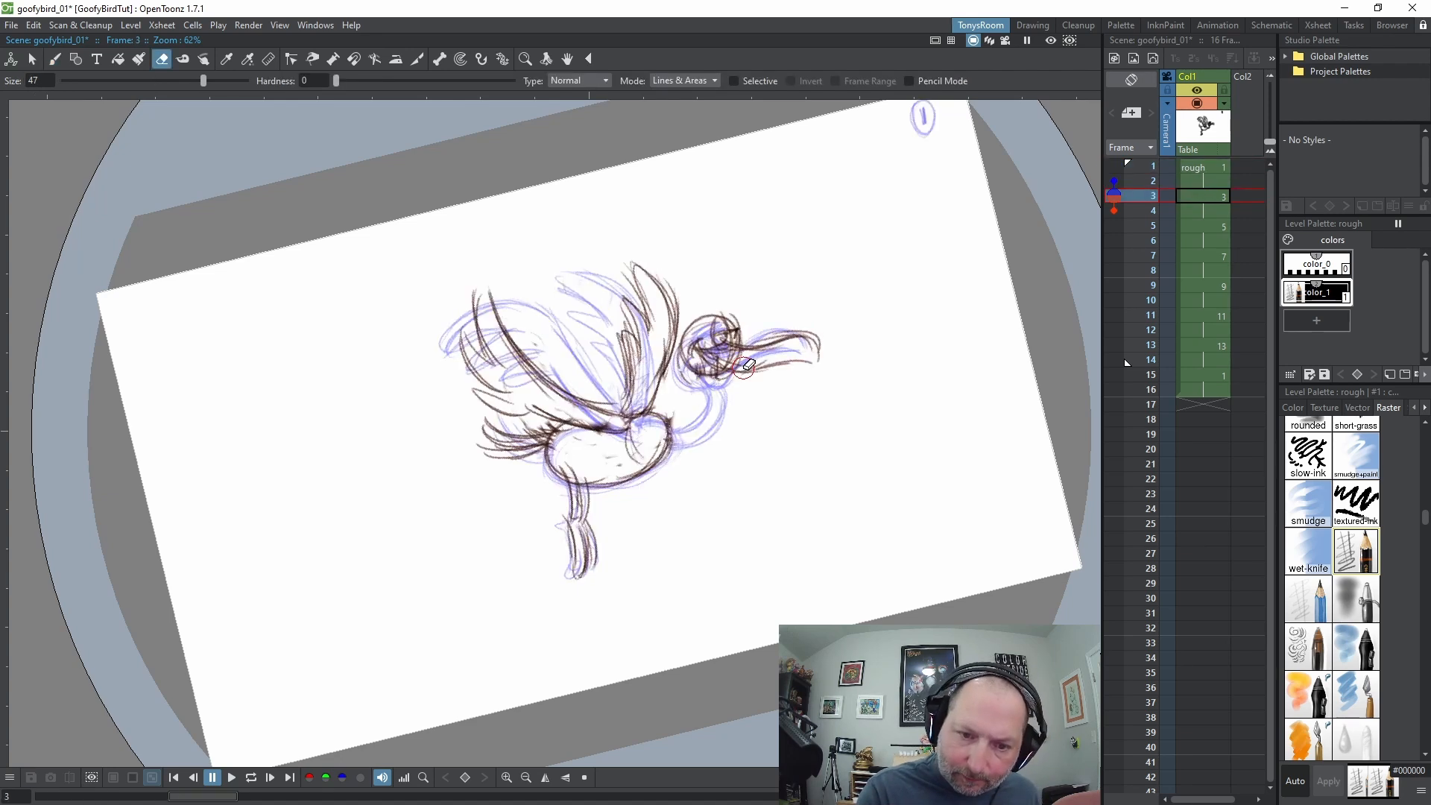
{"action": "key", "text": "s"}
{"action": "mouse_move", "coordinate": [735, 295]}
{"action": "left_mouse_down"}
{"action": "mouse_move", "coordinate": [675, 366]}
{"action": "mouse_move", "coordinate": [790, 294]}
{"action": "mouse_move", "coordinate": [891, 354]}
{"action": "mouse_move", "coordinate": [817, 265]}
{"action": "left_mouse_up"}
{"action": "left_click", "coordinate": [866, 322]}
{"action": "mouse_move", "coordinate": [748, 333]}
{"action": "left_mouse_down"}
{"action": "mouse_move", "coordinate": [725, 436]}
{"action": "mouse_move", "coordinate": [768, 274]}
{"action": "mouse_move", "coordinate": [757, 338]}
{"action": "left_mouse_up"}
Compare frames 1 and 3, then redraw frame 3's neck curving up from the chest to the lowered head
{"action": "key", "text": "comma"}
{"action": "key", "text": "period"}
{"action": "key", "text": "comma"}
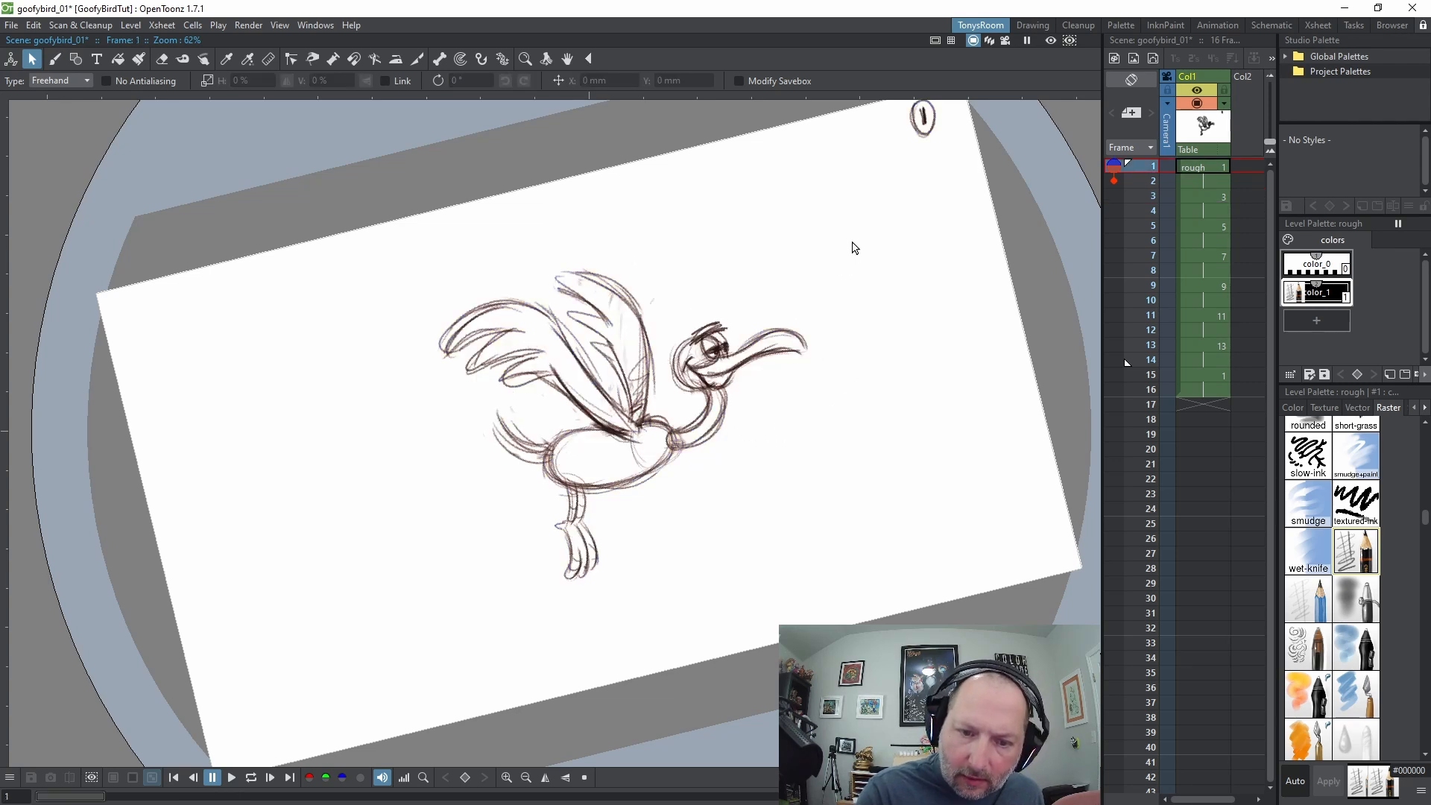
{"action": "key", "text": "period"}
{"action": "key", "text": "b"}
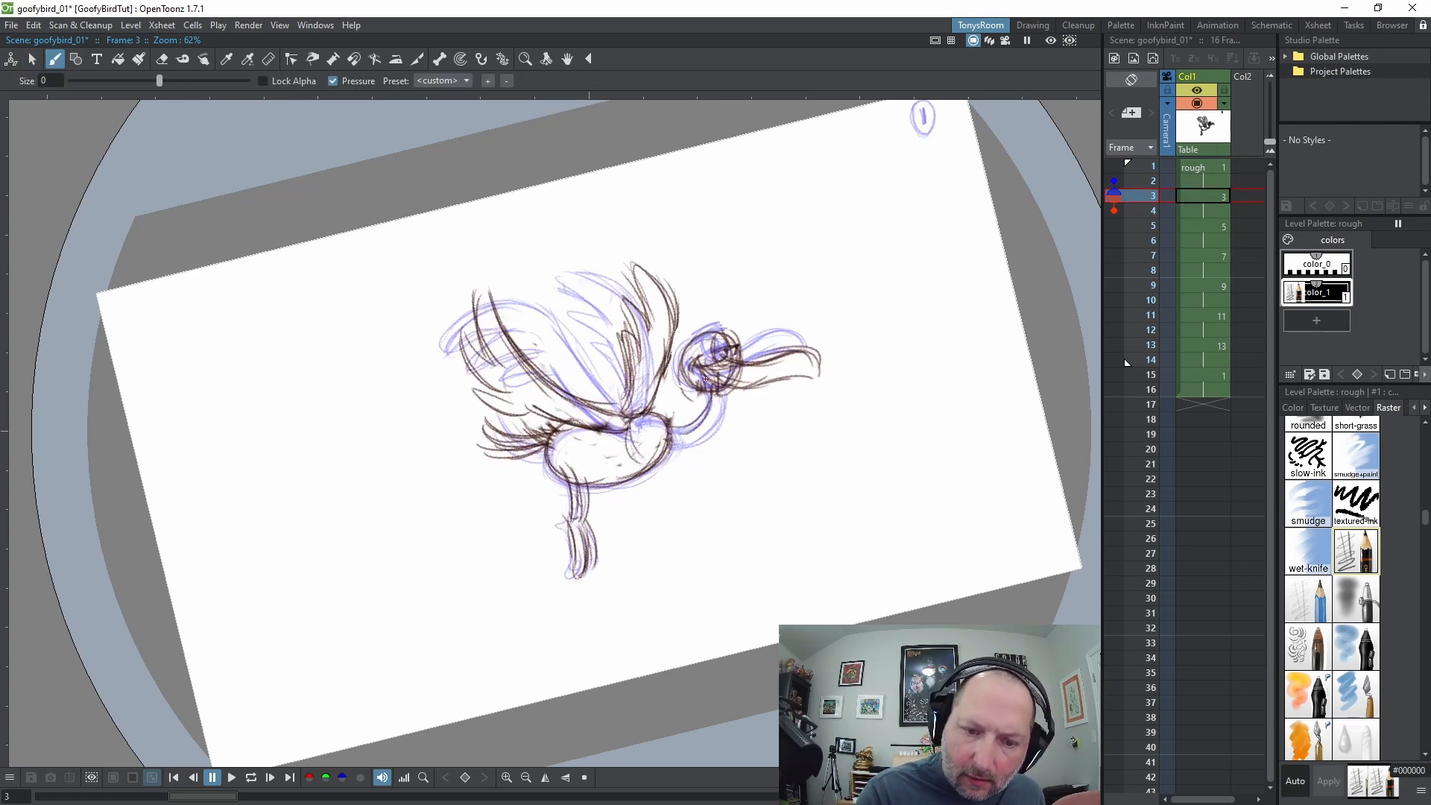
{"action": "mouse_move", "coordinate": [719, 385]}
{"action": "left_mouse_down"}
{"action": "mouse_move", "coordinate": [669, 436]}
{"action": "mouse_move", "coordinate": [717, 376]}
{"action": "left_mouse_up"}
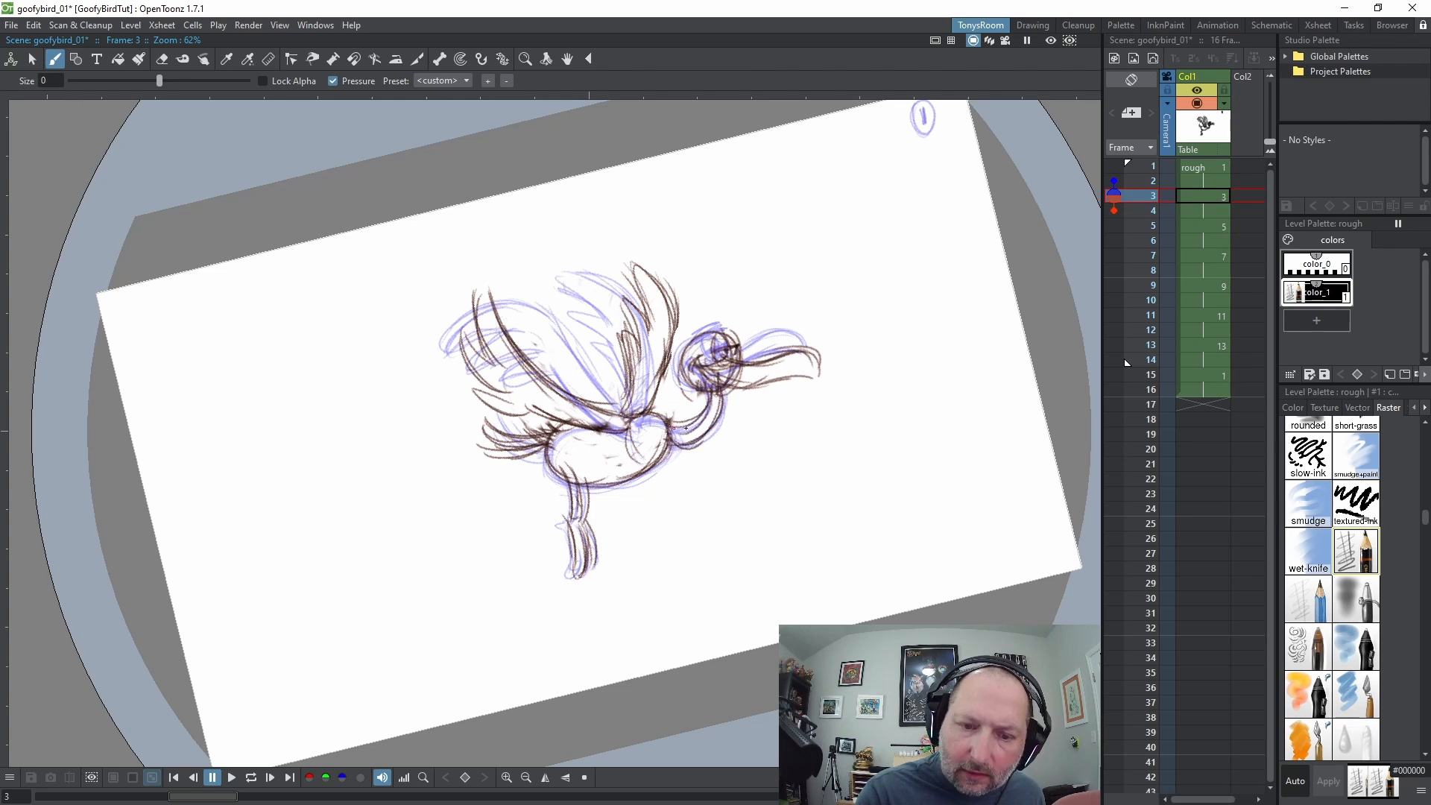
Replace the neck on frame 5 after lowering and slightly rotating the head, checking against the neighbouring drawings
{"action": "key", "text": "period"}
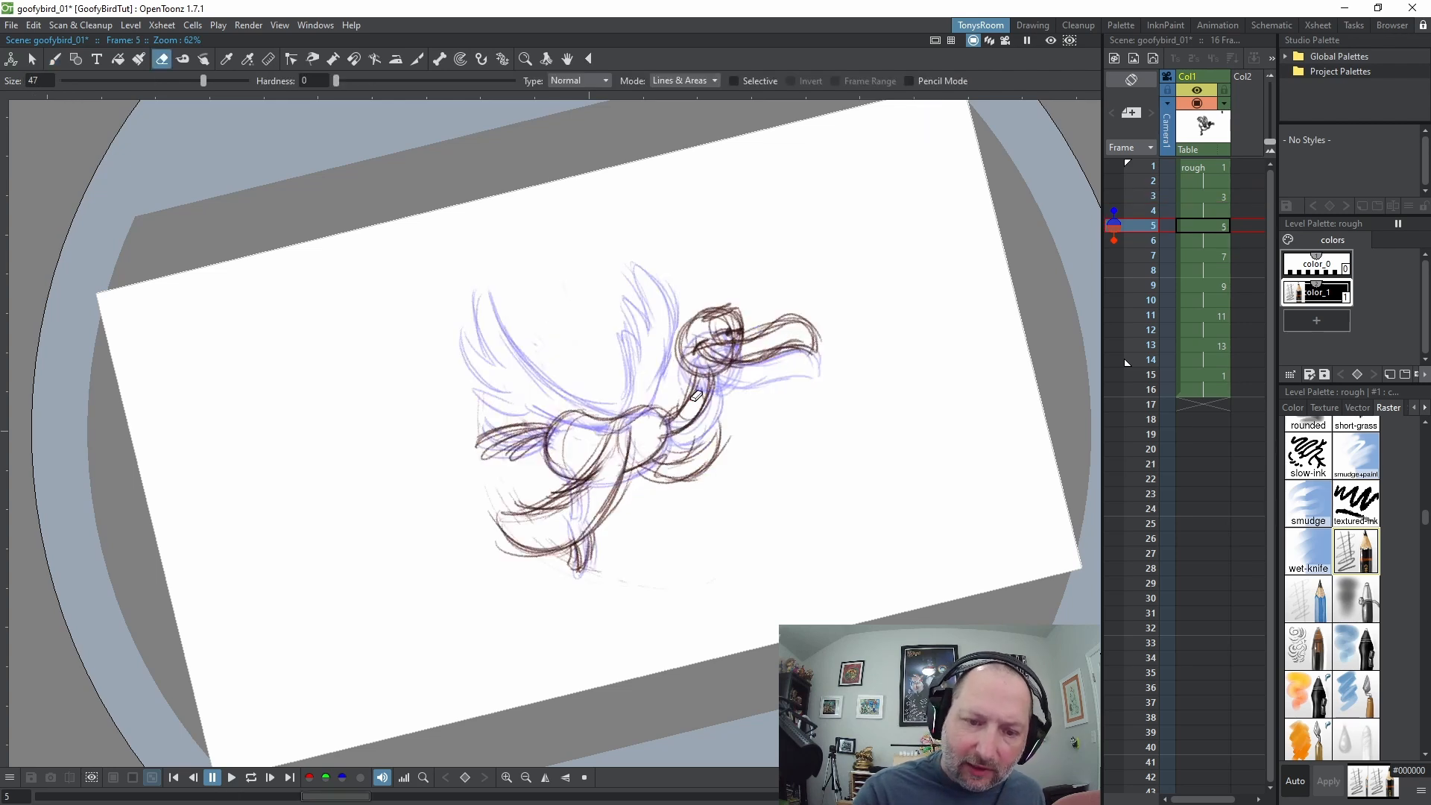
{"action": "key", "text": "s"}
{"action": "left_click_drag", "start_coordinate": [680, 307], "coordinate": [824, 274]}
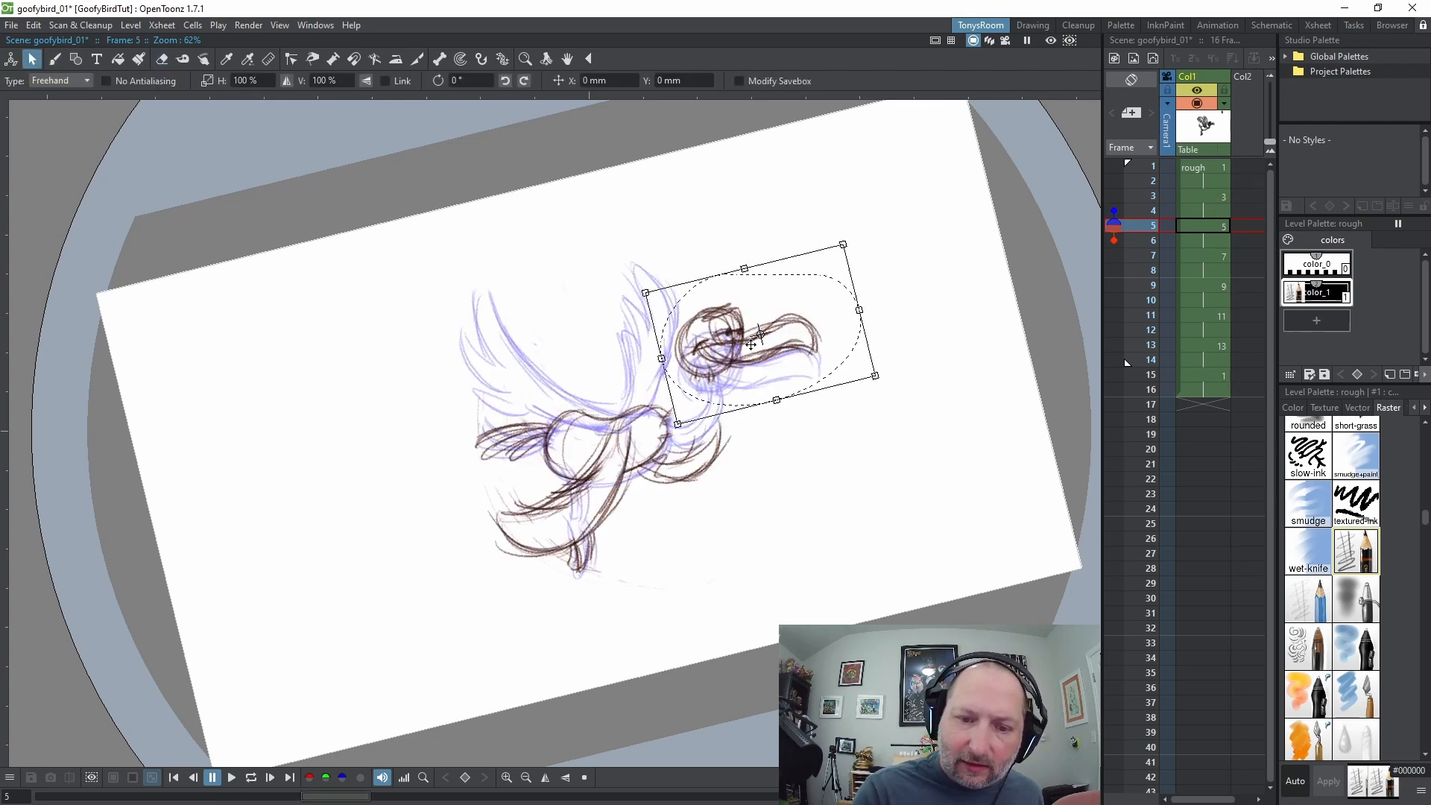
{"action": "left_click_drag", "start_coordinate": [737, 325], "coordinate": [737, 337]}
{"action": "left_click_drag", "start_coordinate": [878, 389], "coordinate": [879, 395]}
{"action": "left_click_drag", "start_coordinate": [779, 334], "coordinate": [780, 334]}
{"action": "left_click", "coordinate": [854, 285]}
{"action": "key", "text": "b"}
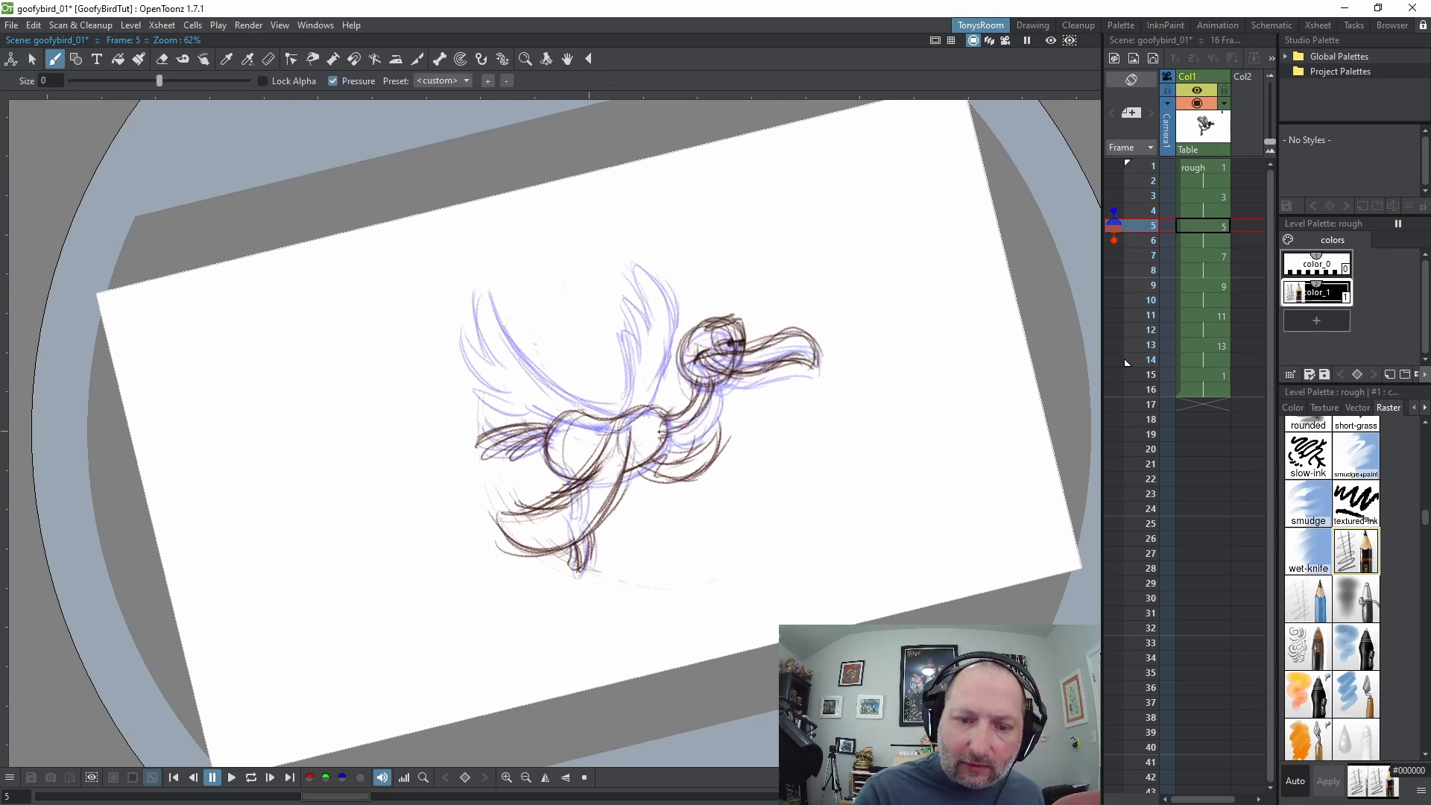
{"action": "key", "text": "period"}
{"action": "key", "text": "comma"}
{"action": "key", "text": "comma"}
{"action": "key", "text": "period"}
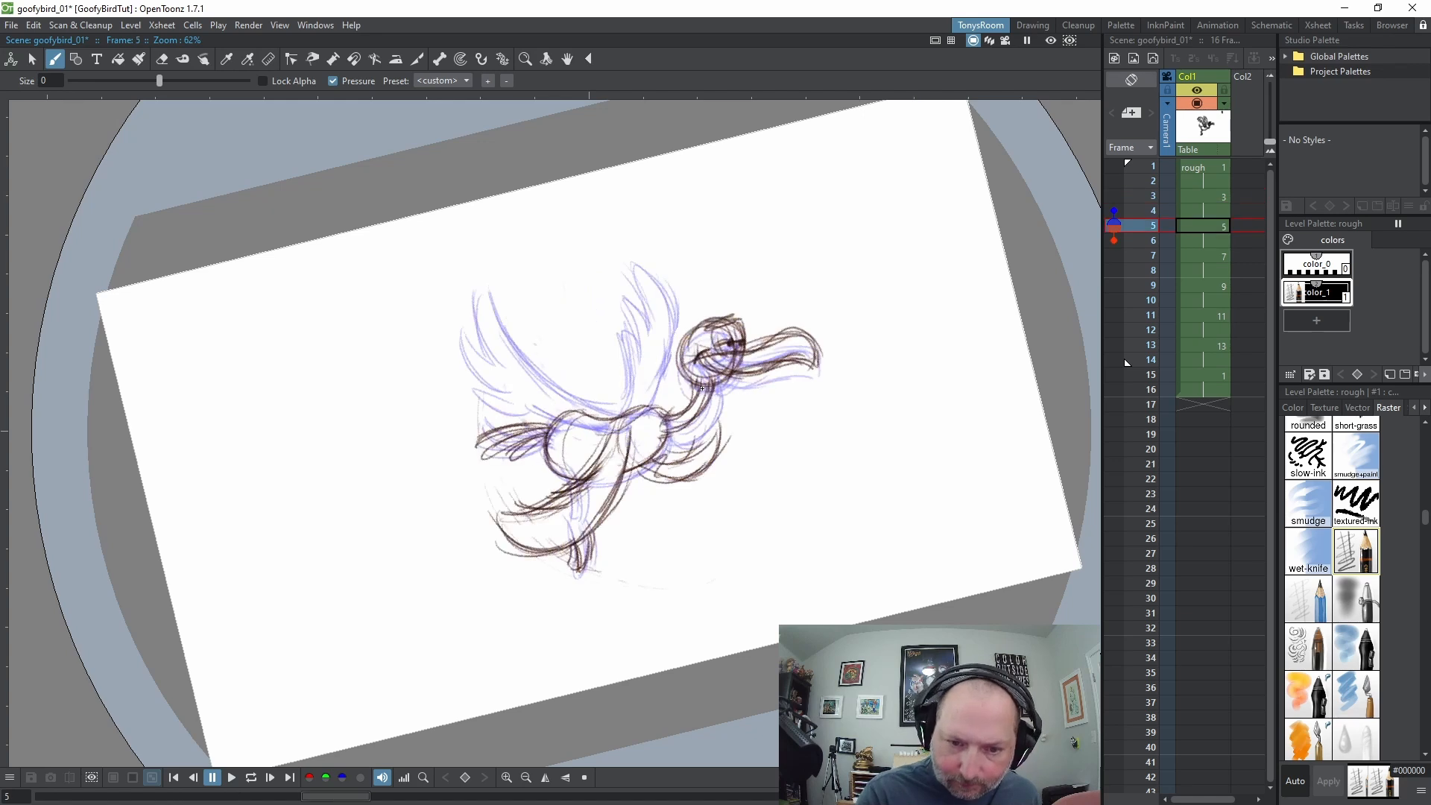
Push the head forward on frame 11 and redraw the neck stretching from the chest to meet it
{"action": "key", "text": "period"}
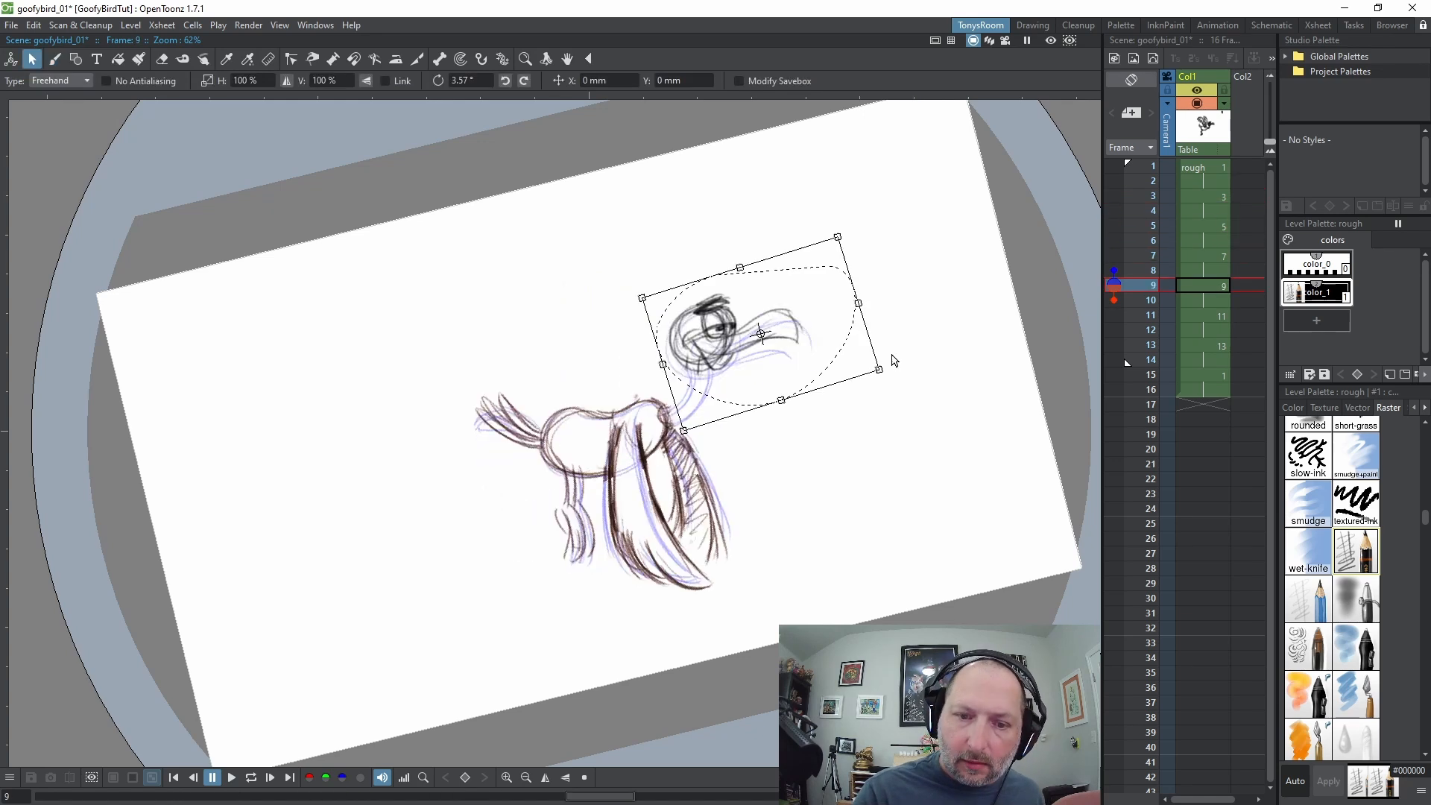
{"action": "key", "text": "period"}
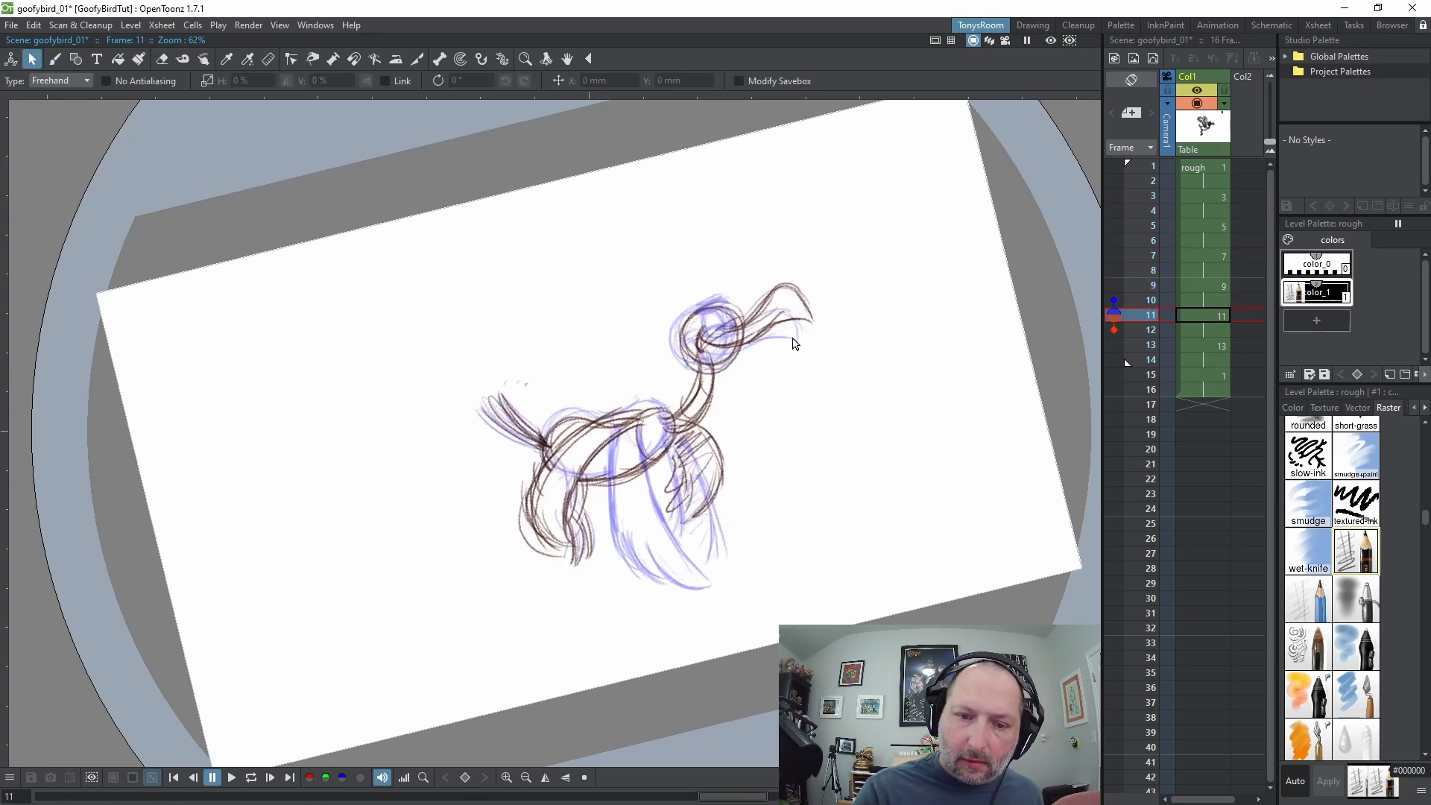
{"action": "key", "text": "a"}
{"action": "key", "text": "s"}
{"action": "mouse_move", "coordinate": [664, 302]}
{"action": "left_mouse_down"}
{"action": "mouse_move", "coordinate": [847, 393]}
{"action": "mouse_move", "coordinate": [667, 298]}
{"action": "left_mouse_up"}
{"action": "left_click_drag", "start_coordinate": [802, 320], "coordinate": [812, 323]}
{"action": "left_click", "coordinate": [824, 447]}
{"action": "key", "text": "b"}
{"action": "left_click_drag", "start_coordinate": [665, 408], "coordinate": [707, 383]}
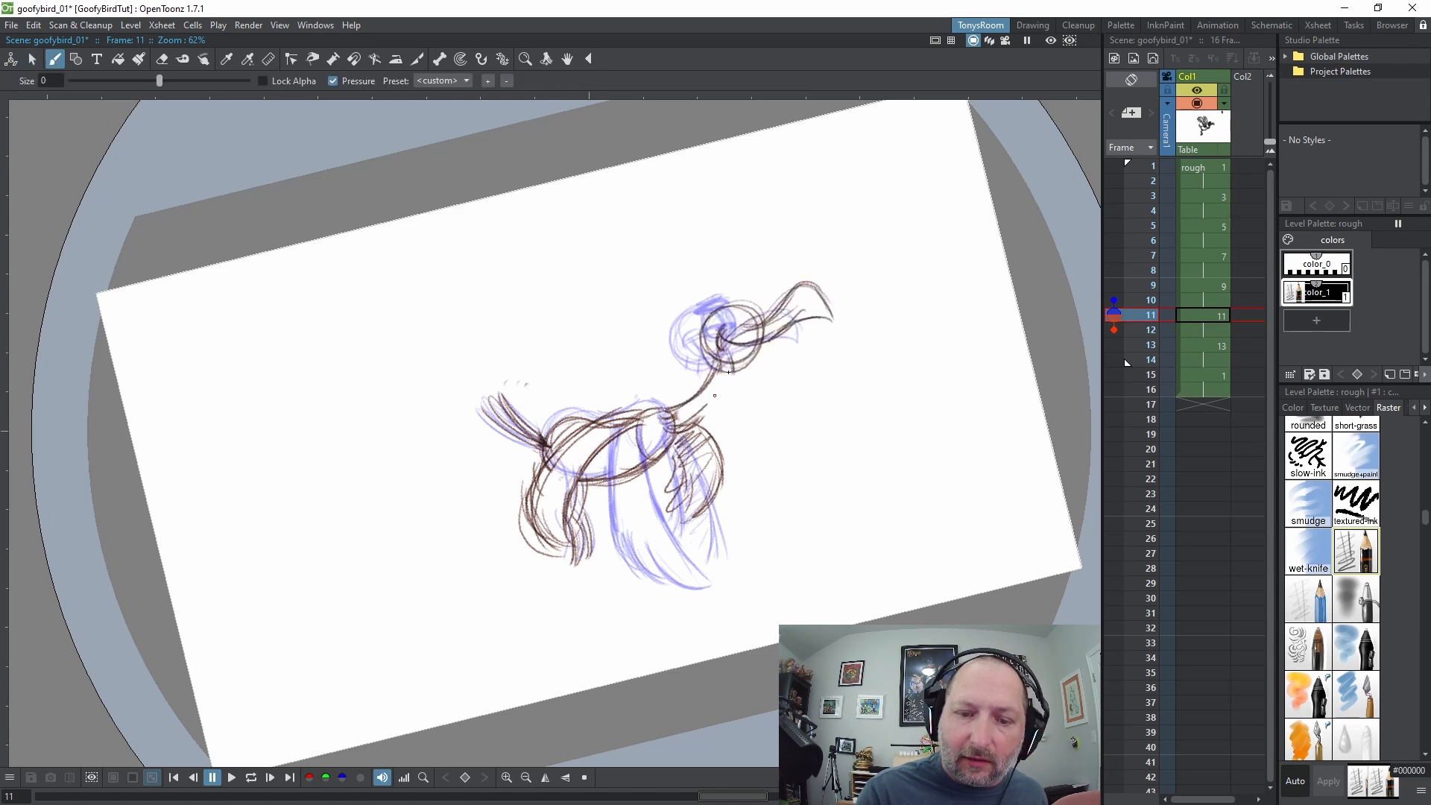
Erase the neck on frame 13, shift the head forward, redraw the stretched neck, and compare with the neighbouring drawings
{"action": "key", "text": "period"}
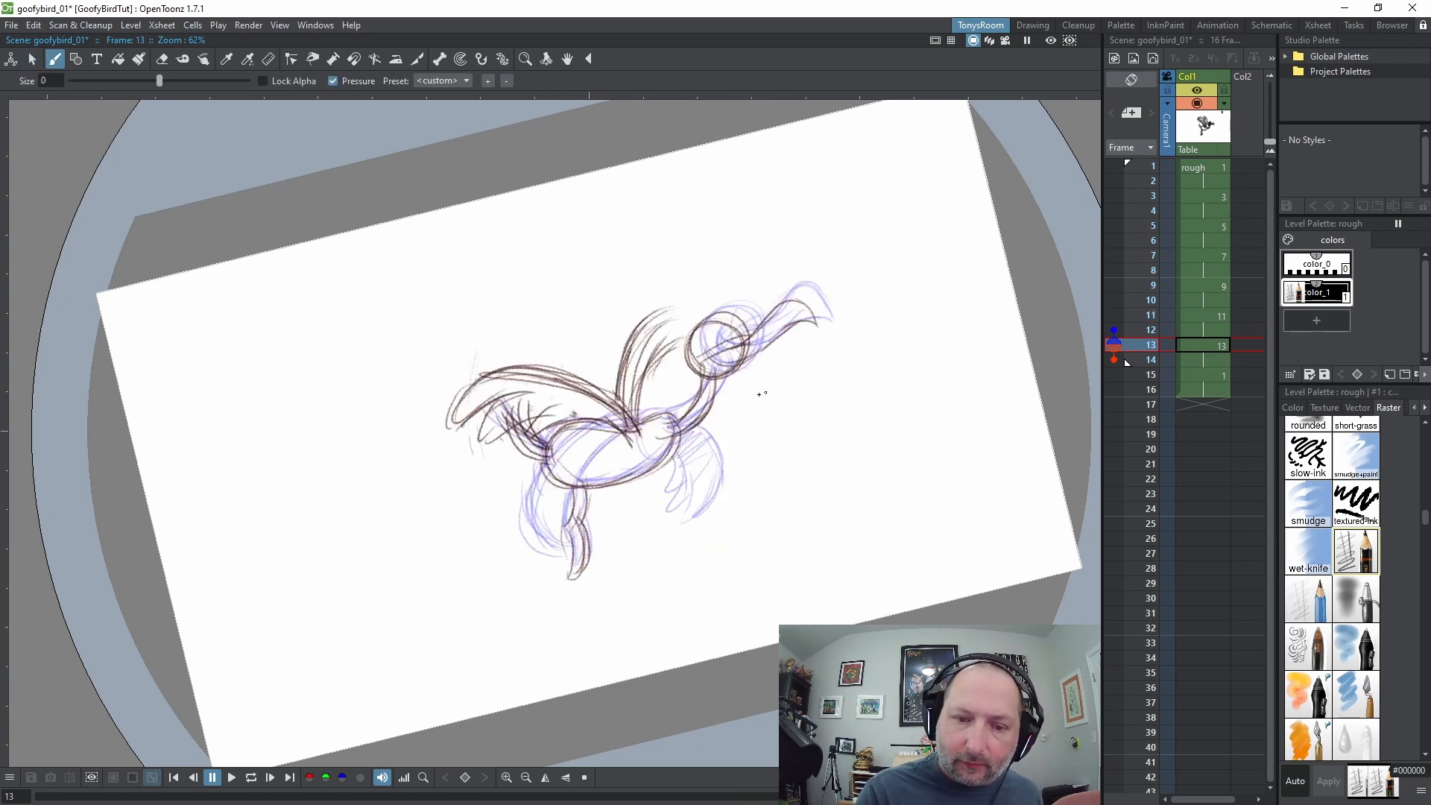
{"action": "key", "text": "a"}
{"action": "mouse_move", "coordinate": [677, 427]}
{"action": "left_mouse_down"}
{"action": "mouse_move", "coordinate": [712, 389]}
{"action": "mouse_move", "coordinate": [687, 400]}
{"action": "left_mouse_up"}
{"action": "key", "text": "s"}
{"action": "mouse_move", "coordinate": [734, 293]}
{"action": "left_mouse_down"}
{"action": "mouse_move", "coordinate": [759, 419]}
{"action": "mouse_move", "coordinate": [779, 273]}
{"action": "left_mouse_up"}
{"action": "left_click_drag", "start_coordinate": [783, 330], "coordinate": [805, 334]}
{"action": "key", "text": "b"}
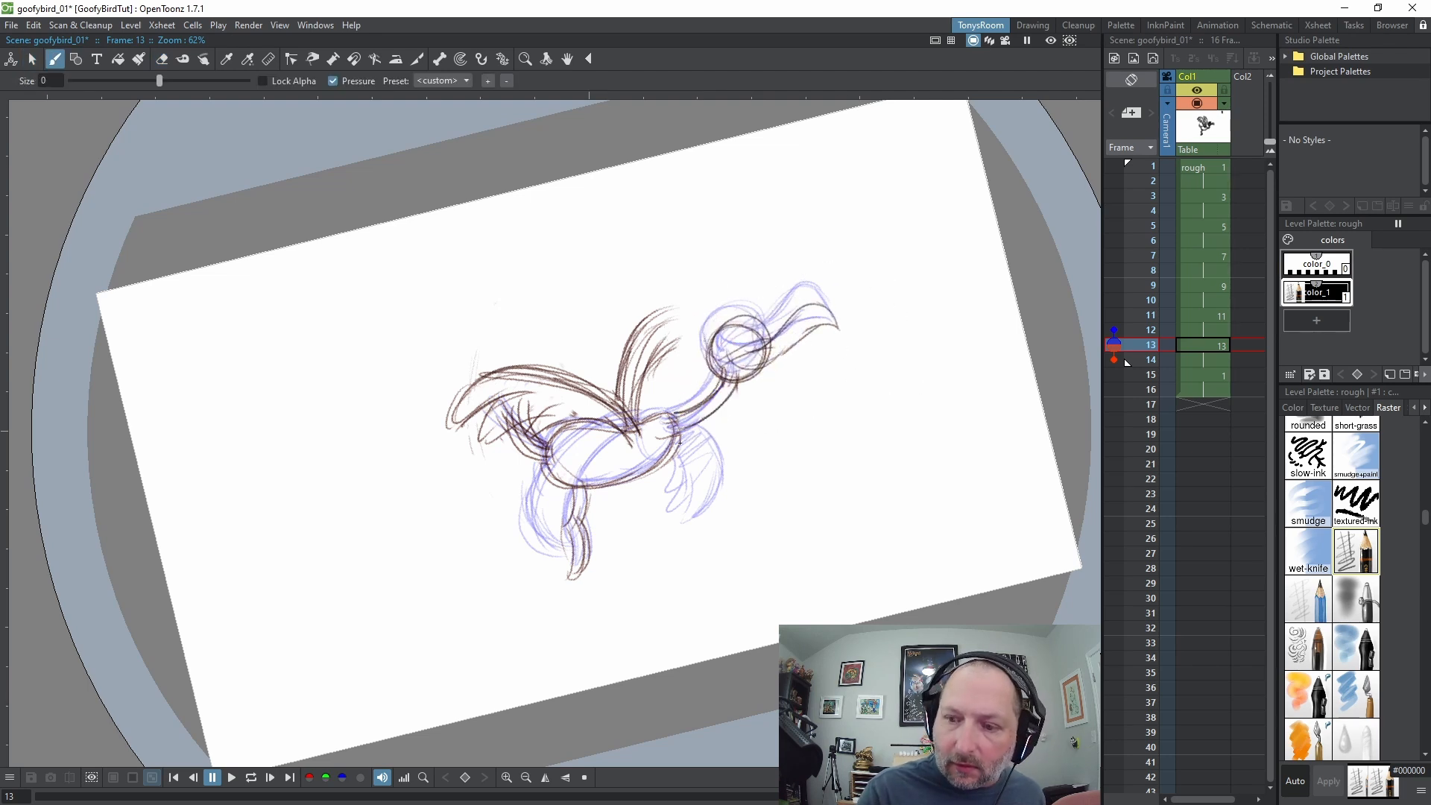
{"action": "key", "text": "period"}
{"action": "key", "text": "period"}
{"action": "key", "text": "comma"}
{"action": "key", "text": "comma"}
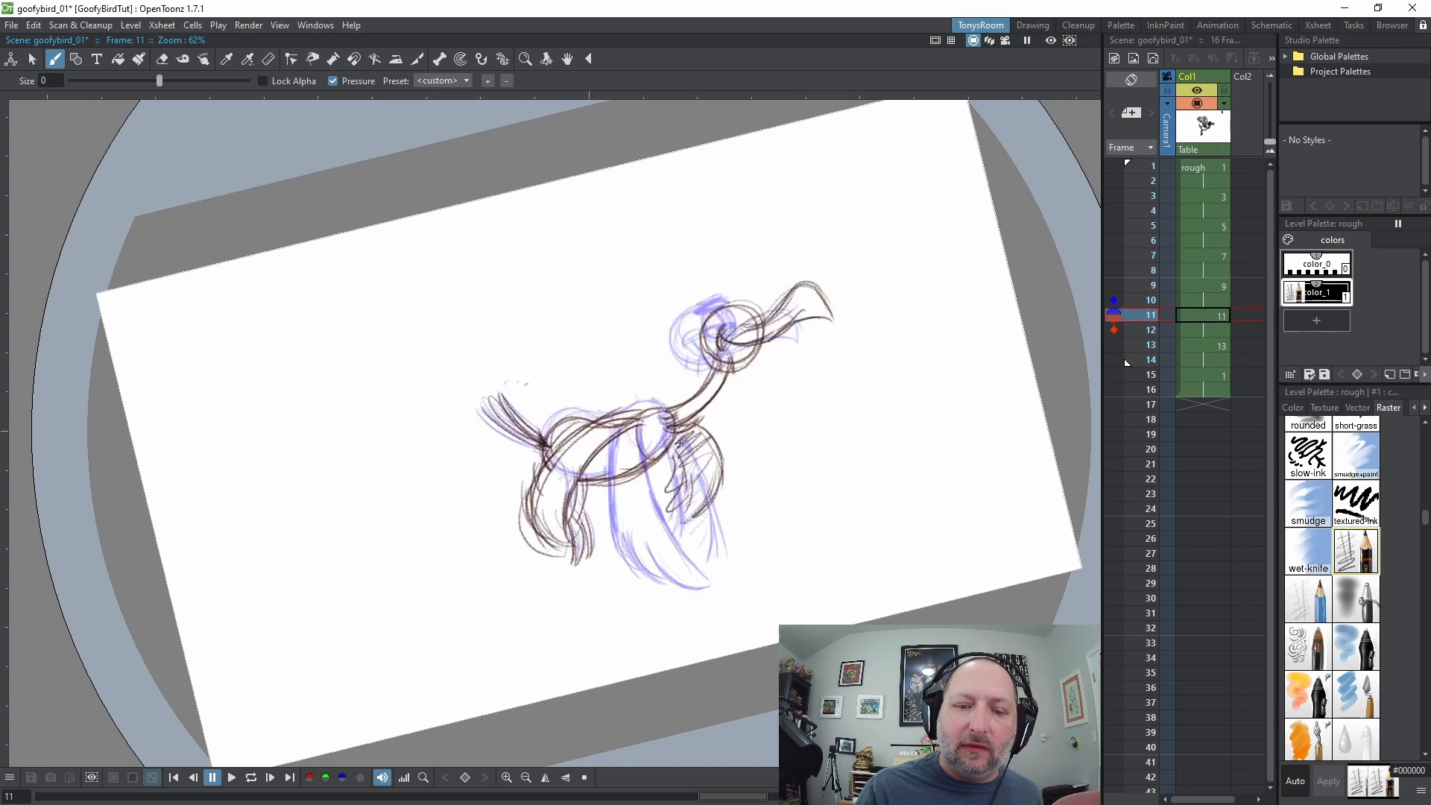
Push the head forward on frame 15's repeat of drawing 1 and redraw the neck reaching out to it
{"action": "key", "text": "period"}
{"action": "key", "text": "period"}
{"action": "key", "text": "a"}
{"action": "mouse_move", "coordinate": [696, 443]}
{"action": "left_mouse_down"}
{"action": "mouse_move", "coordinate": [729, 402]}
{"action": "mouse_move", "coordinate": [719, 432]}
{"action": "left_mouse_up"}
{"action": "key", "text": "s"}
{"action": "mouse_move", "coordinate": [712, 301]}
{"action": "left_mouse_down"}
{"action": "mouse_move", "coordinate": [750, 420]}
{"action": "mouse_move", "coordinate": [720, 297]}
{"action": "left_mouse_up"}
{"action": "left_click_drag", "start_coordinate": [784, 340], "coordinate": [805, 345]}
{"action": "key", "text": "b"}
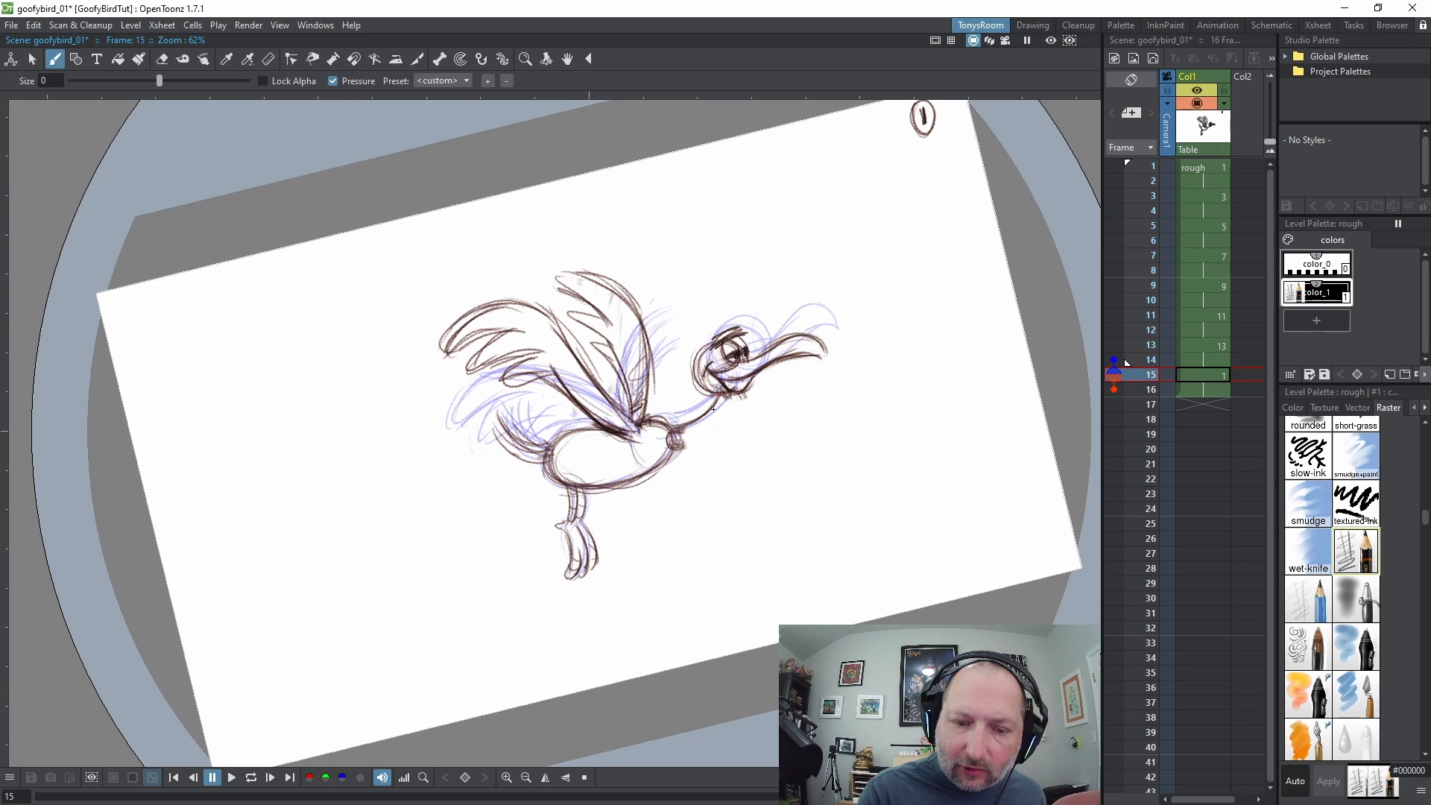
{"action": "left_click_drag", "start_coordinate": [672, 446], "coordinate": [737, 377]}
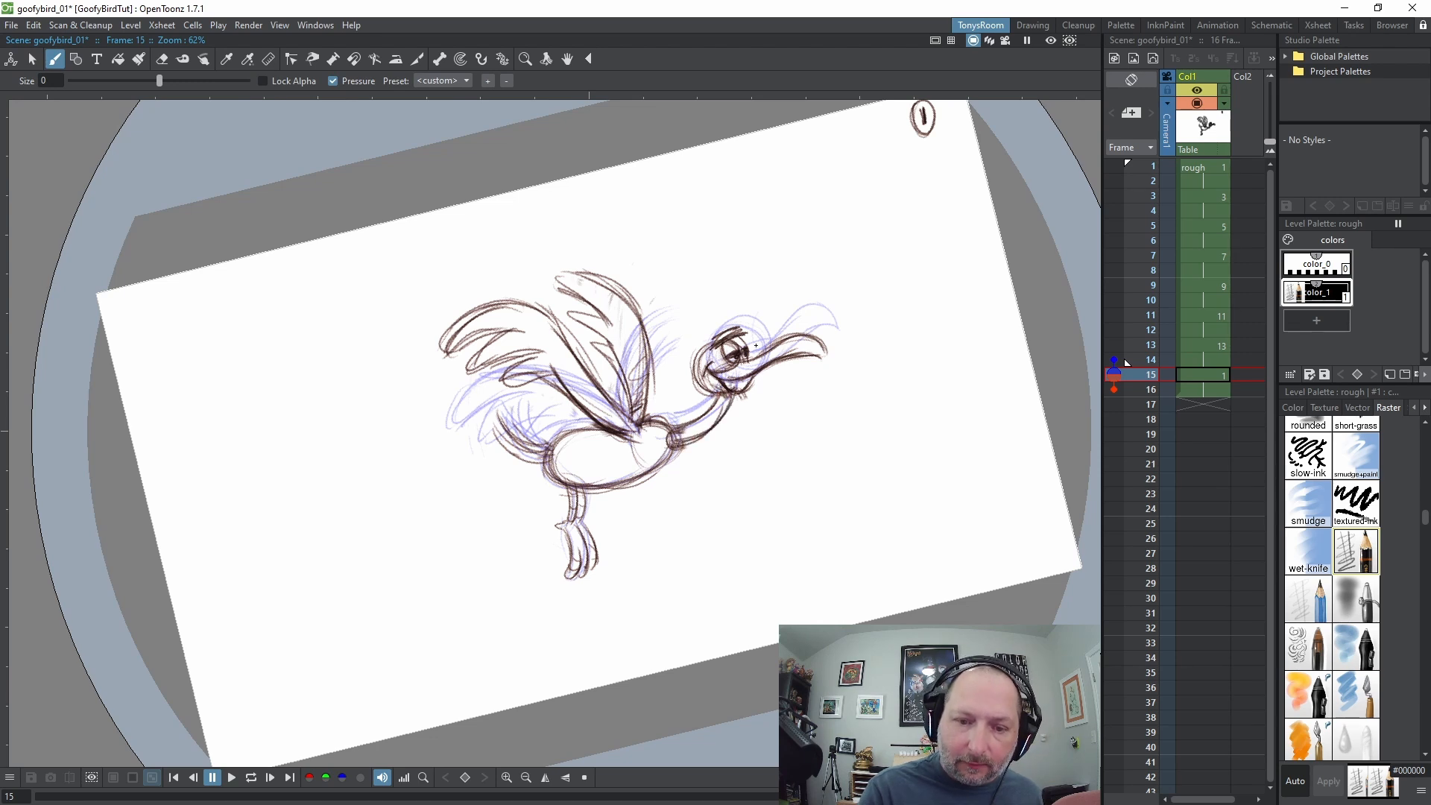
{"action": "key", "text": "comma"}
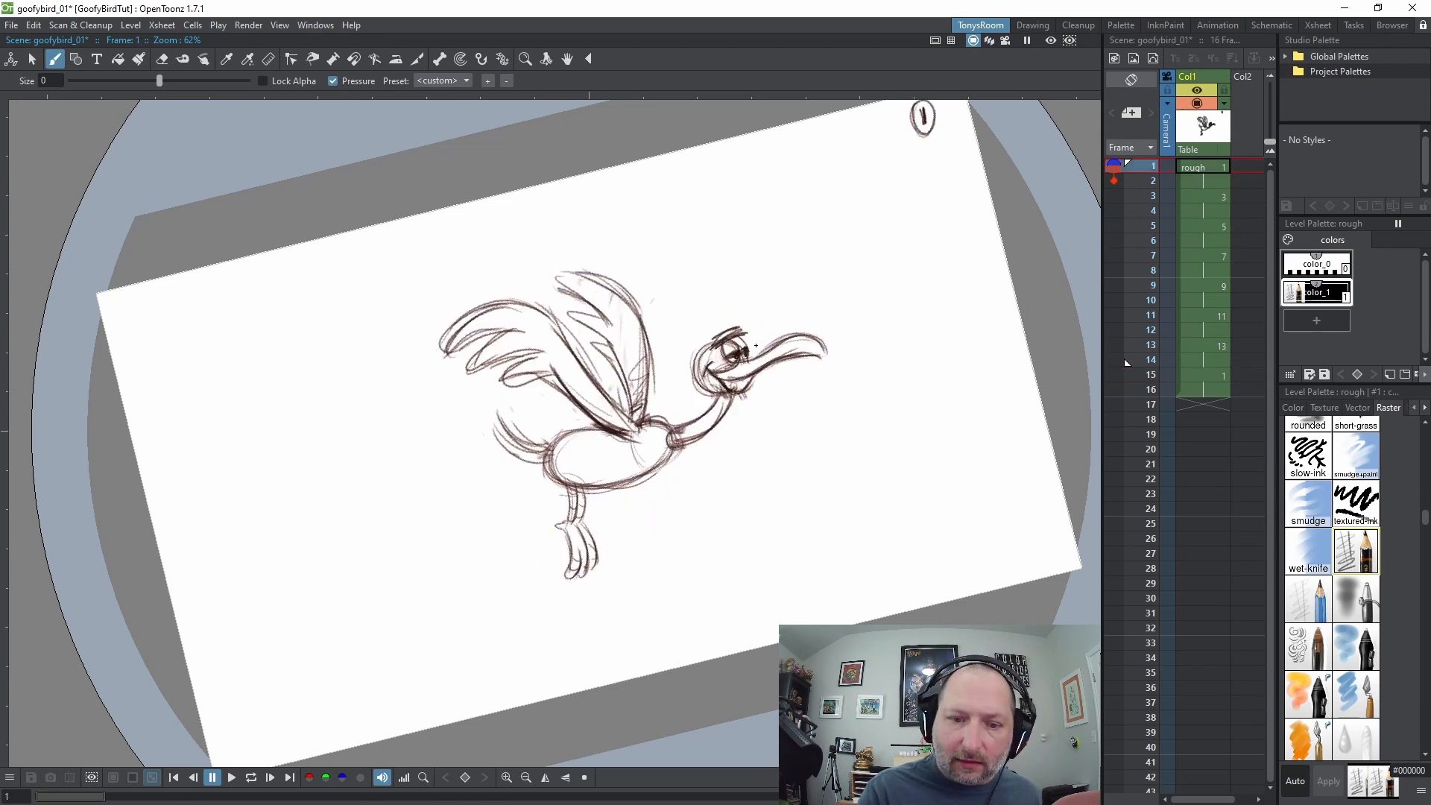
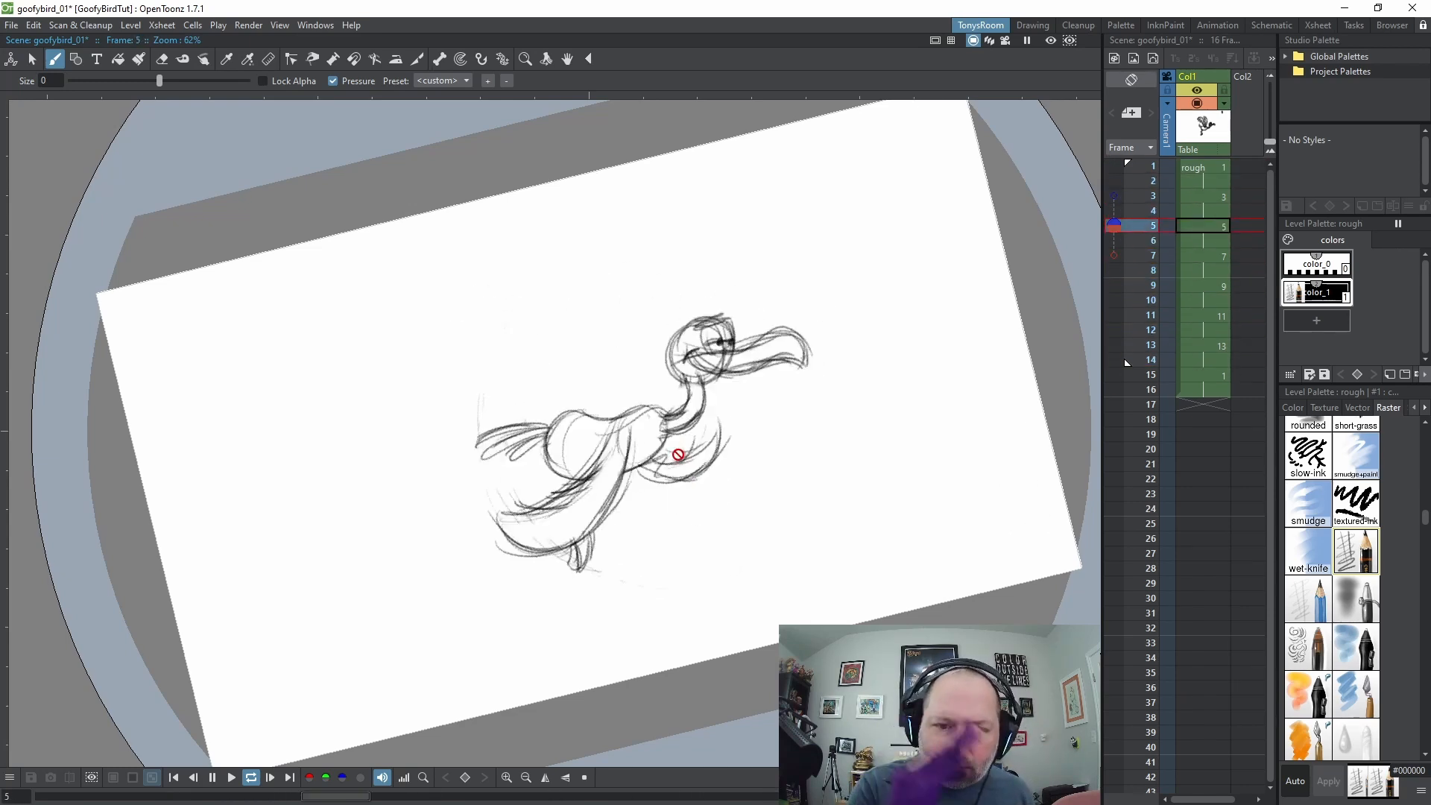
Stop playback, compare the neighbouring drawings, and erase and redraw the beak on frame 3 with a shorter tip
{"action": "key", "text": "l"}
{"action": "key", "text": "period"}
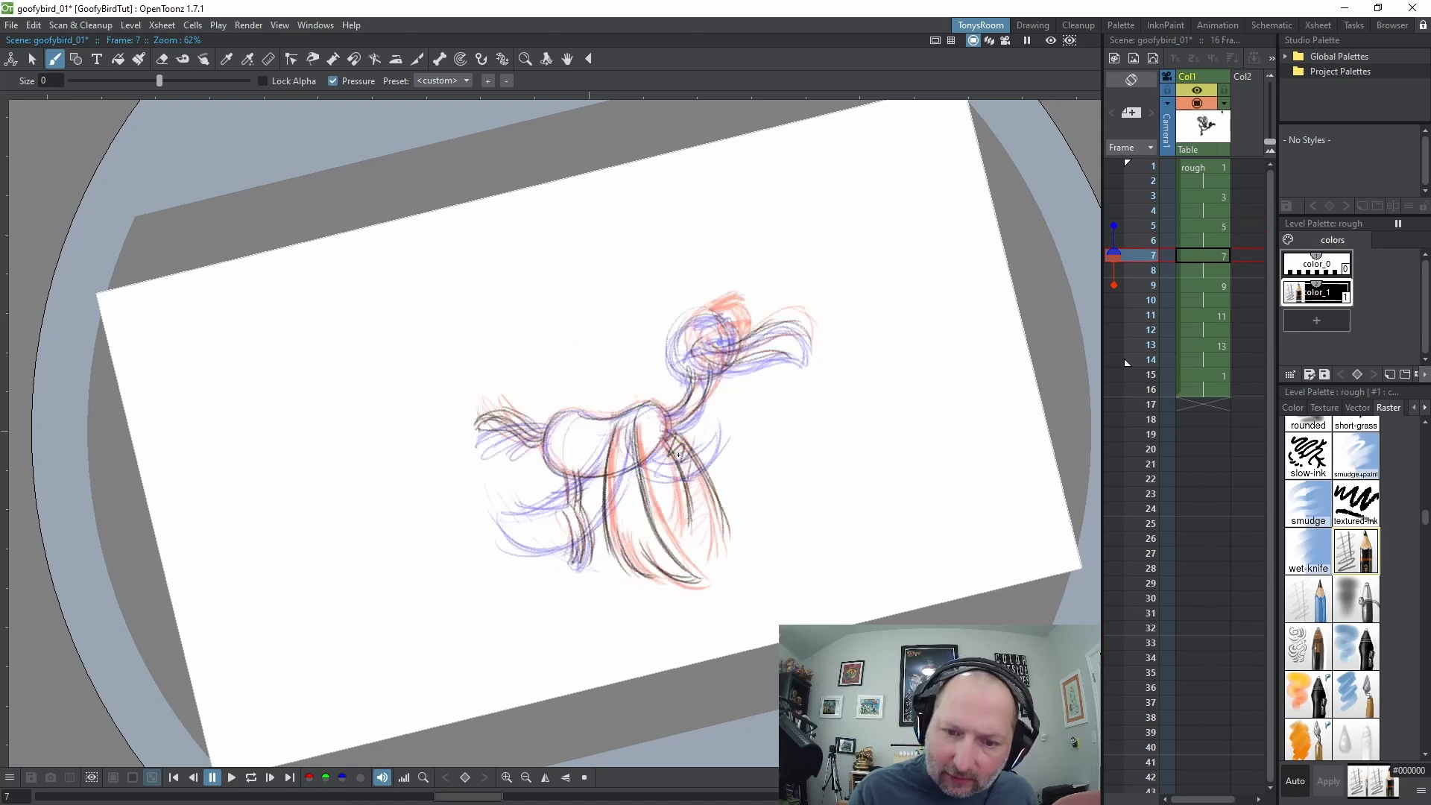
{"action": "key", "text": "comma"}
{"action": "key", "text": "comma"}
{"action": "key", "text": "comma"}
{"action": "key", "text": "period"}
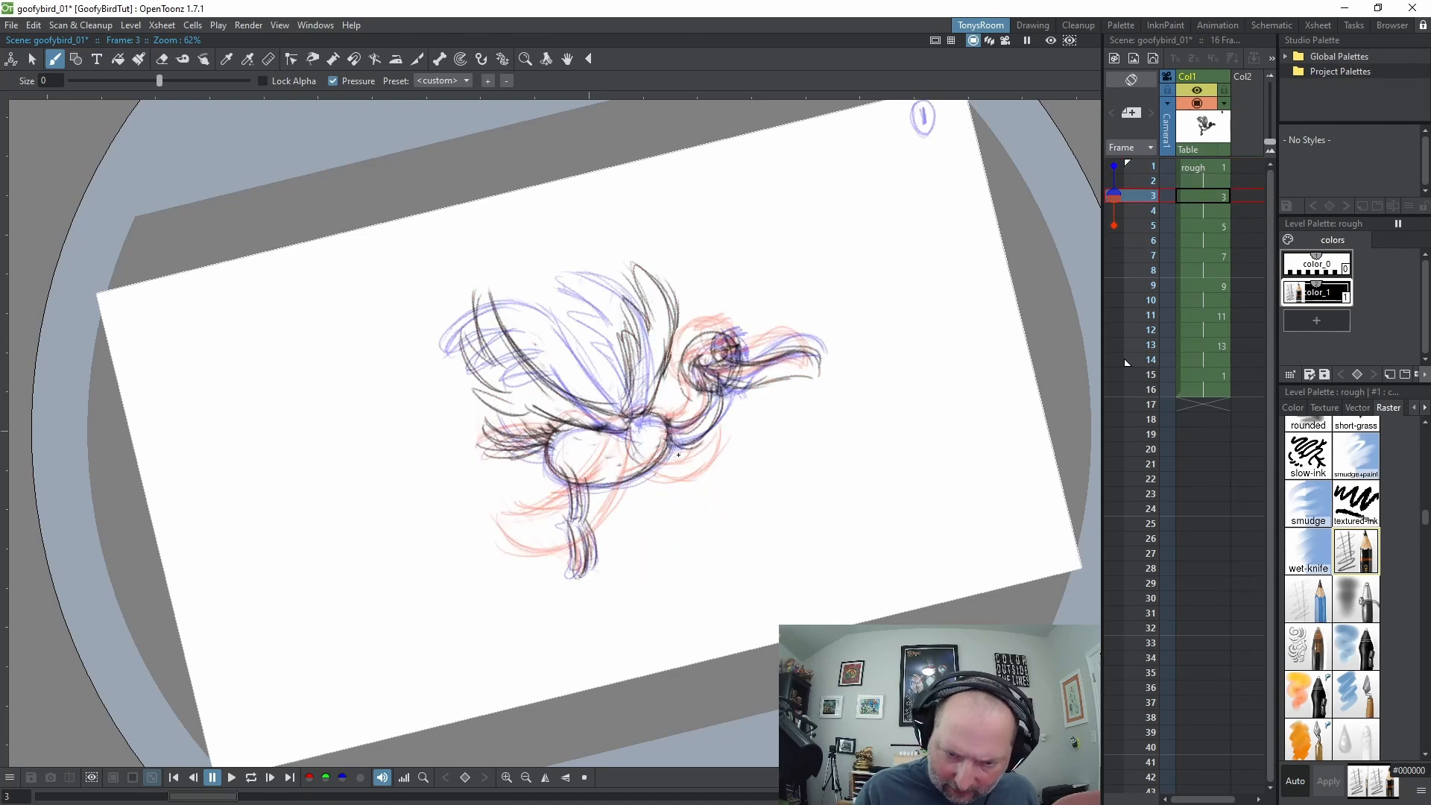
{"action": "key", "text": "a"}
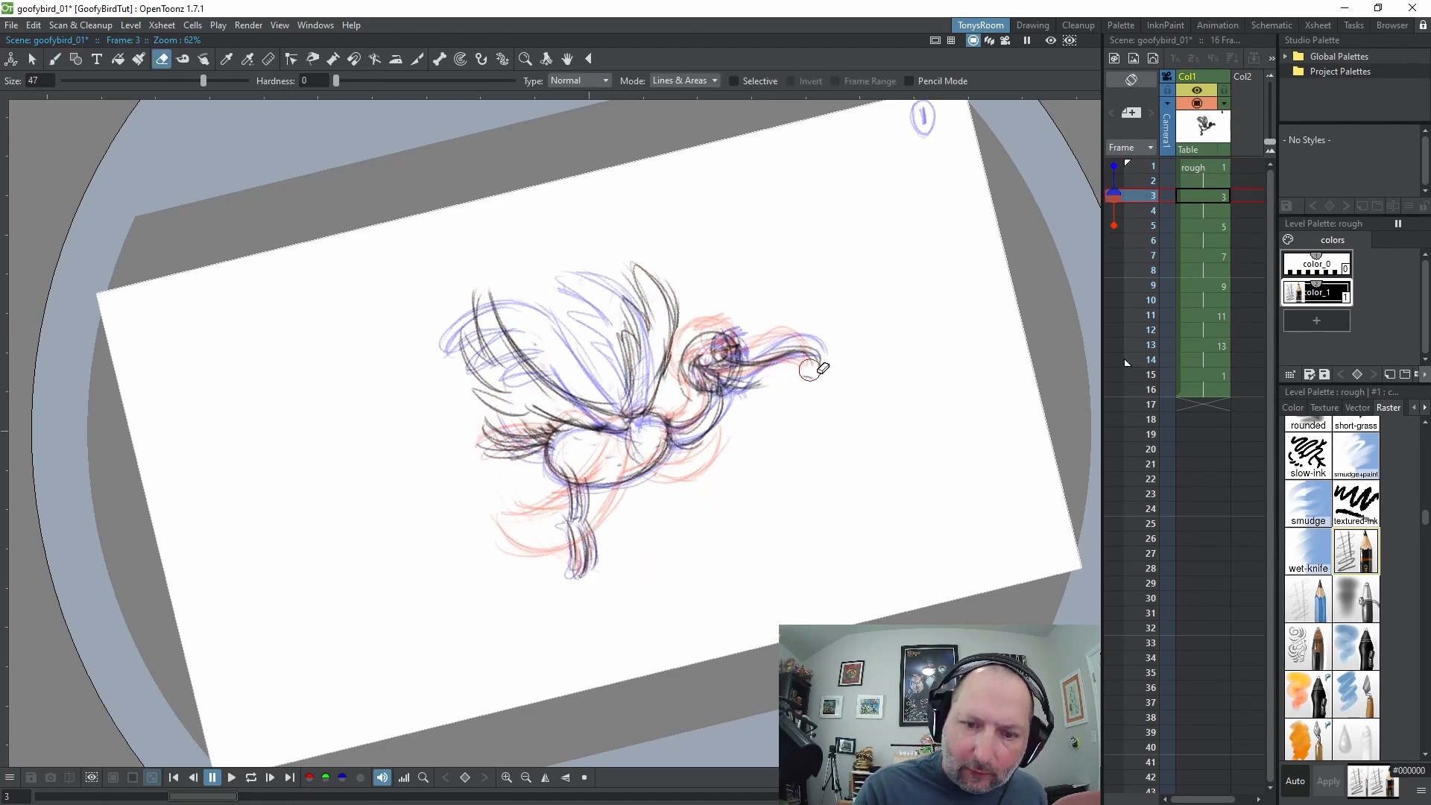
{"action": "key", "text": "b"}
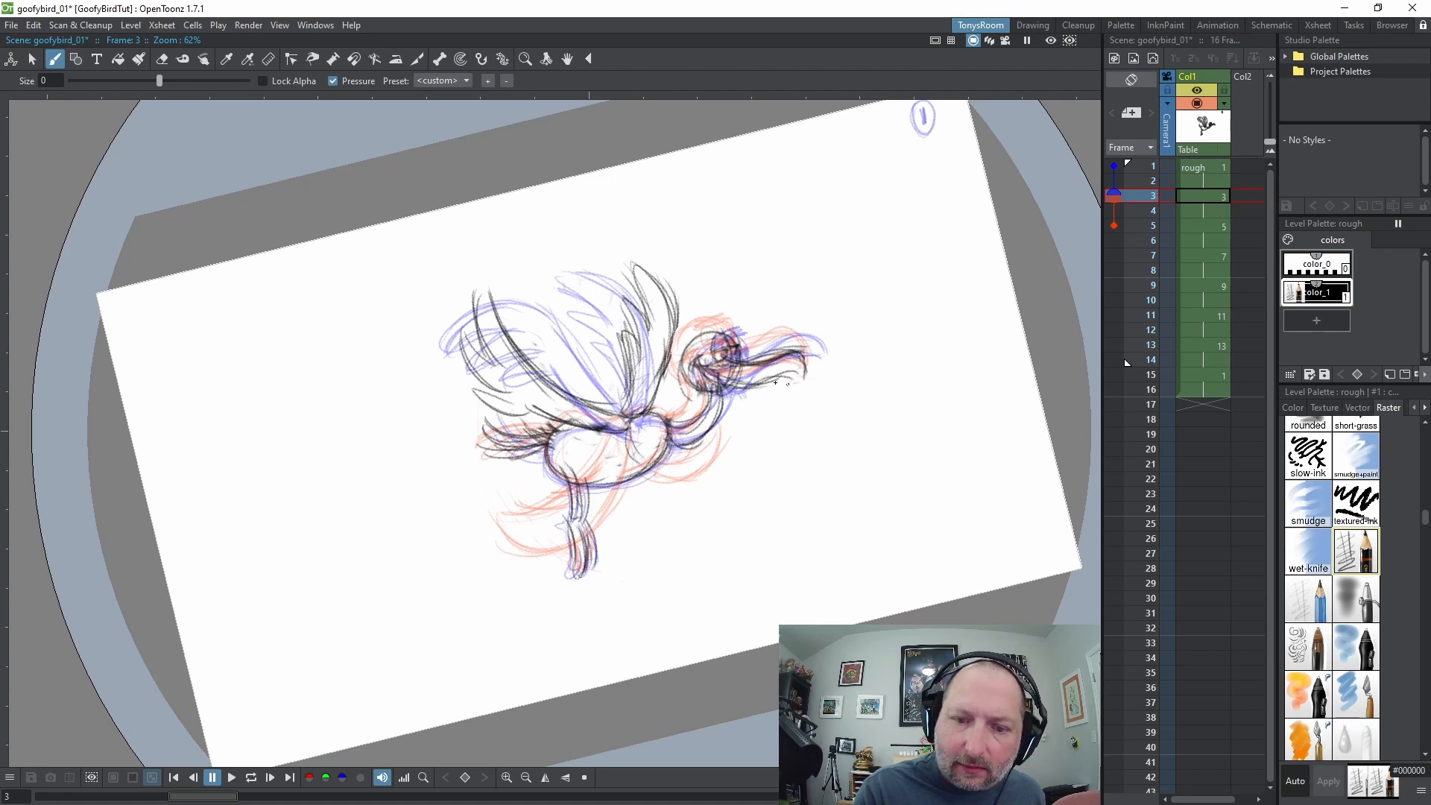
Lasso the bird's head and beak on frame 3 and rotate them slightly
{"action": "key", "text": "s"}
{"action": "mouse_move", "coordinate": [719, 312]}
{"action": "left_mouse_down"}
{"action": "mouse_move", "coordinate": [842, 377]}
{"action": "mouse_move", "coordinate": [710, 381]}
{"action": "left_mouse_up"}
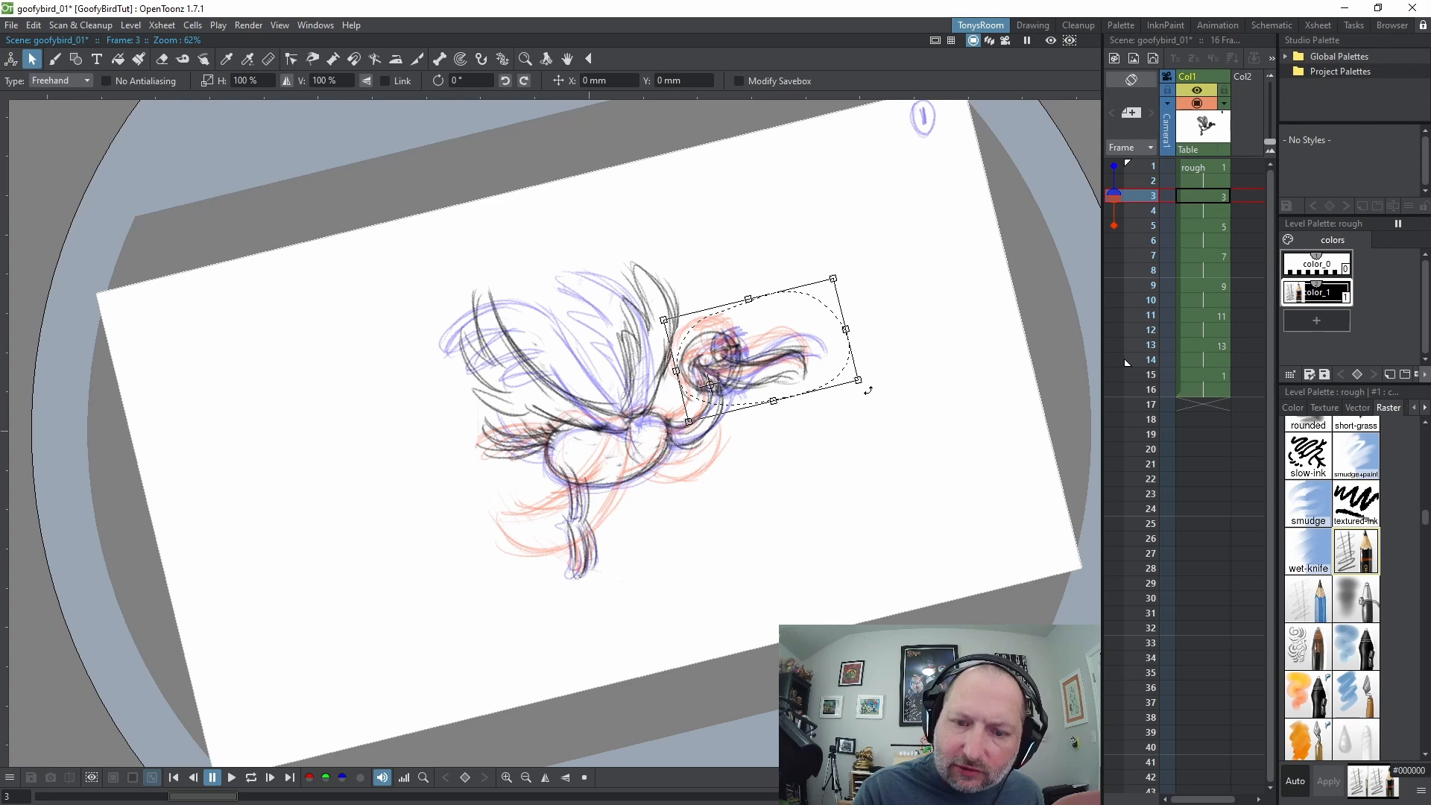
{"action": "left_click_drag", "start_coordinate": [866, 389], "coordinate": [868, 379]}
Lasso the head and beak on frame 5, move the pivot to the head's centre, and rotate them slightly
{"action": "key", "text": "period"}
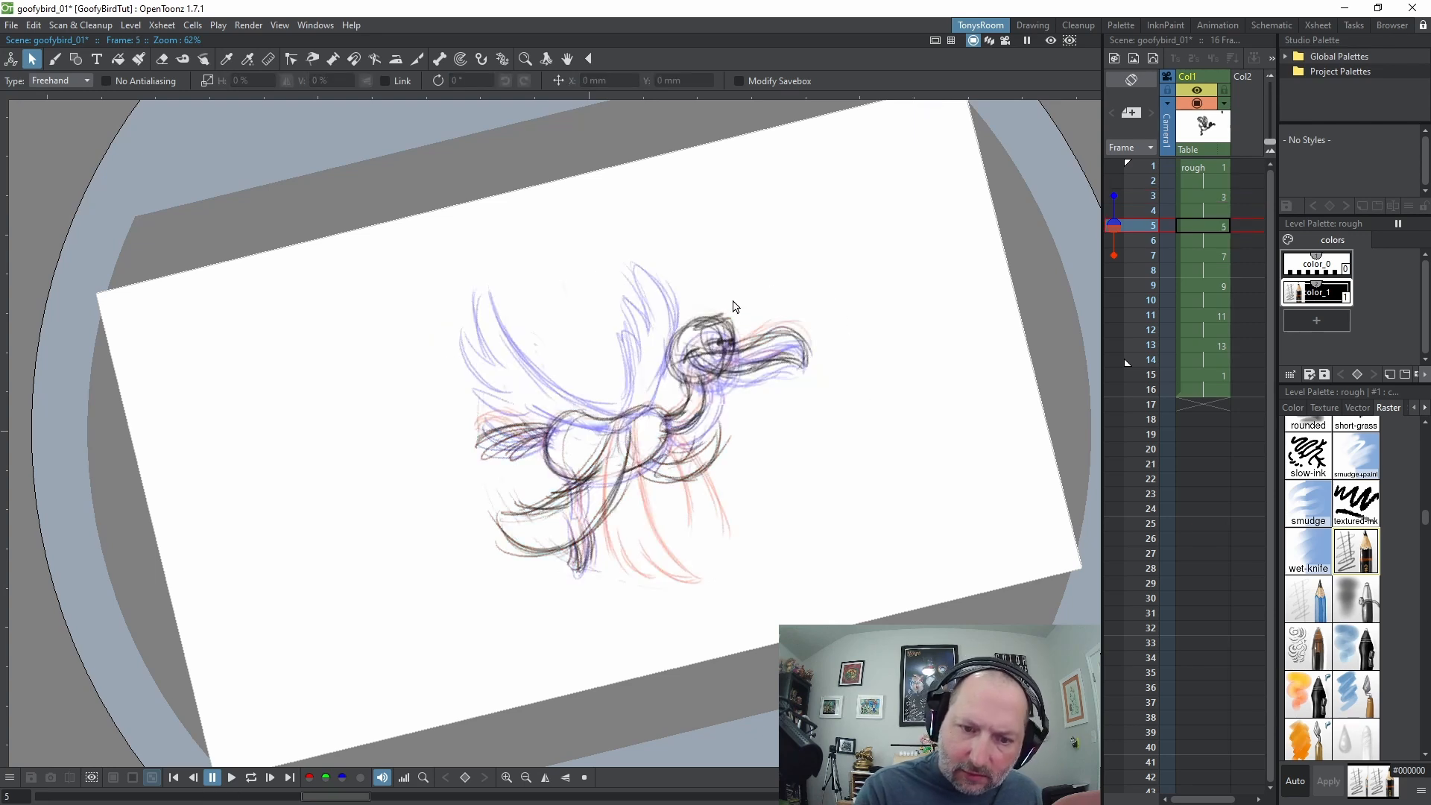
{"action": "mouse_move", "coordinate": [735, 306]}
{"action": "left_mouse_down"}
{"action": "mouse_move", "coordinate": [869, 338]}
{"action": "mouse_move", "coordinate": [778, 273]}
{"action": "left_mouse_up"}
{"action": "left_click_drag", "start_coordinate": [756, 336], "coordinate": [697, 357]}
{"action": "left_click_drag", "start_coordinate": [874, 368], "coordinate": [880, 357]}
Lasso the head and beak on frame 7, place the pivot on the head, and rotate them slightly
{"action": "key", "text": "period"}
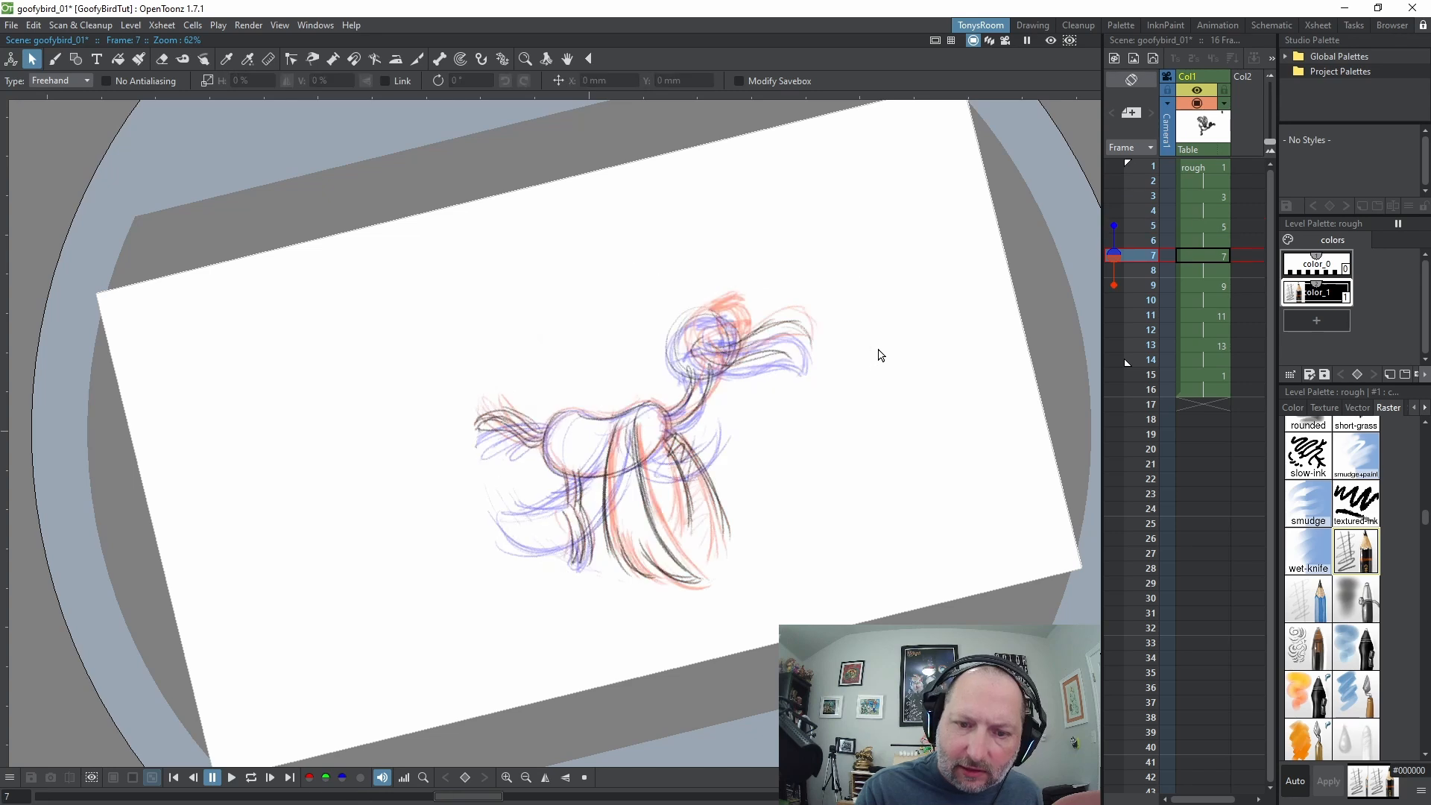
{"action": "mouse_move", "coordinate": [716, 281]}
{"action": "left_mouse_down"}
{"action": "mouse_move", "coordinate": [707, 395]}
{"action": "mouse_move", "coordinate": [738, 263]}
{"action": "left_mouse_up"}
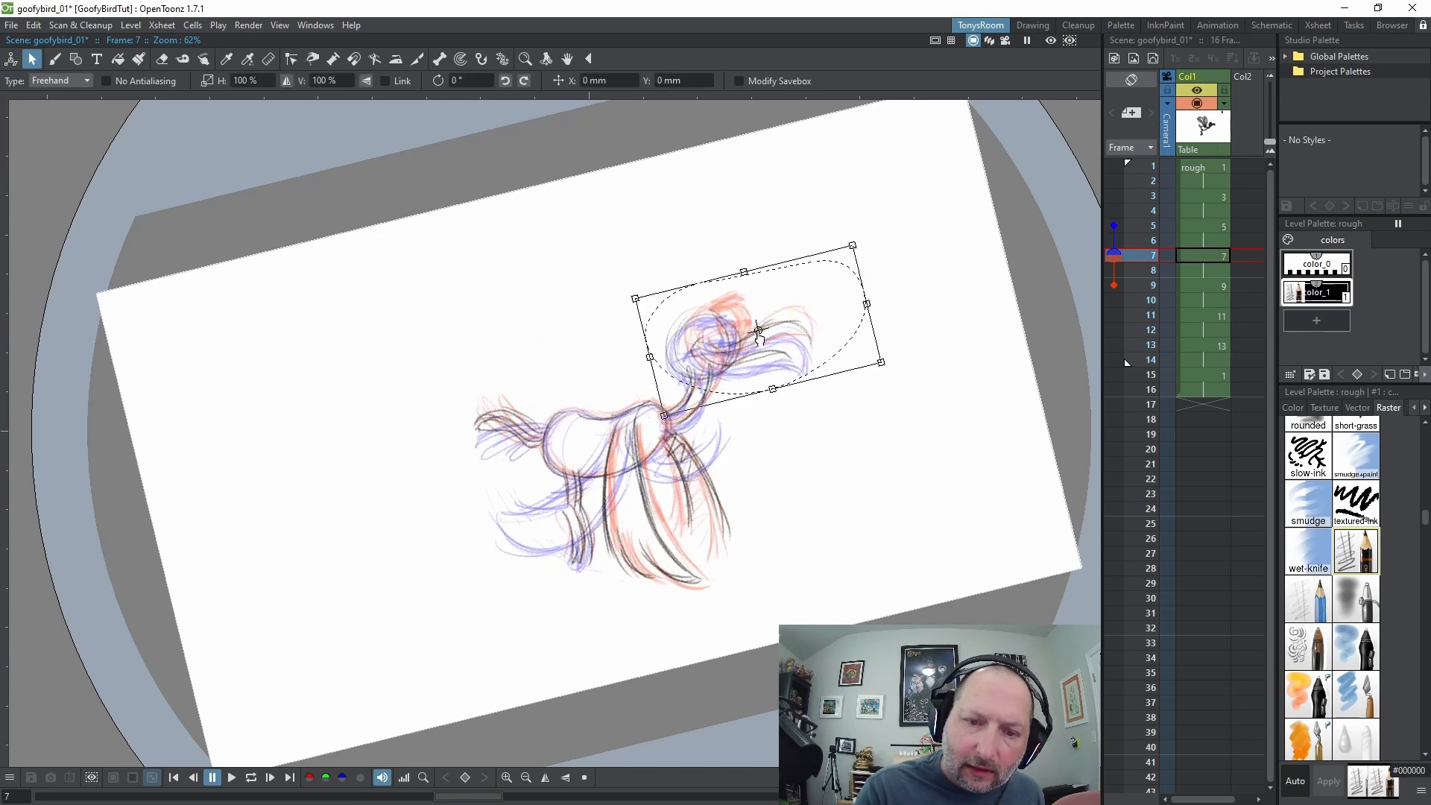
{"action": "left_click_drag", "start_coordinate": [758, 332], "coordinate": [704, 351]}
{"action": "left_click_drag", "start_coordinate": [887, 366], "coordinate": [898, 365]}
Select the head and beak on frame 9 and rotate them by -6° about the head
{"action": "key", "text": "period"}
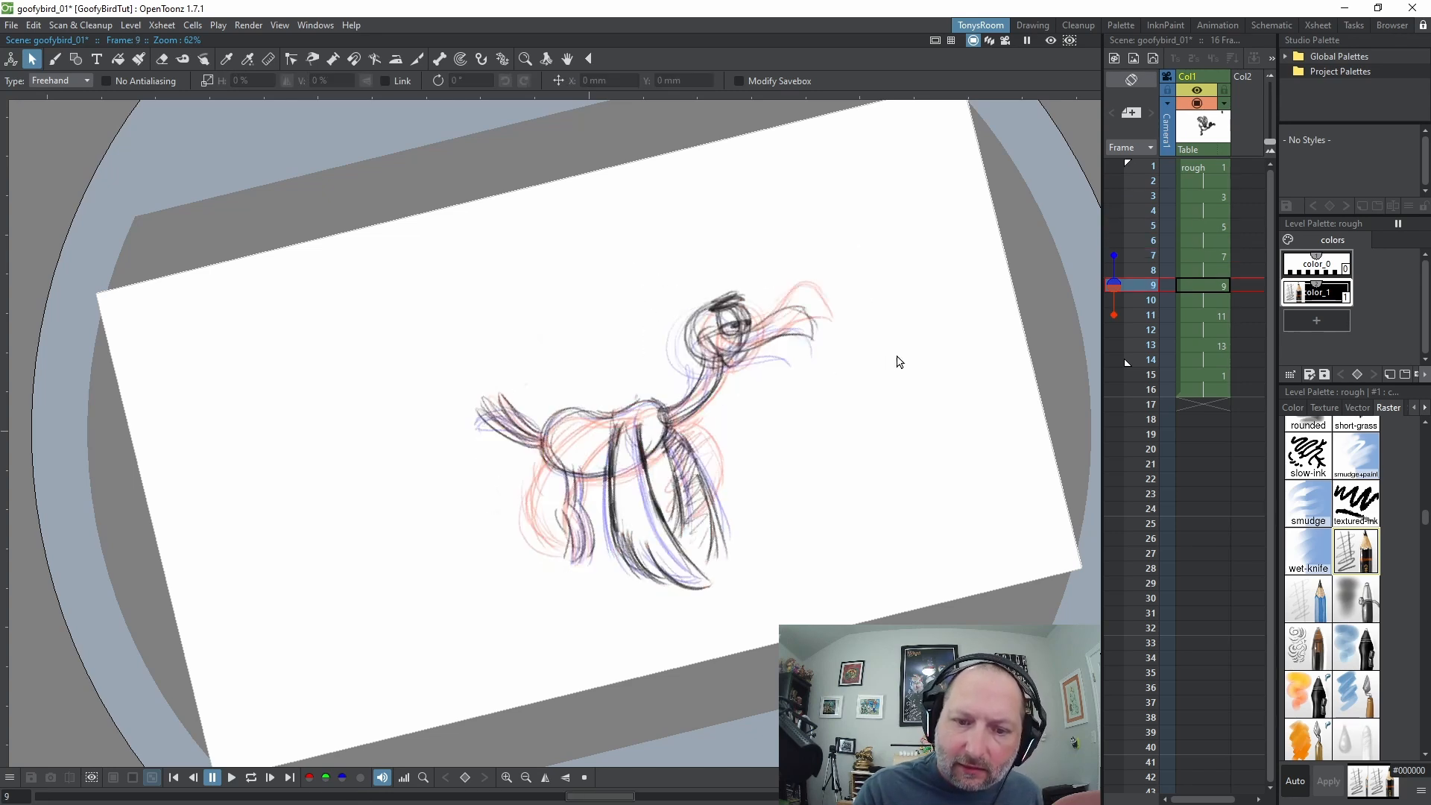
{"action": "mouse_move", "coordinate": [764, 283]}
{"action": "left_mouse_down"}
{"action": "mouse_move", "coordinate": [667, 338]}
{"action": "mouse_move", "coordinate": [765, 281]}
{"action": "mouse_move", "coordinate": [722, 334]}
{"action": "left_mouse_up"}
{"action": "left_click_drag", "start_coordinate": [880, 355], "coordinate": [892, 345]}
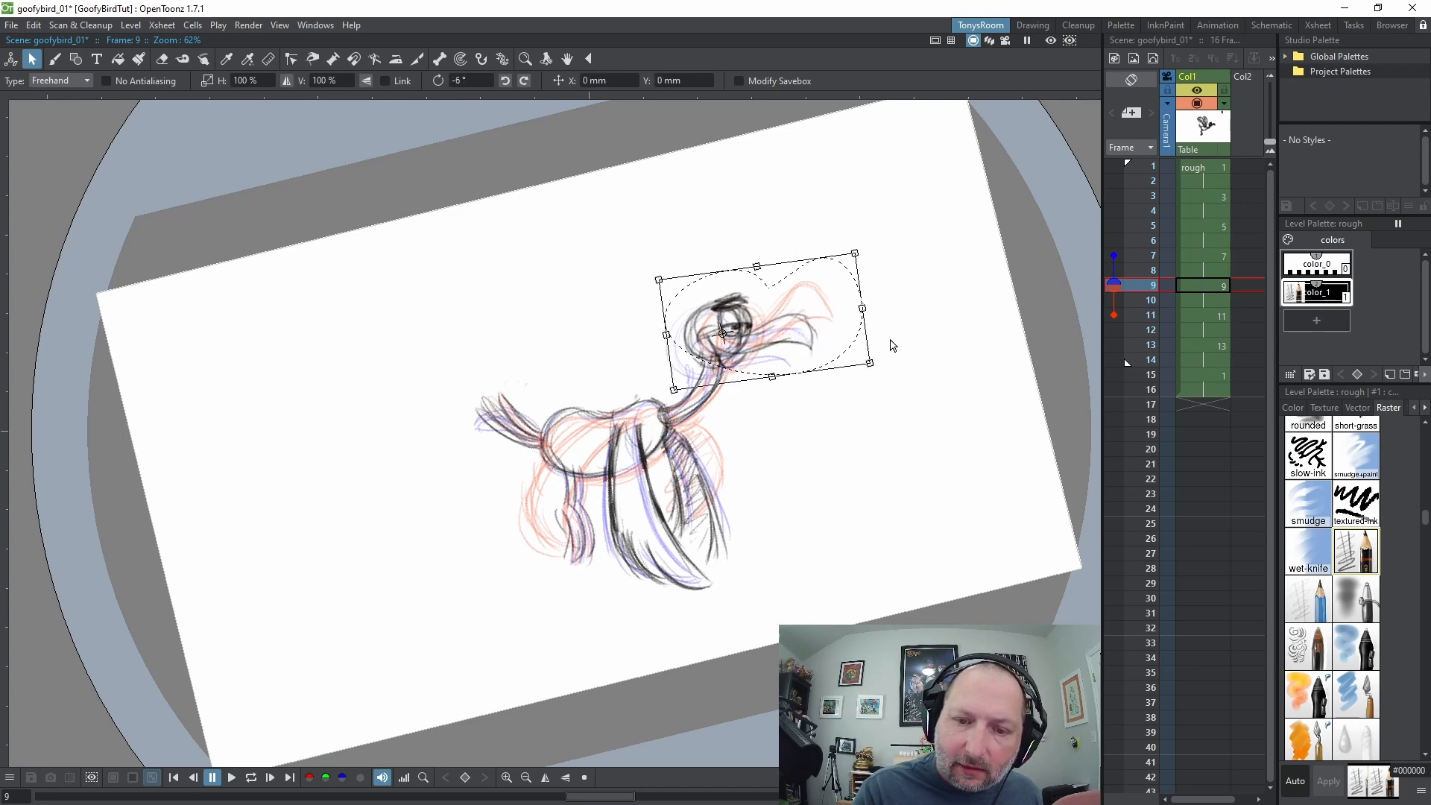
Inspect the head on frames 13 and 15 and loop the playback to review the head motion
{"action": "key", "text": "period"}
{"action": "key", "text": "period"}
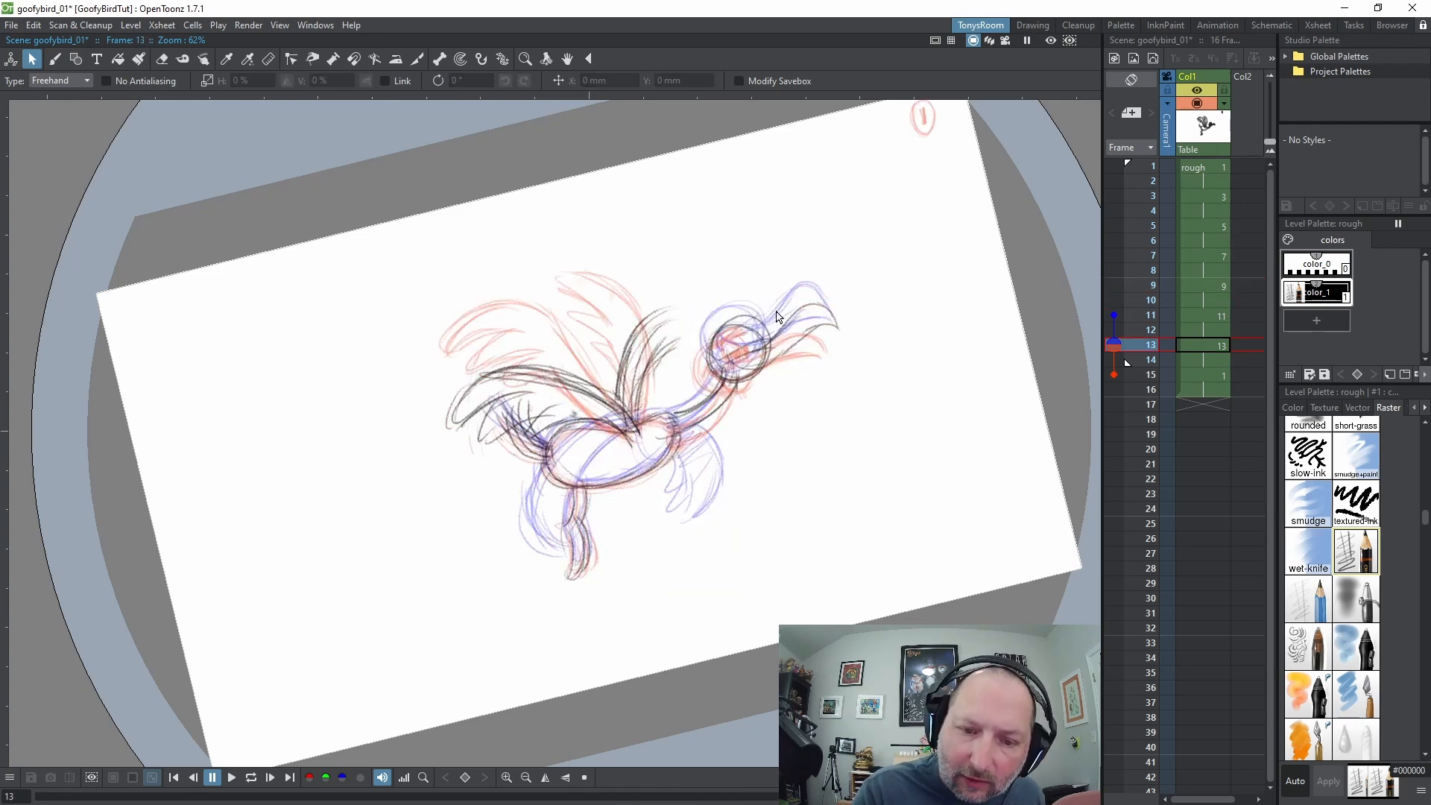
{"action": "mouse_move", "coordinate": [769, 285]}
{"action": "left_mouse_down"}
{"action": "mouse_move", "coordinate": [866, 350]}
{"action": "mouse_move", "coordinate": [777, 280]}
{"action": "left_mouse_up"}
{"action": "key", "text": "period"}
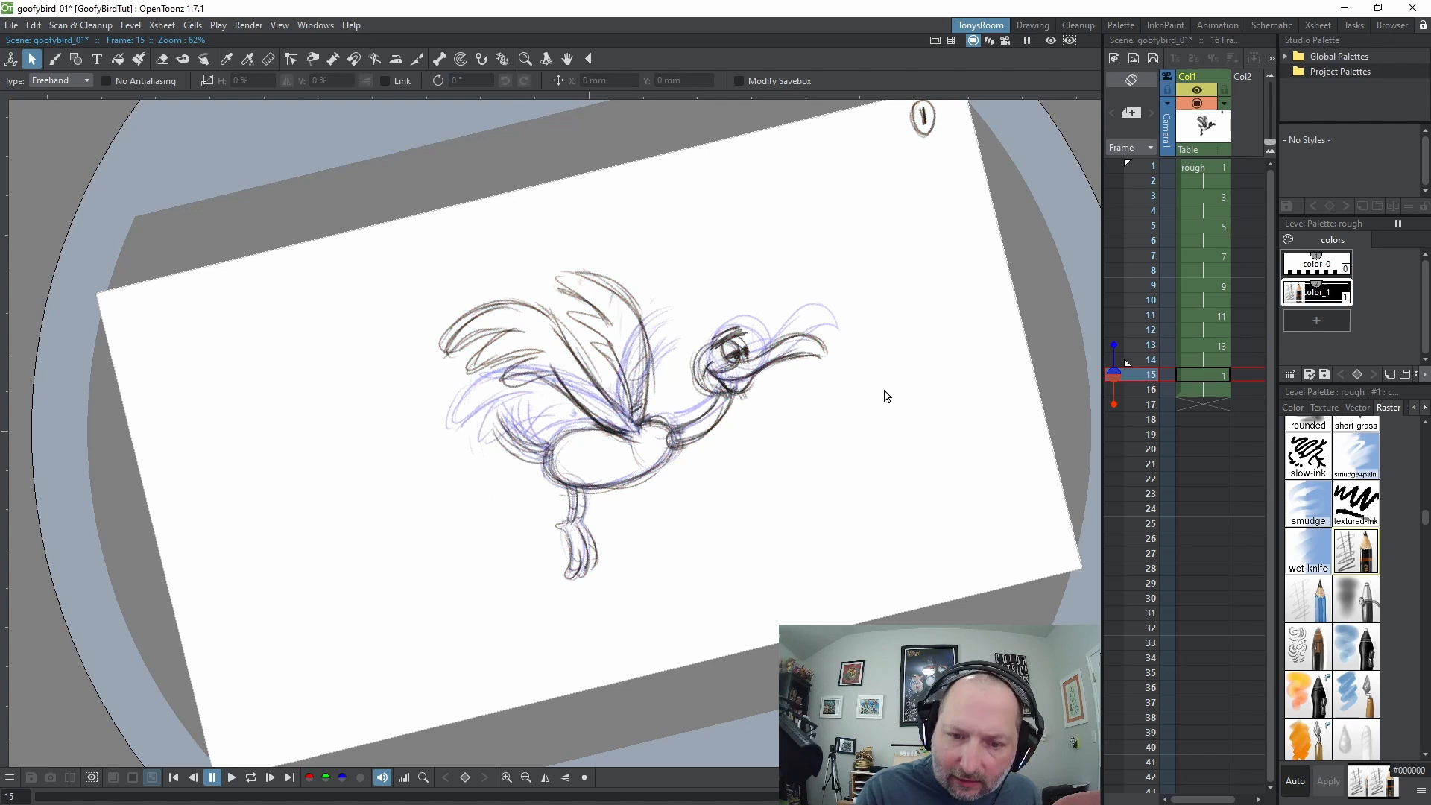
{"action": "key", "text": "l"}
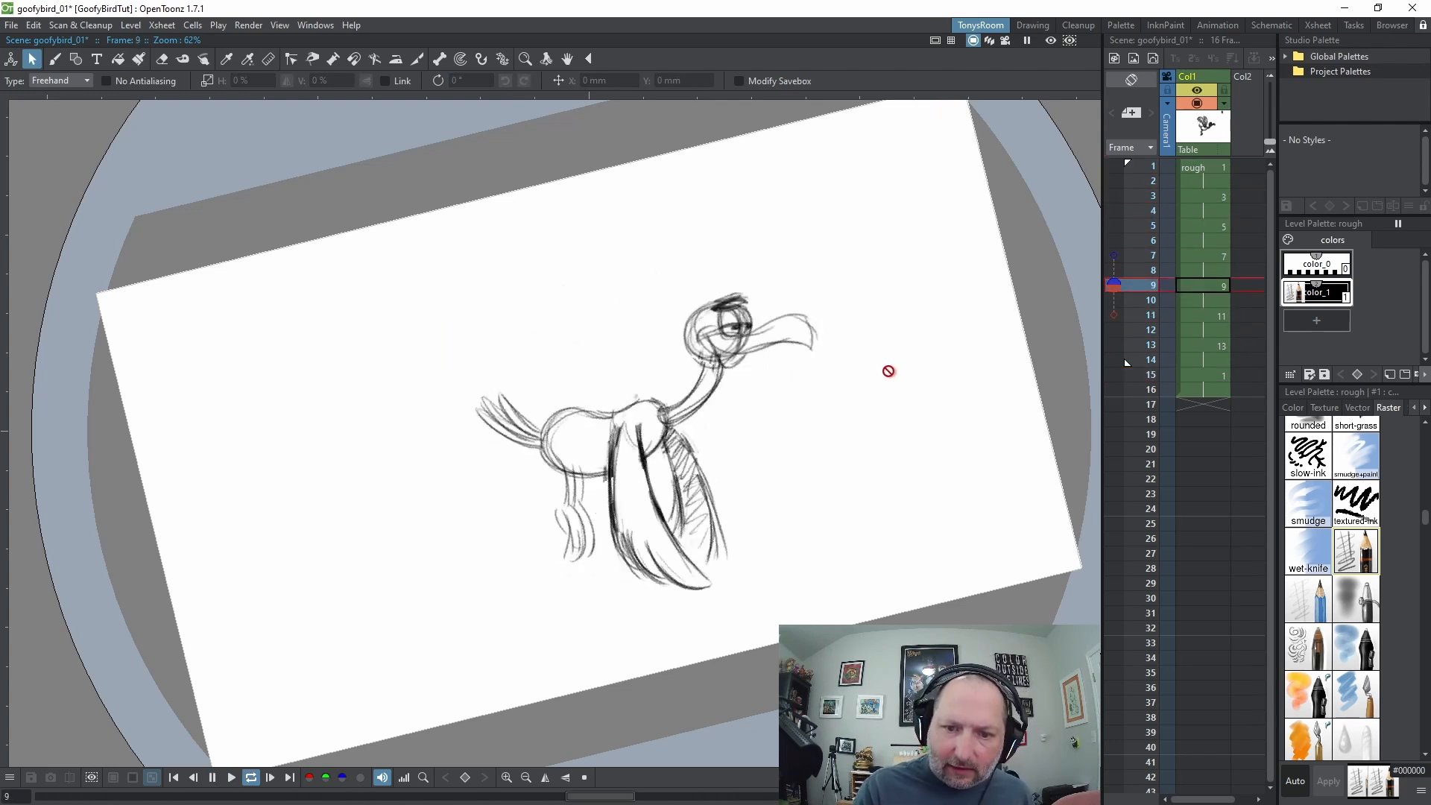
{"action": "key", "text": "l"}
Examine the drawings one by one from frame 1 to 15, comparing the wing spacing between drawings 11, 13 and 1
{"action": "key", "text": "b"}
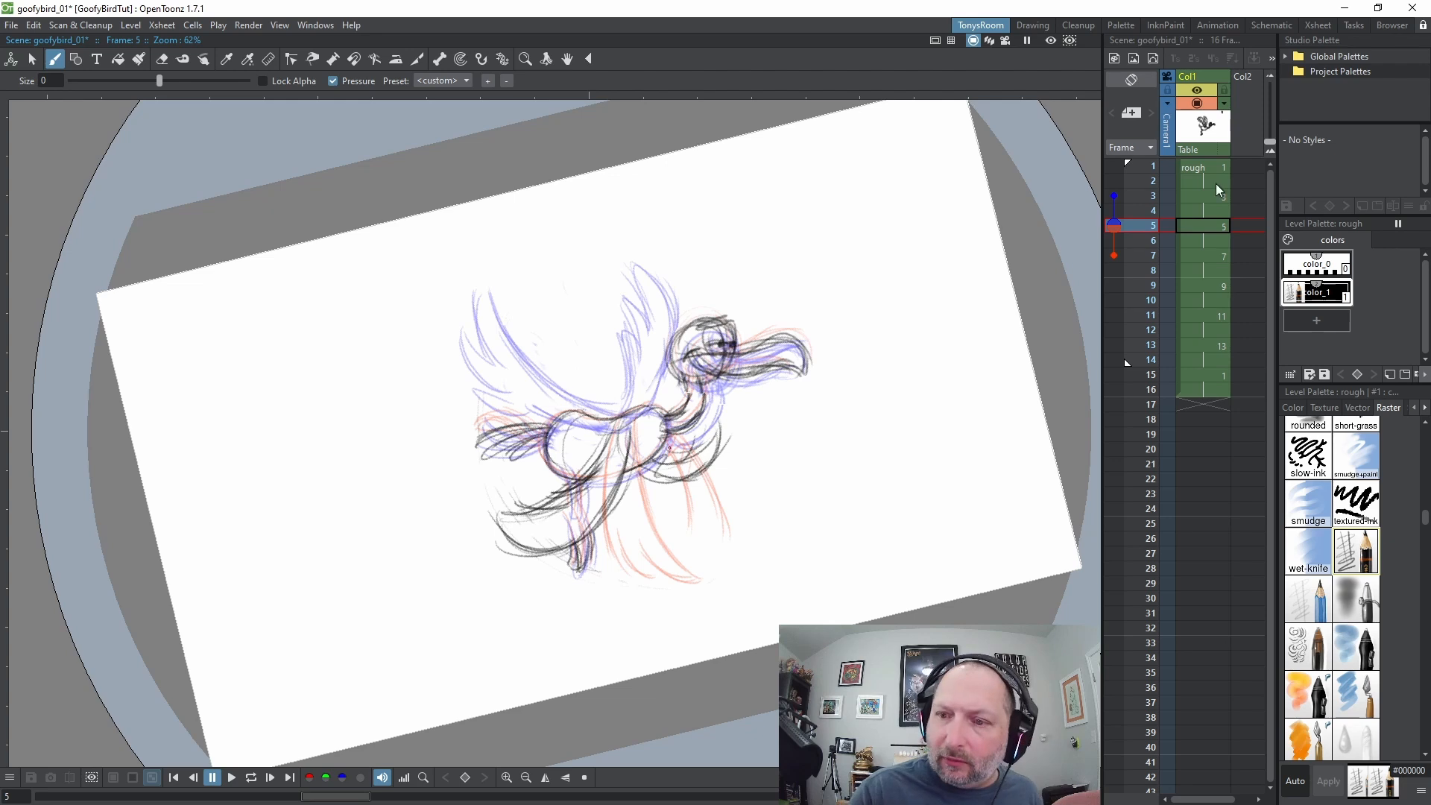
{"action": "left_click", "coordinate": [1218, 165]}
{"action": "key", "text": "period"}
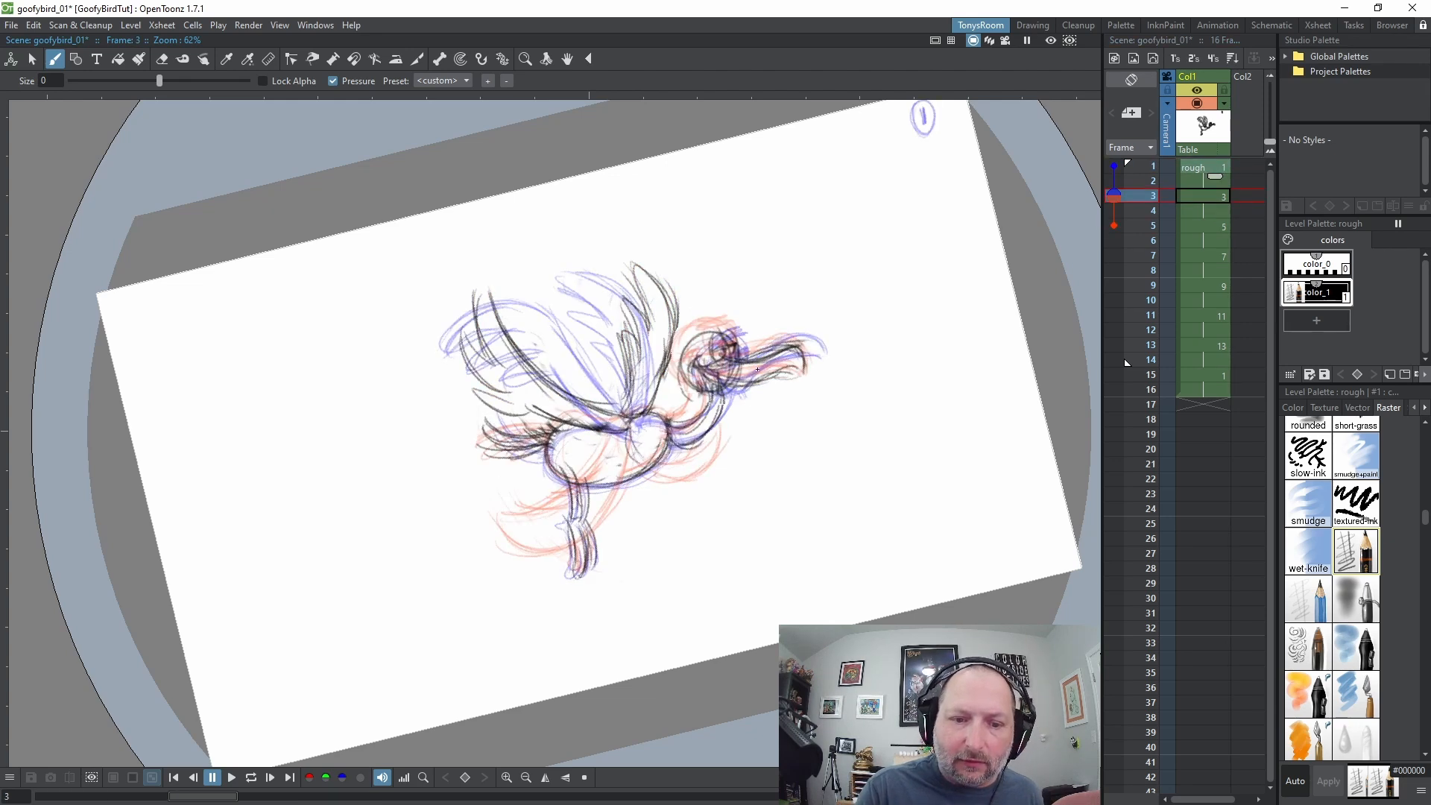
{"action": "key", "text": "period"}
{"action": "key", "text": "period"}
{"action": "key", "text": "period"}
{"action": "key", "text": "period"}
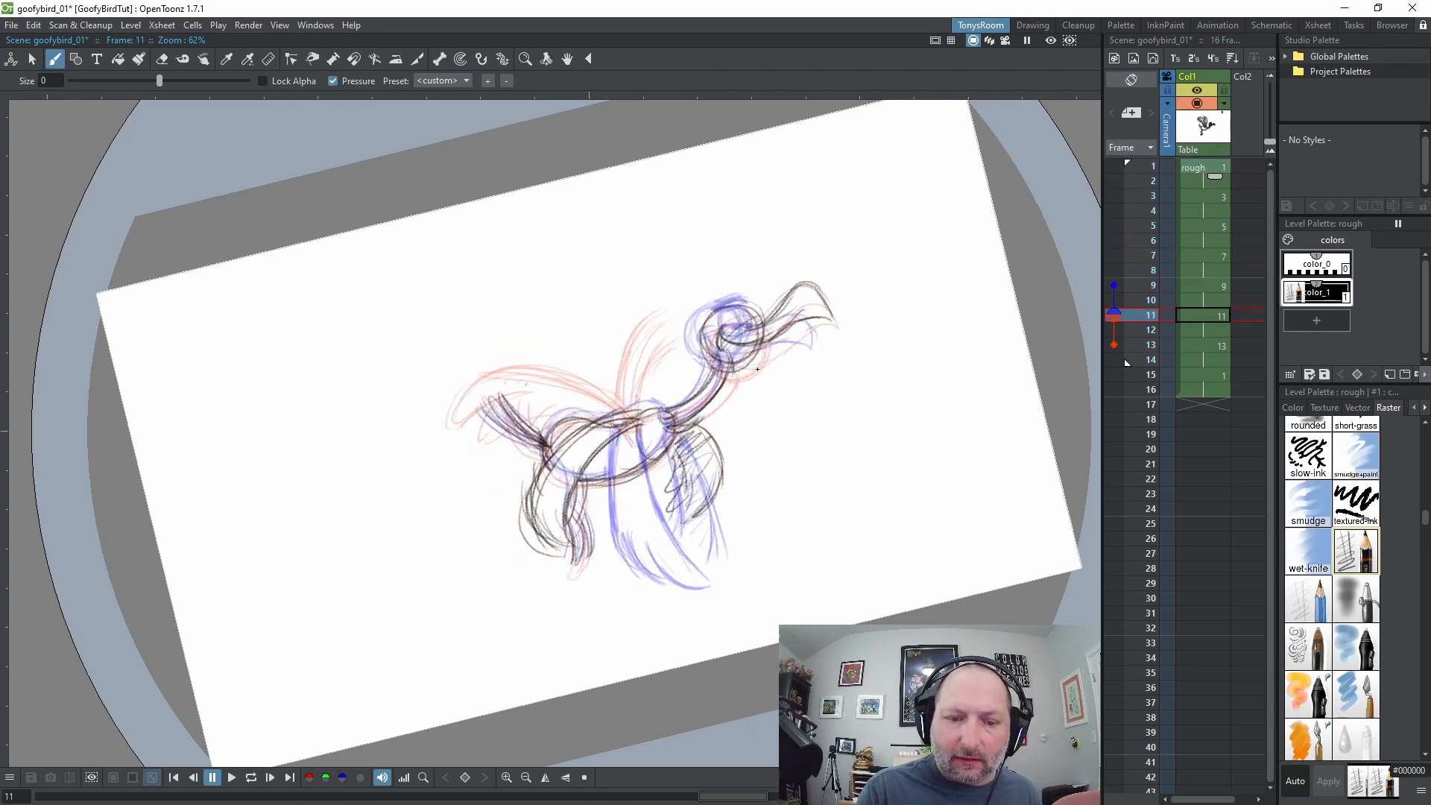
{"action": "key", "text": "period"}
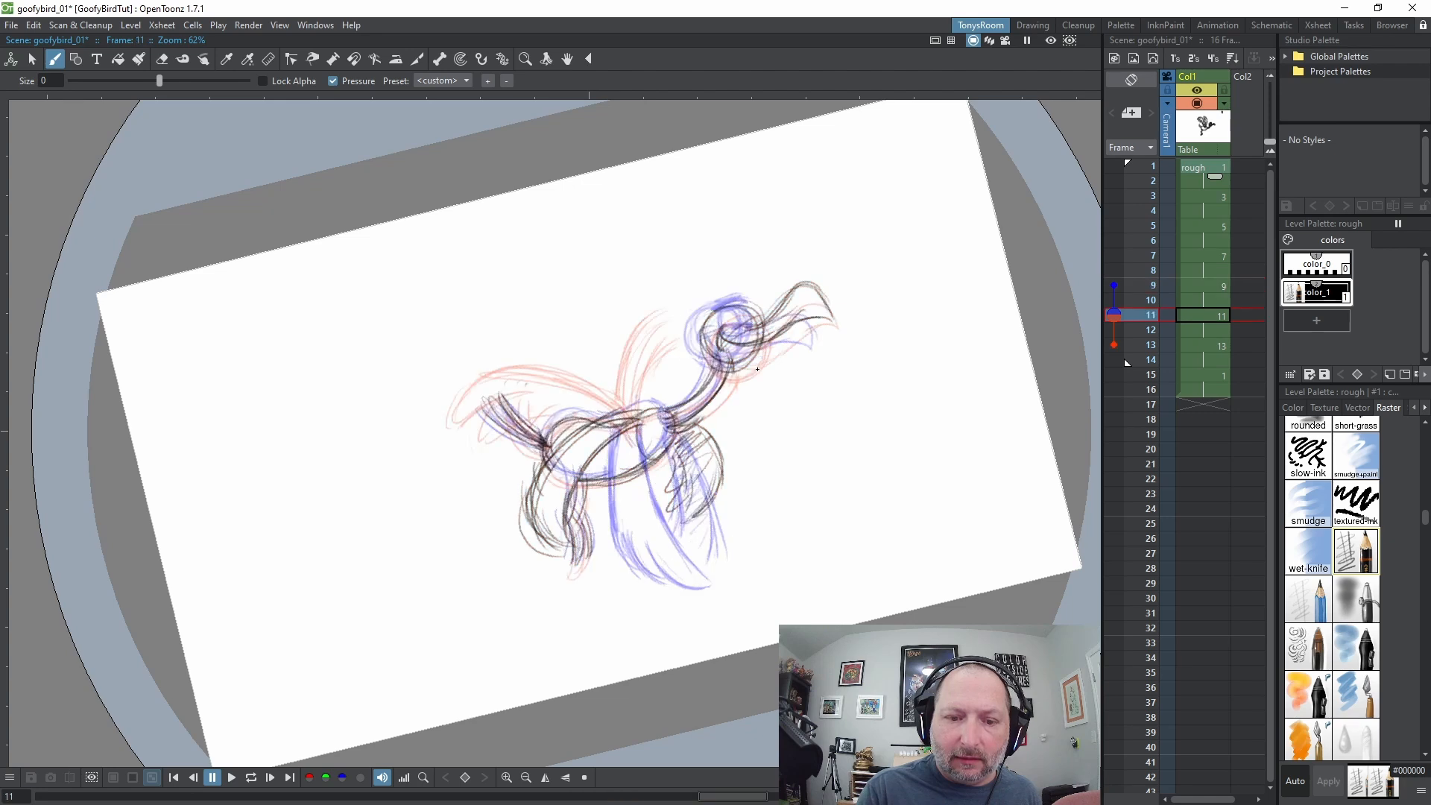
{"action": "key", "text": "period"}
{"action": "key", "text": "period"}
{"action": "key", "text": "period"}
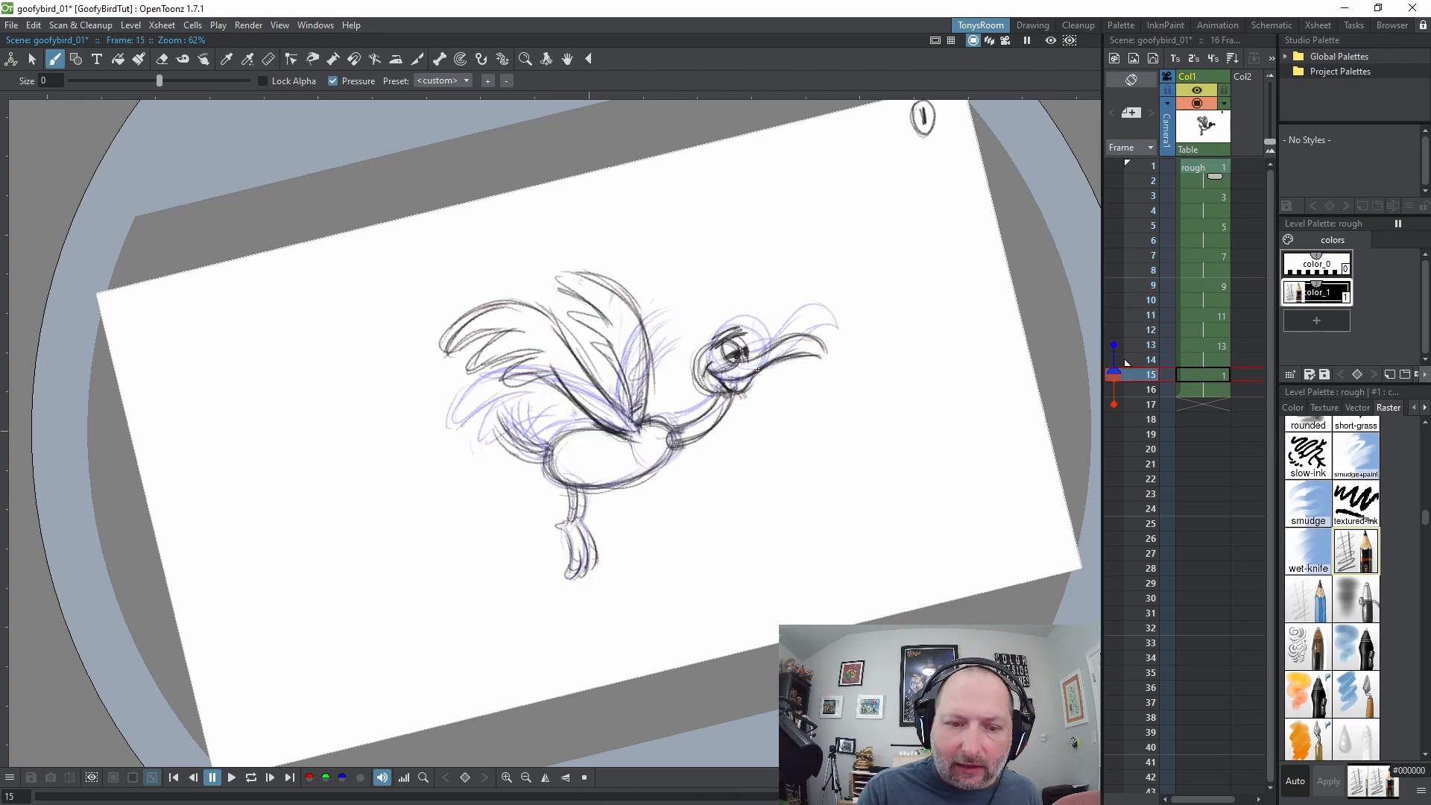
{"action": "key", "text": "comma"}
{"action": "key", "text": "comma"}
{"action": "key", "text": "period"}
{"action": "key", "text": "period"}
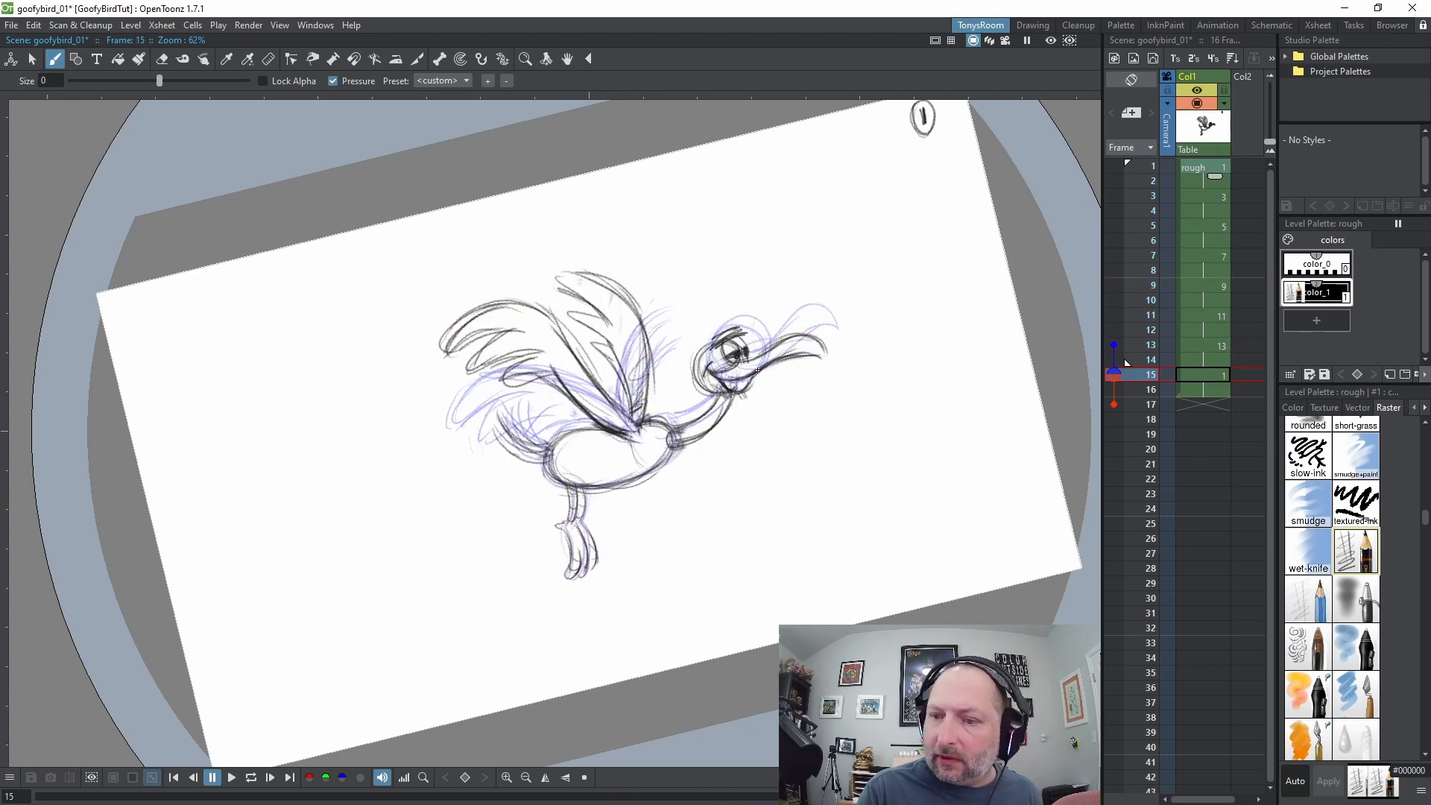
{"action": "key", "text": "comma"}
{"action": "key", "text": "comma"}
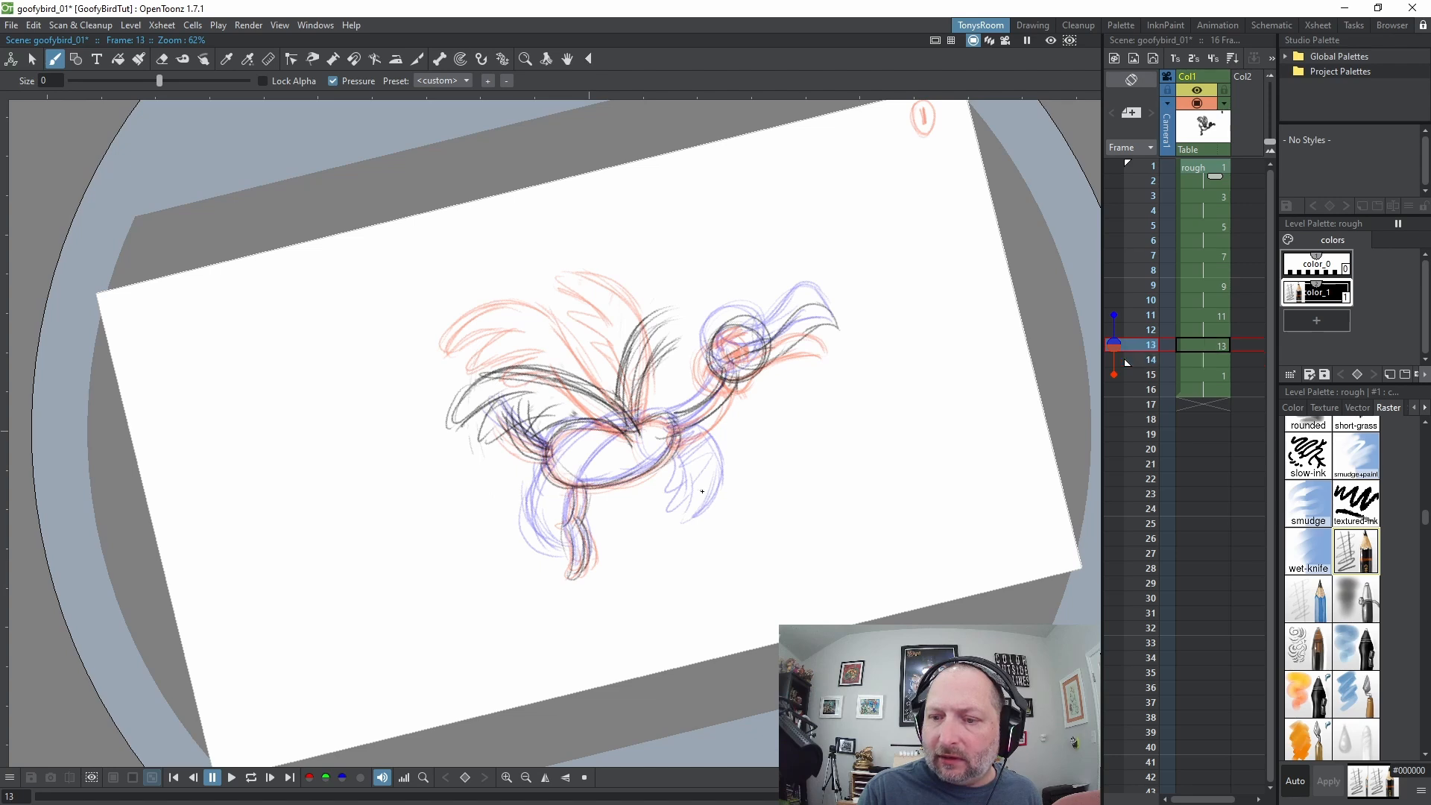
Extend drawing 13's exposure by two frames and lengthen the playback range to frame 16
{"action": "key", "text": "apostrophe"}
{"action": "key", "text": "apostrophe"}
{"action": "key", "text": "period"}
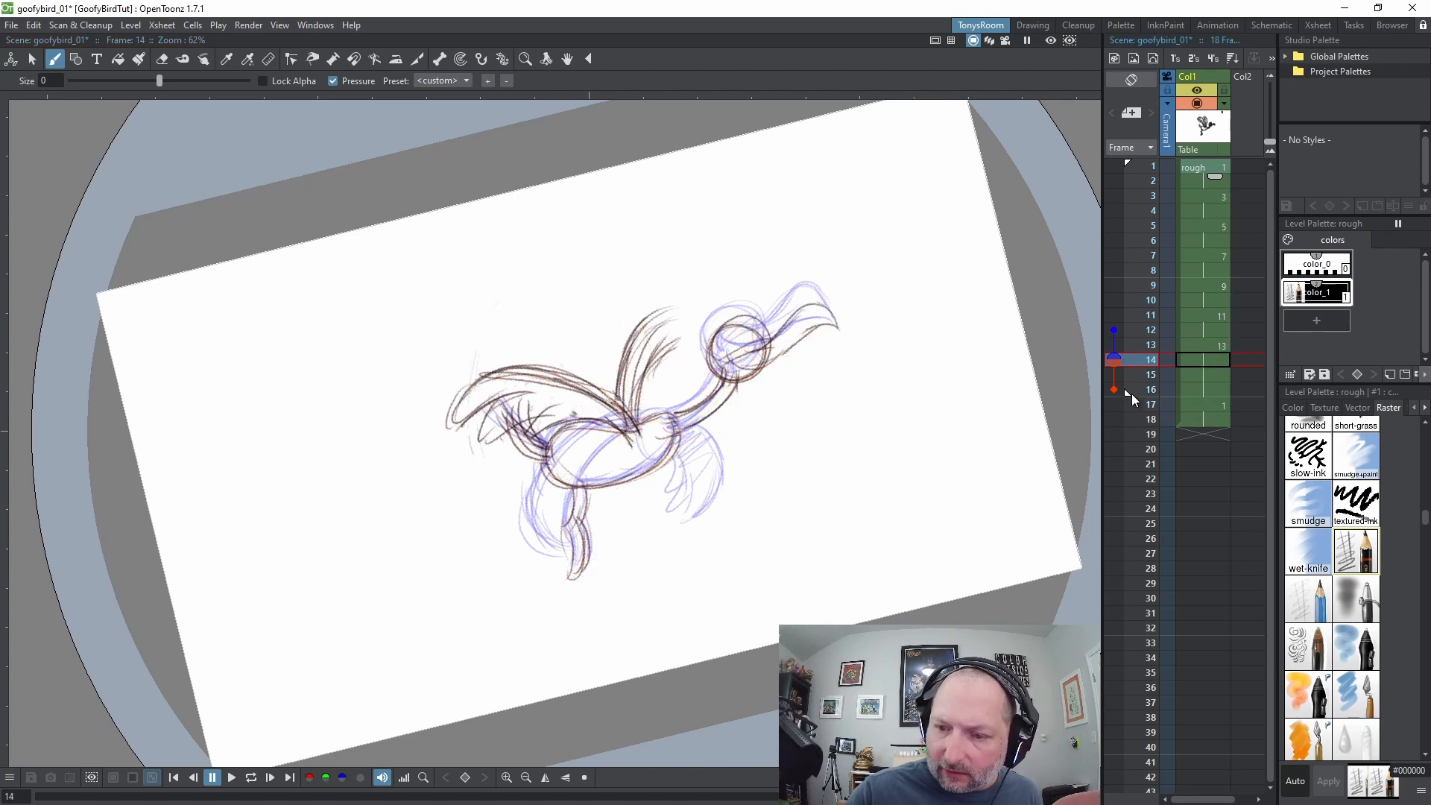
{"action": "key", "text": "period"}
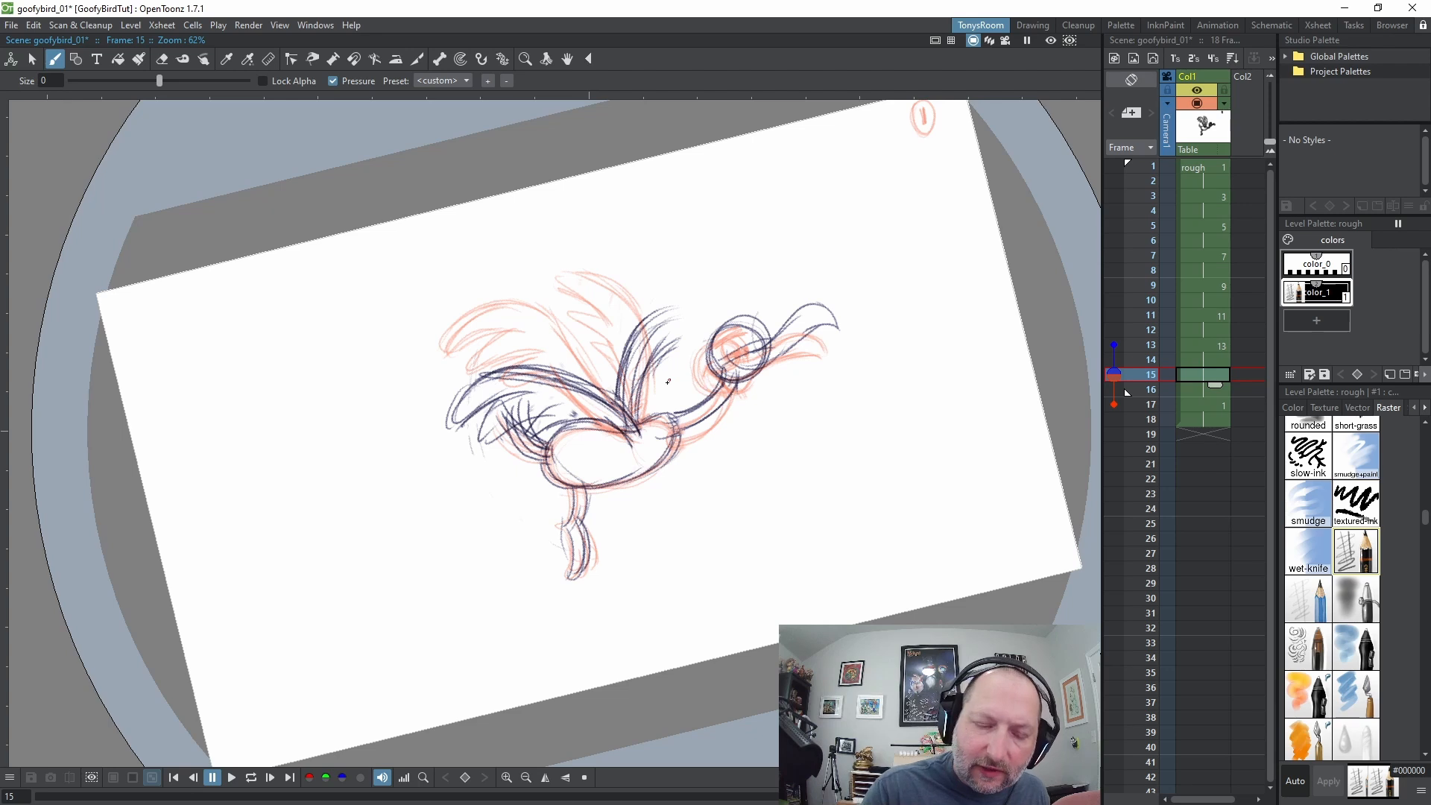
Draw the body, neck, head and beak of a new in-between on frame 15, midway between drawings 13 and 1
{"action": "left_click_drag", "start_coordinate": [666, 416], "coordinate": [664, 416]}
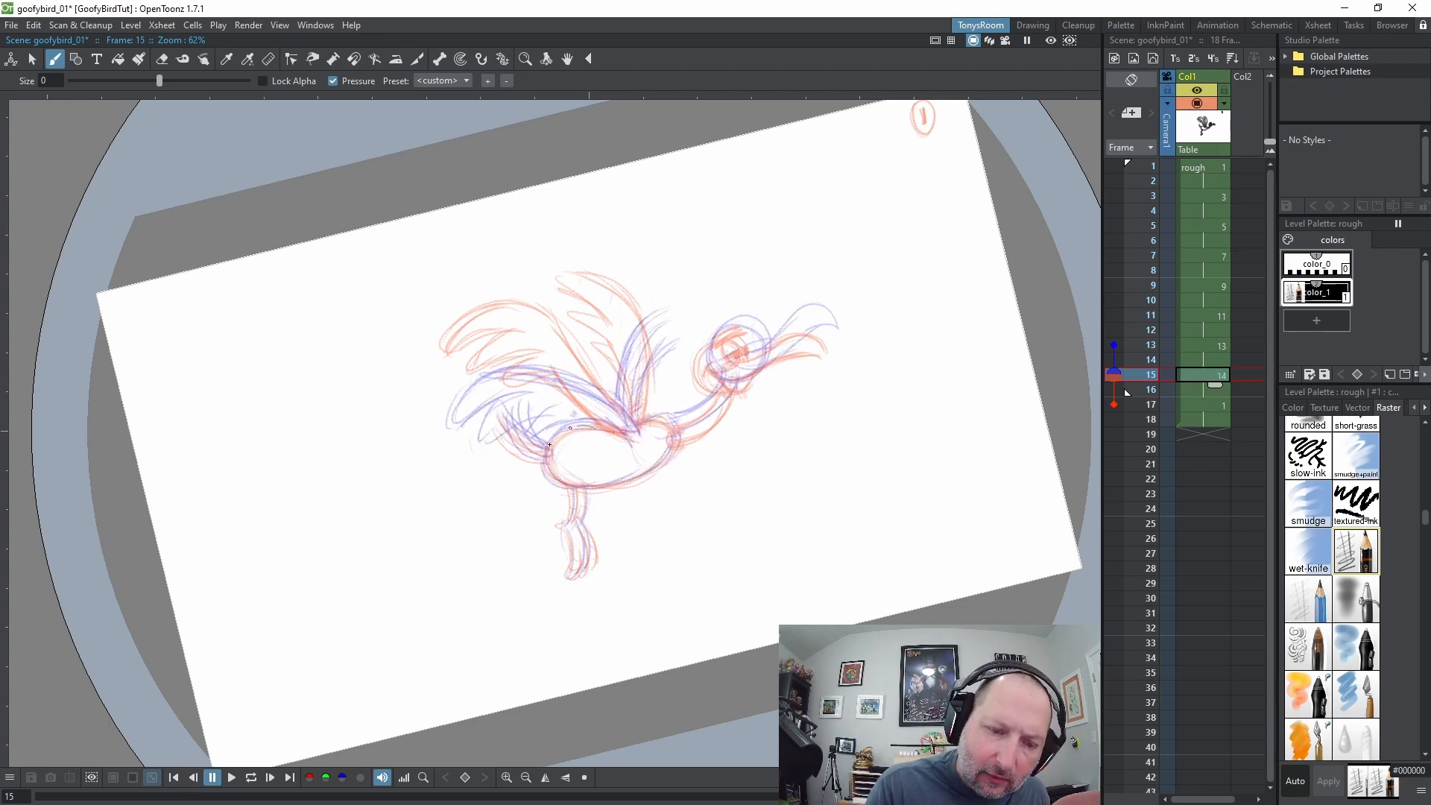
{"action": "mouse_move", "coordinate": [571, 427]}
{"action": "left_mouse_down"}
{"action": "mouse_move", "coordinate": [585, 489]}
{"action": "mouse_move", "coordinate": [666, 434]}
{"action": "mouse_move", "coordinate": [652, 420]}
{"action": "mouse_move", "coordinate": [585, 425]}
{"action": "left_mouse_up"}
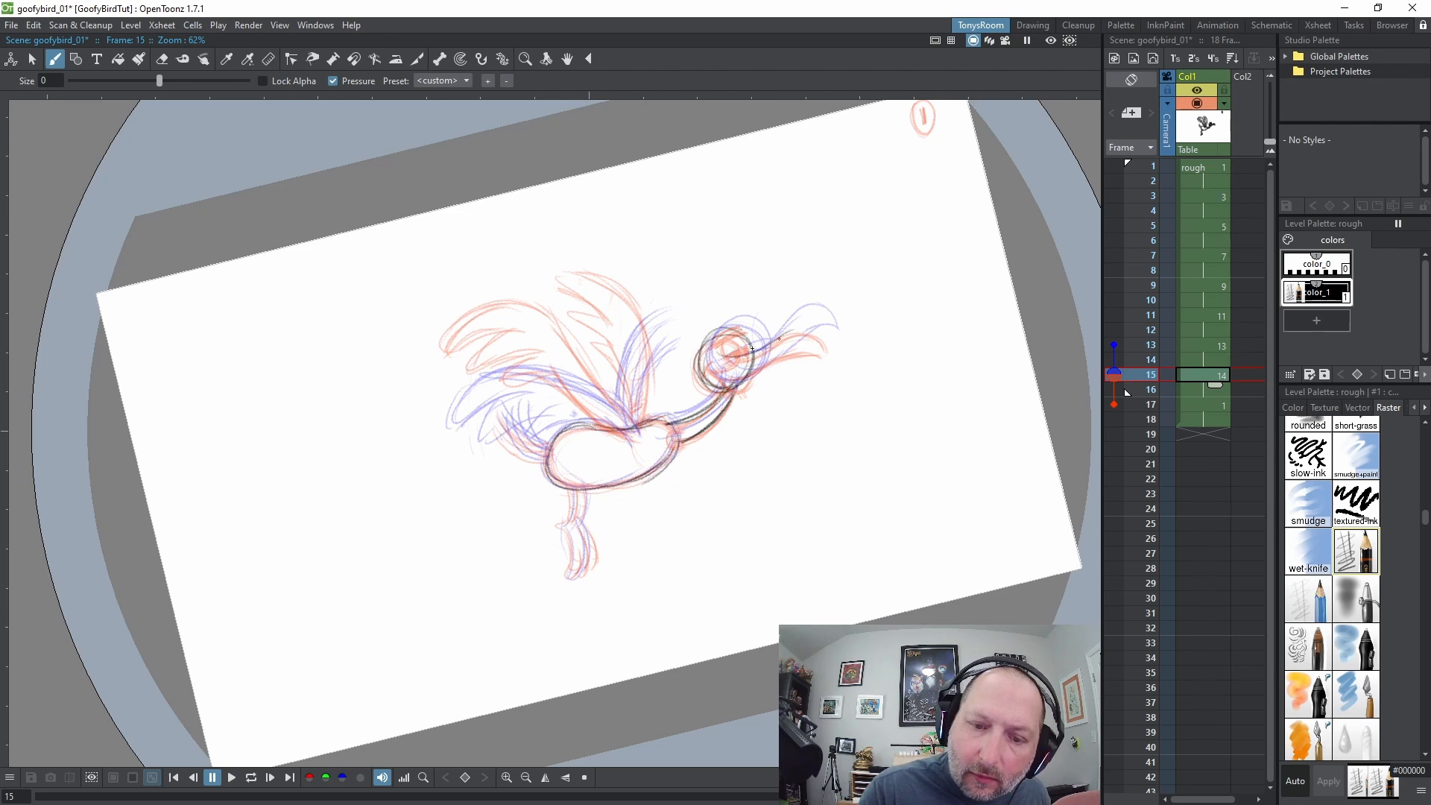
{"action": "left_click_drag", "start_coordinate": [741, 356], "coordinate": [826, 334]}
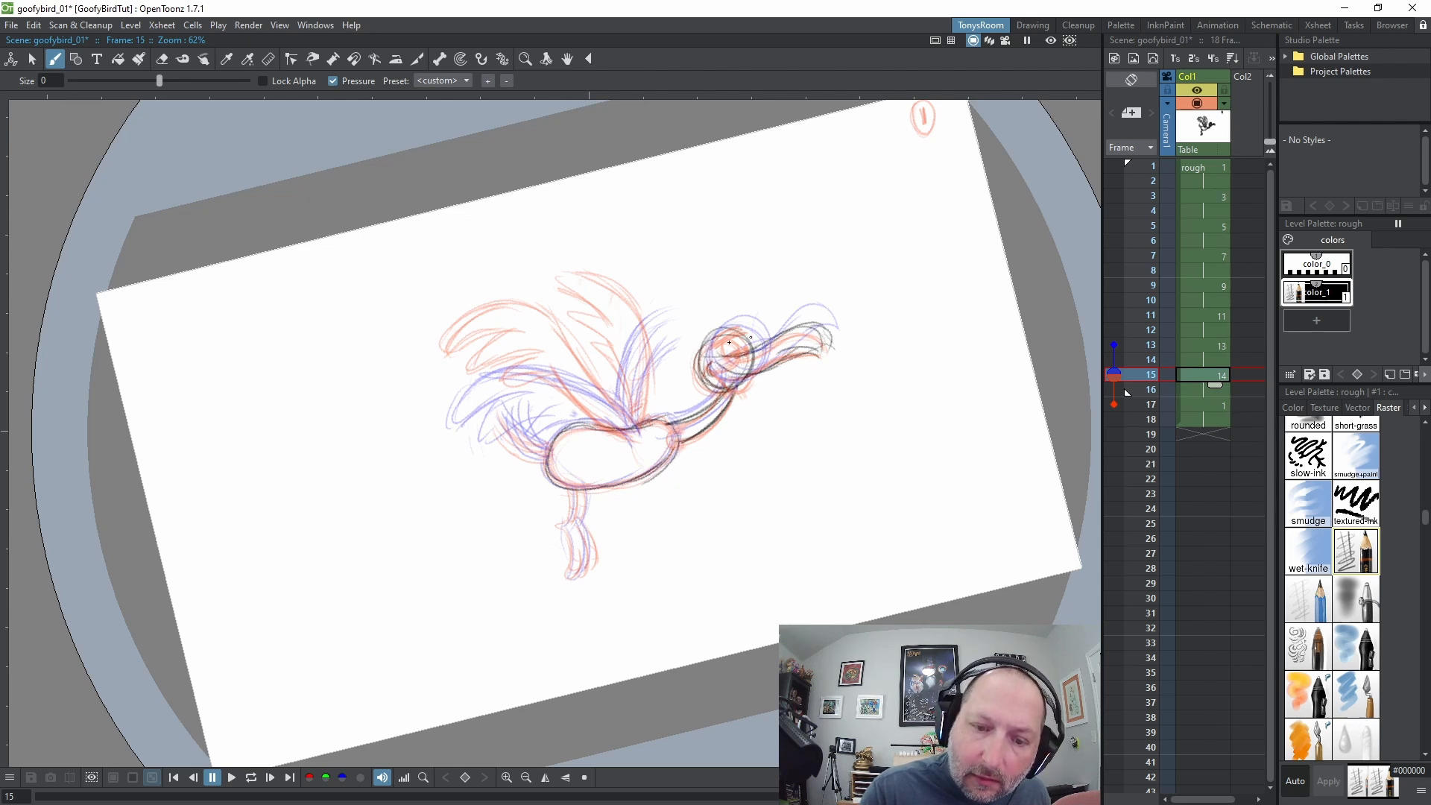
{"action": "left_click_drag", "start_coordinate": [706, 357], "coordinate": [754, 345]}
{"action": "left_click_drag", "start_coordinate": [736, 328], "coordinate": [726, 381]}
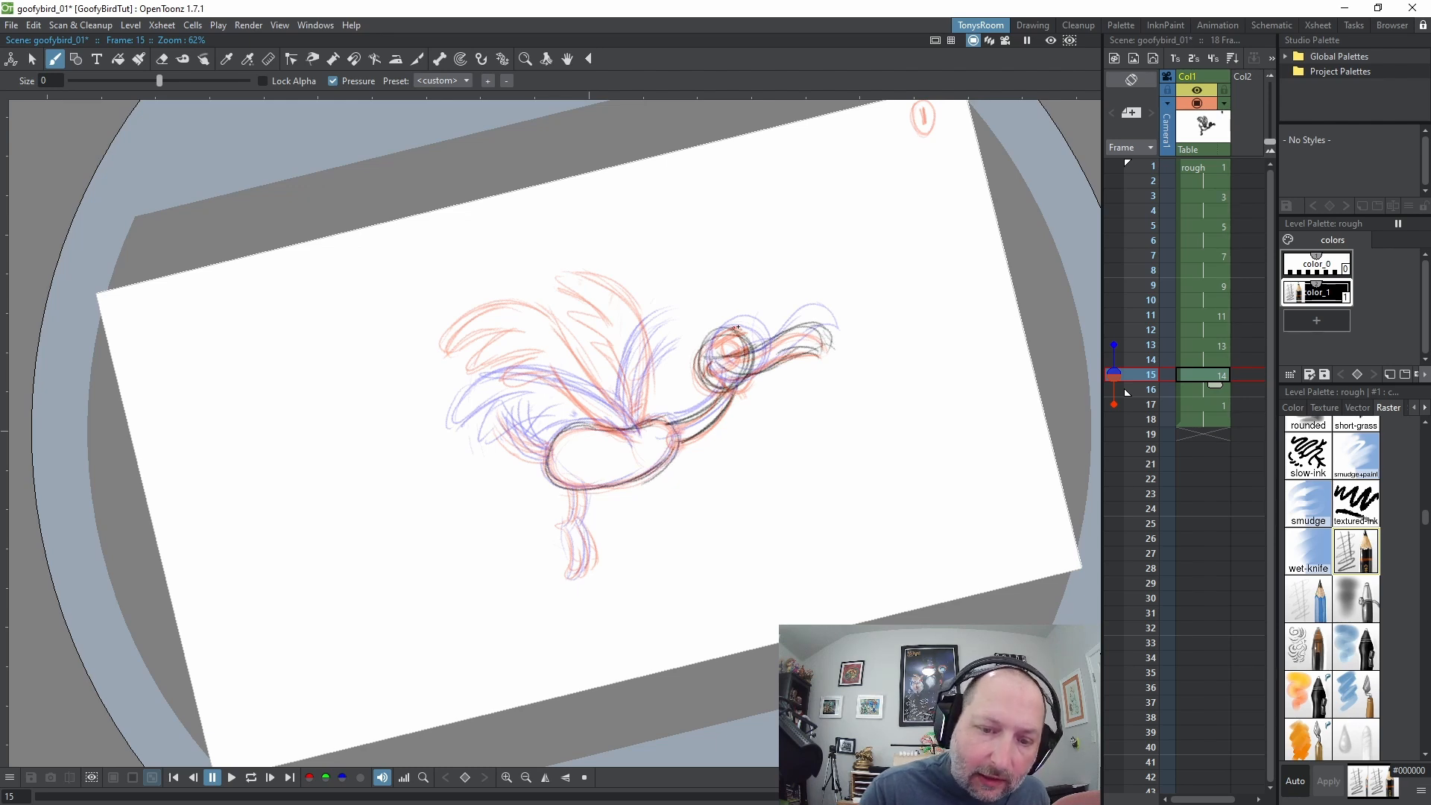
{"action": "mouse_move", "coordinate": [738, 327]}
{"action": "left_mouse_down"}
{"action": "mouse_move", "coordinate": [728, 386]}
{"action": "mouse_move", "coordinate": [715, 351]}
{"action": "left_mouse_up"}
{"action": "key", "text": "slash"}
{"action": "key", "text": "slash"}
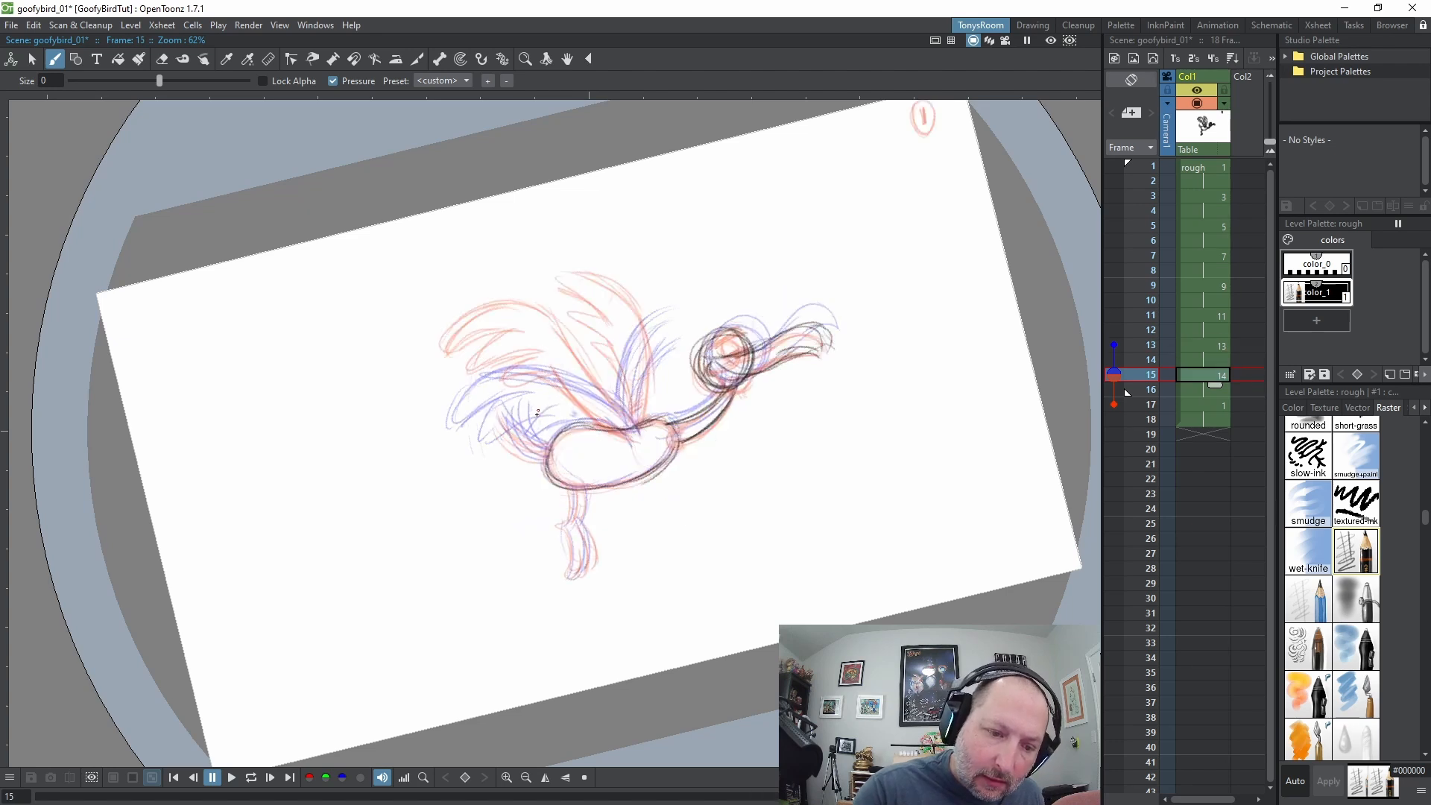
Sketch the tail feathers, leg and foot of the in-between on frame 15
{"action": "mouse_move", "coordinate": [497, 422]}
{"action": "left_mouse_down"}
{"action": "mouse_move", "coordinate": [551, 452]}
{"action": "mouse_move", "coordinate": [500, 417]}
{"action": "mouse_move", "coordinate": [539, 459]}
{"action": "mouse_move", "coordinate": [502, 414]}
{"action": "mouse_move", "coordinate": [551, 446]}
{"action": "mouse_move", "coordinate": [515, 421]}
{"action": "mouse_move", "coordinate": [576, 491]}
{"action": "mouse_move", "coordinate": [568, 578]}
{"action": "left_mouse_up"}
{"action": "mouse_move", "coordinate": [583, 518]}
{"action": "left_mouse_down"}
{"action": "mouse_move", "coordinate": [567, 571]}
{"action": "mouse_move", "coordinate": [583, 525]}
{"action": "mouse_move", "coordinate": [590, 551]}
{"action": "mouse_move", "coordinate": [585, 493]}
{"action": "left_mouse_up"}
{"action": "left_click_drag", "start_coordinate": [585, 493], "coordinate": [586, 510]}
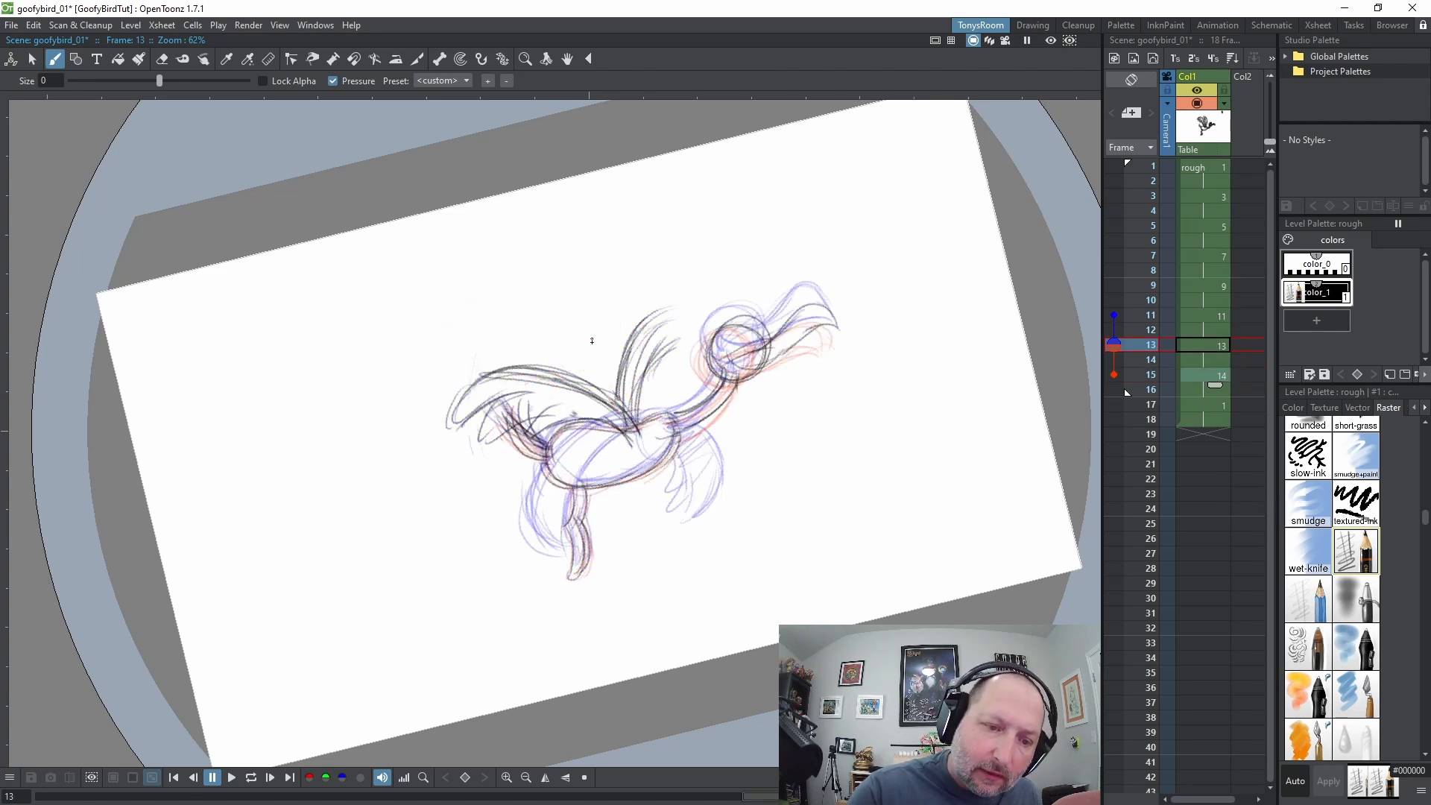
Draw the rear wing on frame 15 as a backswept arc with trailing feathers, then compare it with the neighbouring drawings
{"action": "left_click_drag", "start_coordinate": [452, 358], "coordinate": [510, 325]}
{"action": "left_click_drag", "start_coordinate": [445, 364], "coordinate": [528, 329]}
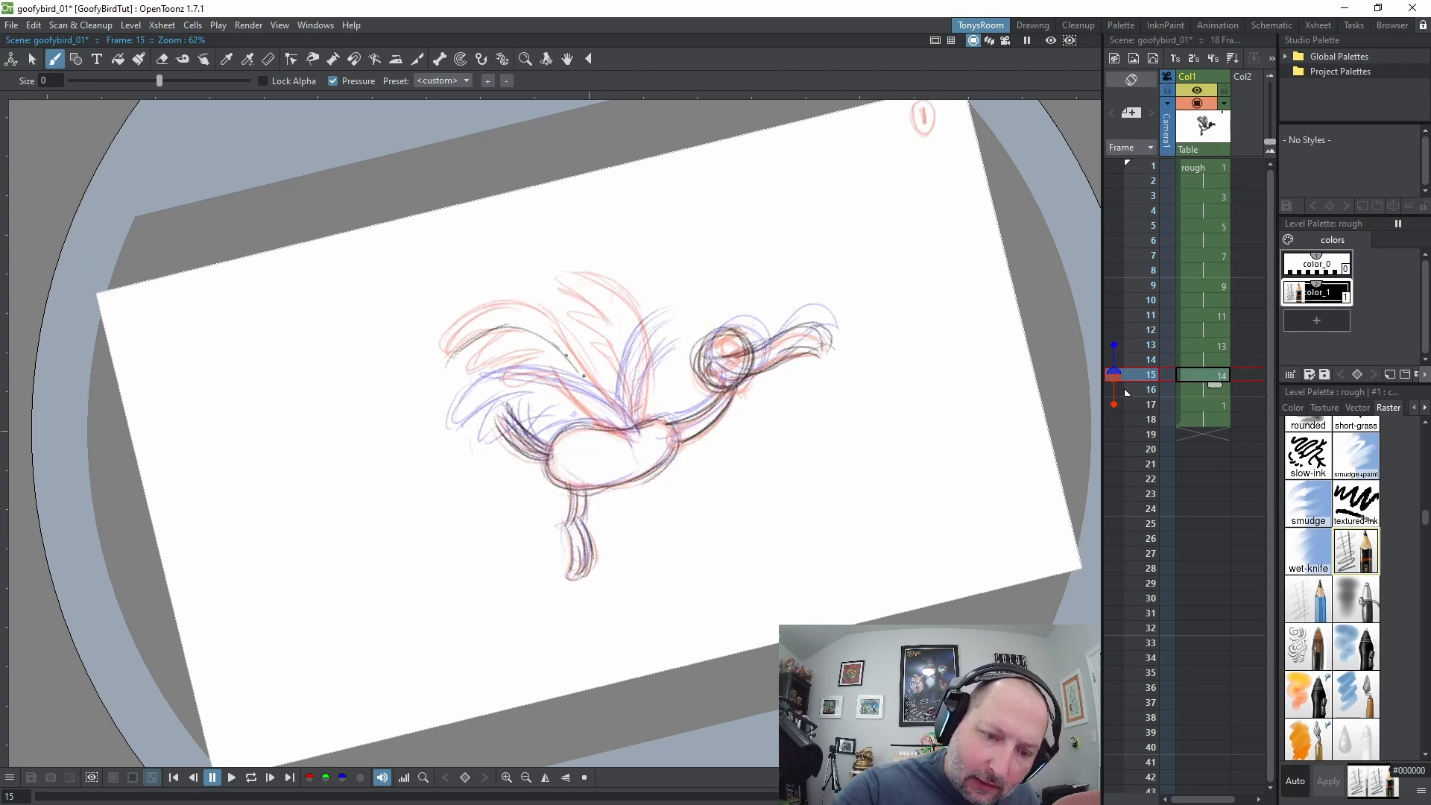
{"action": "left_click_drag", "start_coordinate": [584, 376], "coordinate": [617, 409]}
{"action": "left_click_drag", "start_coordinate": [514, 326], "coordinate": [630, 434]}
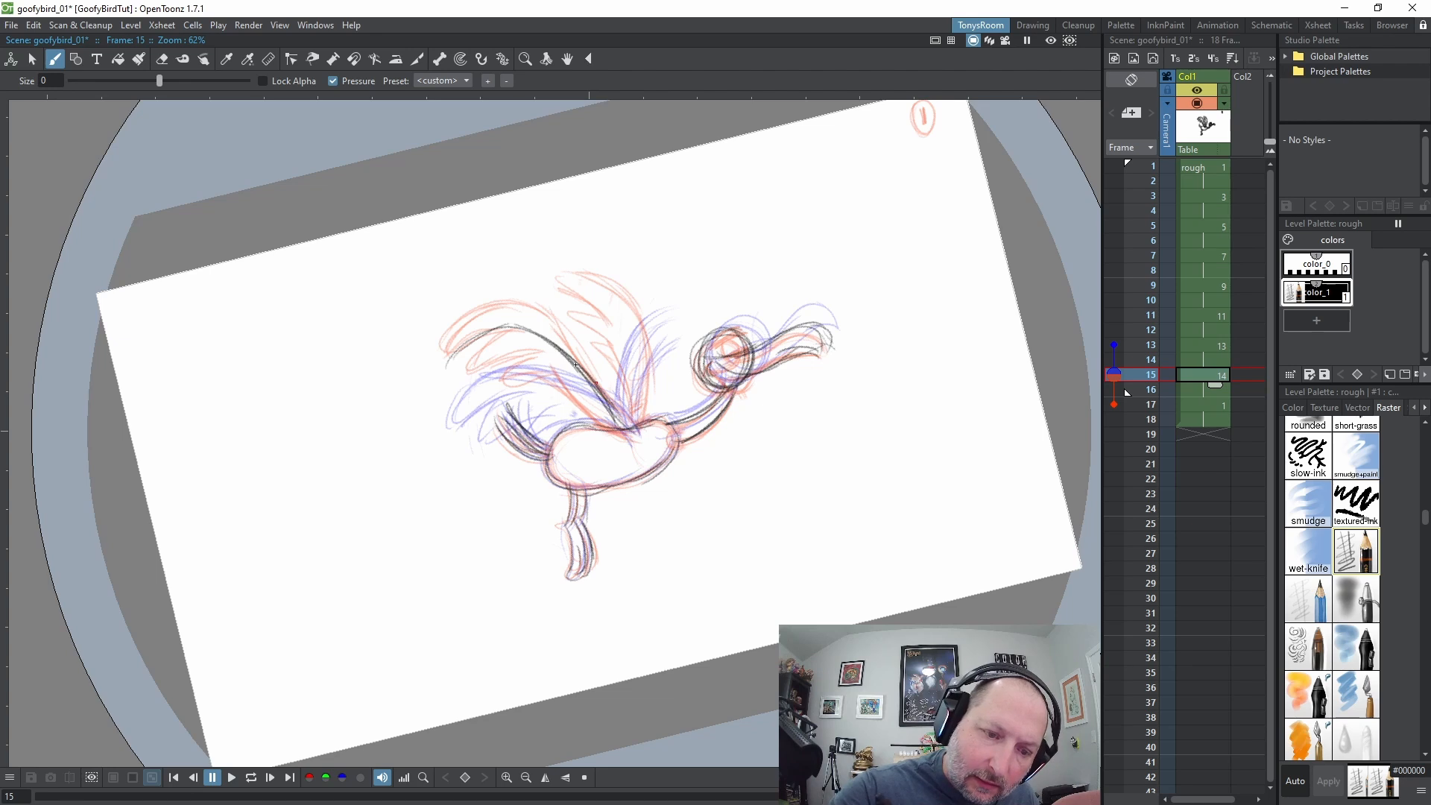
{"action": "mouse_move", "coordinate": [509, 327]}
{"action": "left_mouse_down"}
{"action": "mouse_move", "coordinate": [454, 386]}
{"action": "mouse_move", "coordinate": [519, 362]}
{"action": "mouse_move", "coordinate": [509, 356]}
{"action": "mouse_move", "coordinate": [482, 399]}
{"action": "mouse_move", "coordinate": [515, 381]}
{"action": "mouse_move", "coordinate": [493, 362]}
{"action": "mouse_move", "coordinate": [500, 380]}
{"action": "mouse_move", "coordinate": [520, 371]}
{"action": "mouse_move", "coordinate": [439, 372]}
{"action": "mouse_move", "coordinate": [526, 370]}
{"action": "mouse_move", "coordinate": [523, 397]}
{"action": "mouse_move", "coordinate": [498, 416]}
{"action": "left_mouse_up"}
{"action": "mouse_move", "coordinate": [504, 413]}
{"action": "left_mouse_down"}
{"action": "mouse_move", "coordinate": [545, 390]}
{"action": "mouse_move", "coordinate": [528, 379]}
{"action": "mouse_move", "coordinate": [523, 401]}
{"action": "mouse_move", "coordinate": [609, 439]}
{"action": "mouse_move", "coordinate": [553, 388]}
{"action": "mouse_move", "coordinate": [618, 434]}
{"action": "left_mouse_up"}
{"action": "left_click_drag", "start_coordinate": [556, 348], "coordinate": [636, 432]}
{"action": "left_click_drag", "start_coordinate": [516, 326], "coordinate": [613, 404]}
{"action": "key", "text": "period"}
{"action": "key", "text": "period"}
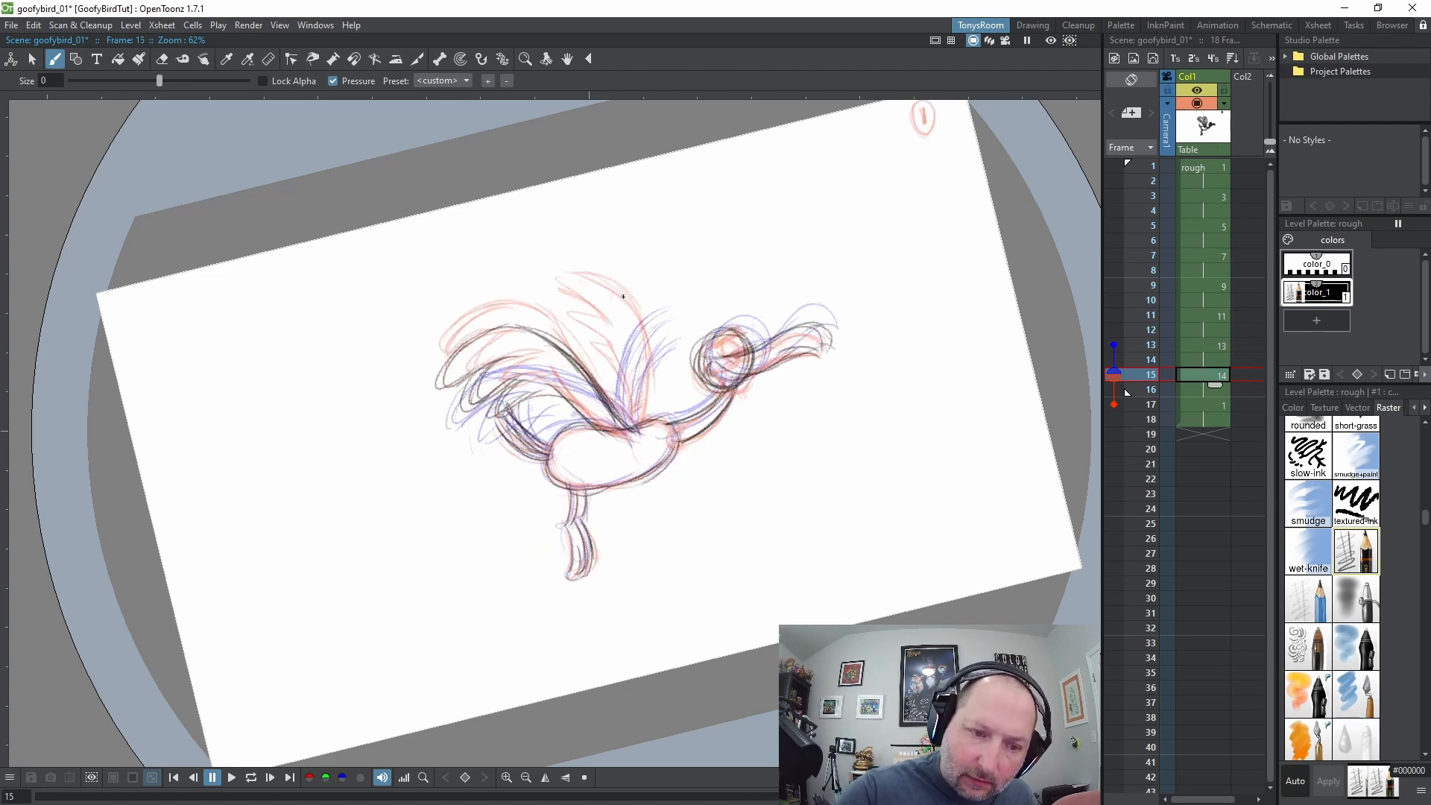
Strengthen the upper edge of the rear wing on frame 15, flipping between neighbouring drawings to check the arc
{"action": "left_click_drag", "start_coordinate": [547, 309], "coordinate": [609, 390]}
{"action": "left_click_drag", "start_coordinate": [528, 302], "coordinate": [600, 399]}
{"action": "key", "text": "comma"}
{"action": "key", "text": "comma"}
{"action": "left_click_drag", "start_coordinate": [543, 333], "coordinate": [576, 367]}
{"action": "left_click_drag", "start_coordinate": [502, 330], "coordinate": [562, 325]}
{"action": "key", "text": "period"}
{"action": "key", "text": "period"}
{"action": "key", "text": "comma"}
{"action": "key", "text": "comma"}
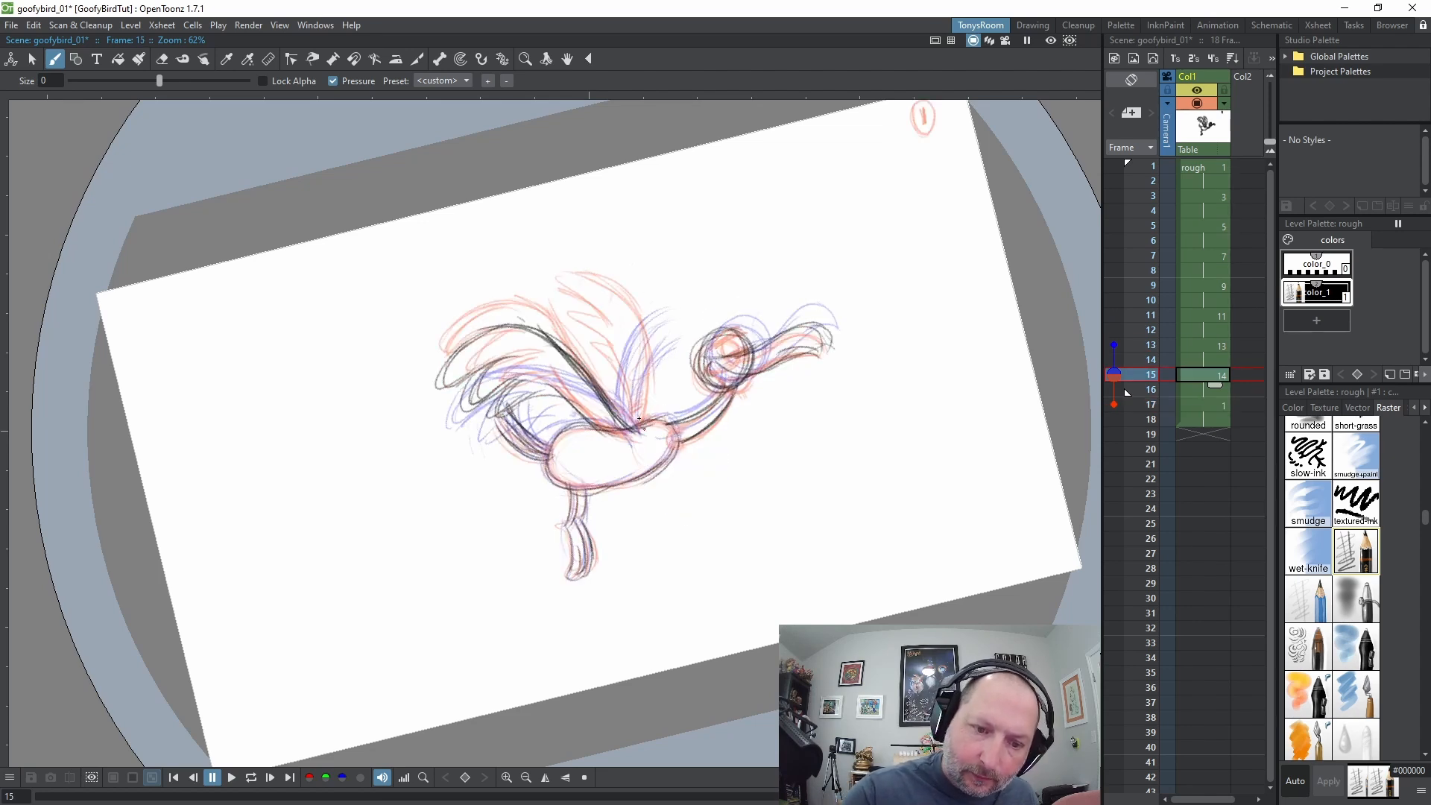
Draw the front wing on frame 15 raised above the shoulder, with curved feather tips and inner feather strokes
{"action": "mouse_move", "coordinate": [636, 411]}
{"action": "left_mouse_down"}
{"action": "mouse_move", "coordinate": [651, 336]}
{"action": "mouse_move", "coordinate": [642, 388]}
{"action": "mouse_move", "coordinate": [626, 270]}
{"action": "mouse_move", "coordinate": [626, 424]}
{"action": "mouse_move", "coordinate": [650, 298]}
{"action": "left_mouse_up"}
{"action": "left_click_drag", "start_coordinate": [624, 269], "coordinate": [647, 374]}
{"action": "mouse_move", "coordinate": [608, 265]}
{"action": "left_mouse_down"}
{"action": "mouse_move", "coordinate": [651, 332]}
{"action": "mouse_move", "coordinate": [623, 343]}
{"action": "mouse_move", "coordinate": [621, 329]}
{"action": "left_mouse_up"}
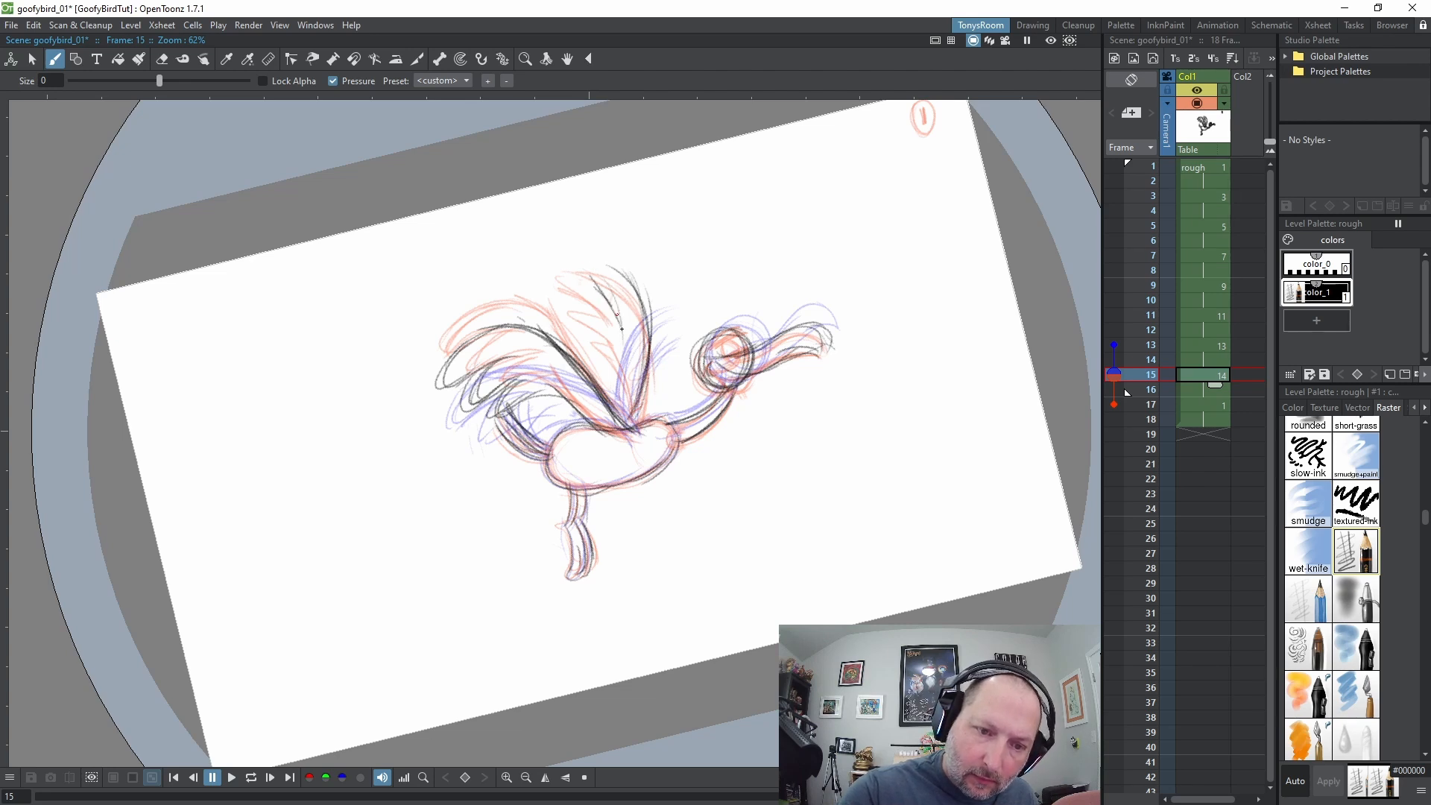
{"action": "mouse_move", "coordinate": [604, 268]}
{"action": "left_mouse_down"}
{"action": "mouse_move", "coordinate": [634, 331]}
{"action": "mouse_move", "coordinate": [622, 326]}
{"action": "mouse_move", "coordinate": [587, 266]}
{"action": "mouse_move", "coordinate": [649, 333]}
{"action": "mouse_move", "coordinate": [593, 305]}
{"action": "mouse_move", "coordinate": [624, 363]}
{"action": "left_mouse_up"}
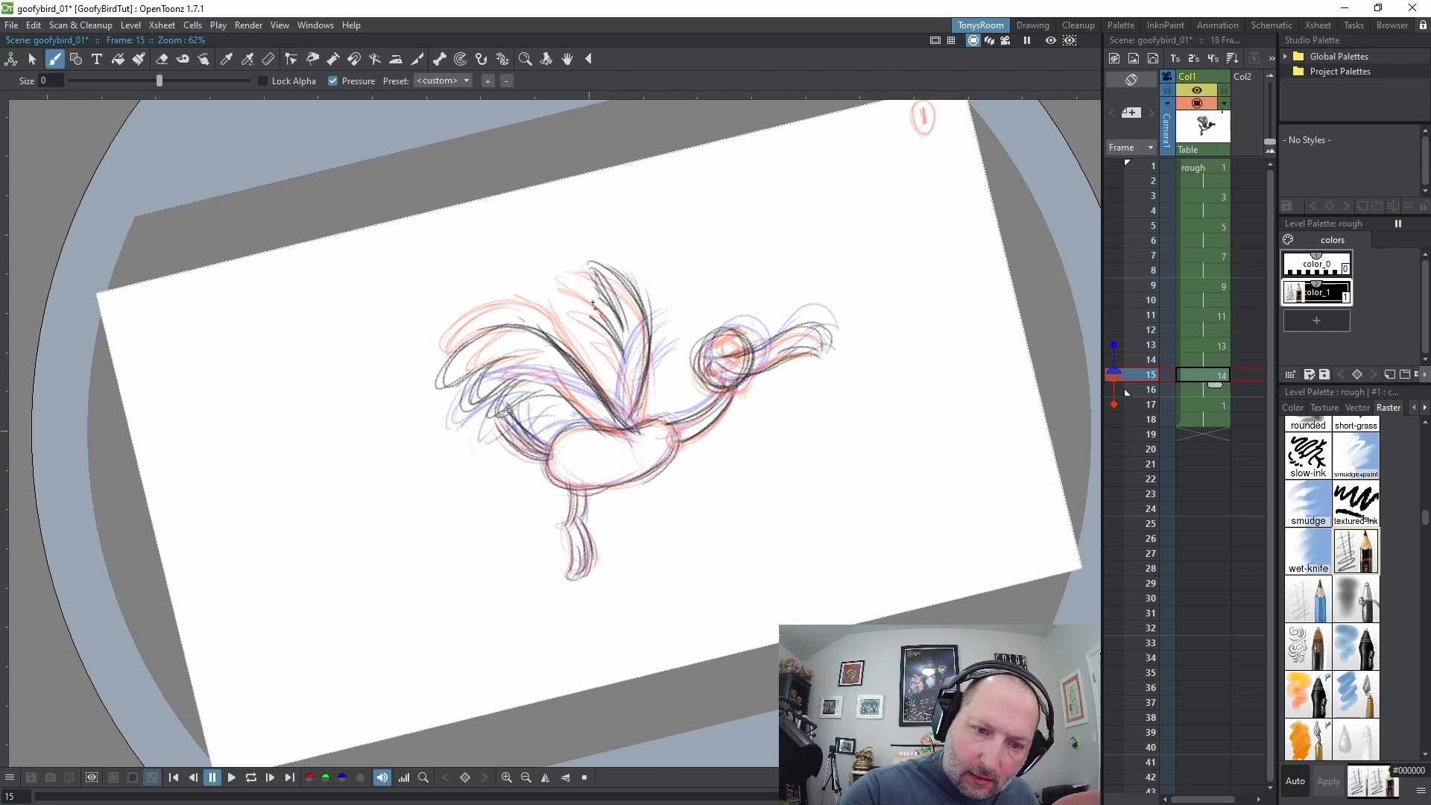
{"action": "left_click_drag", "start_coordinate": [613, 305], "coordinate": [623, 362]}
{"action": "left_click_drag", "start_coordinate": [610, 349], "coordinate": [626, 398]}
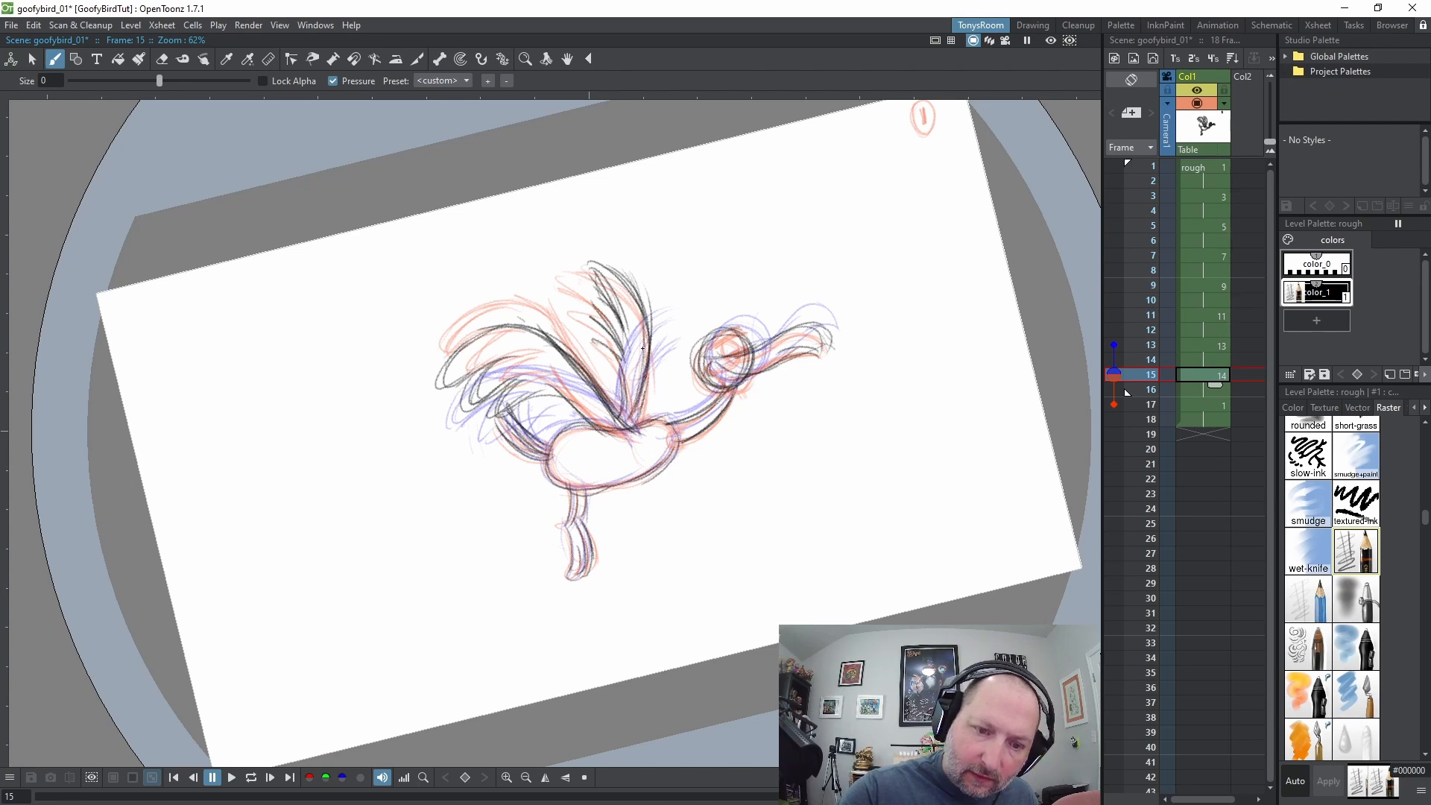
{"action": "left_click_drag", "start_coordinate": [644, 351], "coordinate": [639, 421]}
{"action": "left_click_drag", "start_coordinate": [656, 308], "coordinate": [645, 428]}
{"action": "left_click_drag", "start_coordinate": [630, 351], "coordinate": [625, 419]}
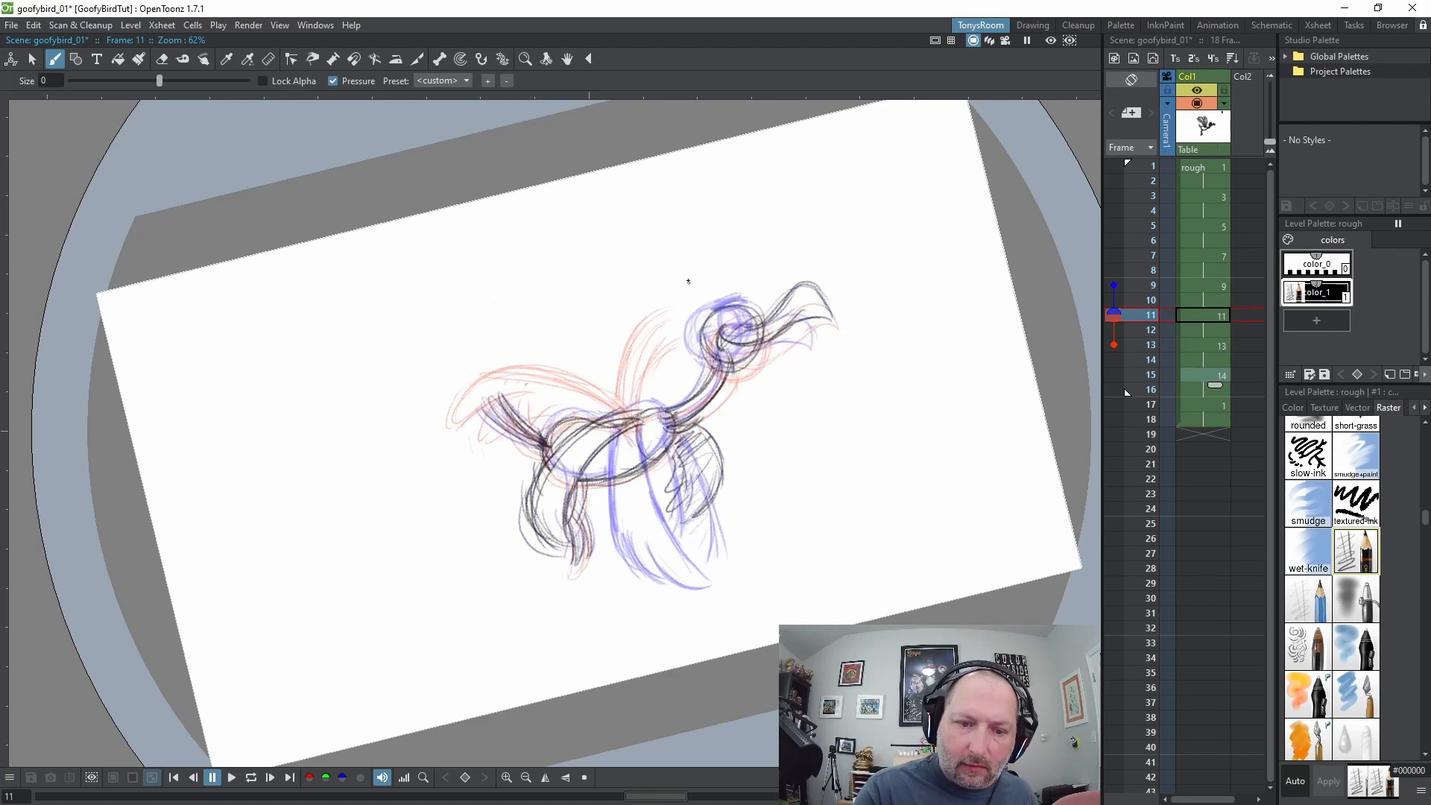
Add feather strokes to widen the front wing on frame 13, then compare it with frame 15
{"action": "key", "text": "period"}
{"action": "mouse_move", "coordinate": [635, 392]}
{"action": "left_mouse_down"}
{"action": "mouse_move", "coordinate": [667, 340]}
{"action": "mouse_move", "coordinate": [620, 376]}
{"action": "mouse_move", "coordinate": [648, 342]}
{"action": "mouse_move", "coordinate": [689, 321]}
{"action": "left_mouse_up"}
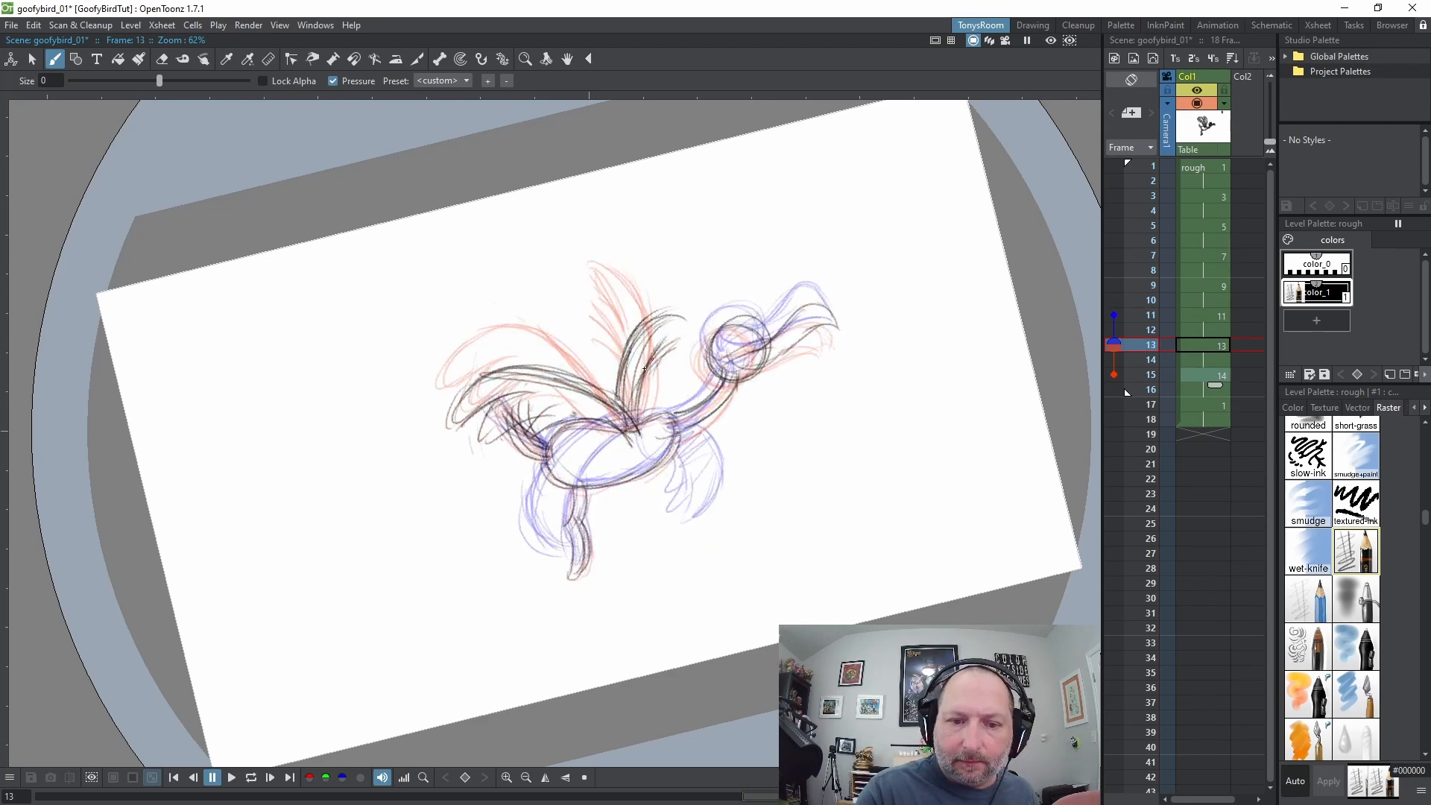
{"action": "left_click_drag", "start_coordinate": [646, 368], "coordinate": [677, 324]}
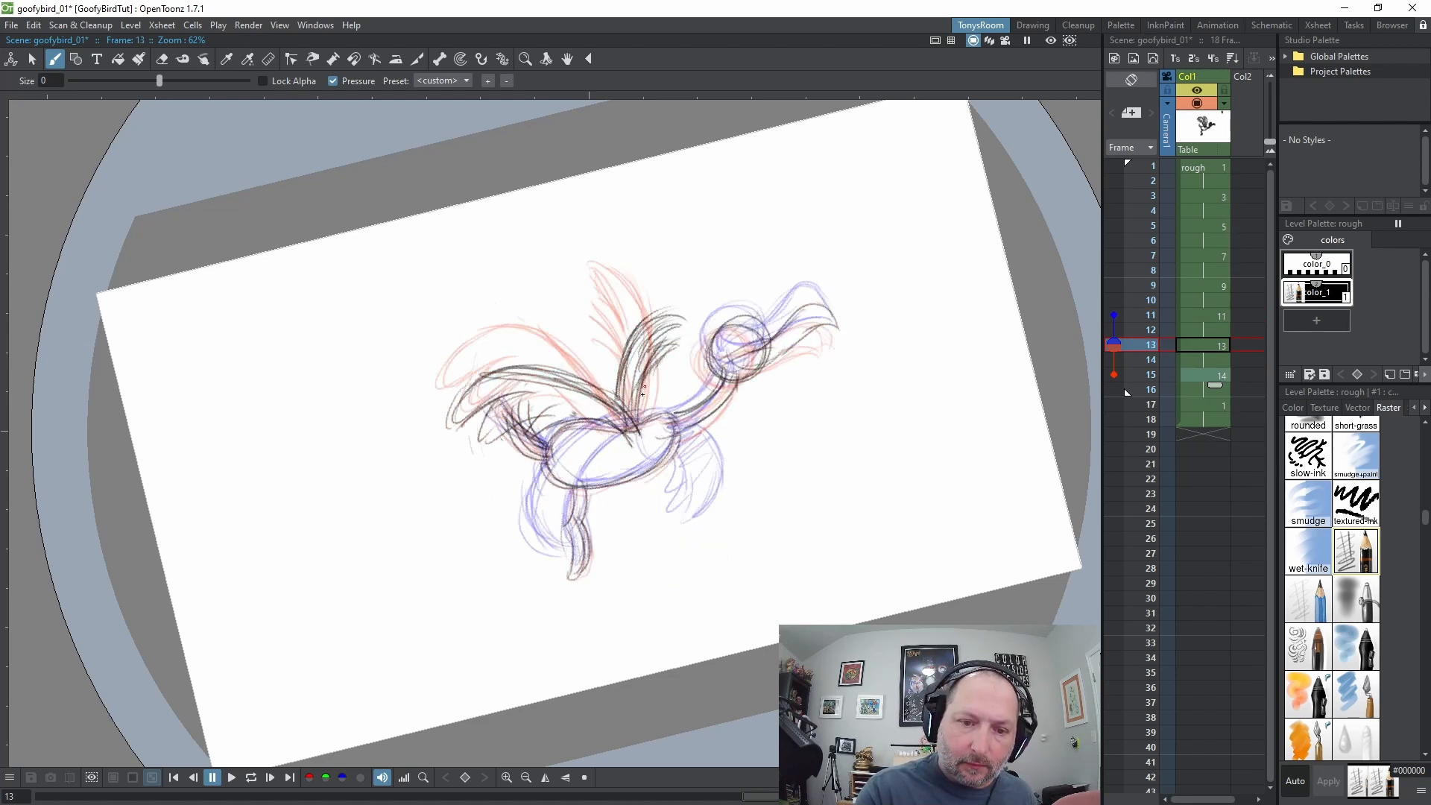
{"action": "key", "text": "period"}
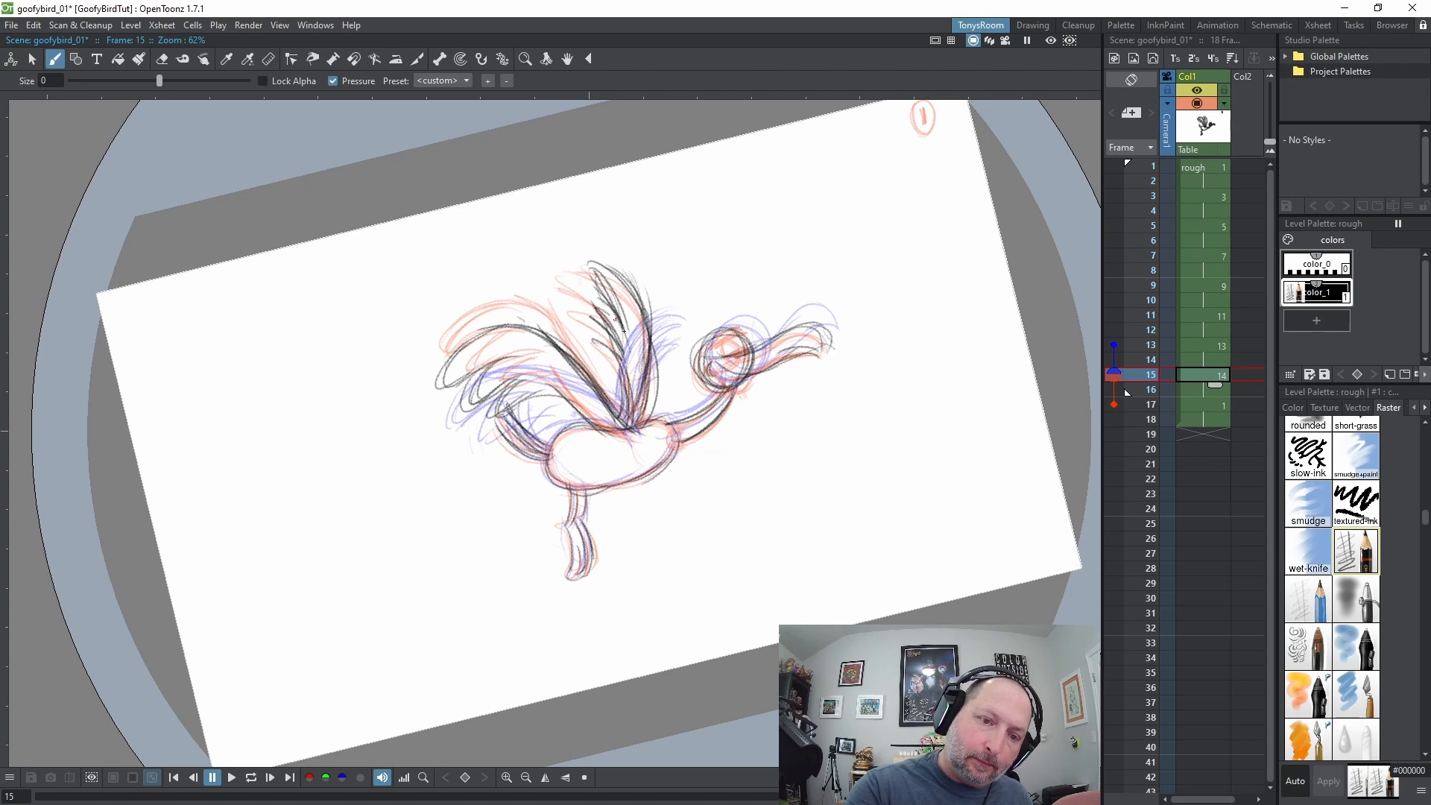
Play back the flight loop to check the wings' return motion
{"action": "key", "text": "period"}
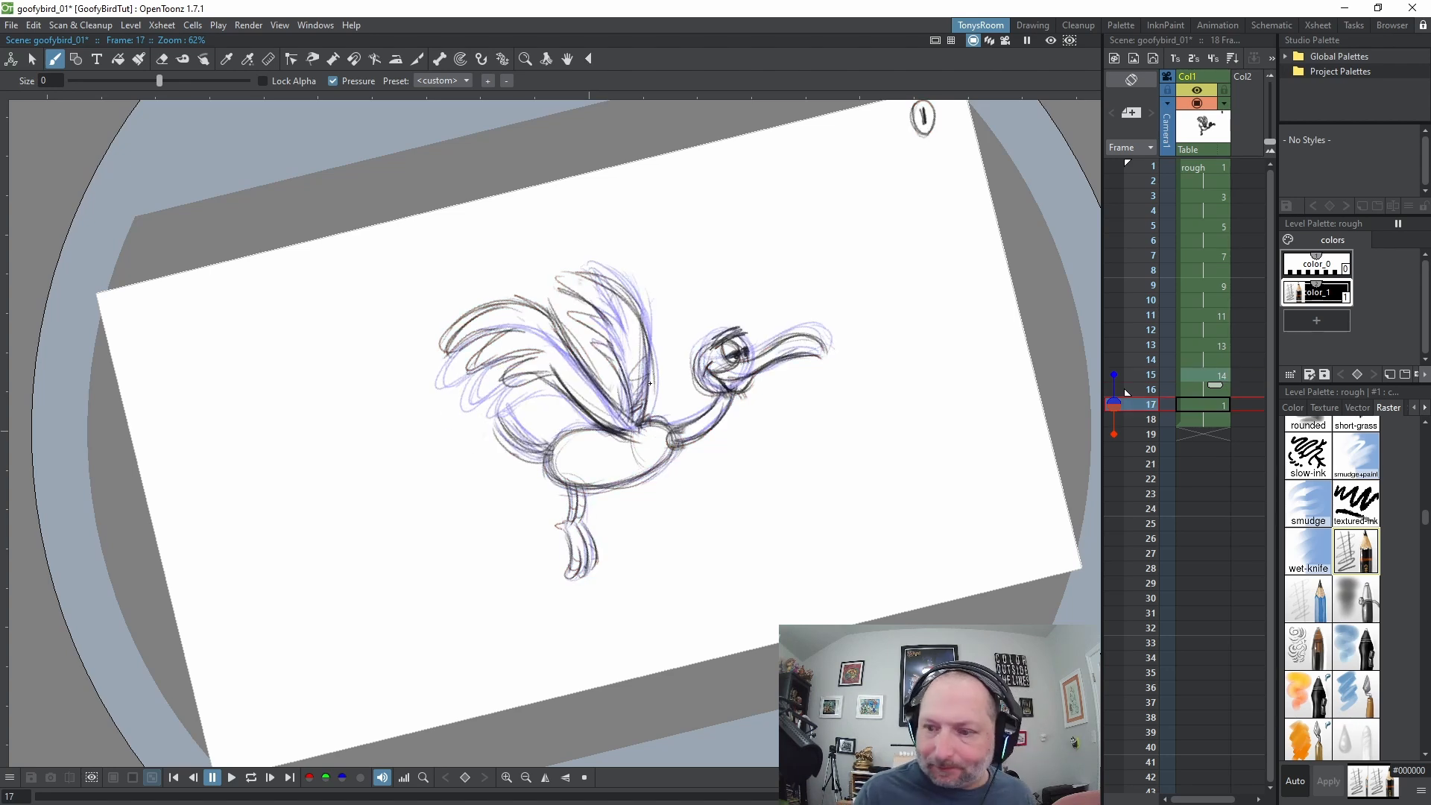
{"action": "key", "text": "l"}
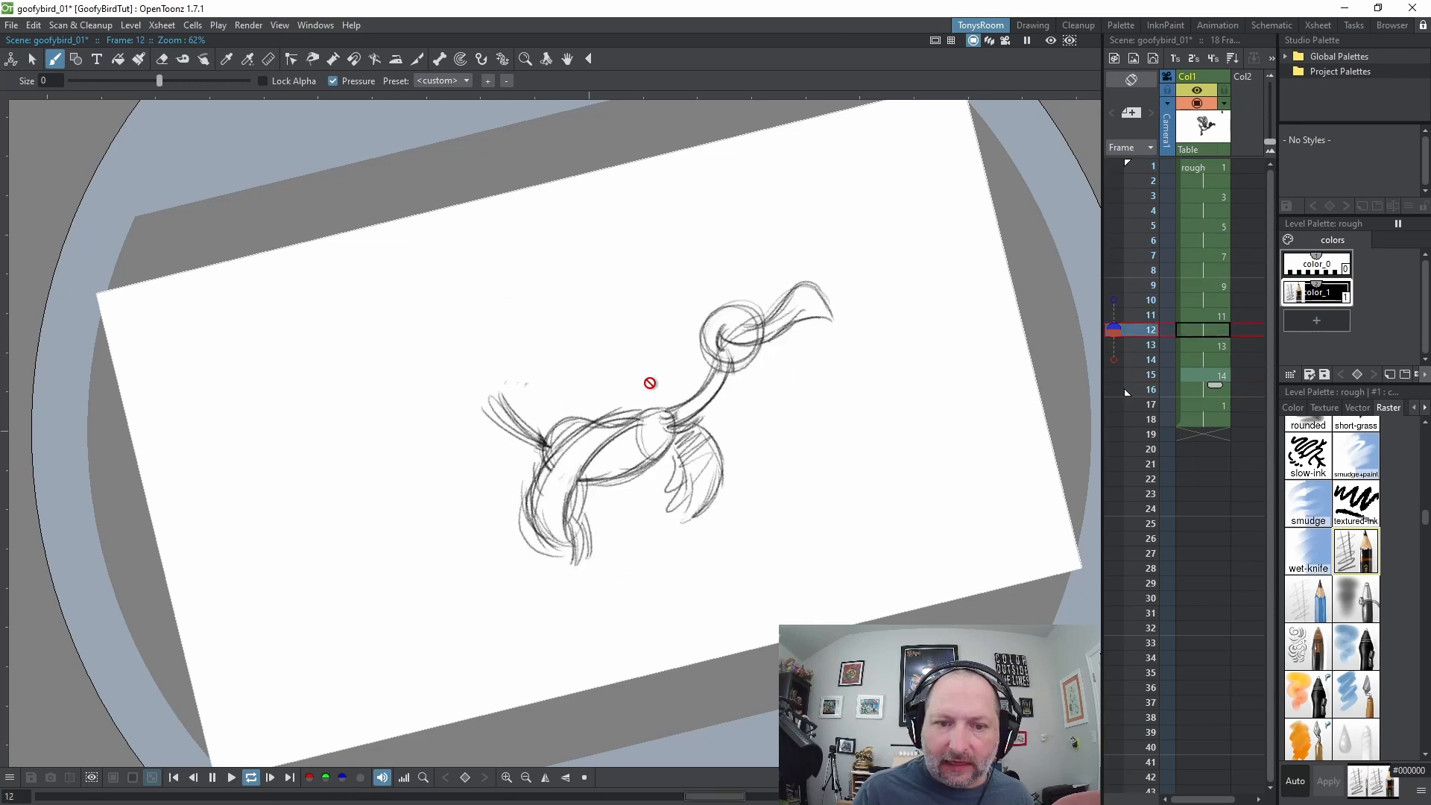
{"action": "key", "text": "l"}
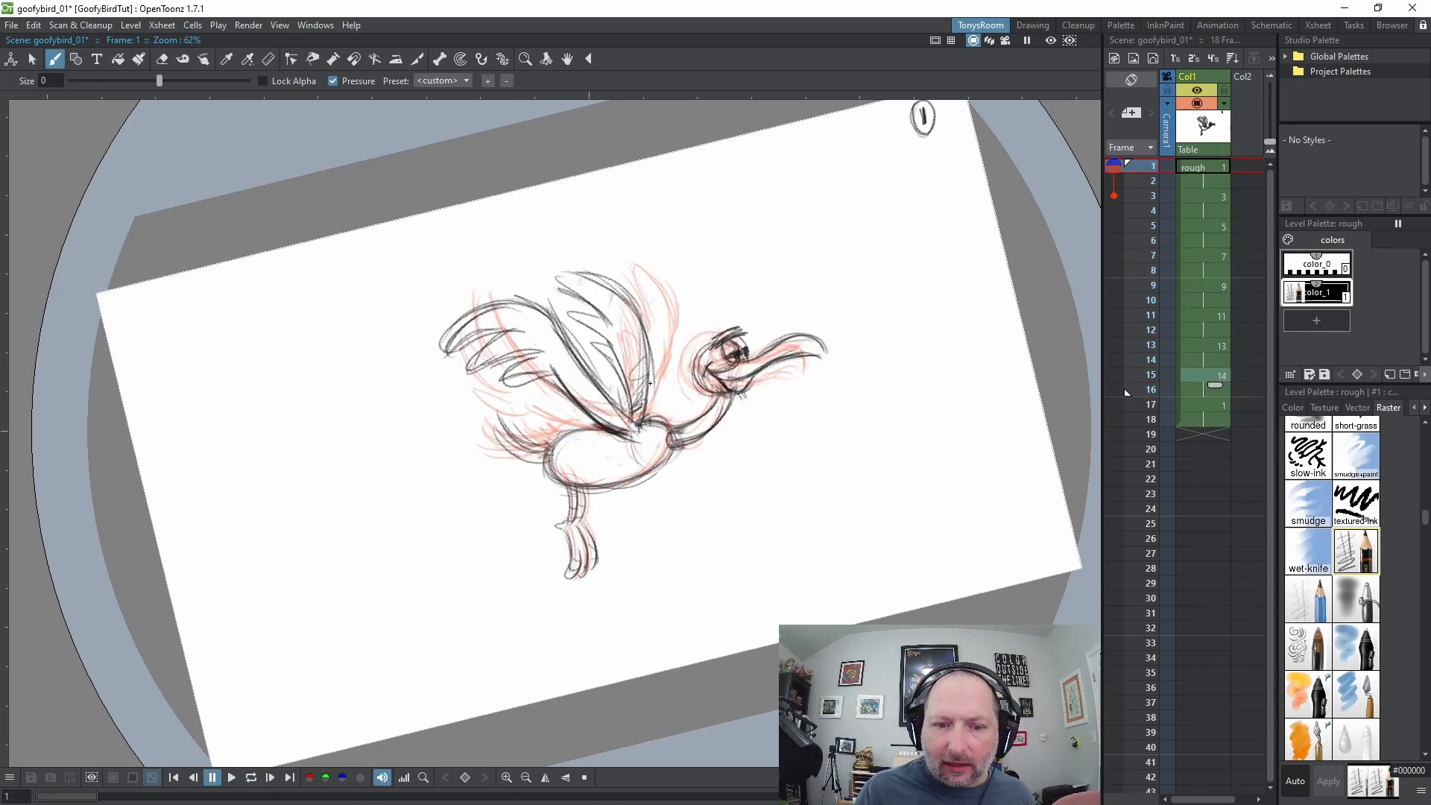
Erase the front wing on frame 13 and redraw it as a longer arc sweeping forward toward the head
{"action": "left_click", "coordinate": [1214, 344]}
{"action": "key", "text": "comma"}
{"action": "key", "text": "period"}
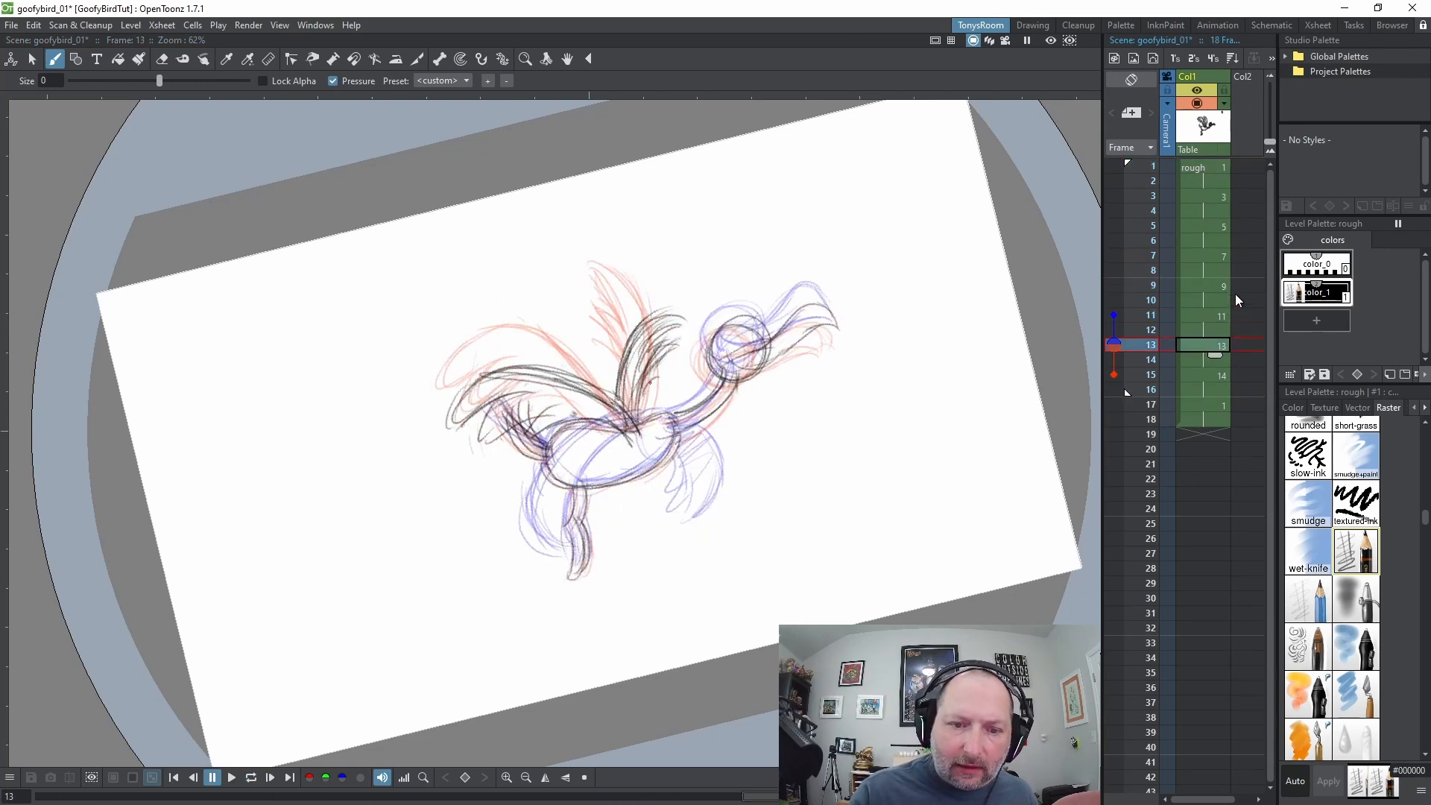
{"action": "key", "text": "a"}
{"action": "mouse_move", "coordinate": [645, 325]}
{"action": "left_mouse_down"}
{"action": "mouse_move", "coordinate": [622, 374]}
{"action": "mouse_move", "coordinate": [636, 365]}
{"action": "mouse_move", "coordinate": [633, 379]}
{"action": "mouse_move", "coordinate": [647, 331]}
{"action": "mouse_move", "coordinate": [670, 316]}
{"action": "mouse_move", "coordinate": [657, 380]}
{"action": "mouse_move", "coordinate": [675, 325]}
{"action": "mouse_move", "coordinate": [639, 409]}
{"action": "left_mouse_up"}
{"action": "key", "text": "b"}
{"action": "left_click_drag", "start_coordinate": [696, 322], "coordinate": [640, 419]}
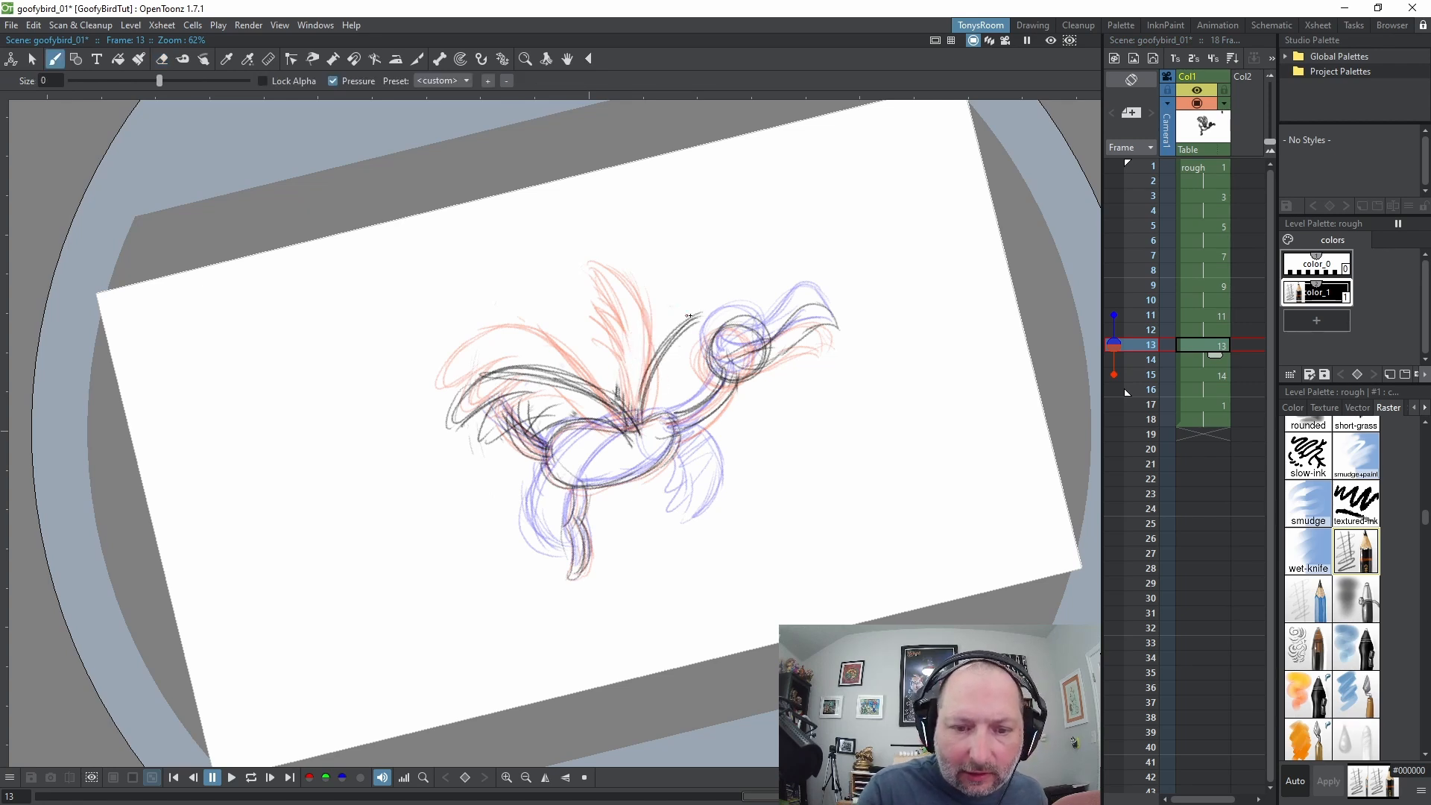
{"action": "mouse_move", "coordinate": [693, 310]}
{"action": "left_mouse_down"}
{"action": "mouse_move", "coordinate": [621, 383]}
{"action": "mouse_move", "coordinate": [625, 364]}
{"action": "mouse_move", "coordinate": [627, 410]}
{"action": "mouse_move", "coordinate": [640, 340]}
{"action": "left_mouse_up"}
{"action": "mouse_move", "coordinate": [617, 402]}
{"action": "left_mouse_down"}
{"action": "mouse_move", "coordinate": [661, 316]}
{"action": "mouse_move", "coordinate": [703, 314]}
{"action": "left_mouse_up"}
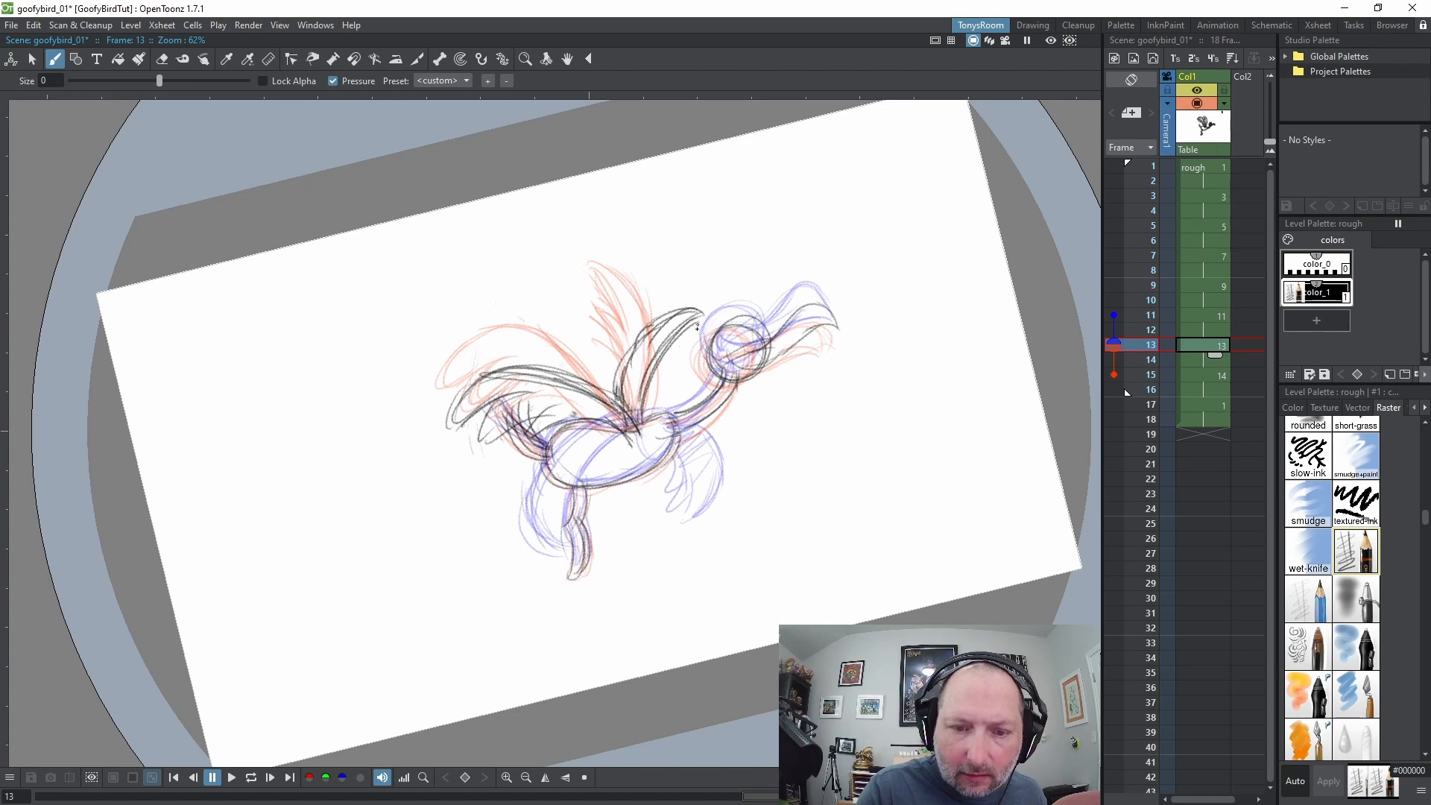
Renumber the column's drawings to match their frames, then add the eye and brow details to the head on frame 15
{"action": "left_click", "coordinate": [1220, 167]}
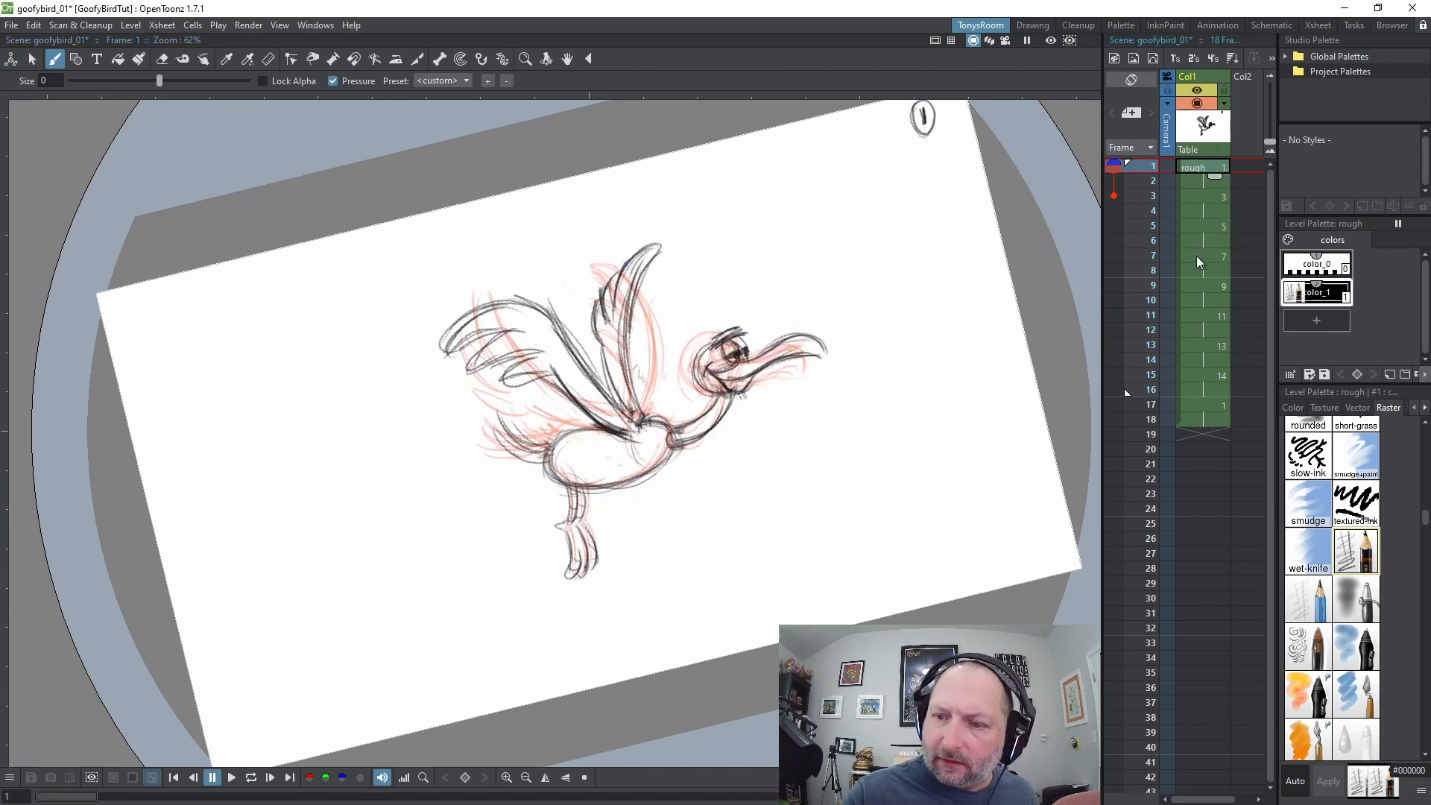
{"action": "left_click", "coordinate": [1179, 282]}
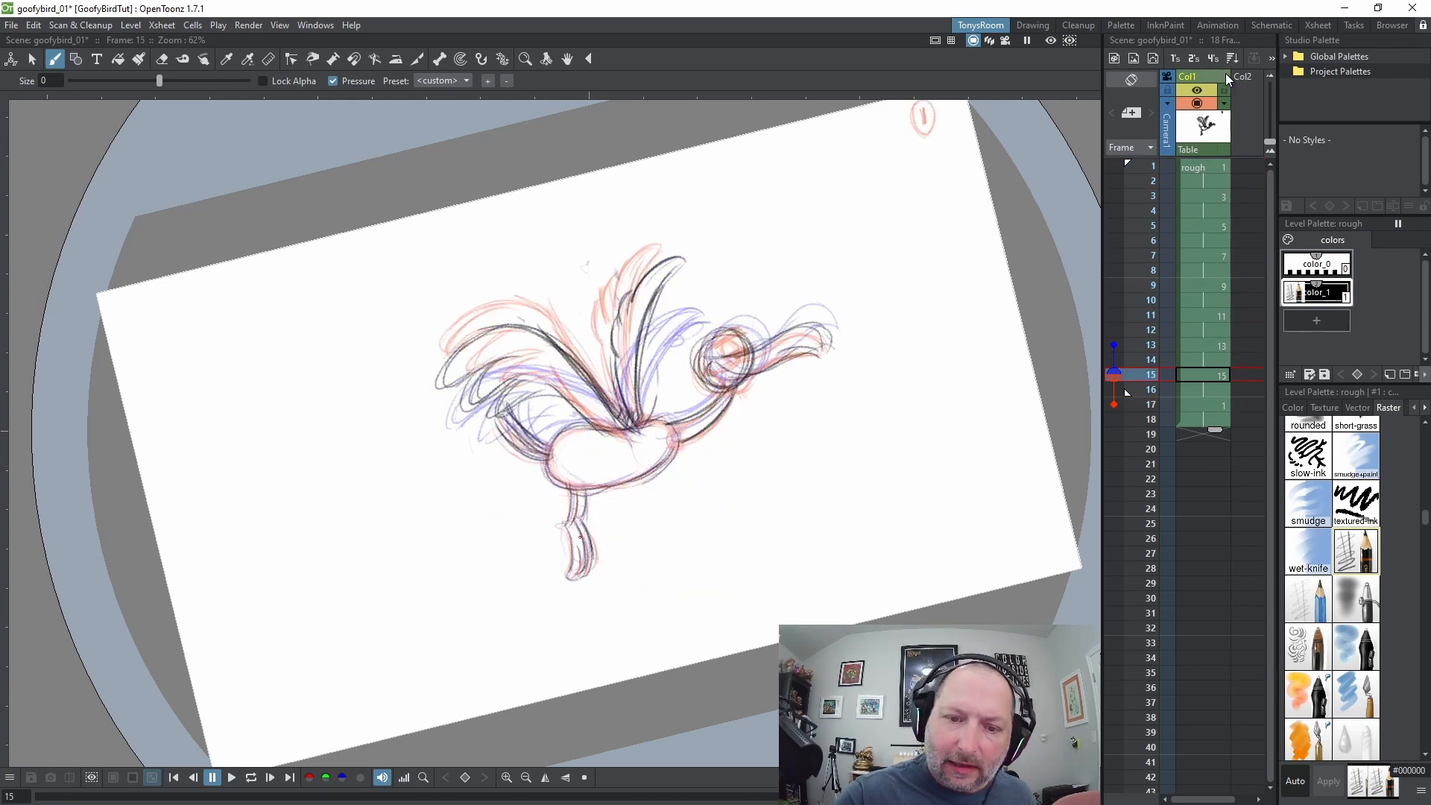
{"action": "mouse_move", "coordinate": [725, 336]}
{"action": "left_mouse_down"}
{"action": "mouse_move", "coordinate": [751, 344]}
{"action": "mouse_move", "coordinate": [720, 361]}
{"action": "left_mouse_up"}
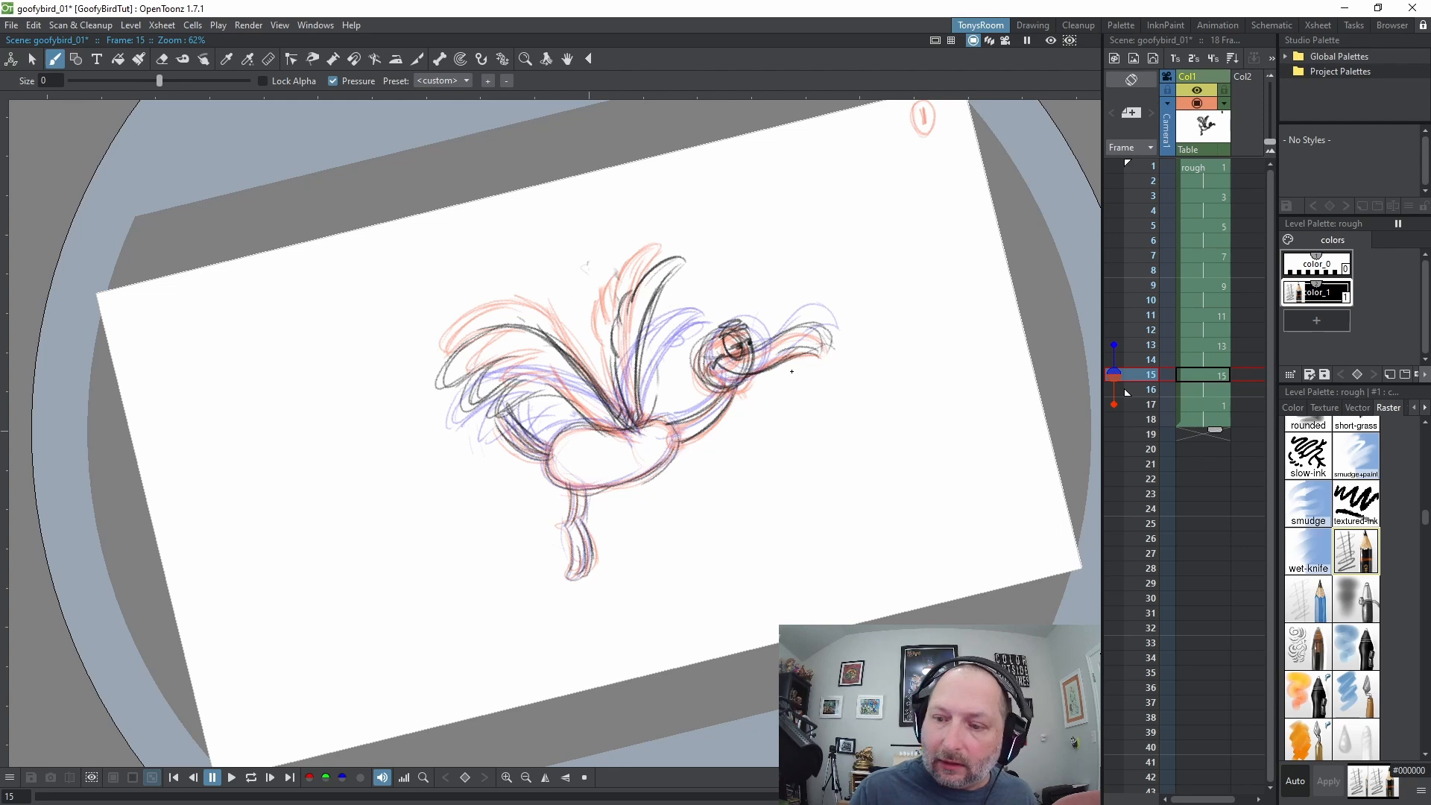
{"action": "key", "text": "comma"}
{"action": "key", "text": "period"}
Extend the hold of the frame 15 drawing by two frames and create a new blank drawing on frame 17
{"action": "key", "text": "apostrophe"}
{"action": "key", "text": "apostrophe"}
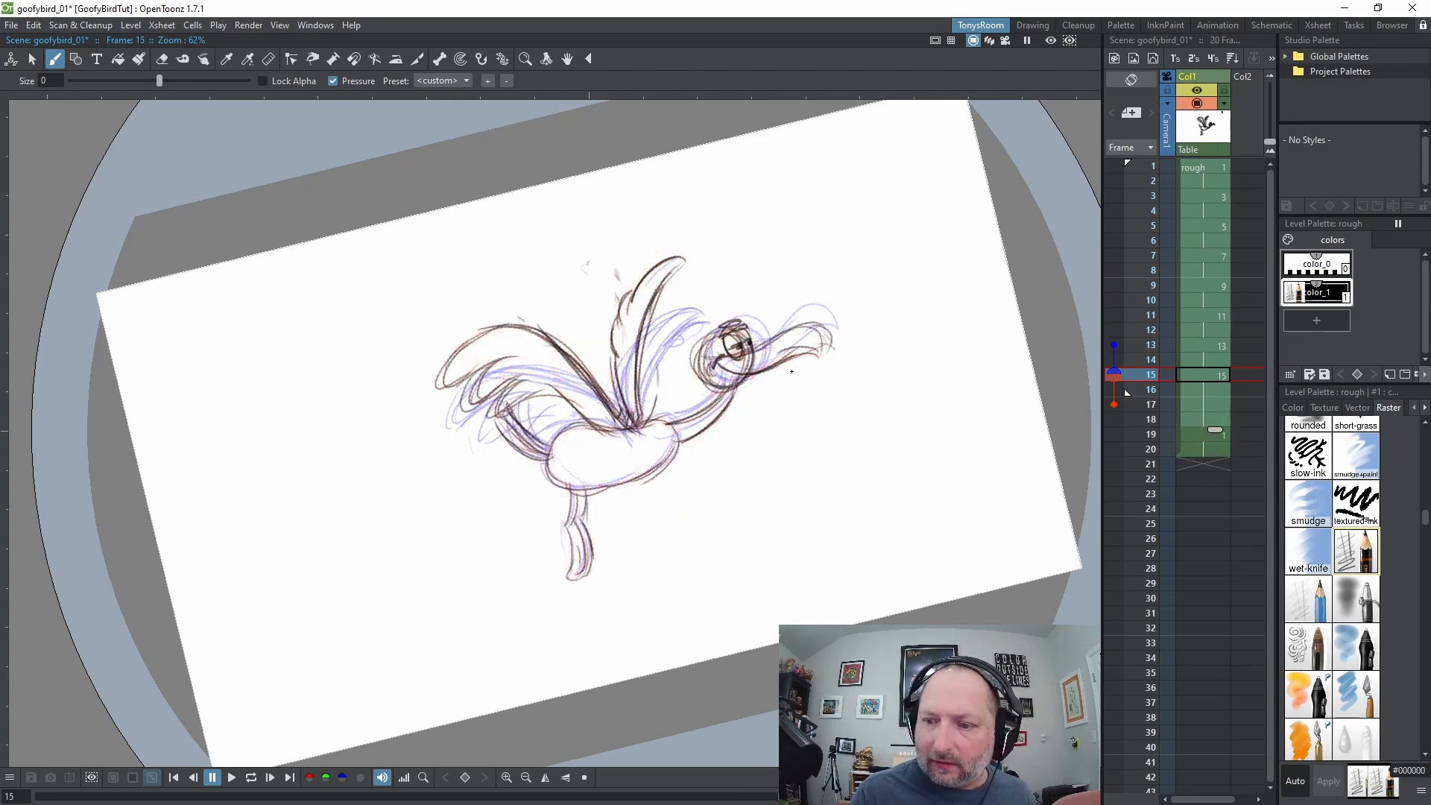
{"action": "key", "text": "Down"}
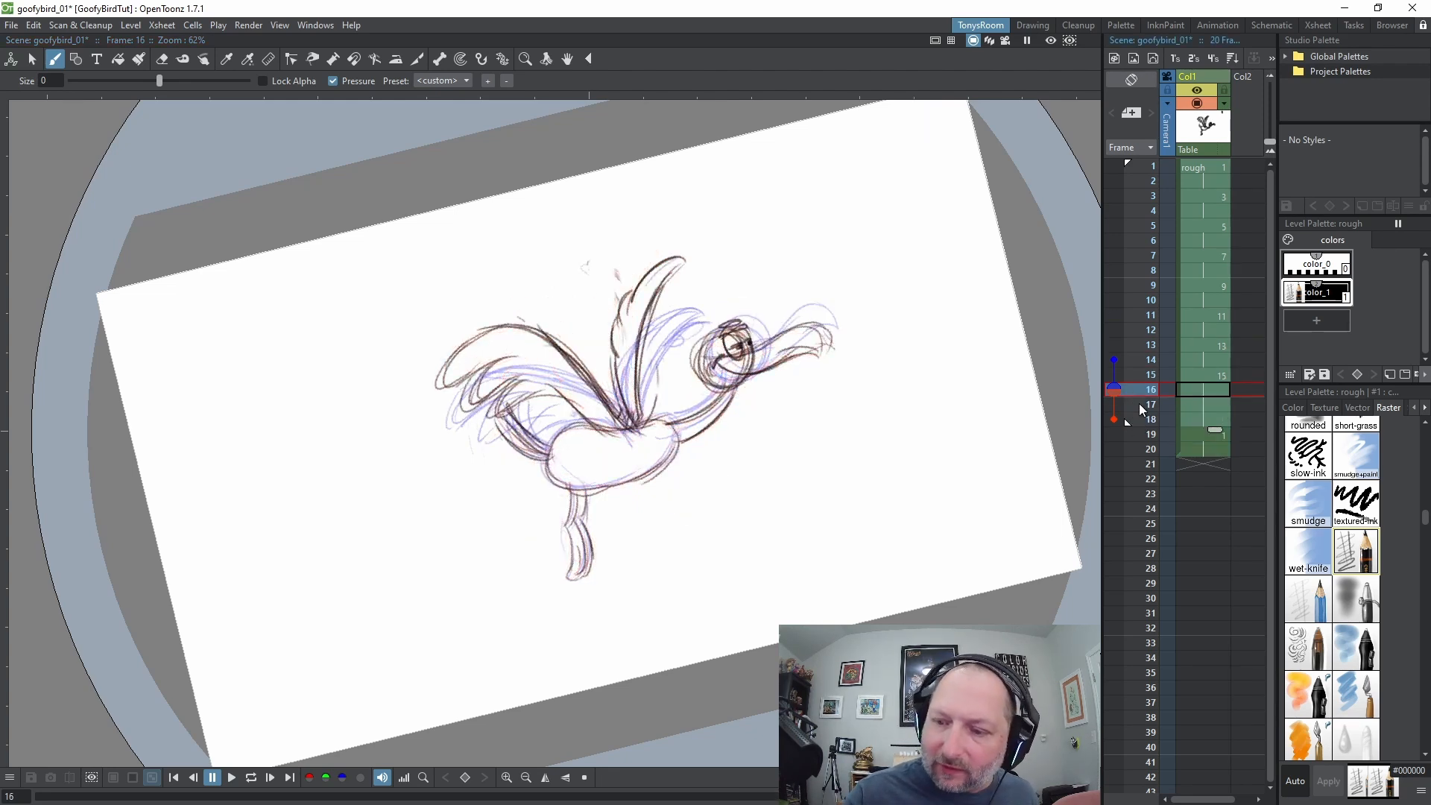
{"action": "left_click", "coordinate": [1141, 406]}
{"action": "key", "text": "alt+d"}
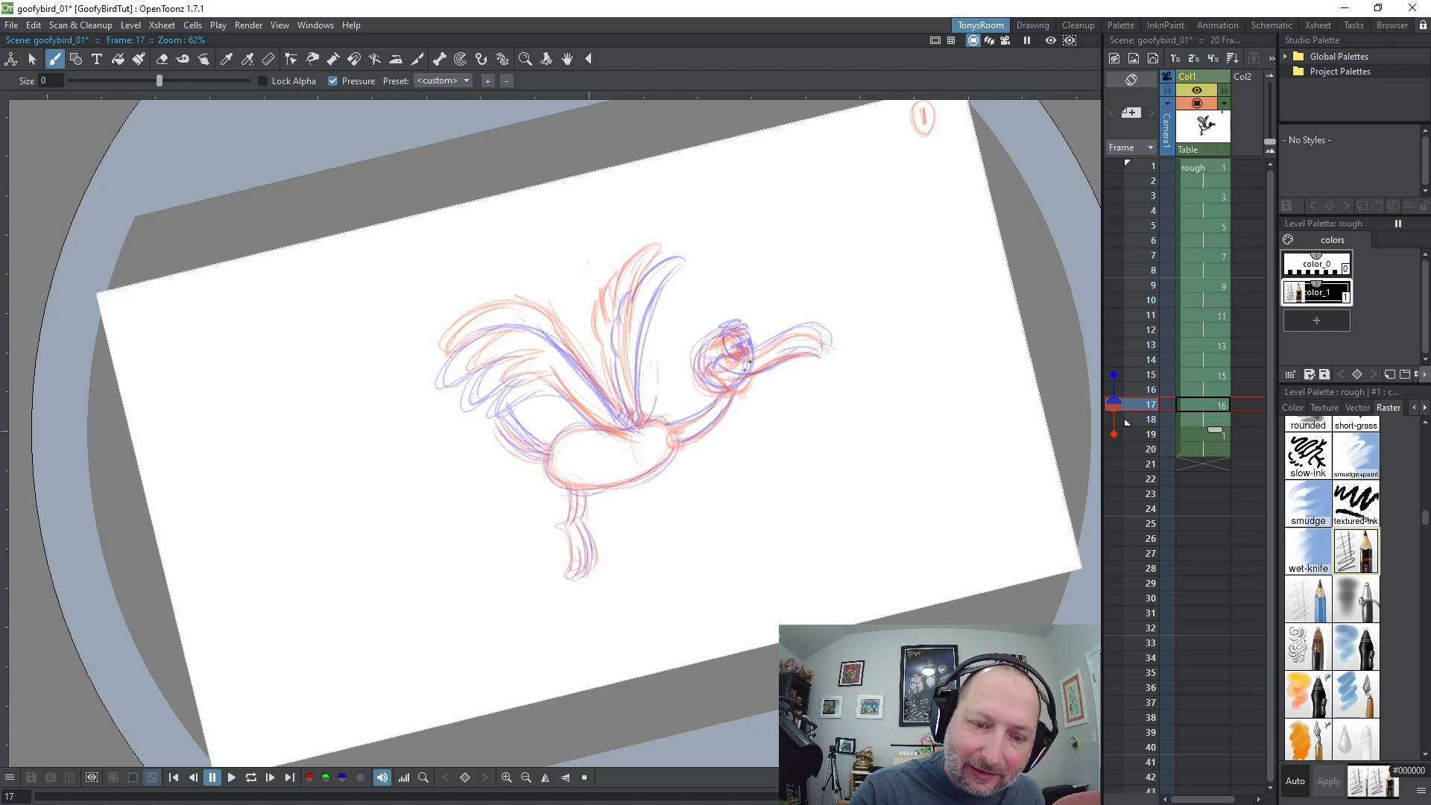
Rough in the bird's head, beak, neck, body and legs on frame 17 between the onion-skinned neighbours
{"action": "mouse_move", "coordinate": [749, 363]}
{"action": "left_mouse_down"}
{"action": "mouse_move", "coordinate": [700, 376]}
{"action": "mouse_move", "coordinate": [745, 339]}
{"action": "mouse_move", "coordinate": [714, 391]}
{"action": "left_mouse_up"}
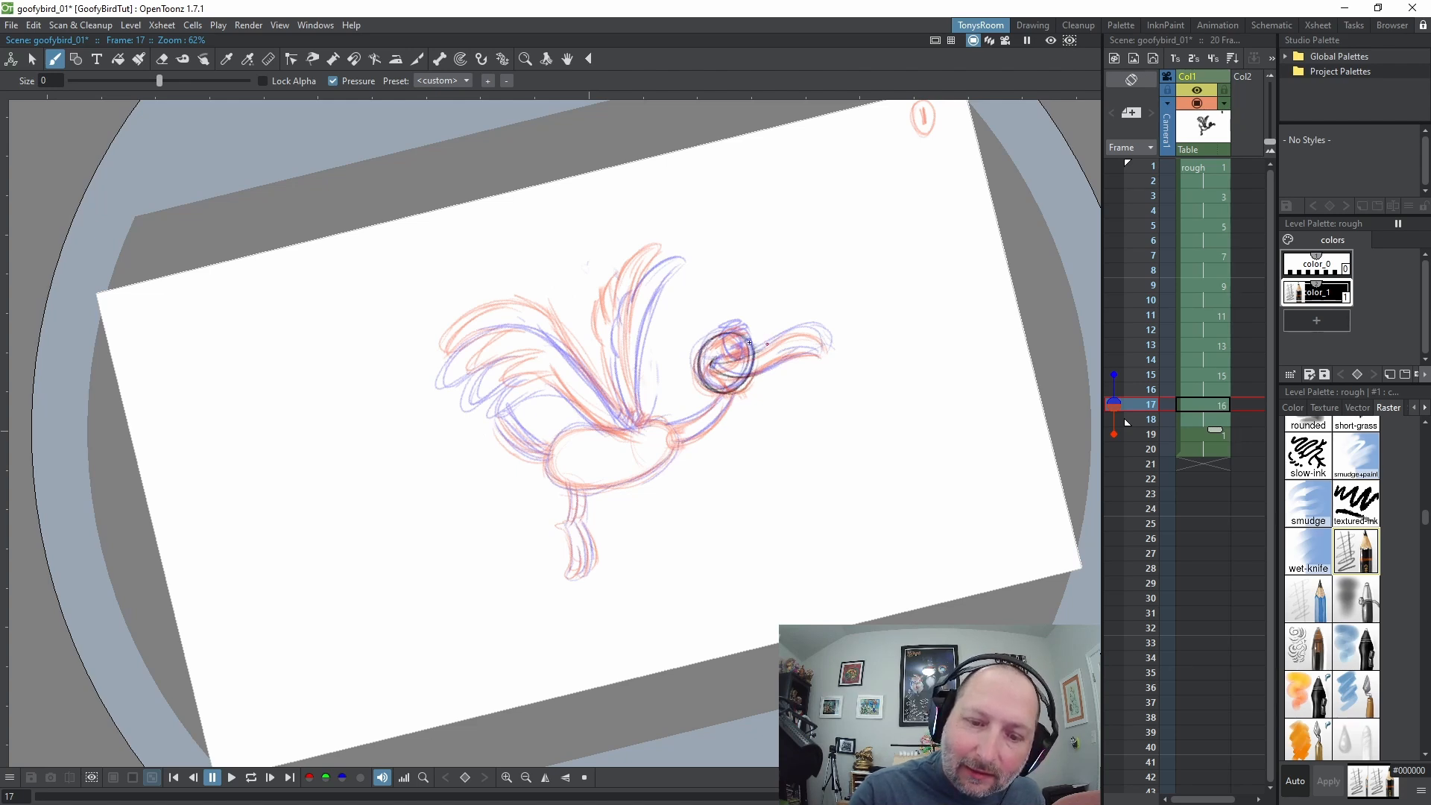
{"action": "mouse_move", "coordinate": [752, 350]}
{"action": "left_mouse_down"}
{"action": "mouse_move", "coordinate": [797, 330]}
{"action": "mouse_move", "coordinate": [744, 389]}
{"action": "mouse_move", "coordinate": [728, 378]}
{"action": "left_mouse_up"}
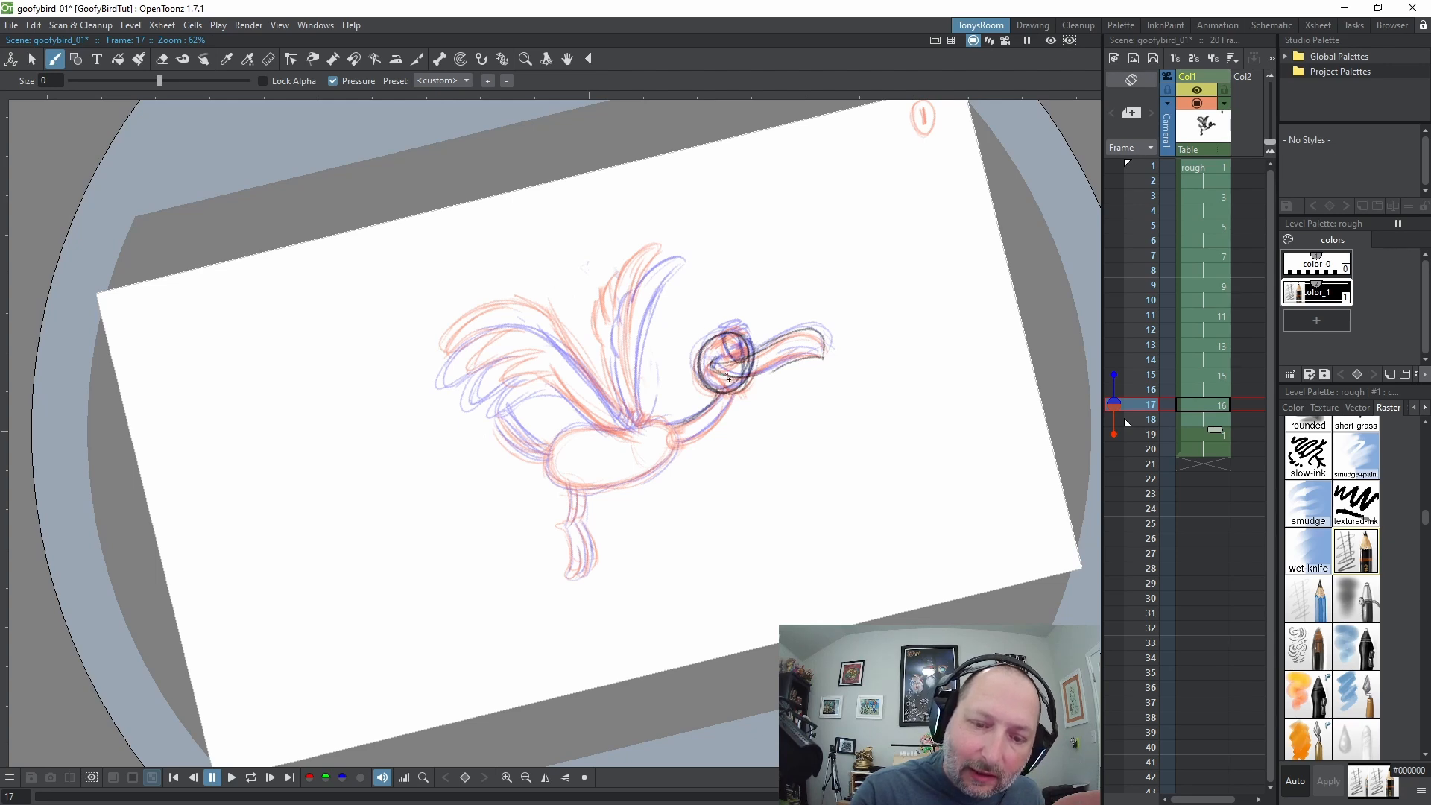
{"action": "mouse_move", "coordinate": [644, 422]}
{"action": "left_mouse_down"}
{"action": "mouse_move", "coordinate": [560, 432]}
{"action": "mouse_move", "coordinate": [596, 493]}
{"action": "mouse_move", "coordinate": [663, 464]}
{"action": "mouse_move", "coordinate": [676, 437]}
{"action": "left_mouse_up"}
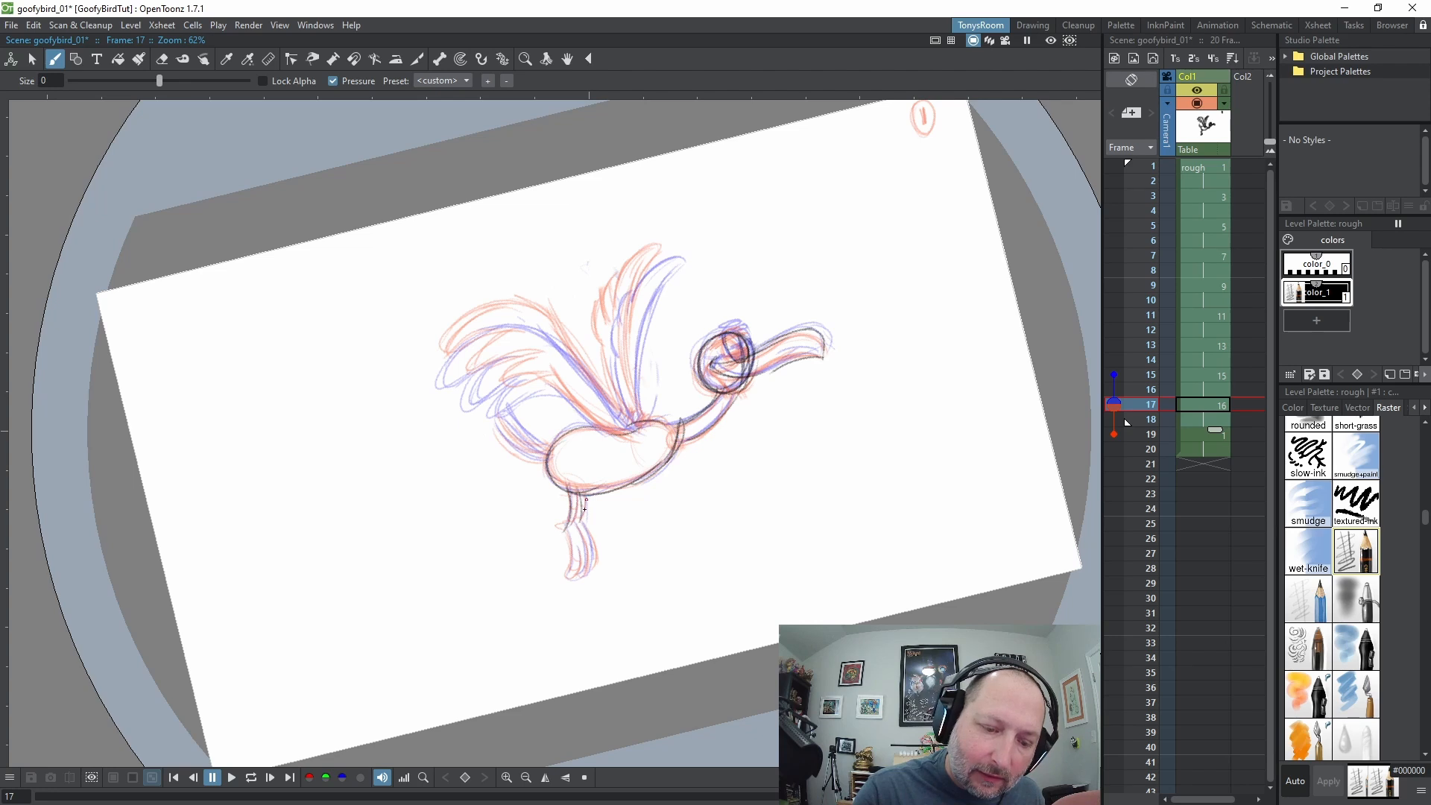
{"action": "left_click_drag", "start_coordinate": [584, 510], "coordinate": [578, 527]}
{"action": "mouse_move", "coordinate": [567, 528]}
{"action": "left_mouse_down"}
{"action": "mouse_move", "coordinate": [565, 576]}
{"action": "mouse_move", "coordinate": [586, 532]}
{"action": "mouse_move", "coordinate": [583, 570]}
{"action": "left_mouse_up"}
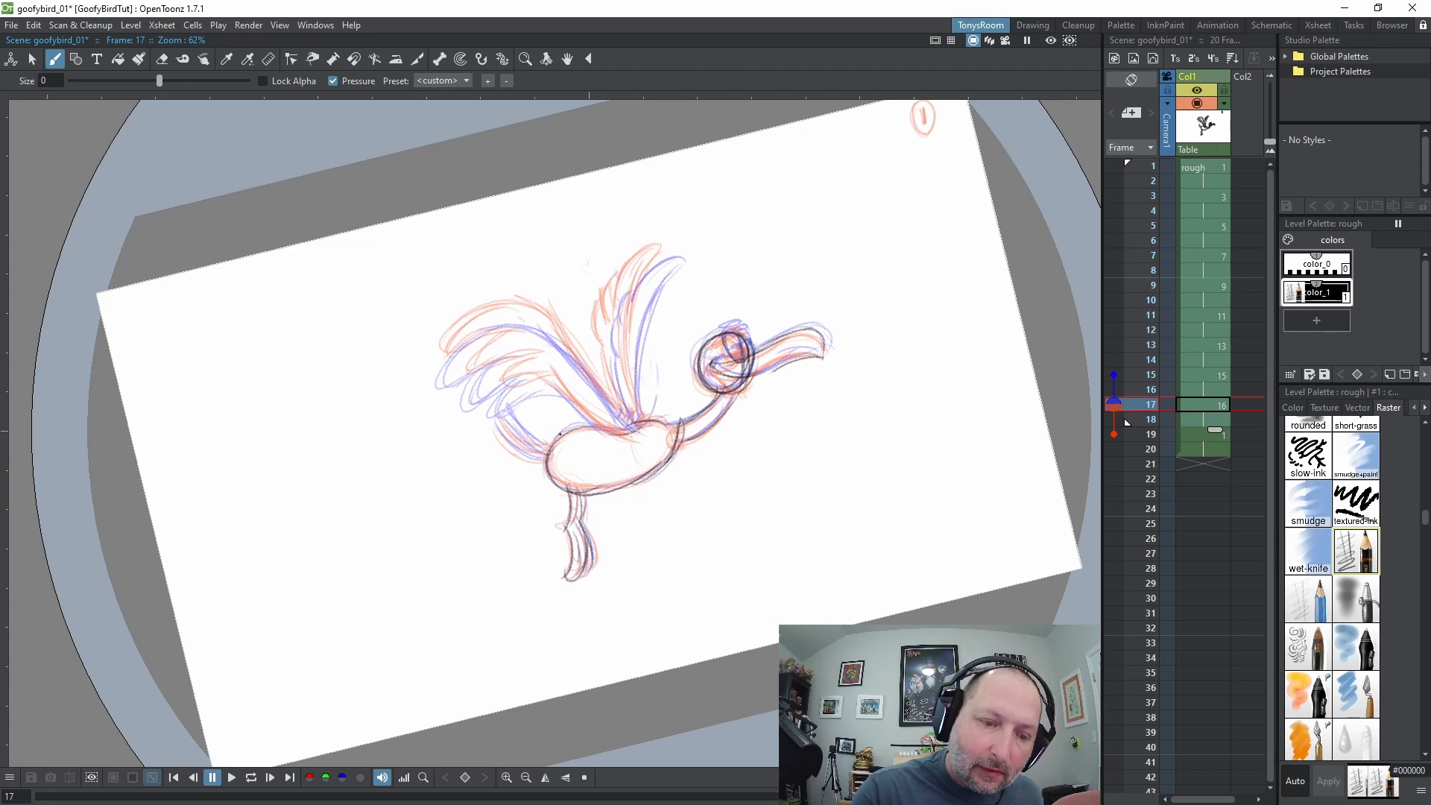
Draw the curved tail feathers behind the body on frame 17, comparing them with the preceding drawing
{"action": "key", "text": "Up"}
{"action": "key", "text": "Down"}
{"action": "mouse_move", "coordinate": [507, 411]}
{"action": "left_mouse_down"}
{"action": "mouse_move", "coordinate": [550, 449]}
{"action": "mouse_move", "coordinate": [535, 456]}
{"action": "left_mouse_up"}
{"action": "key", "text": "comma"}
{"action": "key", "text": "period"}
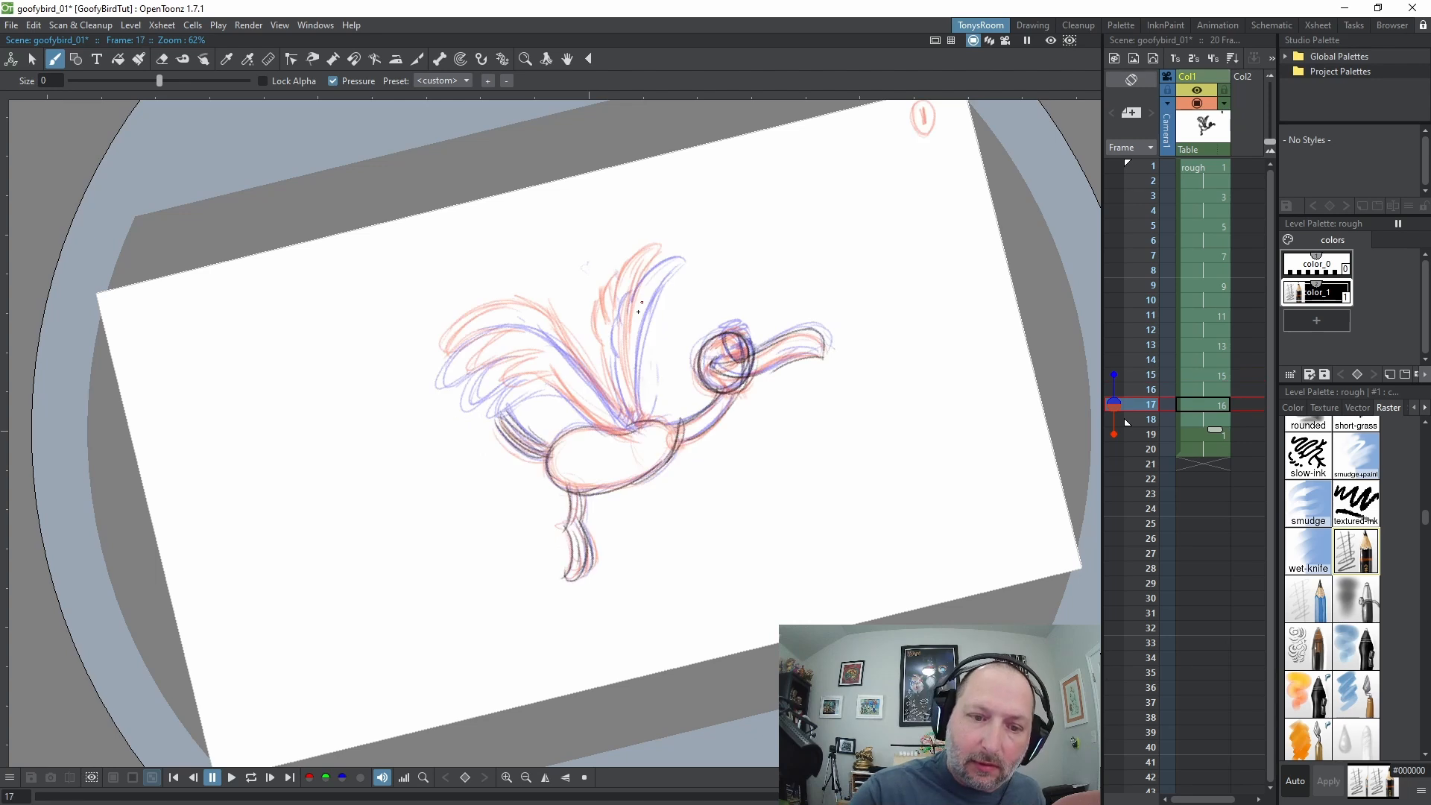
Draw the raised front wing on frame 17 between the neighbouring positions, with a curved leading edge and feather strokes
{"action": "mouse_move", "coordinate": [641, 418]}
{"action": "left_mouse_down"}
{"action": "mouse_move", "coordinate": [632, 342]}
{"action": "mouse_move", "coordinate": [661, 264]}
{"action": "left_mouse_up"}
{"action": "left_click_drag", "start_coordinate": [641, 423], "coordinate": [668, 256]}
{"action": "left_click_drag", "start_coordinate": [639, 308], "coordinate": [672, 253]}
{"action": "left_click_drag", "start_coordinate": [671, 249], "coordinate": [607, 325]}
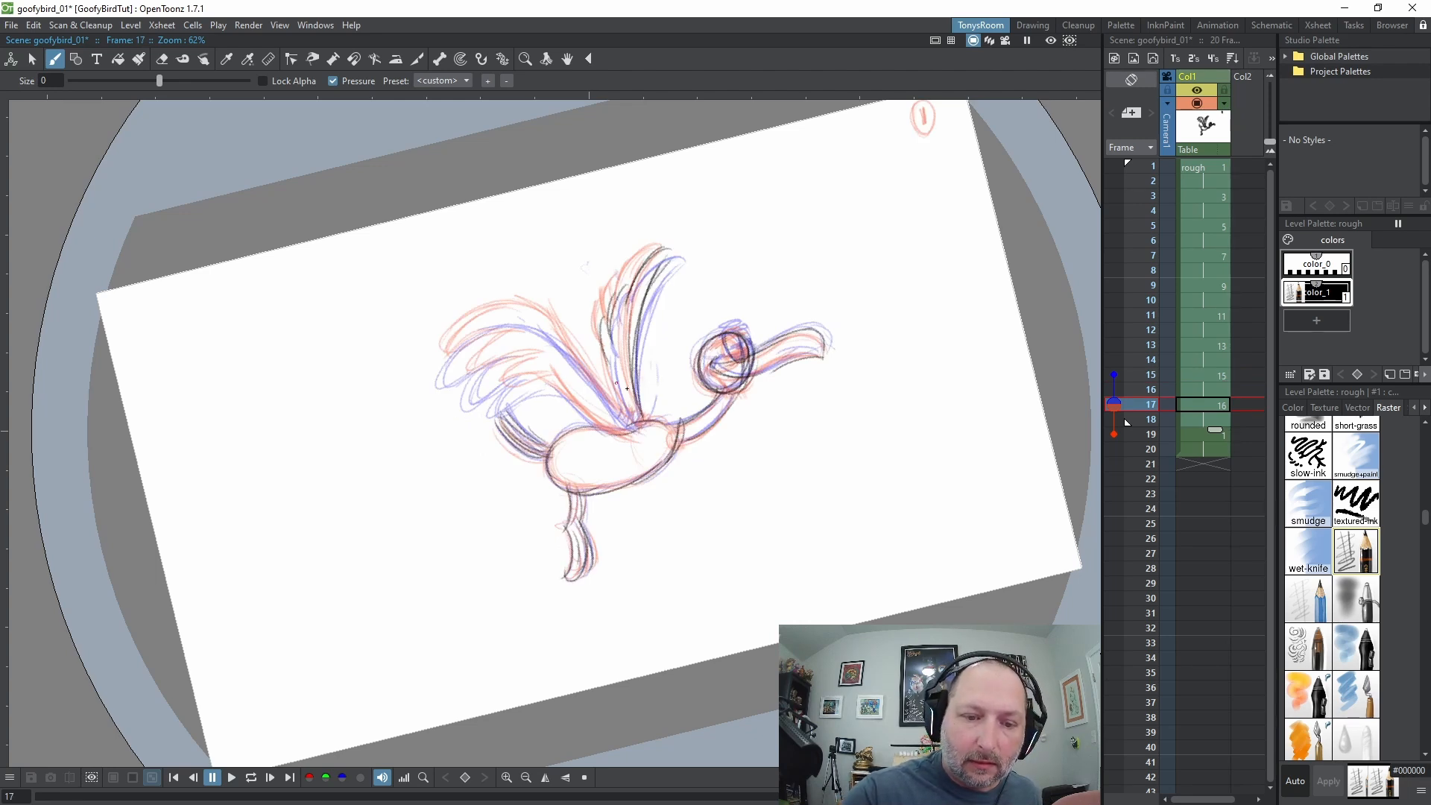
Draw the backswept rear wing with layered feather tips on frame 17 and add a contour line across the chest
{"action": "mouse_move", "coordinate": [628, 409]}
{"action": "left_mouse_down"}
{"action": "mouse_move", "coordinate": [600, 340]}
{"action": "mouse_move", "coordinate": [538, 318]}
{"action": "left_mouse_up"}
{"action": "mouse_move", "coordinate": [519, 318]}
{"action": "left_mouse_down"}
{"action": "mouse_move", "coordinate": [597, 412]}
{"action": "mouse_move", "coordinate": [605, 398]}
{"action": "mouse_move", "coordinate": [625, 425]}
{"action": "left_mouse_up"}
{"action": "mouse_move", "coordinate": [623, 416]}
{"action": "left_mouse_down"}
{"action": "mouse_move", "coordinate": [491, 306]}
{"action": "mouse_move", "coordinate": [538, 332]}
{"action": "mouse_move", "coordinate": [489, 307]}
{"action": "mouse_move", "coordinate": [440, 347]}
{"action": "mouse_move", "coordinate": [503, 334]}
{"action": "mouse_move", "coordinate": [464, 354]}
{"action": "mouse_move", "coordinate": [518, 352]}
{"action": "mouse_move", "coordinate": [490, 391]}
{"action": "mouse_move", "coordinate": [524, 385]}
{"action": "mouse_move", "coordinate": [561, 408]}
{"action": "mouse_move", "coordinate": [519, 386]}
{"action": "mouse_move", "coordinate": [510, 362]}
{"action": "mouse_move", "coordinate": [506, 379]}
{"action": "mouse_move", "coordinate": [511, 362]}
{"action": "mouse_move", "coordinate": [509, 378]}
{"action": "mouse_move", "coordinate": [546, 380]}
{"action": "mouse_move", "coordinate": [501, 395]}
{"action": "left_mouse_up"}
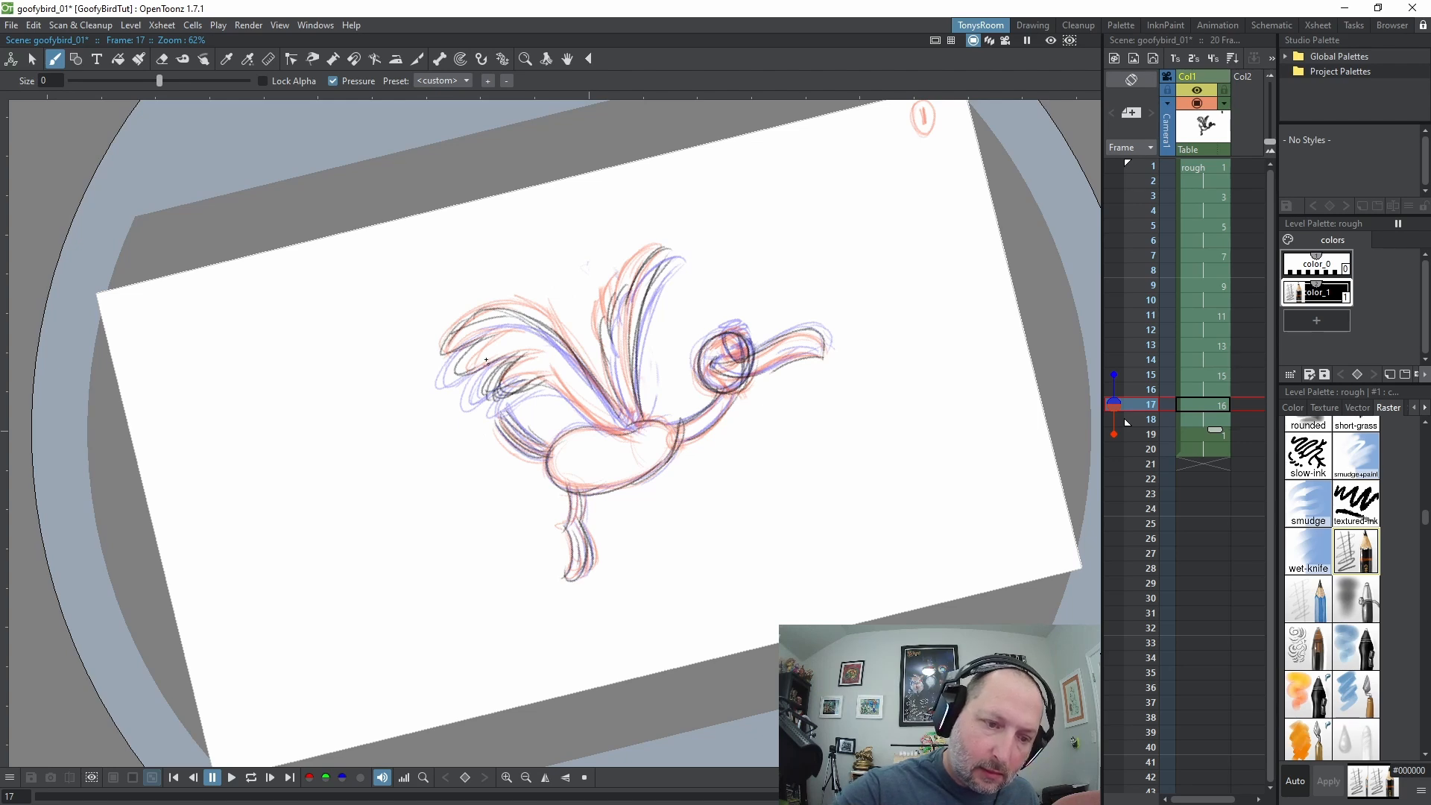
{"action": "mouse_move", "coordinate": [477, 348]}
{"action": "left_mouse_down"}
{"action": "mouse_move", "coordinate": [460, 382]}
{"action": "mouse_move", "coordinate": [490, 370]}
{"action": "mouse_move", "coordinate": [456, 391]}
{"action": "mouse_move", "coordinate": [453, 354]}
{"action": "left_mouse_up"}
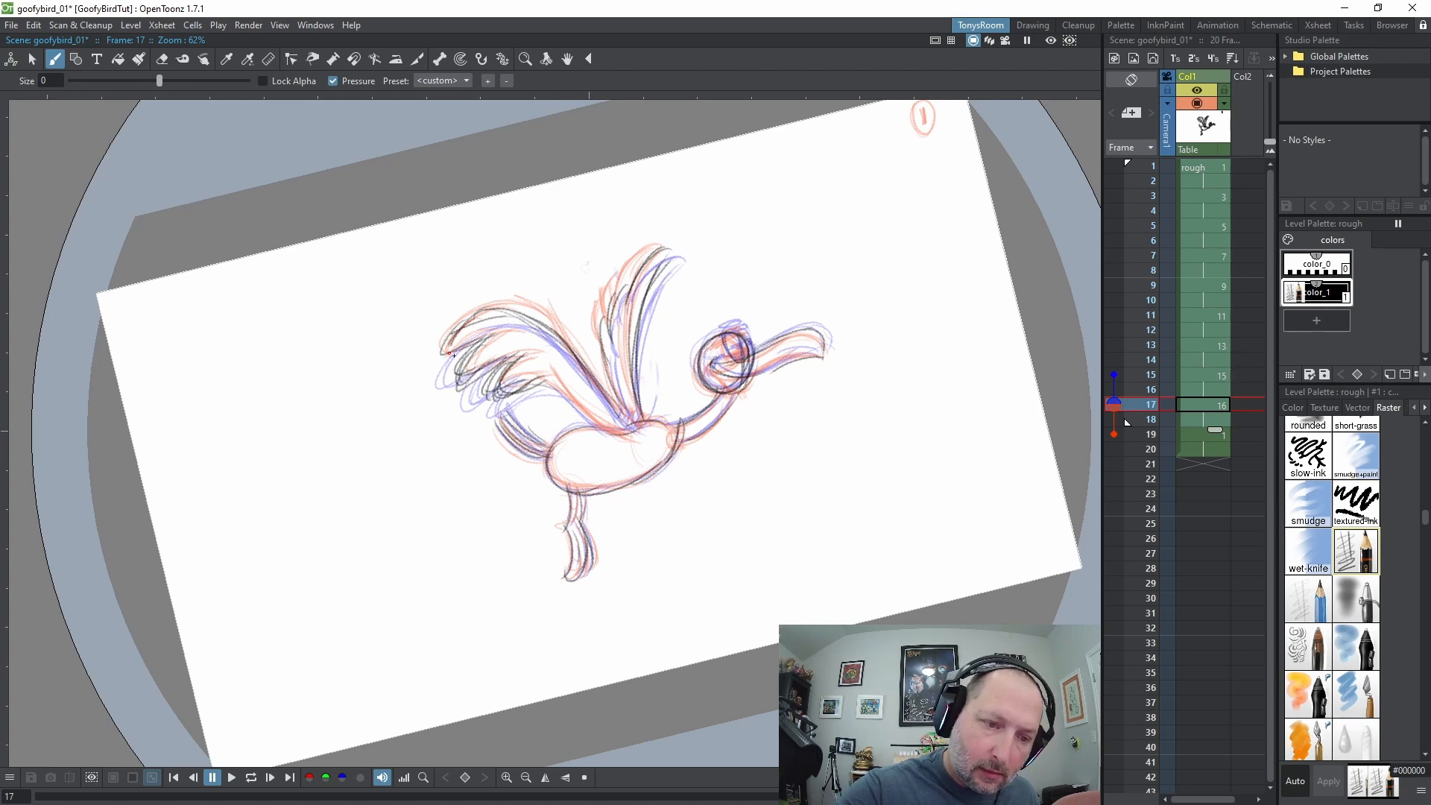
{"action": "left_click_drag", "start_coordinate": [576, 406], "coordinate": [604, 415]}
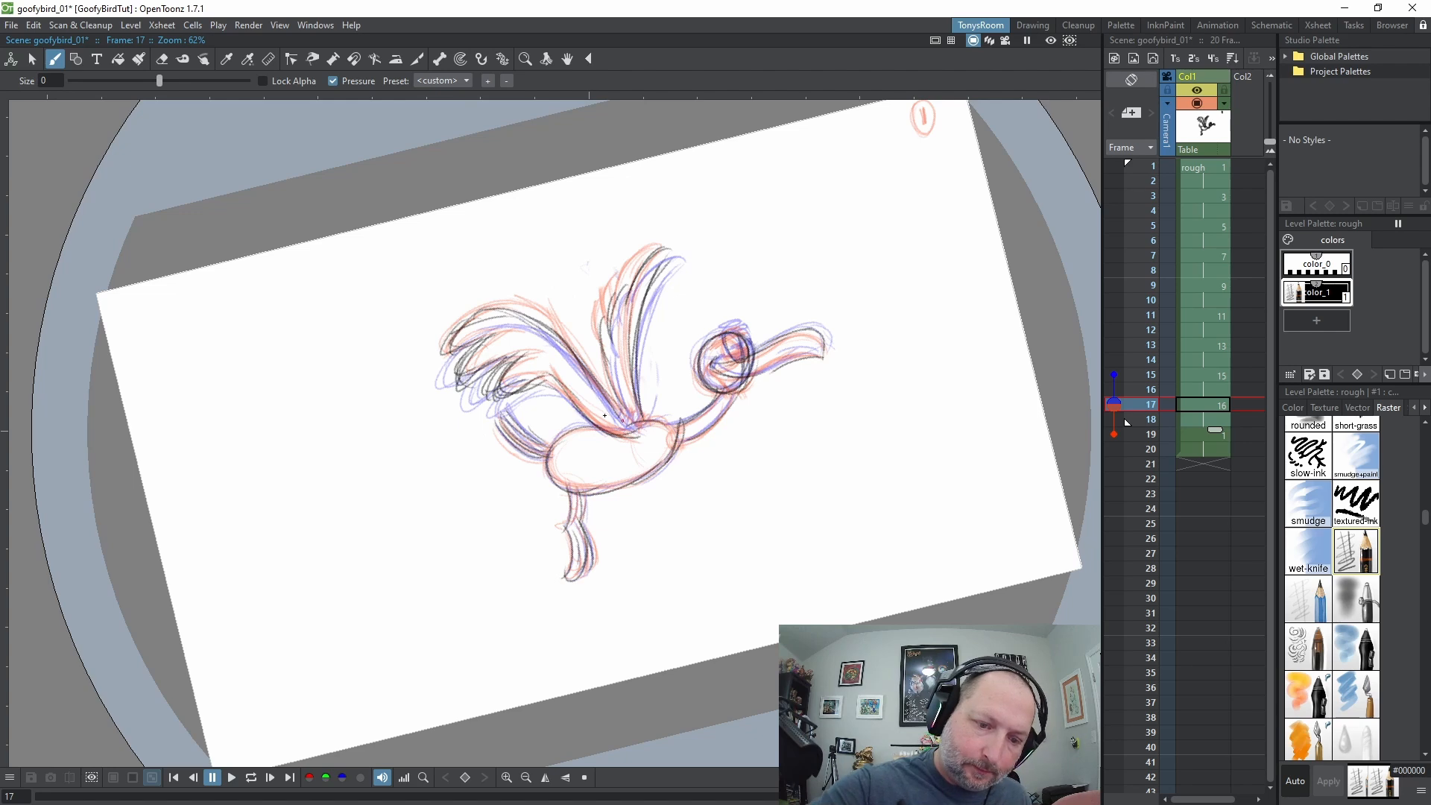
{"action": "mouse_move", "coordinate": [589, 367]}
{"action": "left_mouse_down"}
{"action": "mouse_move", "coordinate": [637, 435]}
{"action": "mouse_move", "coordinate": [642, 479]}
{"action": "left_mouse_up"}
{"action": "left_click_drag", "start_coordinate": [627, 424], "coordinate": [625, 469]}
Play the flight loop and flip between frame 17 and its neighbours to check the new in-between
{"action": "key", "text": "period"}
{"action": "key", "text": "l"}
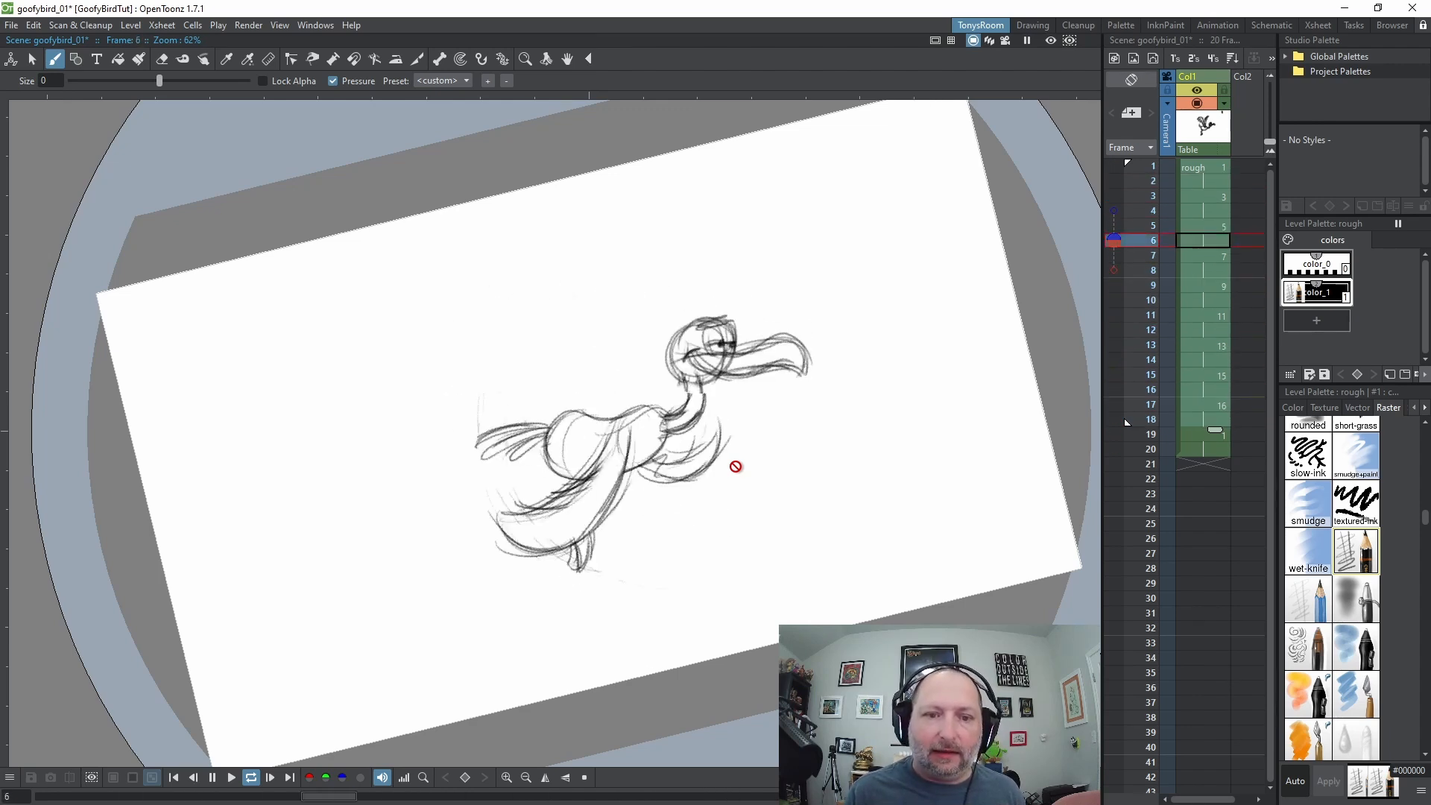
{"action": "key", "text": "l"}
{"action": "key", "text": "period"}
{"action": "key", "text": "comma"}
{"action": "key", "text": "period"}
{"action": "key", "text": "period"}
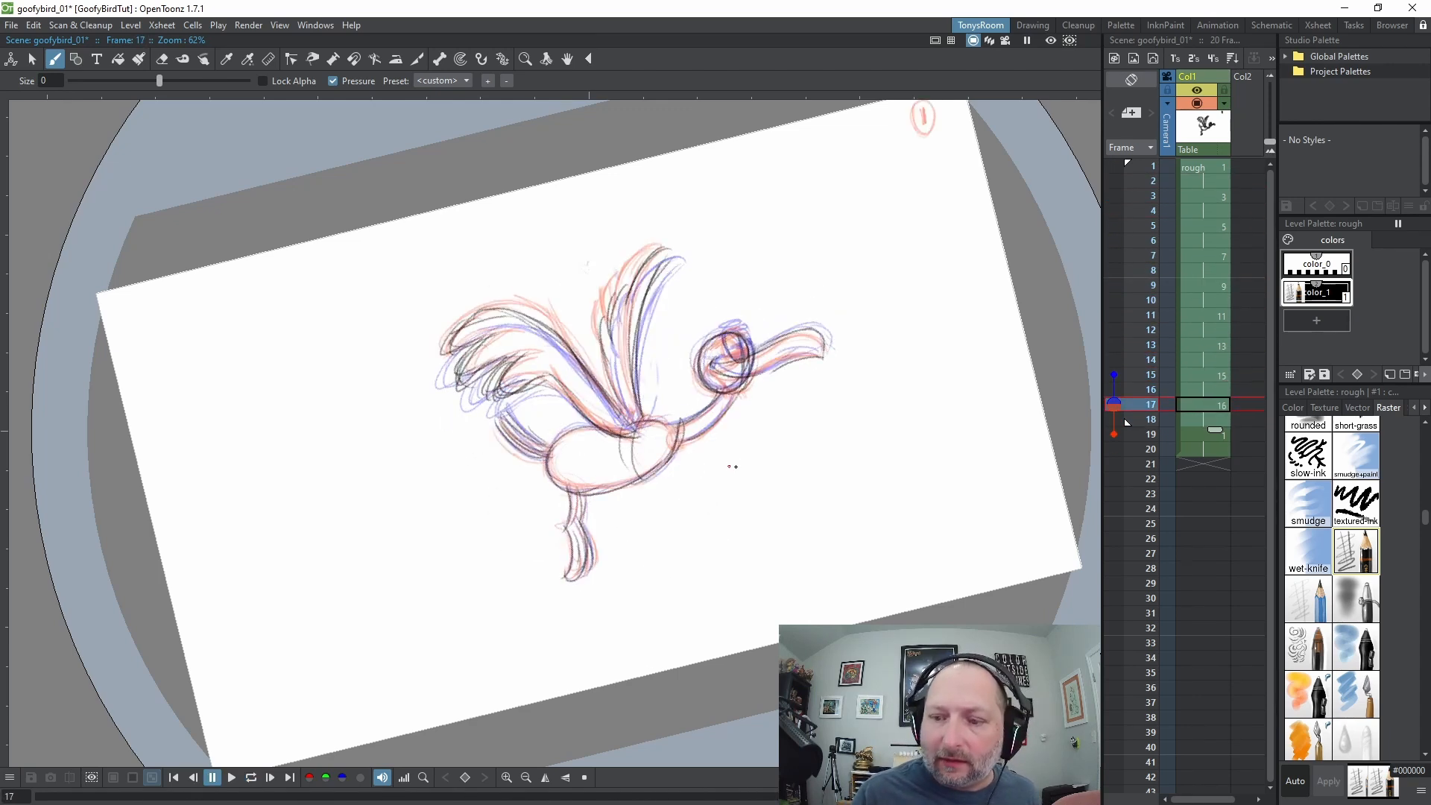
Clean up the leading edge of the front wing on frame 17 with the eraser
{"action": "key", "text": "a"}
{"action": "mouse_move", "coordinate": [663, 257]}
{"action": "left_mouse_down"}
{"action": "mouse_move", "coordinate": [635, 290]}
{"action": "mouse_move", "coordinate": [653, 299]}
{"action": "mouse_move", "coordinate": [632, 331]}
{"action": "mouse_move", "coordinate": [645, 261]}
{"action": "mouse_move", "coordinate": [635, 407]}
{"action": "mouse_move", "coordinate": [653, 246]}
{"action": "mouse_move", "coordinate": [645, 390]}
{"action": "mouse_move", "coordinate": [629, 257]}
{"action": "mouse_move", "coordinate": [624, 392]}
{"action": "mouse_move", "coordinate": [623, 219]}
{"action": "mouse_move", "coordinate": [652, 232]}
{"action": "mouse_move", "coordinate": [639, 397]}
{"action": "left_mouse_up"}
{"action": "key", "text": "b"}
Erase the front wing on frame 19 and redraw its upright tip and leading edge slightly farther back
{"action": "key", "text": "period"}
{"action": "key", "text": "period"}
{"action": "key", "text": "a"}
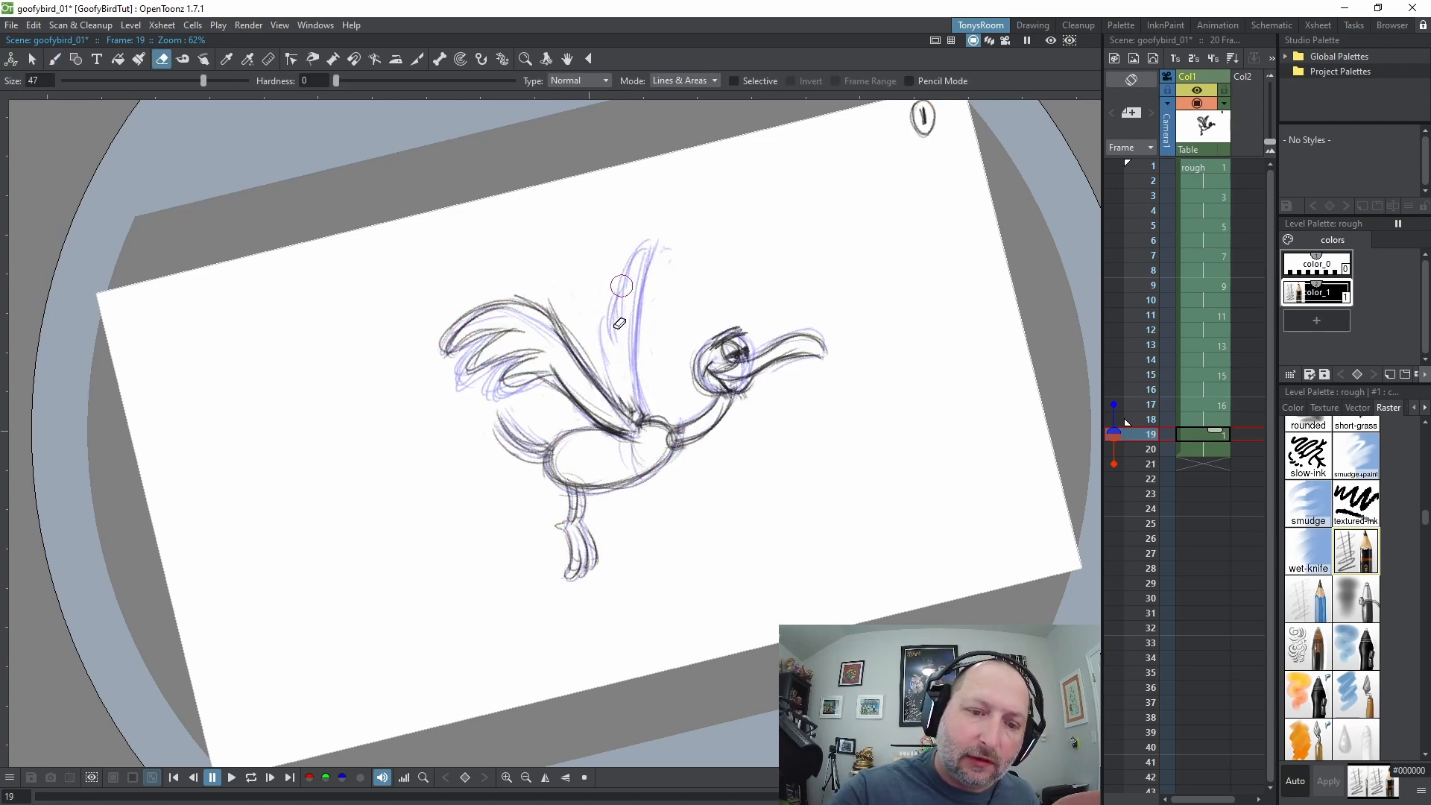
{"action": "key", "text": "b"}
{"action": "left_click_drag", "start_coordinate": [625, 261], "coordinate": [652, 398]}
{"action": "left_click_drag", "start_coordinate": [625, 266], "coordinate": [647, 412]}
{"action": "mouse_move", "coordinate": [626, 237]}
{"action": "left_mouse_down"}
{"action": "mouse_move", "coordinate": [615, 326]}
{"action": "mouse_move", "coordinate": [603, 313]}
{"action": "left_mouse_up"}
{"action": "left_click_drag", "start_coordinate": [628, 239], "coordinate": [608, 339]}
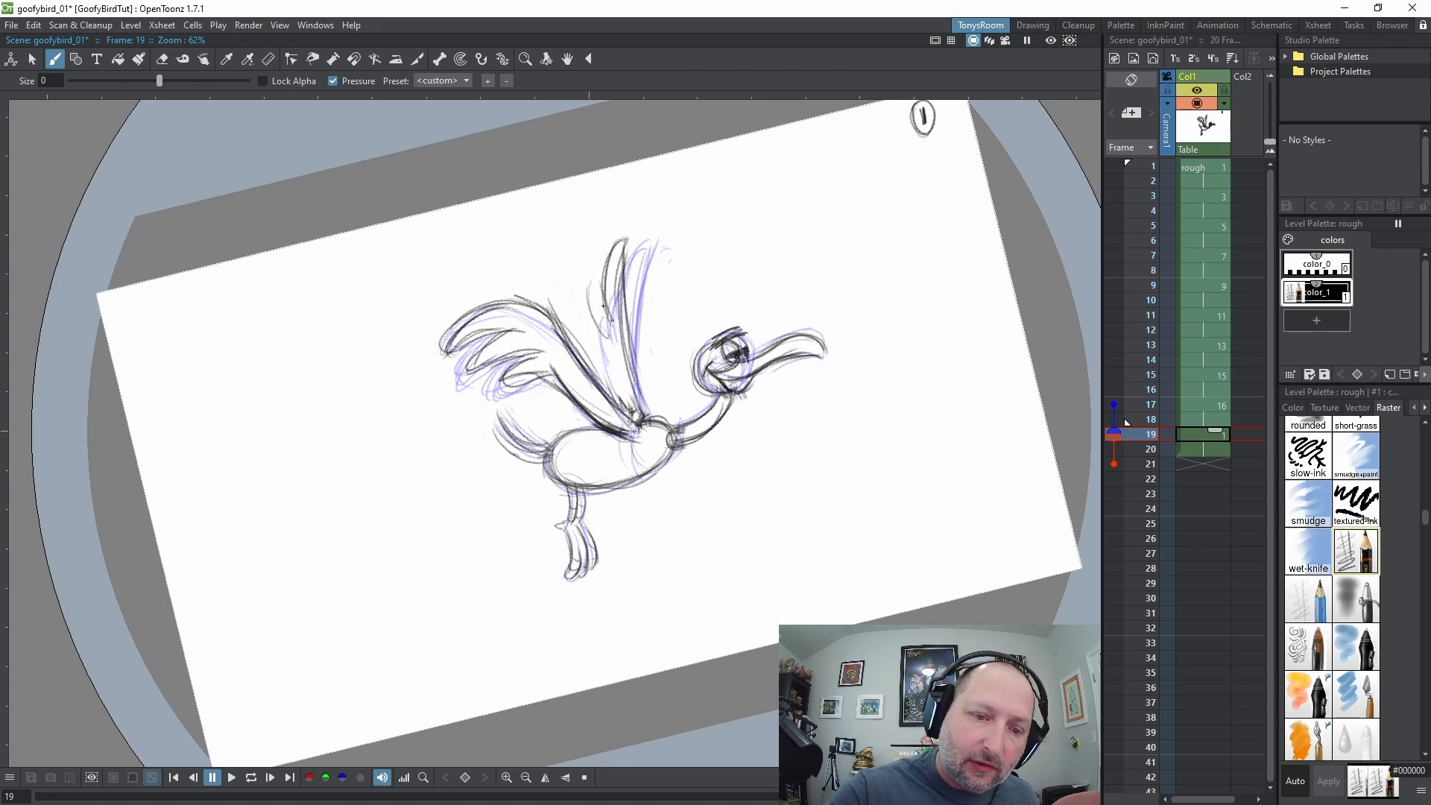
Add the trailing feathers and lower back edge of the front wing on frame 19, running down to the shoulder
{"action": "left_click_drag", "start_coordinate": [594, 285], "coordinate": [606, 358]}
{"action": "mouse_move", "coordinate": [588, 315]}
{"action": "left_mouse_down"}
{"action": "mouse_move", "coordinate": [593, 354]}
{"action": "mouse_move", "coordinate": [609, 359]}
{"action": "left_mouse_up"}
{"action": "left_click_drag", "start_coordinate": [608, 352], "coordinate": [645, 428]}
{"action": "left_click_drag", "start_coordinate": [606, 351], "coordinate": [630, 408]}
{"action": "left_click_drag", "start_coordinate": [592, 342], "coordinate": [626, 400]}
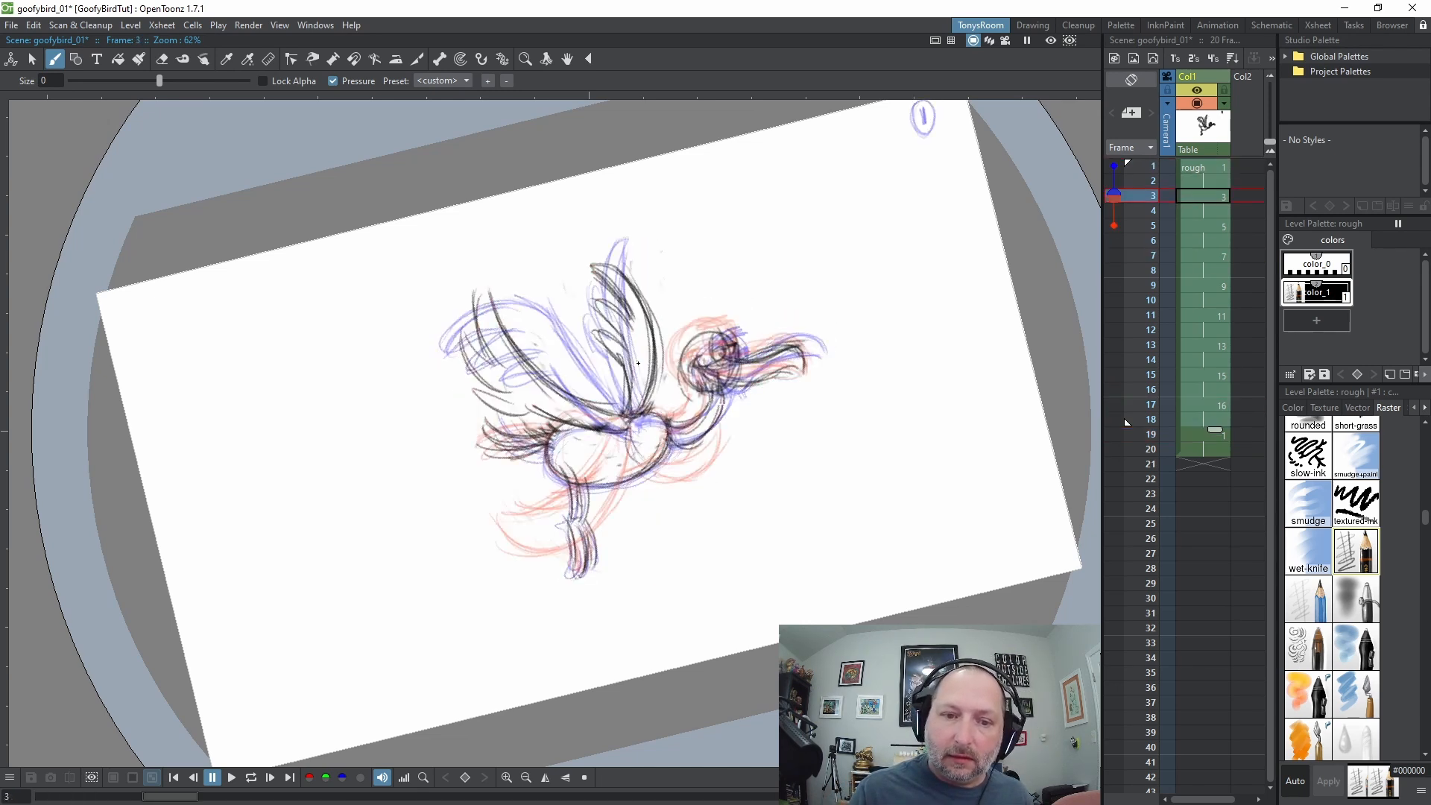
Repeat the cycle in frames 1–18 once more down the column through frame 36
{"action": "left_click", "coordinate": [1209, 450]}
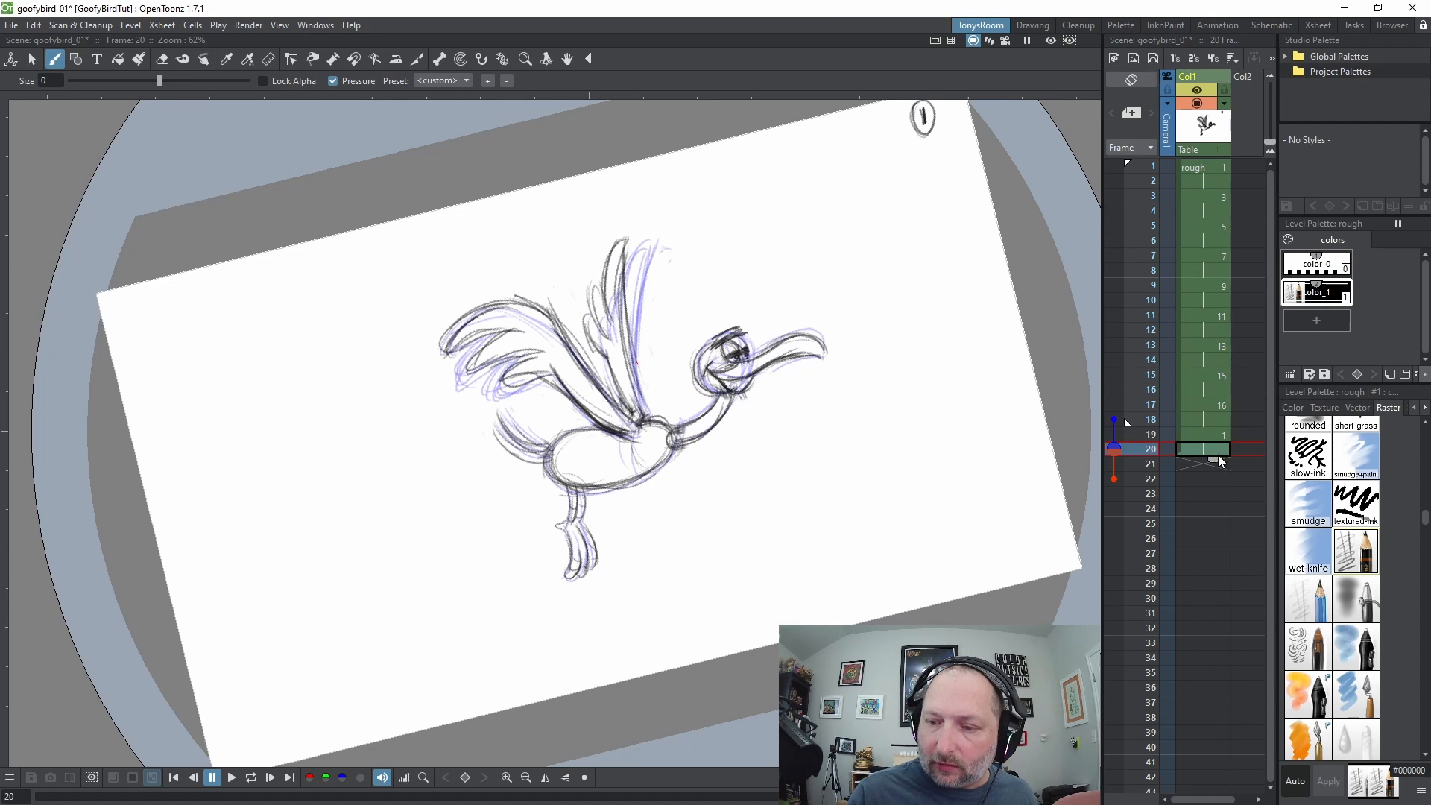
{"action": "left_click", "coordinate": [1216, 166]}
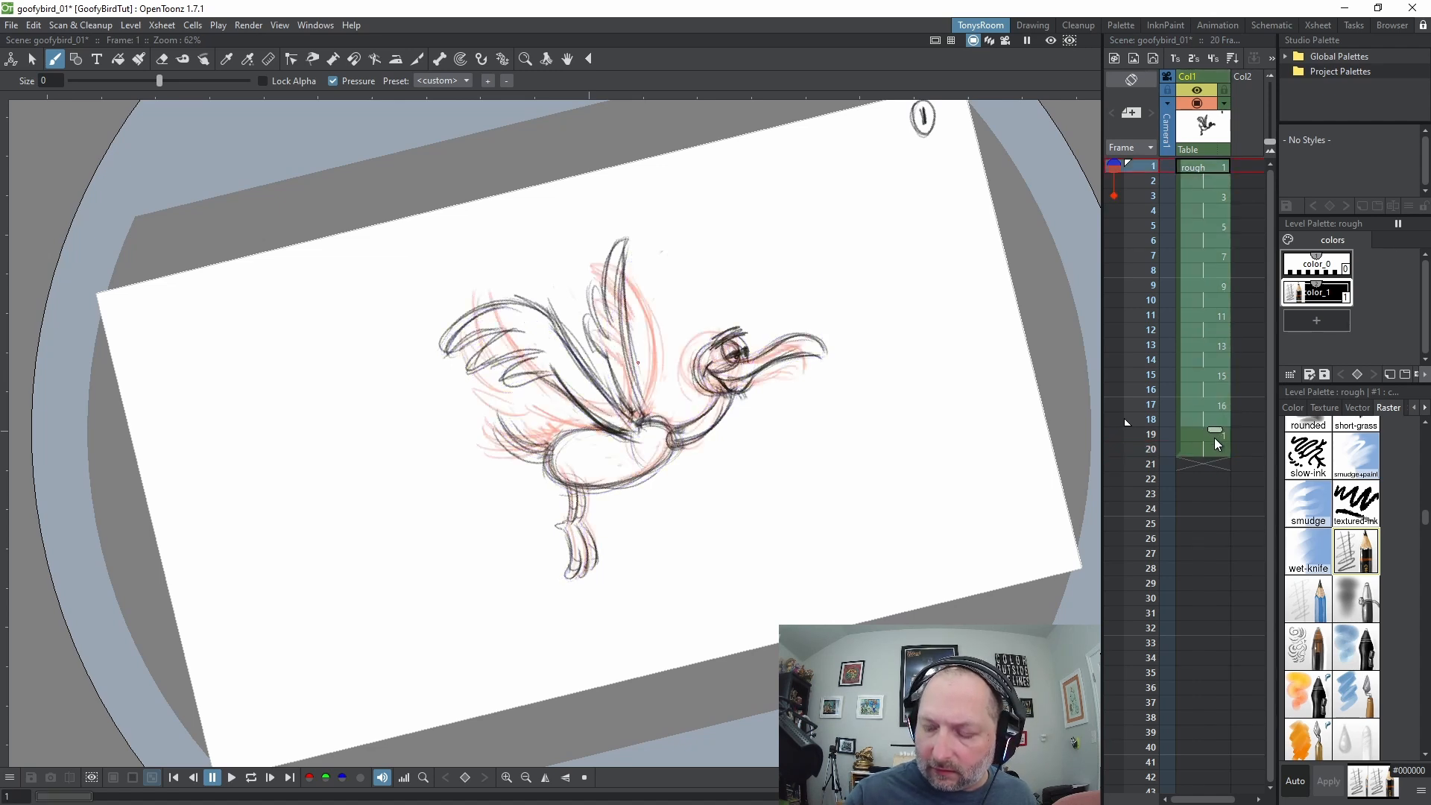
{"action": "left_click_drag", "start_coordinate": [1215, 430], "coordinate": [1234, 717]}
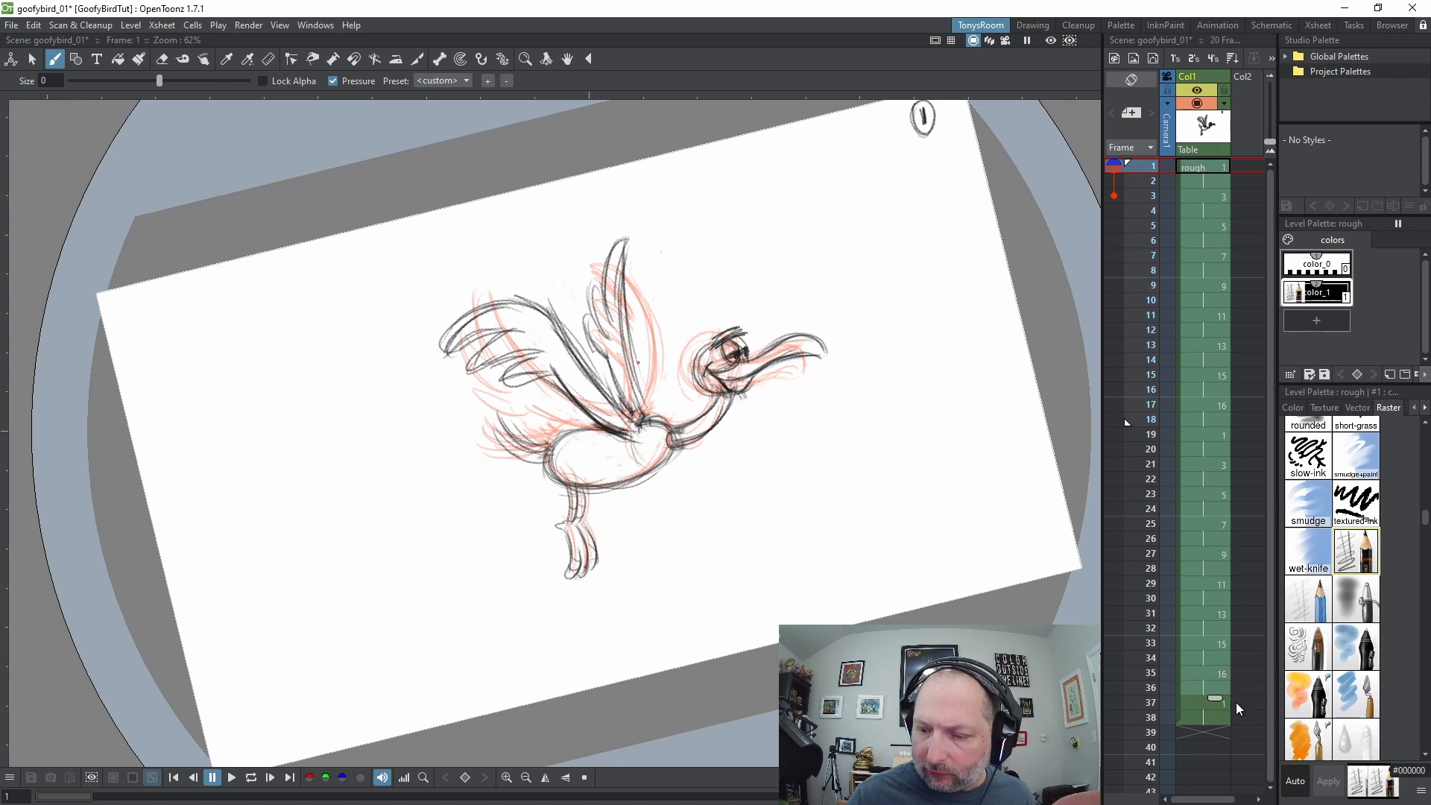
End the playback range at frame 36 and renumber the column's drawings so the last in-between becomes 17
{"action": "left_click", "coordinate": [1235, 687]}
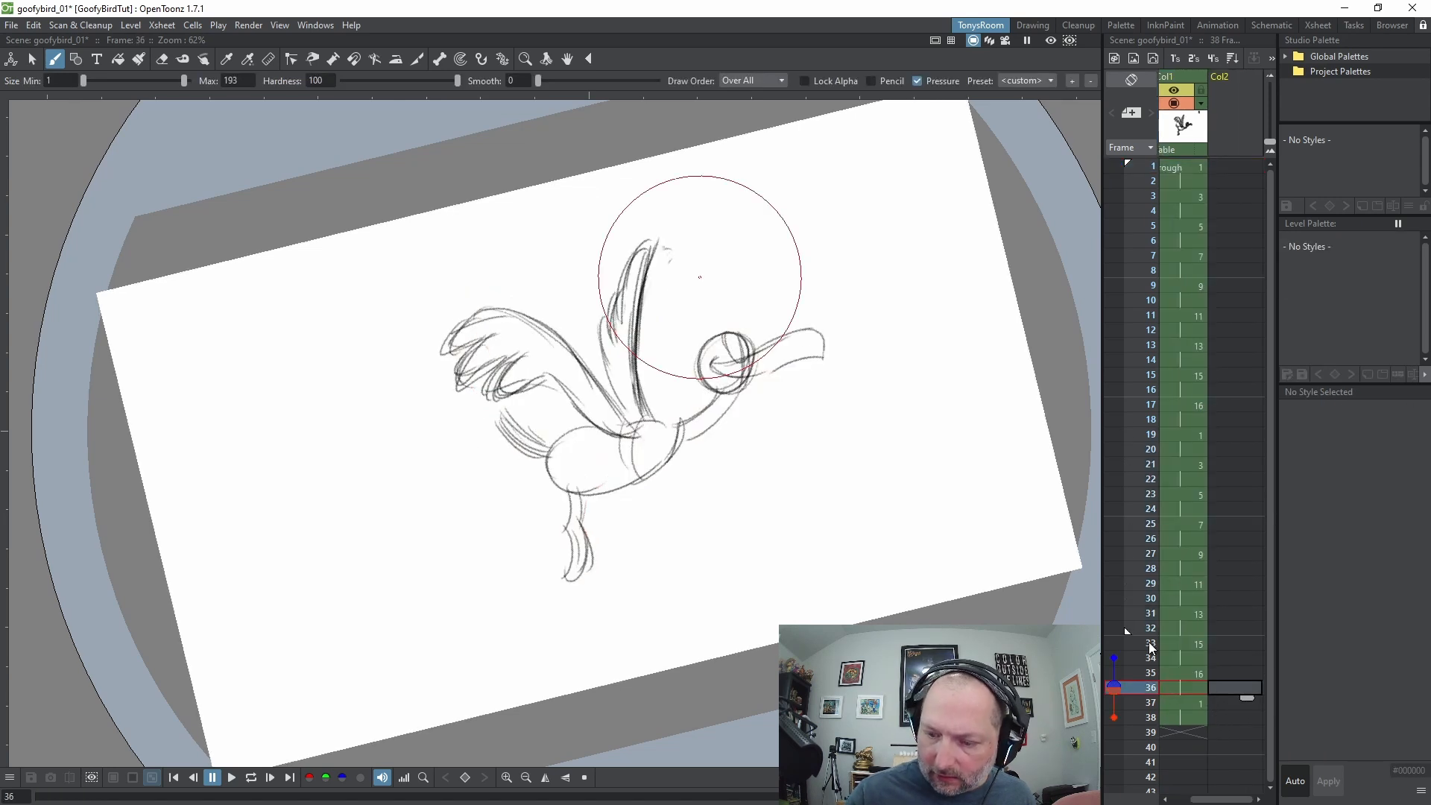
{"action": "left_click", "coordinate": [1187, 613]}
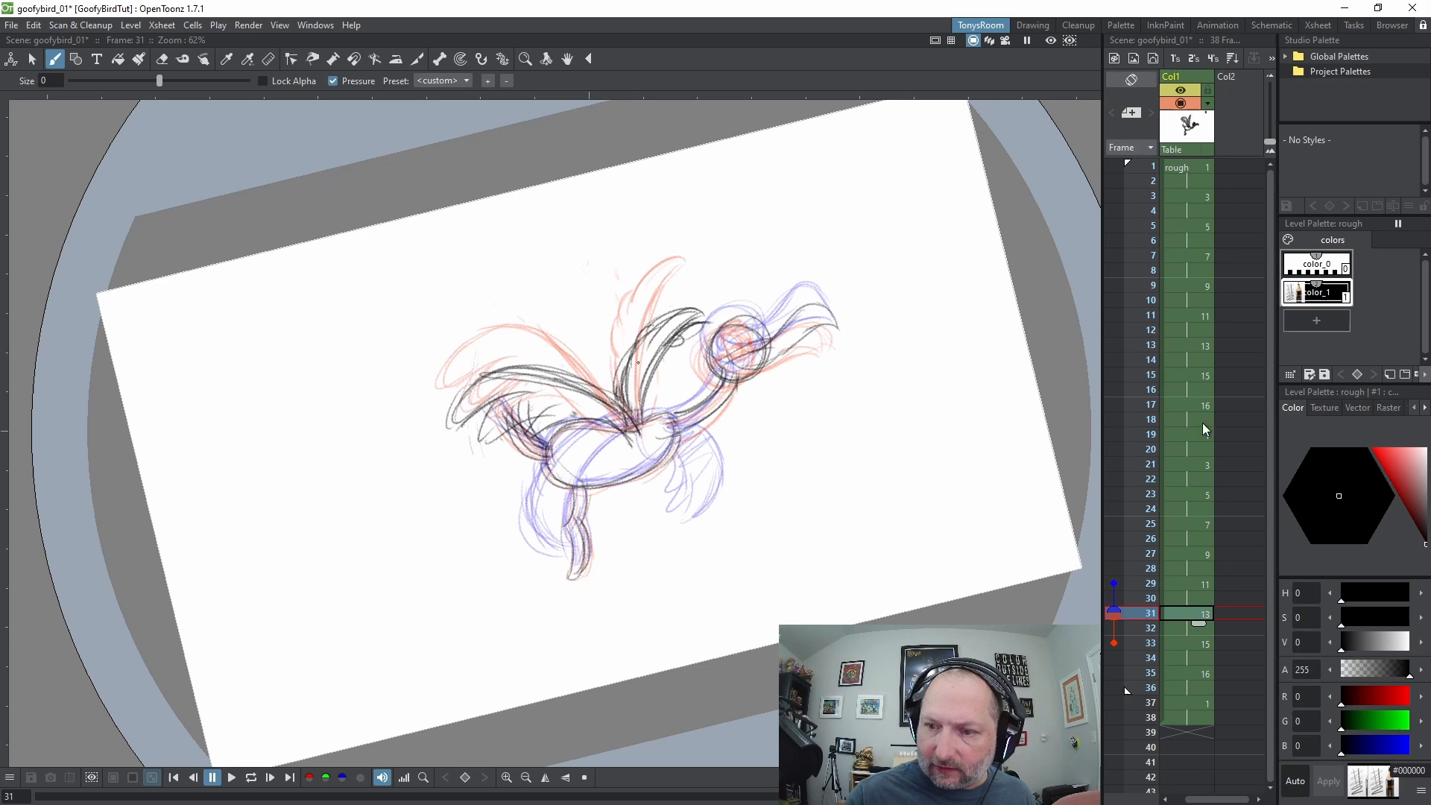
{"action": "left_click", "coordinate": [1161, 200]}
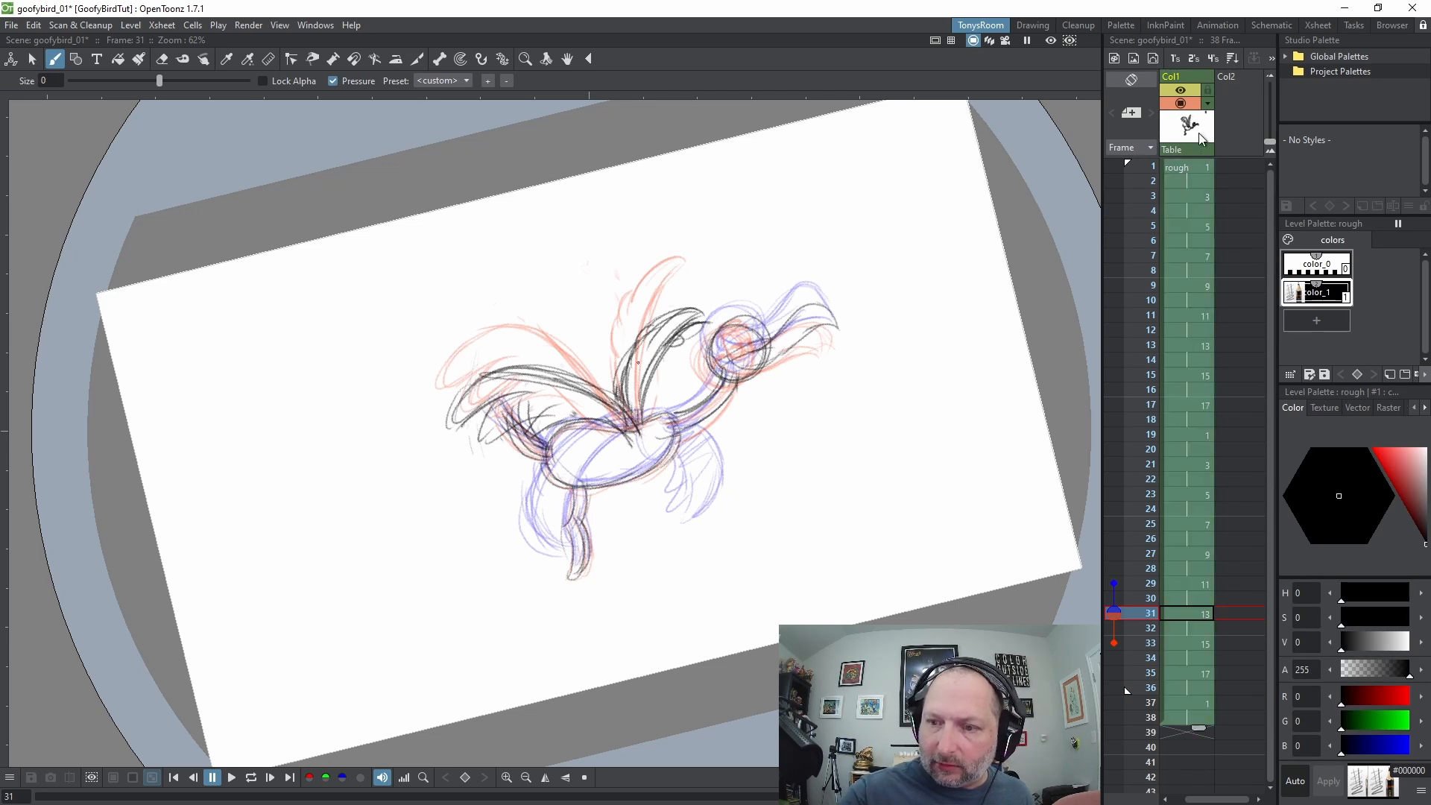
Play the repeated flight cycle, then step through the drawings around frames 15 to 19 to examine the wing spacing
{"action": "left_click", "coordinate": [1196, 165]}
{"action": "key", "text": "l"}
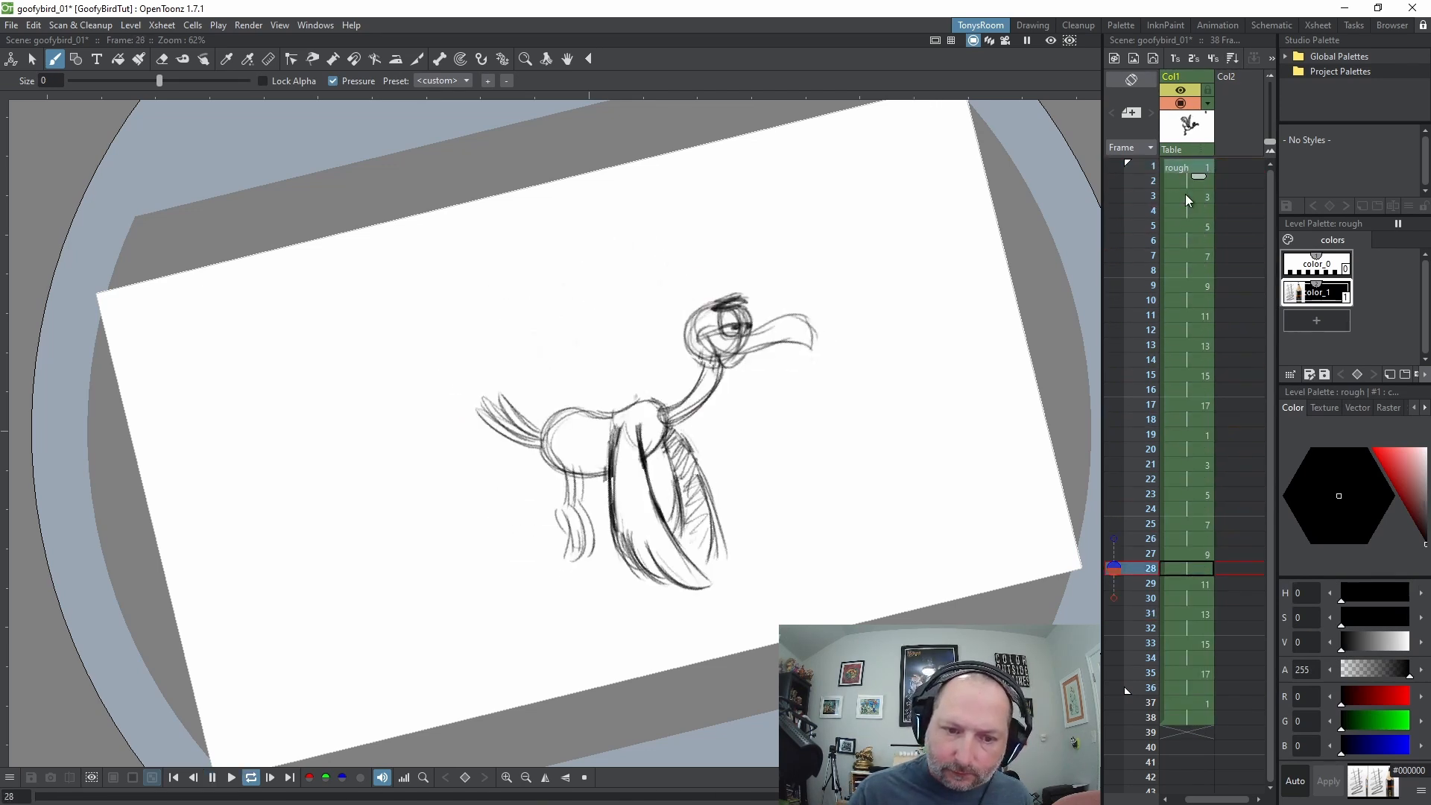
{"action": "key", "text": "l"}
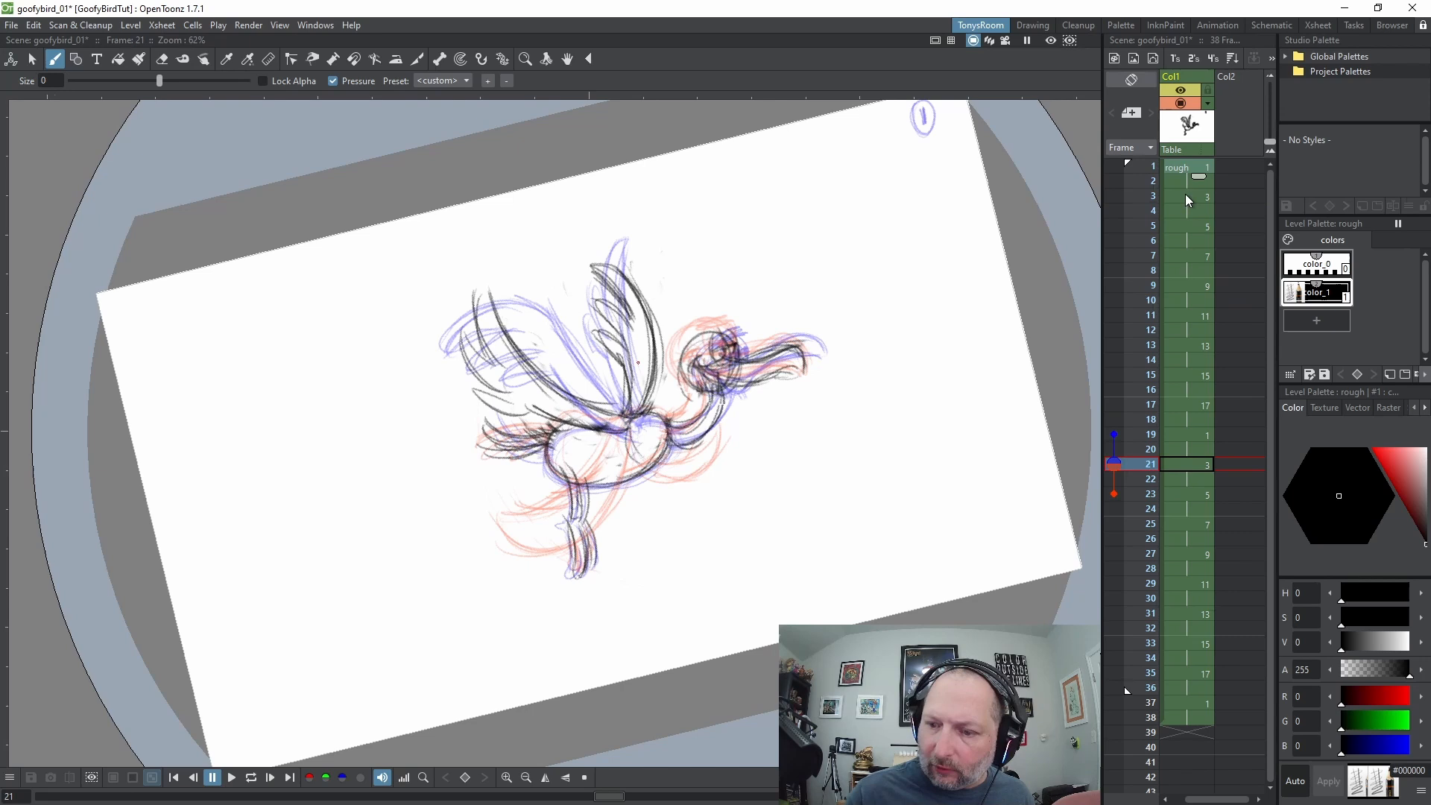
{"action": "left_click", "coordinate": [1201, 434]}
{"action": "left_click", "coordinate": [1201, 404]}
{"action": "key", "text": "Down"}
{"action": "key", "text": "Down"}
{"action": "key", "text": "Down"}
{"action": "key", "text": "Down"}
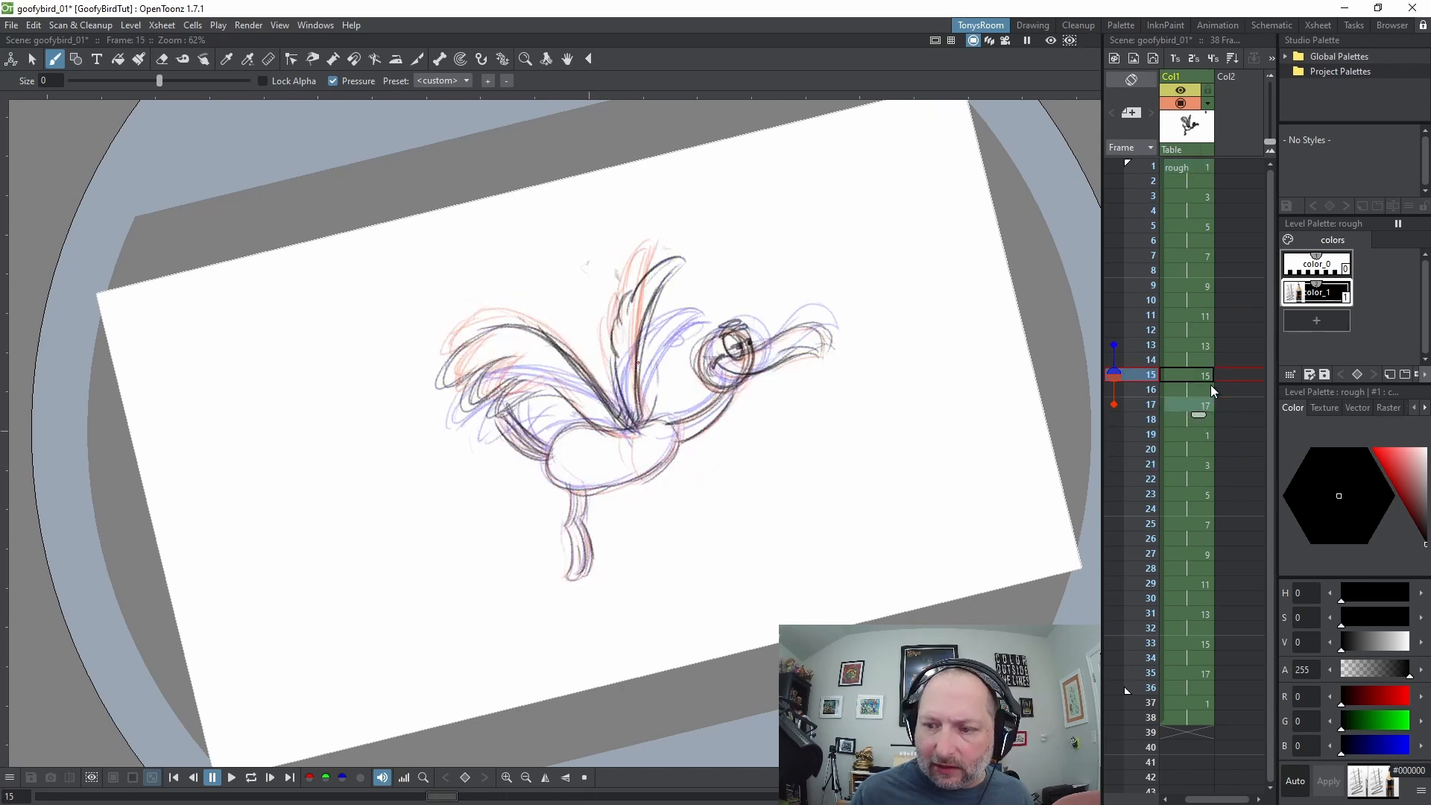
Step back and forth through the drawings around frames 15 to 25 to examine how one flight cycle leads into the next
{"action": "key", "text": "Up"}
{"action": "key", "text": "Up"}
{"action": "key", "text": "Up"}
{"action": "key", "text": "Up"}
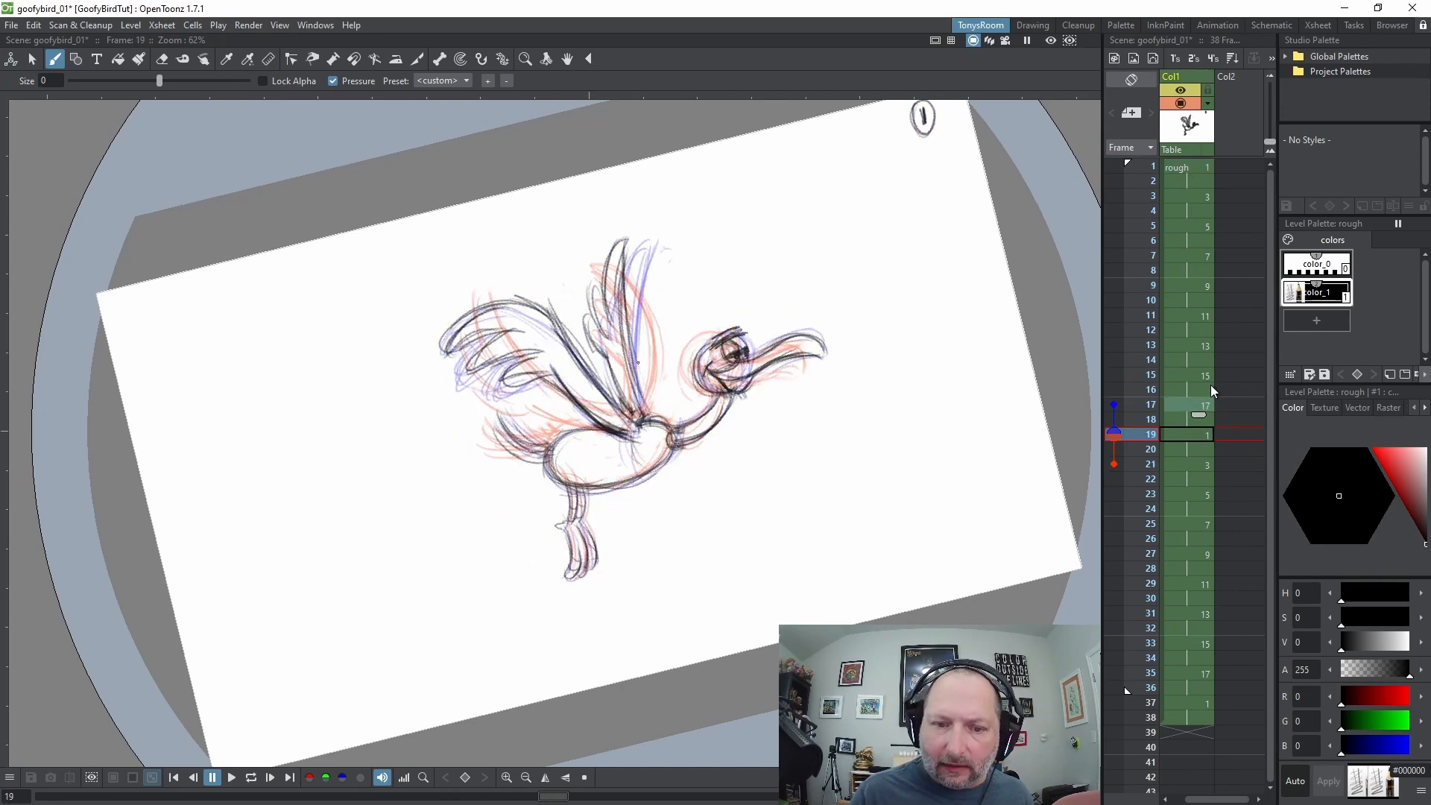
{"action": "key", "text": "Down"}
{"action": "key", "text": "Down"}
{"action": "key", "text": "Down"}
{"action": "key", "text": "Down"}
{"action": "key", "text": "Down"}
{"action": "key", "text": "Down"}
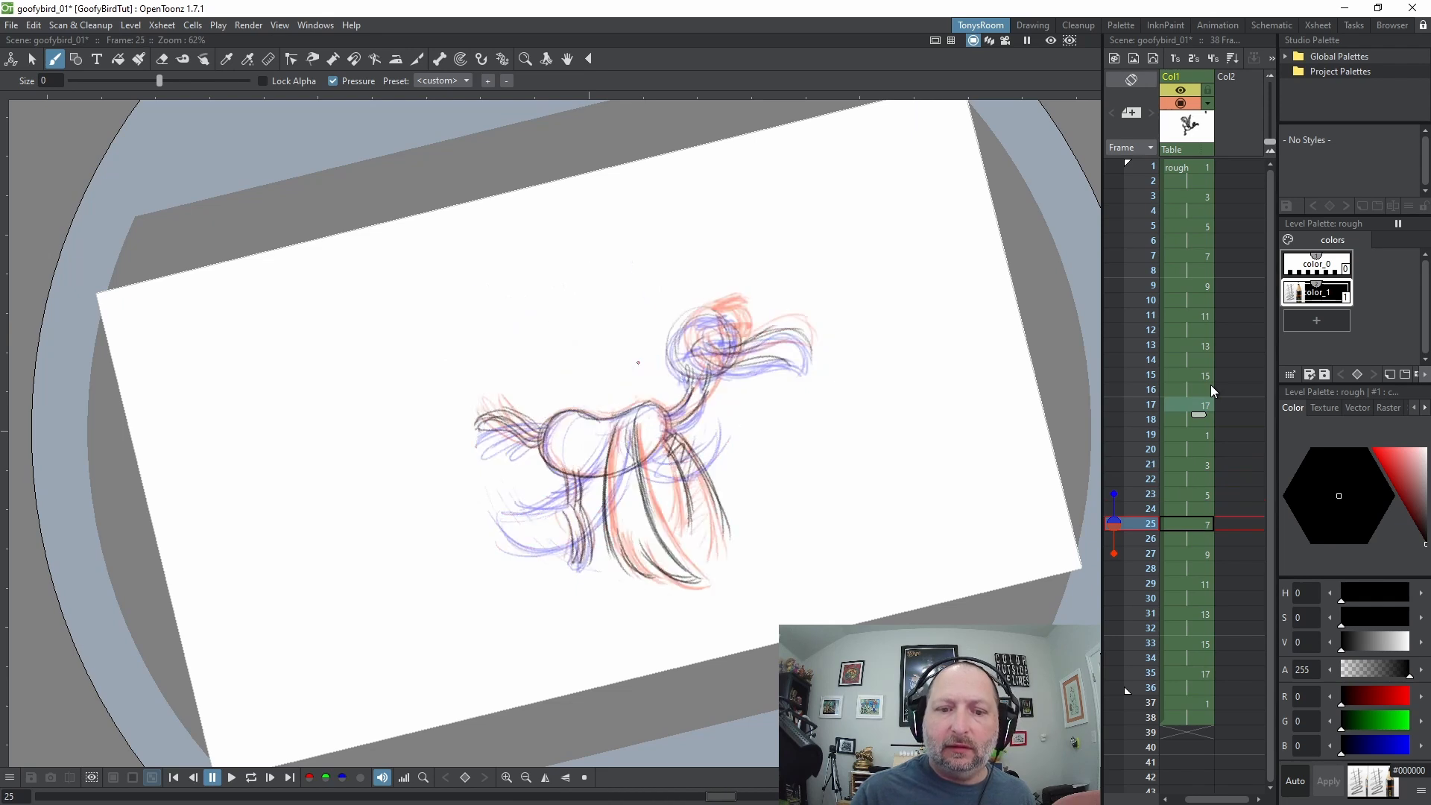
{"action": "key", "text": "Up"}
{"action": "key", "text": "Up"}
{"action": "key", "text": "Up"}
{"action": "key", "text": "Up"}
{"action": "key", "text": "Down"}
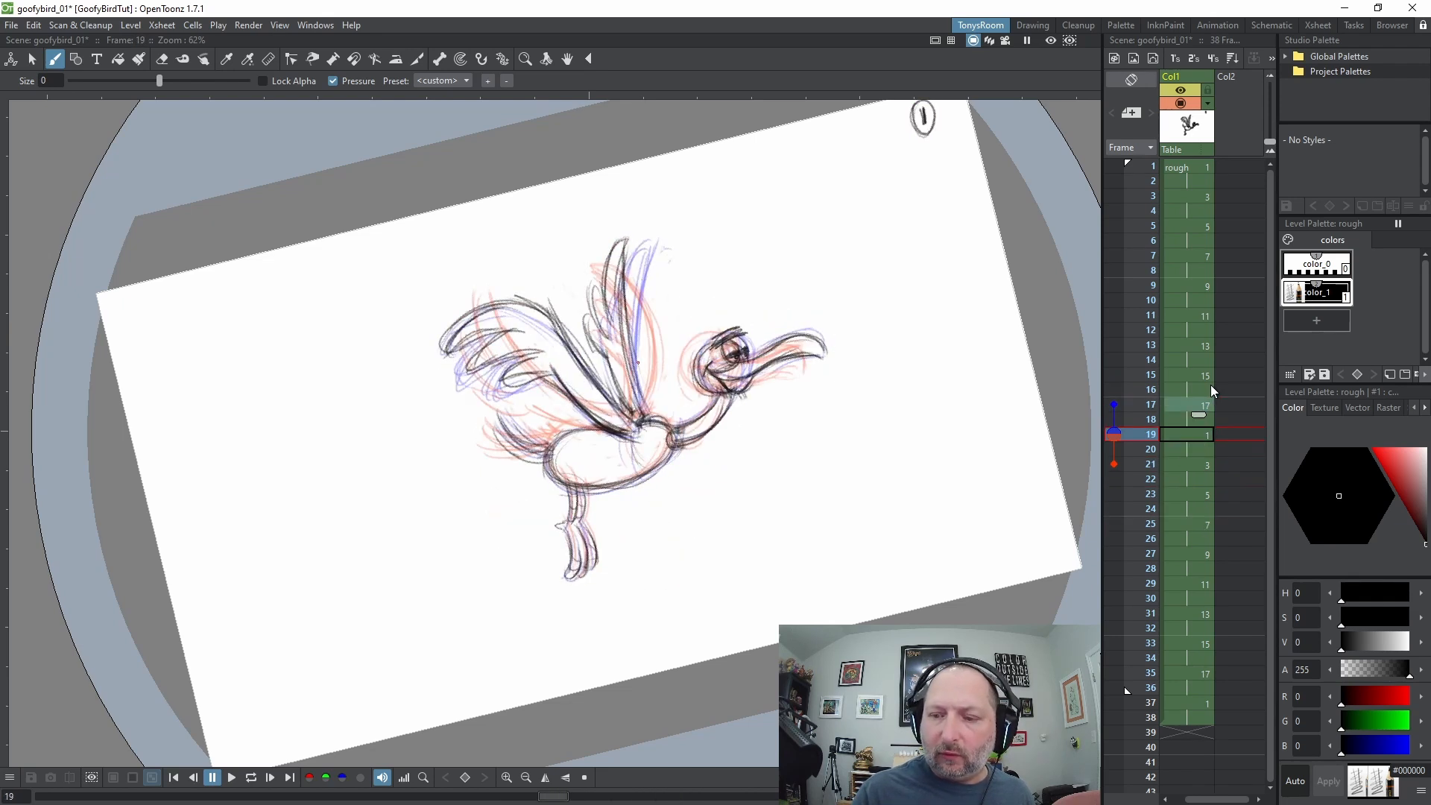
{"action": "key", "text": "Down"}
{"action": "key", "text": "Down"}
{"action": "key", "text": "Down"}
{"action": "key", "text": "Down"}
{"action": "key", "text": "Down"}
{"action": "key", "text": "Down"}
{"action": "key", "text": "Up"}
{"action": "key", "text": "Up"}
{"action": "key", "text": "Up"}
{"action": "key", "text": "Up"}
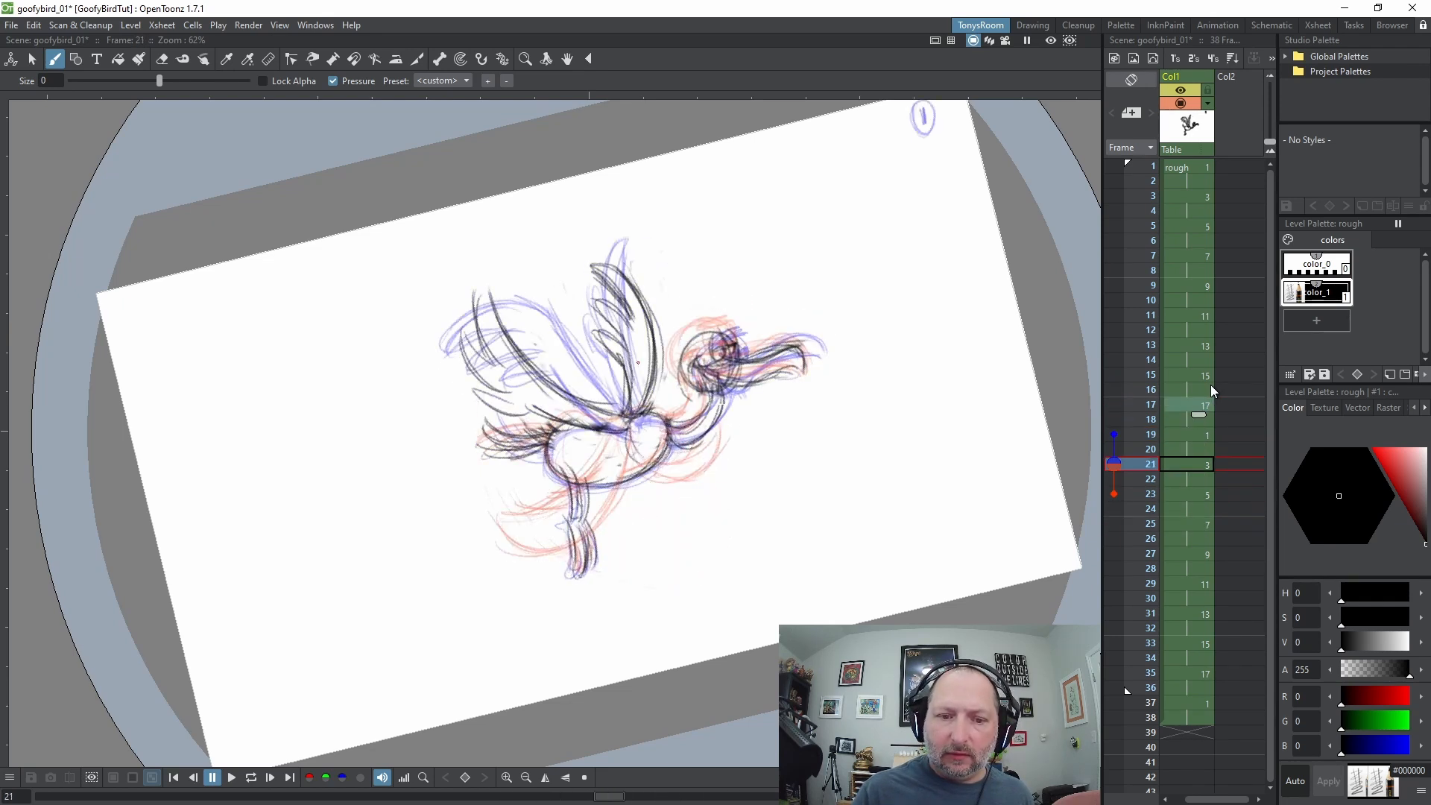
{"action": "key", "text": "Up"}
{"action": "key", "text": "Up"}
{"action": "key", "text": "Down"}
{"action": "key", "text": "Down"}
{"action": "key", "text": "Up"}
{"action": "key", "text": "Up"}
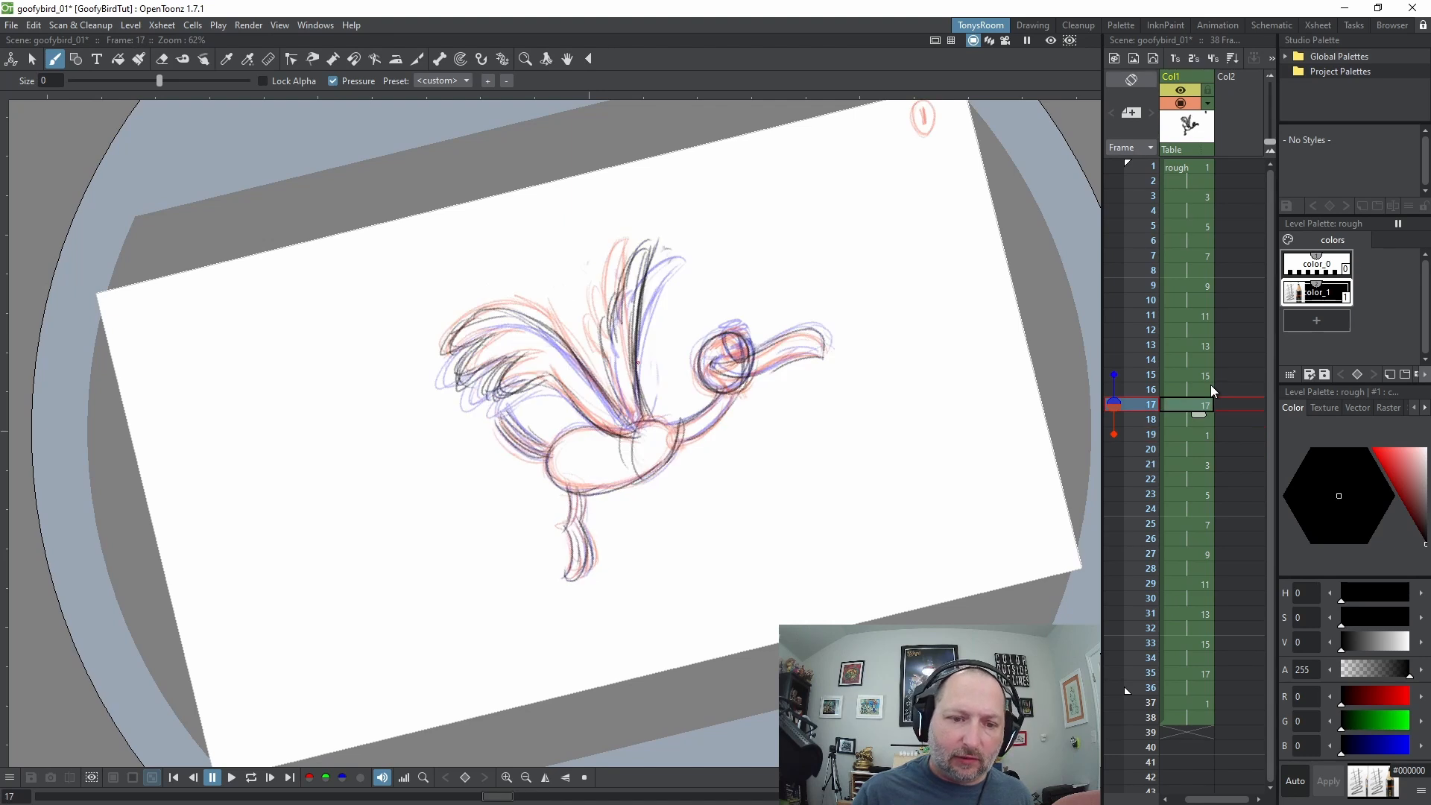
{"action": "key", "text": "Down"}
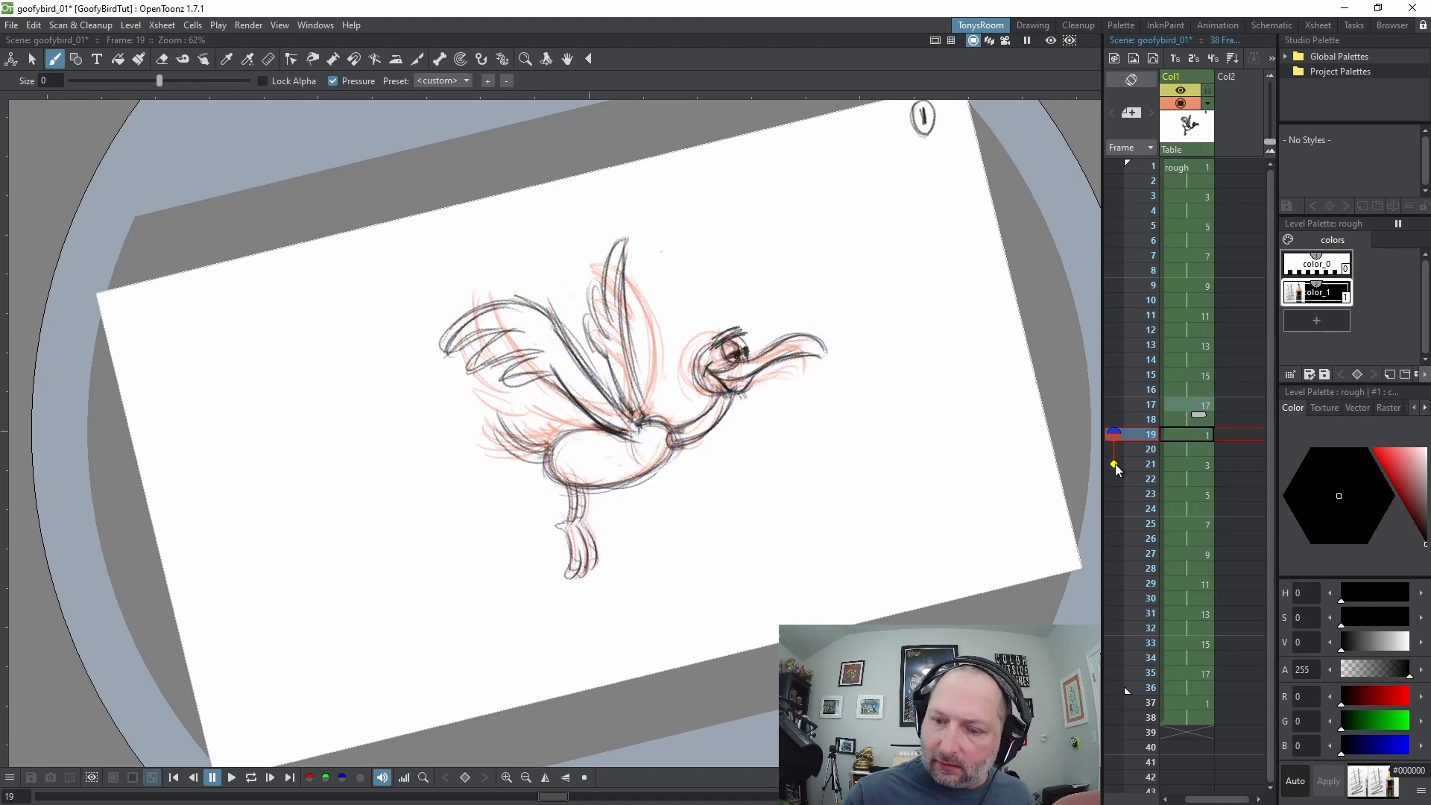
Turn off the onion skins of the drawings before and after frame 19 and play the flight loop
{"action": "left_click", "coordinate": [1114, 465]}
{"action": "key", "text": "Up"}
{"action": "key", "text": "Down"}
{"action": "key", "text": "l"}
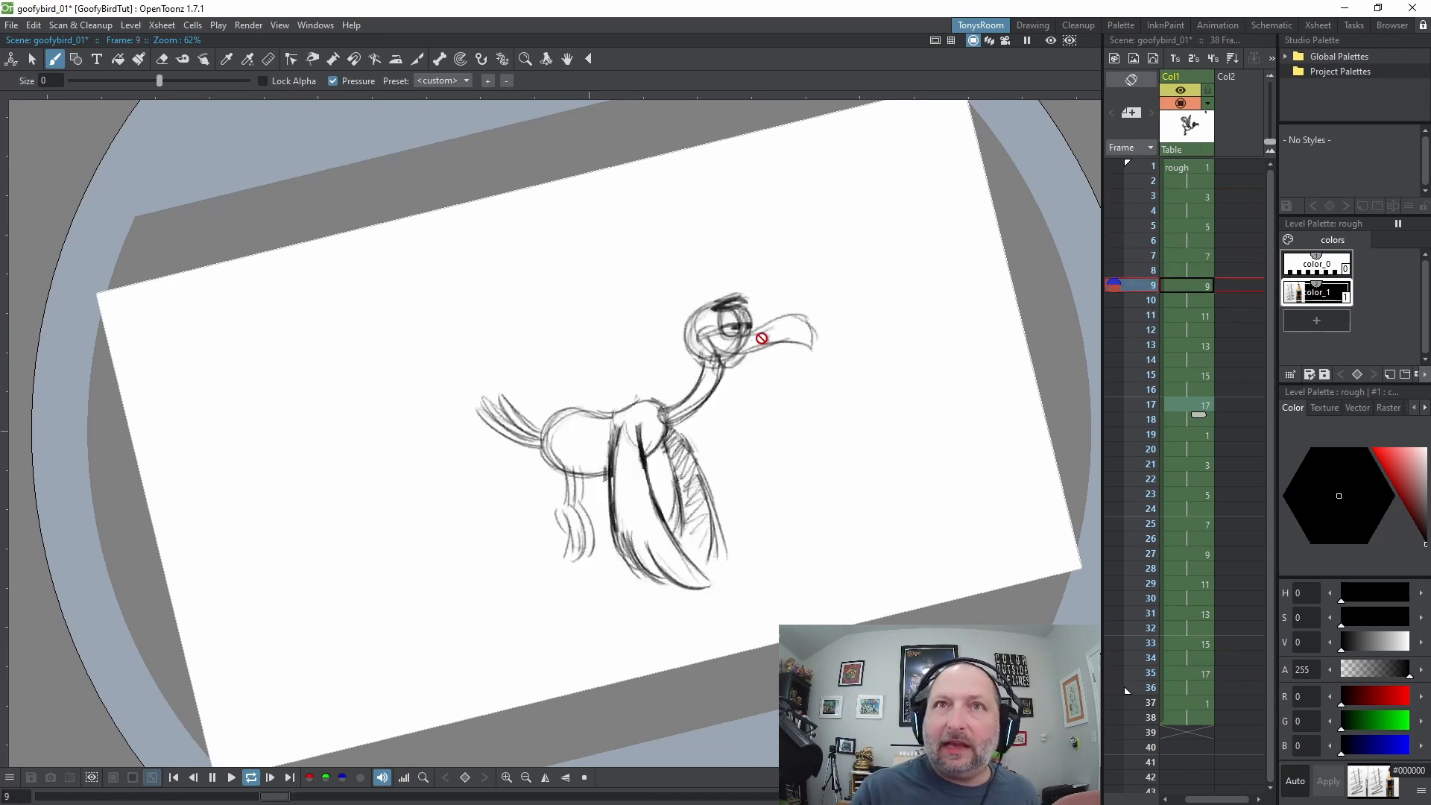
{"action": "key", "text": "l"}
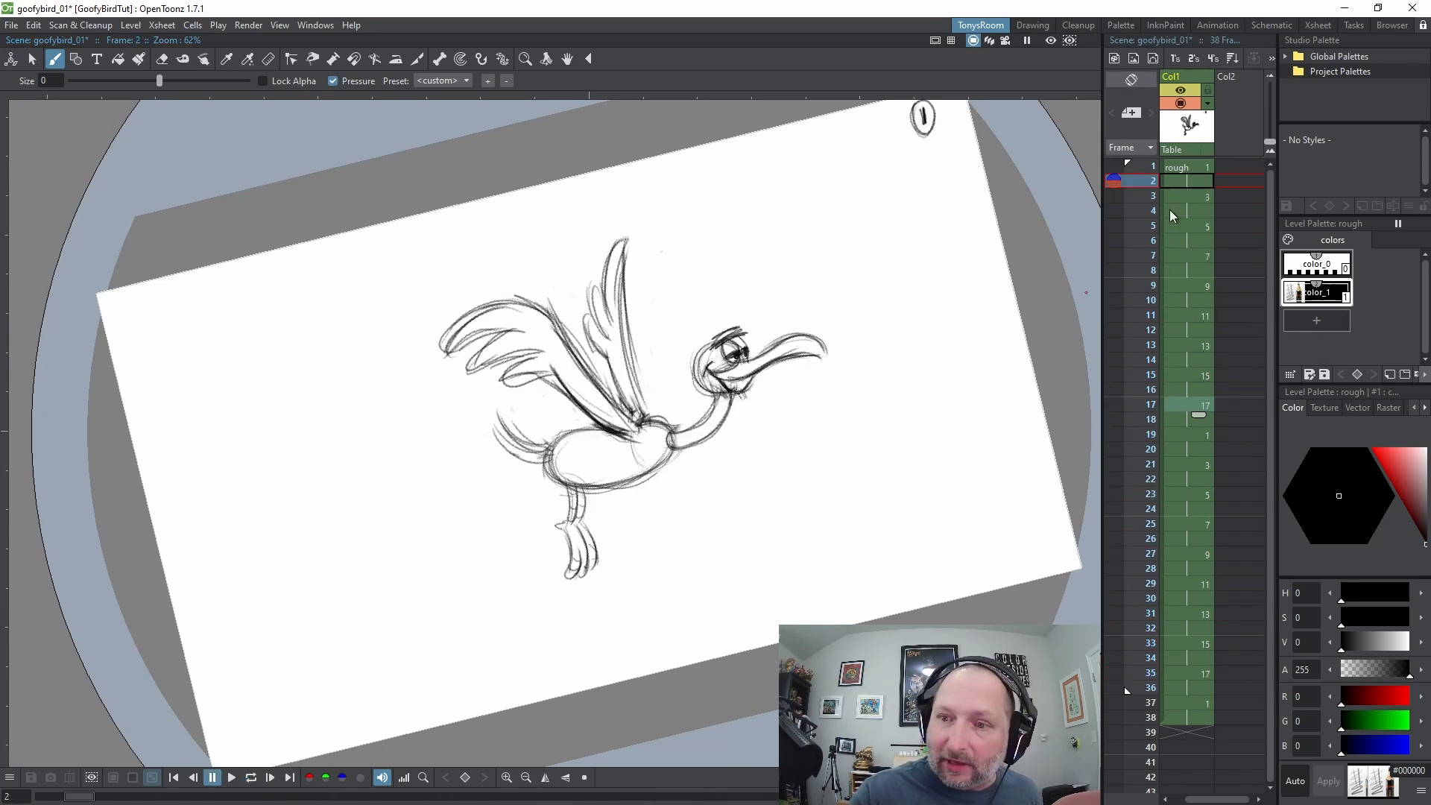
Flip between the drawings on frames 1 and 3 to examine the body's movement at the start of the cycle
{"action": "left_click", "coordinate": [1205, 166]}
{"action": "key", "text": "period"}
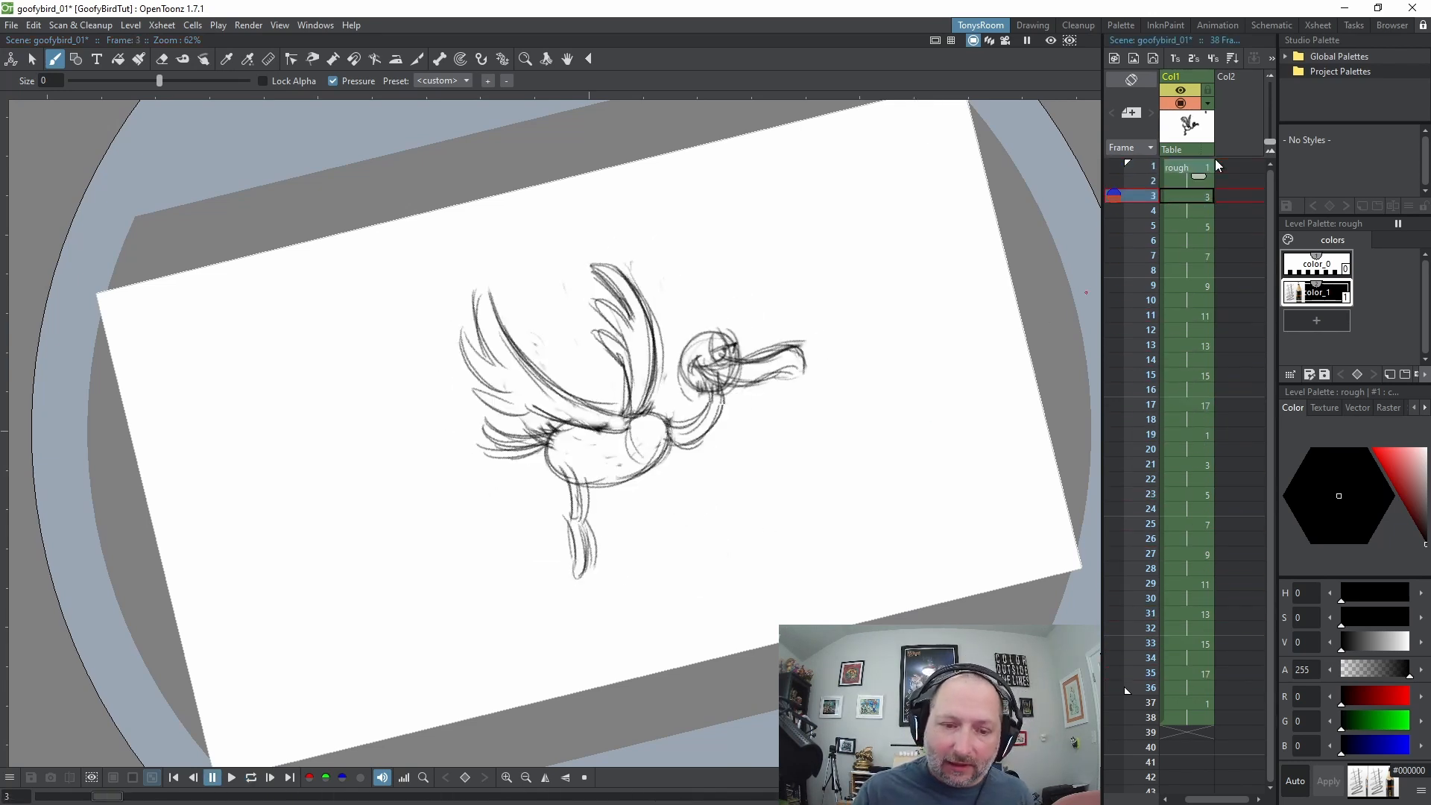
{"action": "key", "text": "period"}
{"action": "key", "text": "comma"}
{"action": "key", "text": "comma"}
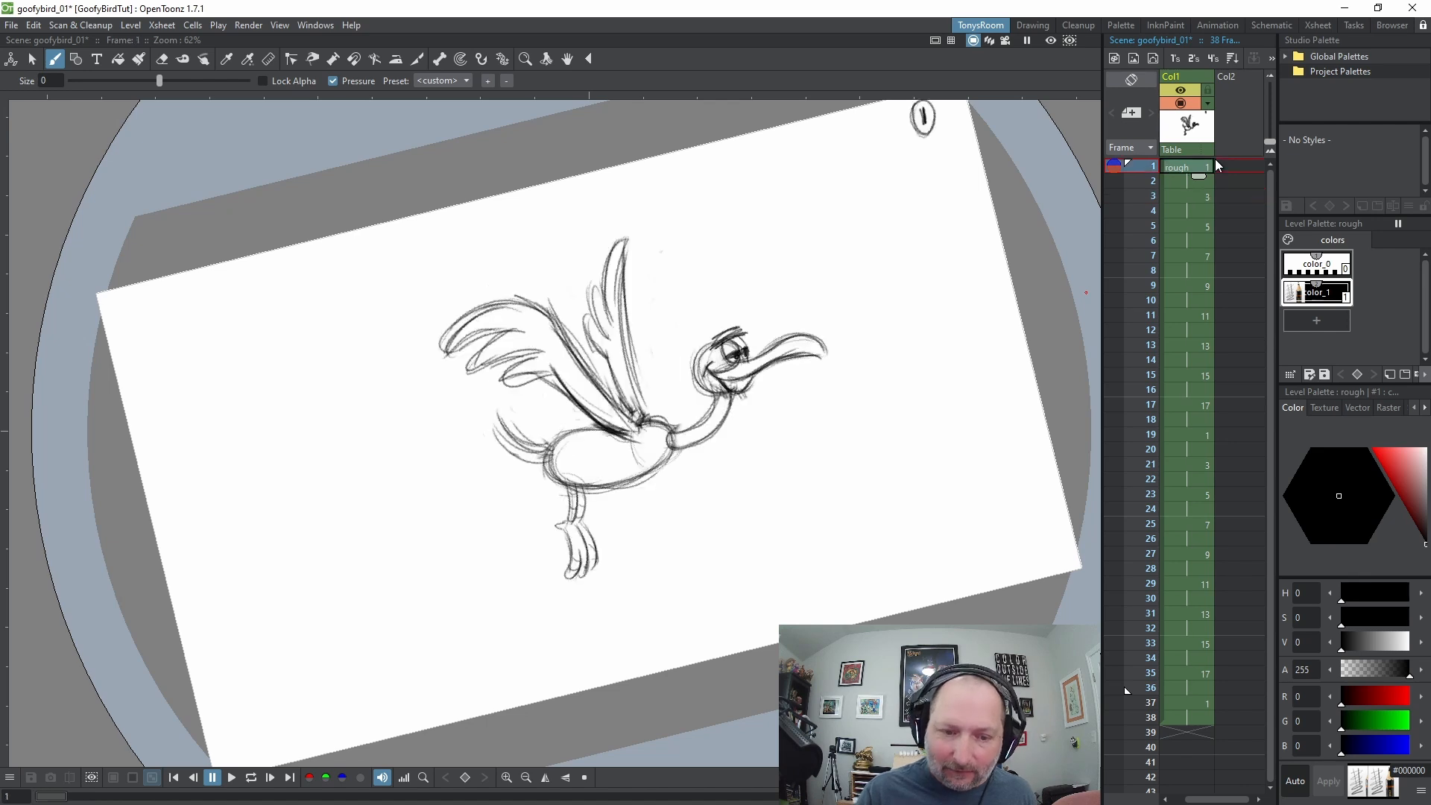
{"action": "key", "text": "period"}
{"action": "key", "text": "comma"}
{"action": "key", "text": "period"}
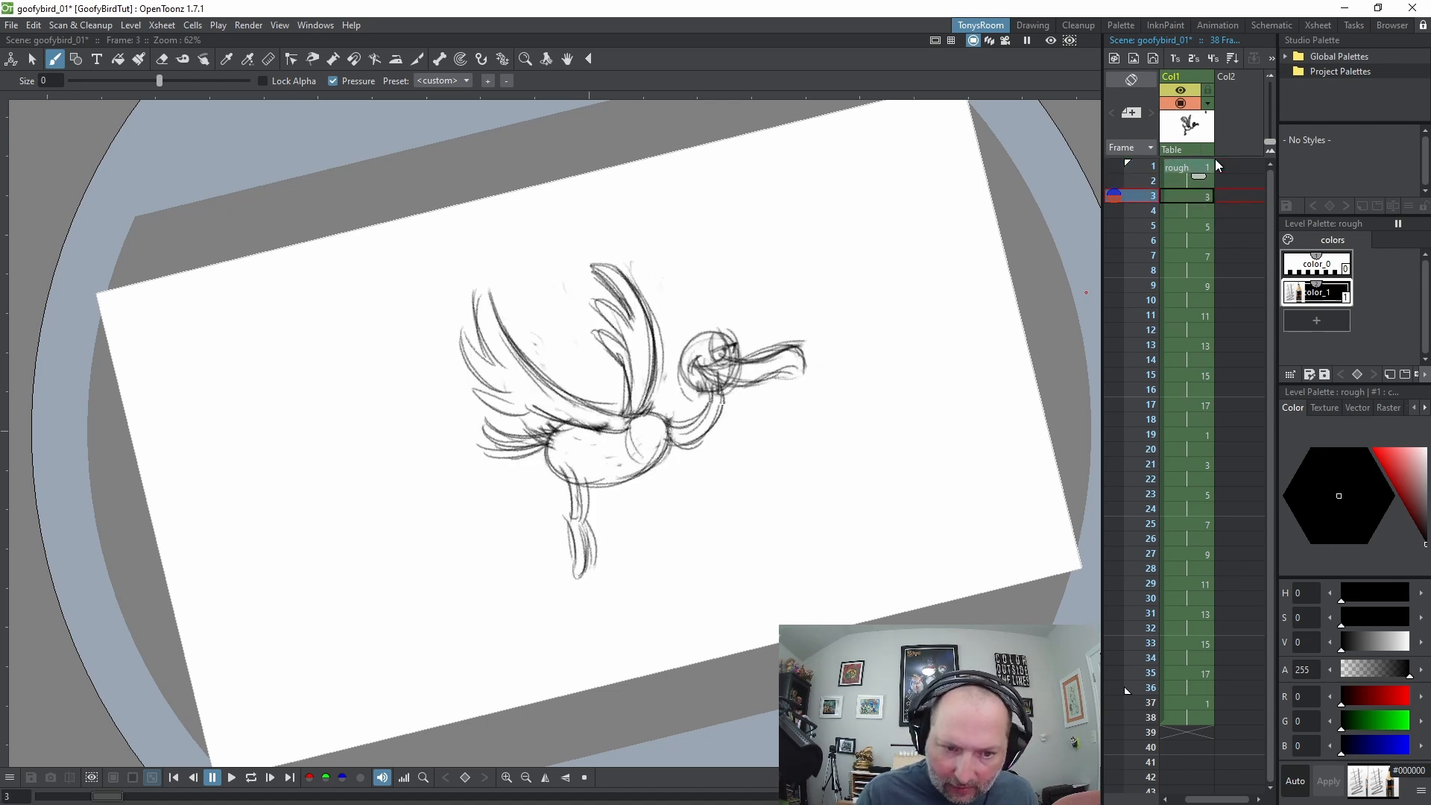
{"action": "key", "text": "comma"}
{"action": "key", "text": "period"}
Turn the onion skins for frames 1 and 5 back on around frame 3 and flip through these drawings to compare positions
{"action": "left_click", "coordinate": [1114, 170]}
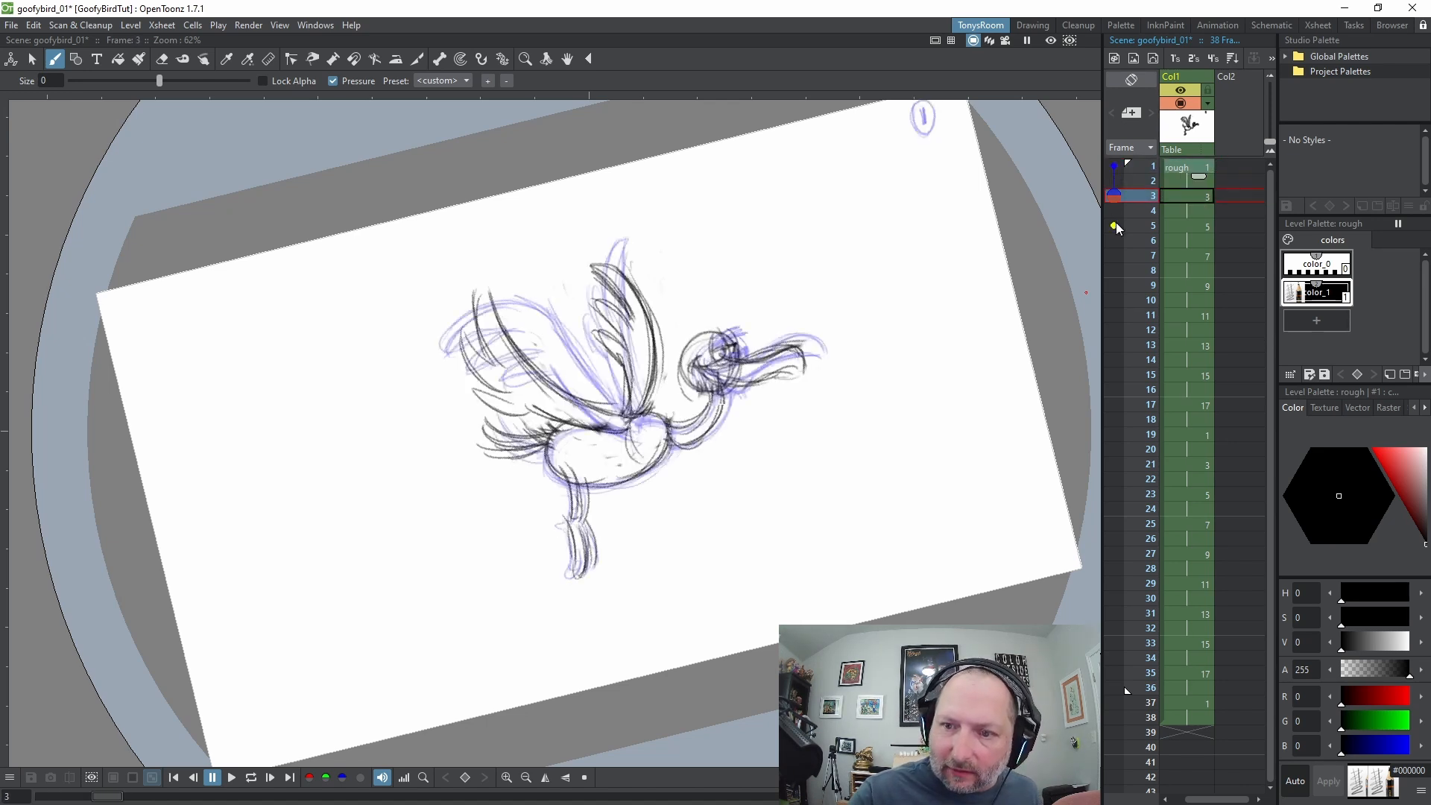
{"action": "left_click", "coordinate": [1114, 226]}
{"action": "key", "text": "comma"}
{"action": "key", "text": "period"}
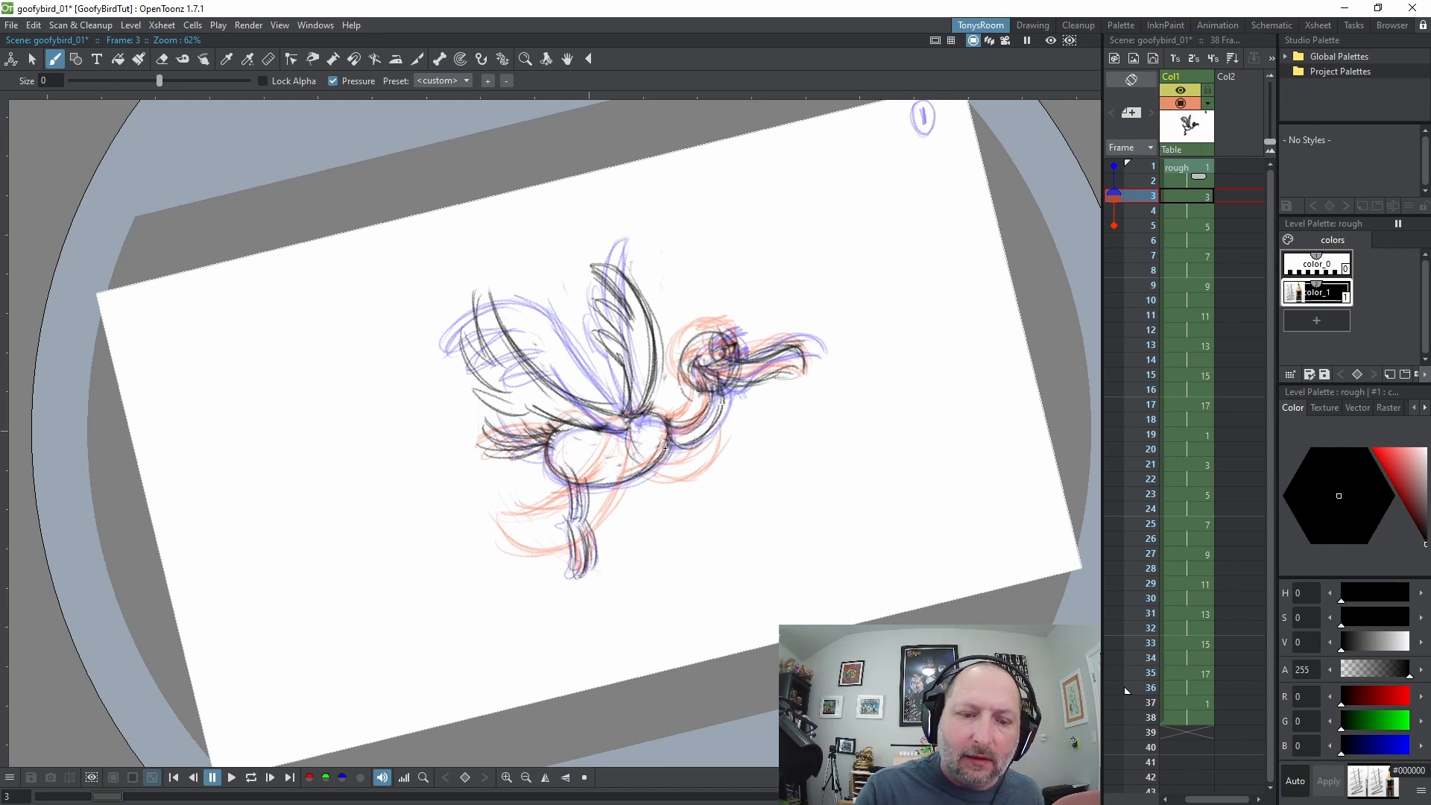
{"action": "key", "text": "period"}
{"action": "key", "text": "comma"}
{"action": "key", "text": "comma"}
{"action": "key", "text": "period"}
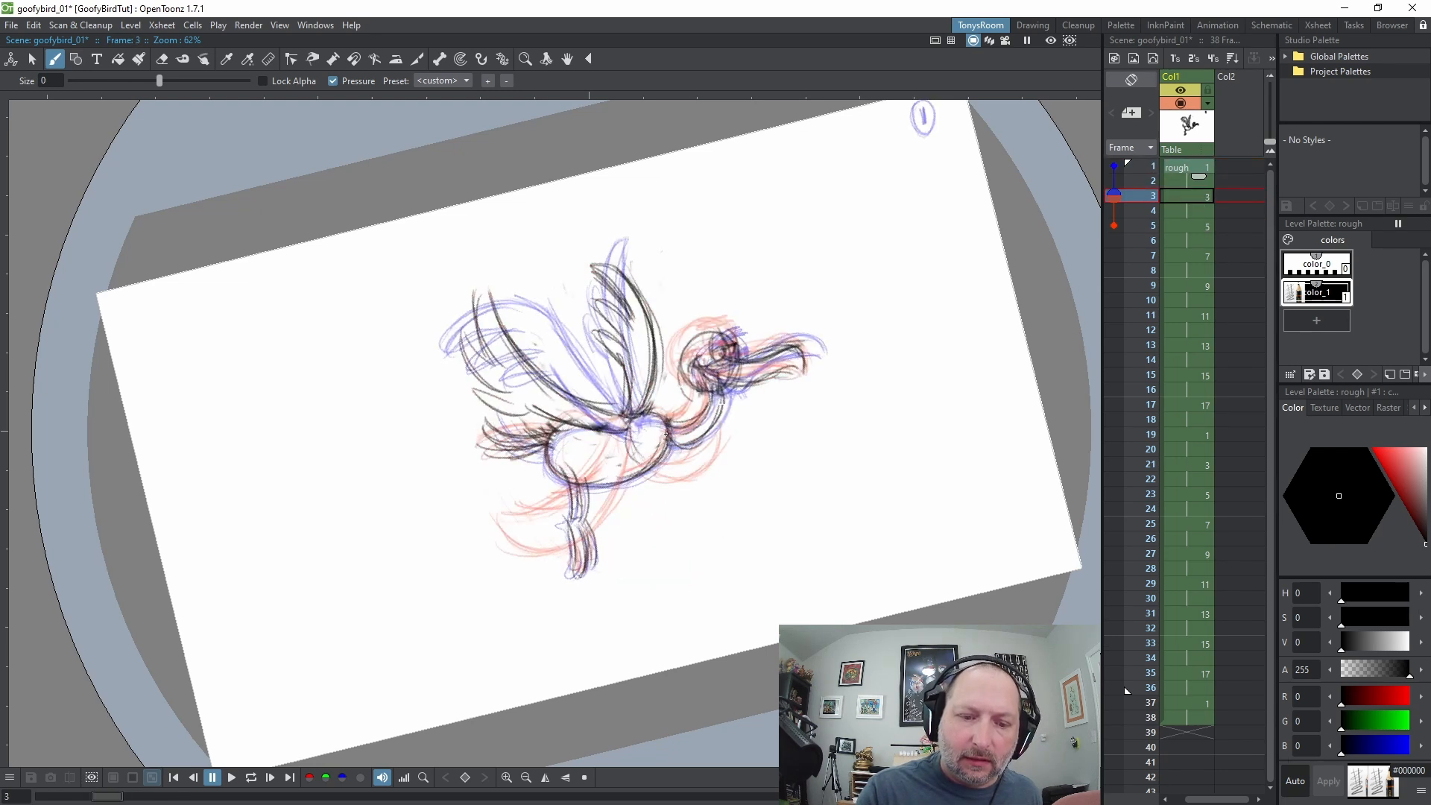
Freehand-select the whole bird and nudge it slightly upward on frame 3, then raise it about 17 mm on frame 5
{"action": "key", "text": "s"}
{"action": "mouse_move", "coordinate": [525, 233]}
{"action": "left_mouse_down"}
{"action": "mouse_move", "coordinate": [833, 468]}
{"action": "mouse_move", "coordinate": [536, 229]}
{"action": "left_mouse_up"}
{"action": "left_click_drag", "start_coordinate": [730, 349], "coordinate": [730, 344]}
{"action": "key", "text": "period"}
{"action": "mouse_move", "coordinate": [707, 268]}
{"action": "left_mouse_down"}
{"action": "mouse_move", "coordinate": [419, 469]}
{"action": "mouse_move", "coordinate": [773, 271]}
{"action": "mouse_move", "coordinate": [710, 267]}
{"action": "left_mouse_up"}
{"action": "left_click_drag", "start_coordinate": [746, 327], "coordinate": [758, 296]}
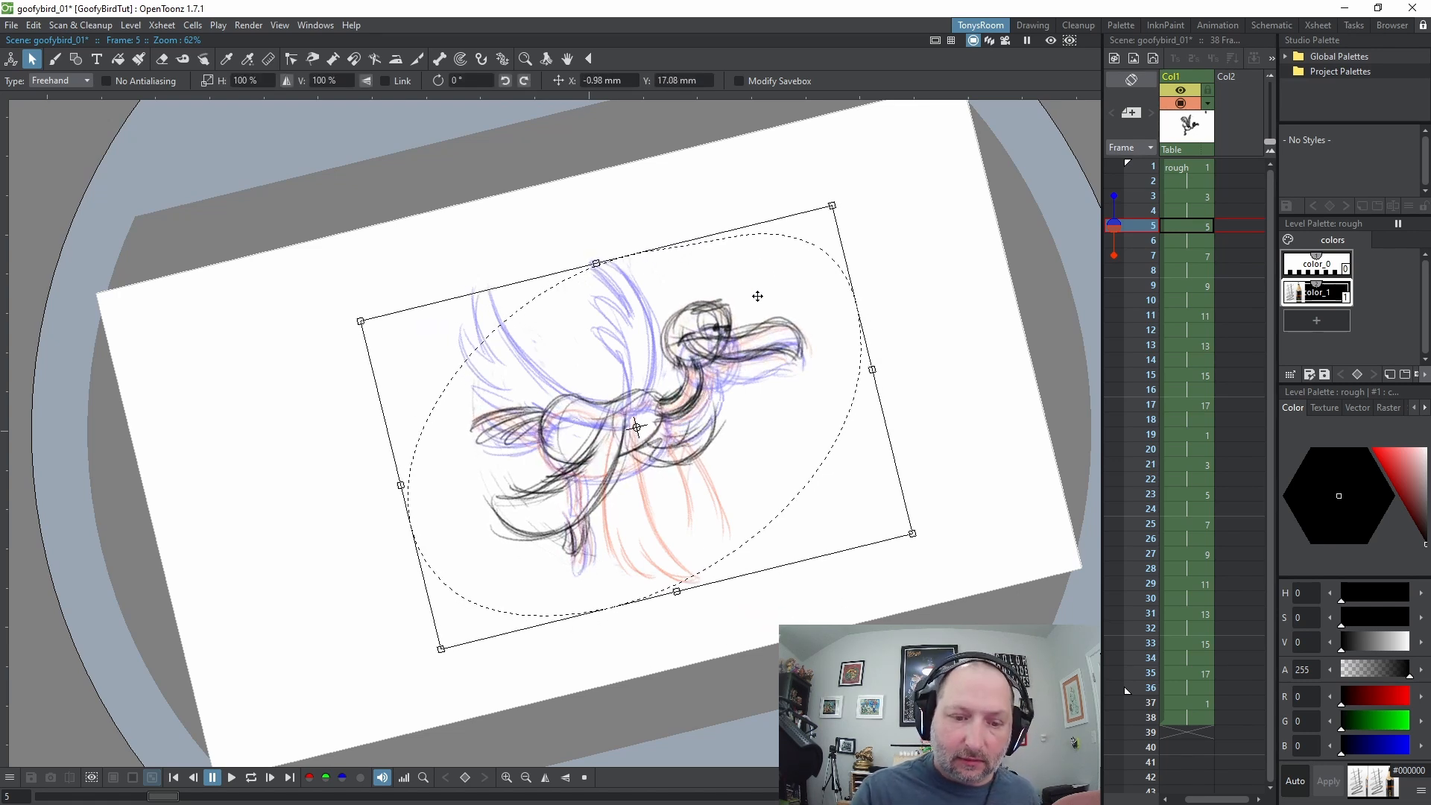
Freehand-select and reposition the bird on frame 7, then raise the whole bird on frame 9 to continue the body's rise
{"action": "key", "text": "comma"}
{"action": "key", "text": "period"}
{"action": "mouse_move", "coordinate": [745, 246]}
{"action": "left_mouse_down"}
{"action": "mouse_move", "coordinate": [425, 437]}
{"action": "mouse_move", "coordinate": [746, 242]}
{"action": "left_mouse_up"}
{"action": "mouse_move", "coordinate": [734, 297]}
{"action": "left_mouse_down"}
{"action": "mouse_move", "coordinate": [749, 299]}
{"action": "mouse_move", "coordinate": [767, 569]}
{"action": "mouse_move", "coordinate": [727, 257]}
{"action": "mouse_move", "coordinate": [736, 300]}
{"action": "left_mouse_up"}
{"action": "key", "text": "period"}
{"action": "key", "text": "period"}
{"action": "mouse_move", "coordinate": [776, 241]}
{"action": "left_mouse_down"}
{"action": "mouse_move", "coordinate": [636, 253]}
{"action": "mouse_move", "coordinate": [887, 436]}
{"action": "mouse_move", "coordinate": [779, 242]}
{"action": "left_mouse_up"}
{"action": "left_click_drag", "start_coordinate": [745, 322], "coordinate": [740, 295]}
Freehand-select and raise the whole bird on frame 11, and raise it about 20.6 mm on frame 13
{"action": "key", "text": "period"}
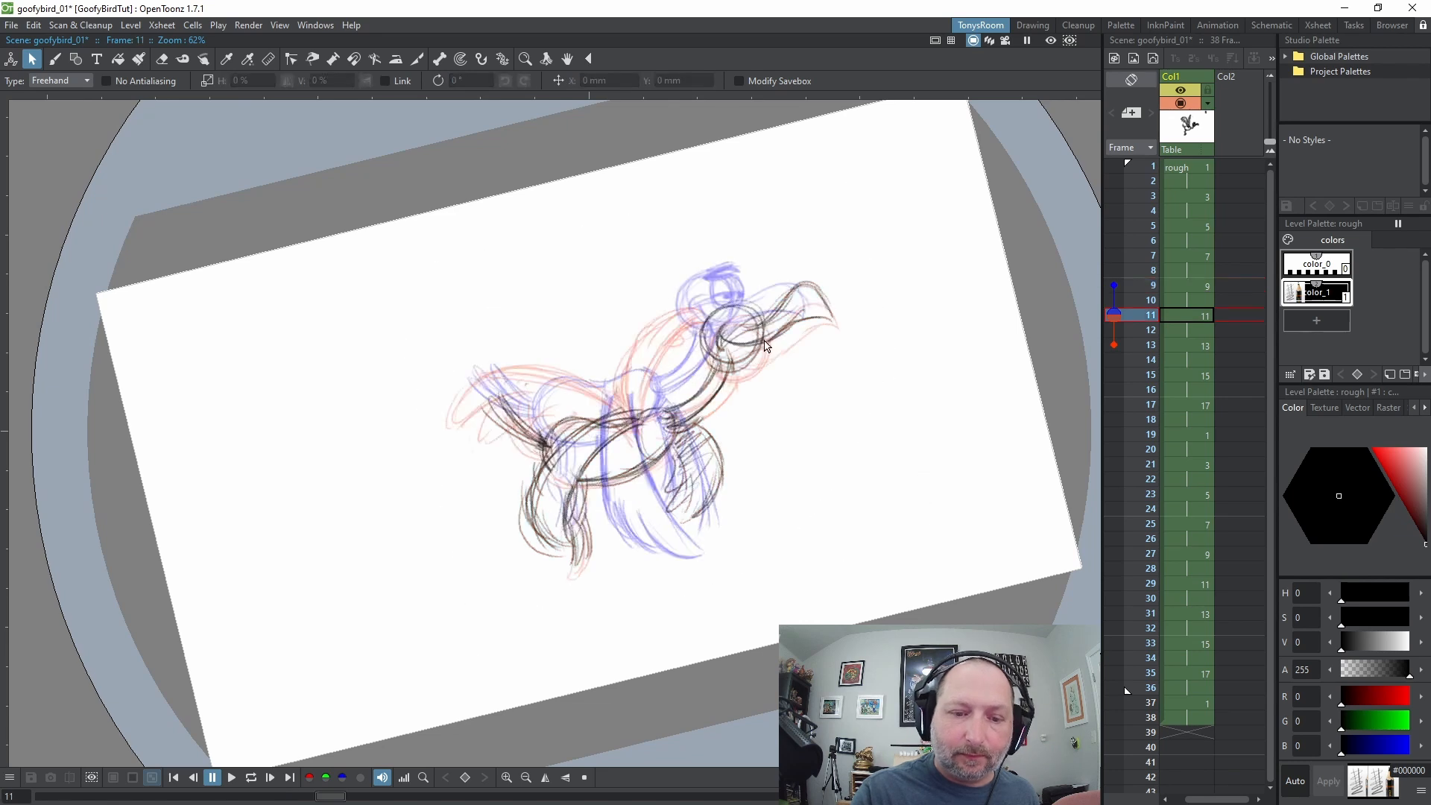
{"action": "mouse_move", "coordinate": [771, 222]}
{"action": "left_mouse_down"}
{"action": "mouse_move", "coordinate": [578, 278]}
{"action": "mouse_move", "coordinate": [875, 345]}
{"action": "mouse_move", "coordinate": [772, 222]}
{"action": "left_mouse_up"}
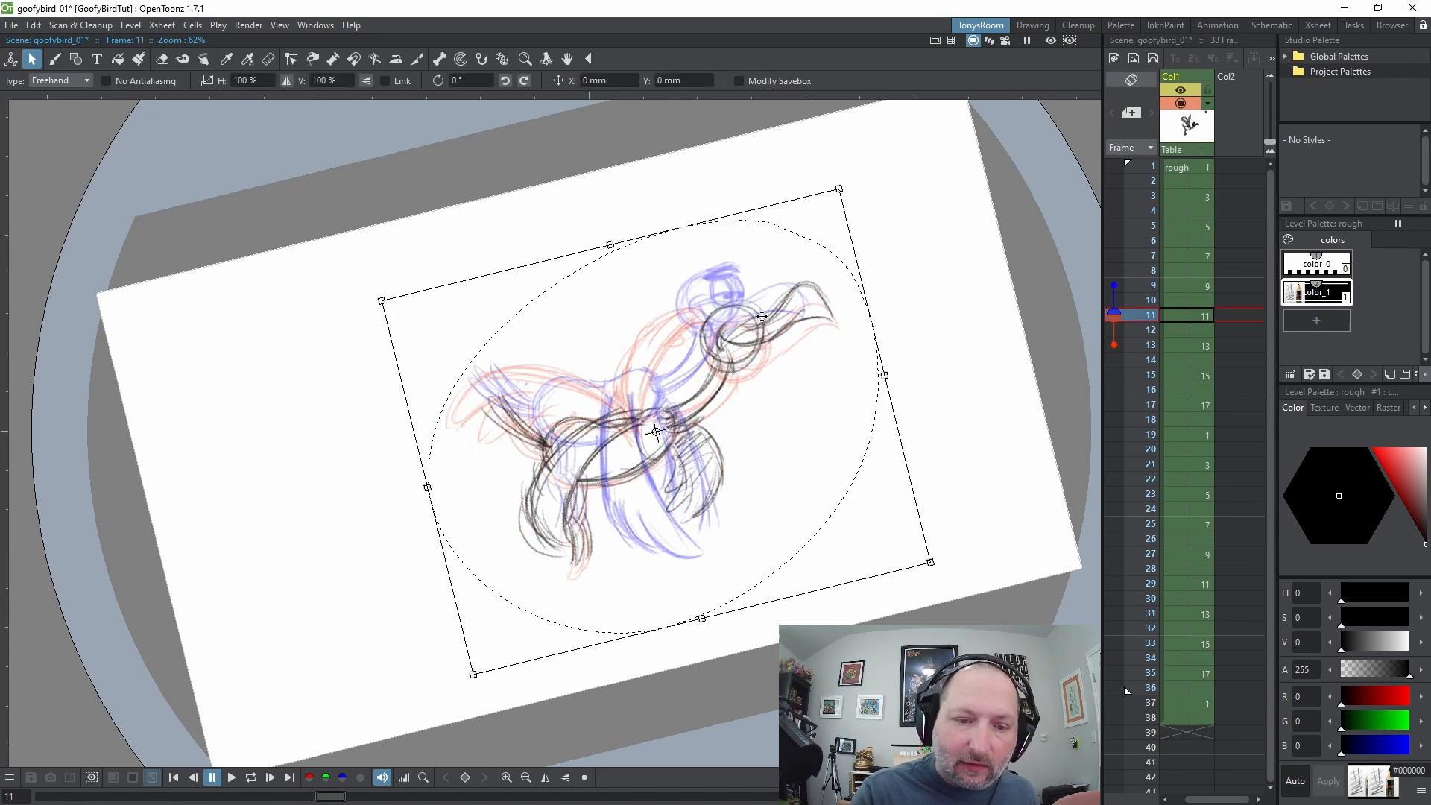
{"action": "left_click_drag", "start_coordinate": [760, 322], "coordinate": [754, 294]}
{"action": "key", "text": "period"}
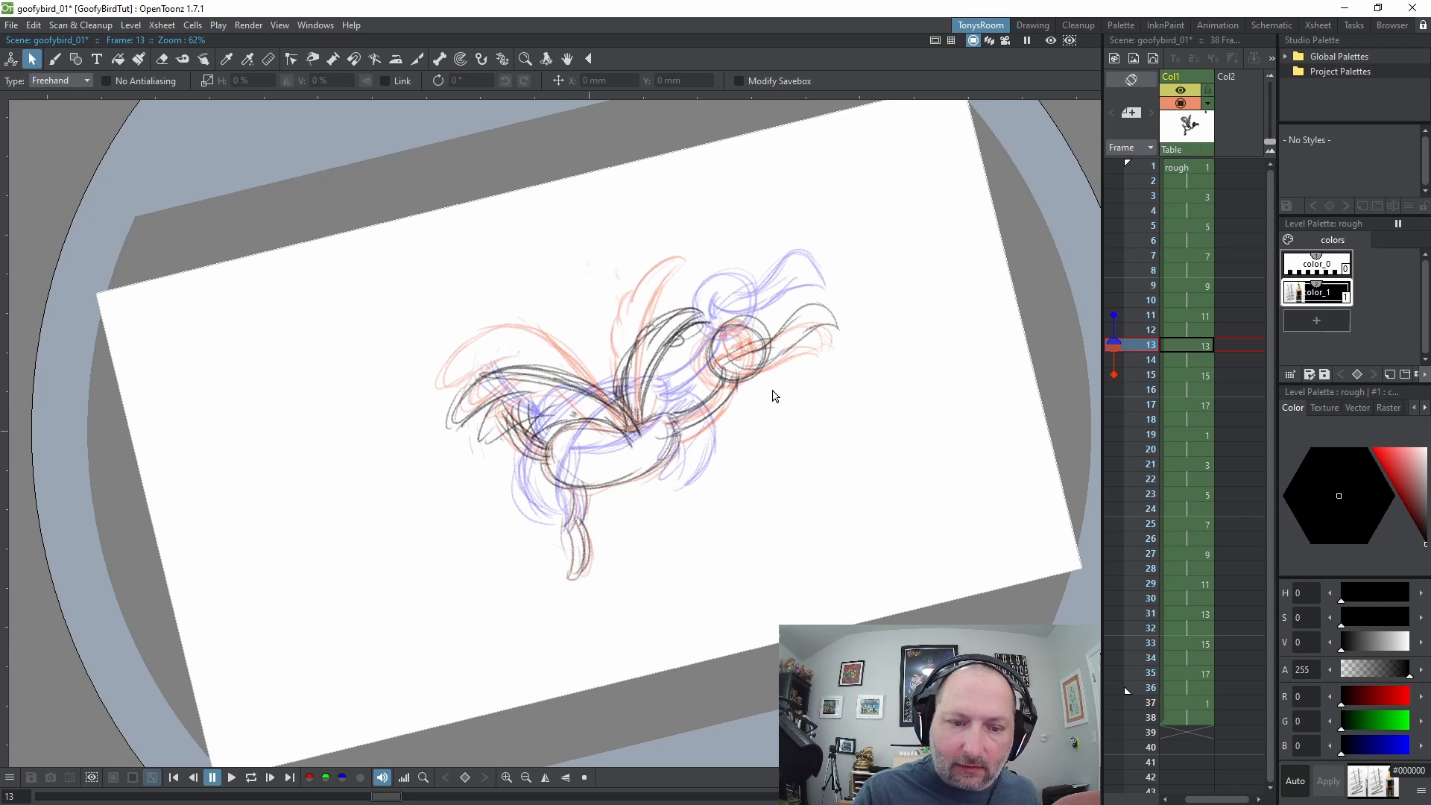
{"action": "mouse_move", "coordinate": [634, 225]}
{"action": "left_mouse_down"}
{"action": "mouse_move", "coordinate": [396, 530]}
{"action": "mouse_move", "coordinate": [635, 224]}
{"action": "left_mouse_up"}
{"action": "mouse_move", "coordinate": [749, 338]}
{"action": "left_mouse_down"}
{"action": "mouse_move", "coordinate": [746, 307]}
{"action": "mouse_move", "coordinate": [750, 322]}
{"action": "left_mouse_up"}
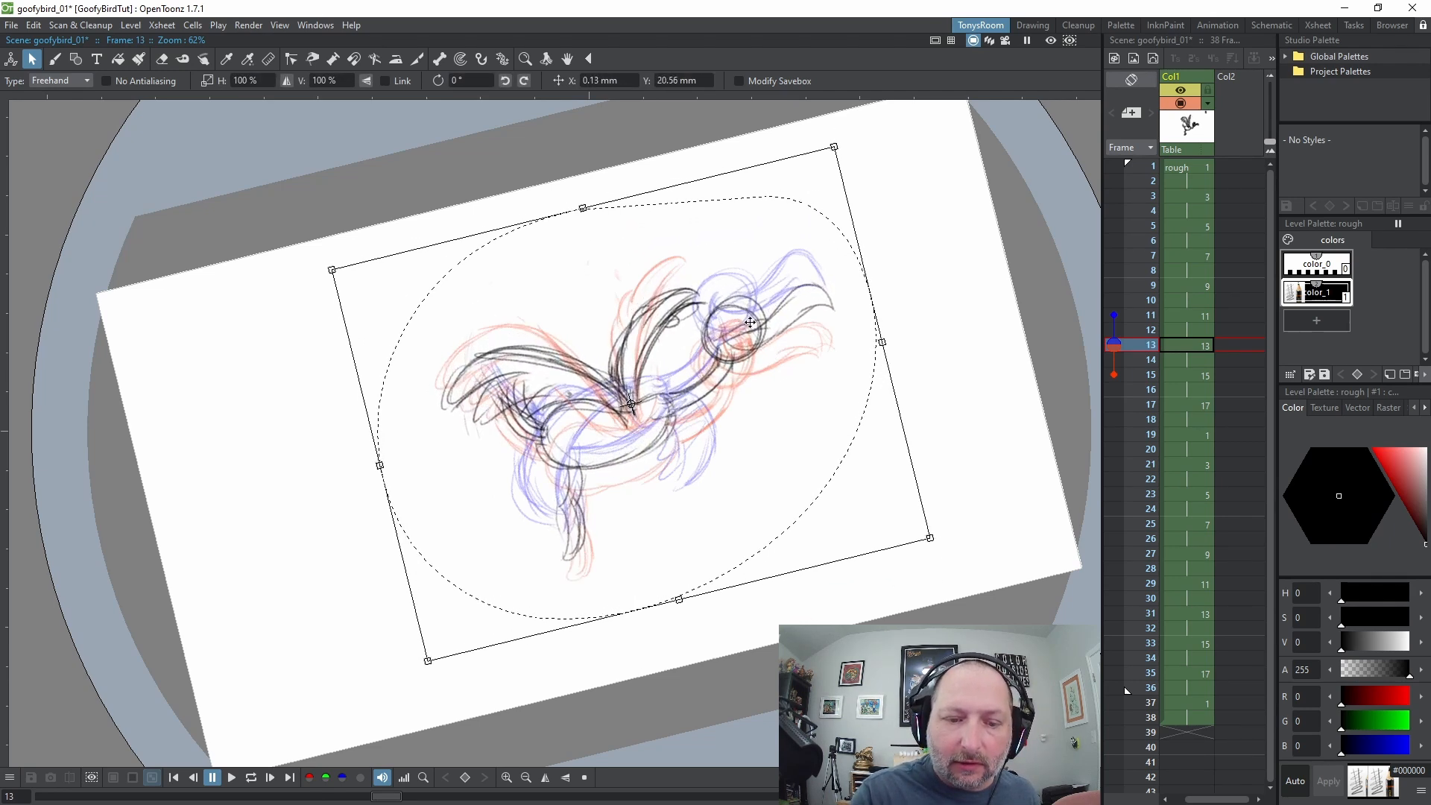
Ease the body back down by raising the bird only about 12.8 mm on frame 15 and about 9.2 mm on frame 17
{"action": "key", "text": "period"}
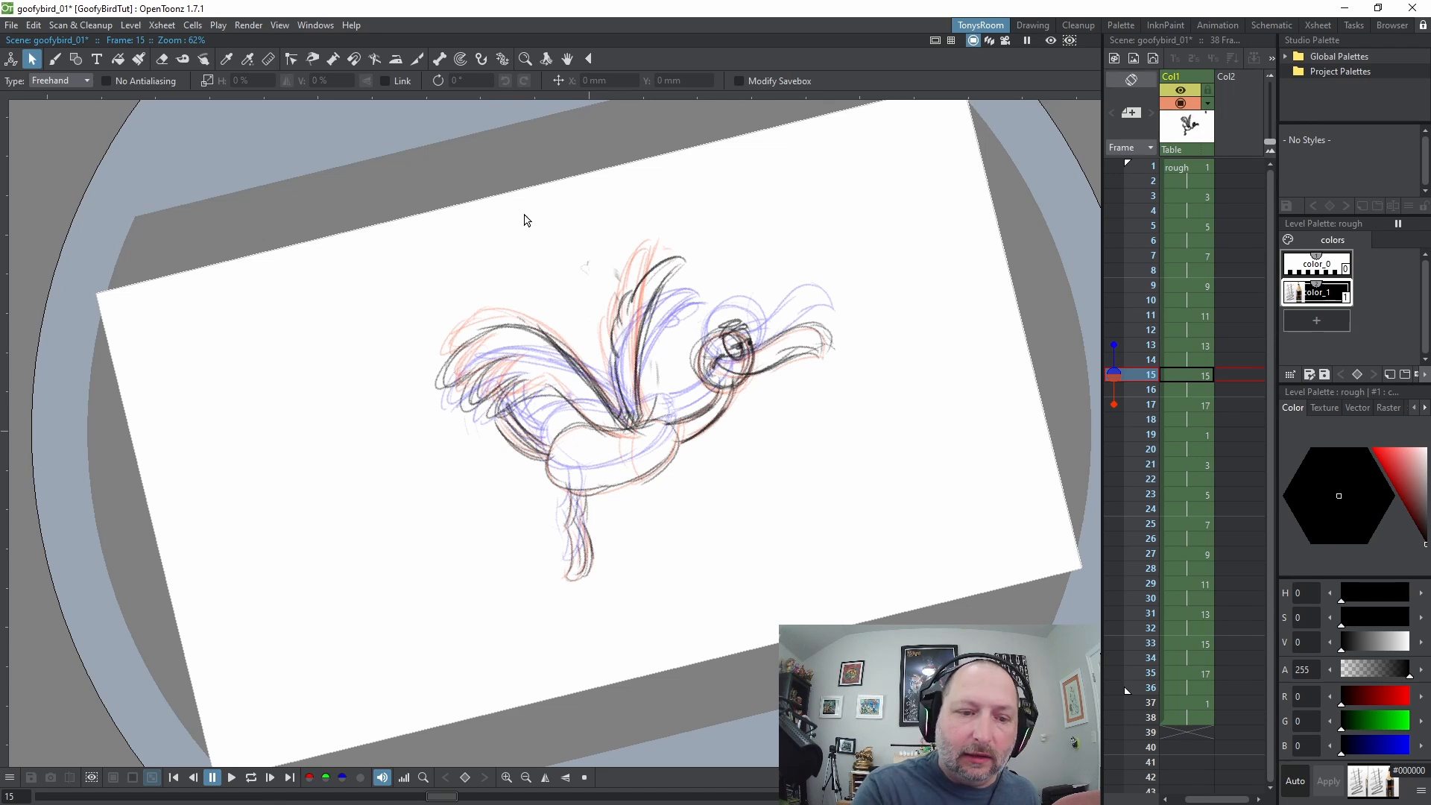
{"action": "mouse_move", "coordinate": [551, 205]}
{"action": "left_mouse_down"}
{"action": "mouse_move", "coordinate": [857, 377]}
{"action": "mouse_move", "coordinate": [596, 192]}
{"action": "left_mouse_up"}
{"action": "left_click_drag", "start_coordinate": [735, 346], "coordinate": [735, 335]}
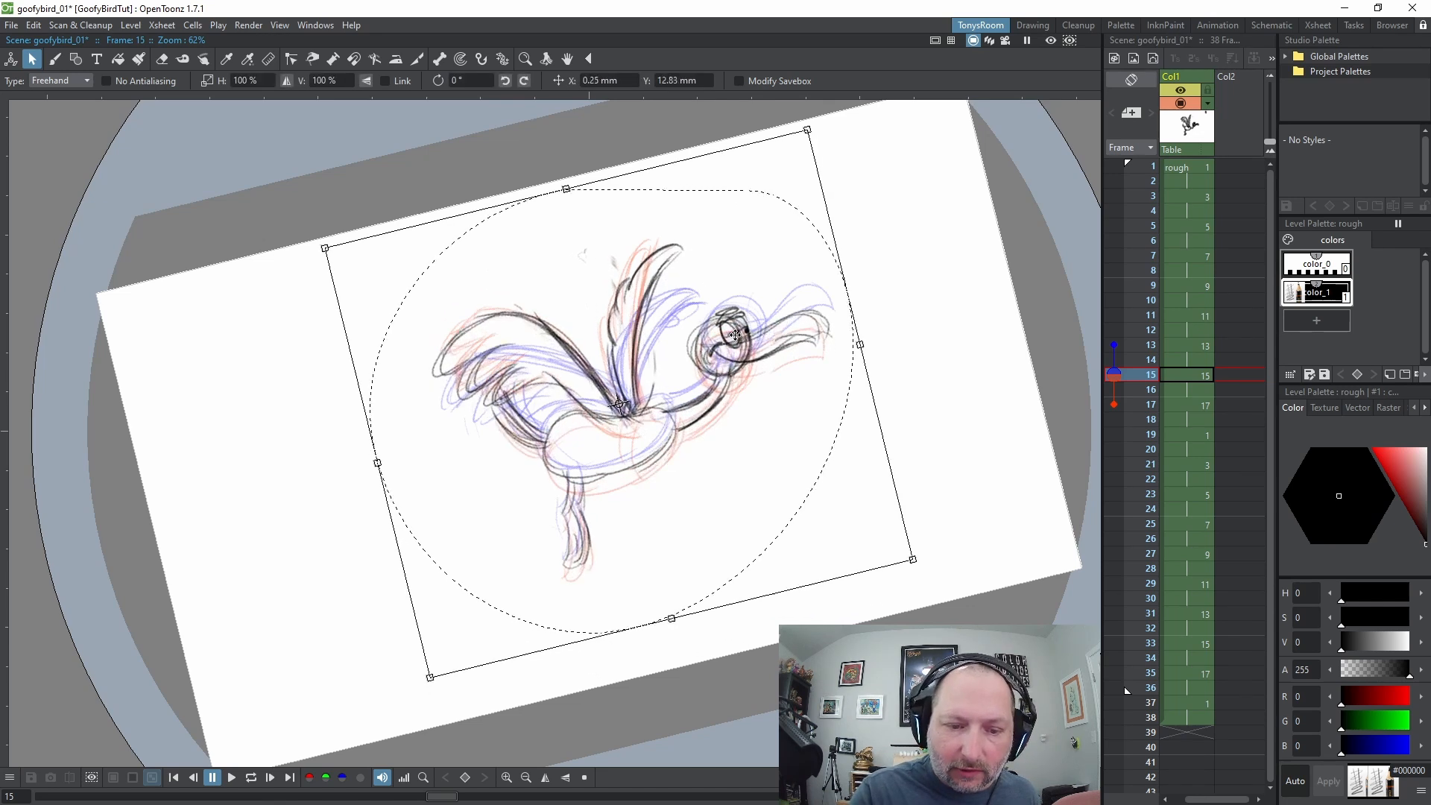
{"action": "key", "text": "period"}
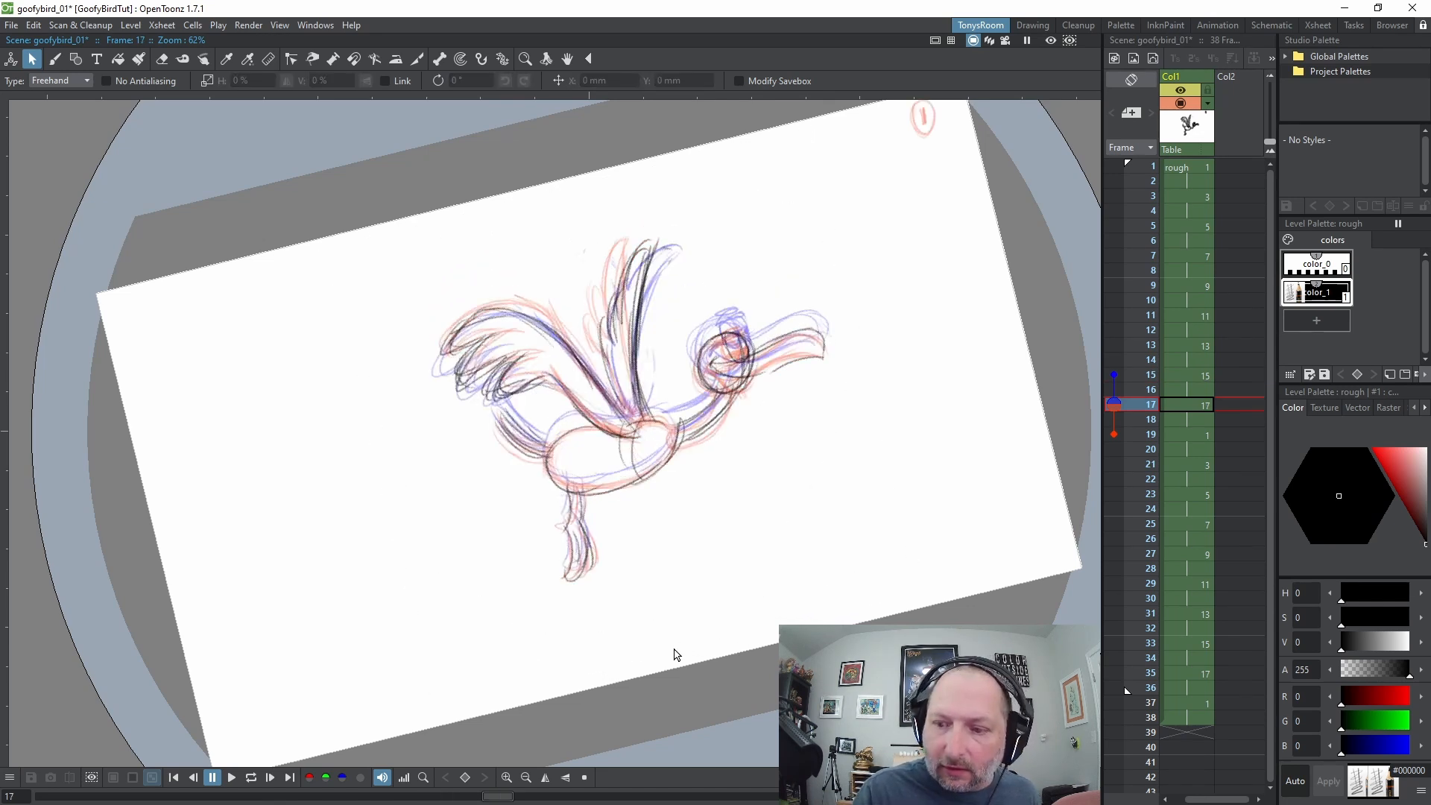
{"action": "mouse_move", "coordinate": [585, 186]}
{"action": "left_mouse_down"}
{"action": "mouse_move", "coordinate": [425, 558]}
{"action": "mouse_move", "coordinate": [585, 183]}
{"action": "left_mouse_up"}
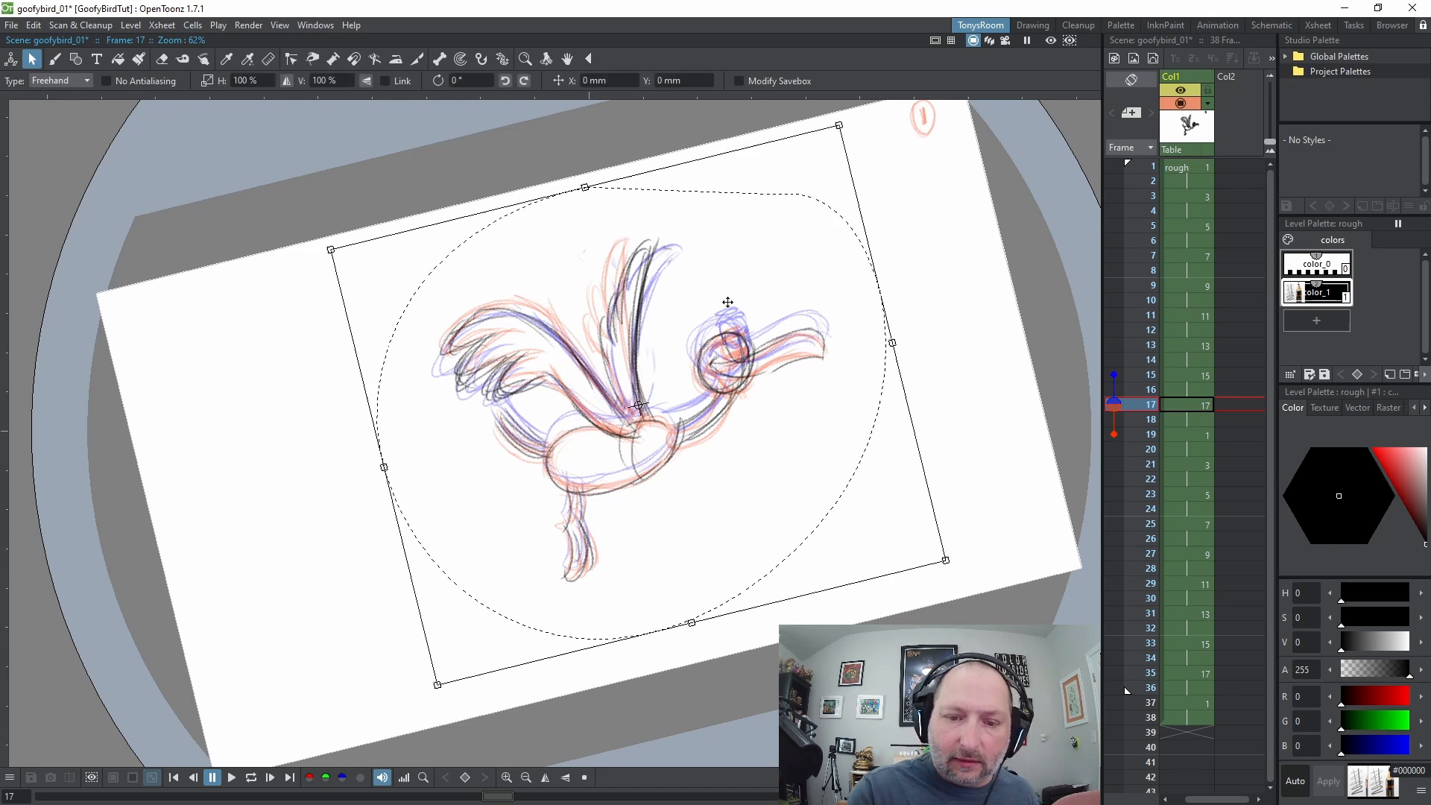
{"action": "mouse_move", "coordinate": [728, 310]}
{"action": "left_mouse_down"}
{"action": "mouse_move", "coordinate": [750, 345]}
{"action": "mouse_move", "coordinate": [739, 334]}
{"action": "left_mouse_up"}
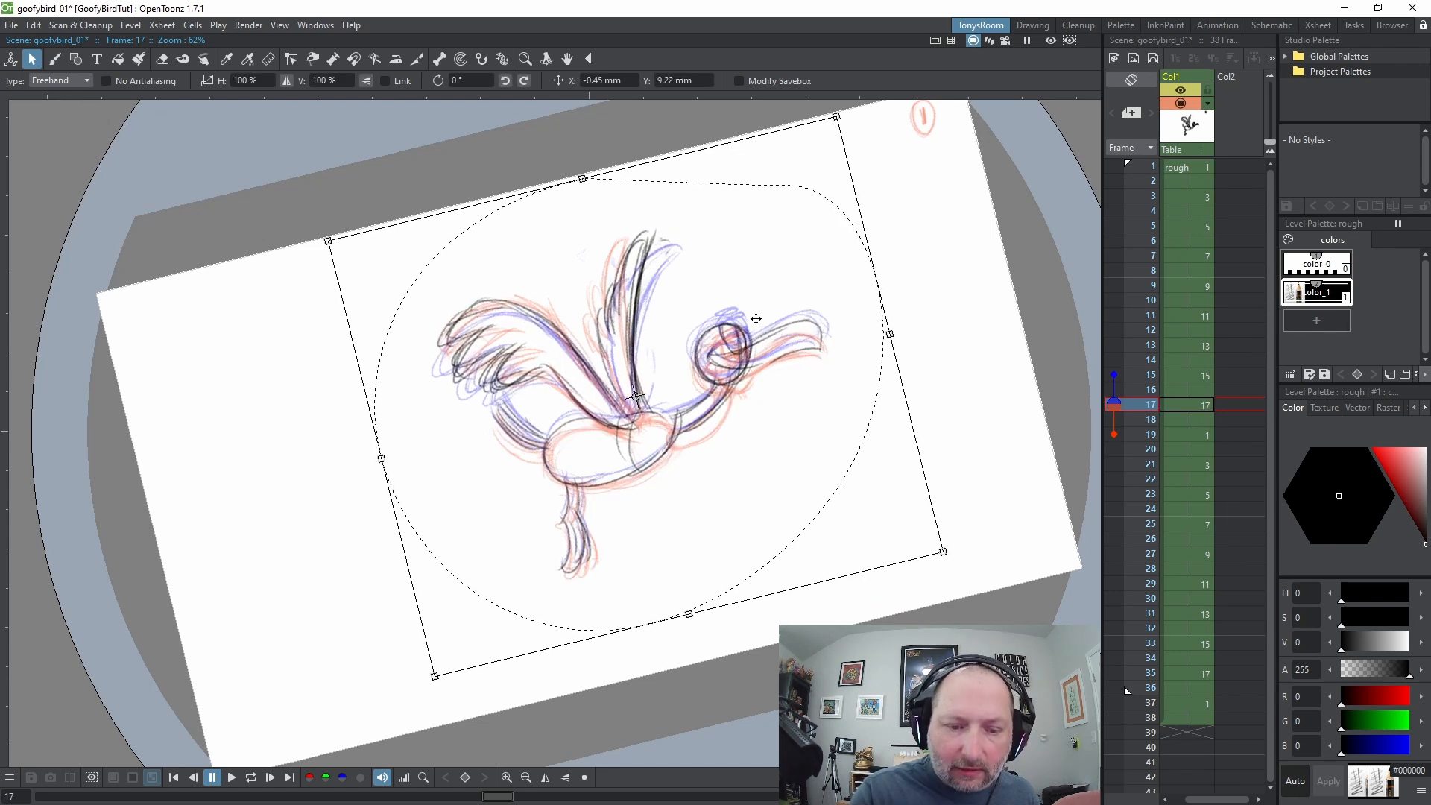
{"action": "key", "text": "period"}
{"action": "key", "text": "period"}
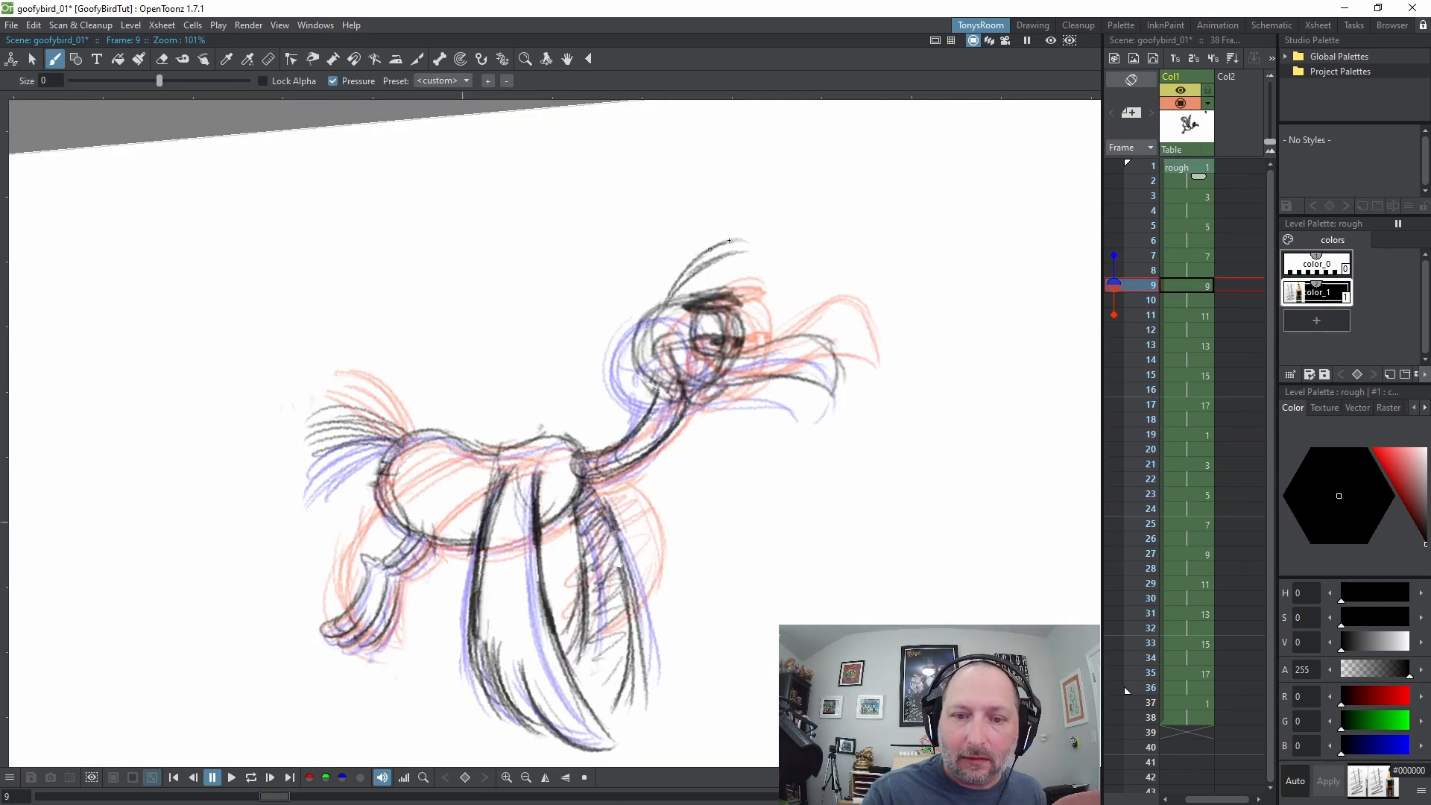
Finish the forward-curving crest feather on top of the bird's head on frame 9
{"action": "mouse_move", "coordinate": [708, 262]}
{"action": "left_mouse_down"}
{"action": "mouse_move", "coordinate": [737, 251]}
{"action": "mouse_move", "coordinate": [673, 305]}
{"action": "left_mouse_up"}
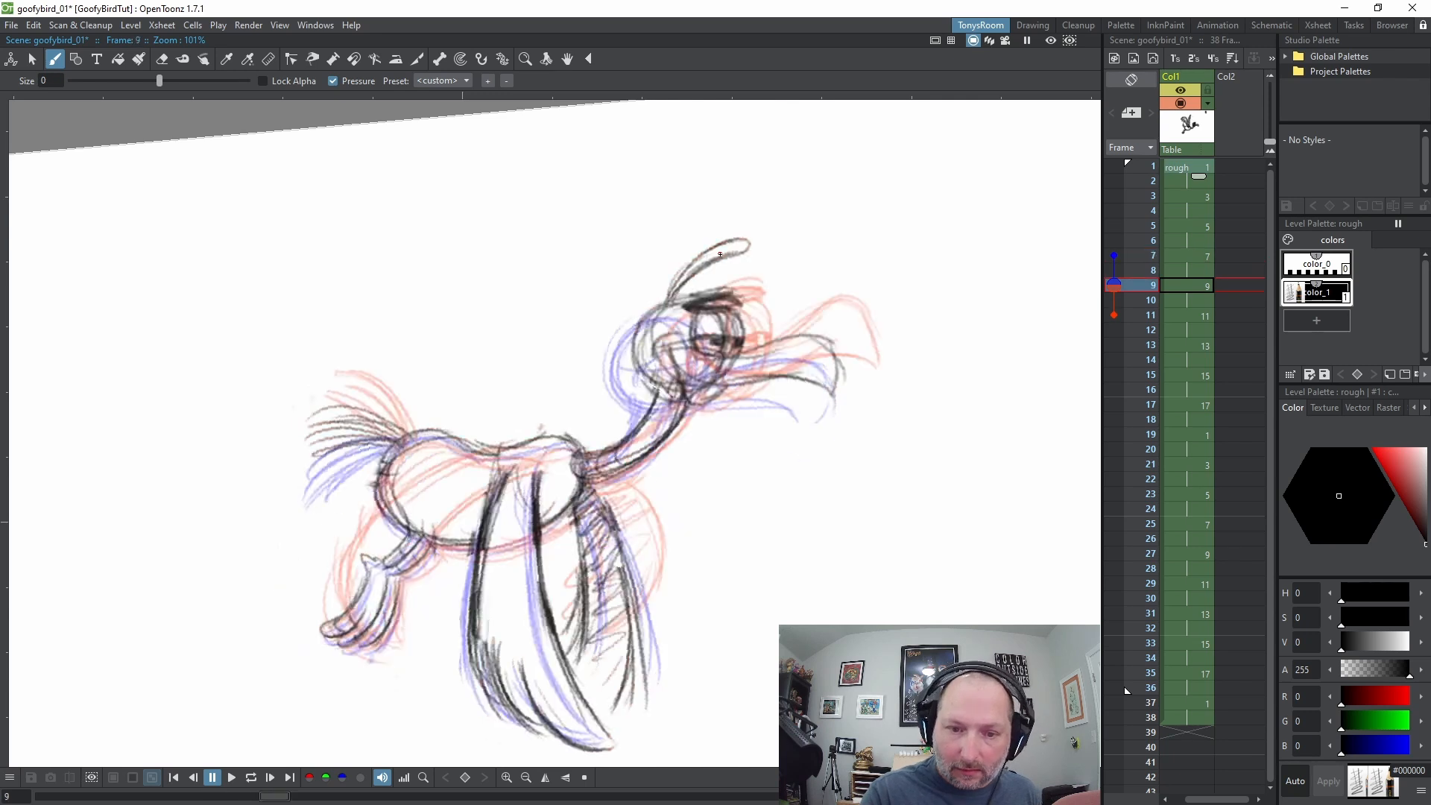
{"action": "key", "text": "comma"}
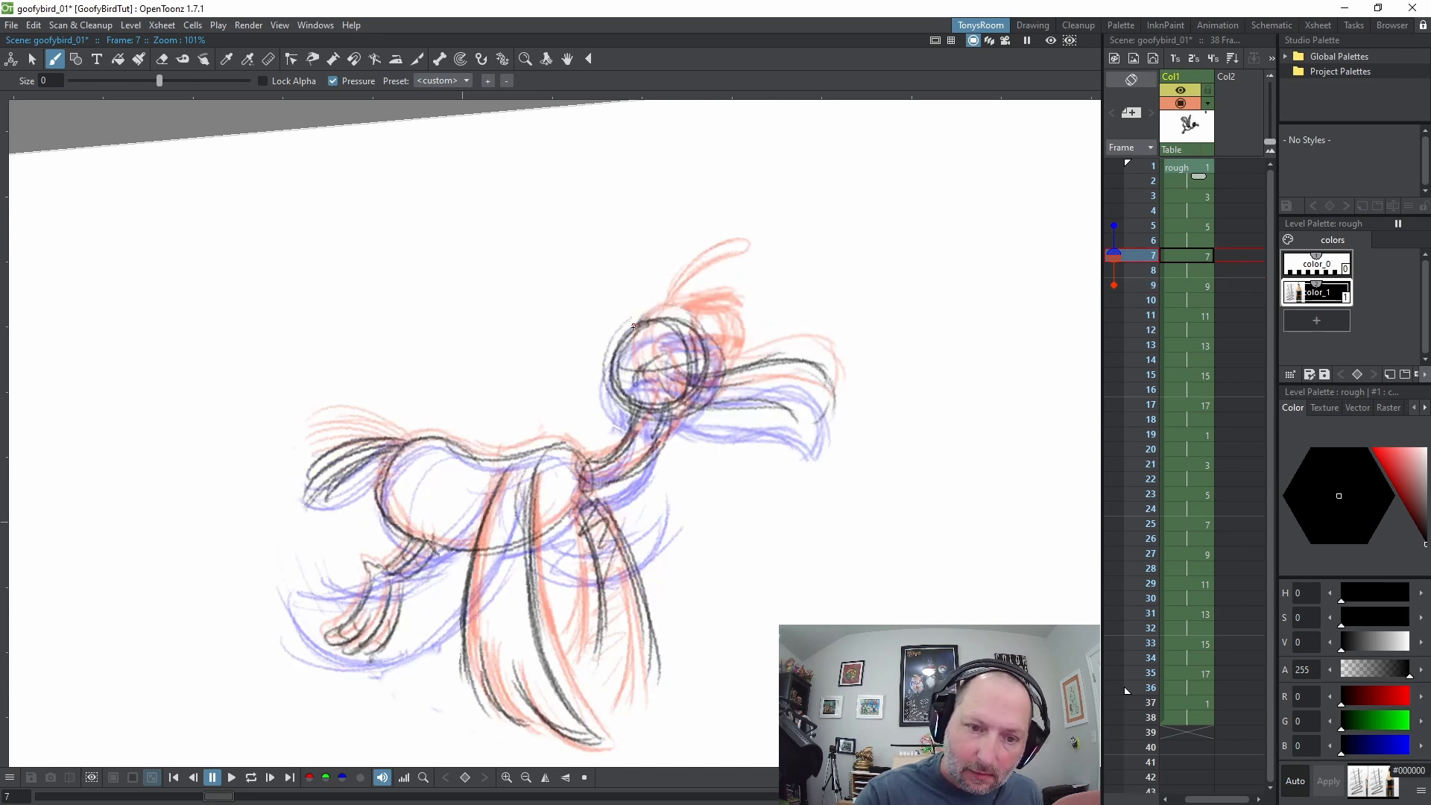
Try a tall, upright crest feather on top of the bird's head on frame 7
{"action": "left_click_drag", "start_coordinate": [634, 322], "coordinate": [676, 233]}
{"action": "left_click_drag", "start_coordinate": [643, 304], "coordinate": [637, 327]}
{"action": "left_click_drag", "start_coordinate": [677, 241], "coordinate": [638, 327]}
{"action": "mouse_move", "coordinate": [636, 327]}
{"action": "left_mouse_down"}
{"action": "mouse_move", "coordinate": [667, 239]}
{"action": "mouse_move", "coordinate": [646, 313]}
{"action": "left_mouse_up"}
{"action": "key", "text": "period"}
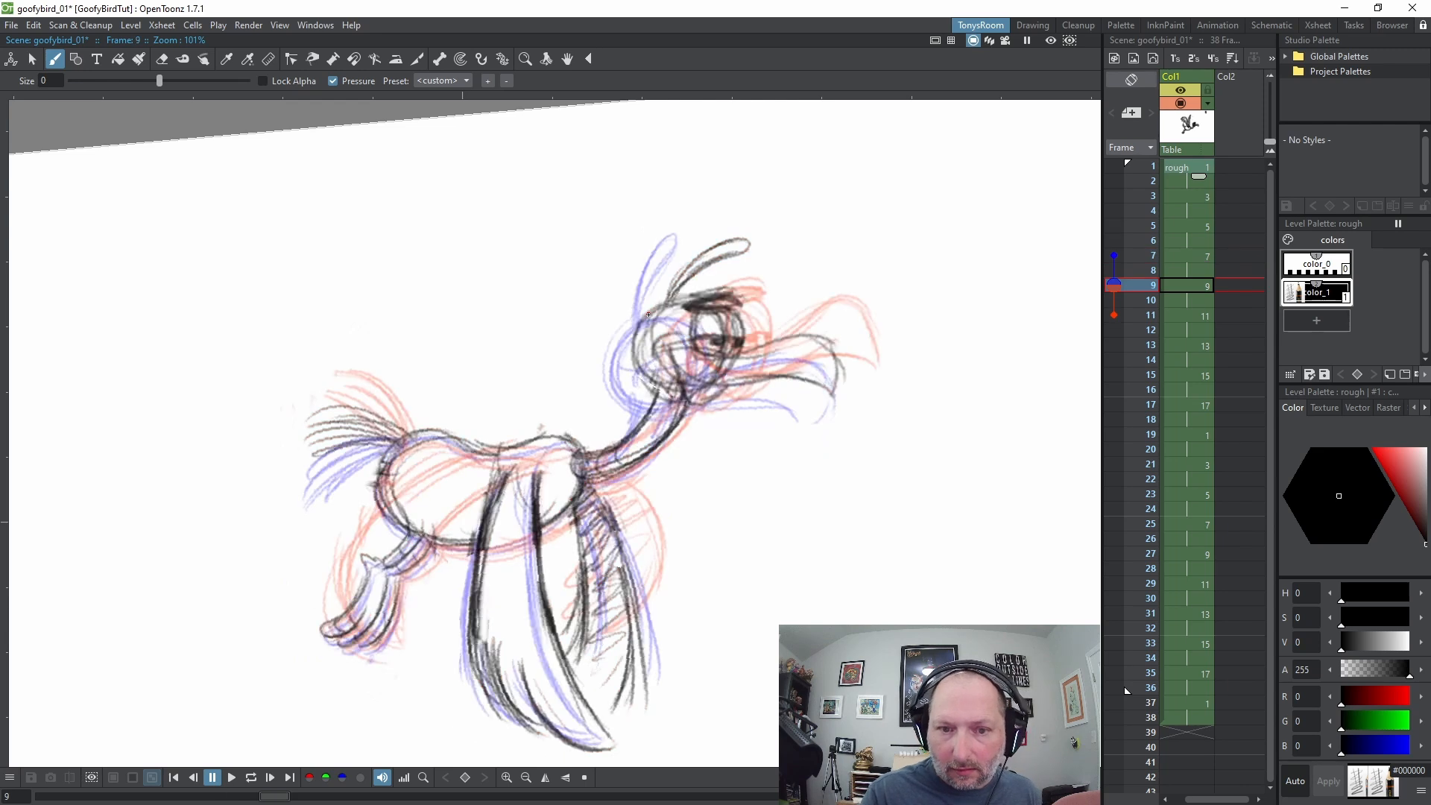
Draw a low crest feather sweeping forward over the top of the bird's head on frame 5
{"action": "key", "text": "comma"}
{"action": "key", "text": "comma"}
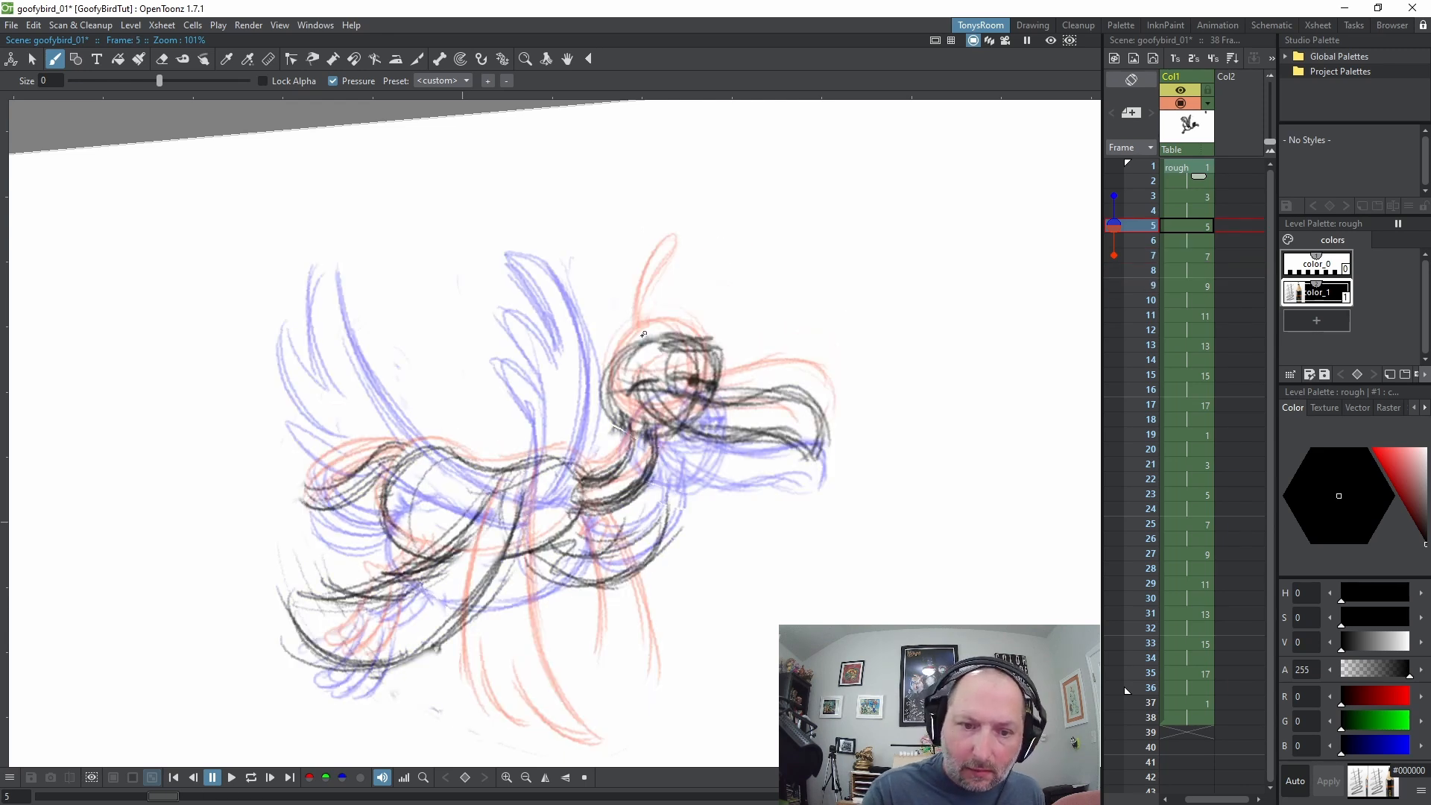
{"action": "mouse_move", "coordinate": [644, 334]}
{"action": "left_mouse_down"}
{"action": "mouse_move", "coordinate": [682, 308]}
{"action": "mouse_move", "coordinate": [720, 312]}
{"action": "left_mouse_up"}
{"action": "mouse_move", "coordinate": [642, 339]}
{"action": "left_mouse_down"}
{"action": "mouse_move", "coordinate": [682, 317]}
{"action": "mouse_move", "coordinate": [725, 319]}
{"action": "mouse_move", "coordinate": [676, 310]}
{"action": "mouse_move", "coordinate": [718, 308]}
{"action": "mouse_move", "coordinate": [687, 318]}
{"action": "left_mouse_up"}
Remove the upright crest feather from frame 7 and redraw it as a lower feather sweeping forward over the head
{"action": "key", "text": "period"}
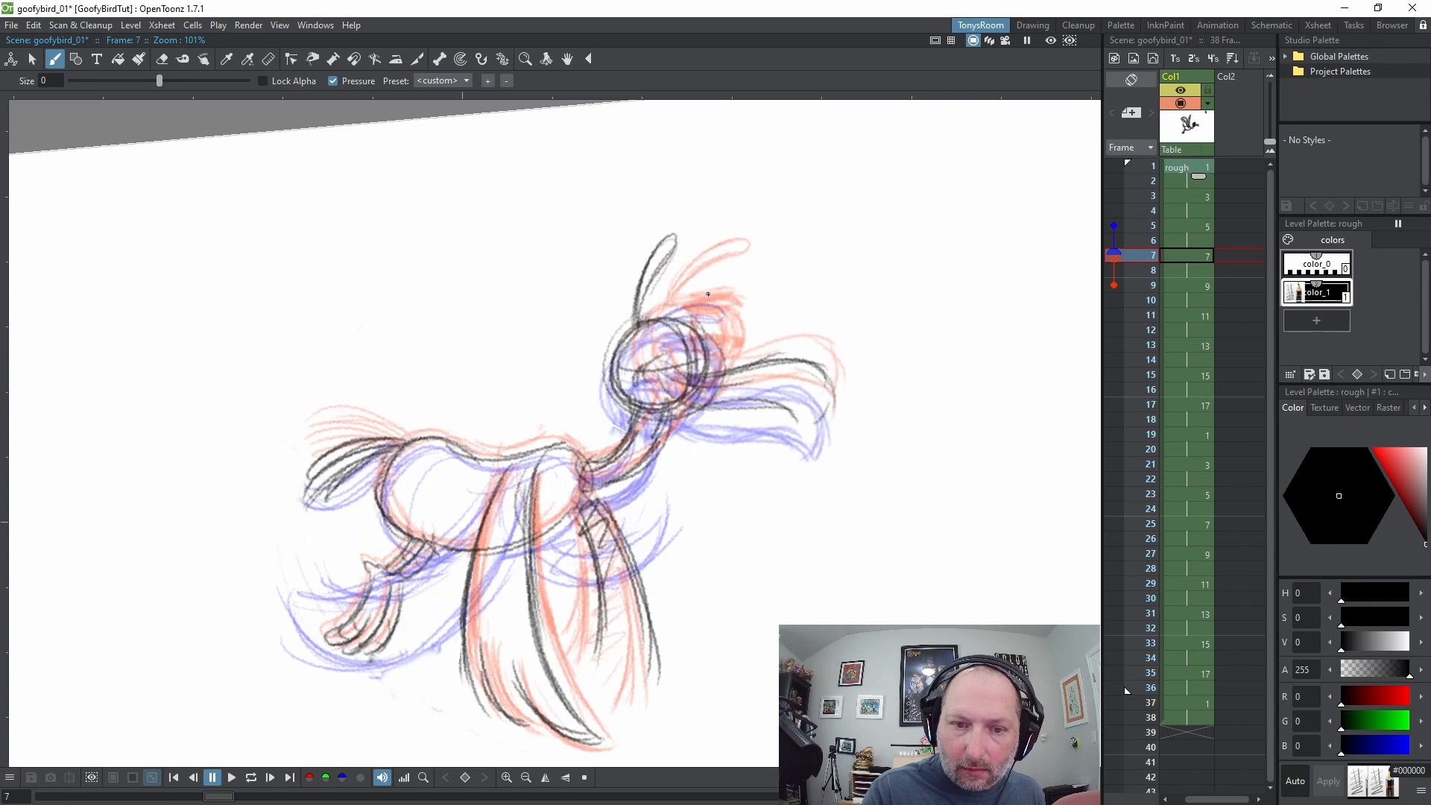
{"action": "key", "text": "a"}
{"action": "key", "text": "b"}
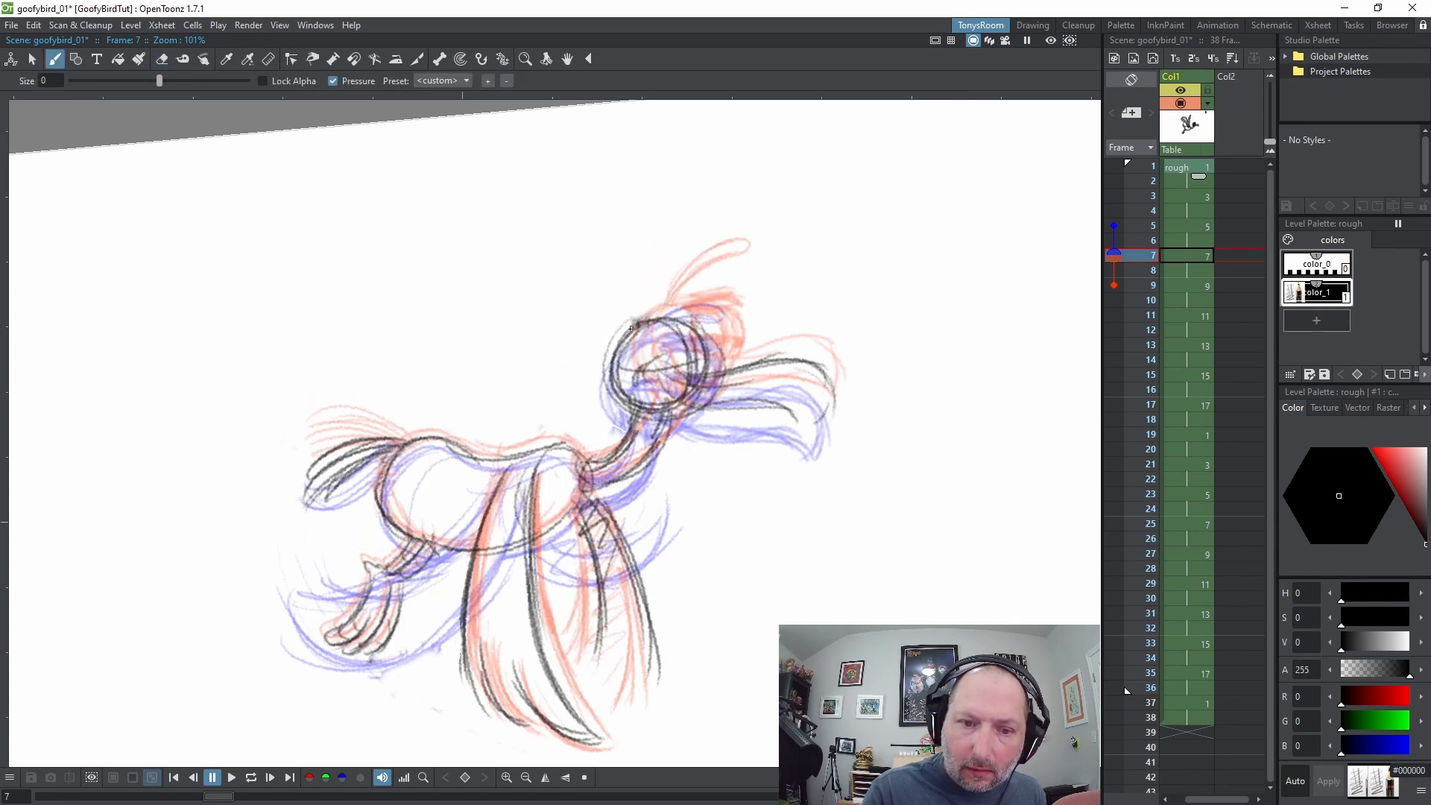
{"action": "mouse_move", "coordinate": [632, 330]}
{"action": "left_mouse_down"}
{"action": "mouse_move", "coordinate": [705, 284]}
{"action": "mouse_move", "coordinate": [728, 293]}
{"action": "left_mouse_up"}
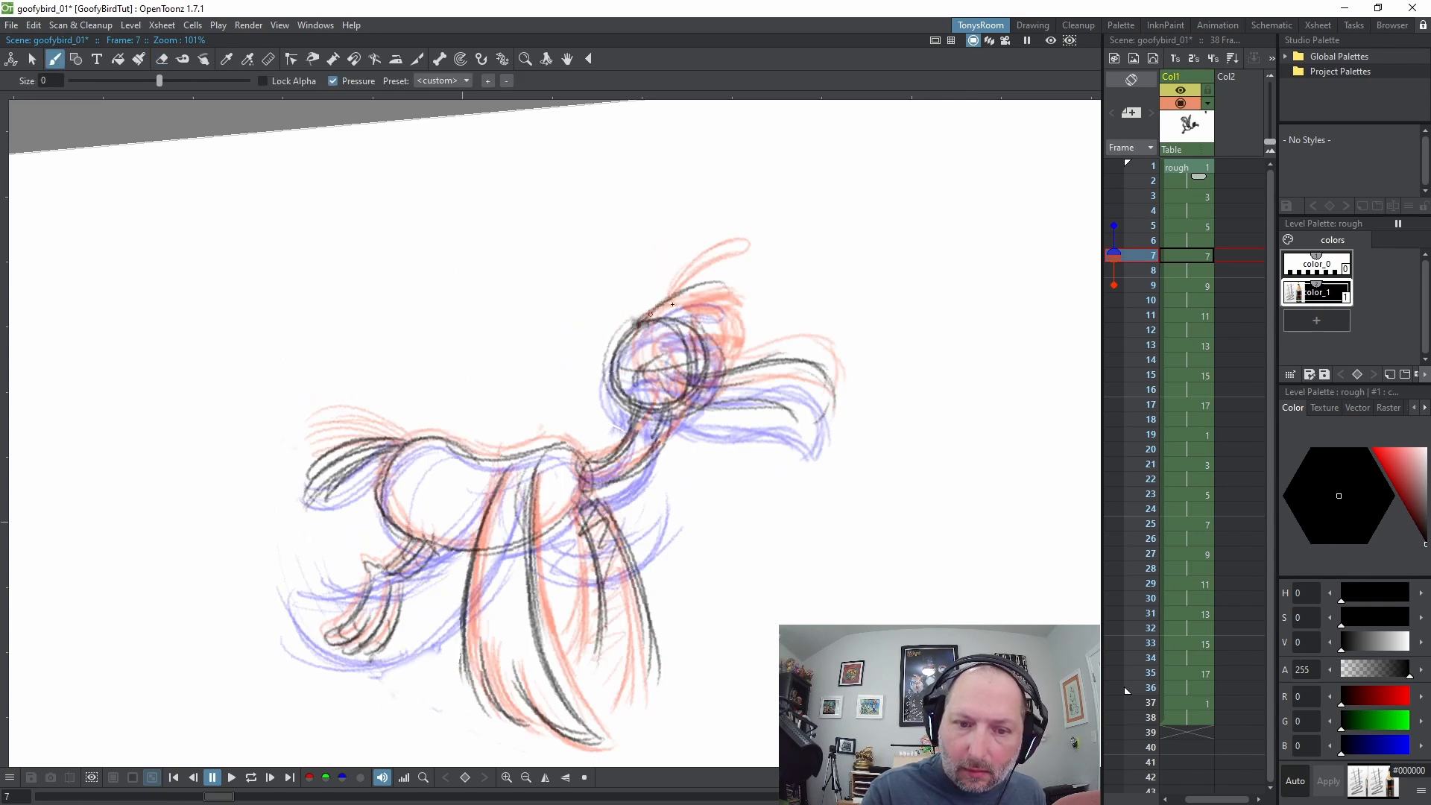
{"action": "left_click_drag", "start_coordinate": [650, 313], "coordinate": [725, 296]}
Play the flight loop to check the motion of the crest feather
{"action": "key", "text": "l"}
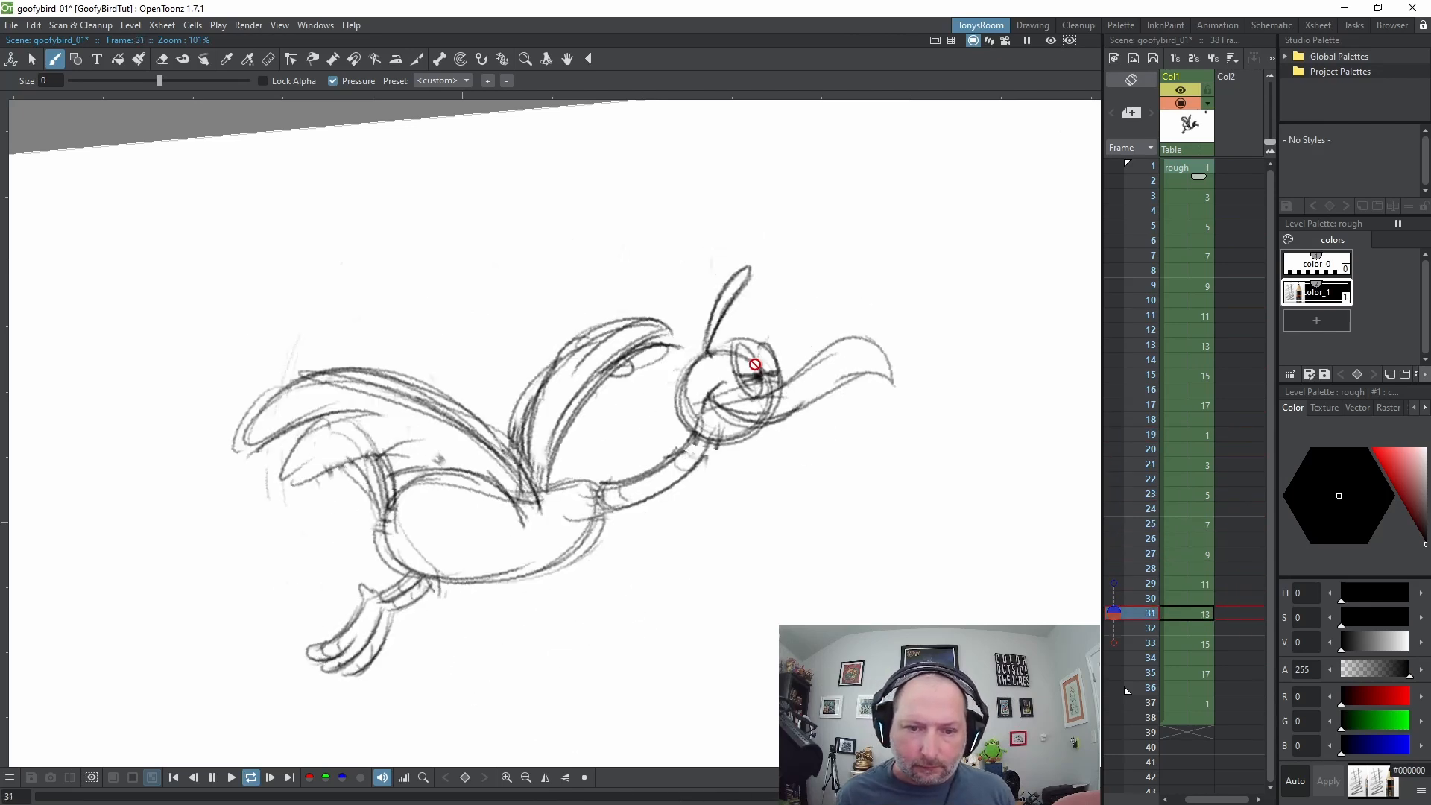
{"action": "key", "text": "l"}
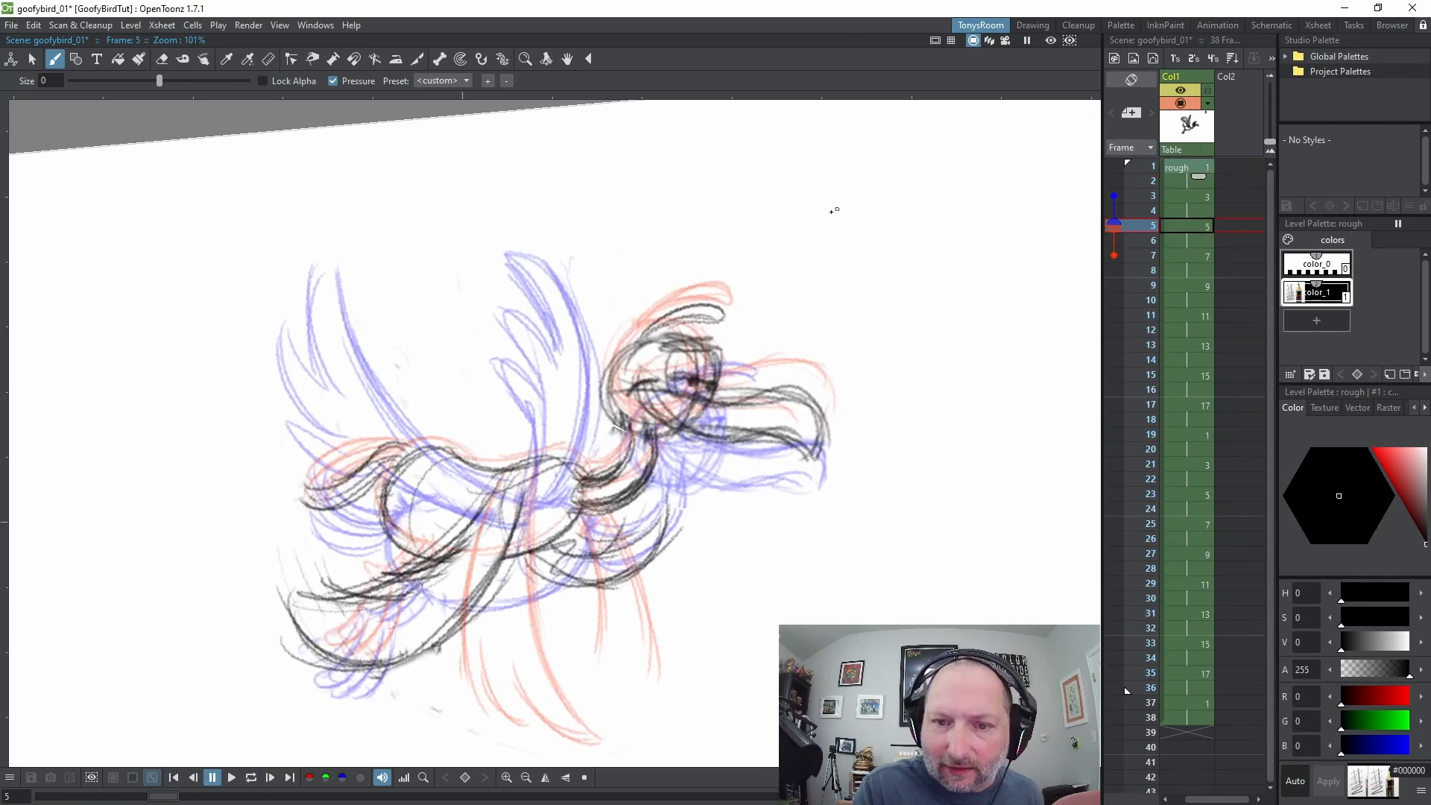
Sketch four curved feather poses stacked in the empty area beyond the bird's head on frame 5, alternating C and S shapes
{"action": "mouse_move", "coordinate": [825, 216]}
{"action": "left_mouse_down"}
{"action": "mouse_move", "coordinate": [926, 189]}
{"action": "mouse_move", "coordinate": [858, 201]}
{"action": "mouse_move", "coordinate": [921, 197]}
{"action": "mouse_move", "coordinate": [872, 190]}
{"action": "mouse_move", "coordinate": [829, 212]}
{"action": "mouse_move", "coordinate": [887, 240]}
{"action": "mouse_move", "coordinate": [919, 235]}
{"action": "mouse_move", "coordinate": [934, 225]}
{"action": "mouse_move", "coordinate": [828, 240]}
{"action": "mouse_move", "coordinate": [934, 235]}
{"action": "left_mouse_up"}
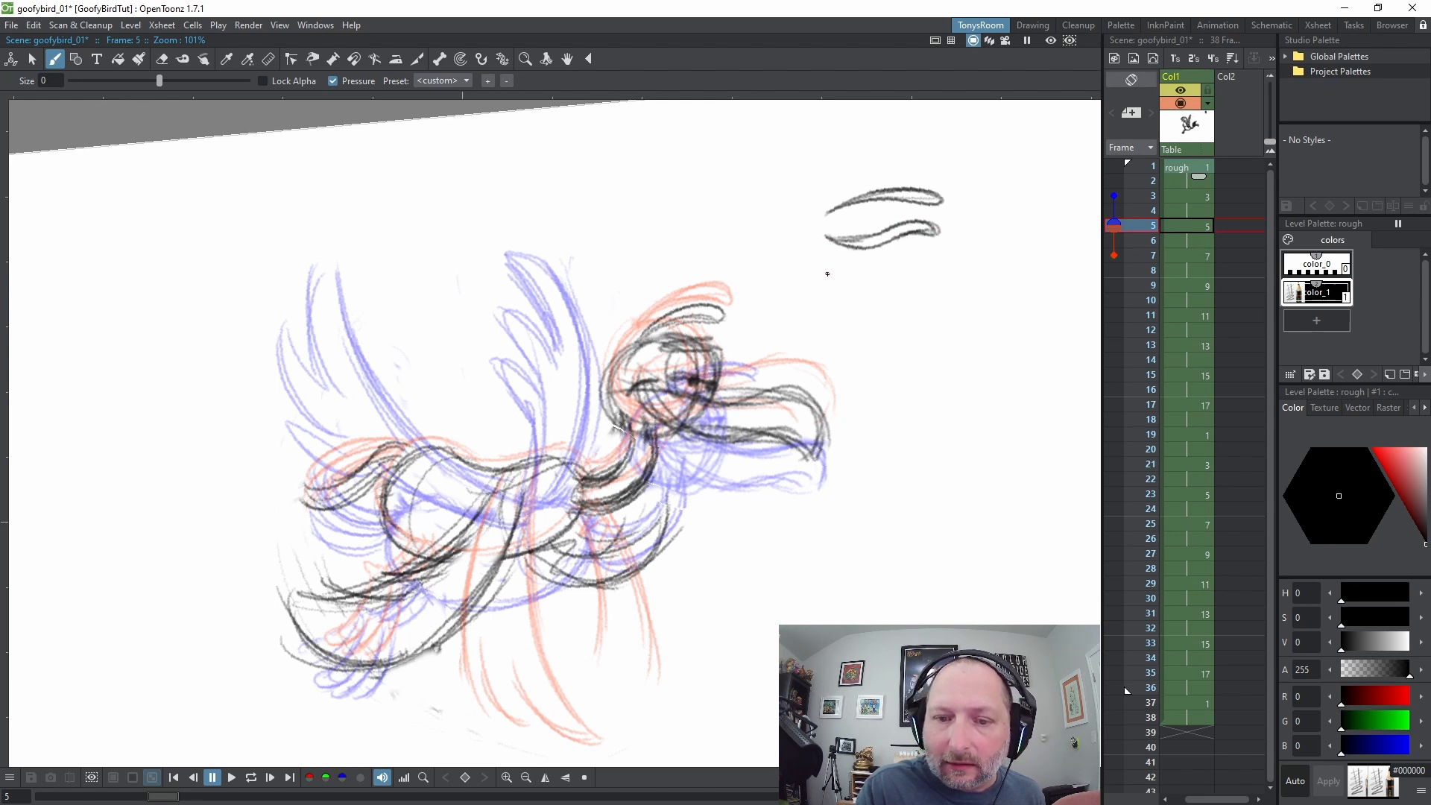
{"action": "mouse_move", "coordinate": [822, 269]}
{"action": "left_mouse_down"}
{"action": "mouse_move", "coordinate": [902, 286]}
{"action": "mouse_move", "coordinate": [918, 257]}
{"action": "left_mouse_up"}
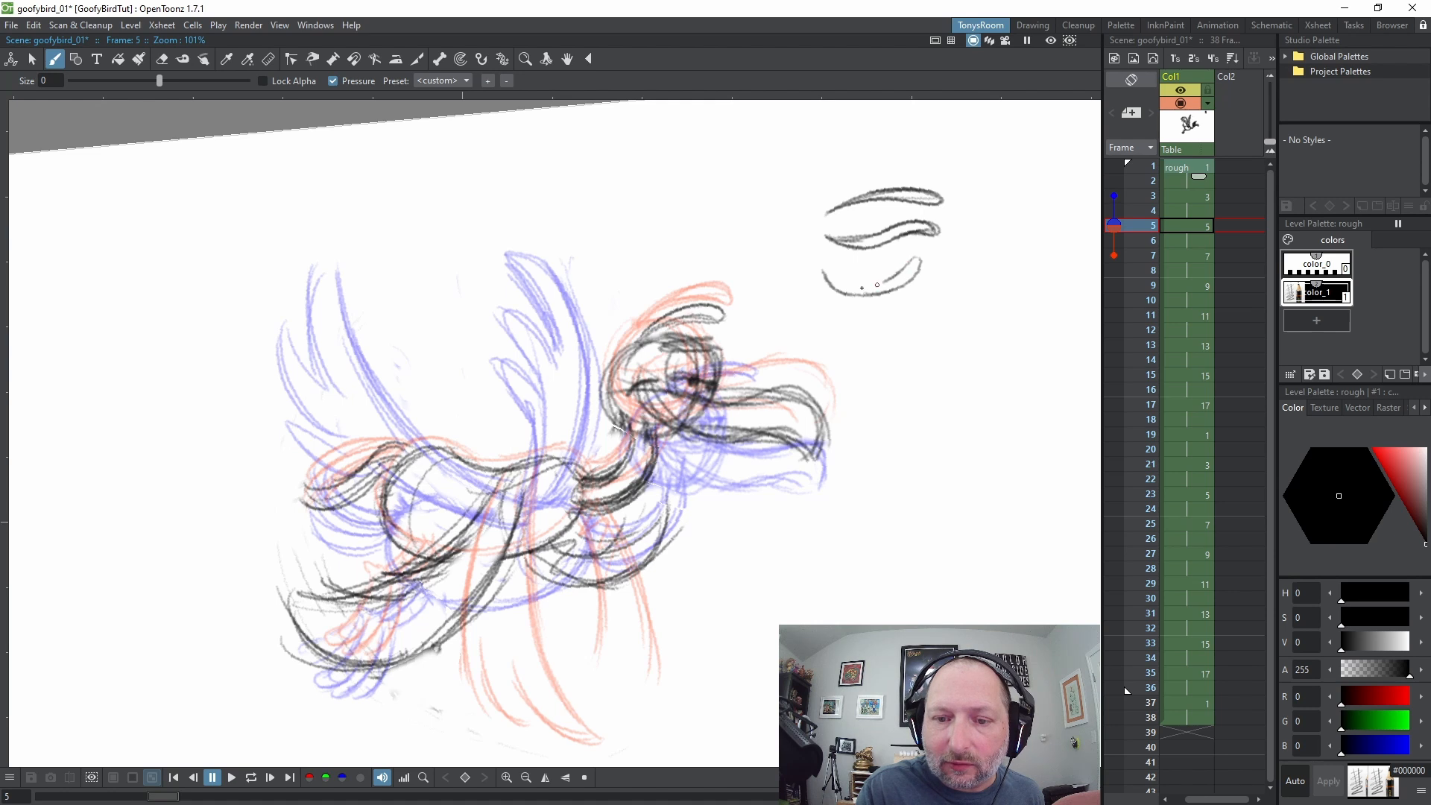
{"action": "mouse_move", "coordinate": [825, 272]}
{"action": "left_mouse_down"}
{"action": "mouse_move", "coordinate": [918, 260]}
{"action": "mouse_move", "coordinate": [834, 237]}
{"action": "mouse_move", "coordinate": [932, 226]}
{"action": "mouse_move", "coordinate": [835, 237]}
{"action": "mouse_move", "coordinate": [890, 228]}
{"action": "mouse_move", "coordinate": [941, 190]}
{"action": "mouse_move", "coordinate": [849, 203]}
{"action": "mouse_move", "coordinate": [949, 198]}
{"action": "left_mouse_up"}
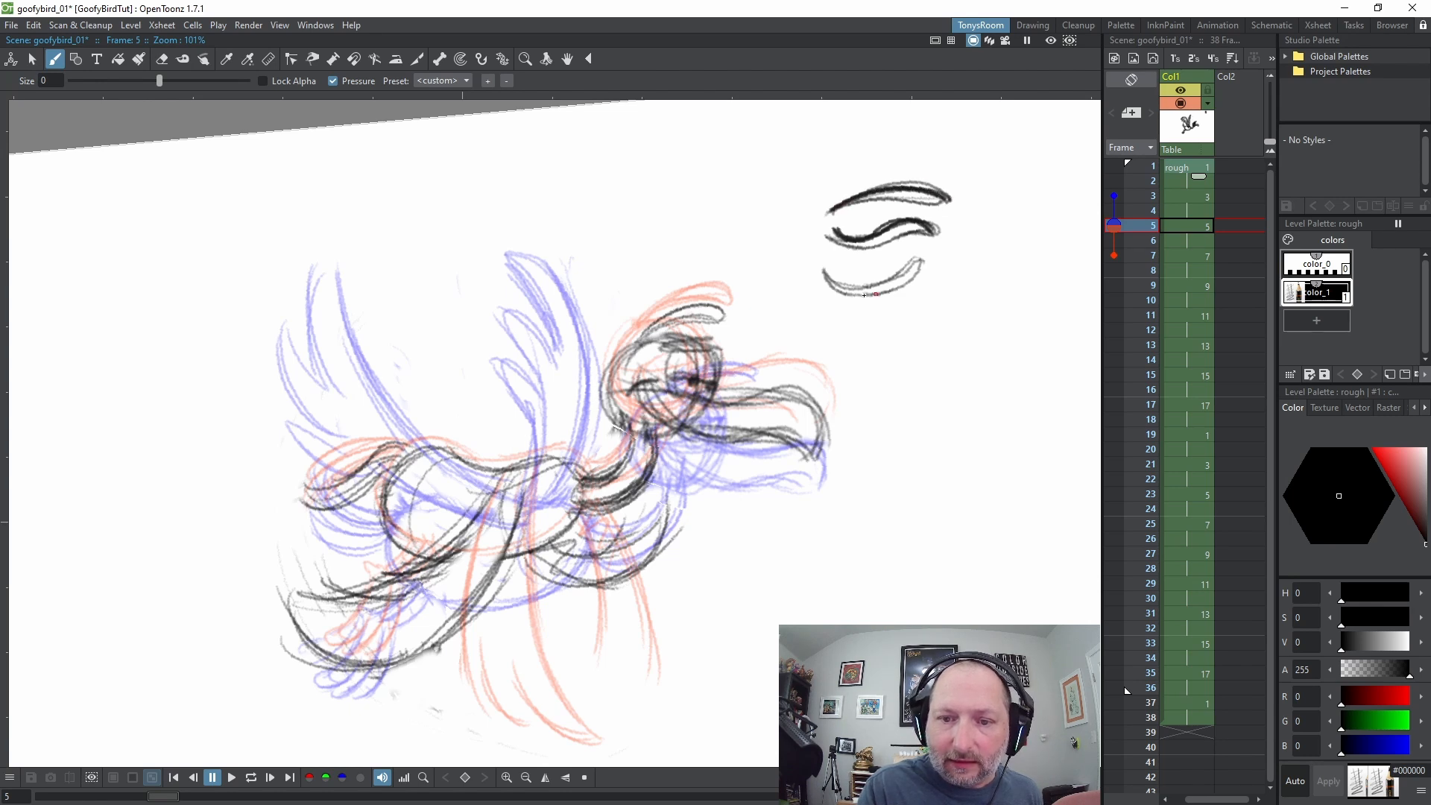
{"action": "mouse_move", "coordinate": [923, 261]}
{"action": "left_mouse_down"}
{"action": "mouse_move", "coordinate": [828, 287]}
{"action": "mouse_move", "coordinate": [918, 266]}
{"action": "mouse_move", "coordinate": [872, 295]}
{"action": "mouse_move", "coordinate": [913, 278]}
{"action": "left_mouse_up"}
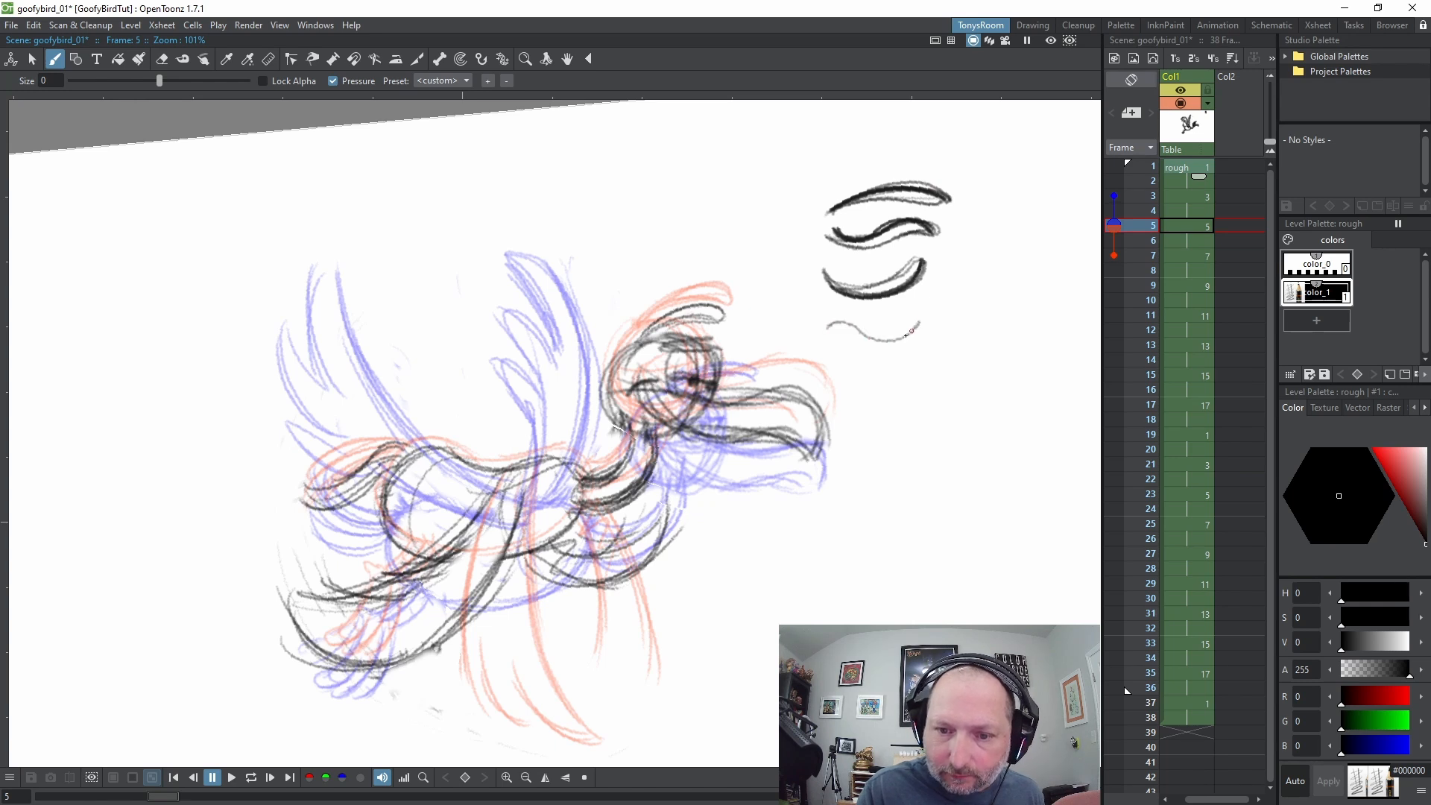
{"action": "mouse_move", "coordinate": [909, 333]}
{"action": "left_mouse_down"}
{"action": "mouse_move", "coordinate": [824, 323]}
{"action": "mouse_move", "coordinate": [917, 325]}
{"action": "mouse_move", "coordinate": [873, 331]}
{"action": "mouse_move", "coordinate": [869, 347]}
{"action": "mouse_move", "coordinate": [927, 330]}
{"action": "left_mouse_up"}
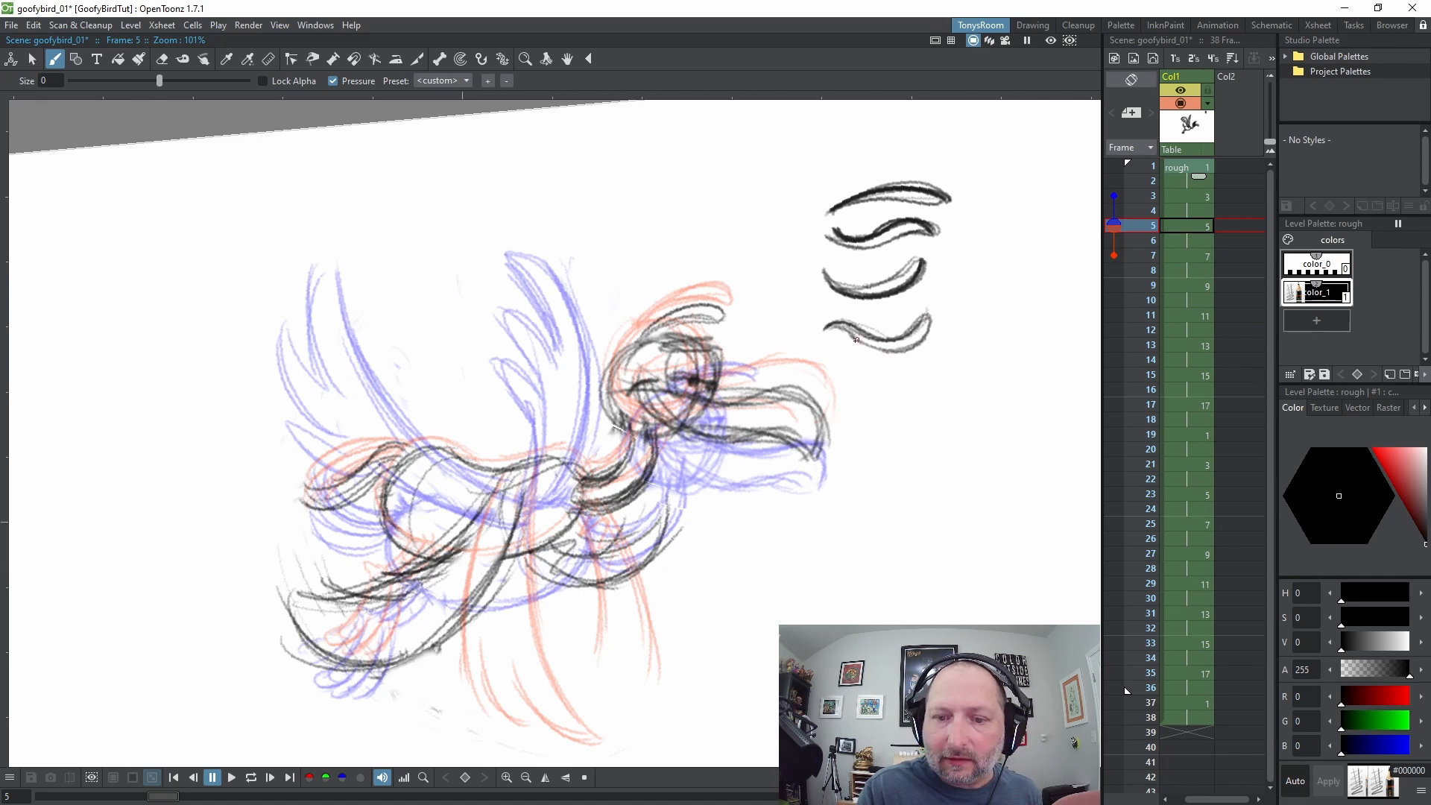
{"action": "mouse_move", "coordinate": [887, 352]}
{"action": "left_mouse_down"}
{"action": "mouse_move", "coordinate": [922, 319]}
{"action": "mouse_move", "coordinate": [889, 341]}
{"action": "left_mouse_up"}
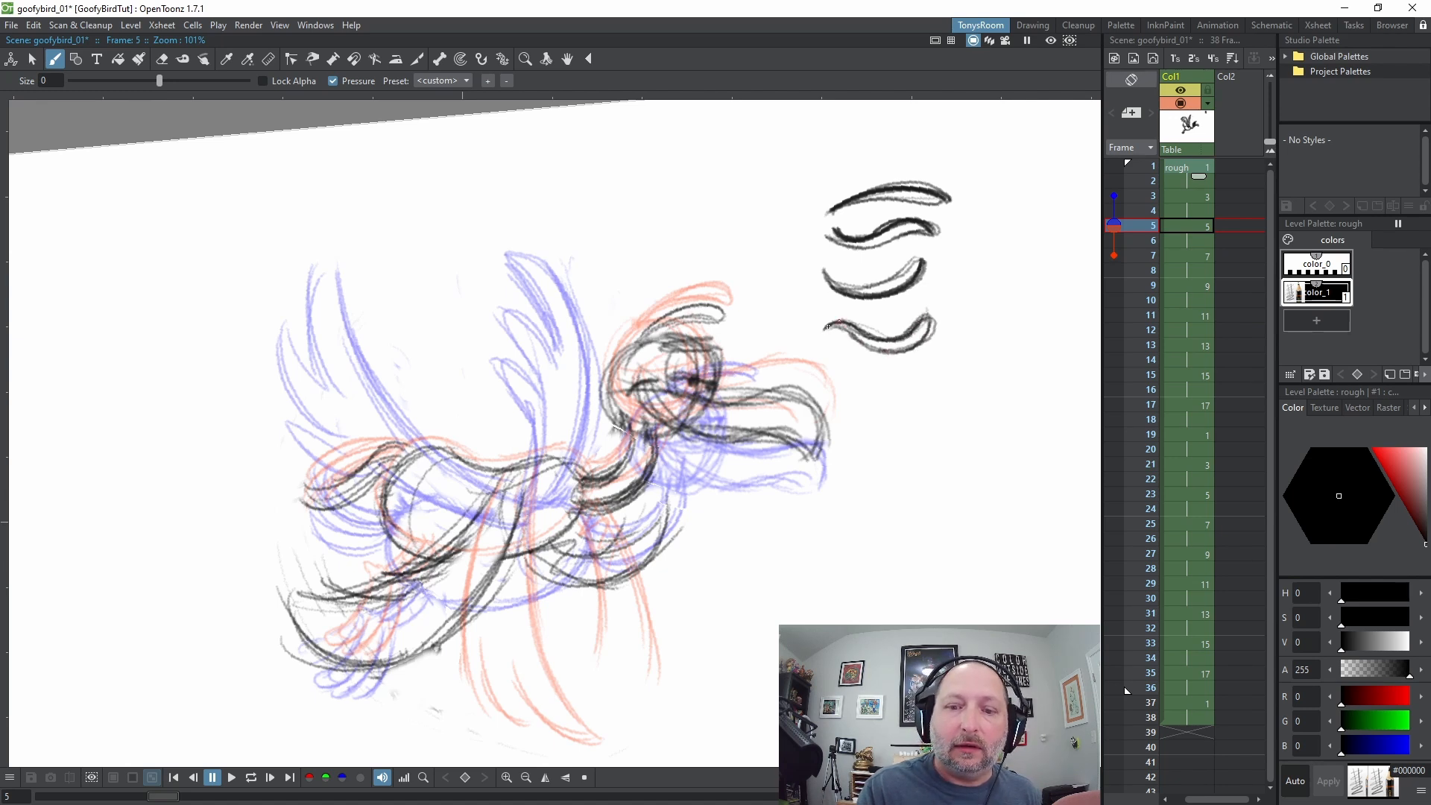
Add a row of simple alternating C and S curves alongside the four feather sketches to diagram the wave motion
{"action": "key", "text": "ctrl+space"}
{"action": "mouse_move", "coordinate": [1001, 461]}
{"action": "left_mouse_down"}
{"action": "mouse_move", "coordinate": [1009, 393]}
{"action": "mouse_move", "coordinate": [798, 169]}
{"action": "mouse_move", "coordinate": [633, 197]}
{"action": "mouse_move", "coordinate": [802, 575]}
{"action": "left_mouse_up"}
{"action": "key", "text": "space"}
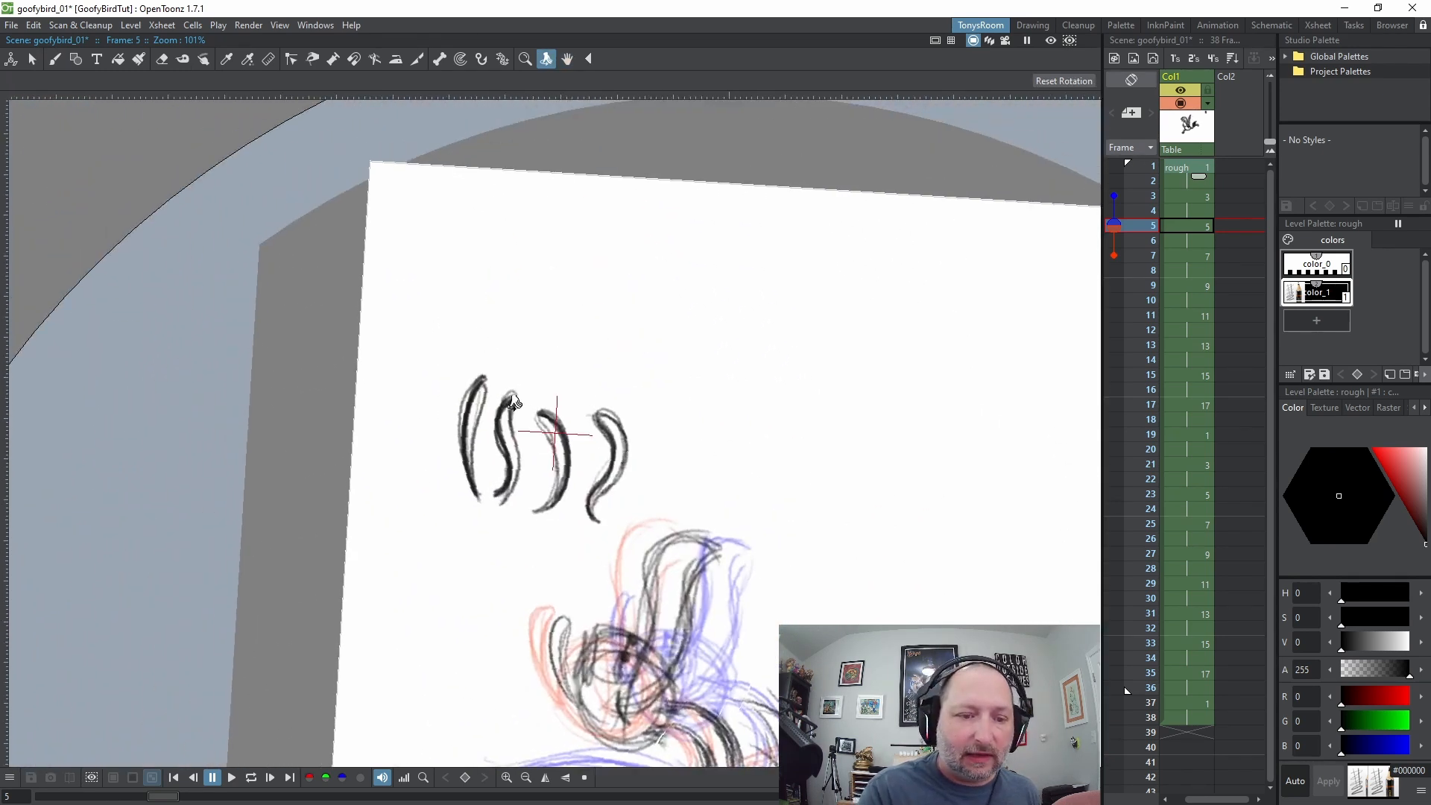
{"action": "left_click_drag", "start_coordinate": [487, 299], "coordinate": [490, 340]}
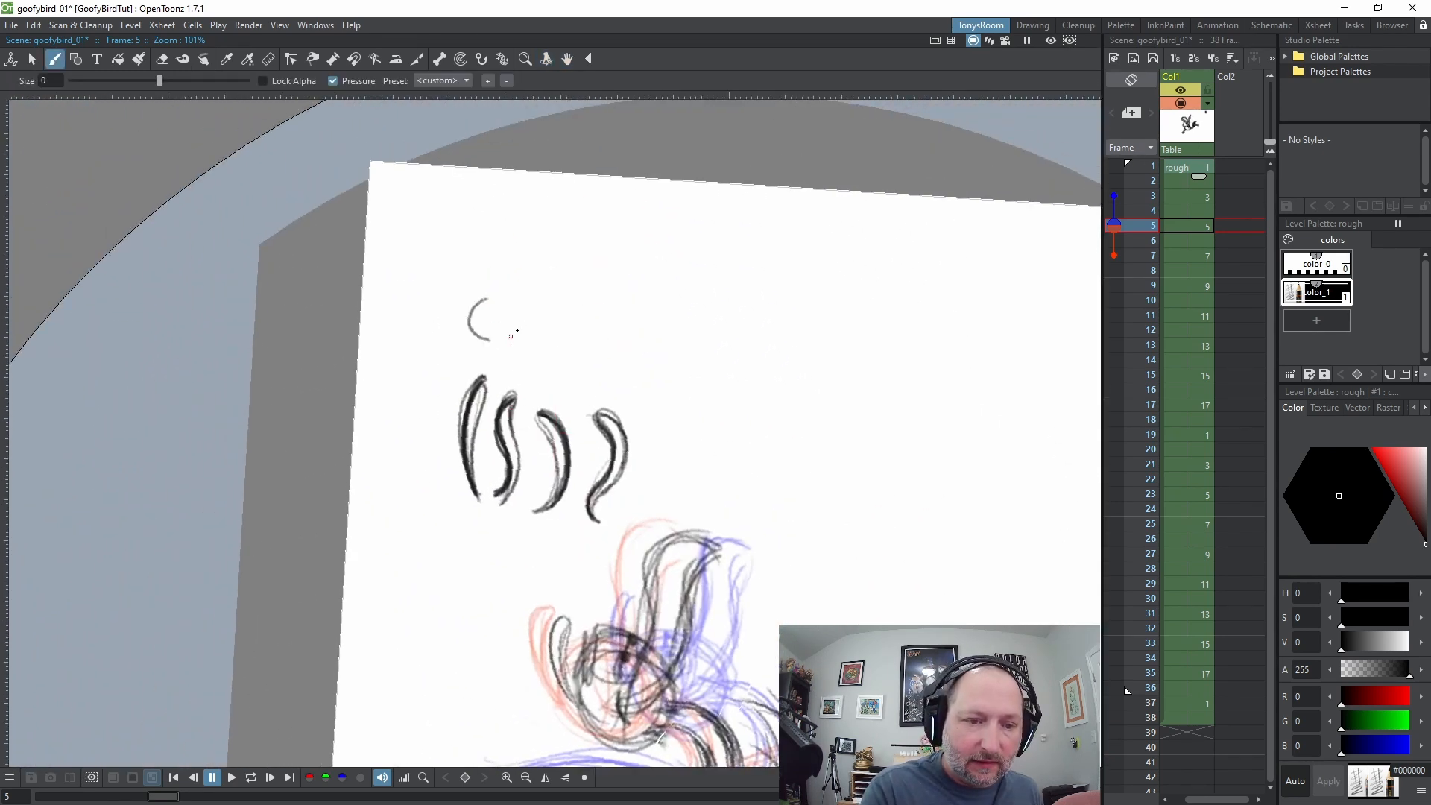
{"action": "left_click_drag", "start_coordinate": [560, 304], "coordinate": [559, 341]}
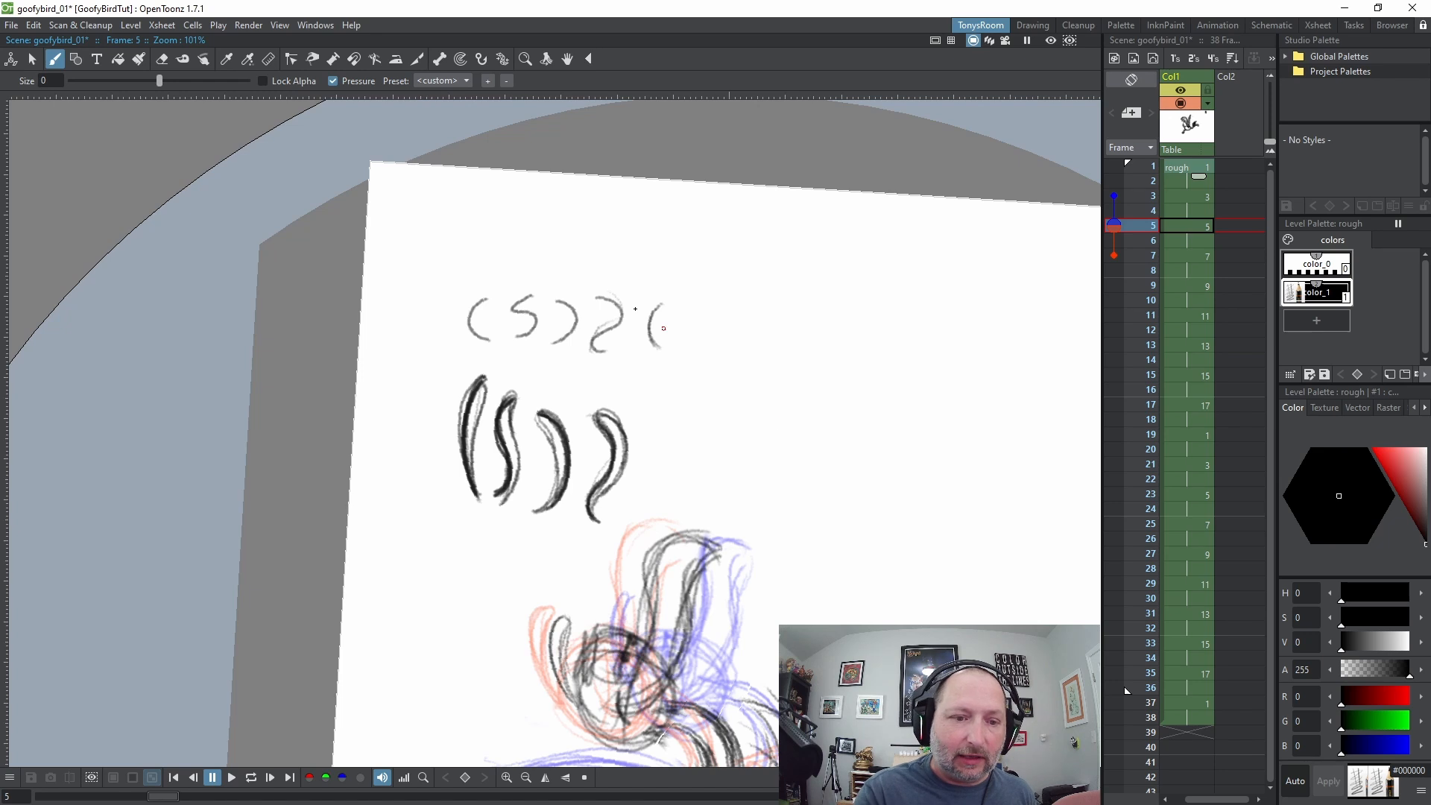
Delete all the feather sketches and diagram curves from frame 5 with a freehand selection, keeping the bird intact
{"action": "left_click", "coordinate": [33, 58]}
{"action": "mouse_move", "coordinate": [447, 281]}
{"action": "left_mouse_down"}
{"action": "mouse_move", "coordinate": [607, 543]}
{"action": "mouse_move", "coordinate": [564, 249]}
{"action": "left_mouse_up"}
{"action": "key", "text": "Delete"}
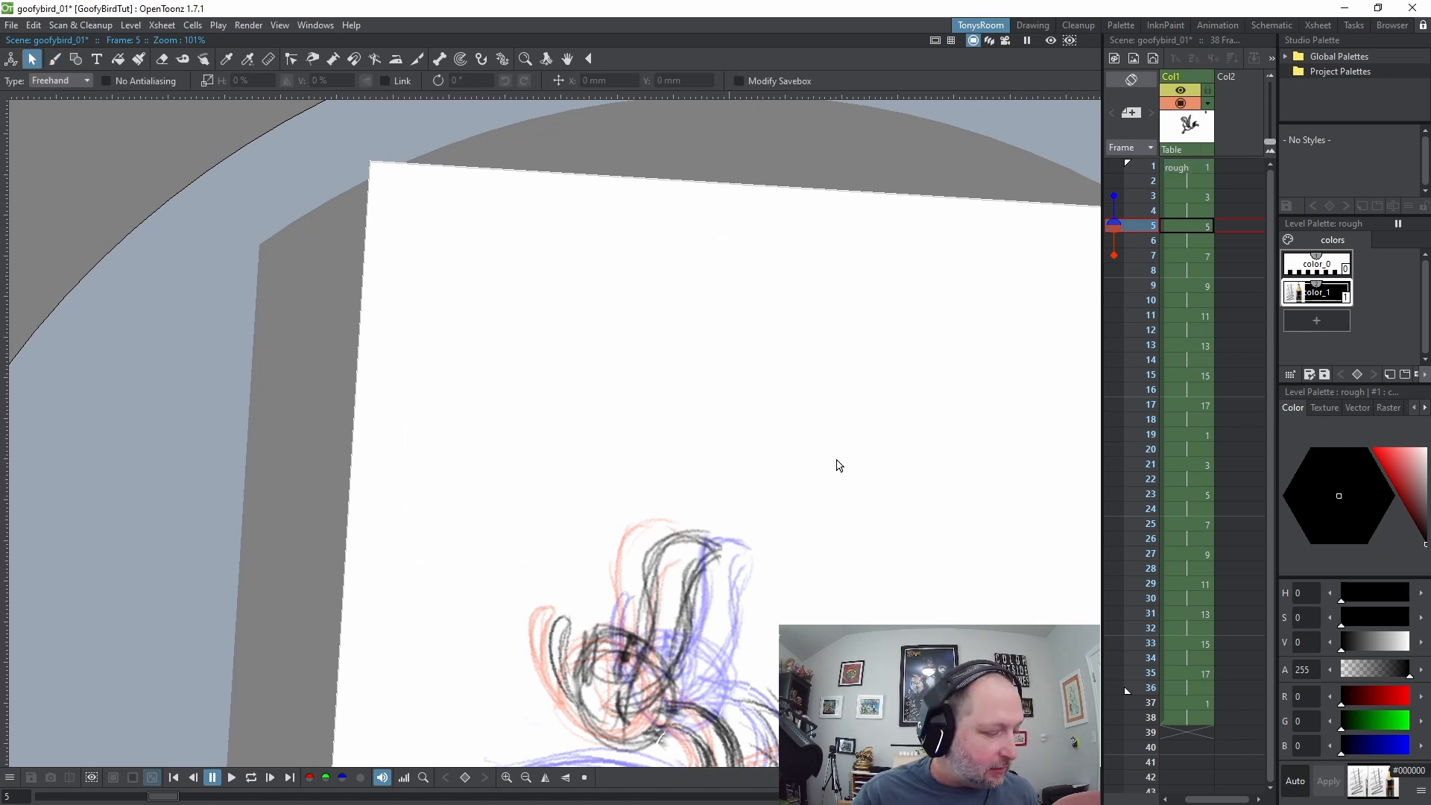
Play the flight loop to review the bird with its crest feather in motion
{"action": "key", "text": "b"}
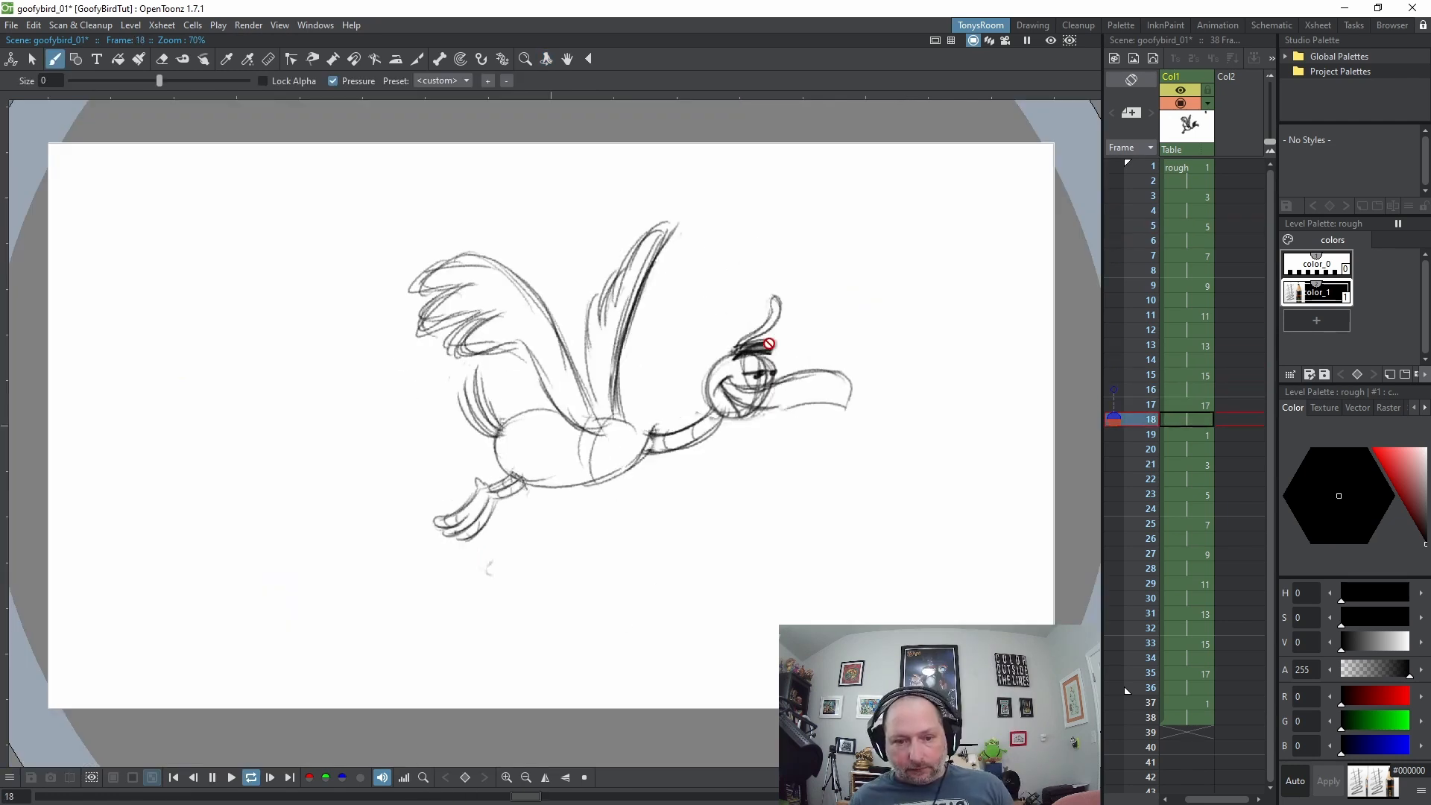
{"action": "key", "text": "l"}
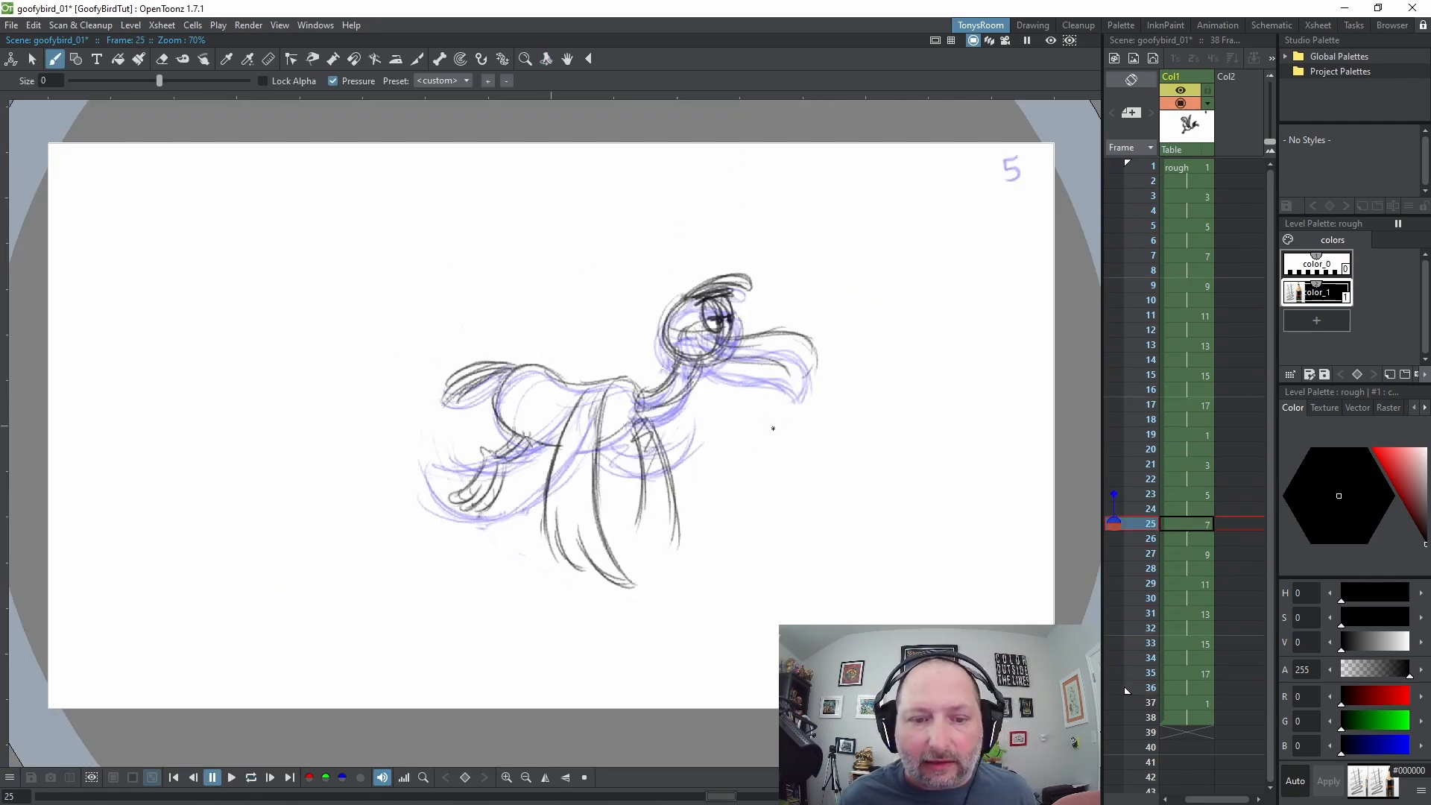
{"action": "scroll", "coordinate": [773, 428], "scroll_direction": "down", "scroll_amount": 2}
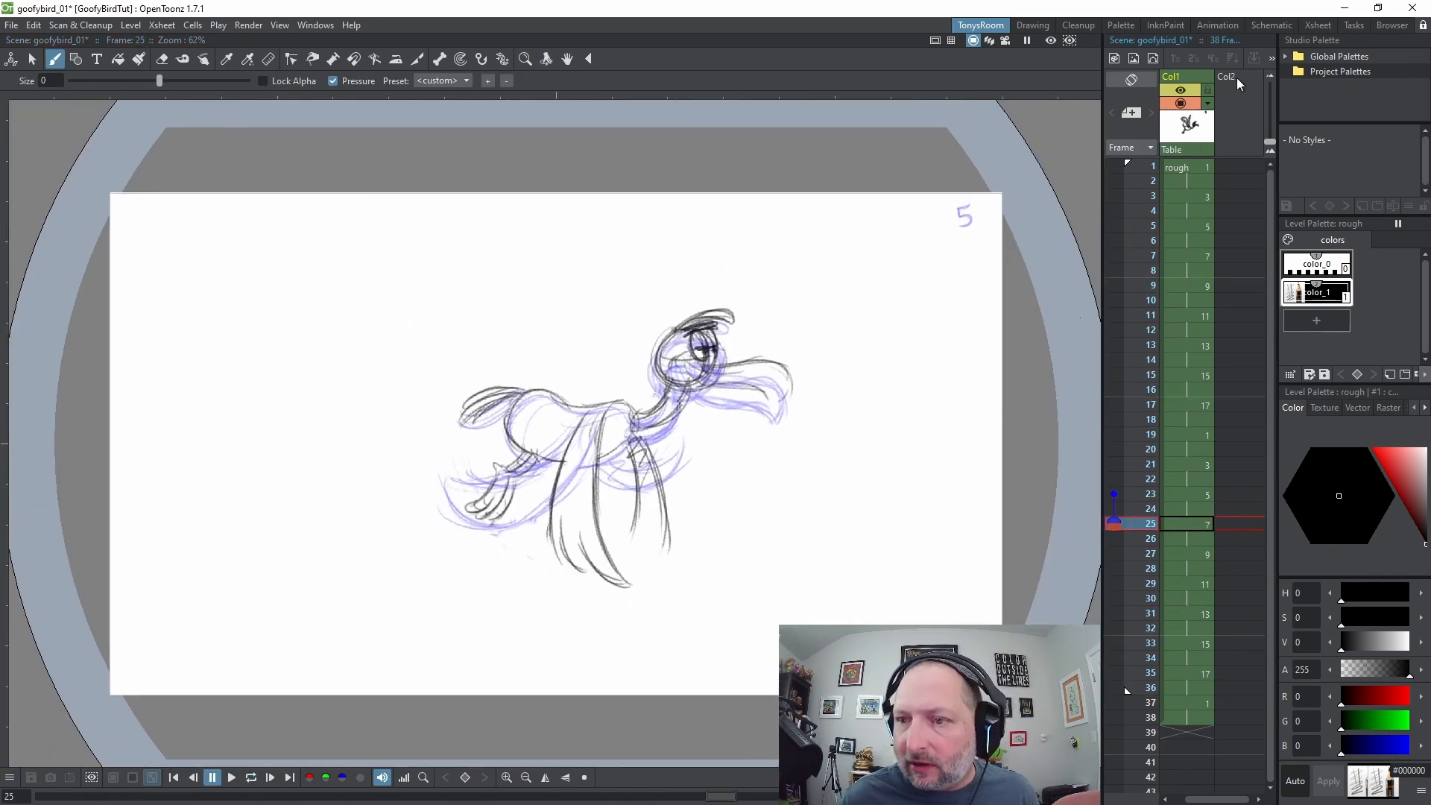
Create a new Toonz Raster level named rough2 in the empty second column
{"action": "left_click", "coordinate": [1239, 83]}
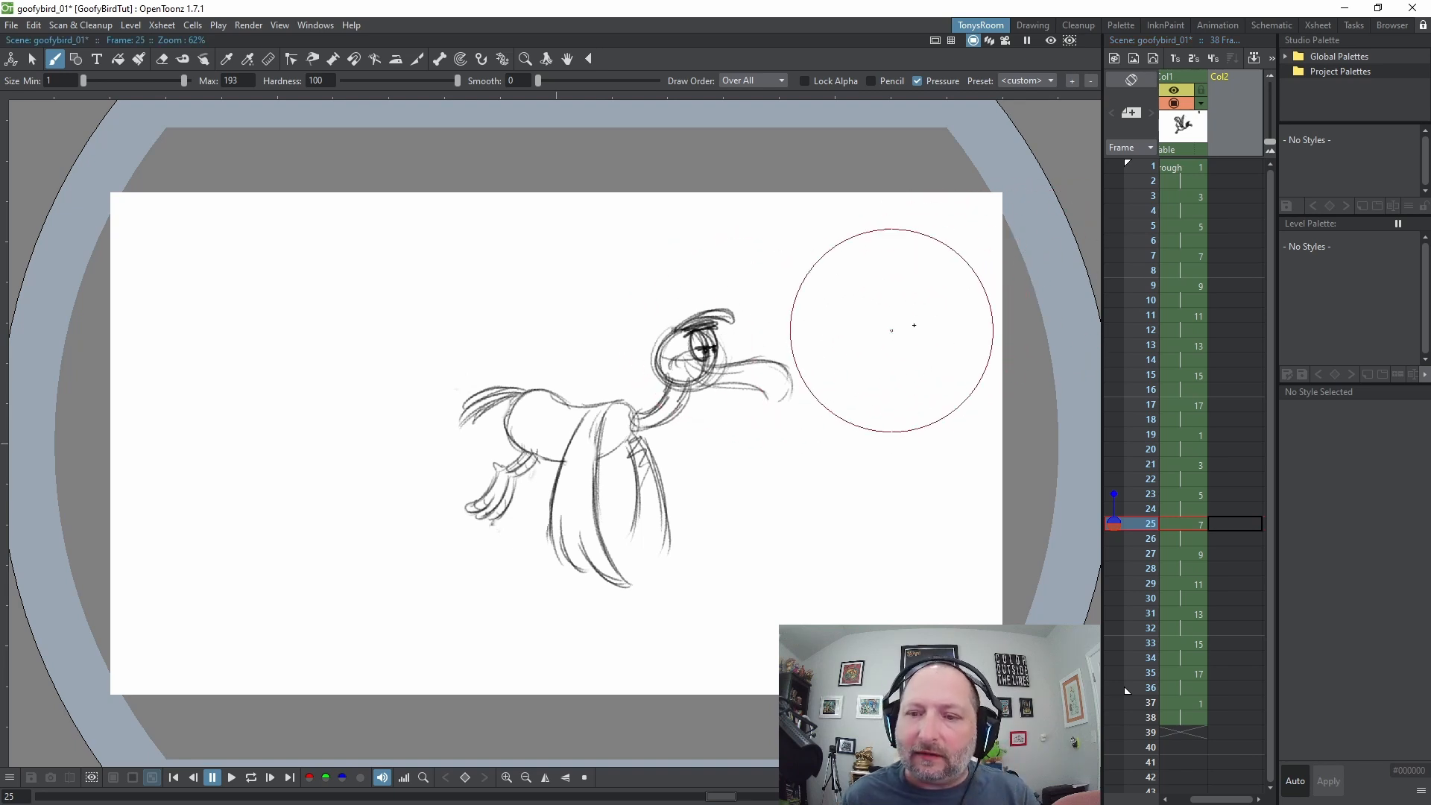
{"action": "left_click", "coordinate": [1114, 59]}
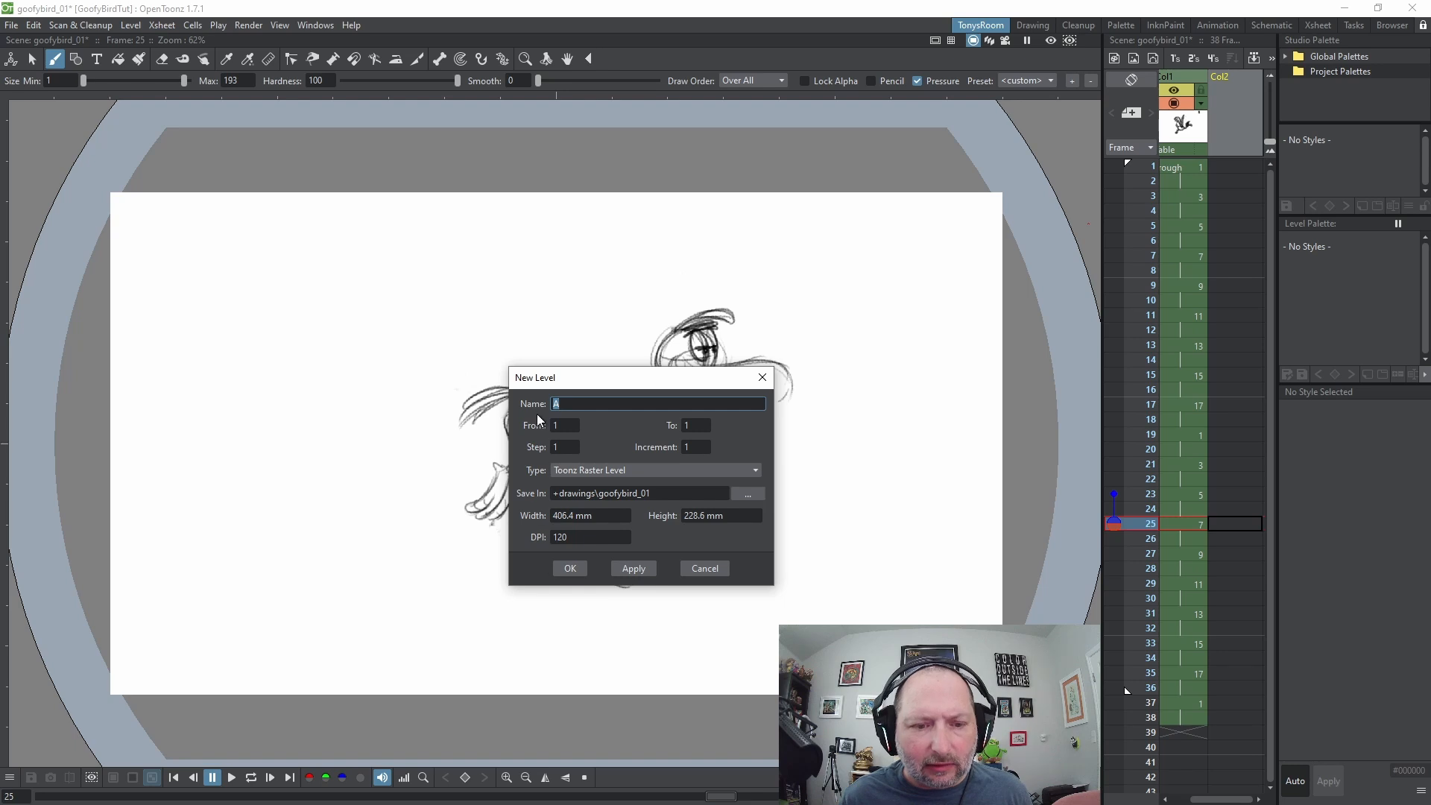
{"action": "type", "text": "rough2"}
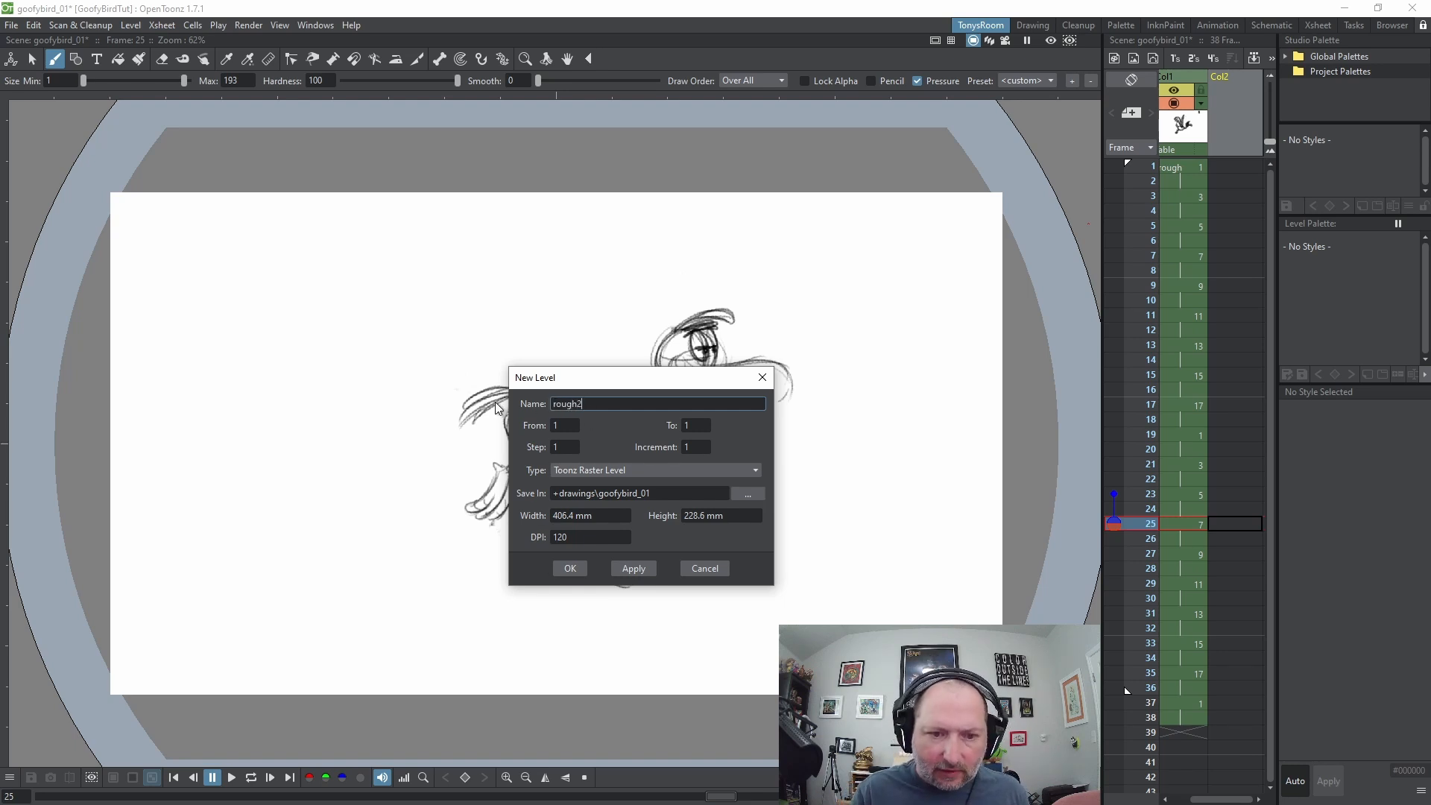
{"action": "left_click", "coordinate": [570, 568]}
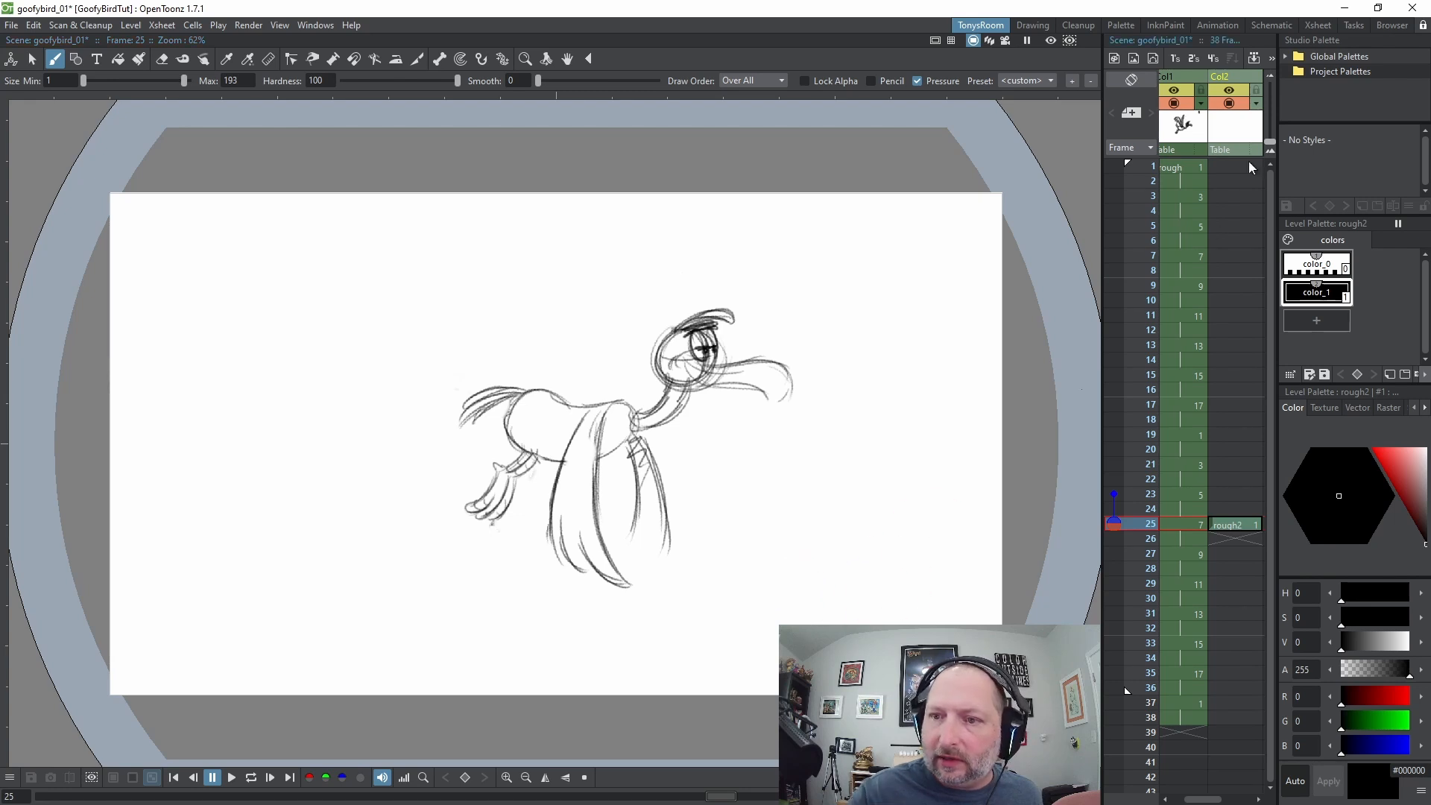
Move the rough2 drawing up its column to frame 1
{"action": "left_click_drag", "start_coordinate": [1221, 524], "coordinate": [1223, 476]}
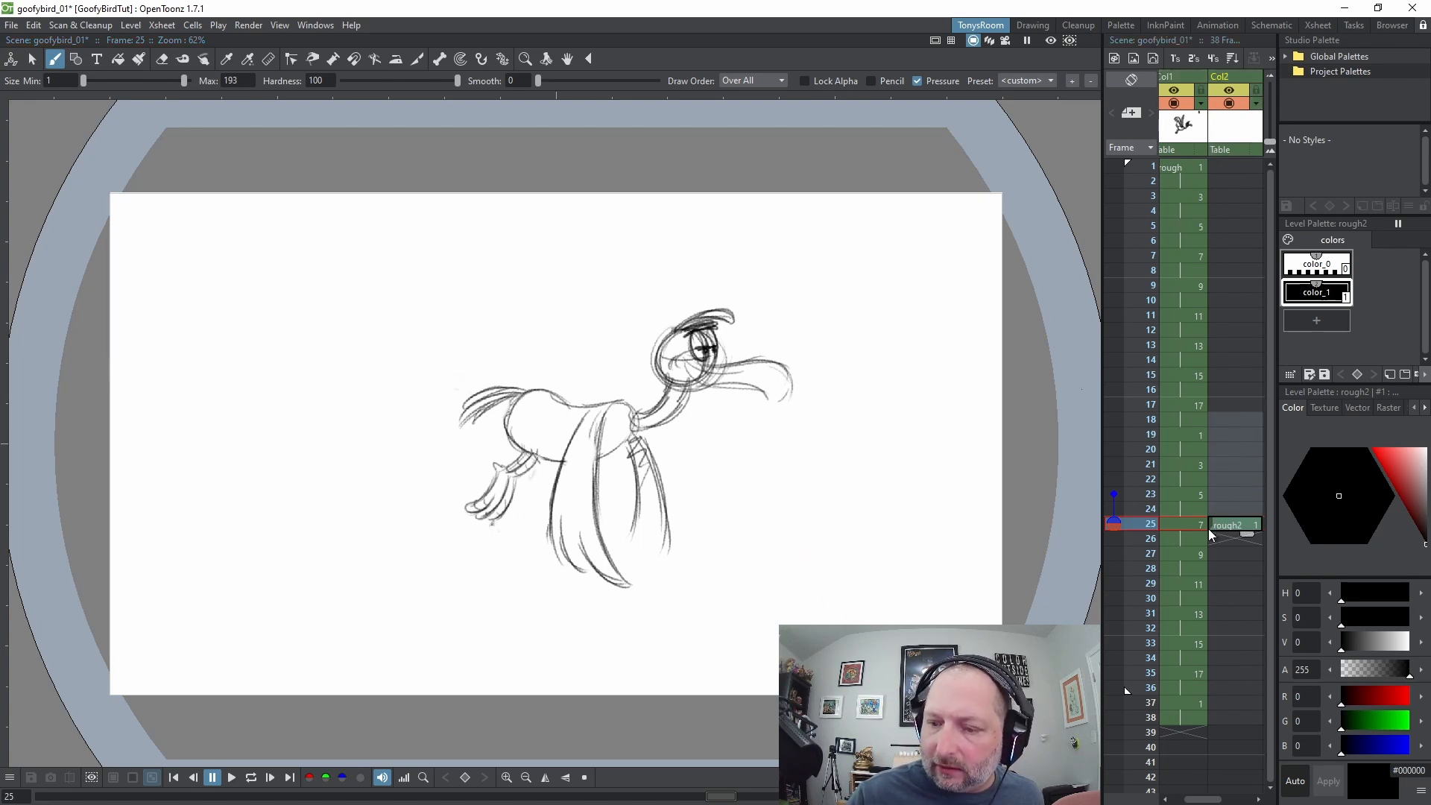
{"action": "left_click_drag", "start_coordinate": [1212, 535], "coordinate": [1223, 218]}
{"action": "left_click_drag", "start_coordinate": [1210, 272], "coordinate": [1200, 167]}
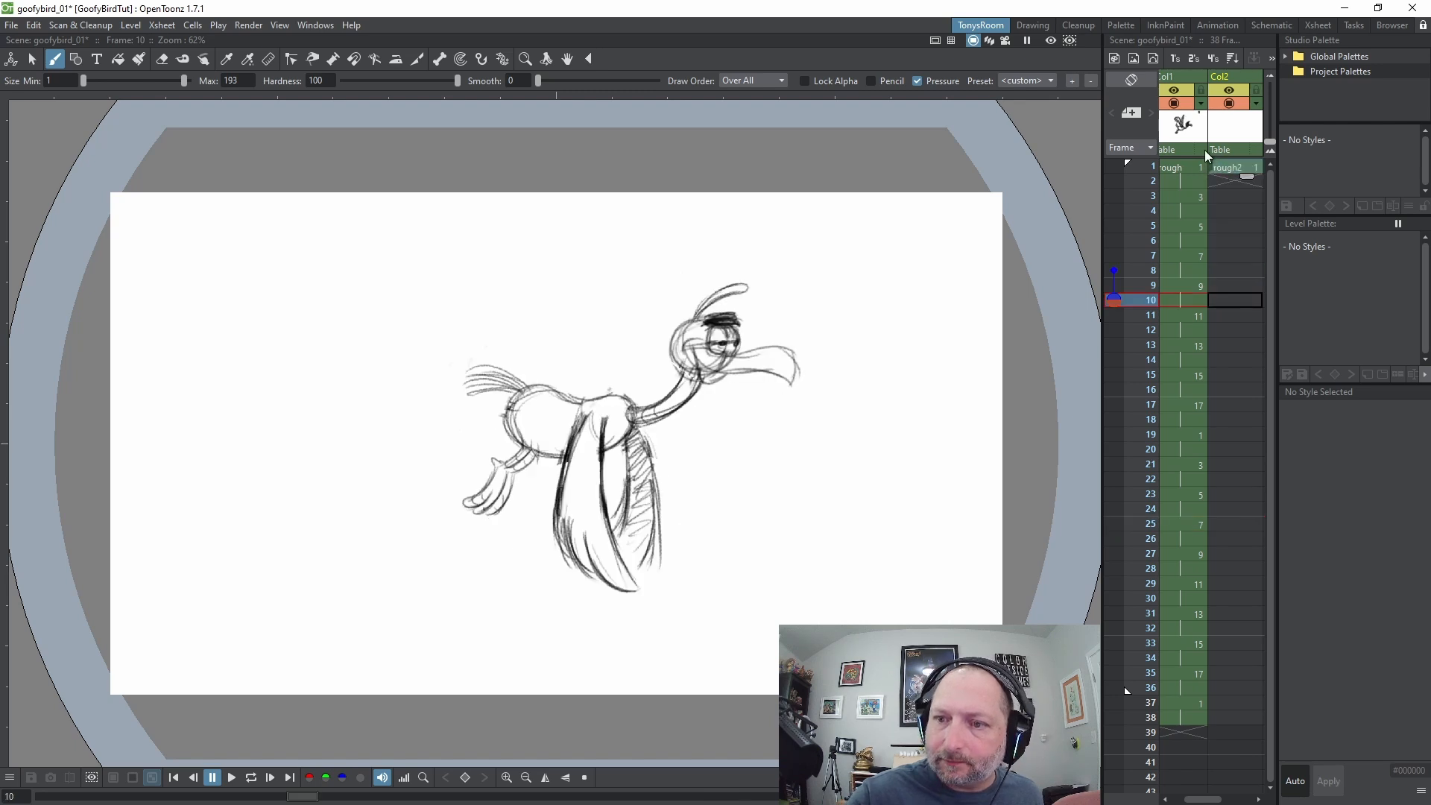
Lock the original rough column and lower its opacity to 26%
{"action": "left_click", "coordinate": [1206, 104]}
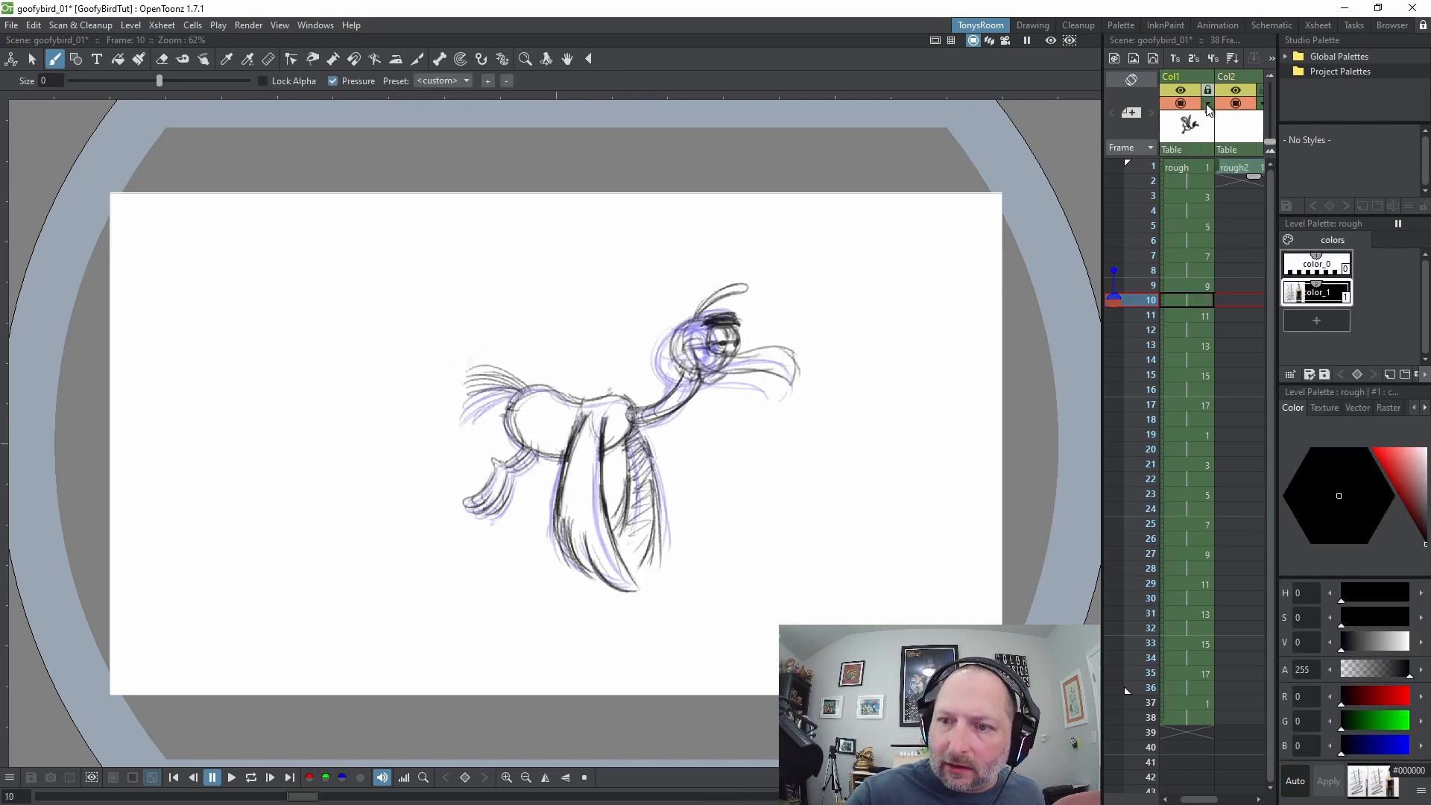
{"action": "left_click", "coordinate": [1208, 105]}
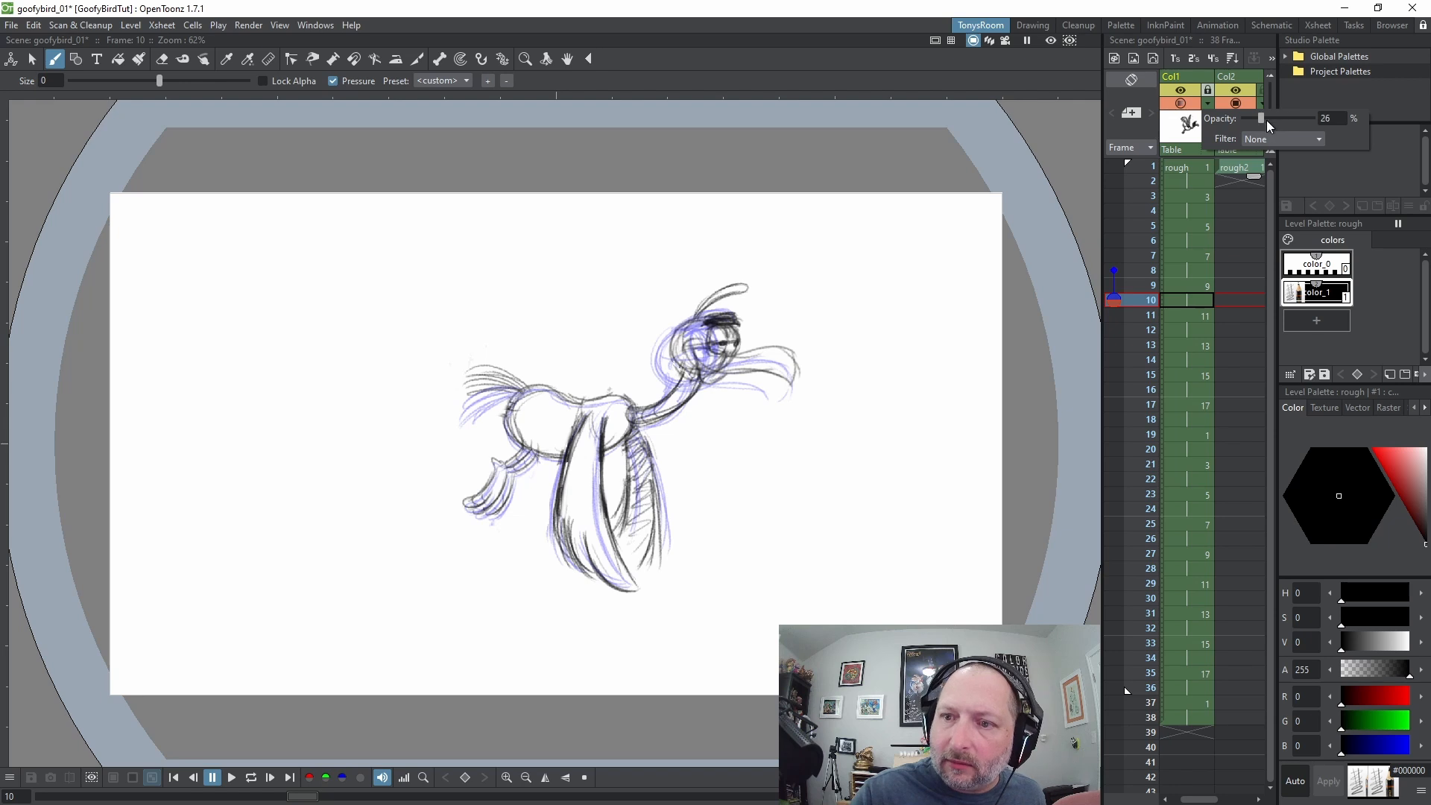
Rename the original rough column R1 and the rough2 column R2
{"action": "double_click", "coordinate": [1178, 76]}
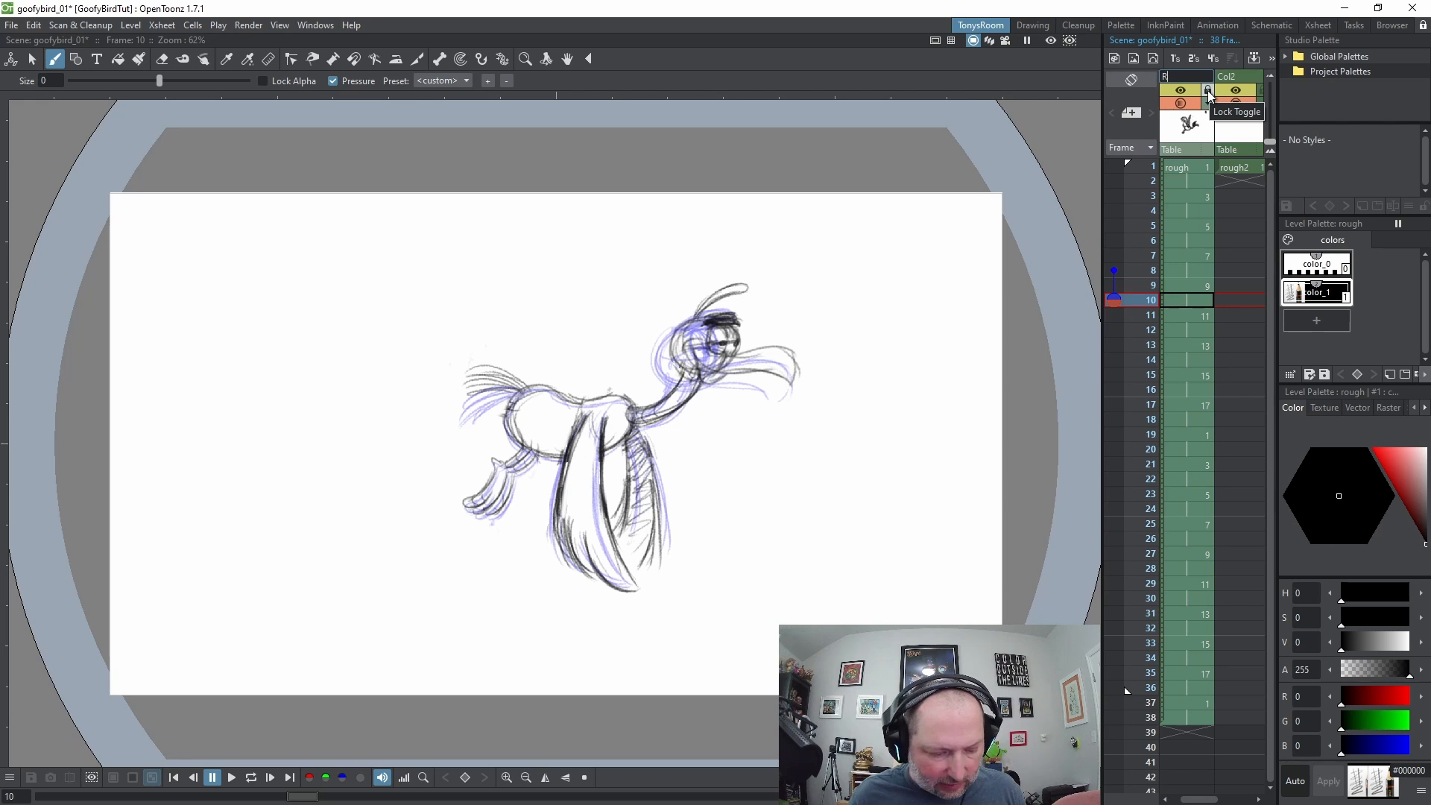
{"action": "left_click", "coordinate": [1208, 91]}
{"action": "double_click", "coordinate": [1236, 70]}
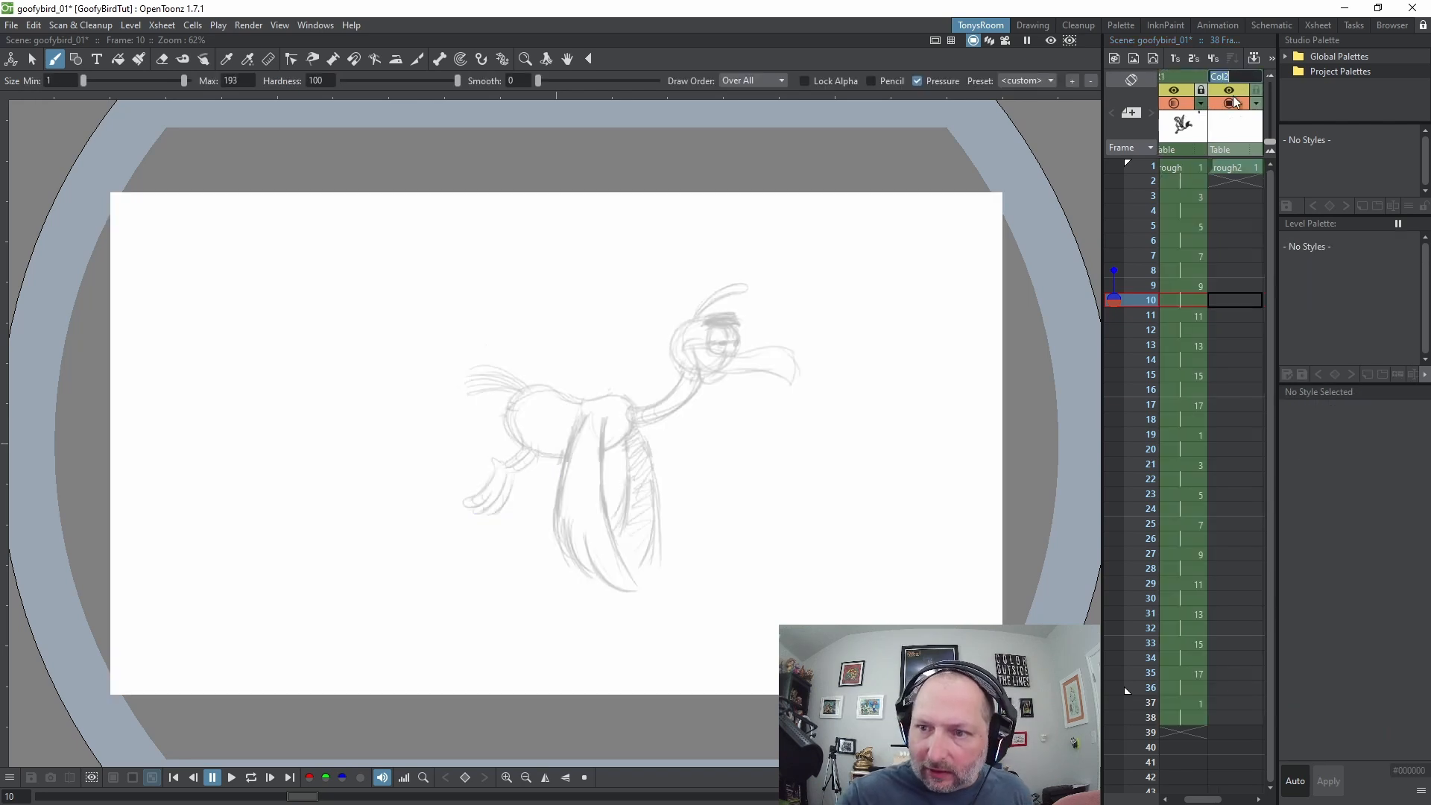
{"action": "type", "text": "R2"}
Assign the black pencil raster brush to color_1 of the rough2 level, working on its frame 1 drawing
{"action": "left_click", "coordinate": [1245, 168]}
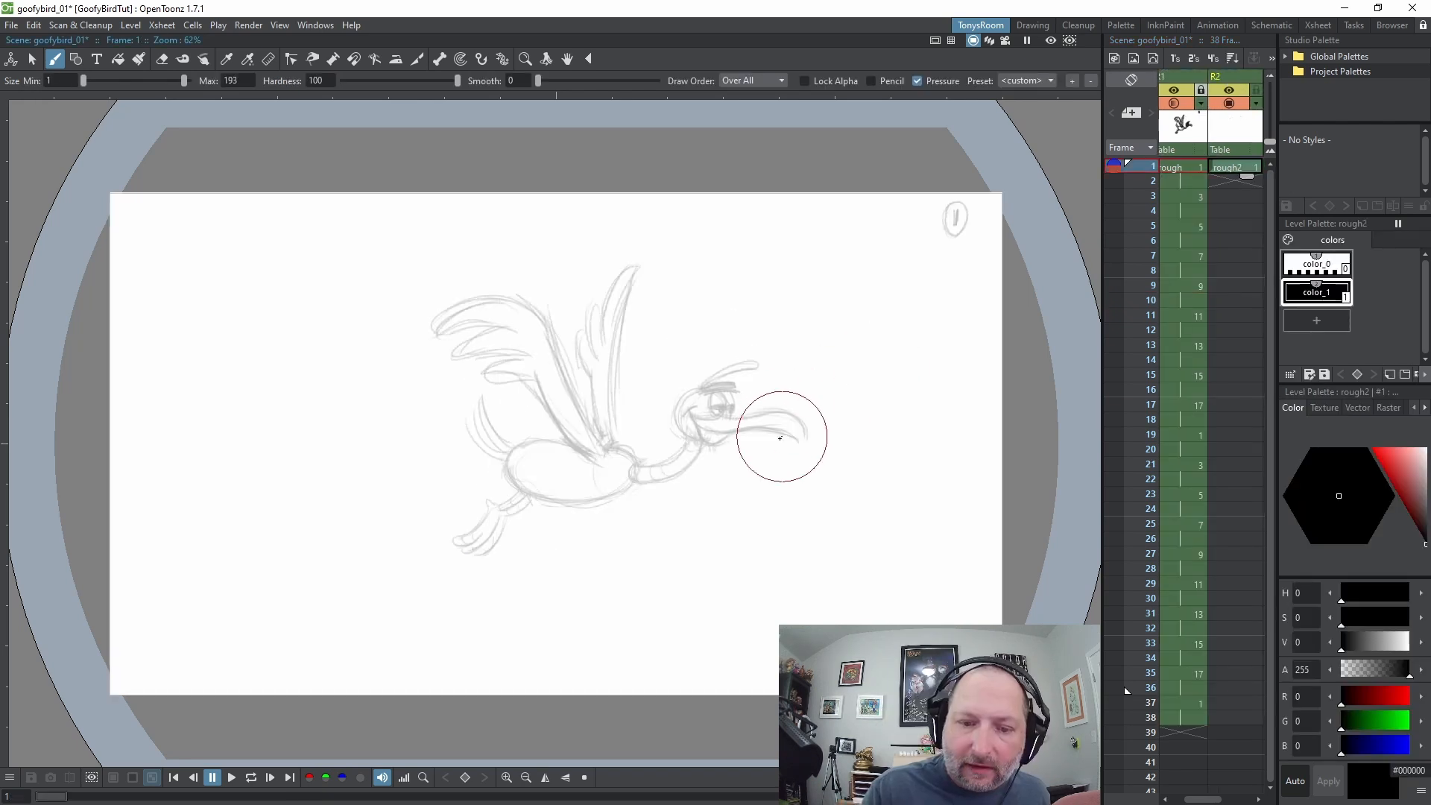
{"action": "left_click", "coordinate": [1388, 408]}
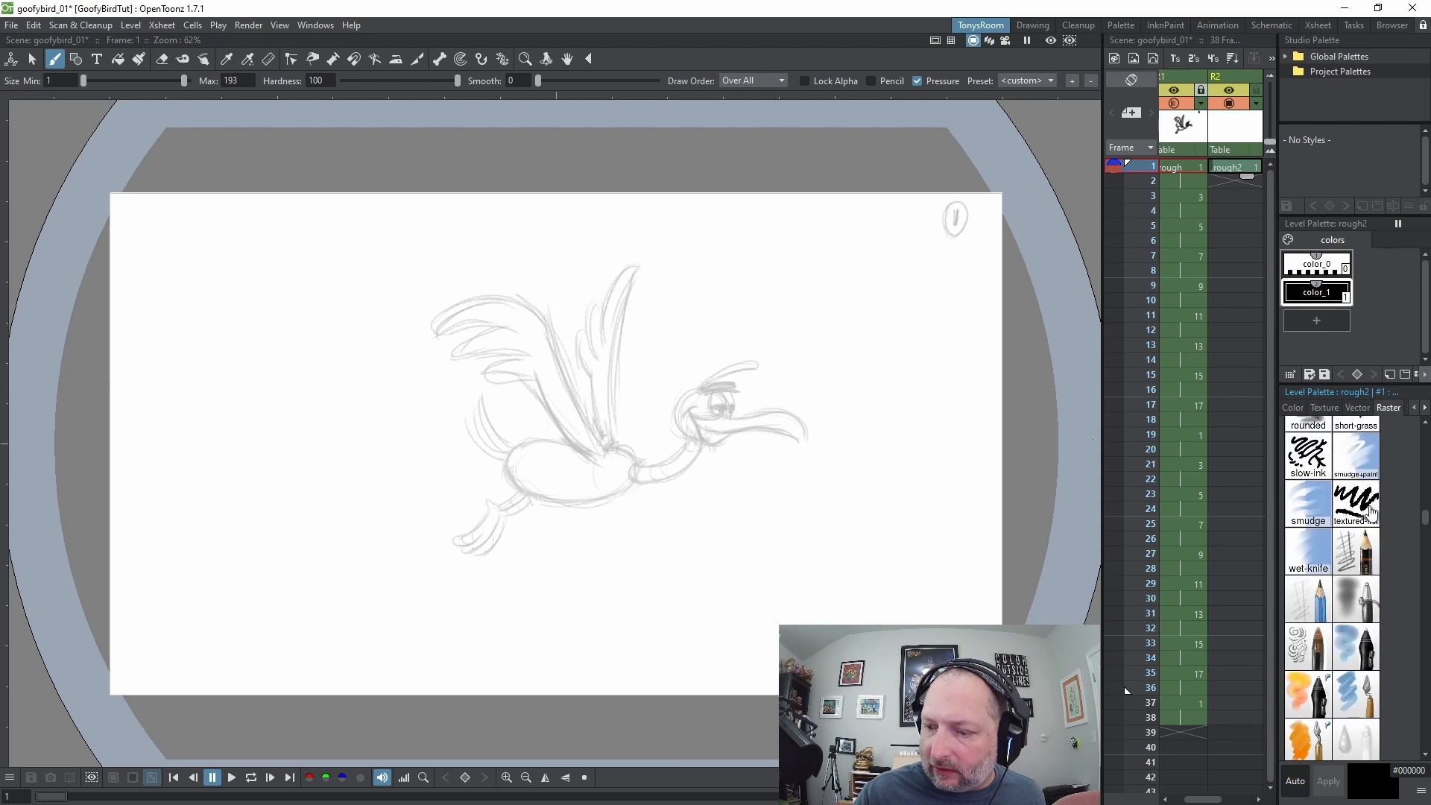
{"action": "left_click", "coordinate": [1358, 560]}
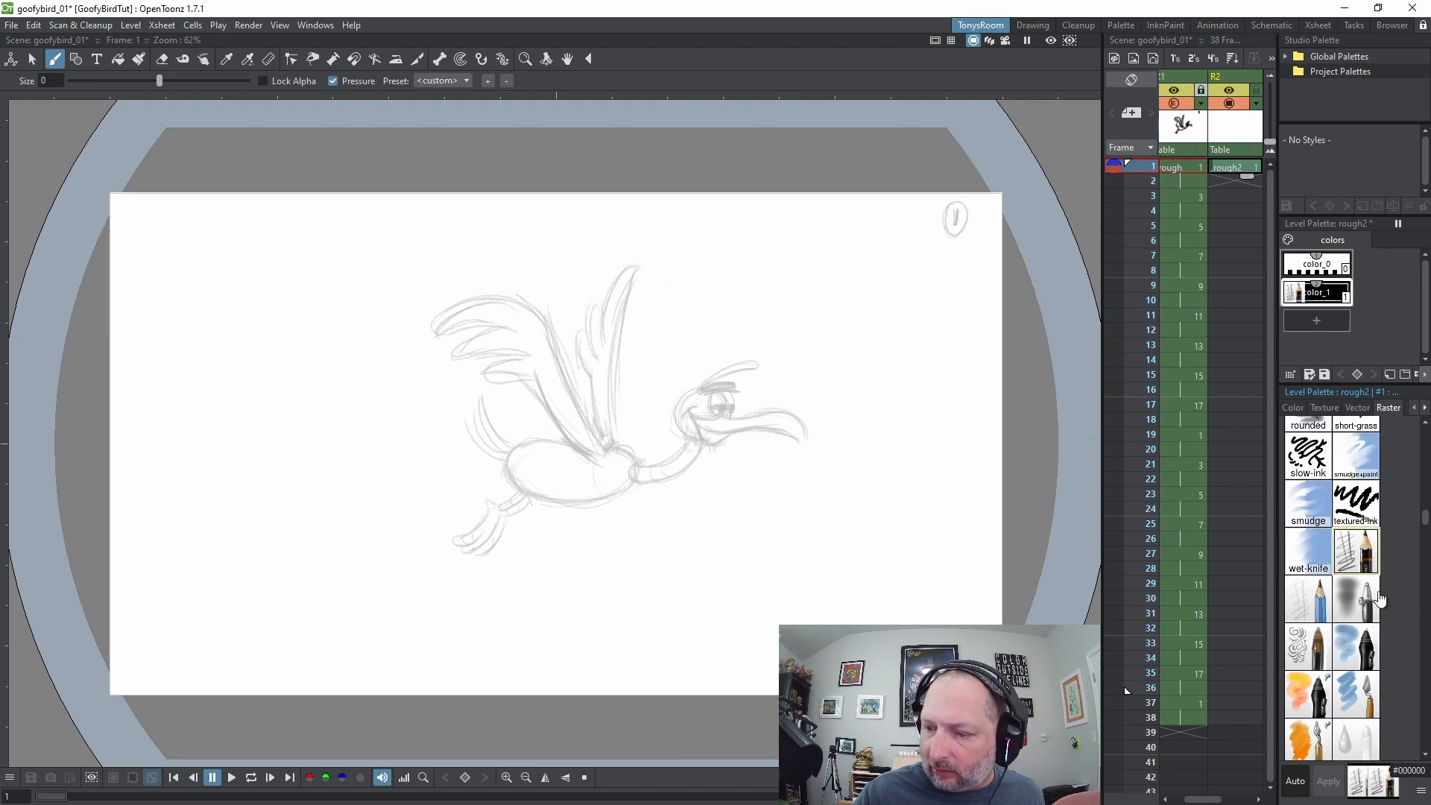
{"action": "left_click_drag", "start_coordinate": [1425, 514], "coordinate": [1426, 514]}
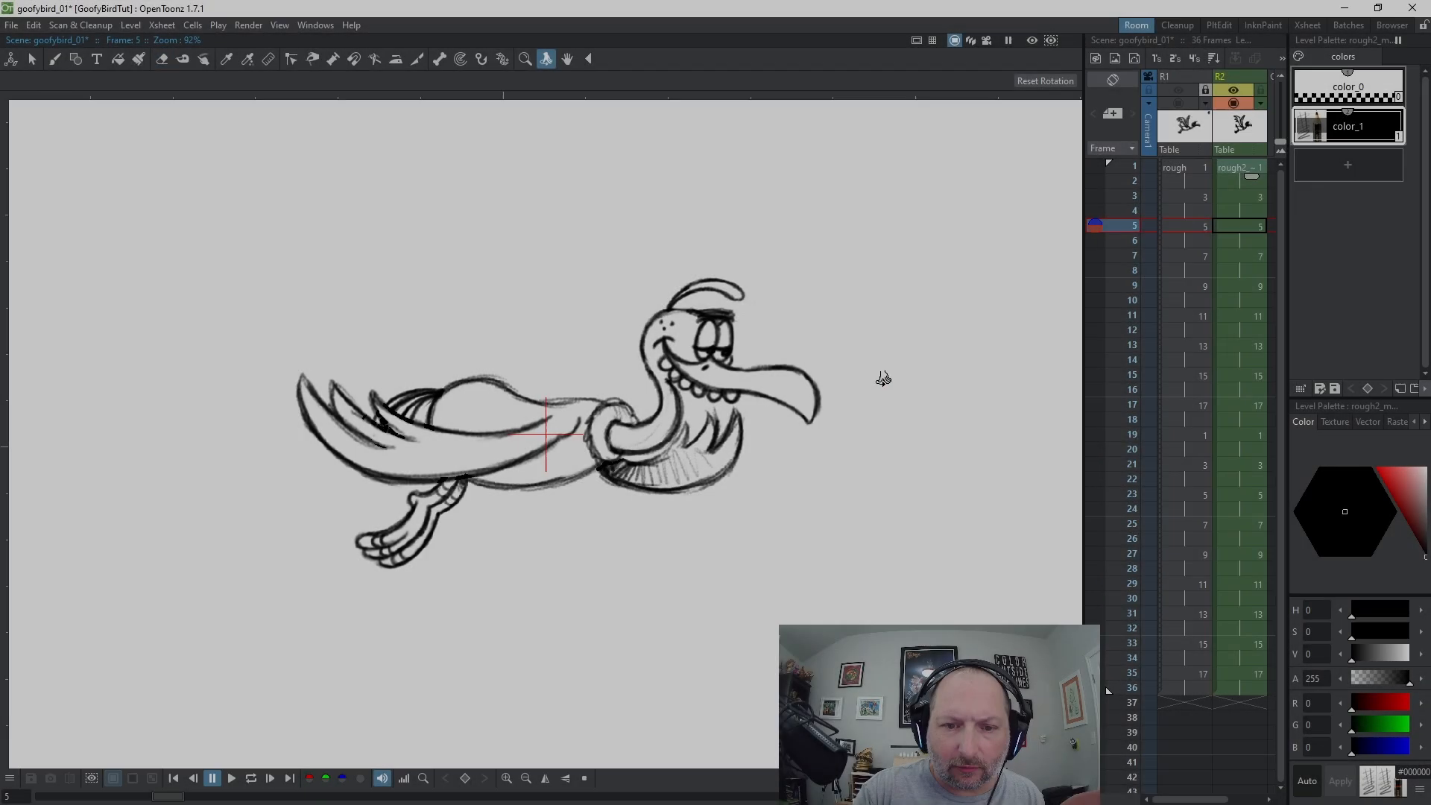
Redraw the line of the bird's back behind the neck ruff on frame 5 of column R2
{"action": "mouse_move", "coordinate": [883, 379]}
{"action": "left_mouse_down"}
{"action": "mouse_move", "coordinate": [716, 178]}
{"action": "mouse_move", "coordinate": [678, 164]}
{"action": "left_mouse_up"}
{"action": "key", "text": "b"}
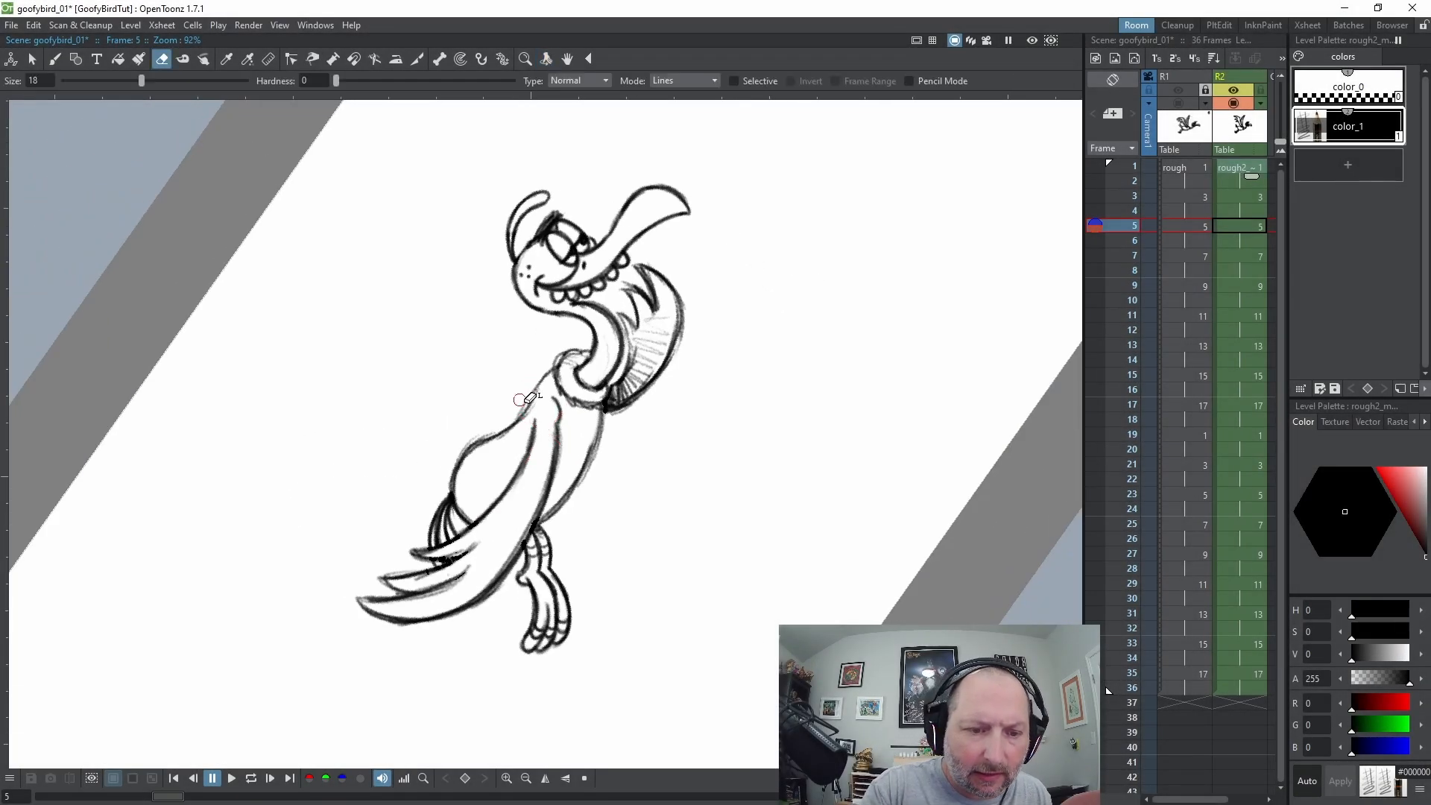
{"action": "left_click_drag", "start_coordinate": [521, 418], "coordinate": [545, 379]}
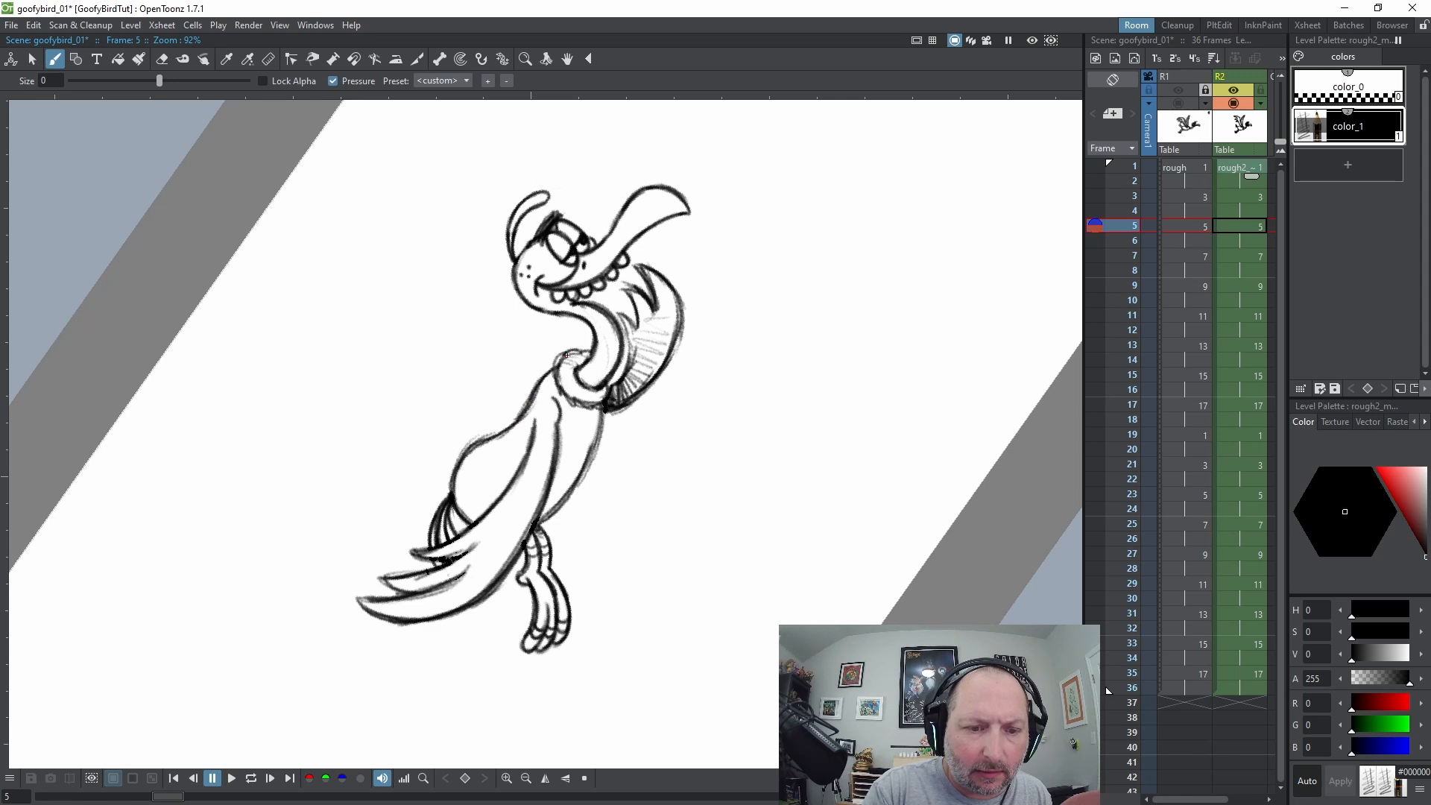
Erase the stray sketch lines around the neck ruff and wing base on frame 19 of column R2
{"action": "key", "text": "ctrl+space"}
{"action": "left_click_drag", "start_coordinate": [700, 522], "coordinate": [531, 578]}
{"action": "key", "text": "period"}
{"action": "key", "text": "period"}
{"action": "key", "text": "period"}
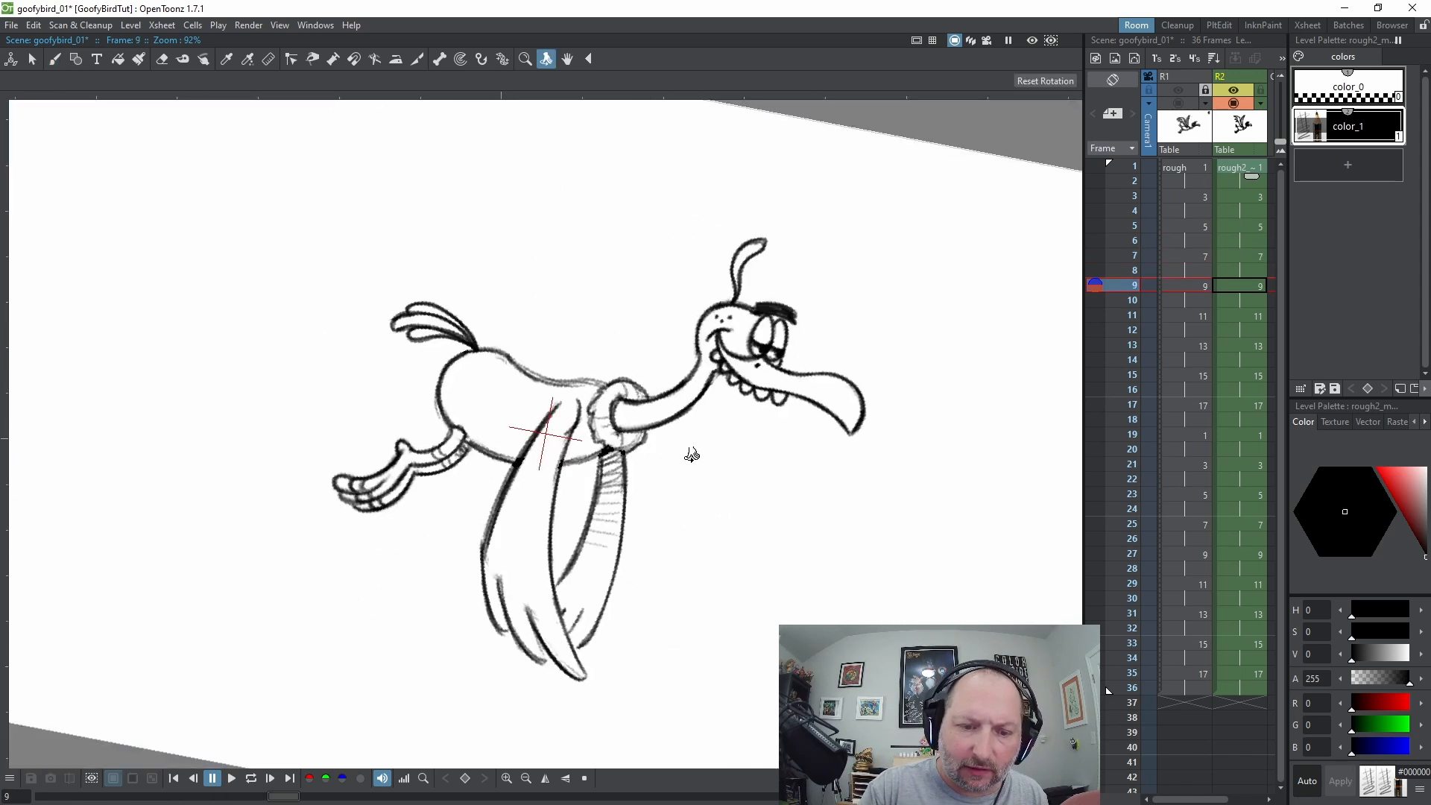
{"action": "key", "text": "period"}
{"action": "key", "text": "period"}
{"action": "key", "text": "period"}
{"action": "key", "text": "period"}
{"action": "key", "text": "period"}
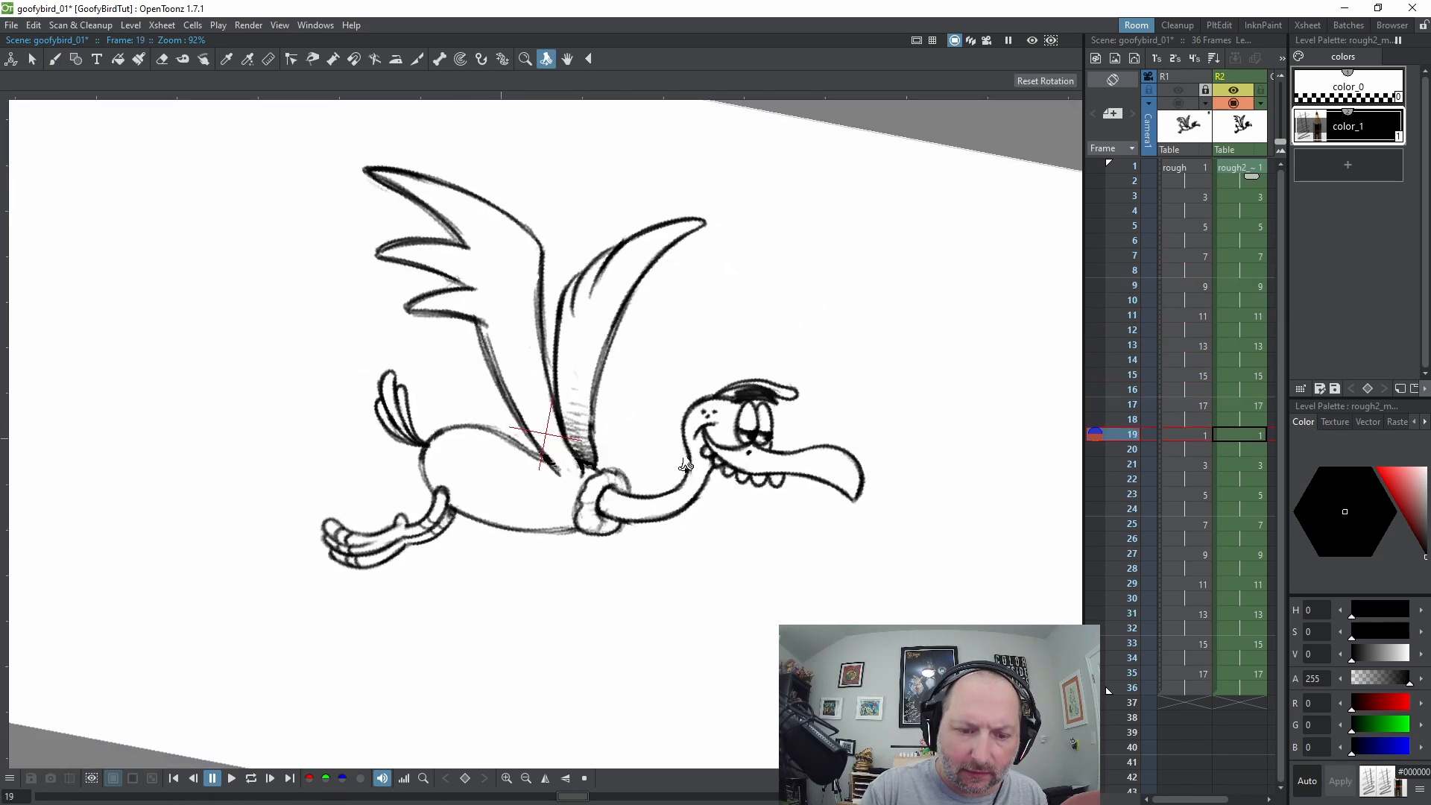
{"action": "key", "text": "comma"}
{"action": "key", "text": "a"}
{"action": "left_click_drag", "start_coordinate": [580, 516], "coordinate": [587, 528]}
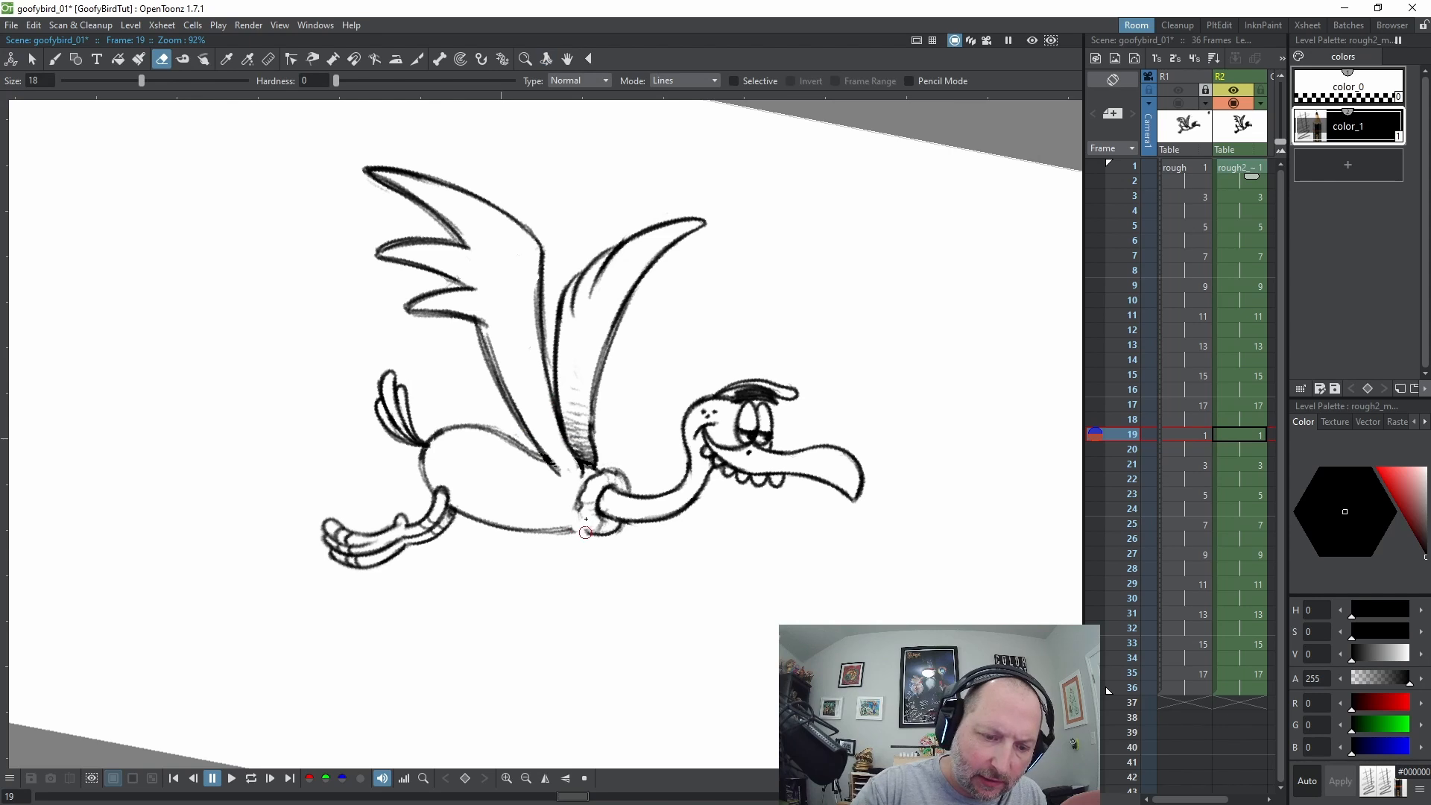
{"action": "key", "text": "b"}
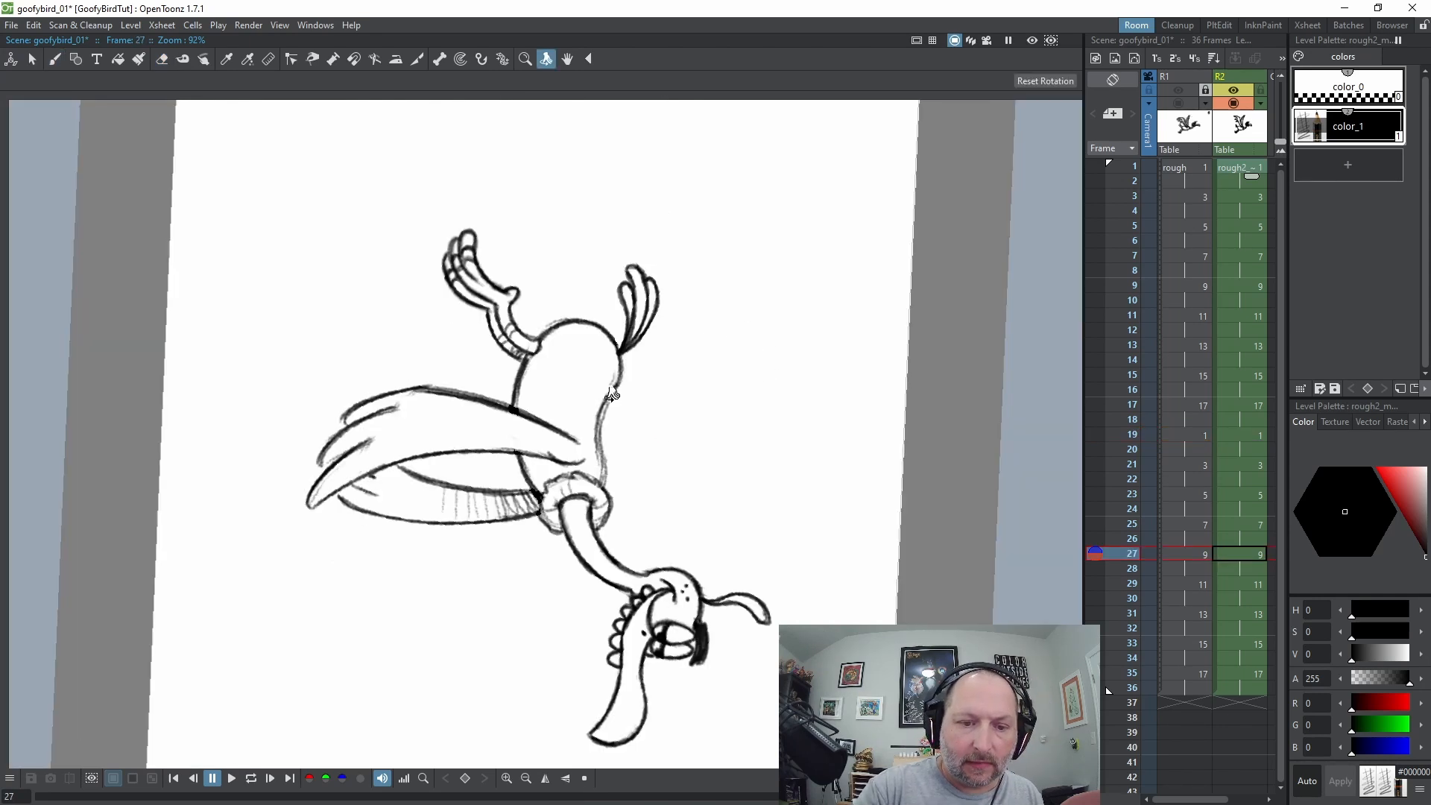
Redraw the curved line of the bird's back between the tail and the neck ruff on frame 27
{"action": "key", "text": "b"}
{"action": "left_click_drag", "start_coordinate": [617, 380], "coordinate": [599, 417]}
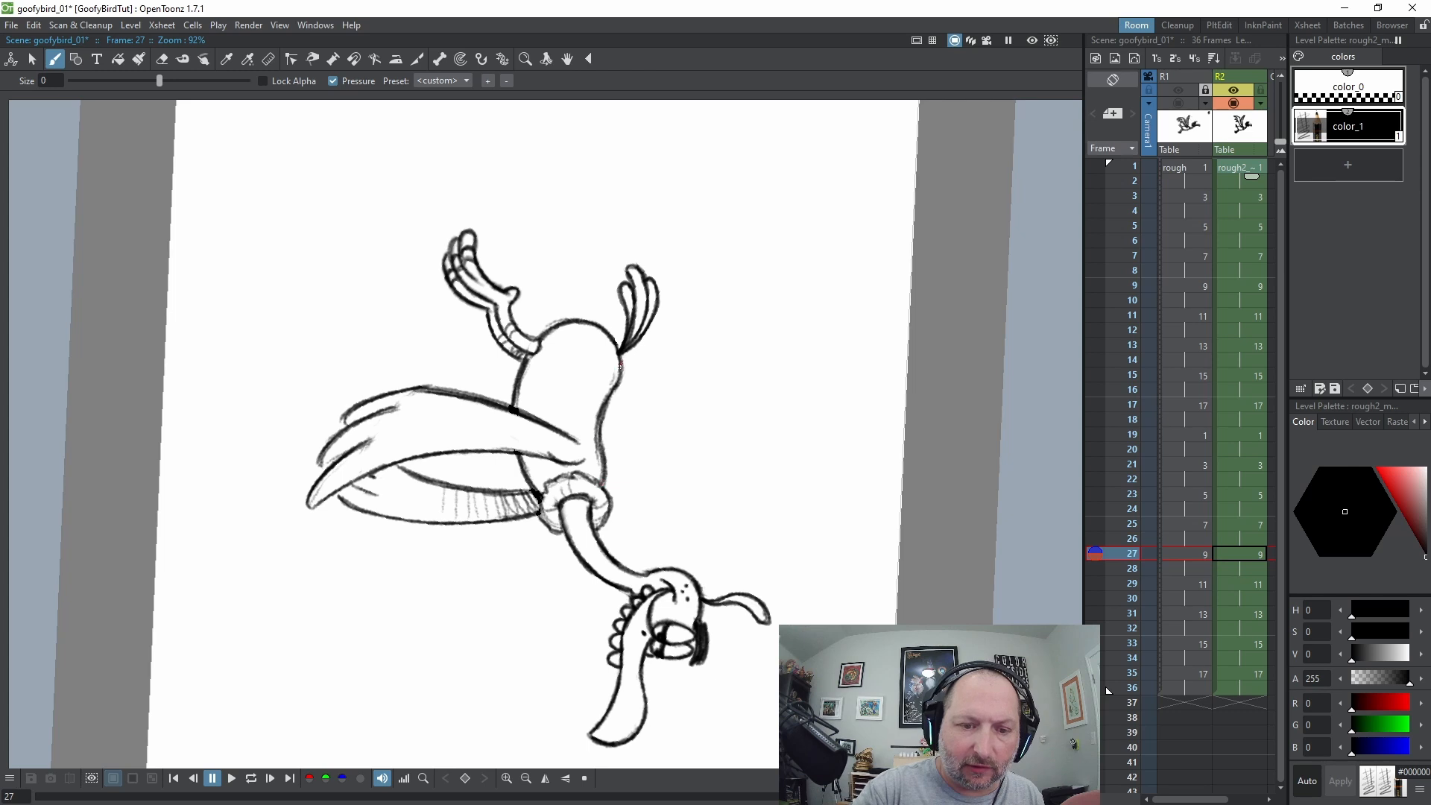
{"action": "key", "text": "a"}
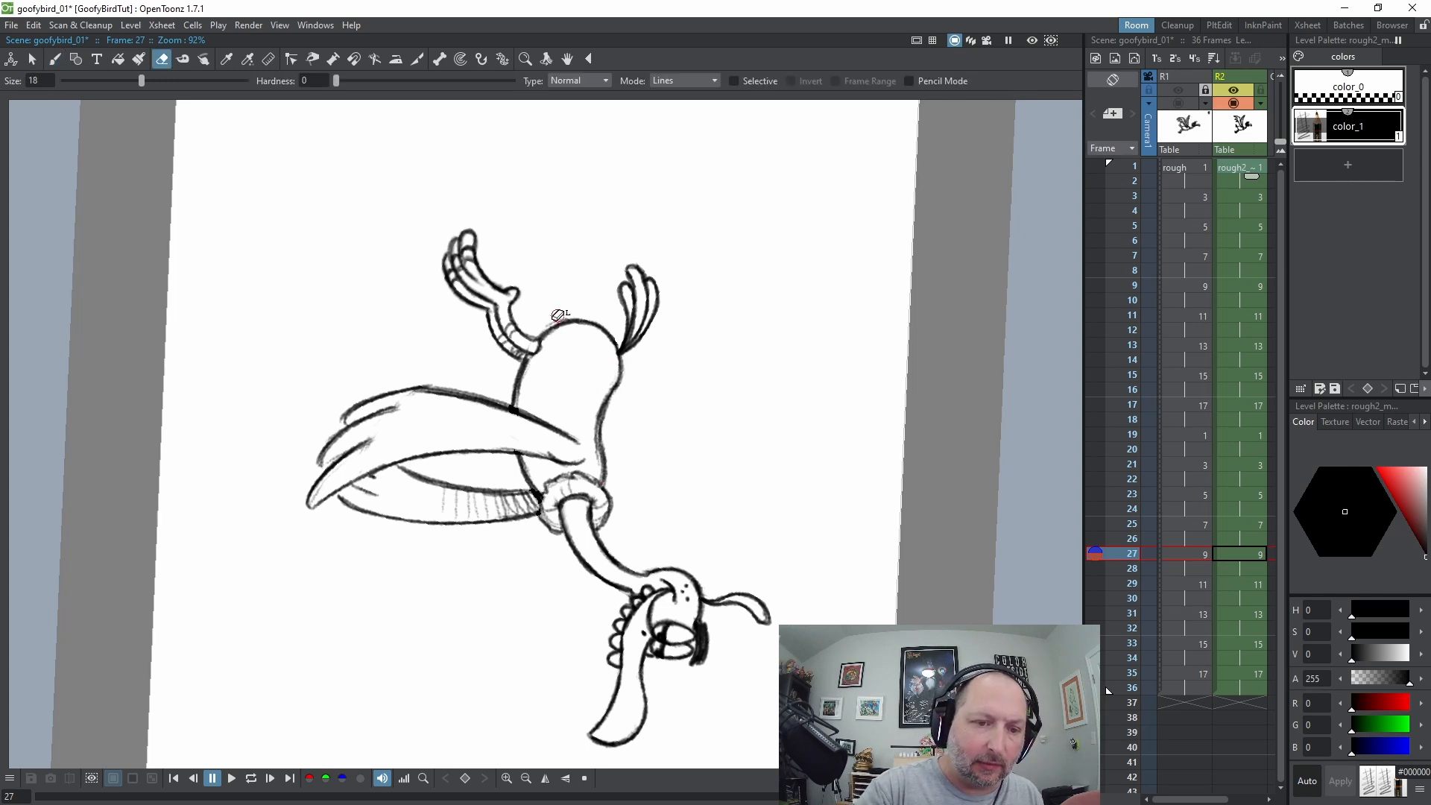
Redraw the feather tip lines of the near wing on frame 27 of column R2
{"action": "key", "text": "ctrl+space"}
{"action": "mouse_move", "coordinate": [750, 325]}
{"action": "left_mouse_down"}
{"action": "mouse_move", "coordinate": [735, 288]}
{"action": "mouse_move", "coordinate": [594, 223]}
{"action": "left_mouse_up"}
{"action": "key", "text": "b"}
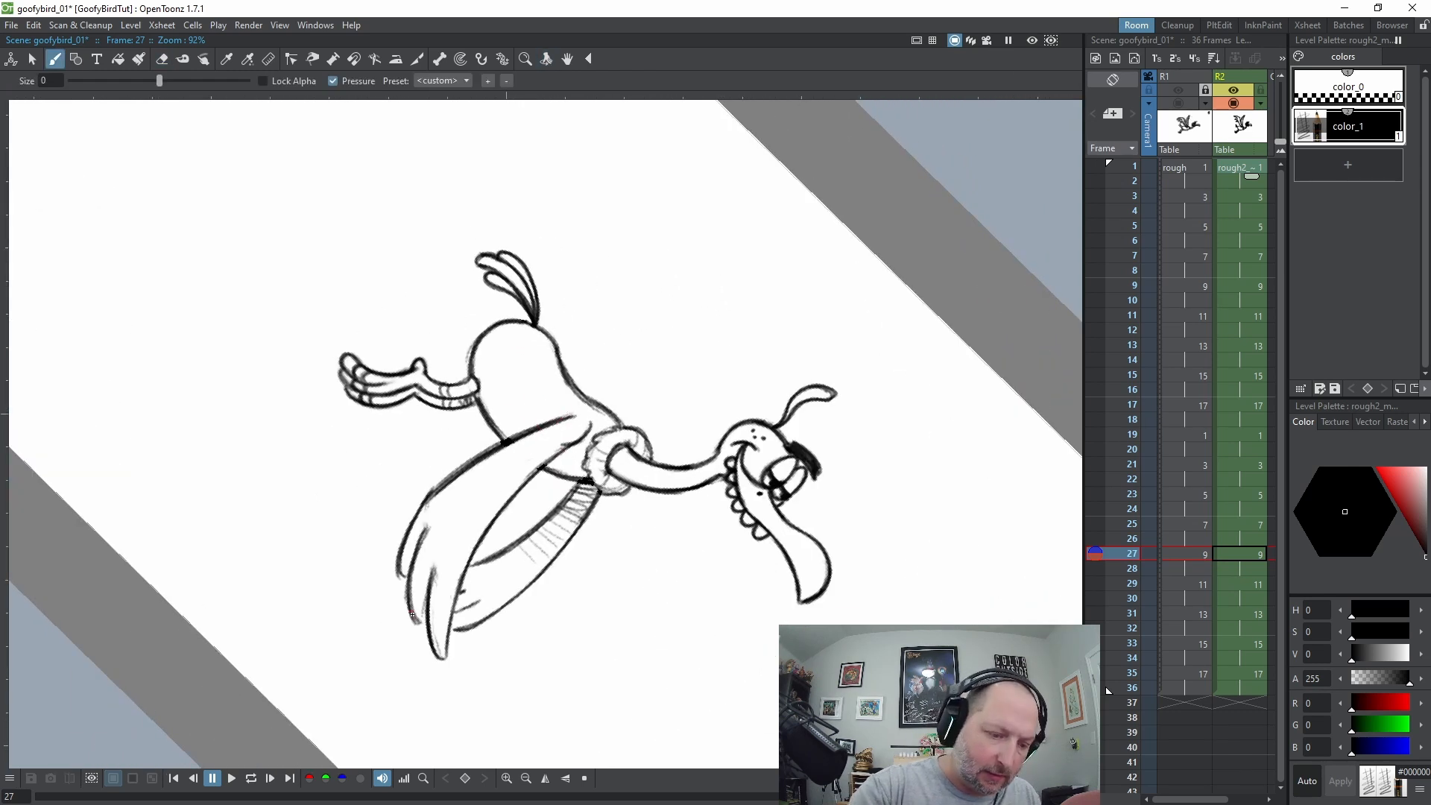
{"action": "key", "text": "ctrl+space"}
{"action": "left_click_drag", "start_coordinate": [867, 410], "coordinate": [742, 195]}
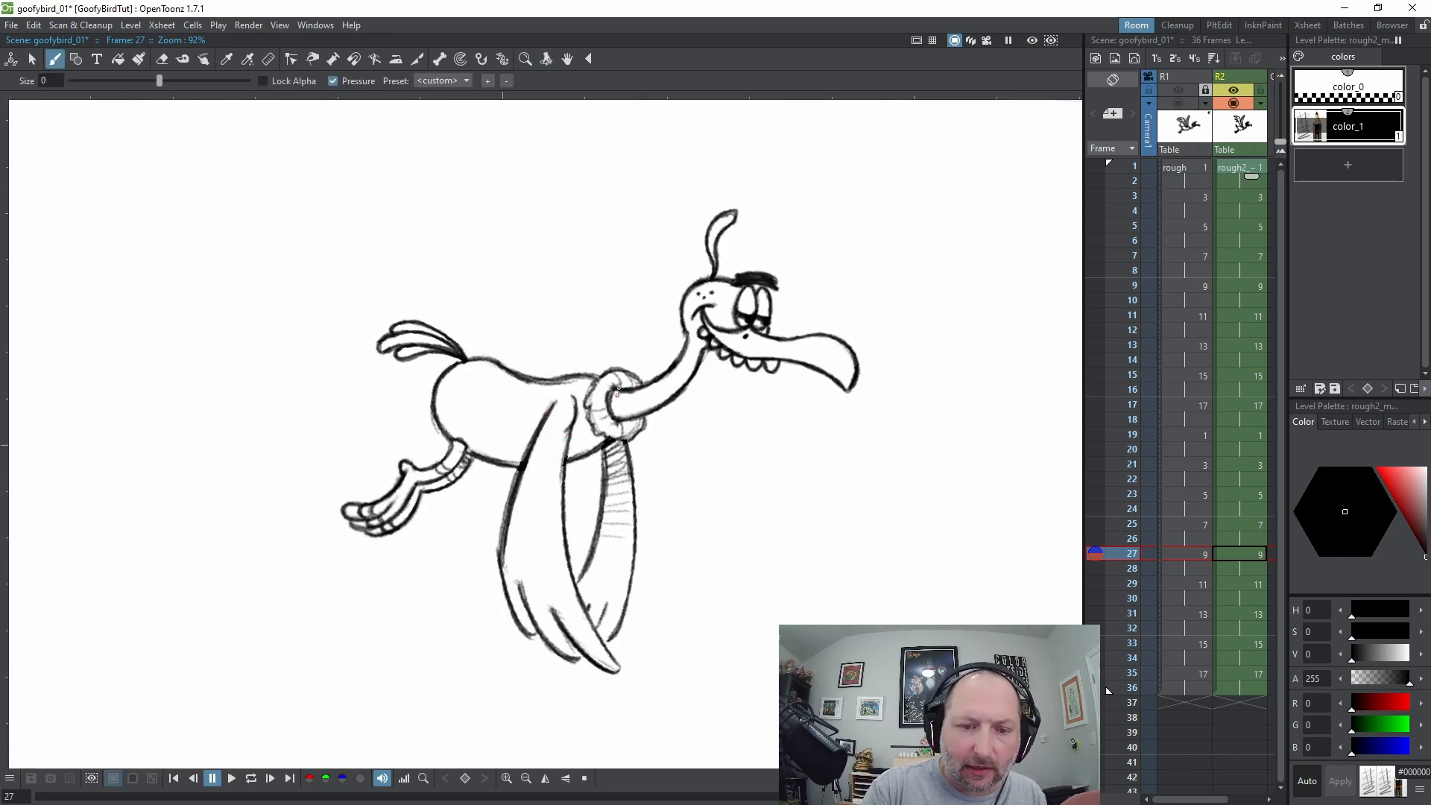
Erase stray sketch lines on frames 29 to 35 of column R2 and redraw the beak tip's outline on frame 35
{"action": "key", "text": "."}
{"action": "key", "text": "a"}
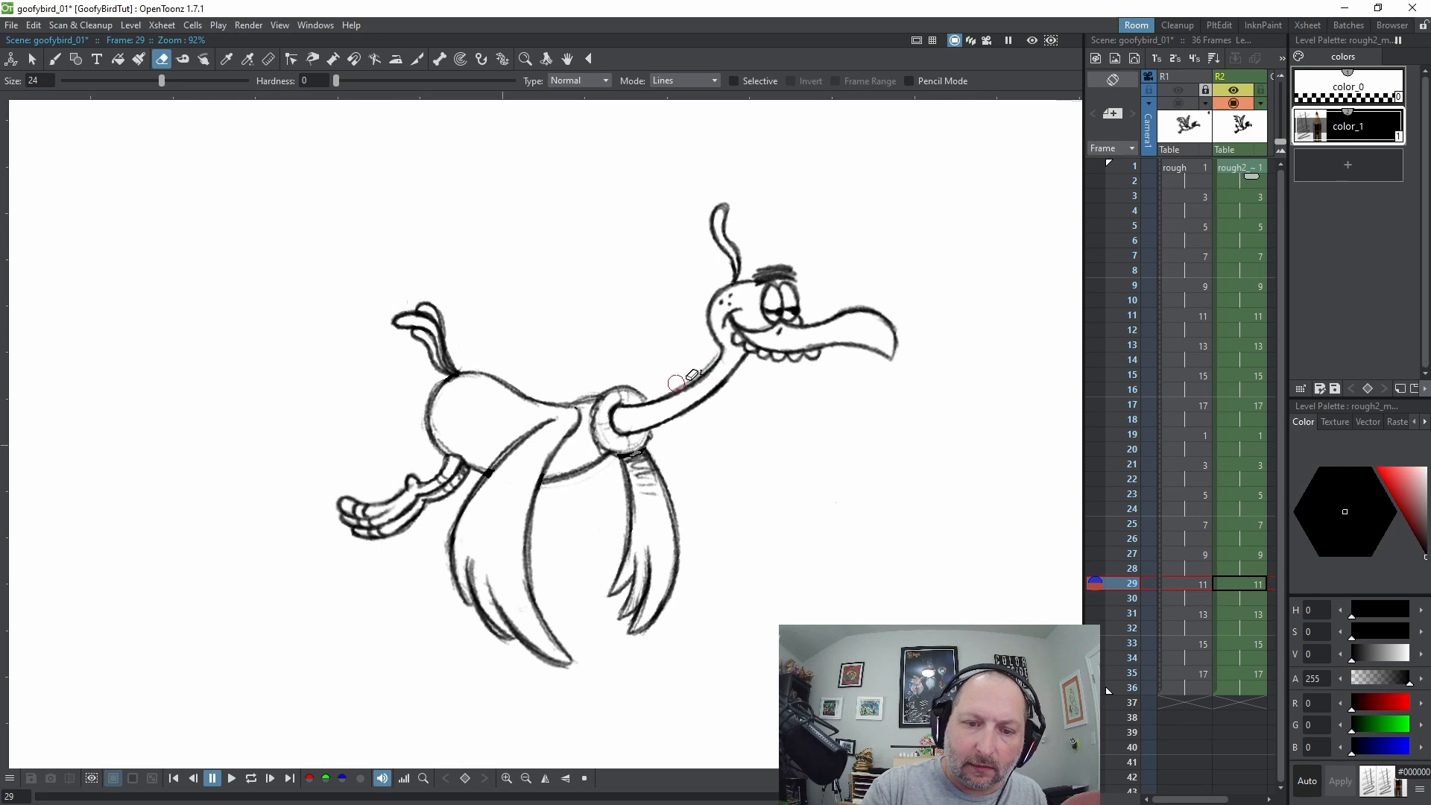
{"action": "key", "text": "."}
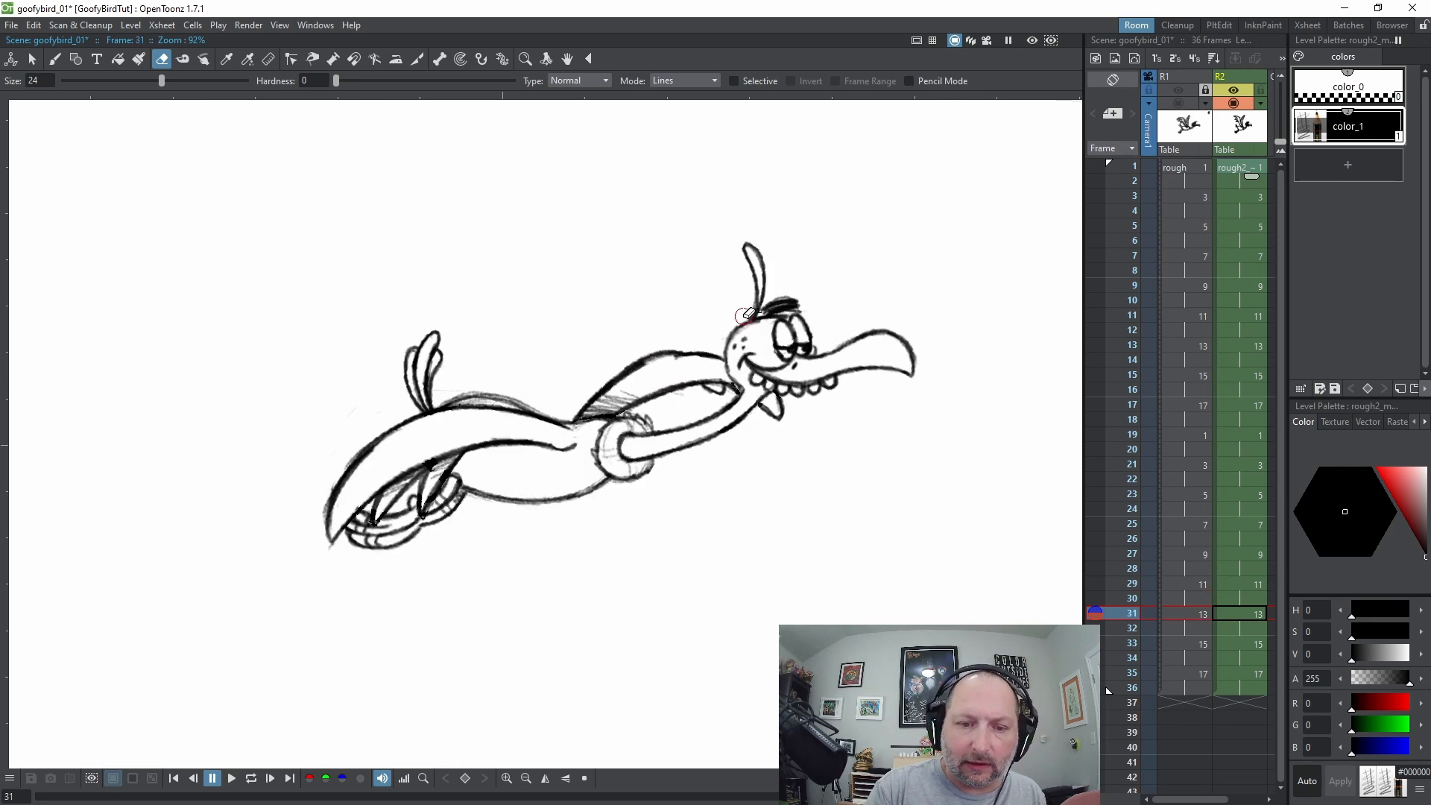
{"action": "key", "text": "."}
{"action": "key", "text": "."}
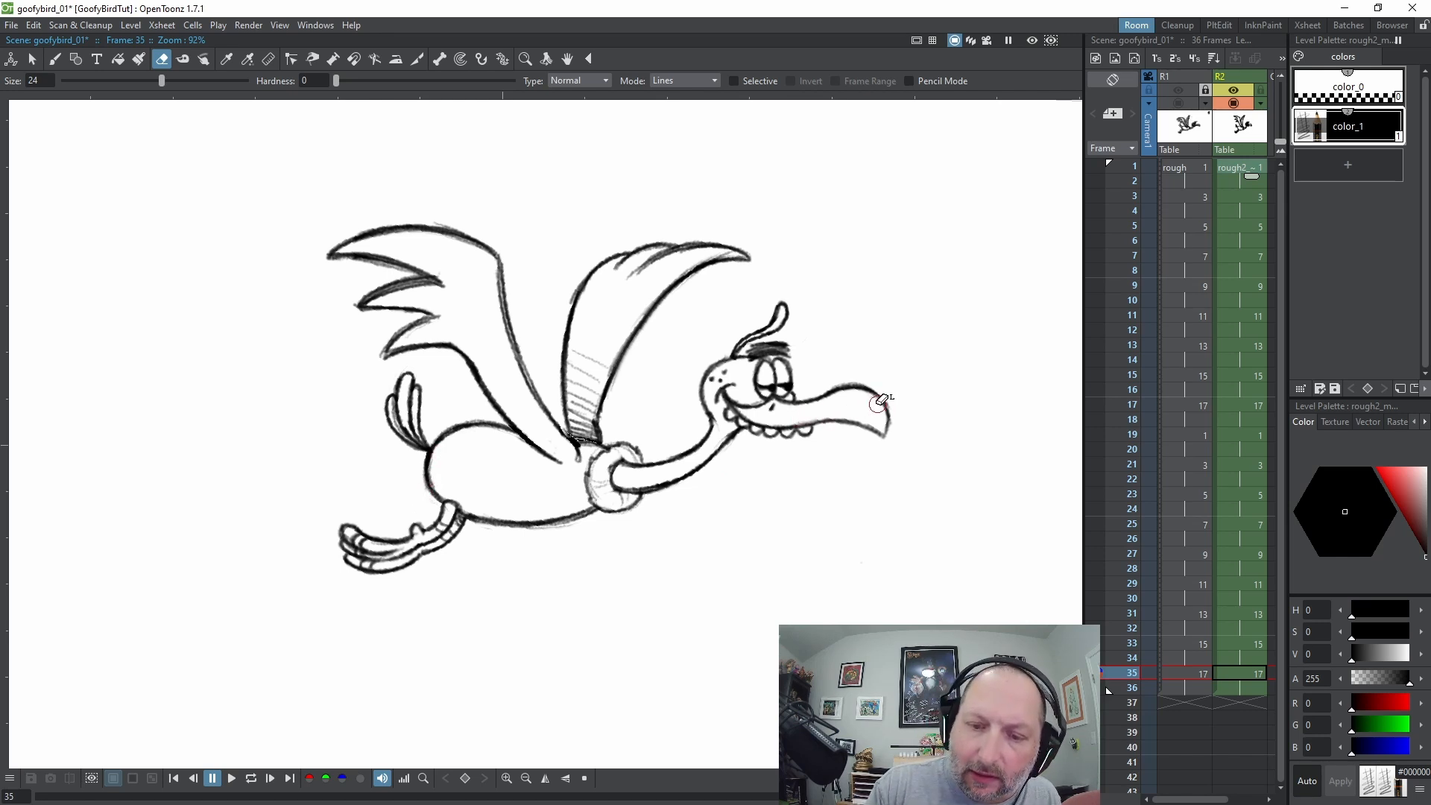
{"action": "key", "text": "b"}
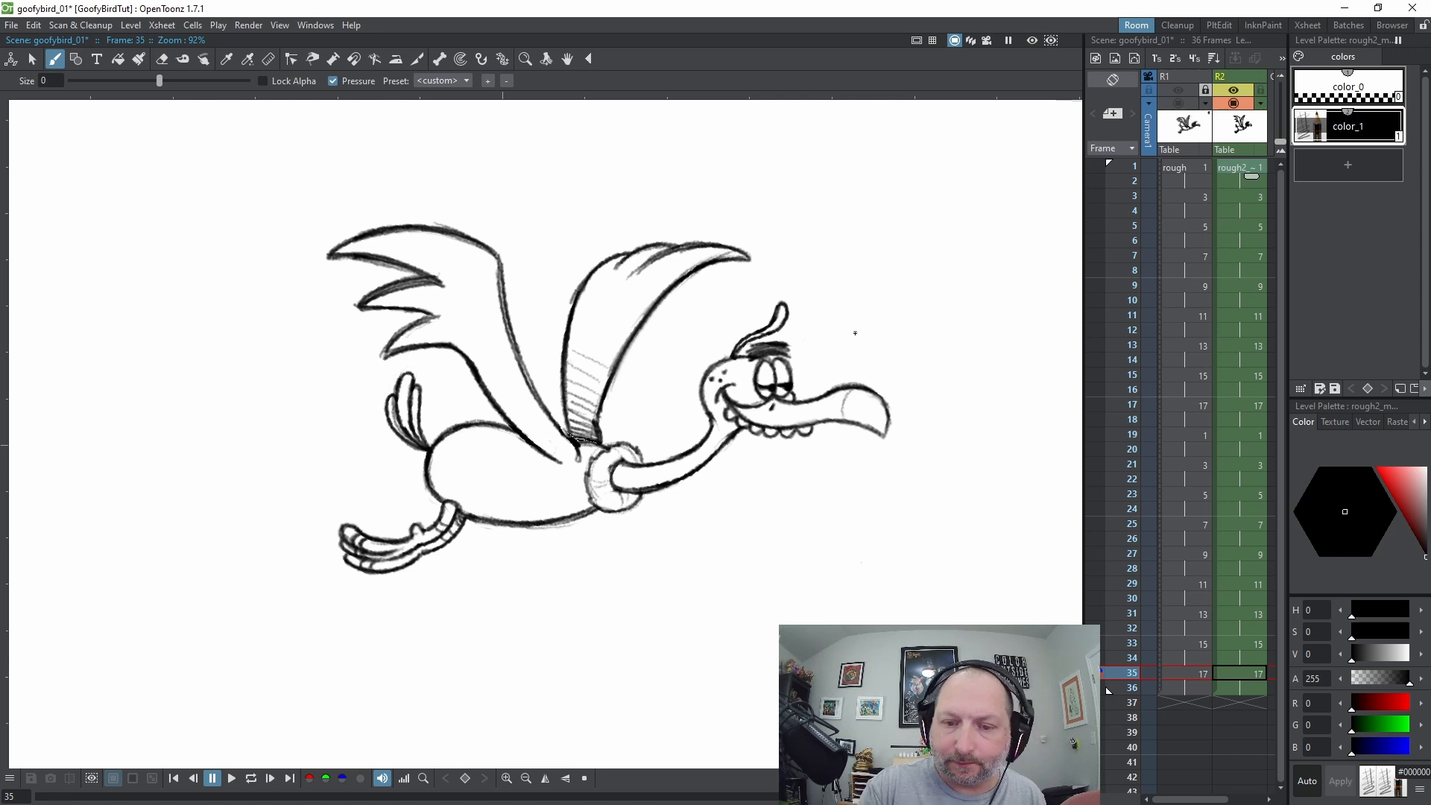
{"action": "key", "text": "l"}
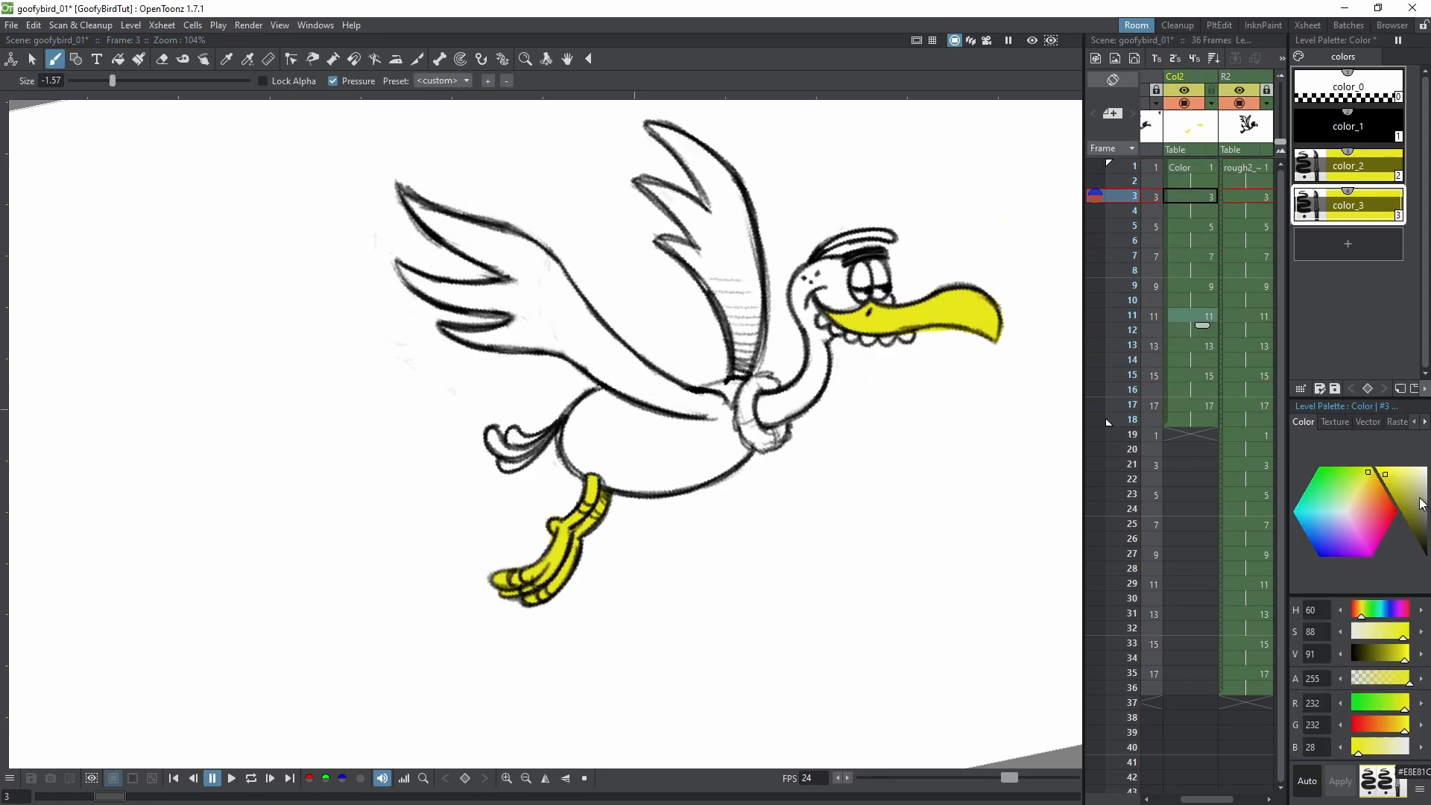
Change color_3 of the Color level's palette to a dark bluish grey and save the scene
{"action": "left_click", "coordinate": [1328, 541]}
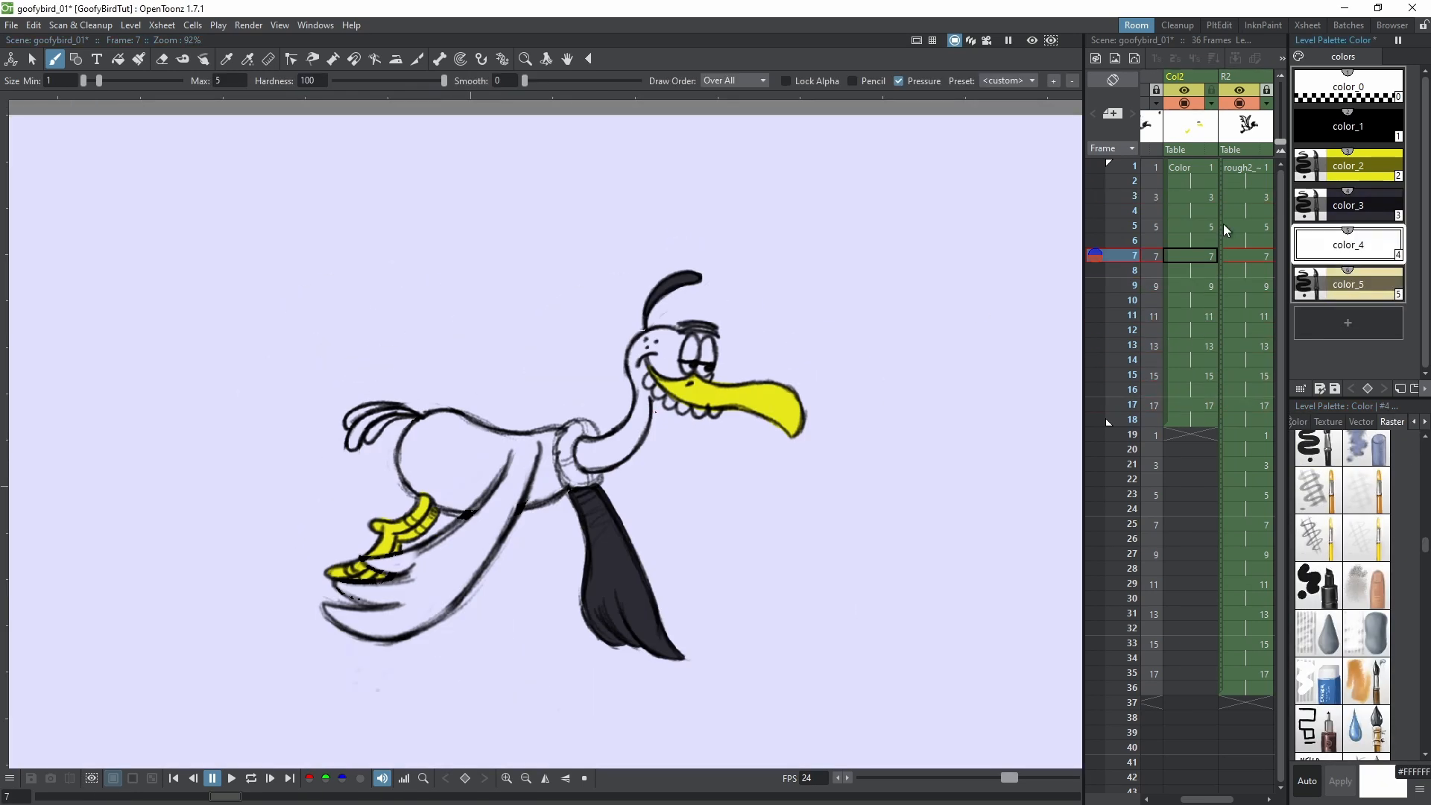
{"action": "key", "text": "ctrl+s"}
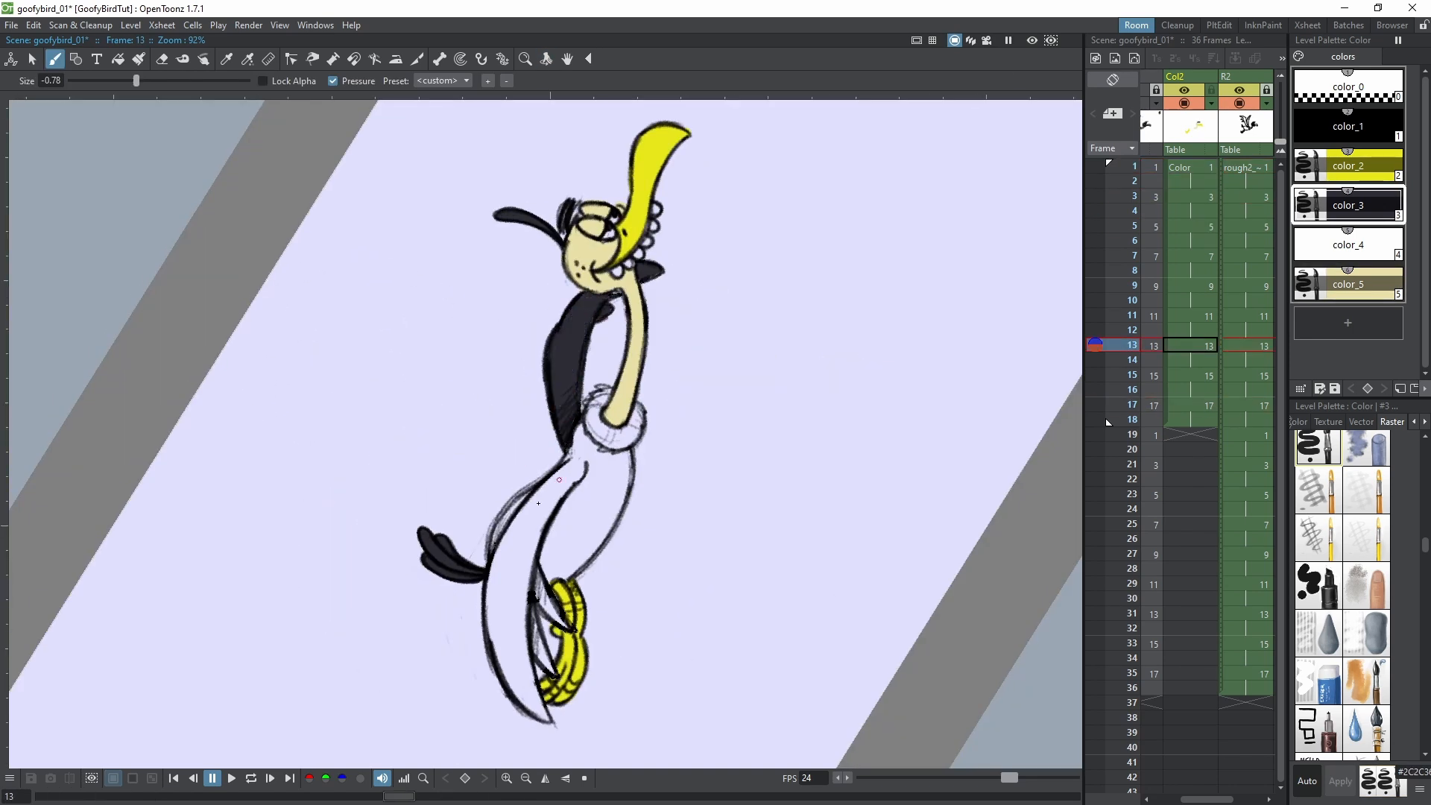
Paint the bird's near wing with the dark color_3 on frames 13 and 17 of the Color level in column Col2
{"action": "left_click_drag", "start_coordinate": [570, 628], "coordinate": [542, 573]}
{"action": "left_click_drag", "start_coordinate": [514, 633], "coordinate": [533, 514]}
{"action": "left_click_drag", "start_coordinate": [557, 578], "coordinate": [595, 452]}
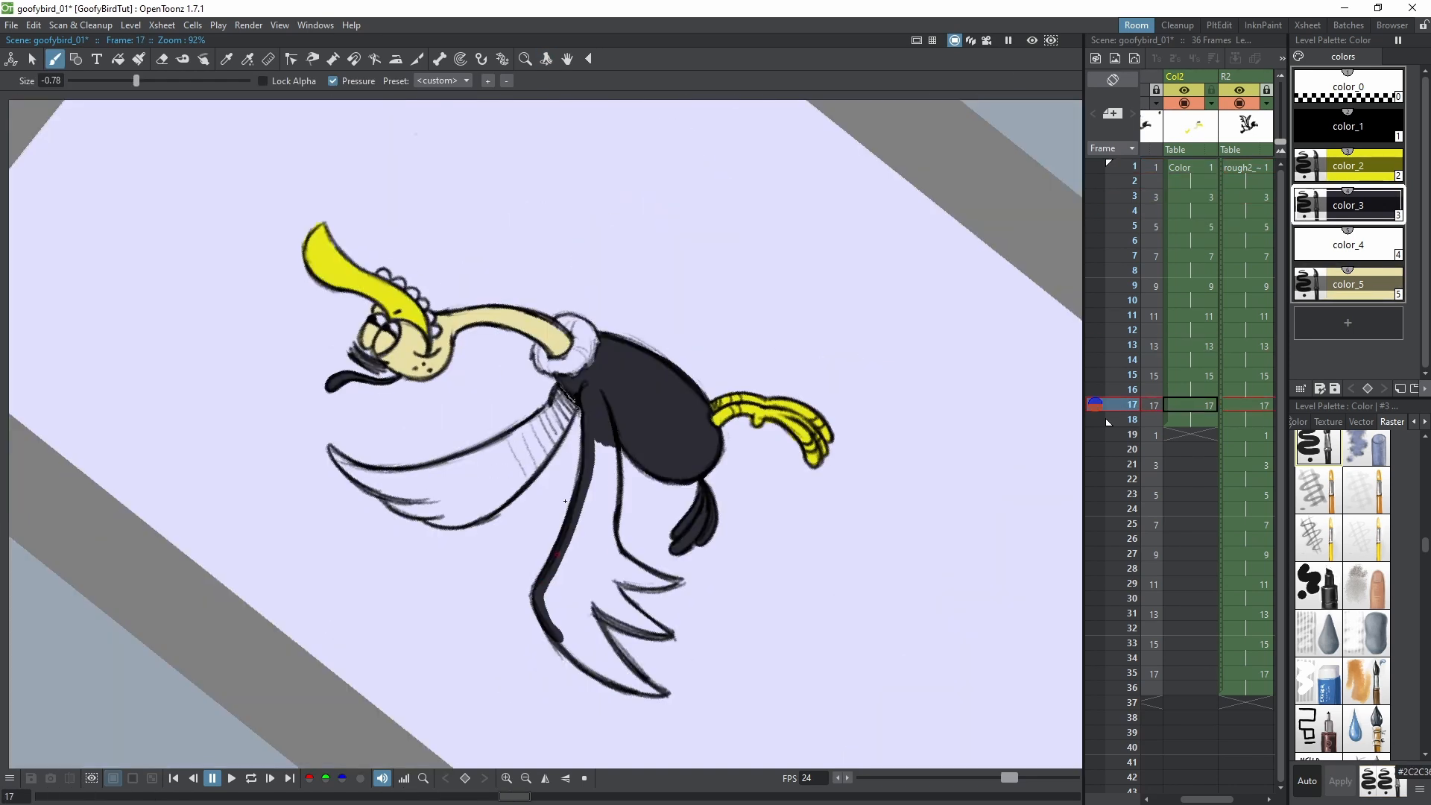
{"action": "left_click_drag", "start_coordinate": [649, 577], "coordinate": [566, 689]}
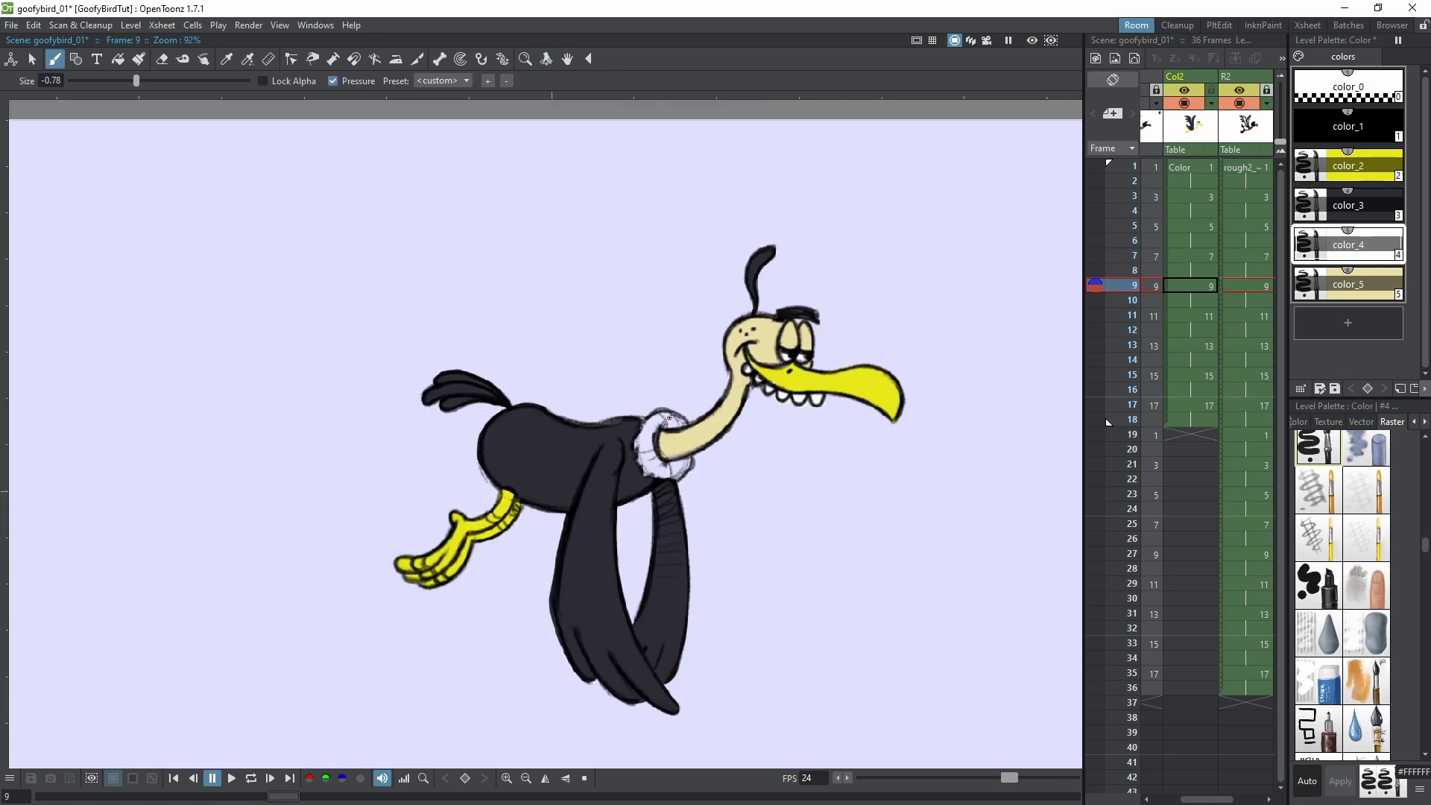